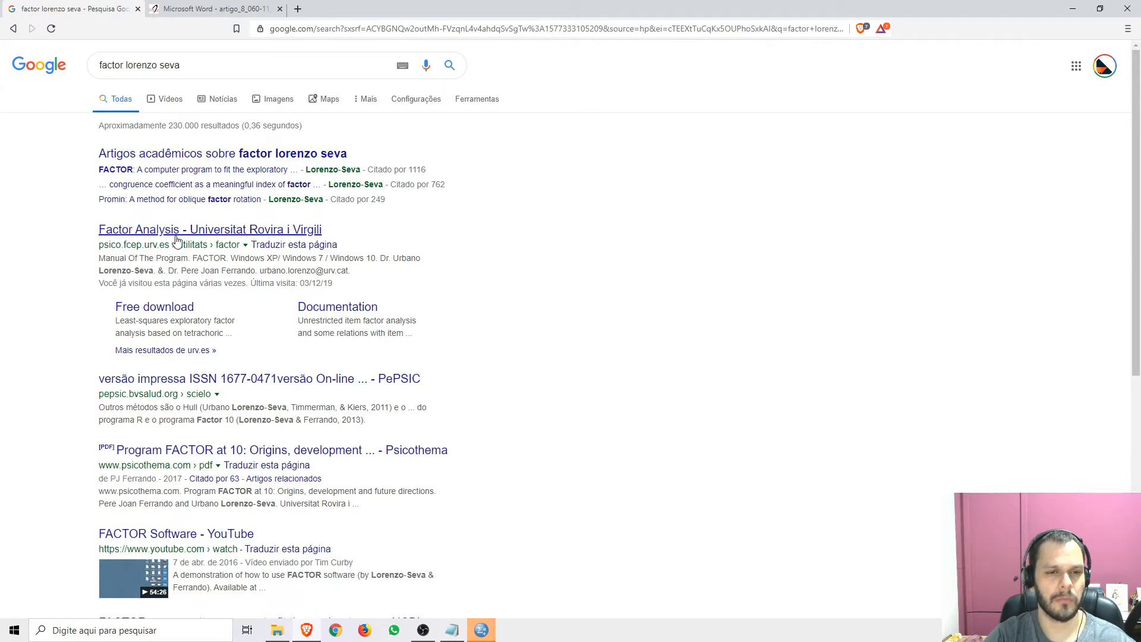
# Step: Open the FACTOR program's website from the search results and view its Free download page, dismissing the Google Translate offer
pyautogui.click(167, 233)
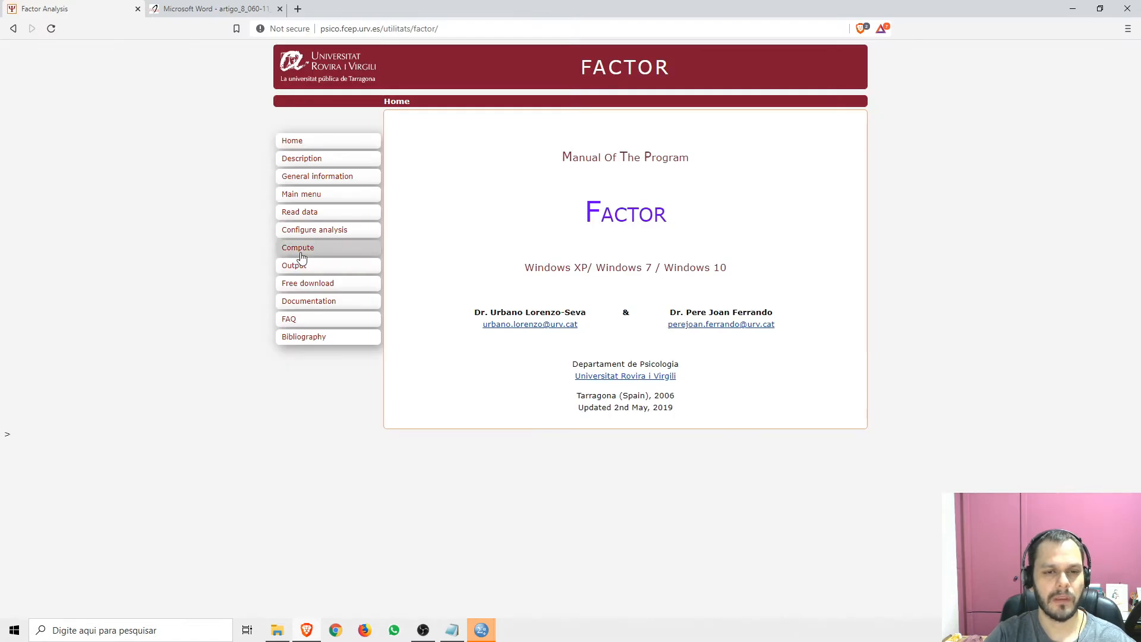
pyautogui.click(299, 290)
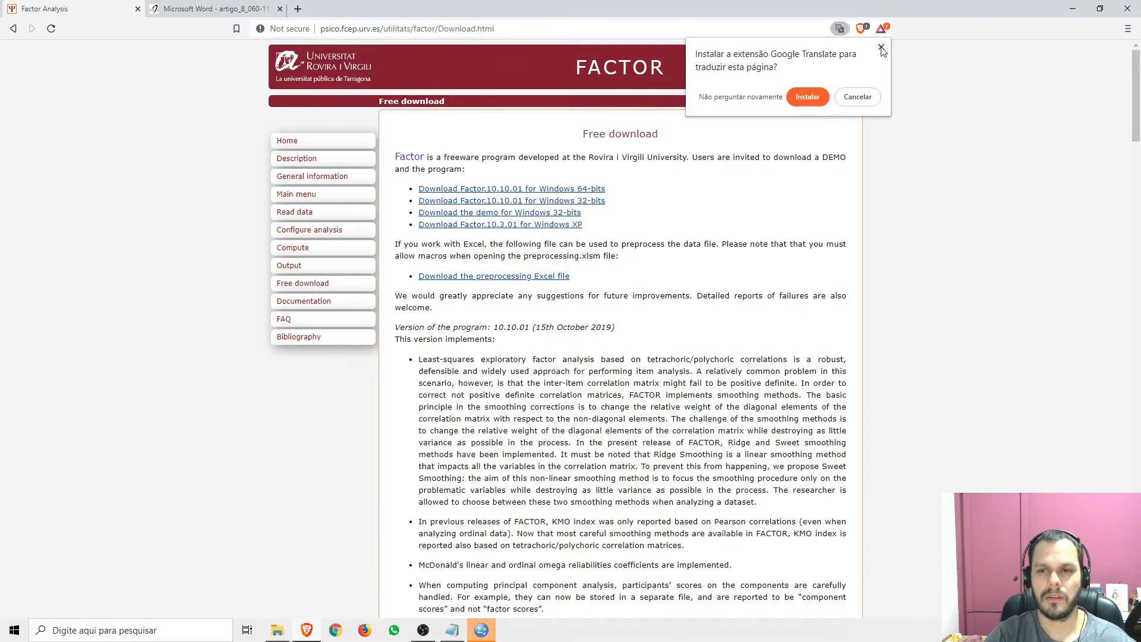
pyautogui.click(880, 47)
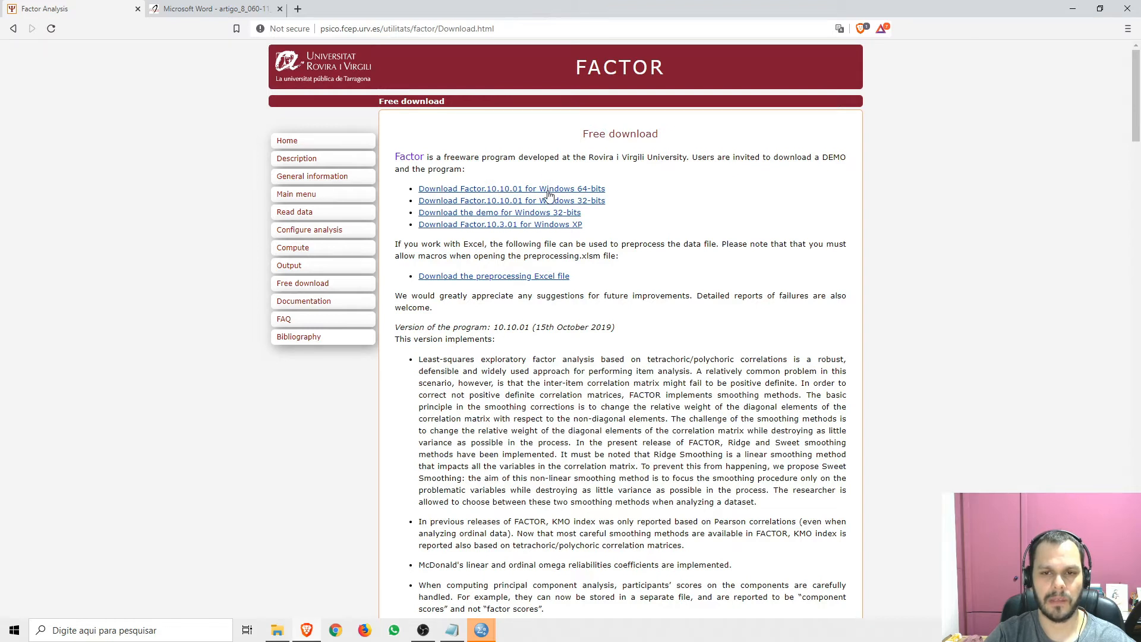
pyautogui.scroll(-1, 547, 194)
pyautogui.scroll(1, 541, 191)
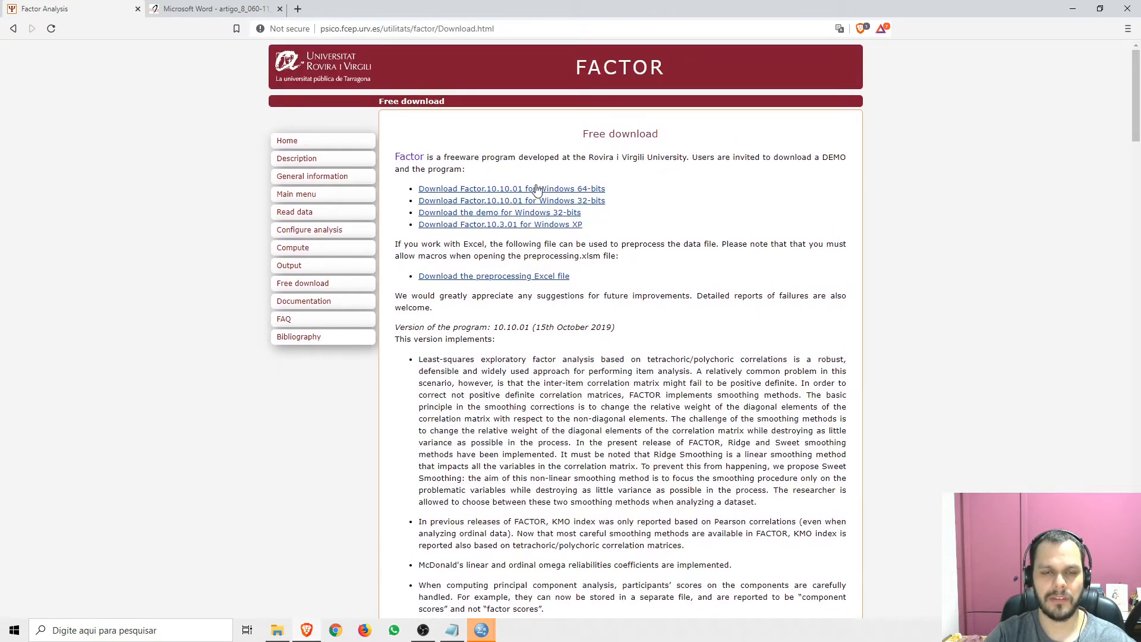
# Step: Switch to the TUTORIAL AFE folder in File Explorer and select the factor.10.10.01.WIN64 application
pyautogui.hotkey('alt', 'Tab')
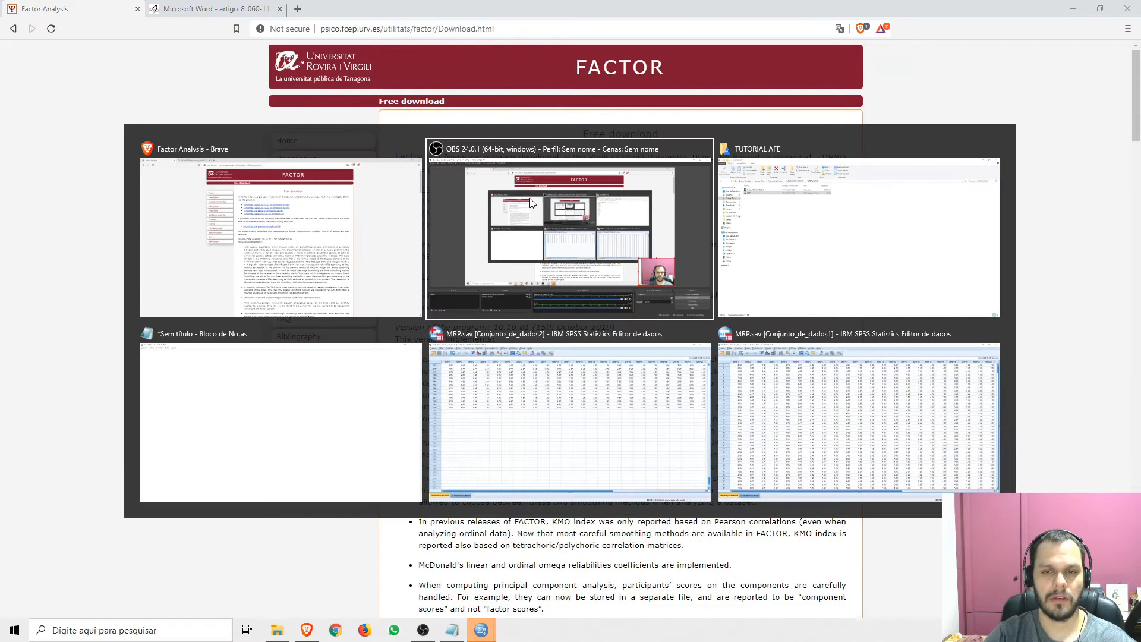
pyautogui.press('Tab')
pyautogui.click(166, 131)
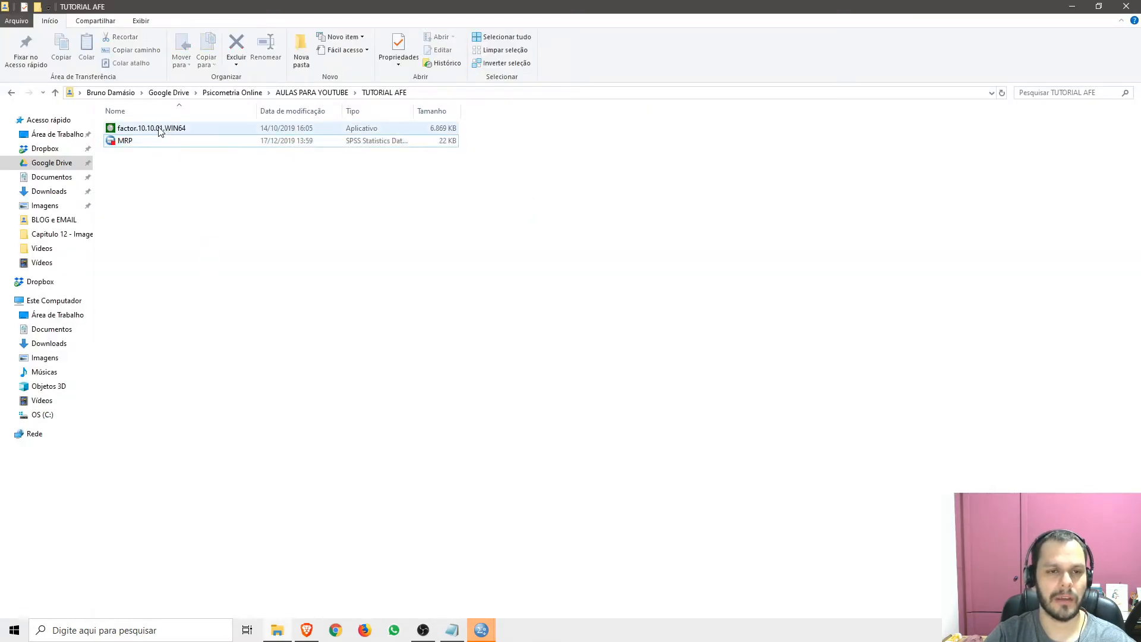
pyautogui.click(163, 130)
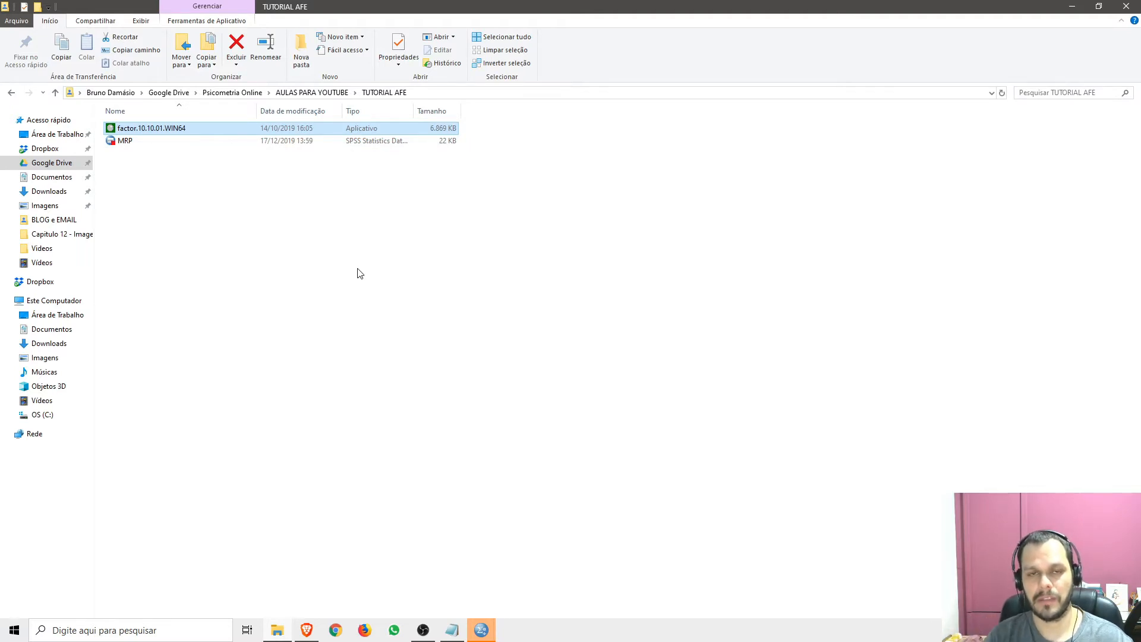
# Step: Switch to the MRP.sav dataset in SPSS and export it as tab-delimited MRP.dat in TUTORIAL AFE, without writing variable names
pyautogui.hotkey('alt', 'Tab')
pyautogui.hotkey('alt', 'Tab')
pyautogui.hotkey('alt', 'Tab')
pyautogui.hotkey('alt', 'Tab')
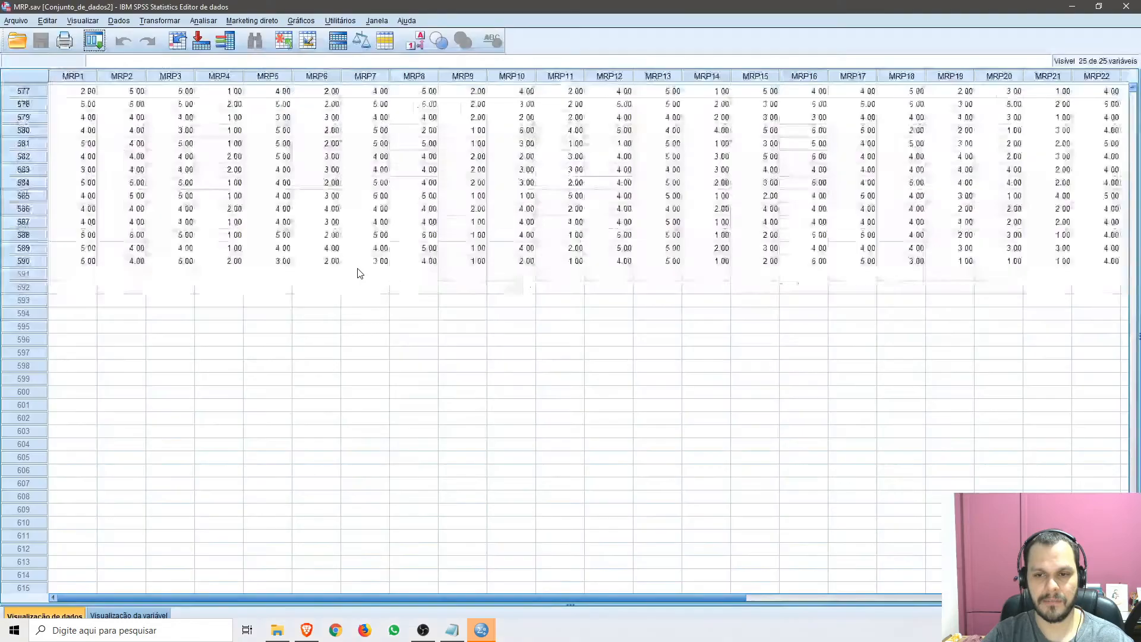
pyautogui.moveTo(1133, 560); pyautogui.dragTo(1128, 79)
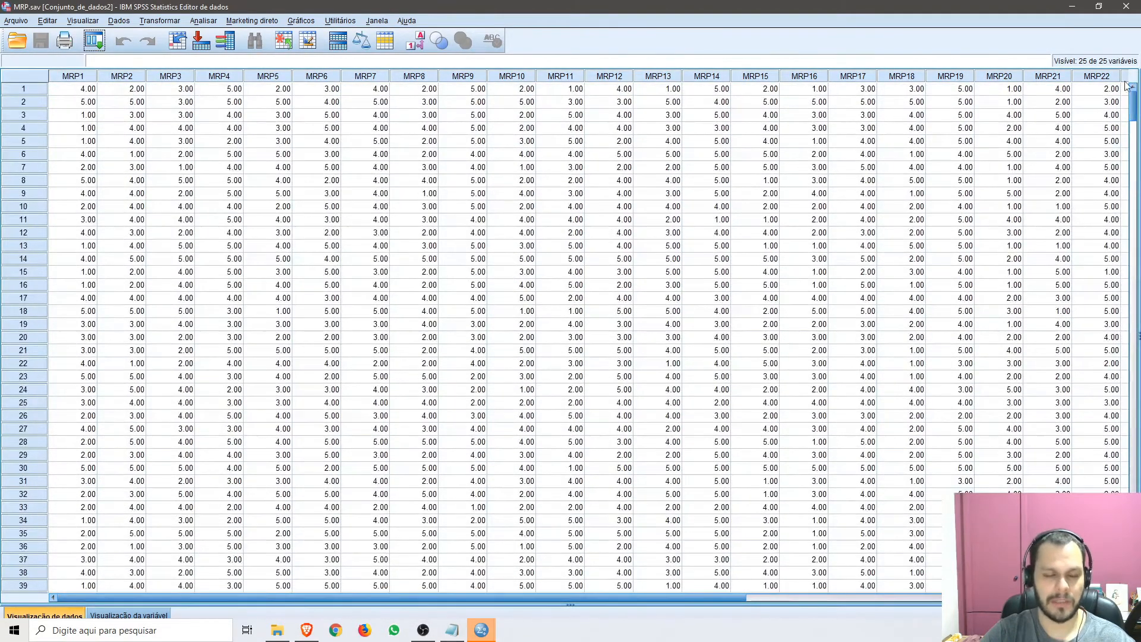
pyautogui.moveTo(119, 602)
pyautogui.mouseDown()
pyautogui.moveTo(321, 600)
pyautogui.moveTo(137, 602)
pyautogui.mouseUp()
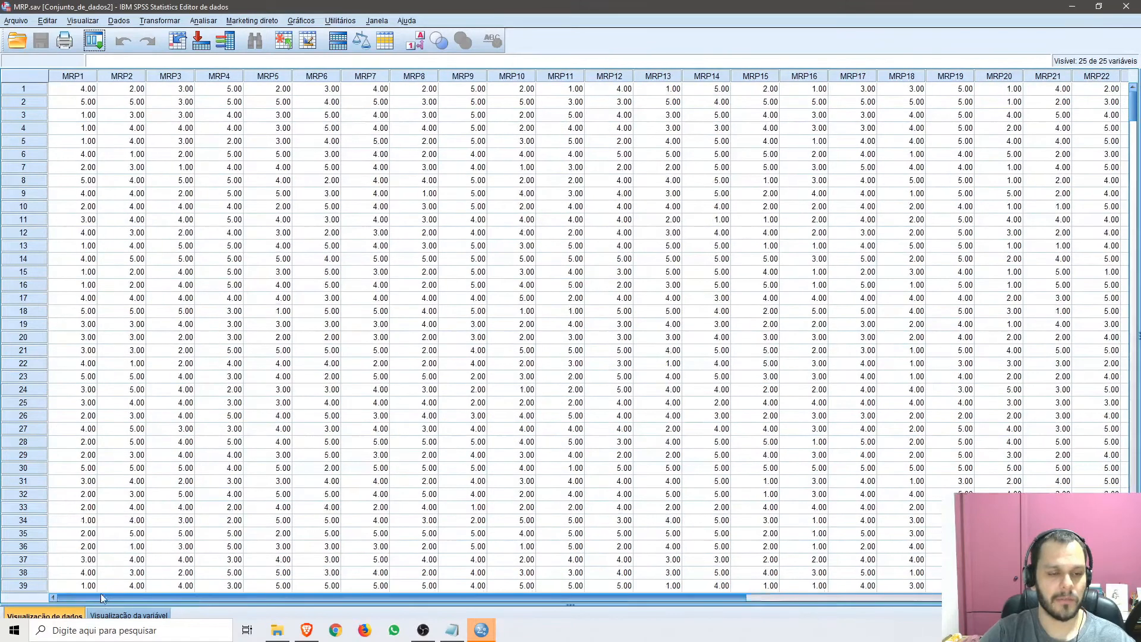
pyautogui.click(21, 21)
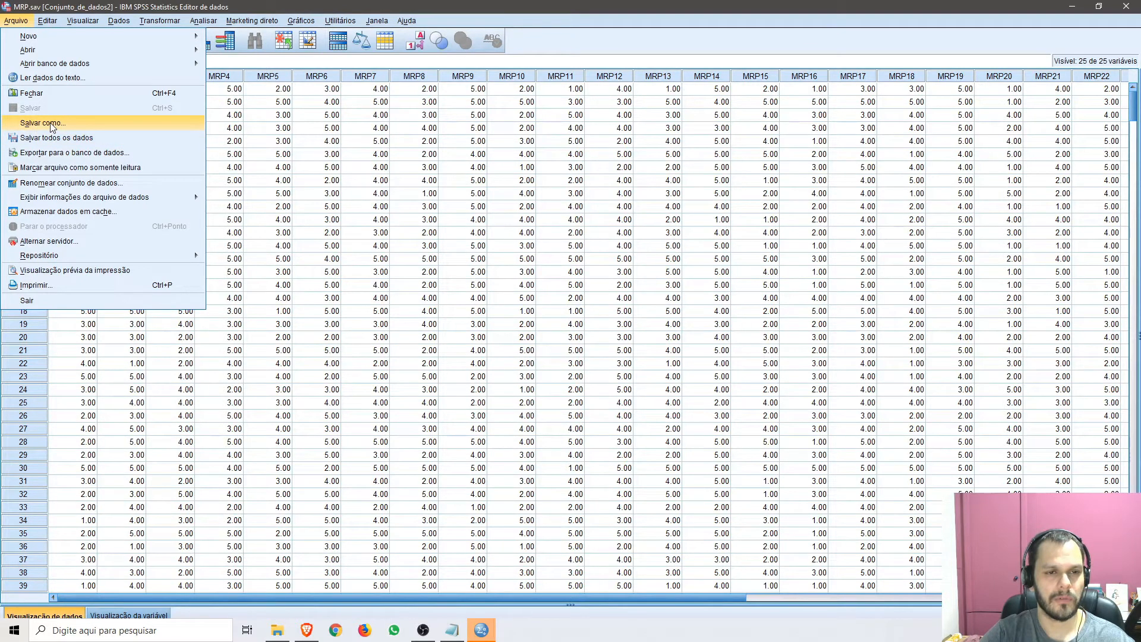
pyautogui.click(52, 123)
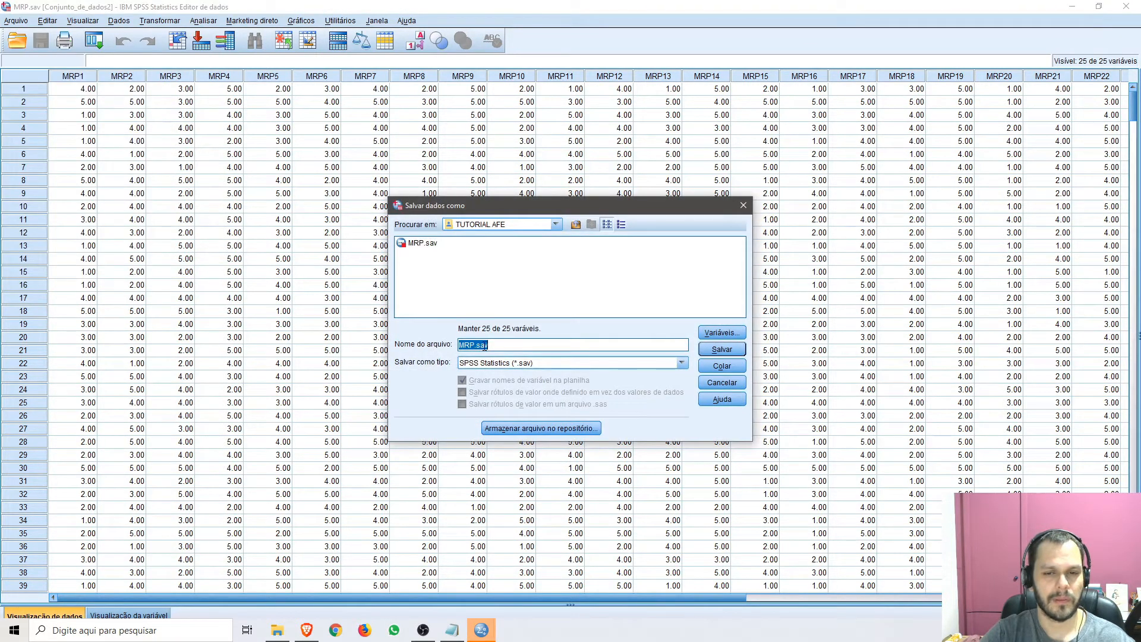
pyautogui.click(503, 367)
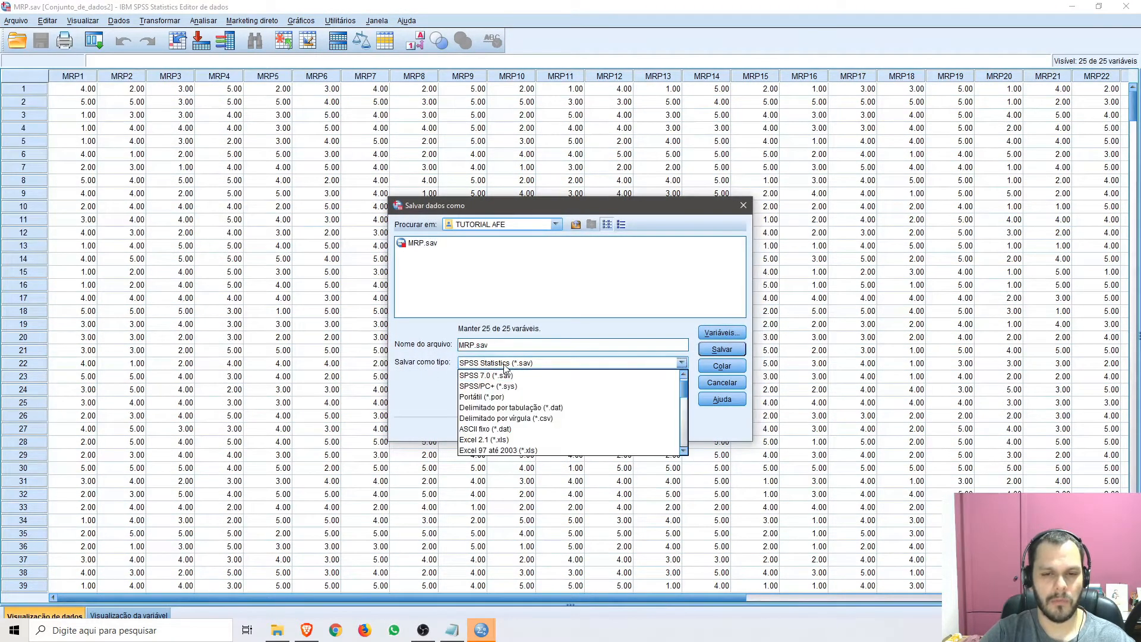
pyautogui.click(508, 408)
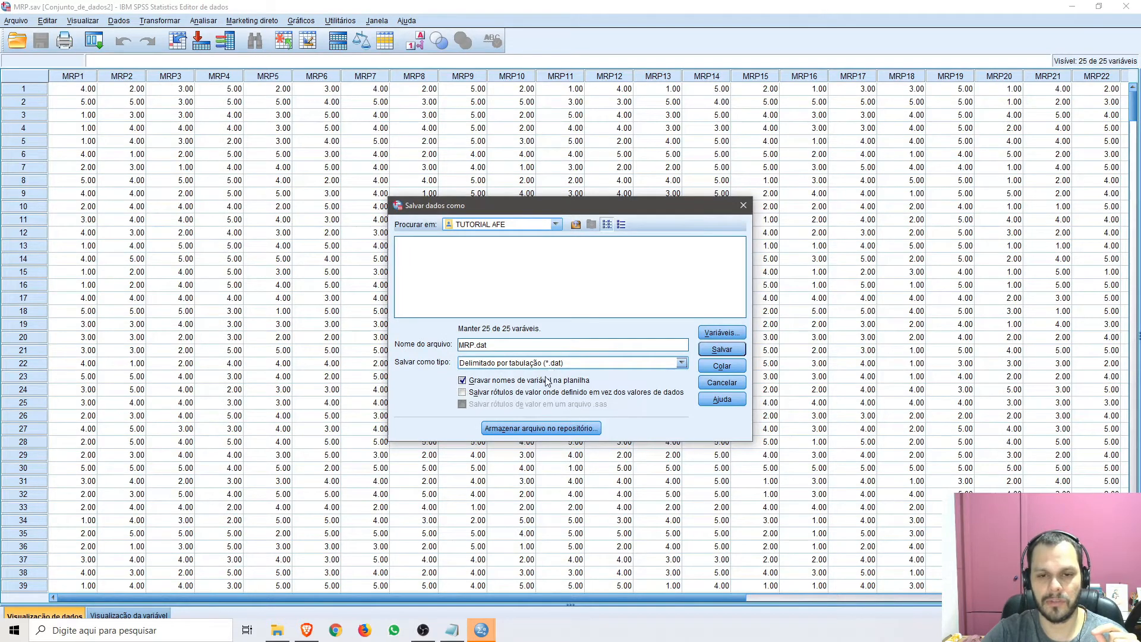
pyautogui.click(462, 381)
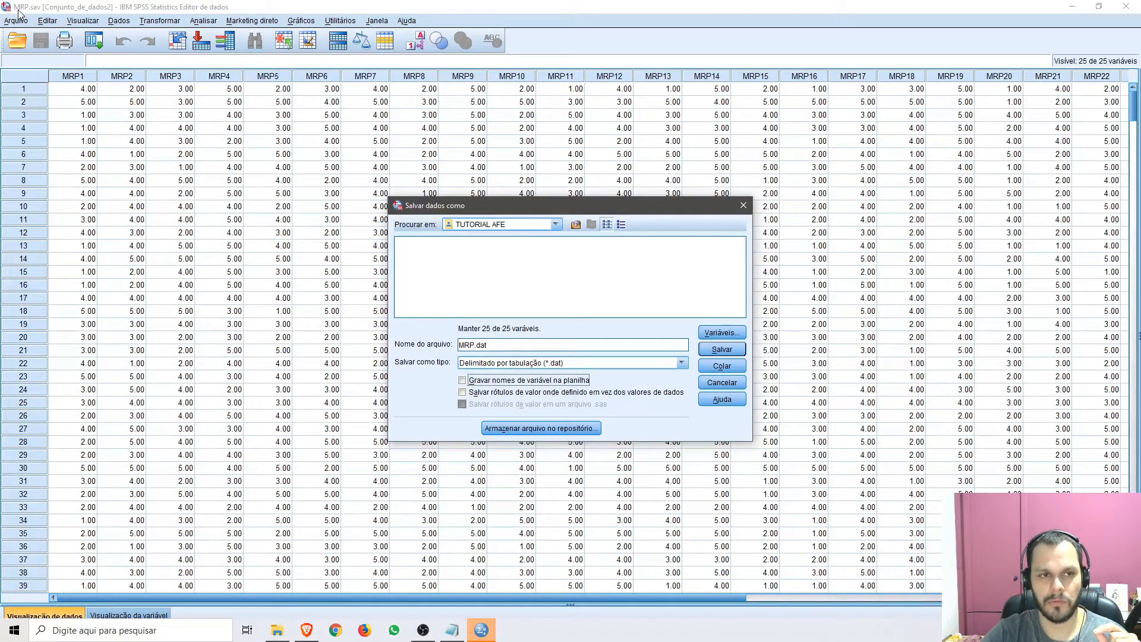
pyautogui.click(737, 351)
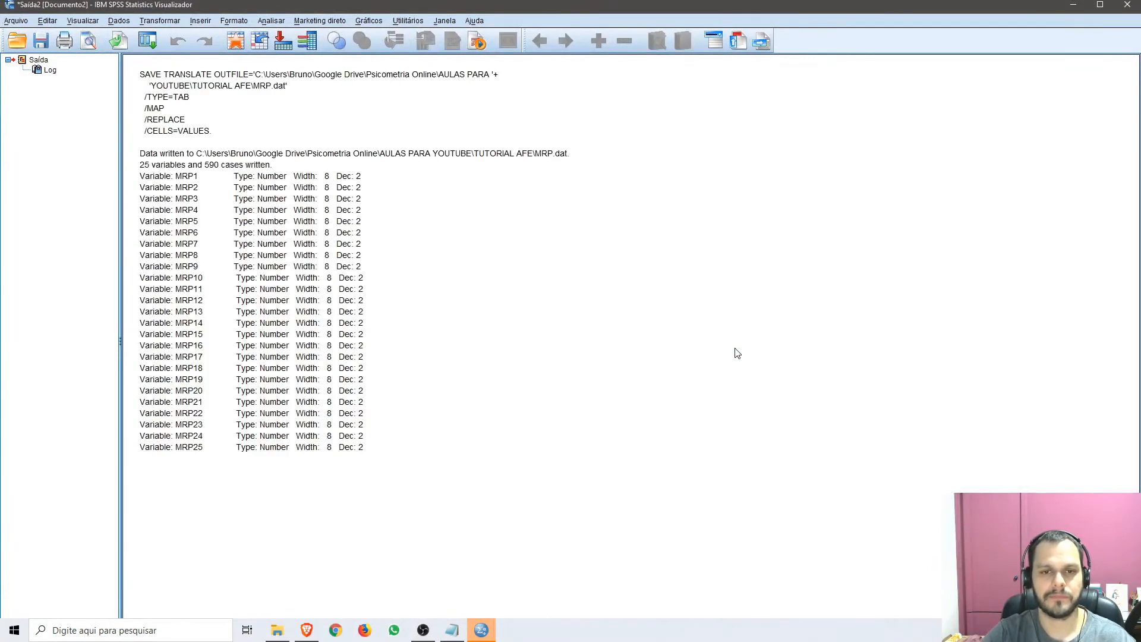
# Step: Return to the TUTORIAL AFE folder, check the exported MRP DAT file and launch factor.10.10.01.WIN64
pyautogui.hotkey('alt', 'Tab')
pyautogui.hotkey('alt', 'Tab')
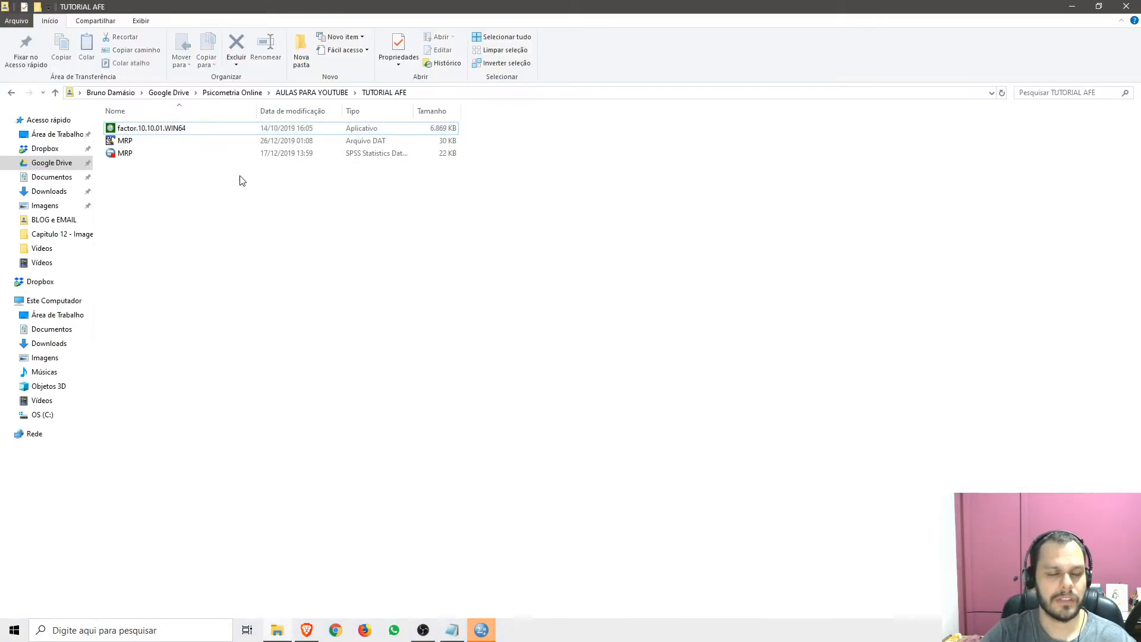
pyautogui.click(131, 141)
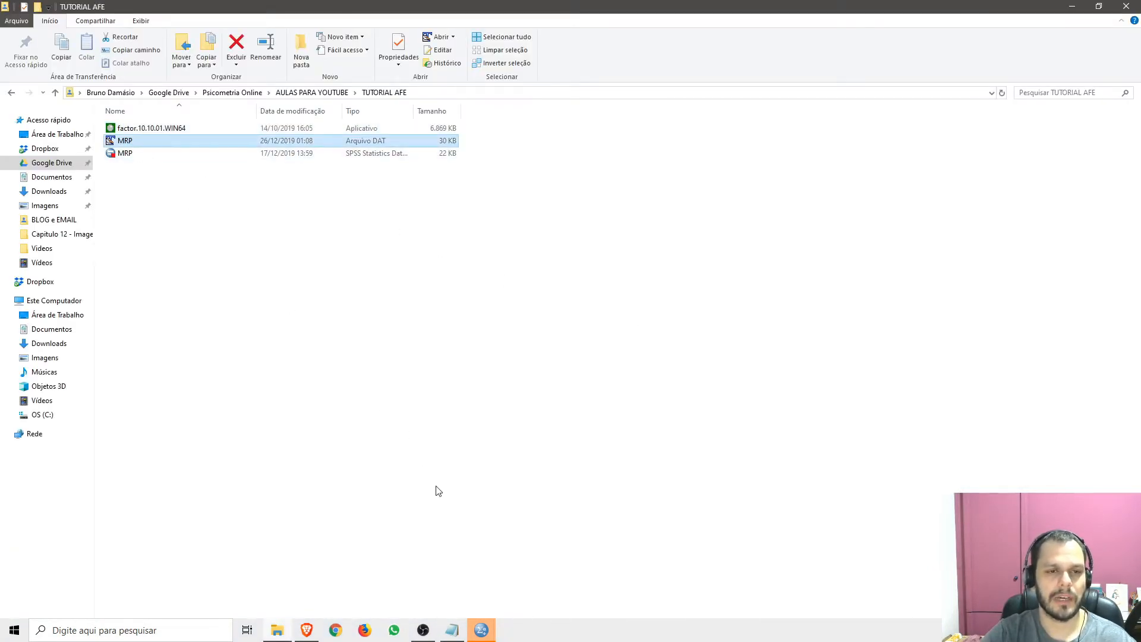
pyautogui.click(383, 284)
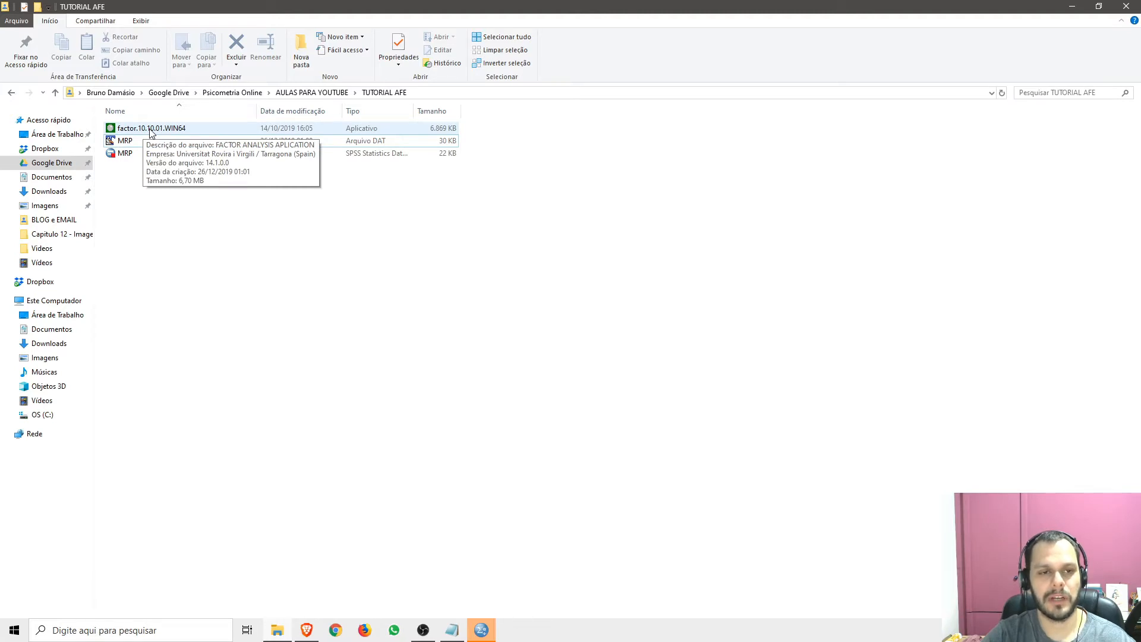
pyautogui.doubleClick(151, 131)
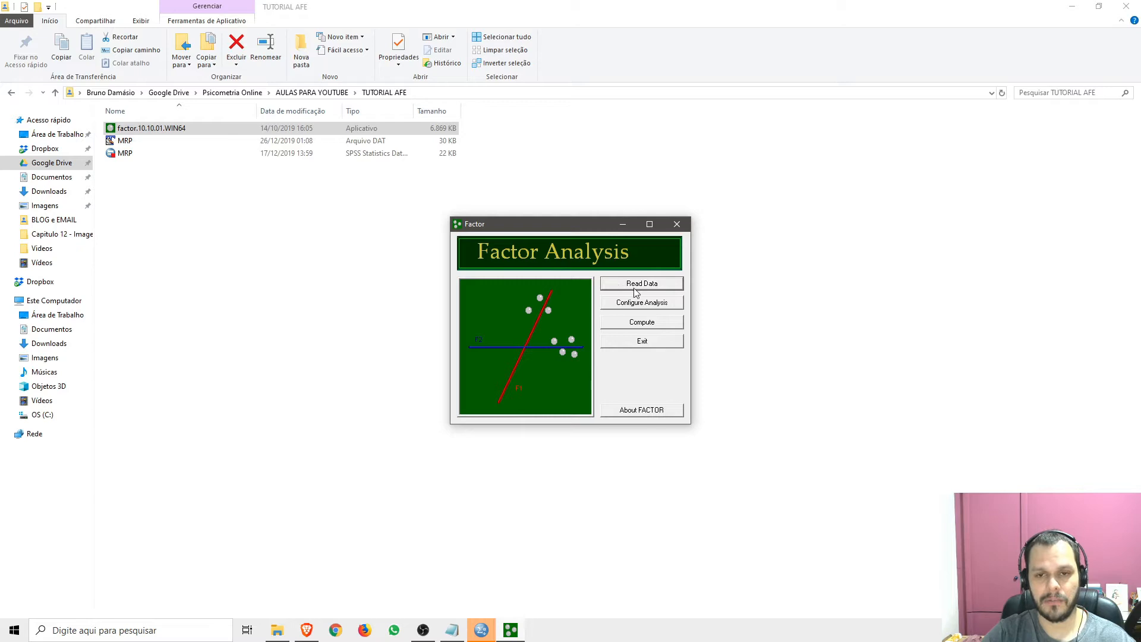
# Step: Start reading data in FACTOR and load MRP.dat as the participants' scores file
pyautogui.click(654, 286)
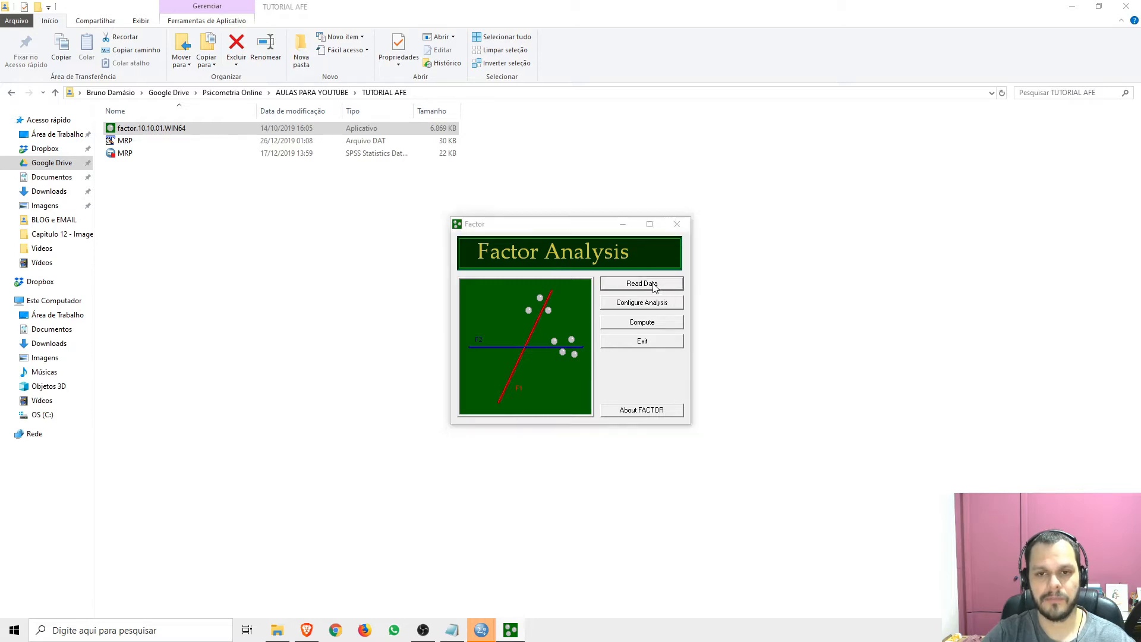
pyautogui.click(766, 292)
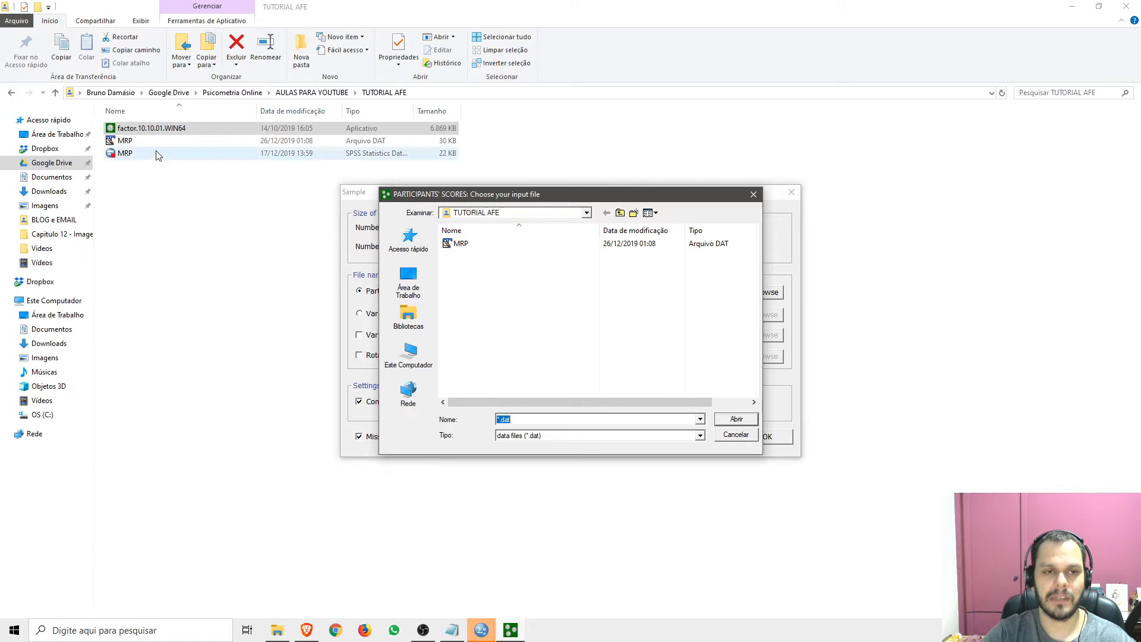
pyautogui.doubleClick(461, 244)
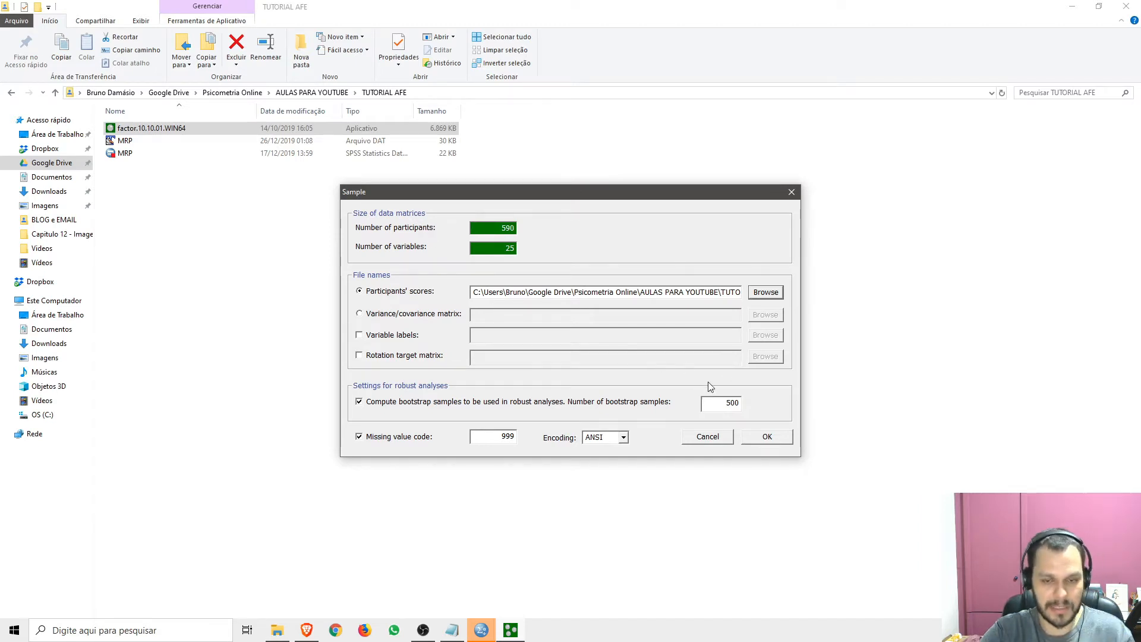
# Step: Set the missing value code to 999 and accept the sample settings with 500 bootstrap samples enabled
pyautogui.click(359, 401)
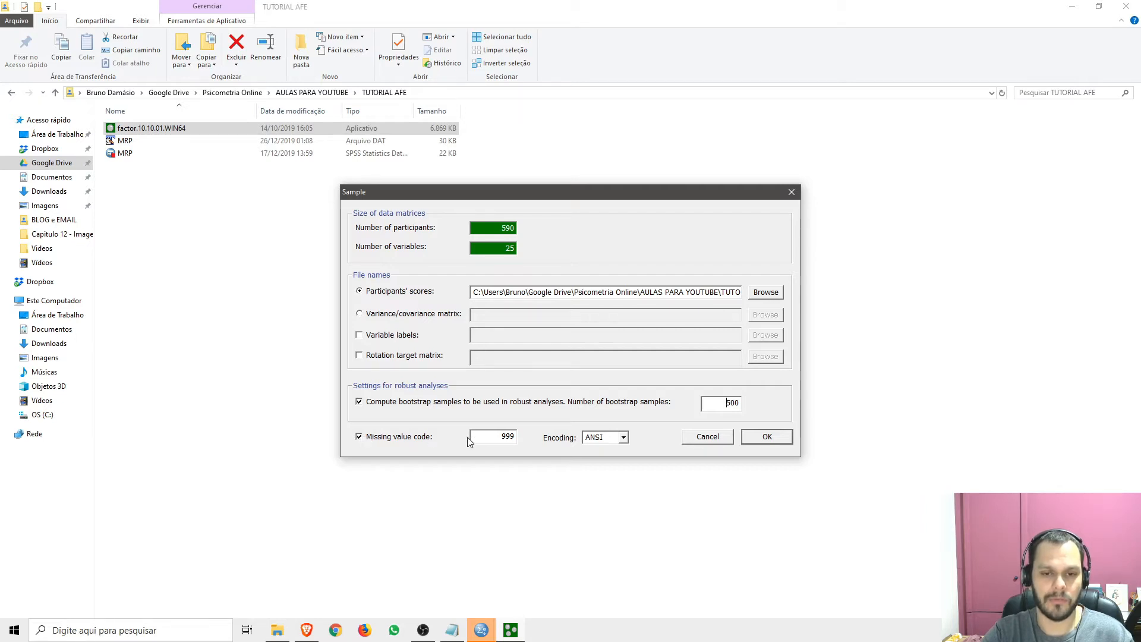
pyautogui.doubleClick(504, 437)
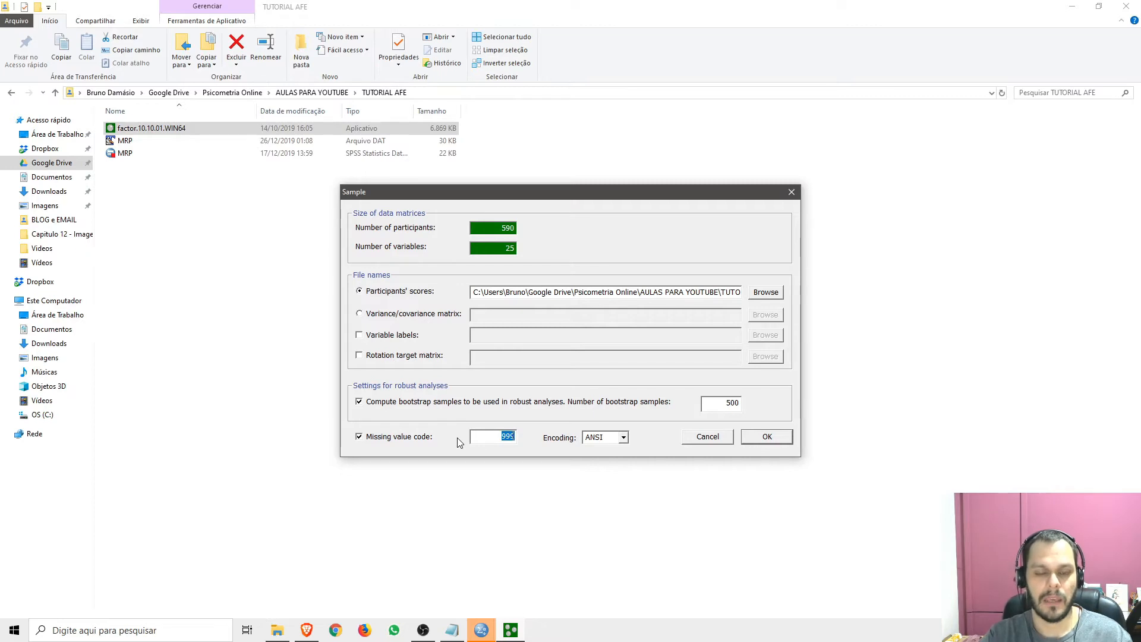
pyautogui.press('BackSpace')
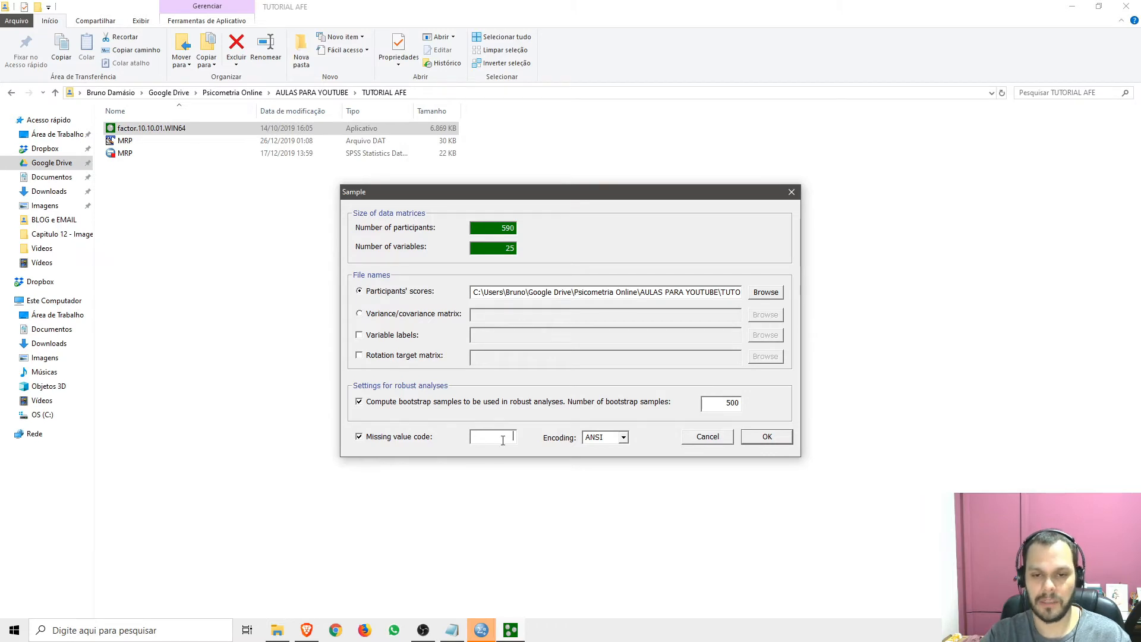
pyautogui.write('999')
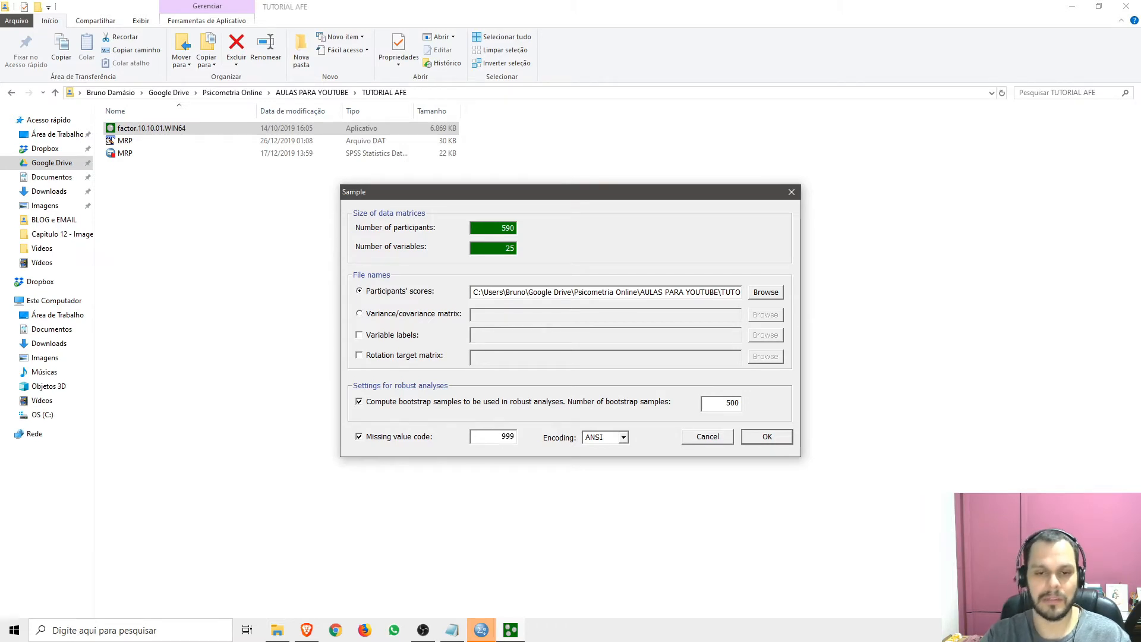
pyautogui.click(773, 439)
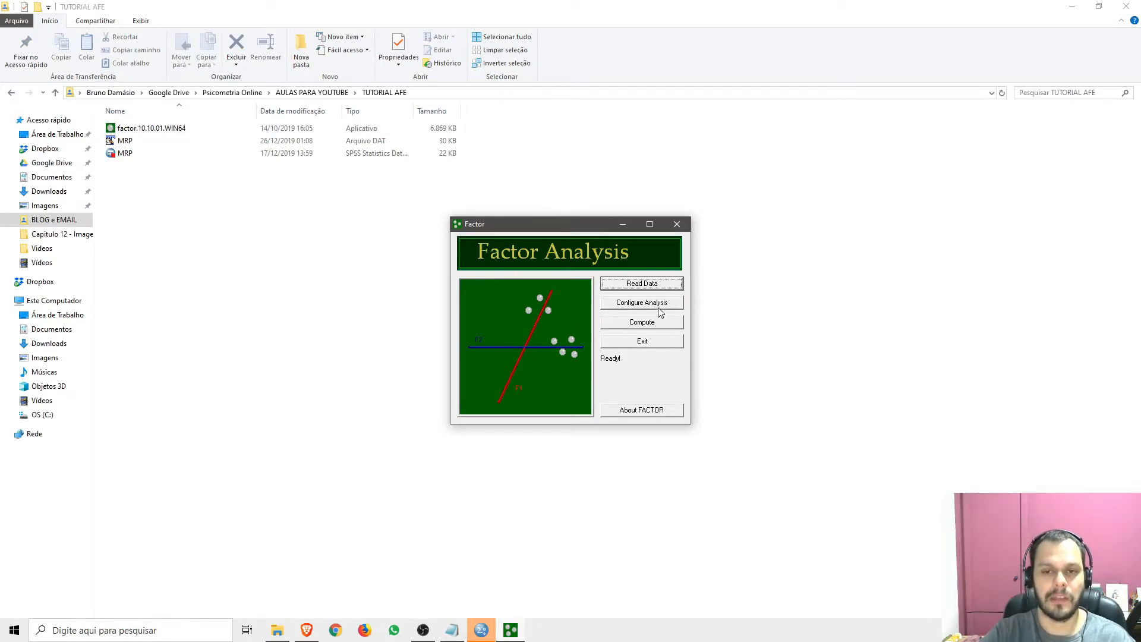
# Step: Switch to the Brave browser and examine the title and abstract of the article on reduced personality markers in adolescents
pyautogui.hotkey('alt', 'Tab')
pyautogui.press('Tab')
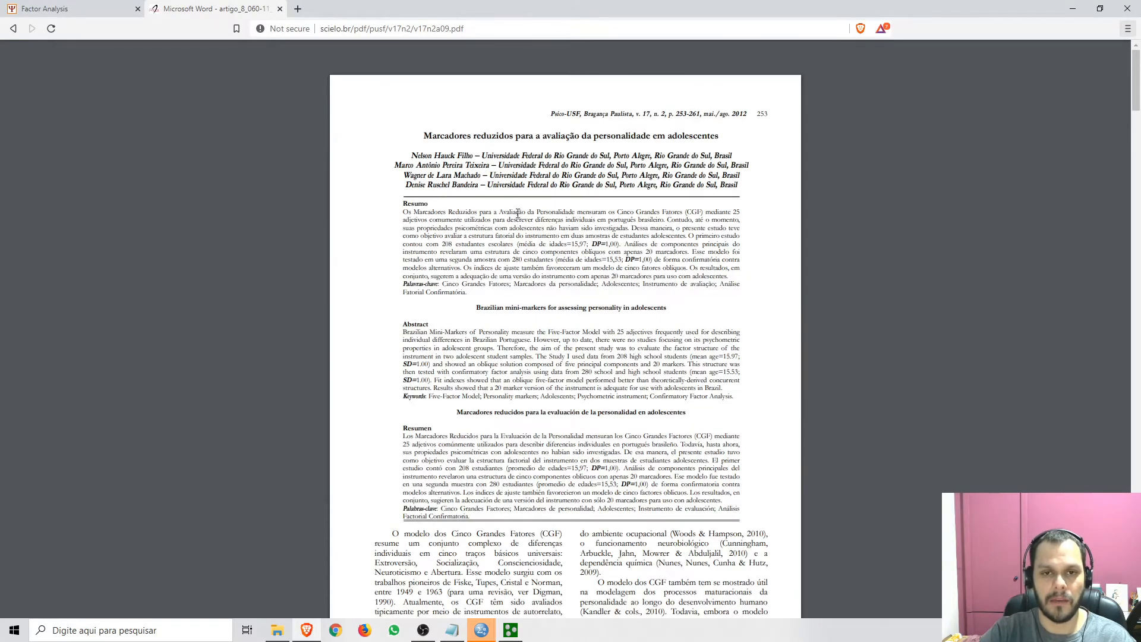
pyautogui.scroll(2, 495, 186)
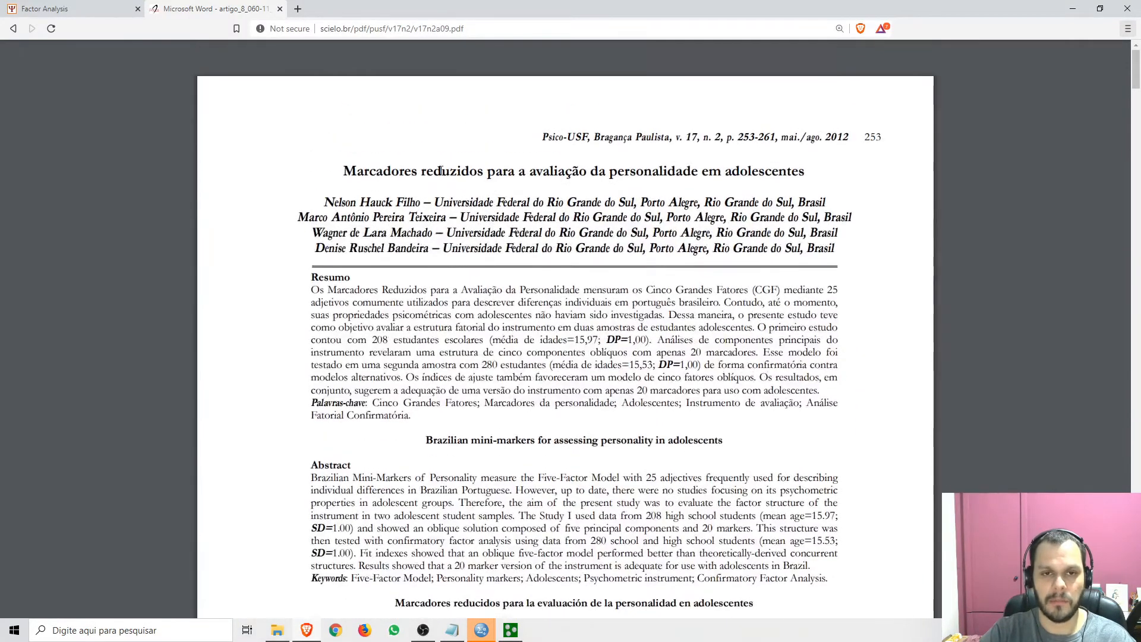
pyautogui.scroll(1, 348, 201)
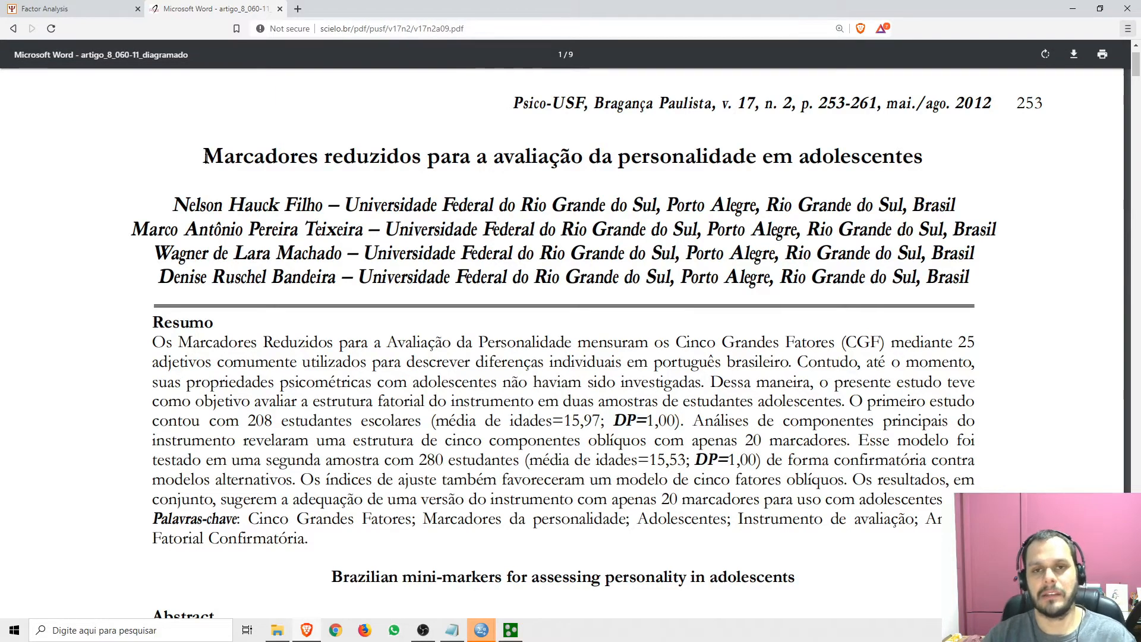
# Step: Switch to the blank Bloco de Notas note and write "EXTROVERSÃO - 5 ITENS" as its first line
pyautogui.hotkey('alt', 'Tab')
pyautogui.hotkey('alt', 'Tab')
pyautogui.hotkey('alt', 'Tab')
pyautogui.hotkey('alt', 'Tab')
pyautogui.hotkey('alt', 'Tab')
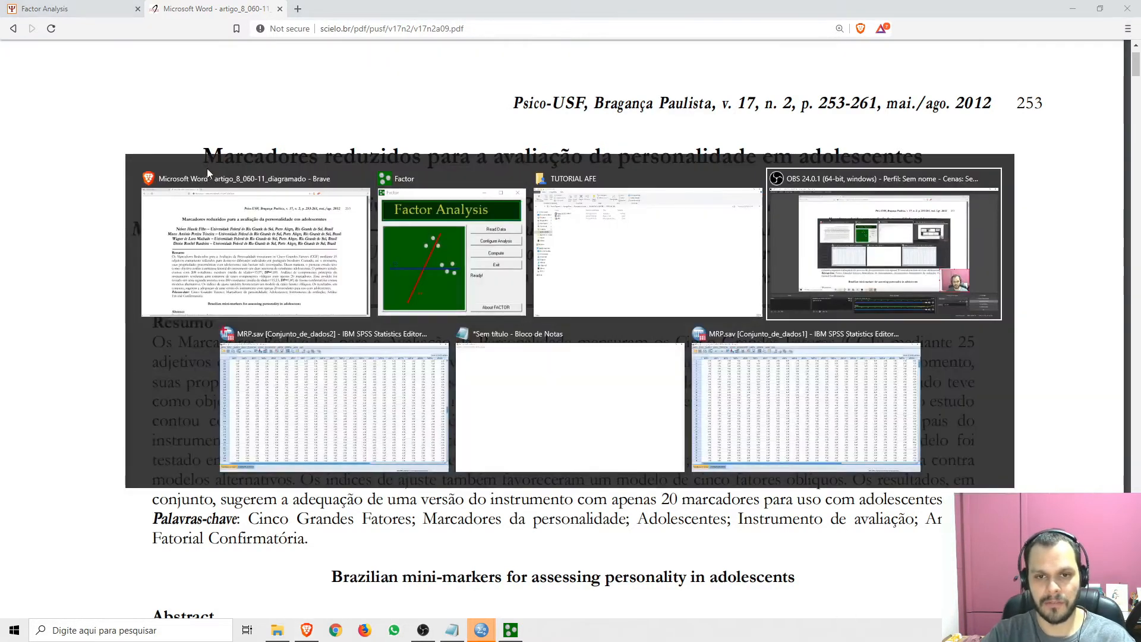
pyautogui.write('EXTROVERSA')
pyautogui.press('BackSpace')
pyautogui.write('ÃO ')
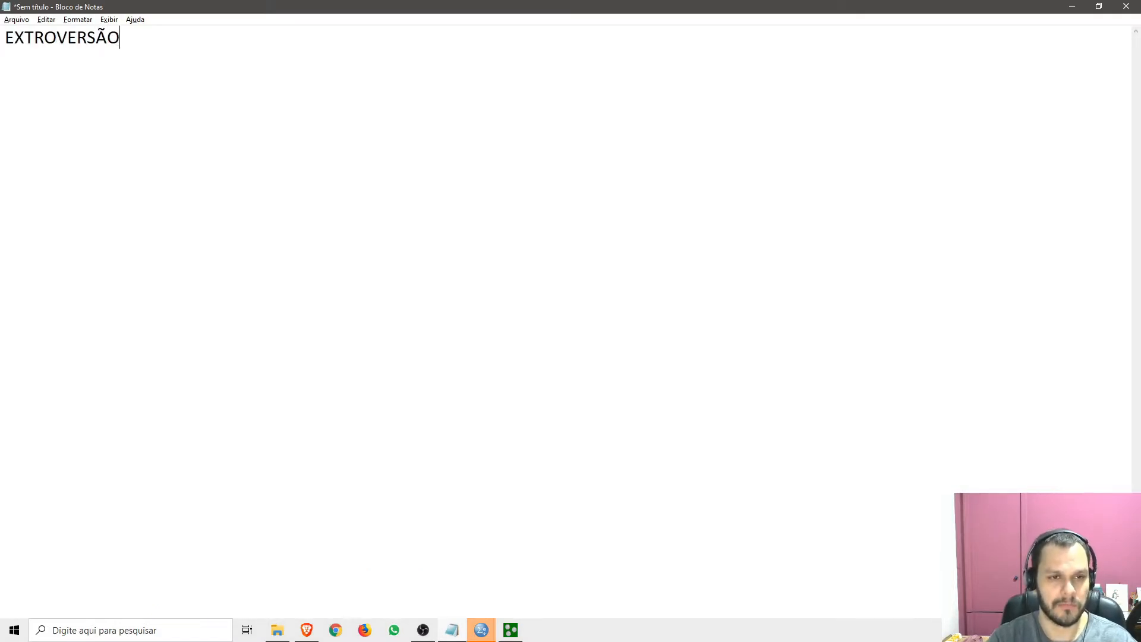
pyautogui.write('- 5 ITENS')
pyautogui.press('Return')
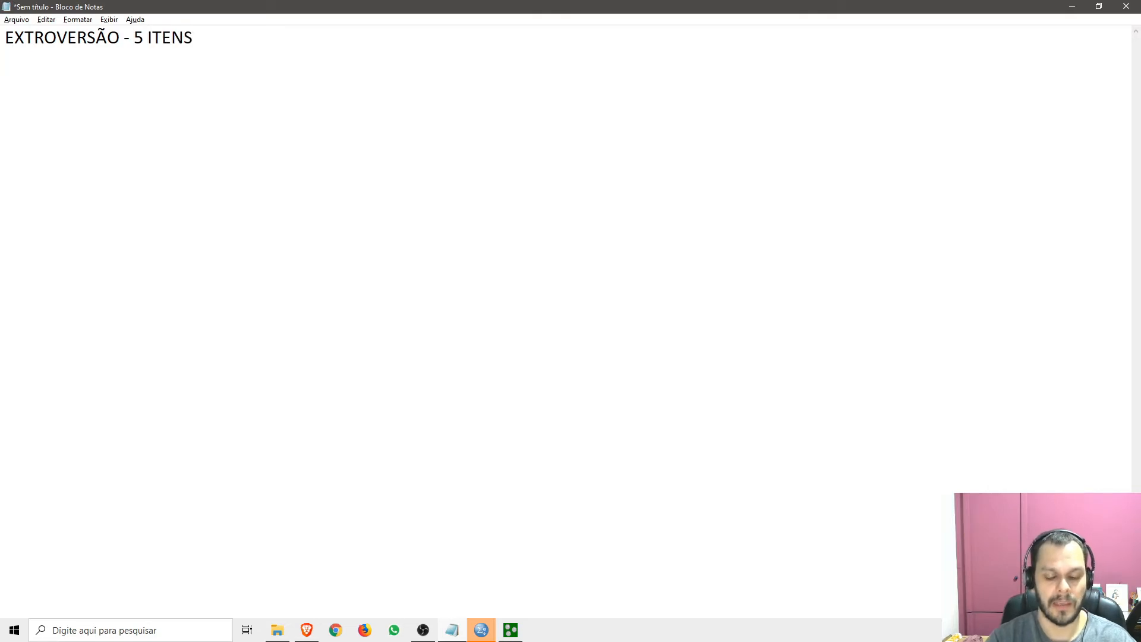
# Step: Add the lines "NEUROTICISMO - 5 ITENS" and "SOCIALIZAÇÃO - 5 ITENS" below the extroversion entry
pyautogui.write('NEURO')
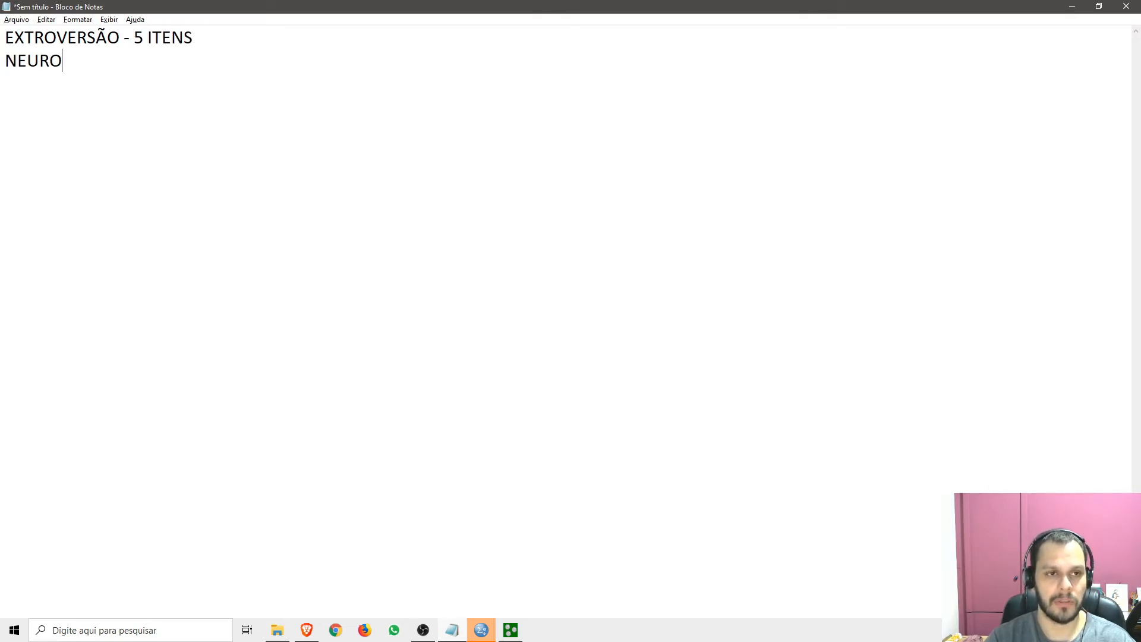
pyautogui.write('TICISMO - ')
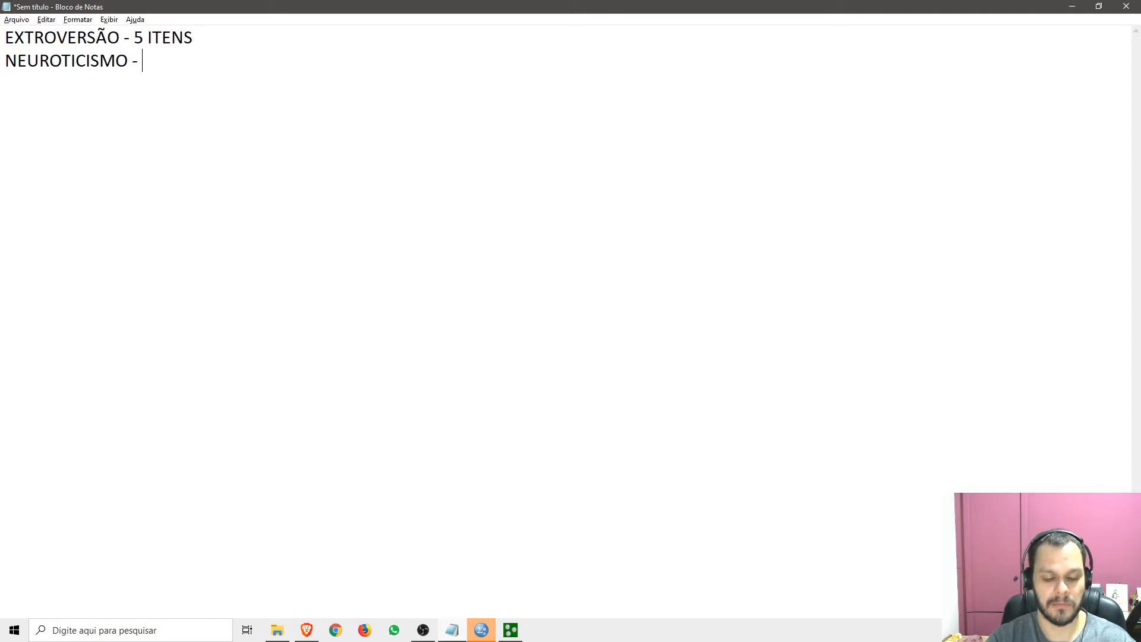
pyautogui.write('5 ITENS')
pyautogui.press('Return')
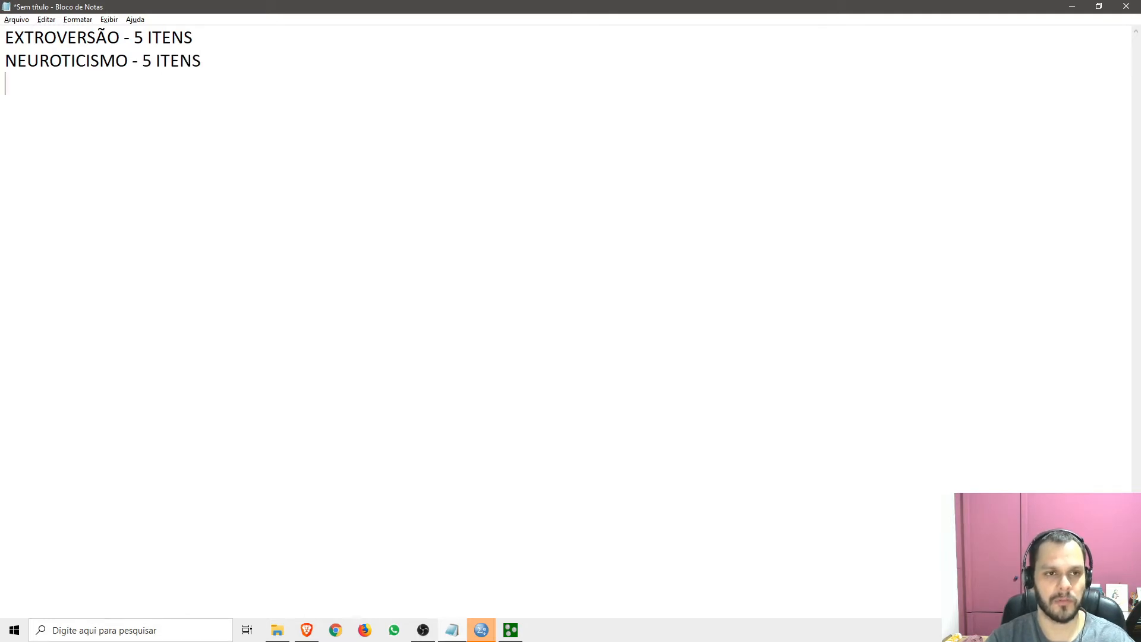
pyautogui.write('SOCIALIZAÇ')
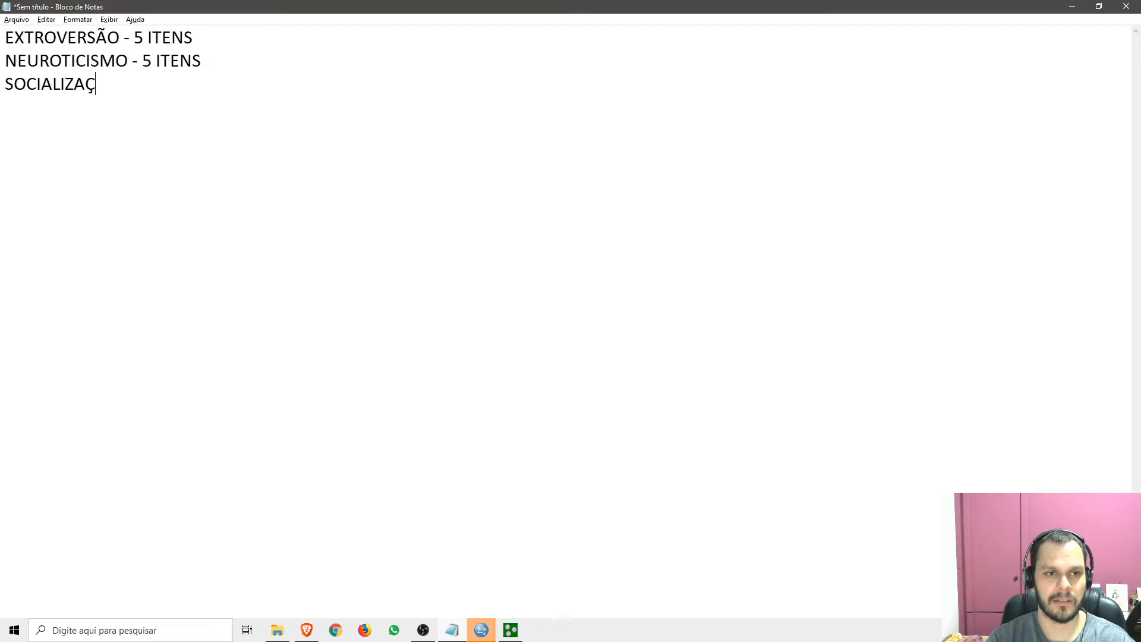
pyautogui.write('ÃO 0')
pyautogui.press('BackSpace')
pyautogui.write('- 6')
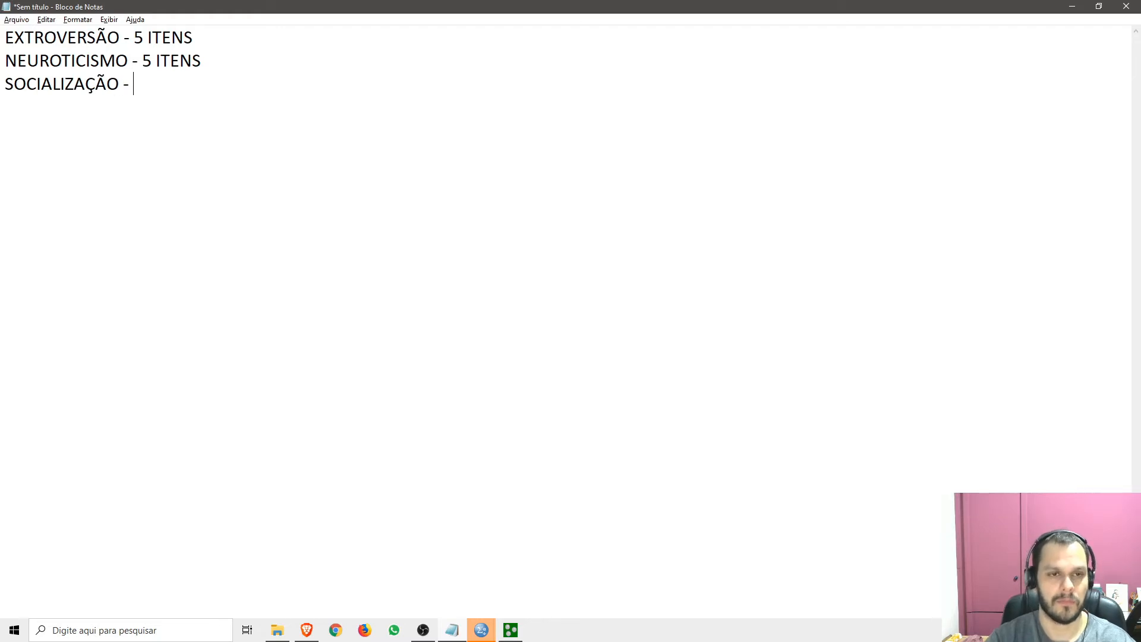
pyautogui.press('BackSpace')
pyautogui.press('BackSpace')
pyautogui.write('5 ITENS')
pyautogui.press('Return')
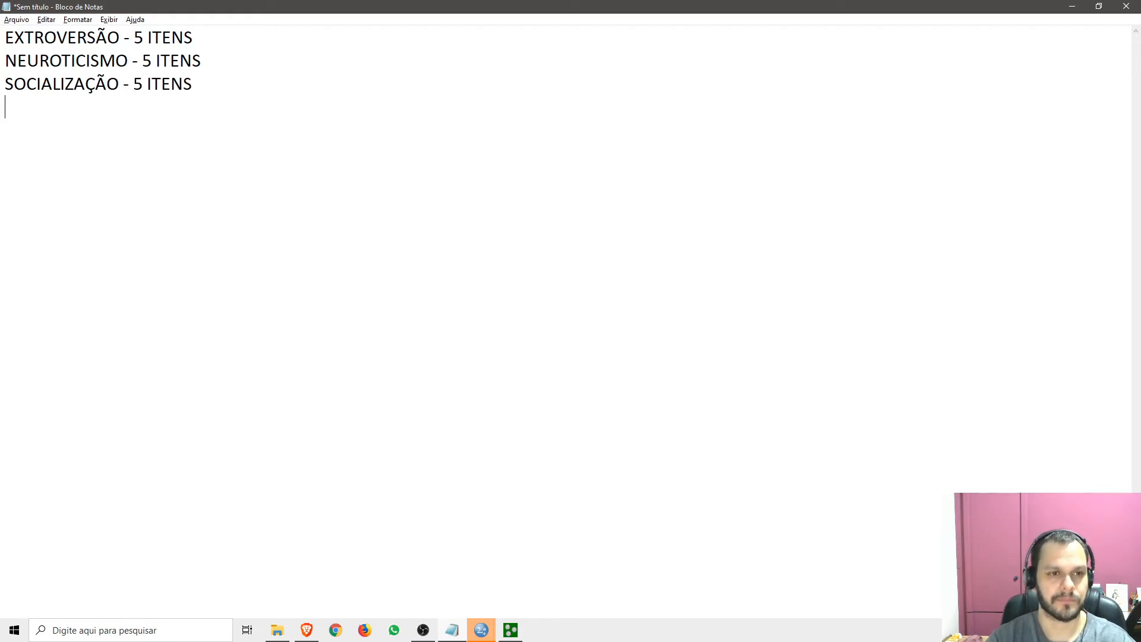
# Step: Complete the factor list with the lines "ABERTURA À EXPERIÊNCIA - 5 ITENS" and "CONSCIENCIOSIDADE - 5 ITENS"
pyautogui.write('ABERTURA Á E')
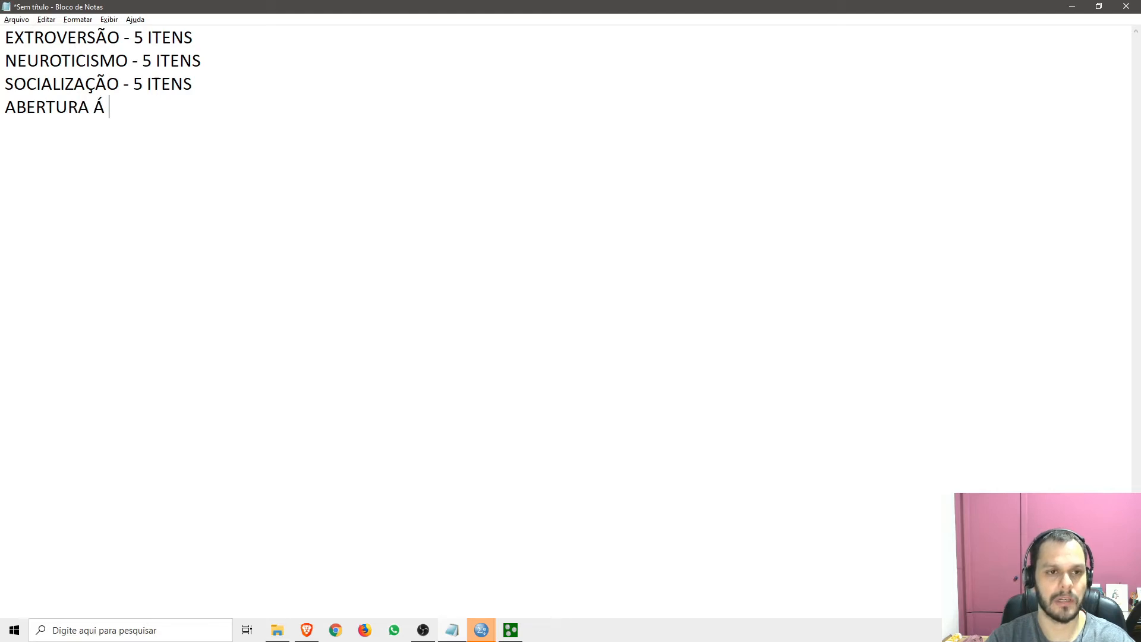
pyautogui.press('BackSpace')
pyautogui.press('BackSpace')
pyautogui.press('BackSpace')
pyautogui.write('À EXP')
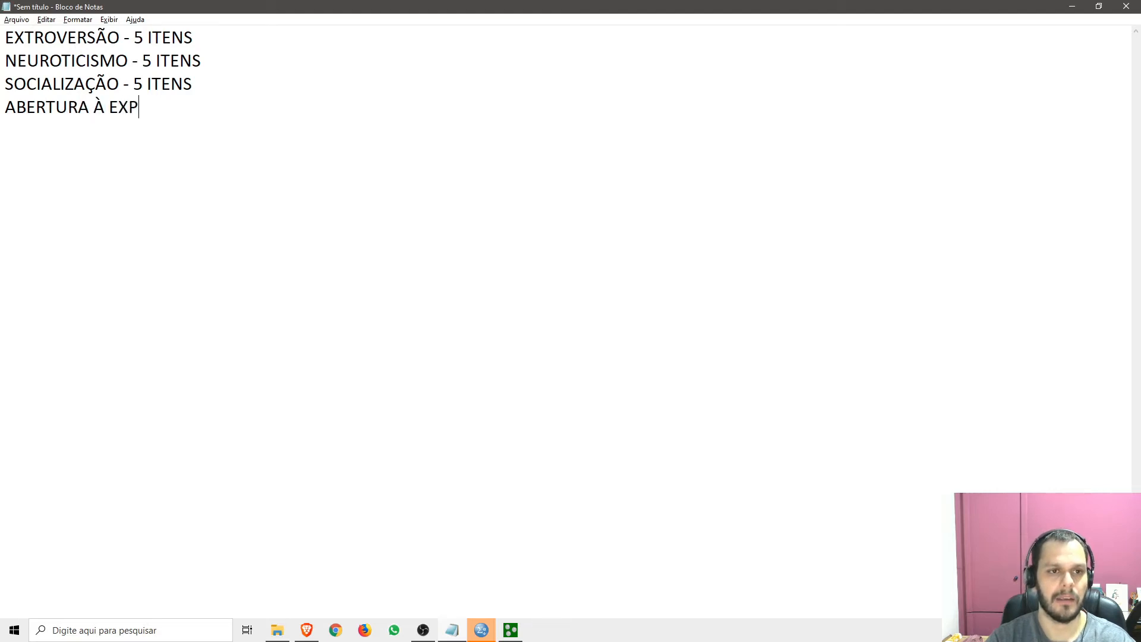
pyautogui.write('ERIÊNCIA - 5 ITENS')
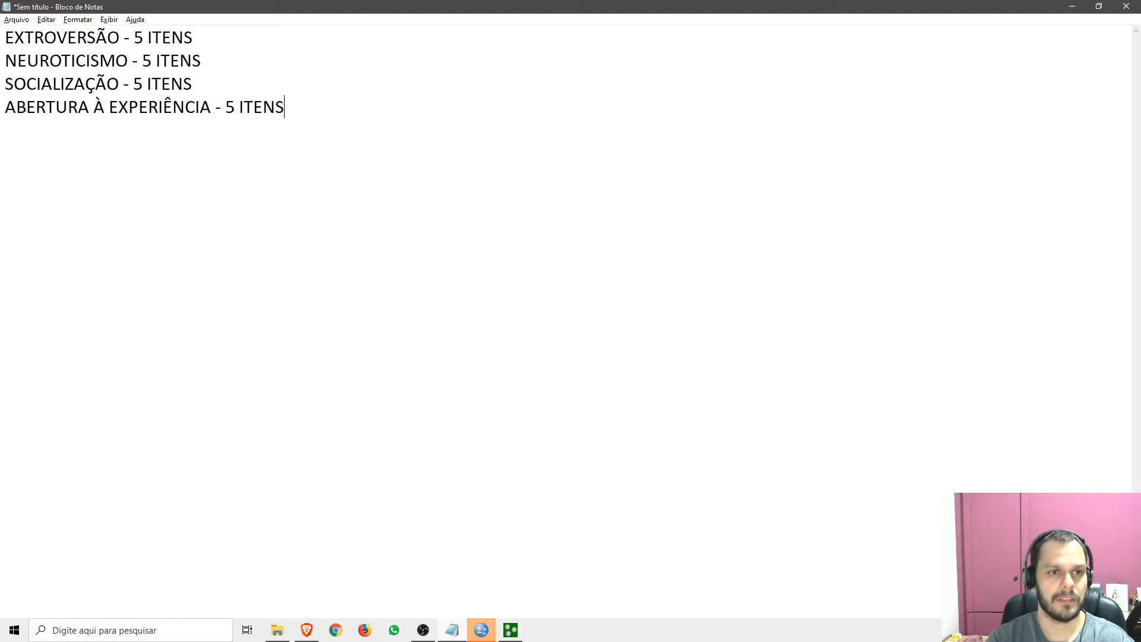
pyautogui.press('Return')
pyautogui.write('COS')
pyautogui.press('BackSpace')
pyautogui.write('NSCIENCIOSIDADE - 5 ITENS')
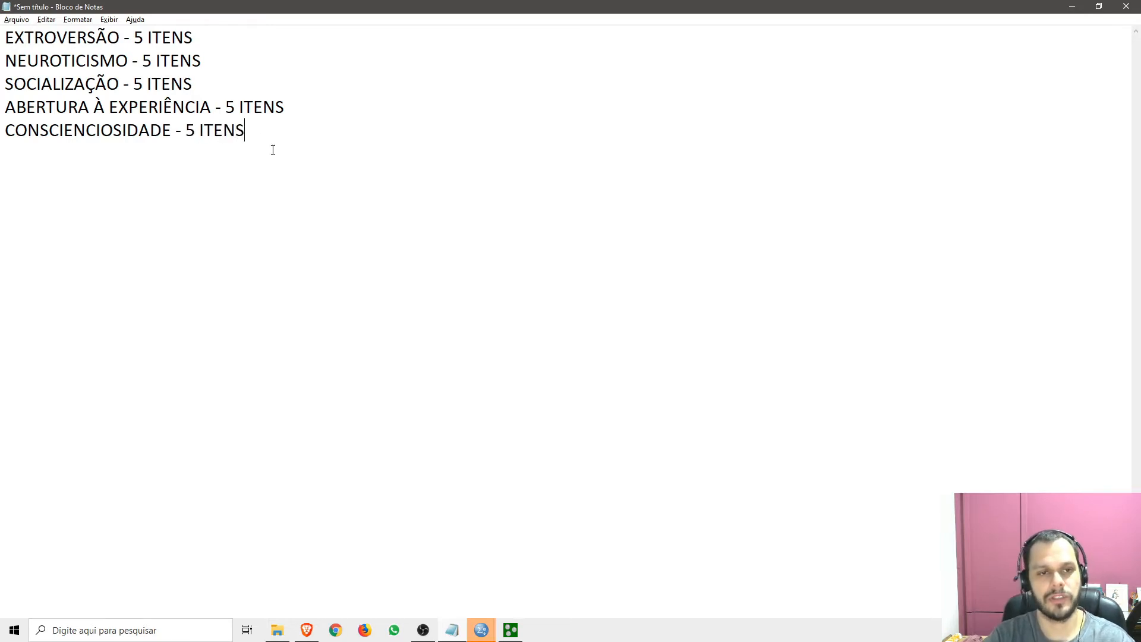
pyautogui.moveTo(244, 132); pyautogui.dragTo(1, 36)
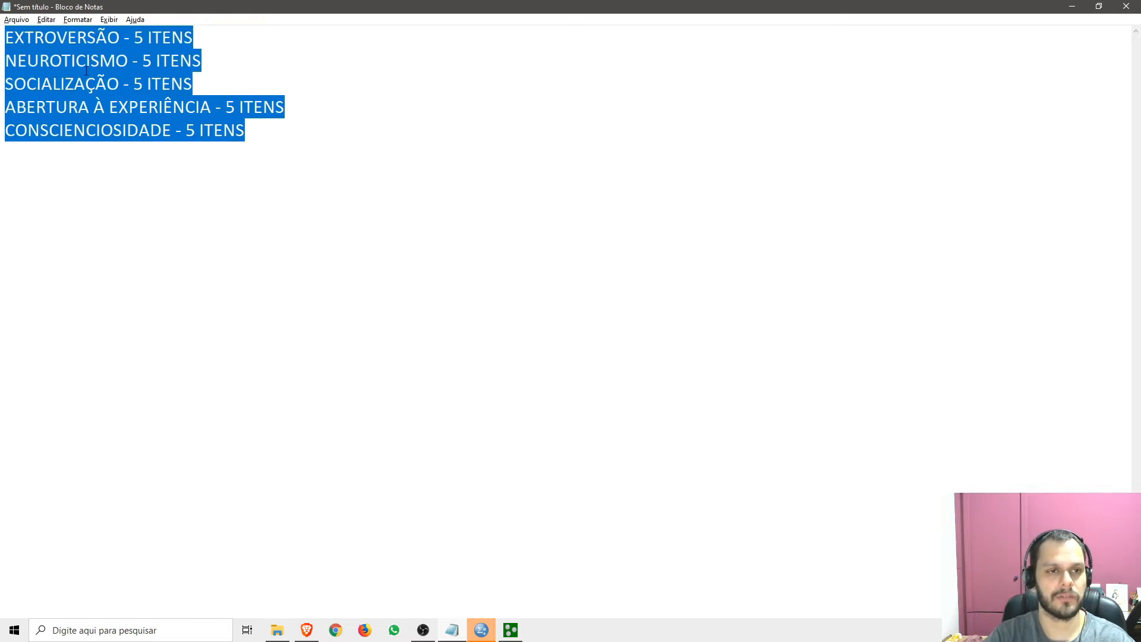
pyautogui.click(293, 148)
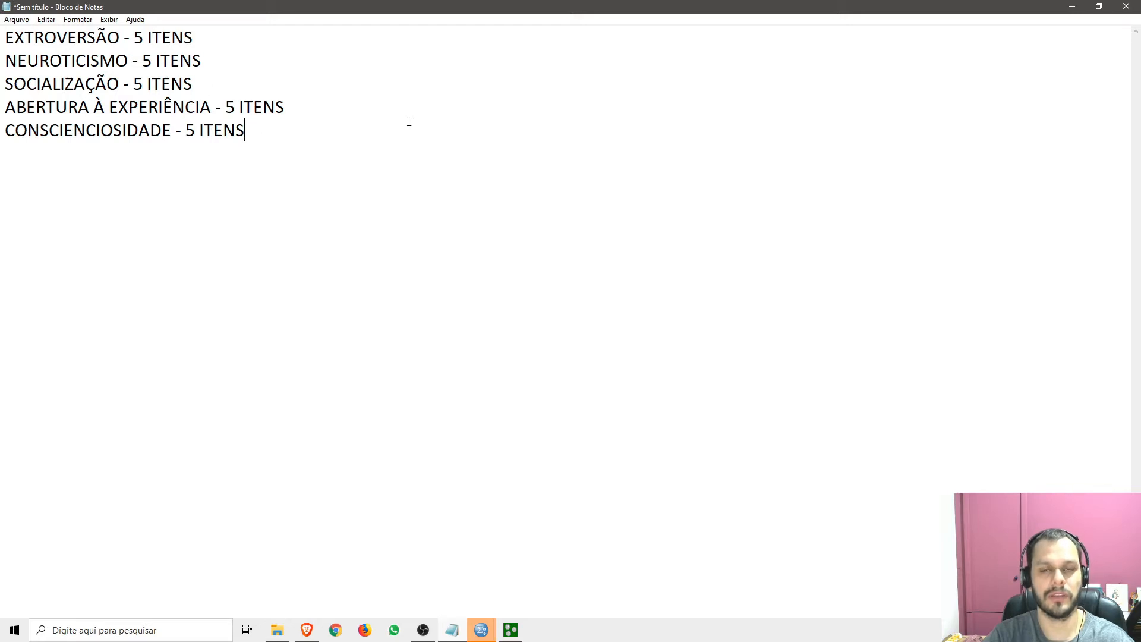
# Step: Switch to FACTOR and open the configuration of the factor analysis
pyautogui.hotkey('alt', 'Tab')
pyautogui.hotkey('alt', 'Tab')
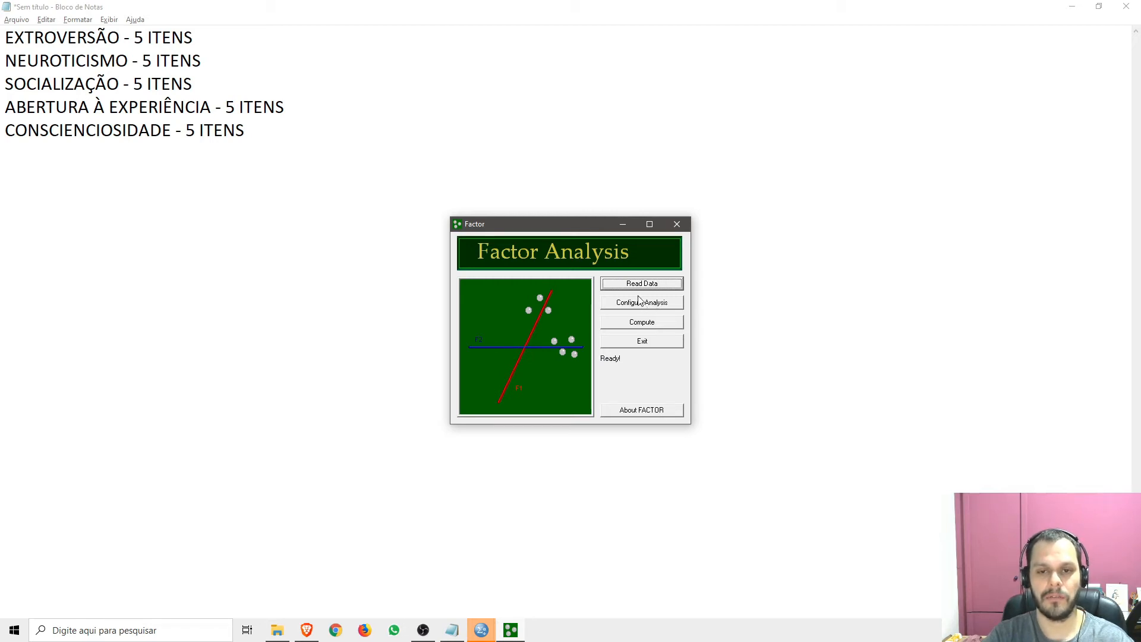
pyautogui.click(639, 304)
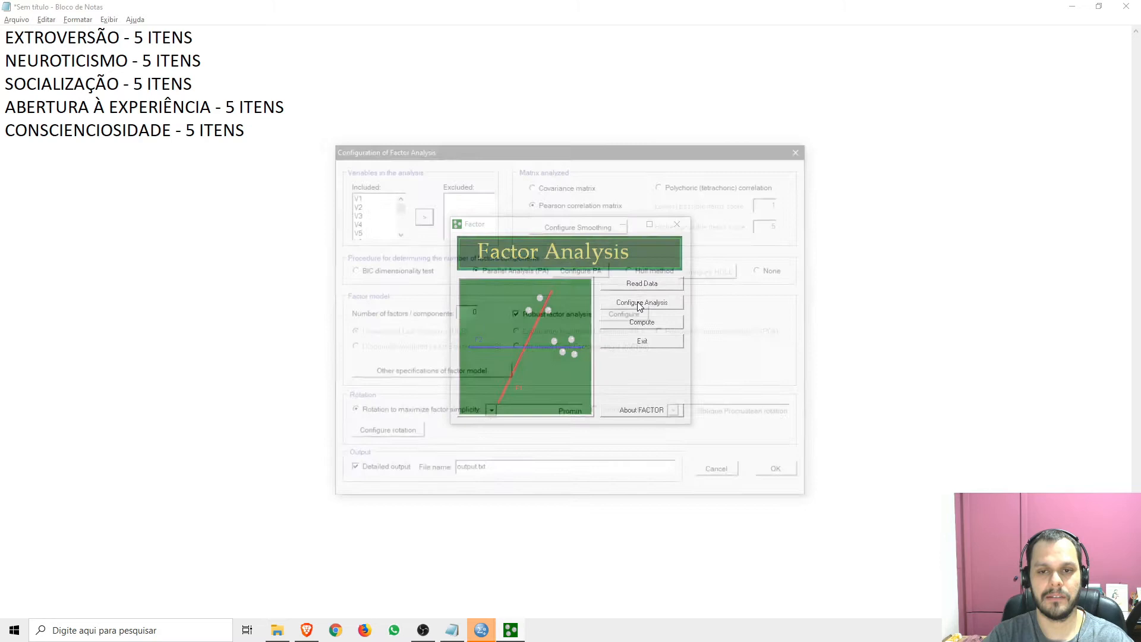
pyautogui.click(395, 139)
pyautogui.hotkey('alt', 'Tab')
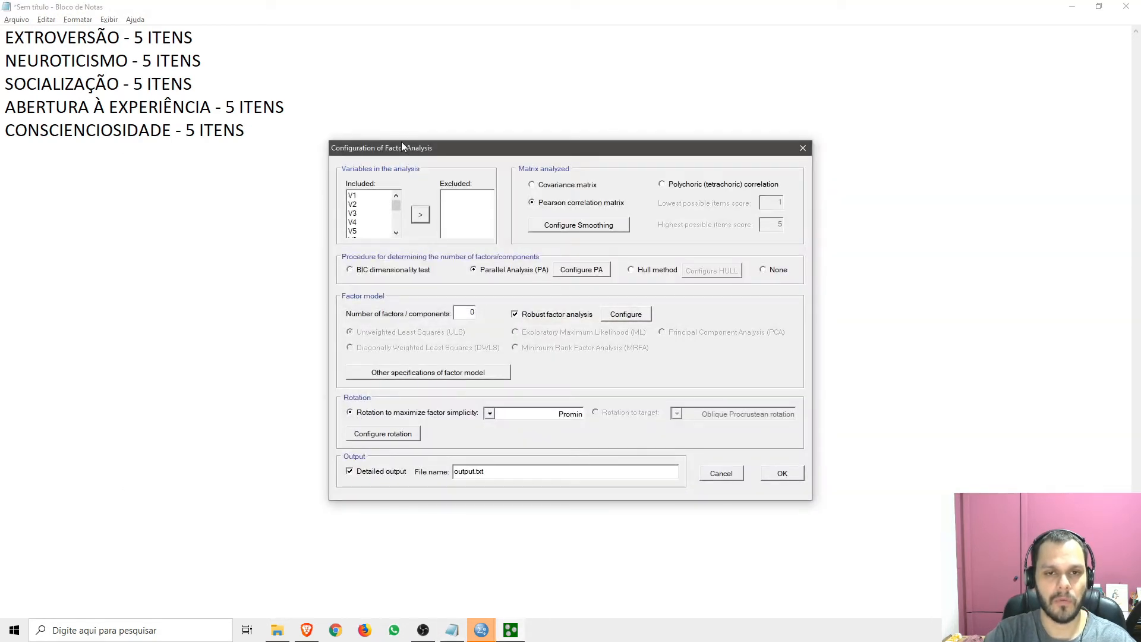
# Step: Examine the full list of variables included in the analysis
pyautogui.moveTo(397, 209)
pyautogui.mouseDown()
pyautogui.moveTo(397, 231)
pyautogui.moveTo(395, 208)
pyautogui.moveTo(376, 204)
pyautogui.moveTo(395, 206)
pyautogui.moveTo(397, 231)
pyautogui.mouseUp()
pyautogui.click(362, 196)
pyautogui.scroll(2, 373, 222)
pyautogui.scroll(-2, 371, 223)
pyautogui.scroll(3, 355, 233)
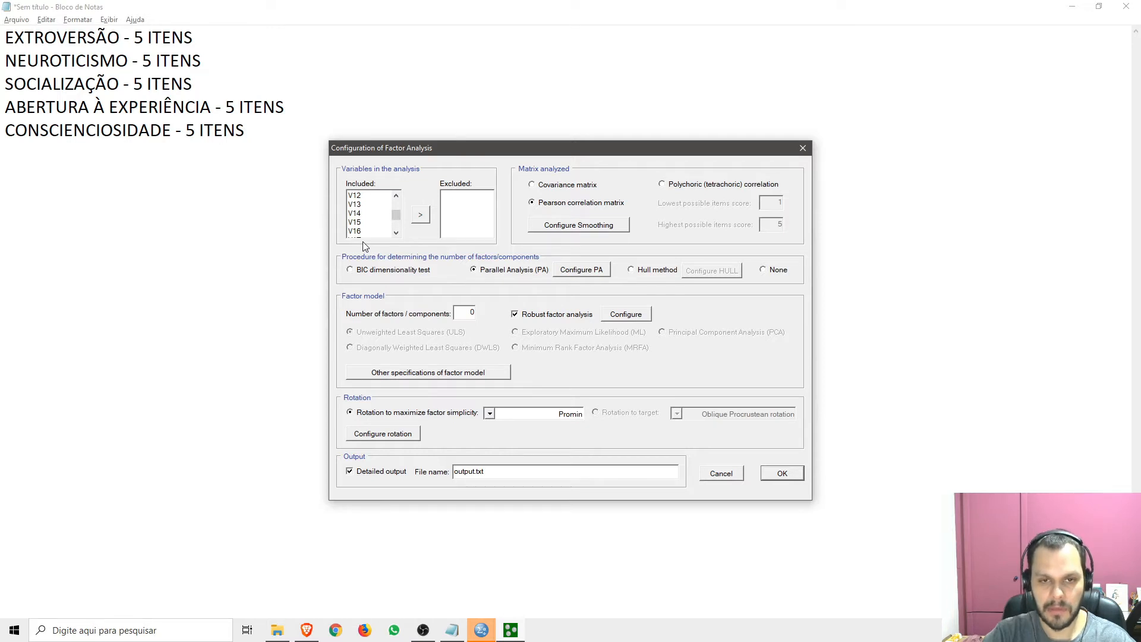
pyautogui.scroll(1, 393, 221)
pyautogui.moveTo(398, 215); pyautogui.dragTo(399, 205)
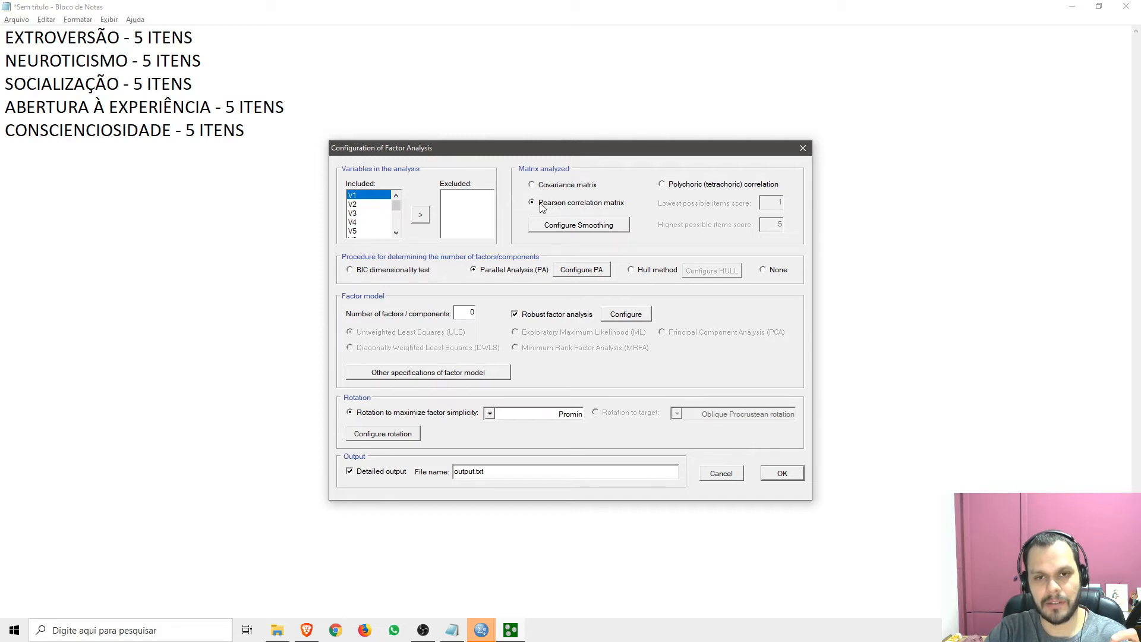
# Step: Analyze the polychoric correlation matrix and accept the Parallel Analysis settings with optimal implementation and 500 random correlation matrices
pyautogui.click(663, 185)
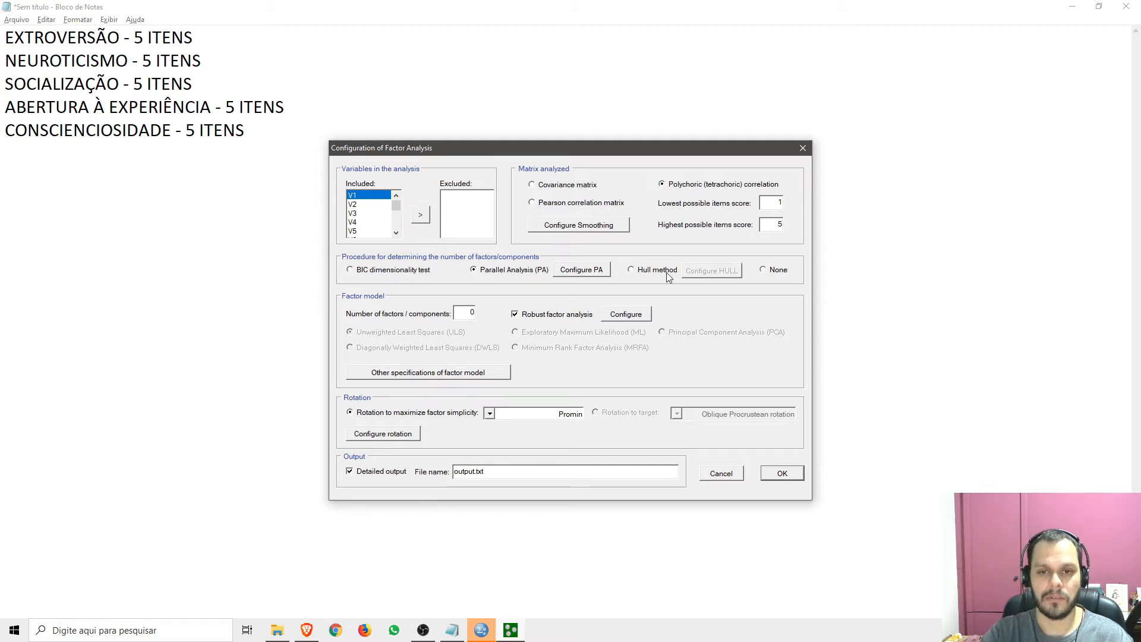
pyautogui.click(581, 270)
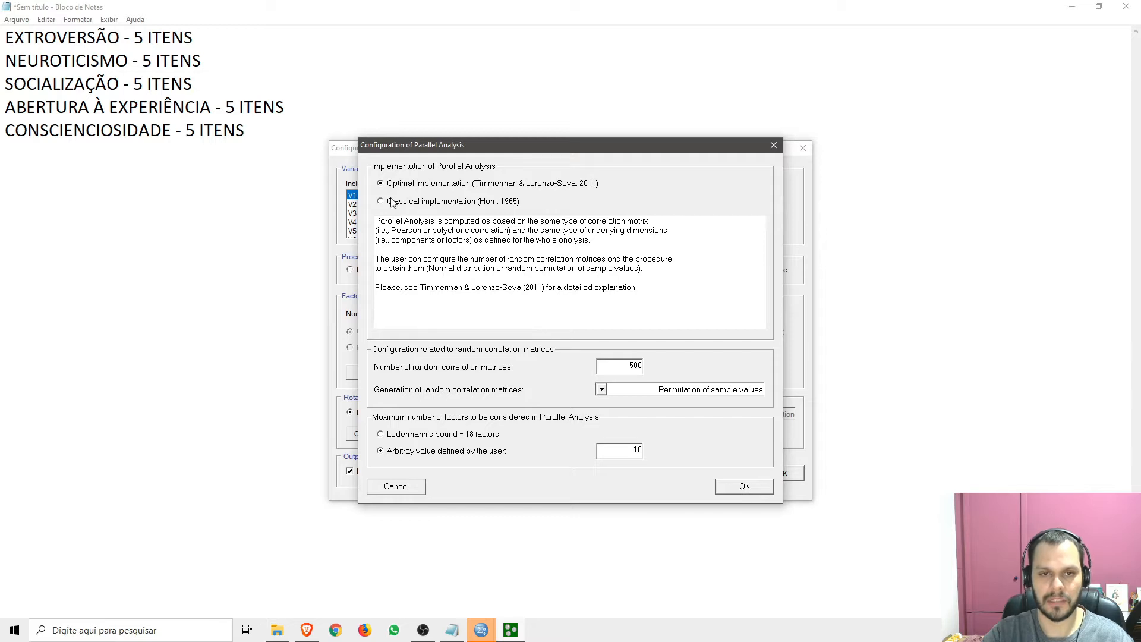
pyautogui.click(745, 487)
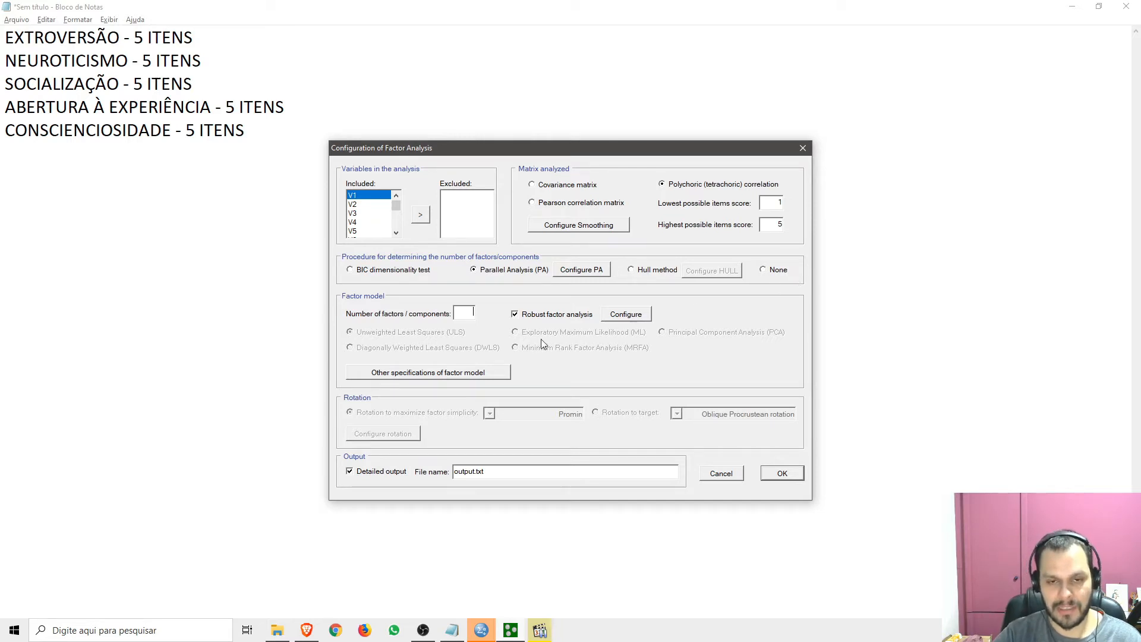
# Step: Set the number of factors in the factor model to 5
pyautogui.click(473, 315)
pyautogui.write('5')
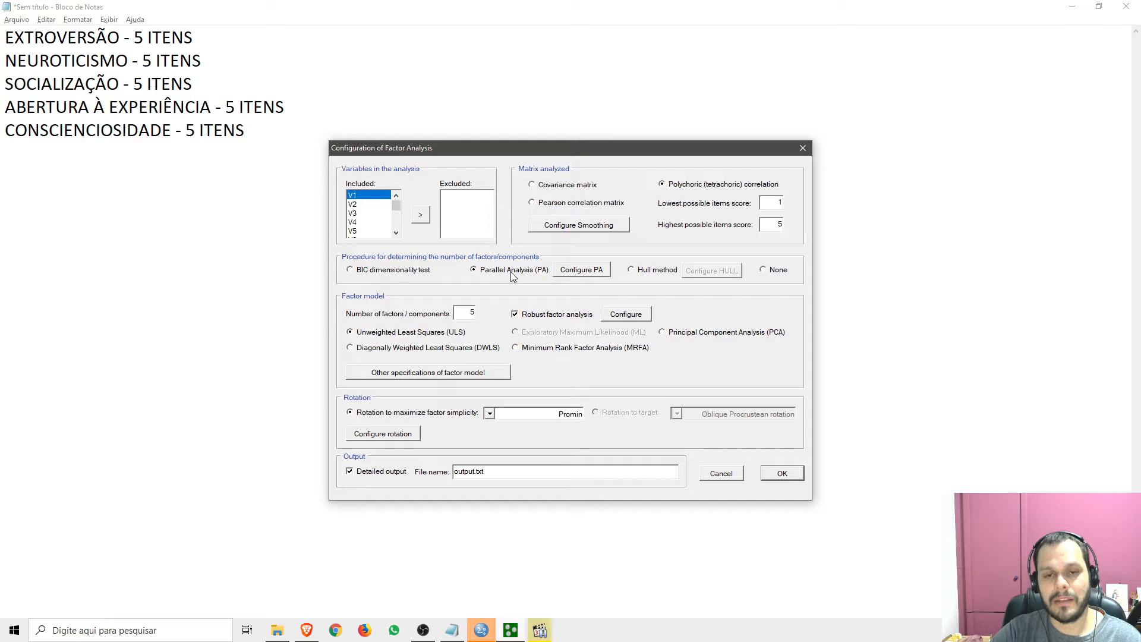
pyautogui.moveTo(480, 316); pyautogui.dragTo(453, 315)
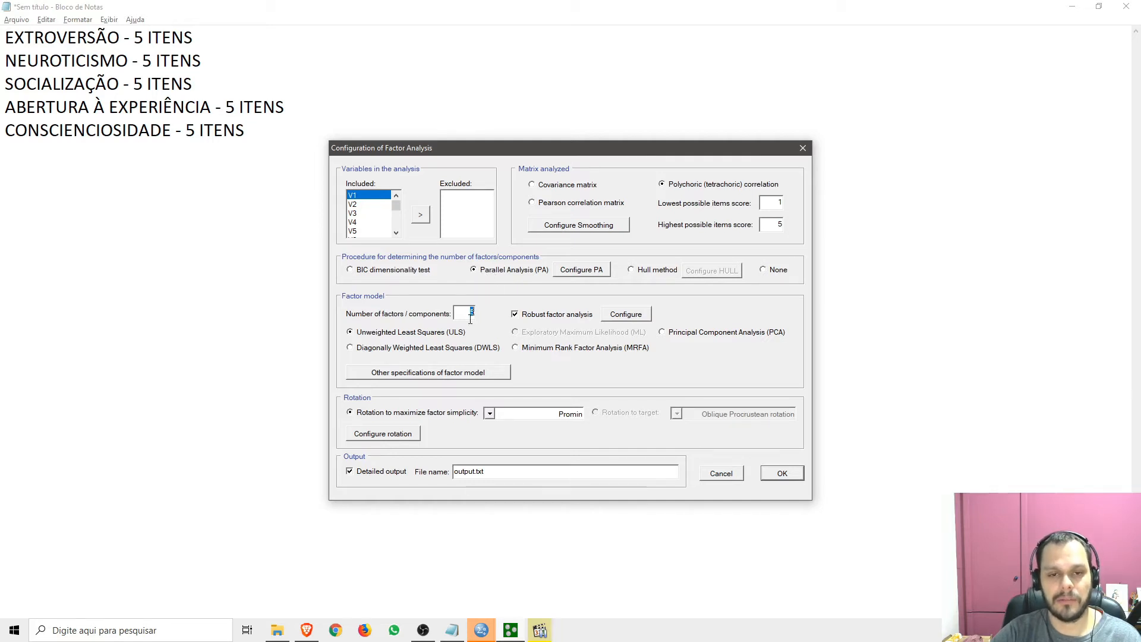
pyautogui.write('5')
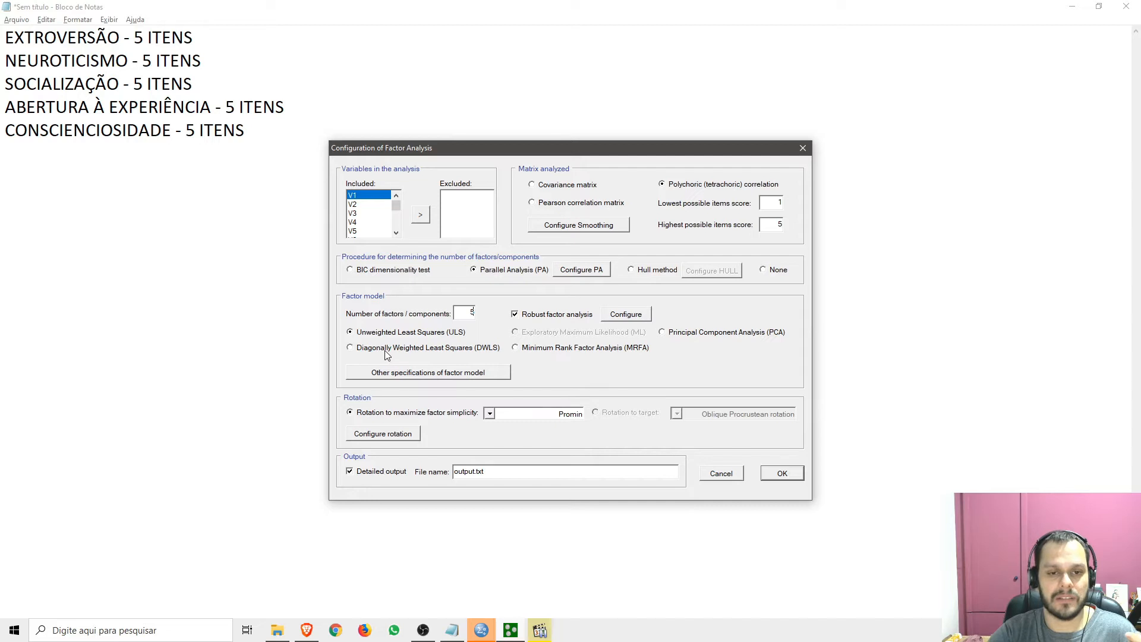
# Step: Choose Diagonally Weighted Least Squares (DWLS) estimation and accept the robust mean and variance adjusted chi-square statistic (Asparouhov & Muthen, 2010)
pyautogui.click(410, 351)
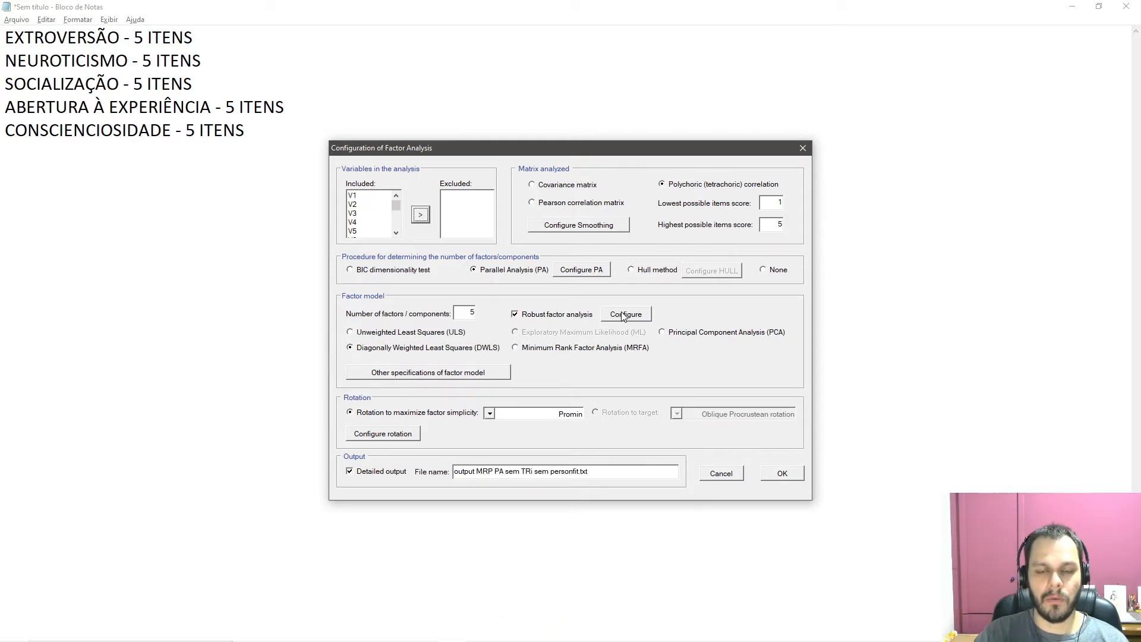
pyautogui.click(624, 320)
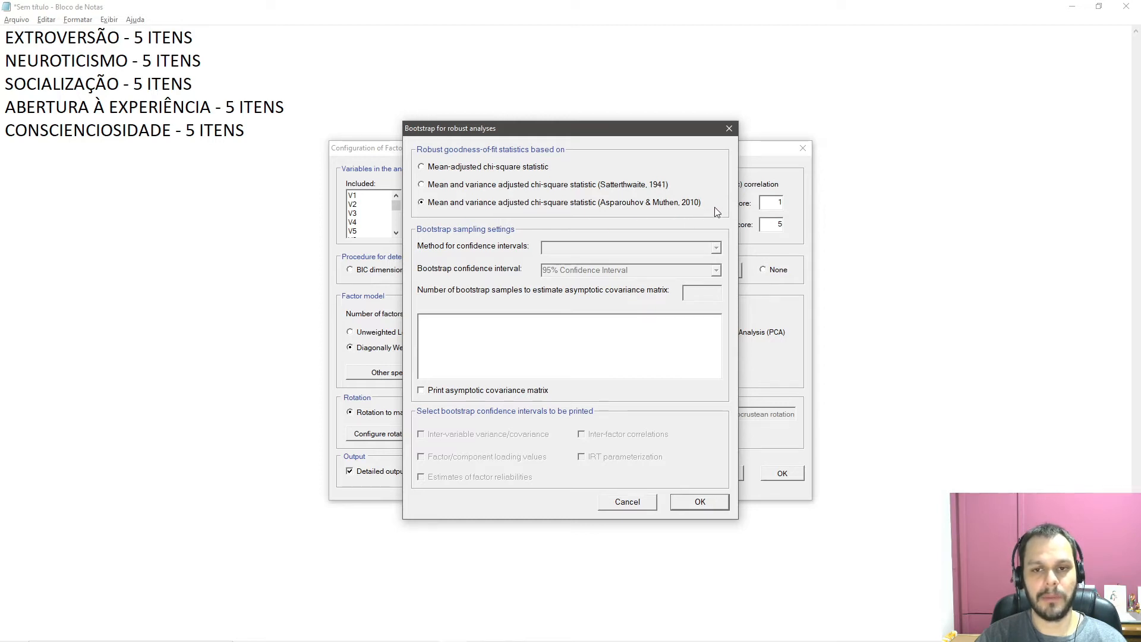
pyautogui.click(698, 505)
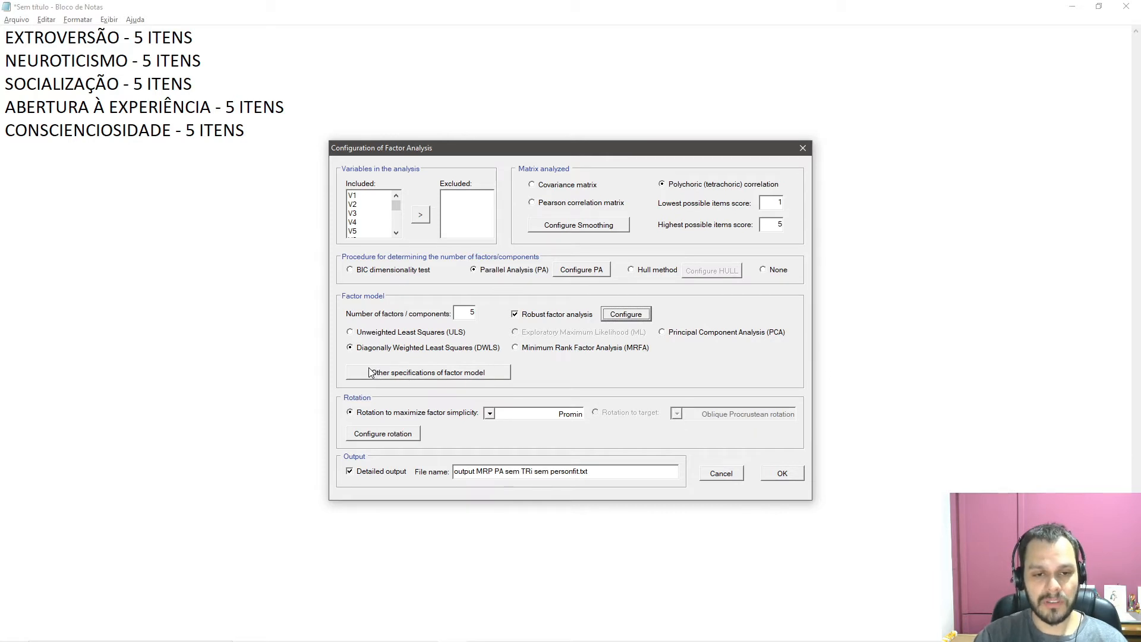
# Step: In the other specifications of the factor model, request Expected A Posteriori (EAP) factor scores, keeping factor_scores.dat as the output file name
pyautogui.click(468, 374)
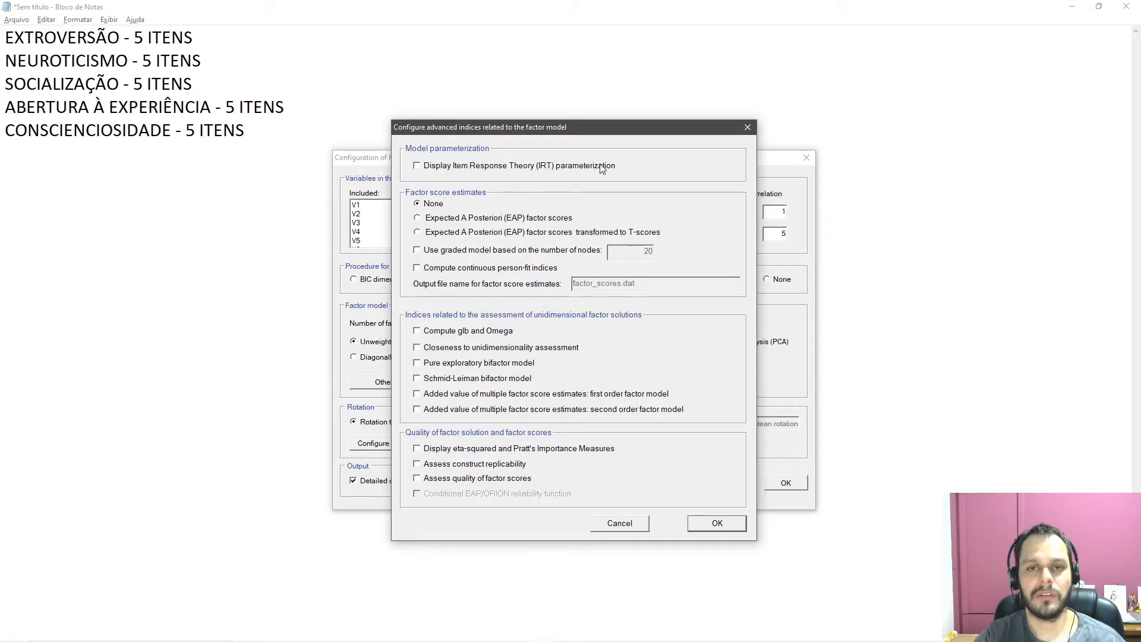
pyautogui.click(418, 221)
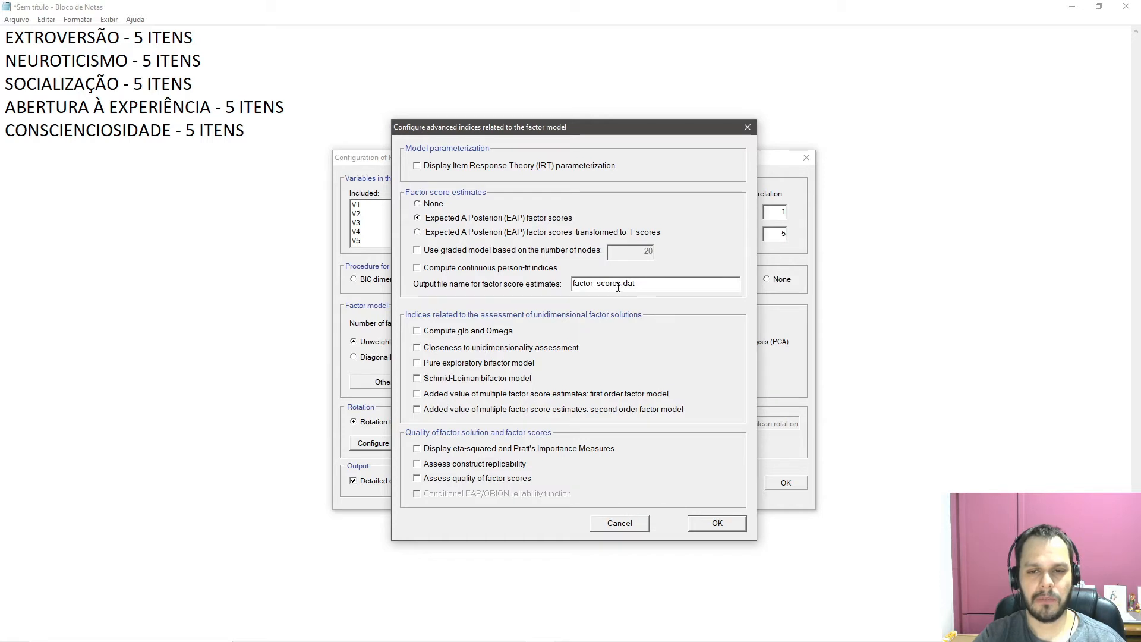
pyautogui.moveTo(620, 284); pyautogui.dragTo(555, 286)
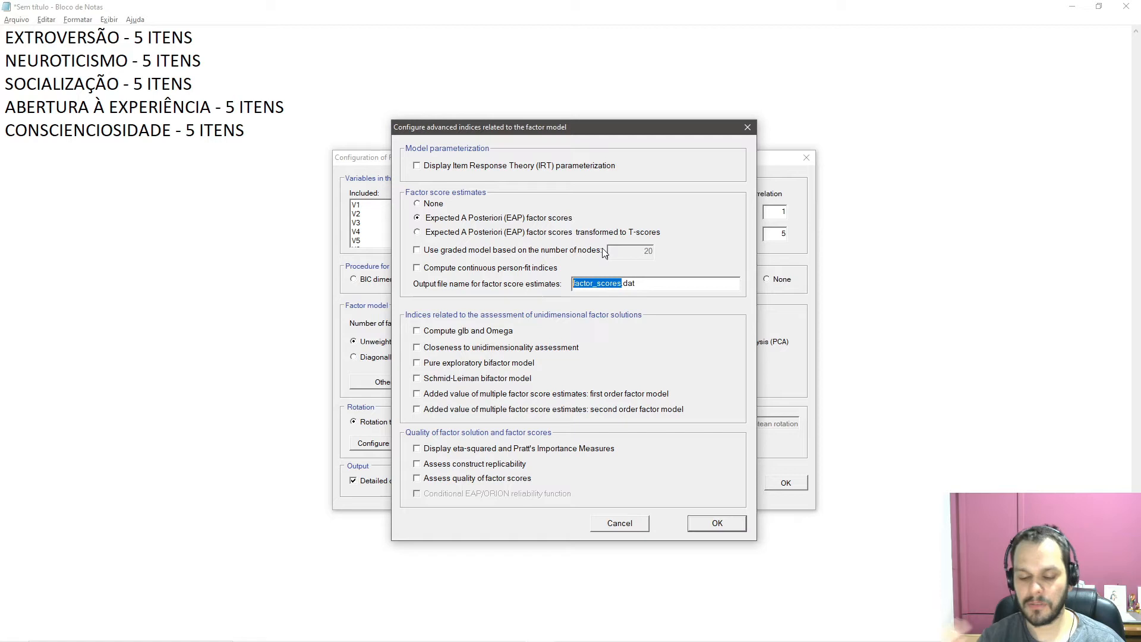
pyautogui.click(652, 285)
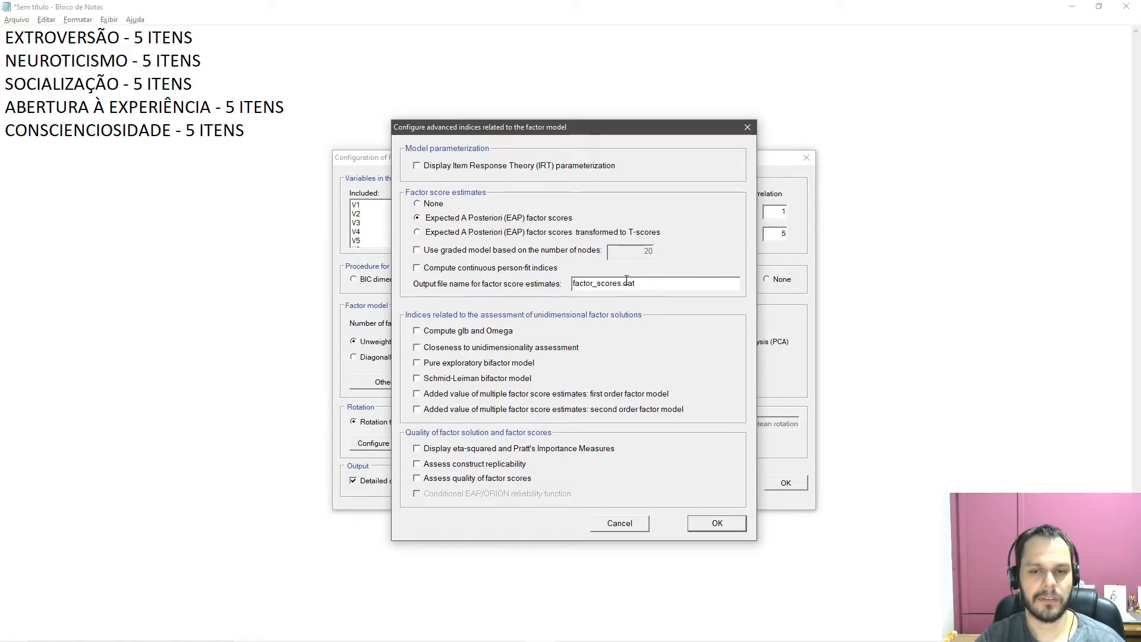
pyautogui.doubleClick(649, 287)
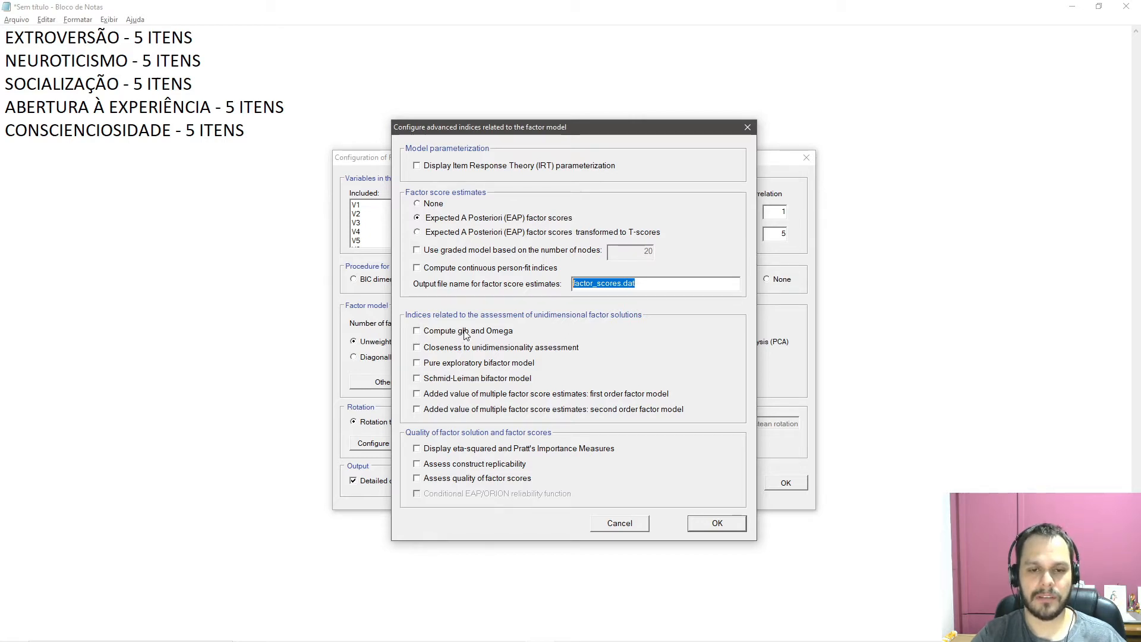
# Step: Enable glb and Omega, closeness to unidimensionality, eta-squared and Pratt's measures, construct replicability and factor score quality, and accept the advanced indices
pyautogui.click(417, 331)
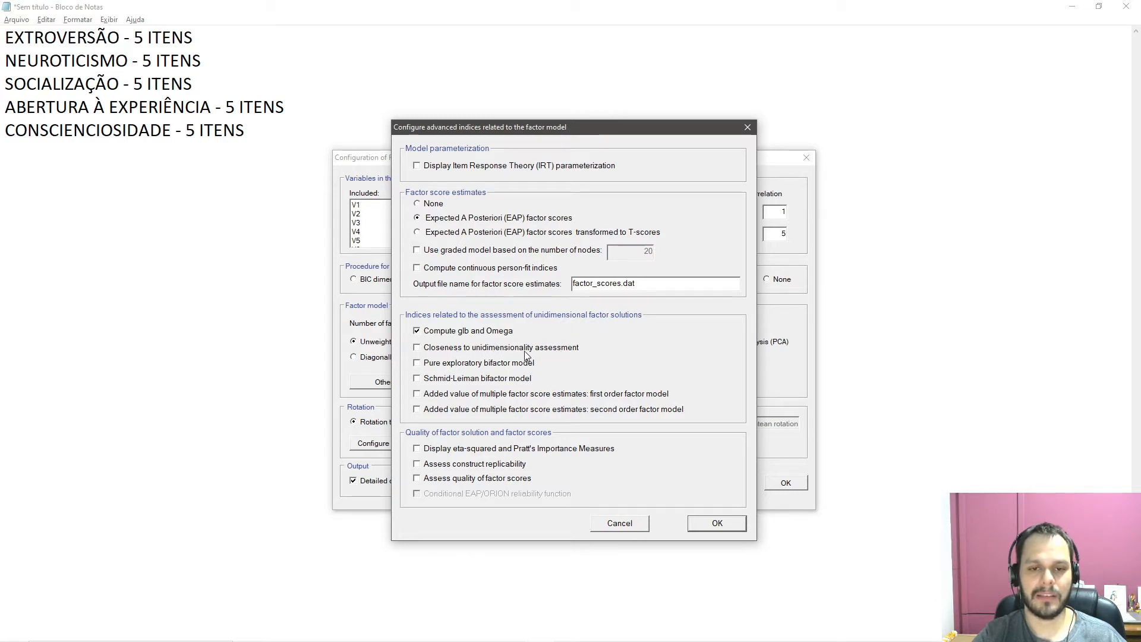
pyautogui.click(416, 349)
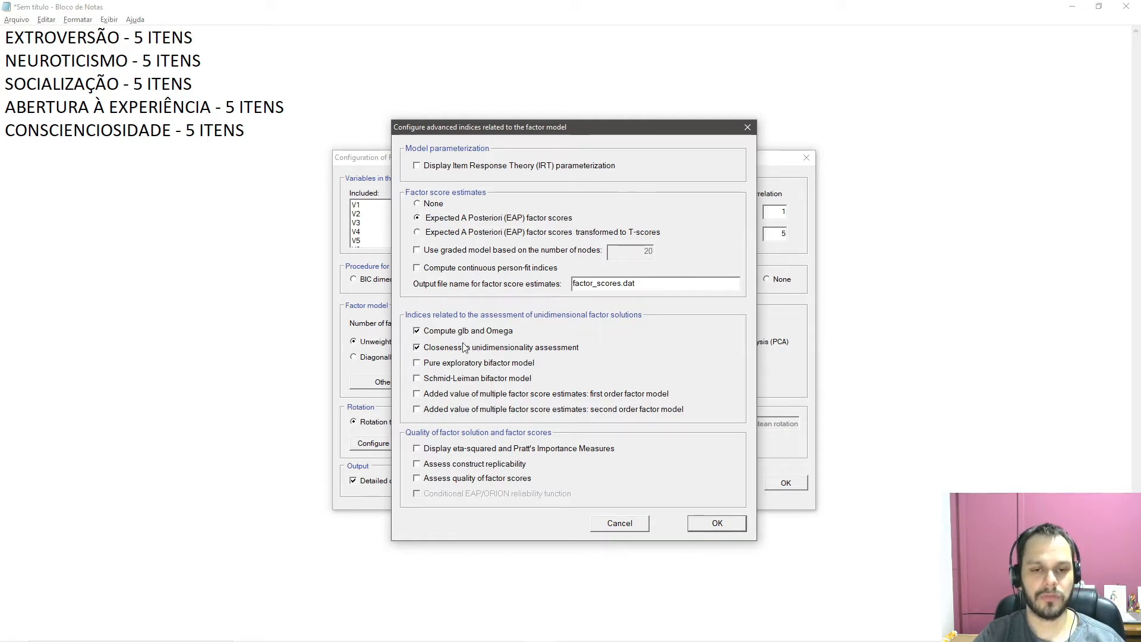
pyautogui.click(417, 449)
pyautogui.click(416, 463)
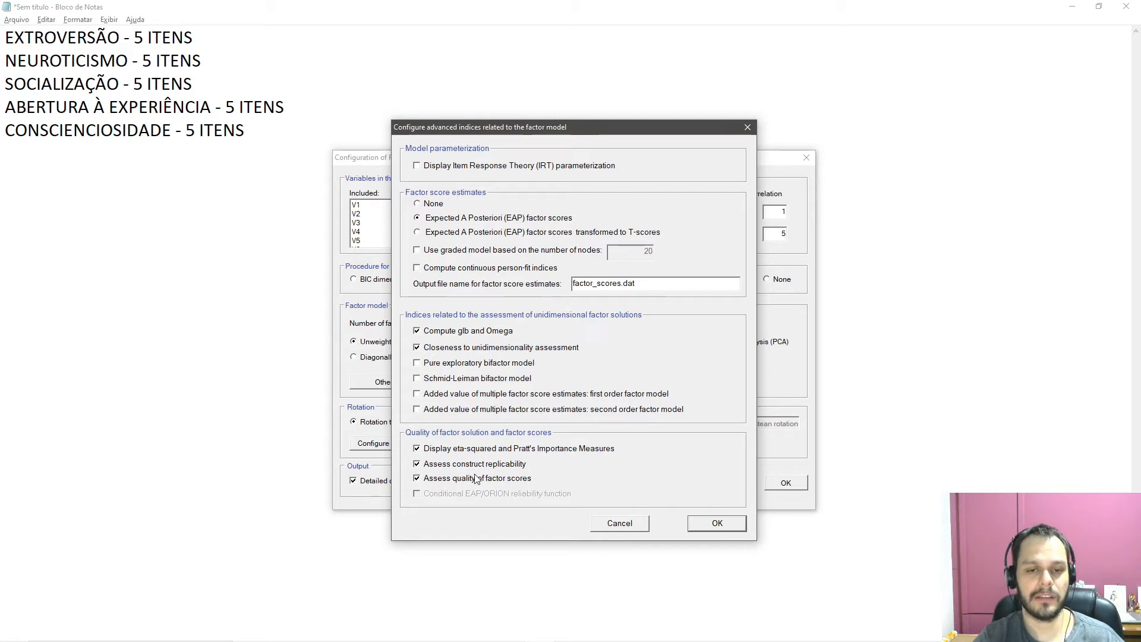
pyautogui.click(716, 523)
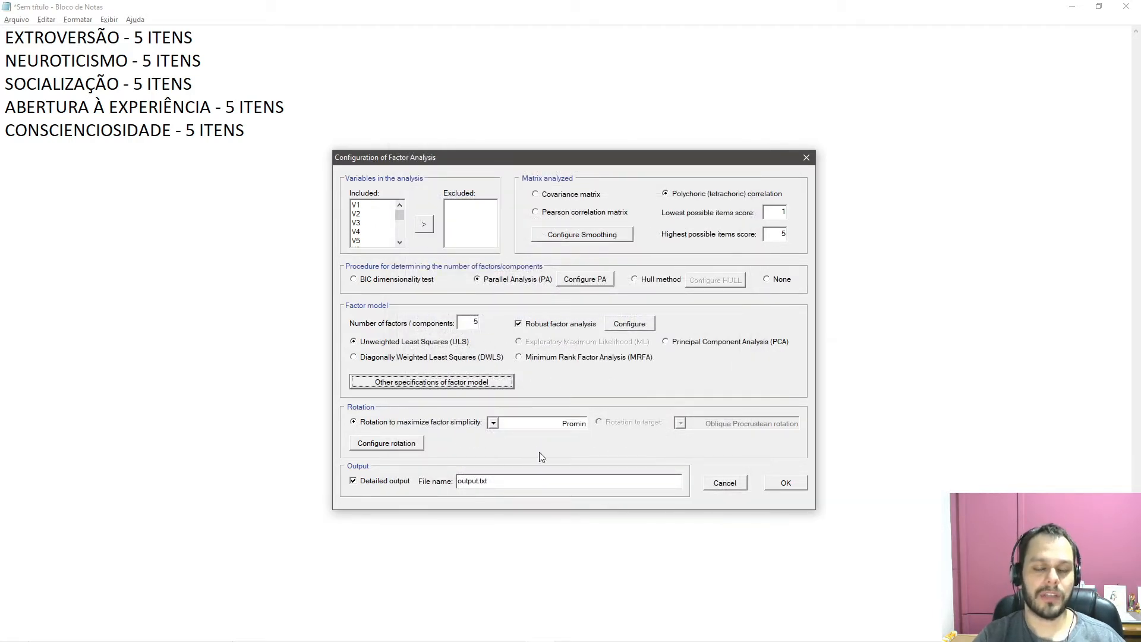
# Step: Name the output file output MRP AP.txt, accept the configuration and compute the factor analysis
pyautogui.click(478, 480)
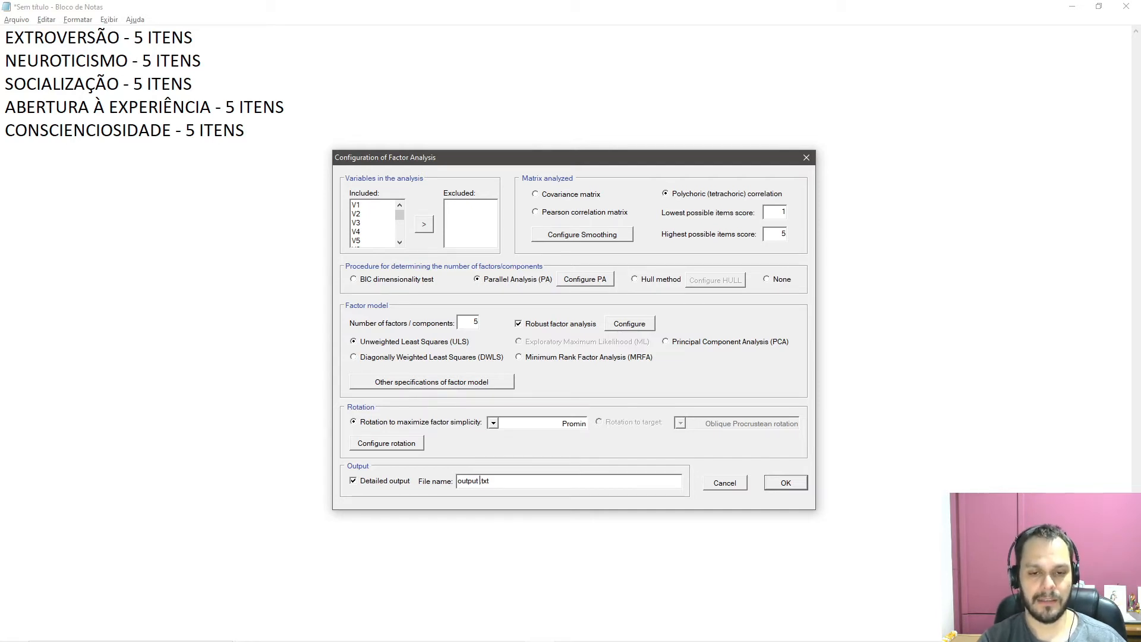
pyautogui.write('MRP')
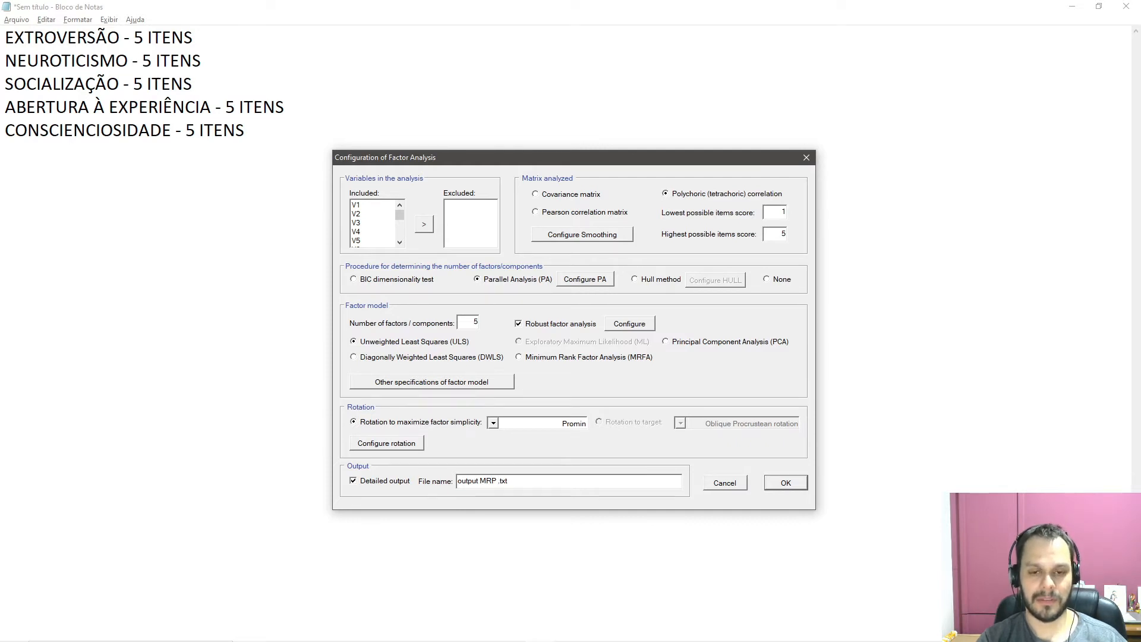
pyautogui.write(' AP')
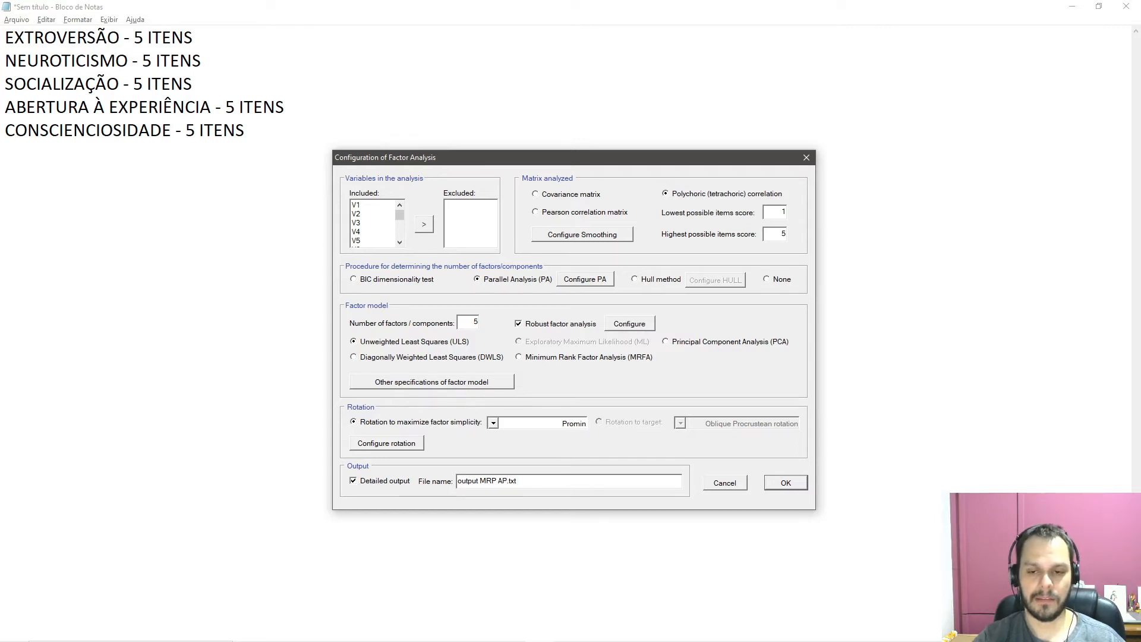
pyautogui.click(778, 483)
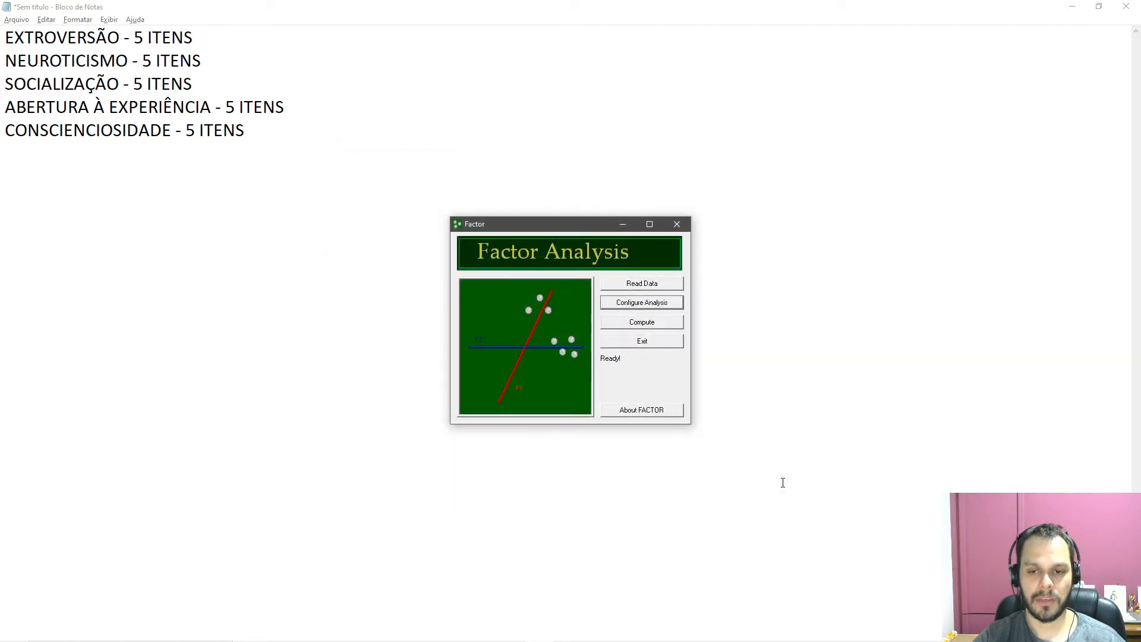
pyautogui.click(642, 322)
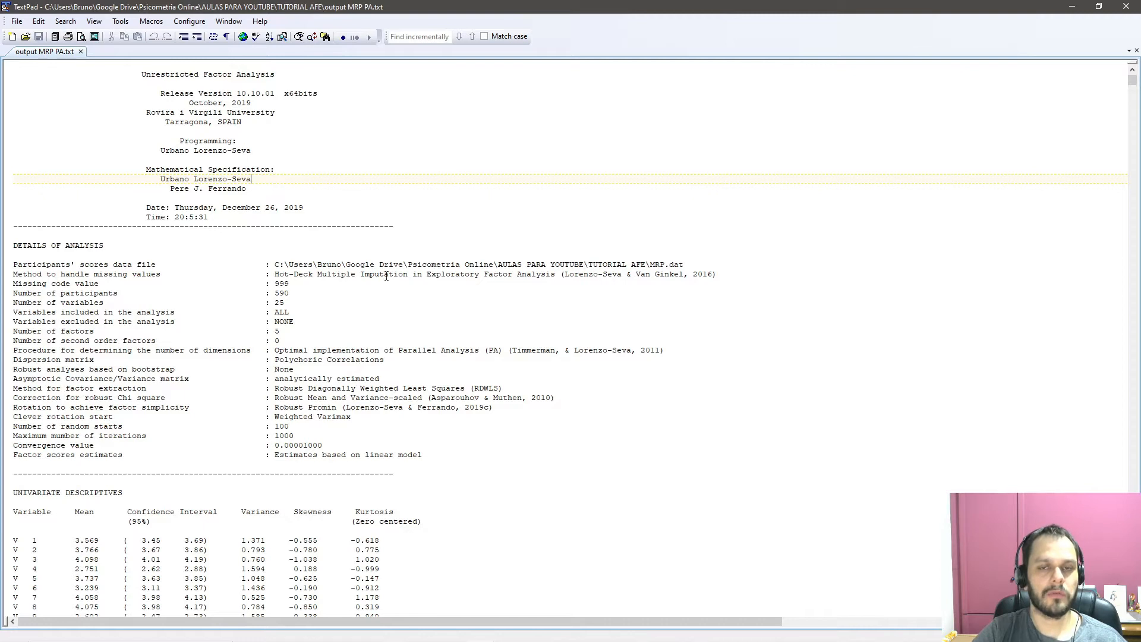
# Step: Examine the Details of Analysis section of the output, including the Parallel Analysis procedure, robust corrections, rotation method and their references
pyautogui.scroll(-3, 203, 285)
pyautogui.scroll(3, 190, 286)
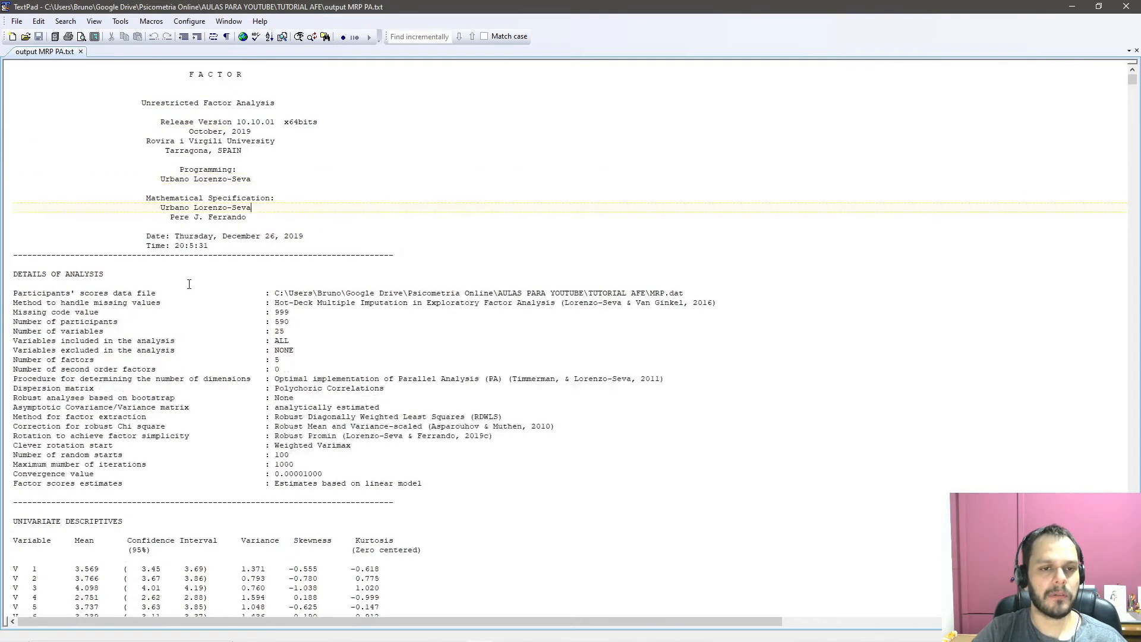
pyautogui.moveTo(9, 245); pyautogui.dragTo(325, 447)
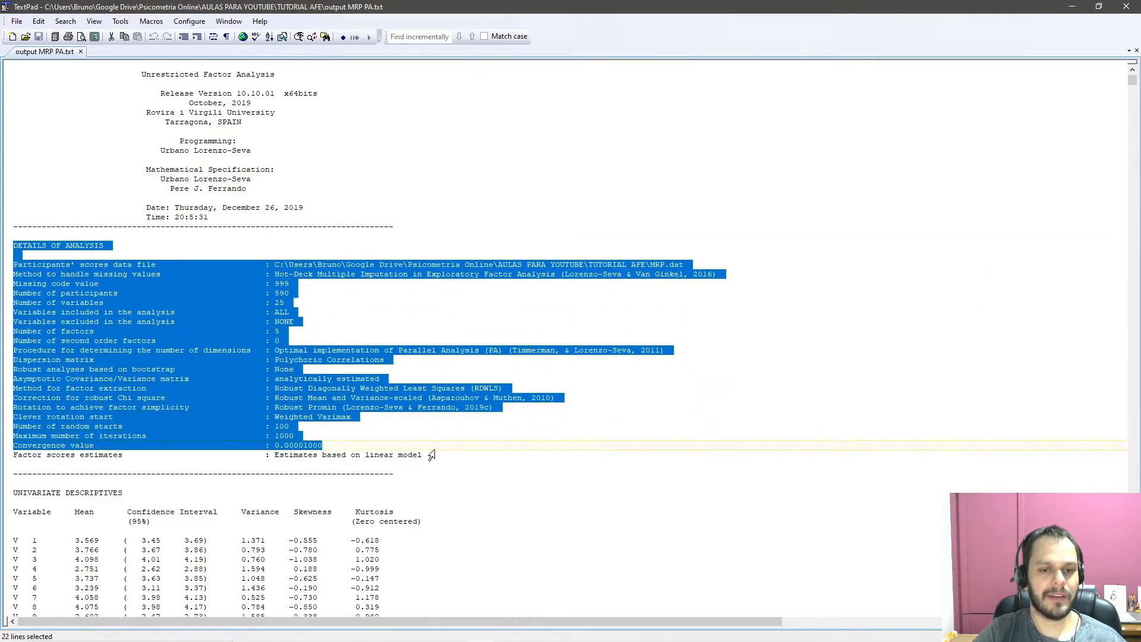
pyautogui.click(446, 459)
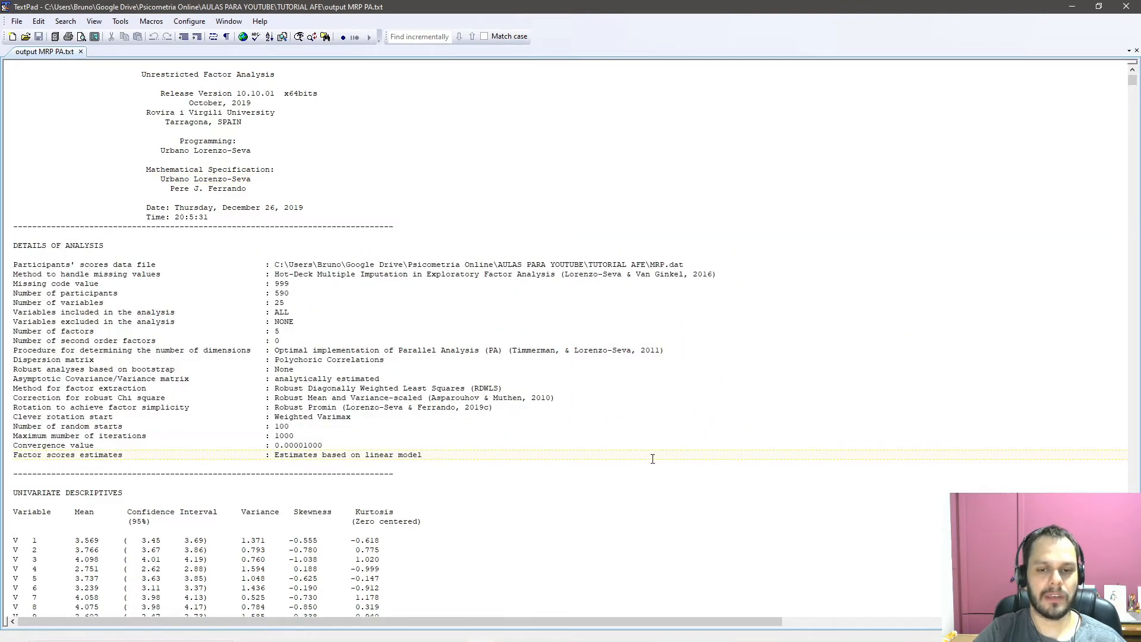
pyautogui.moveTo(697, 455); pyautogui.dragTo(51, 270)
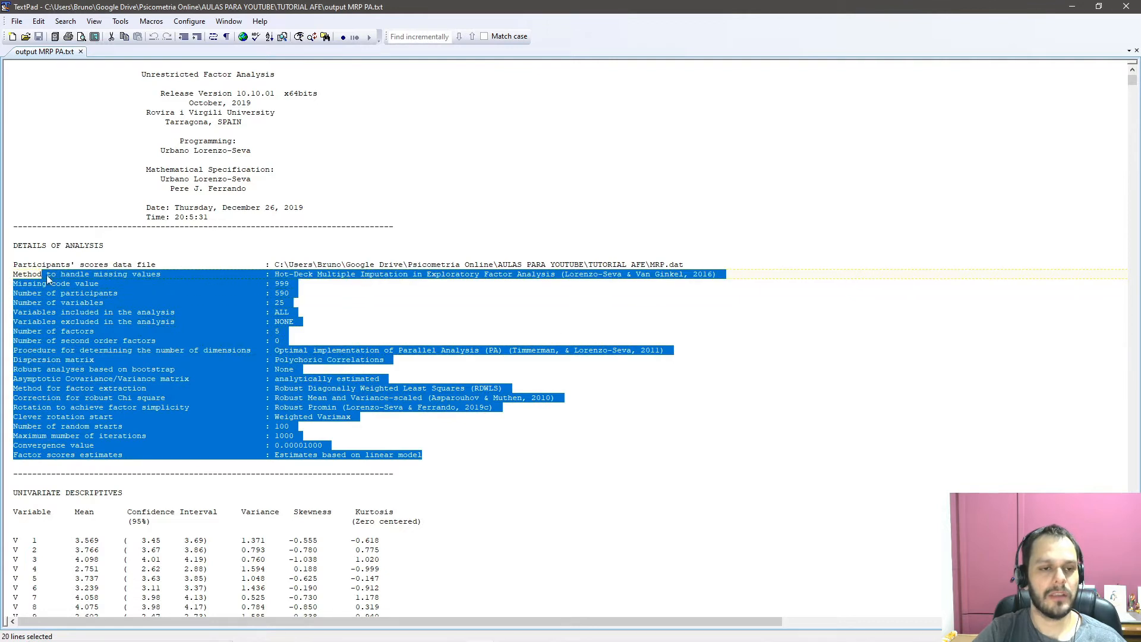
pyautogui.click(368, 343)
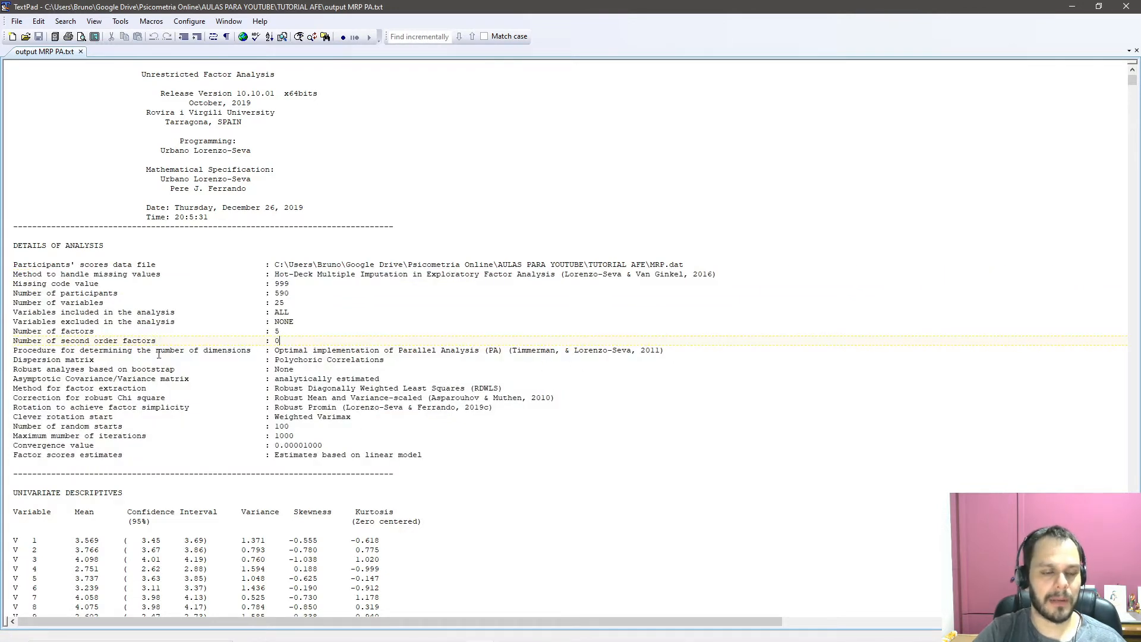
pyautogui.moveTo(62, 350); pyautogui.dragTo(485, 351)
pyautogui.click(296, 367)
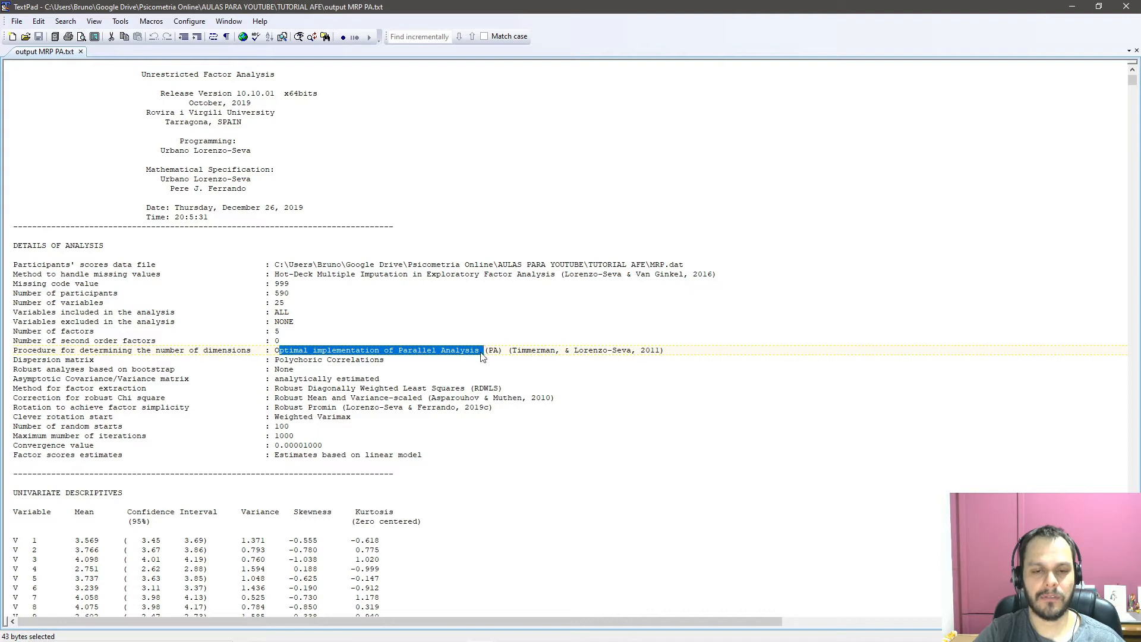
pyautogui.click(460, 350)
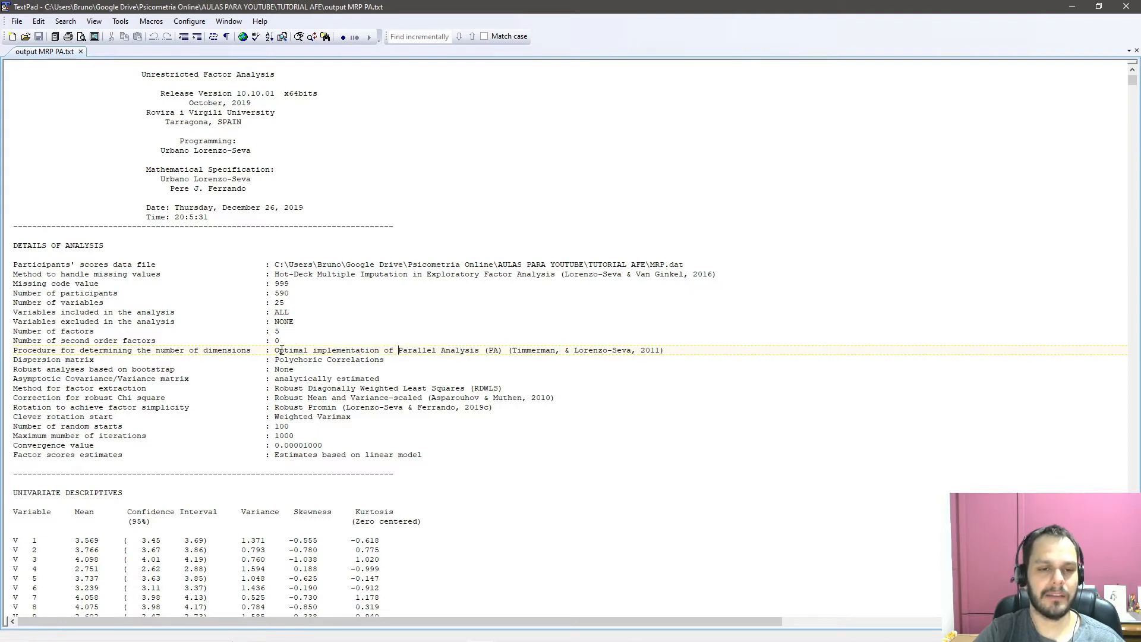
pyautogui.moveTo(278, 350); pyautogui.dragTo(659, 350)
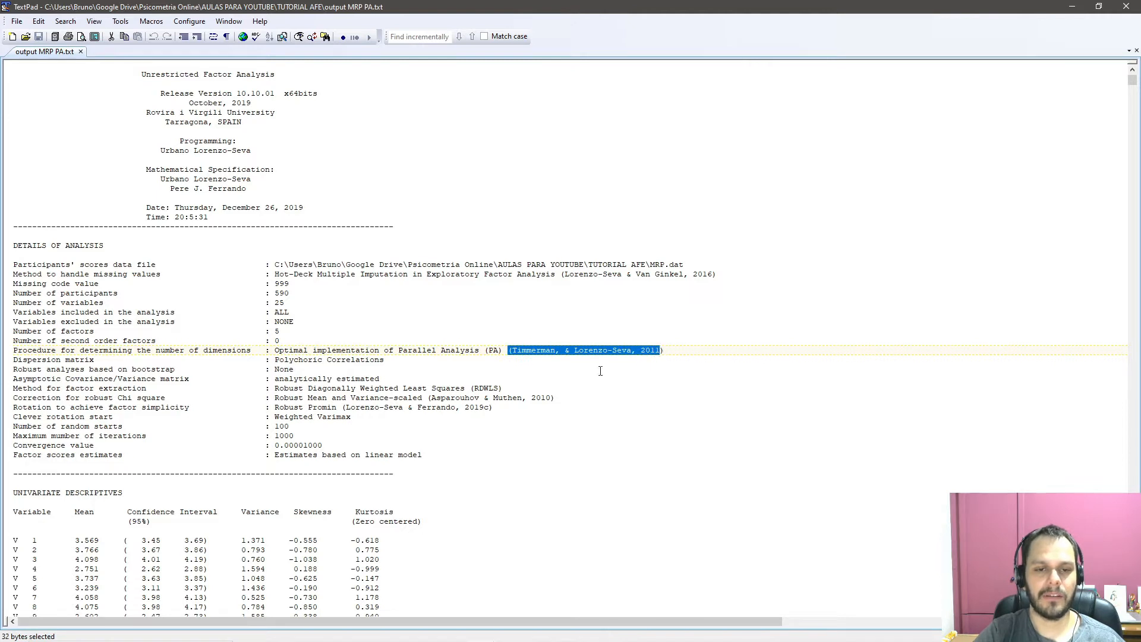
pyautogui.moveTo(551, 397); pyautogui.dragTo(350, 408)
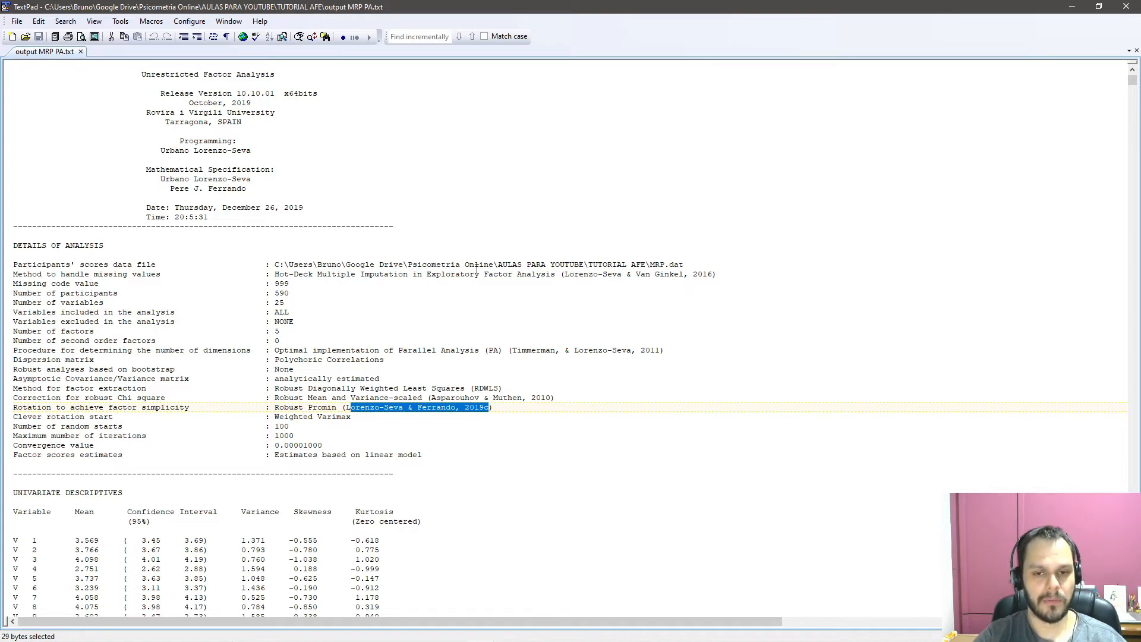
# Step: Review the univariate descriptives table, checking each variable's mean, confidence interval, variance, skewness and kurtosis
pyautogui.scroll(-3, 476, 269)
pyautogui.scroll(-6, 430, 380)
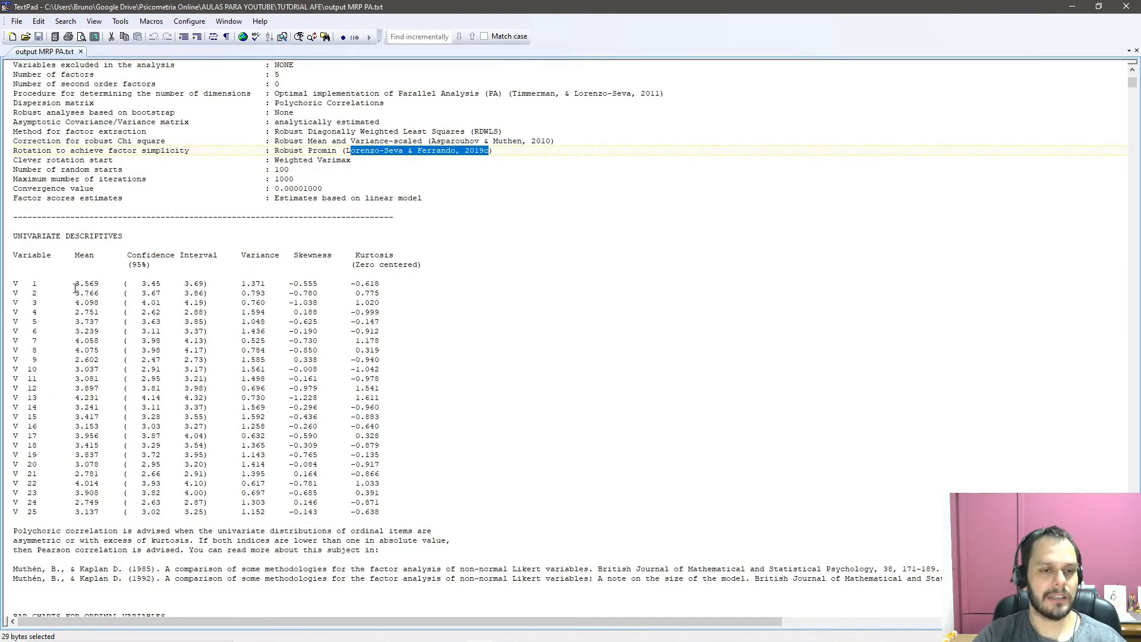
pyautogui.moveTo(76, 286); pyautogui.dragTo(208, 285)
pyautogui.click(156, 312)
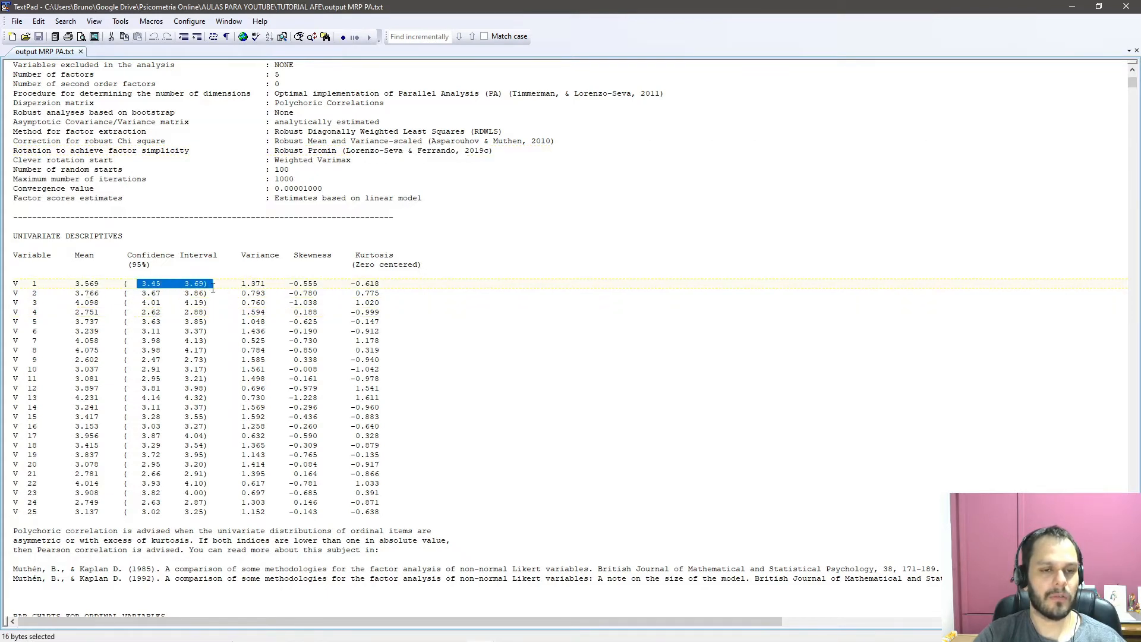
pyautogui.click(317, 283)
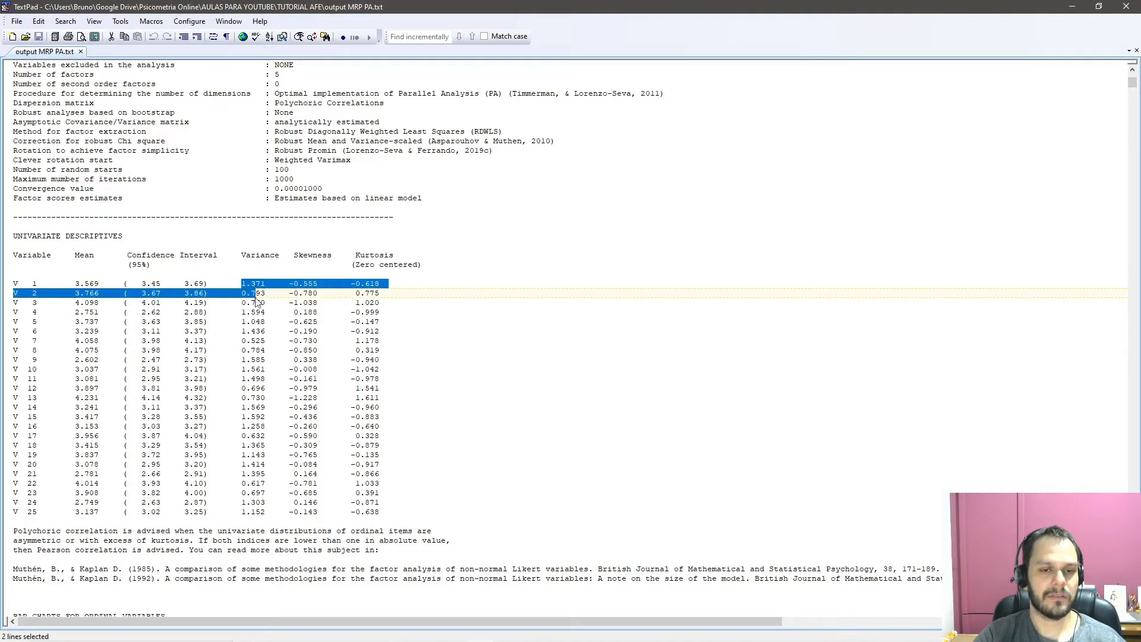
pyautogui.moveTo(379, 255); pyautogui.dragTo(384, 302)
pyautogui.click(329, 258)
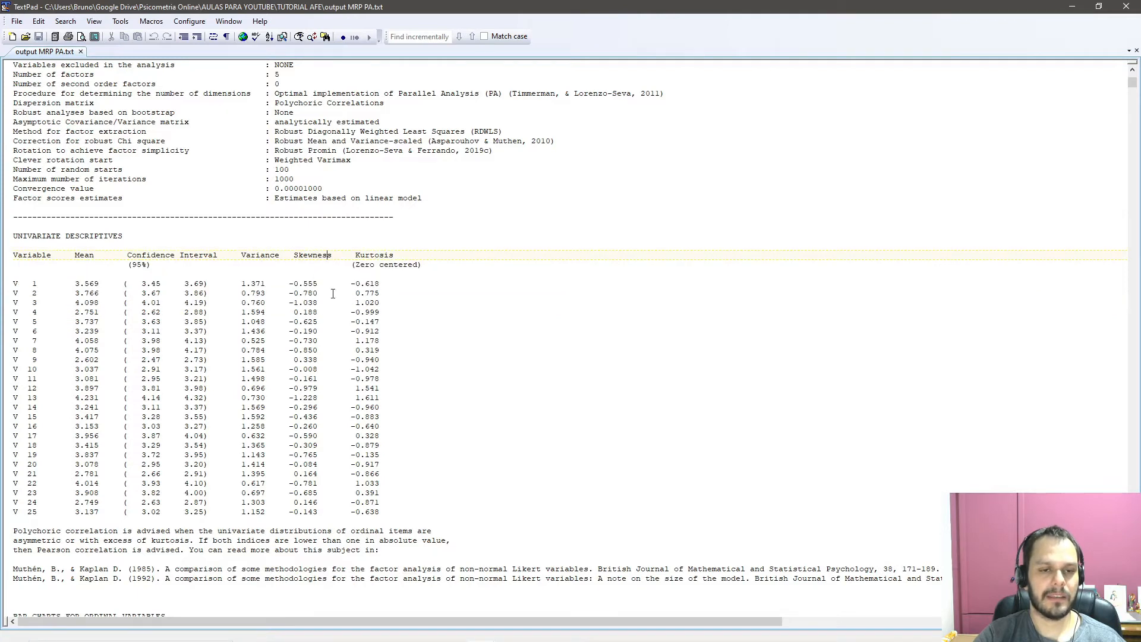
# Step: Examine the bar charts for the ordinal variables, reading the response values and frequencies of variable 1 and the following items
pyautogui.scroll(-9, 54, 393)
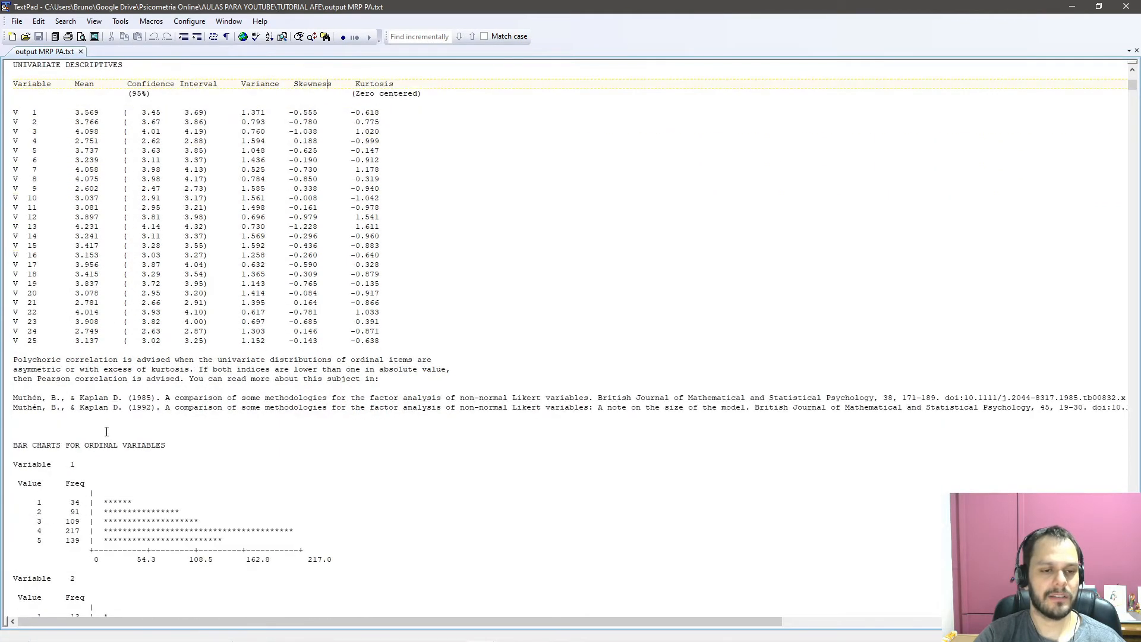
pyautogui.scroll(-2, 118, 458)
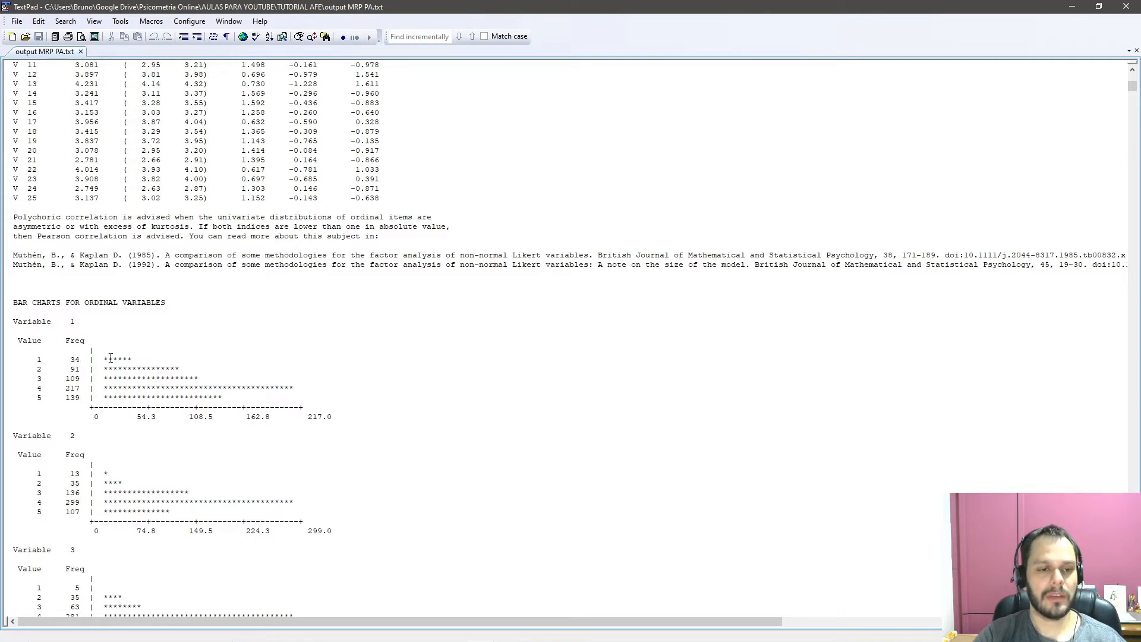
pyautogui.moveTo(38, 359); pyautogui.dragTo(54, 397)
pyautogui.click(66, 369)
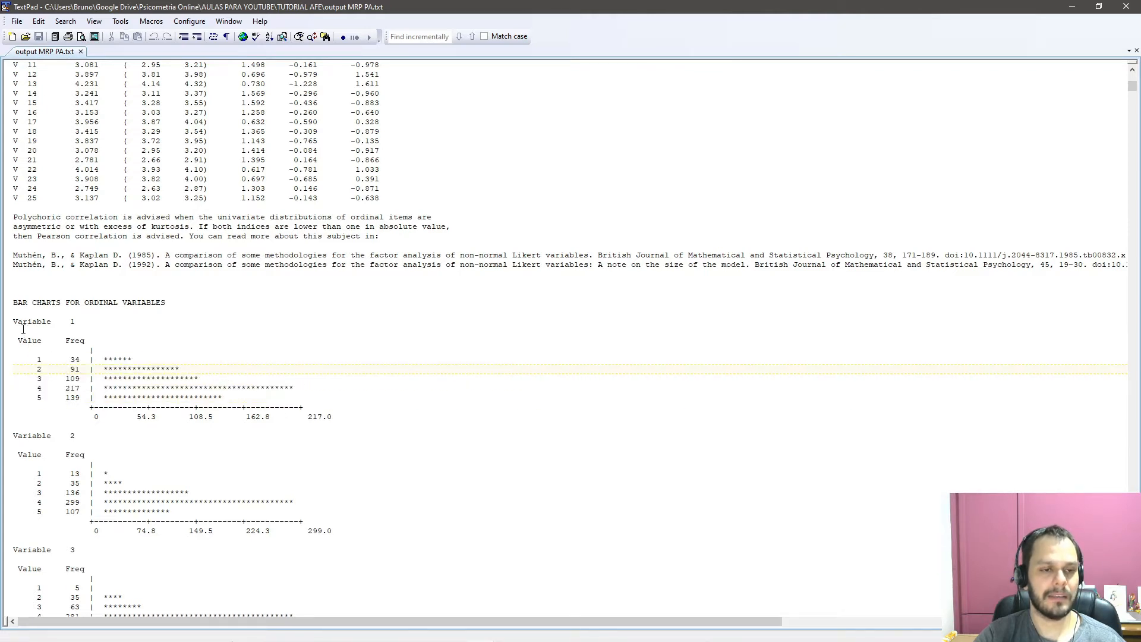
pyautogui.moveTo(37, 321); pyautogui.dragTo(81, 324)
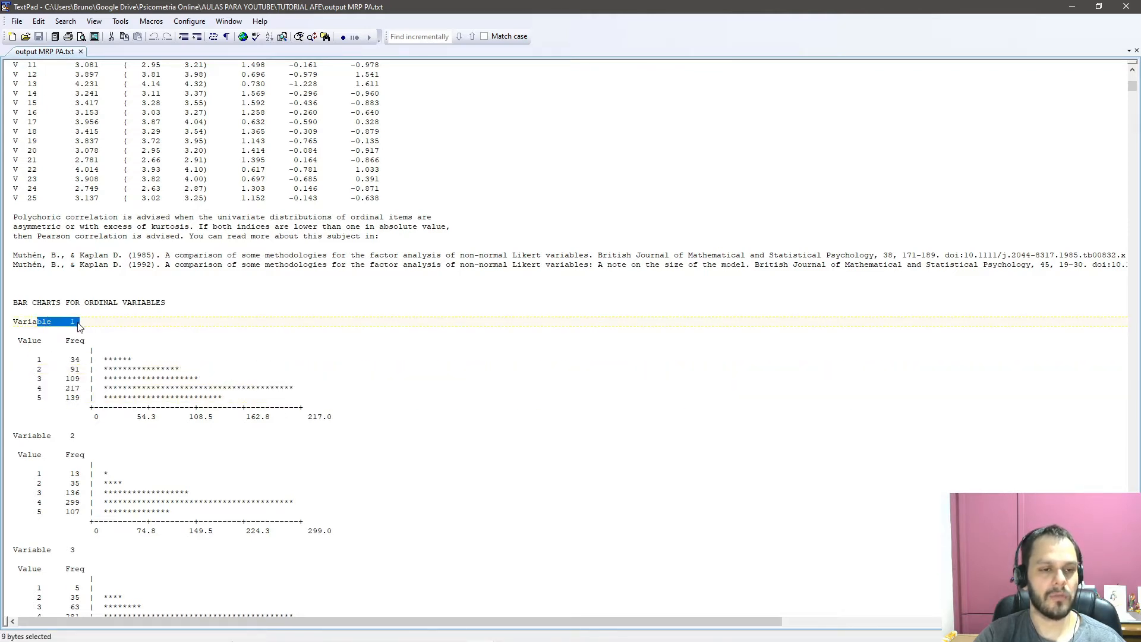
pyautogui.click(27, 360)
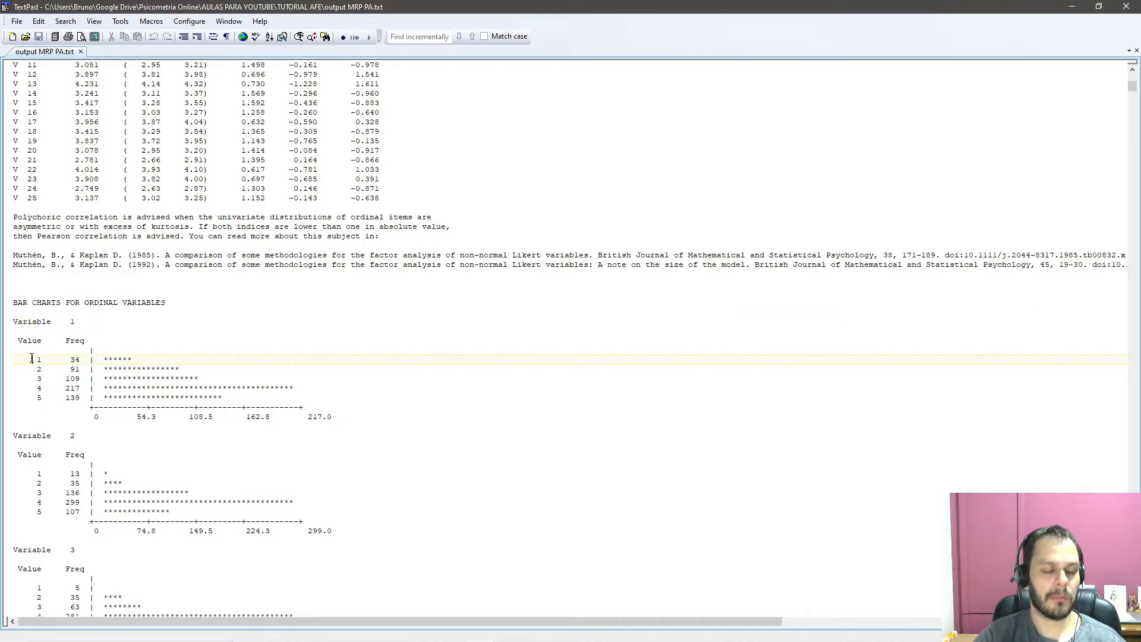
pyautogui.click(35, 369)
pyautogui.click(34, 379)
pyautogui.click(35, 389)
pyautogui.click(35, 399)
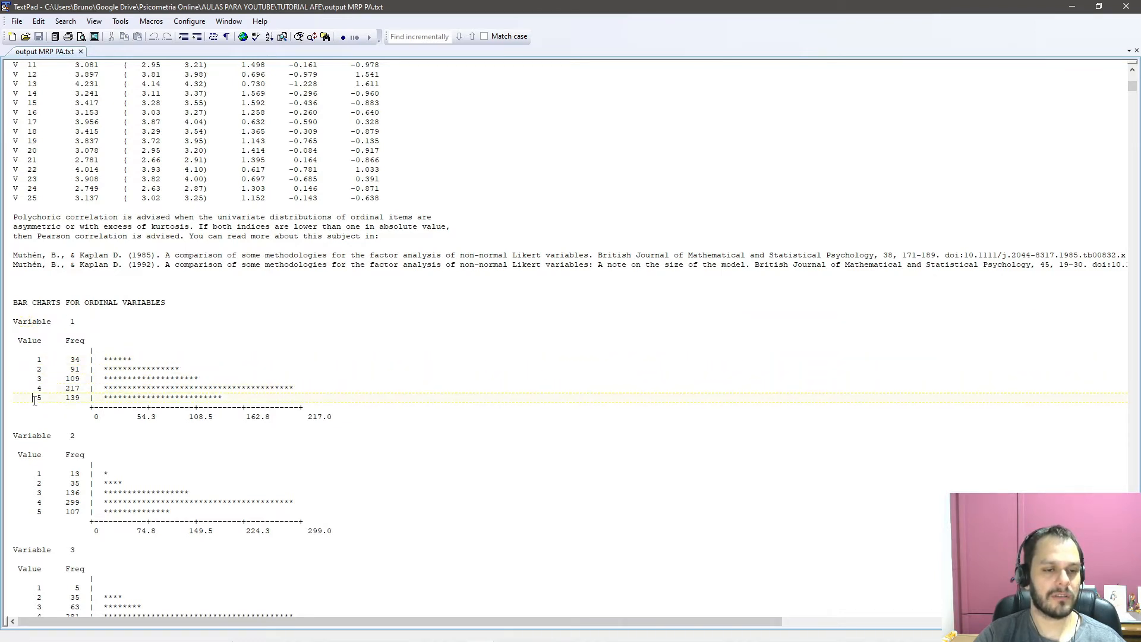
pyautogui.moveTo(65, 359); pyautogui.dragTo(300, 392)
pyautogui.click(225, 382)
pyautogui.scroll(-5, 224, 404)
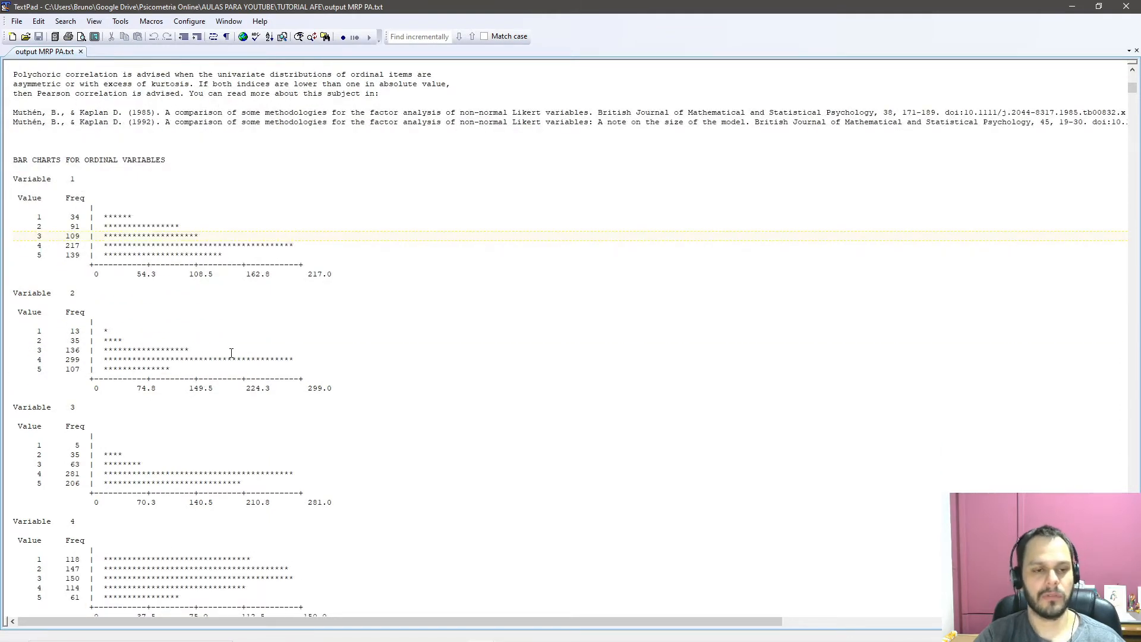
pyautogui.scroll(-20, 161, 284)
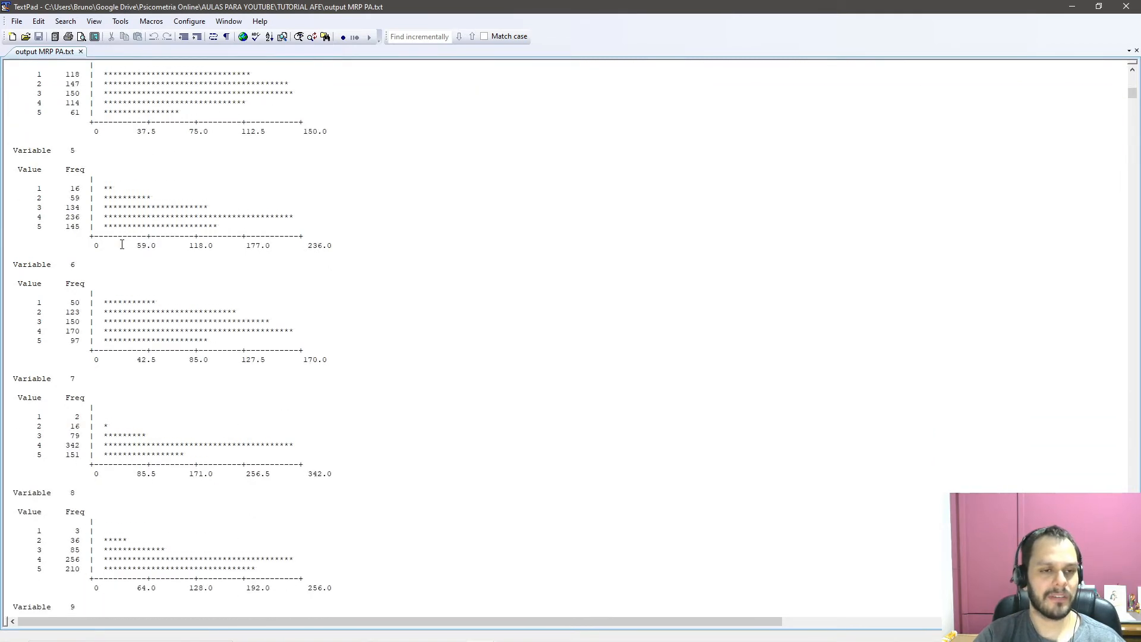
# Step: Examine the multivariate descriptives after the item bar charts, checking the significance of Mardia's skewness and kurtosis tests
pyautogui.scroll(-20, 124, 249)
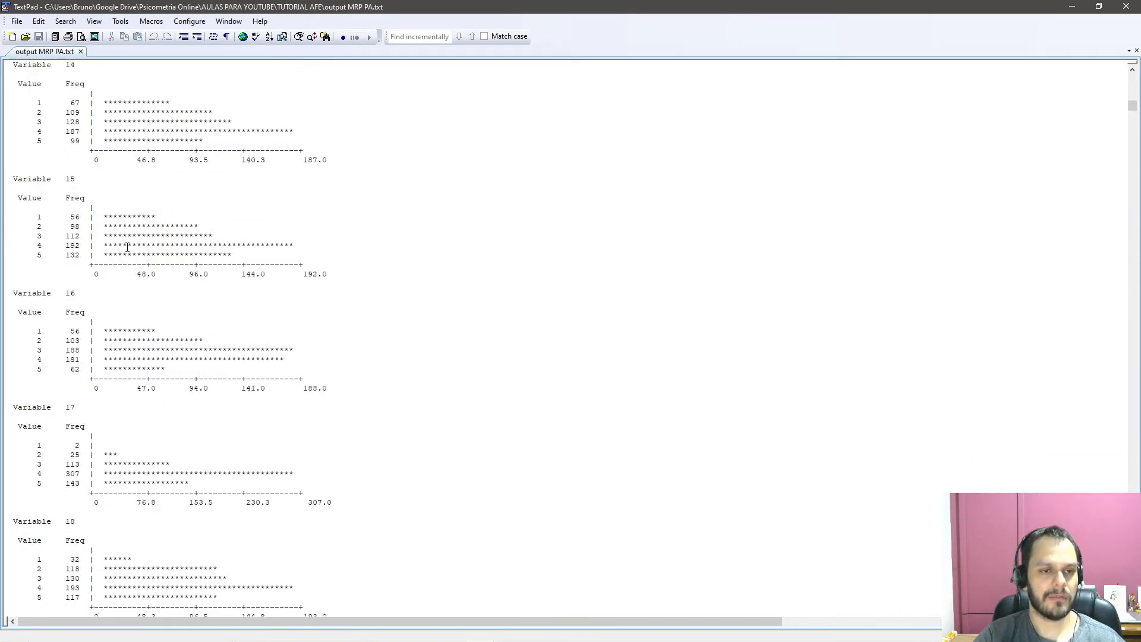
pyautogui.scroll(-20, 129, 255)
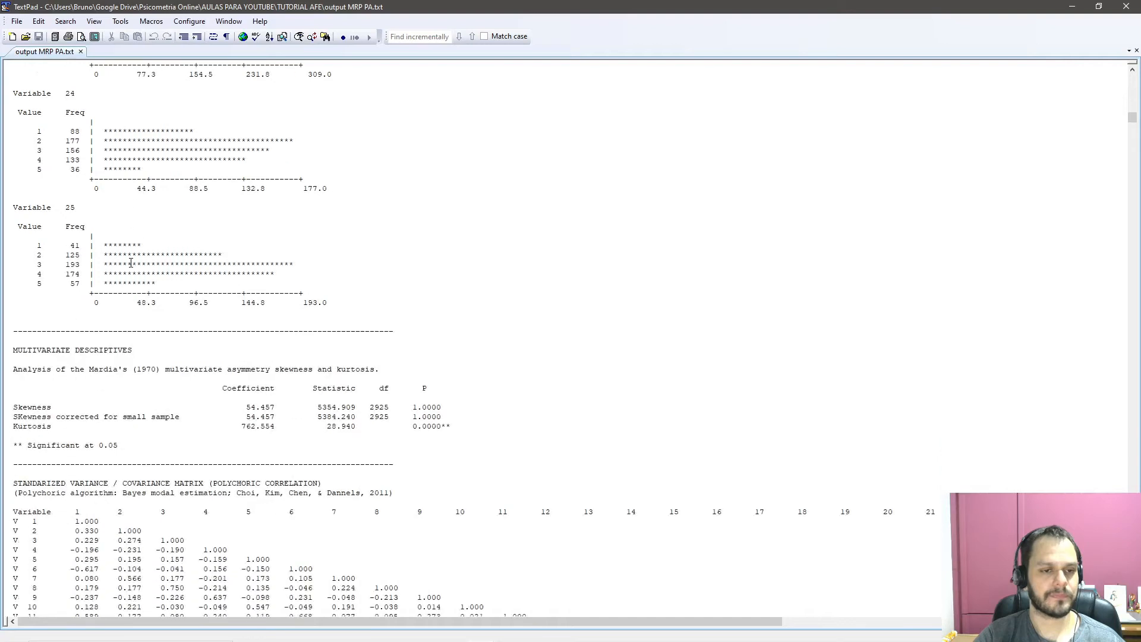
pyautogui.scroll(-1, 131, 263)
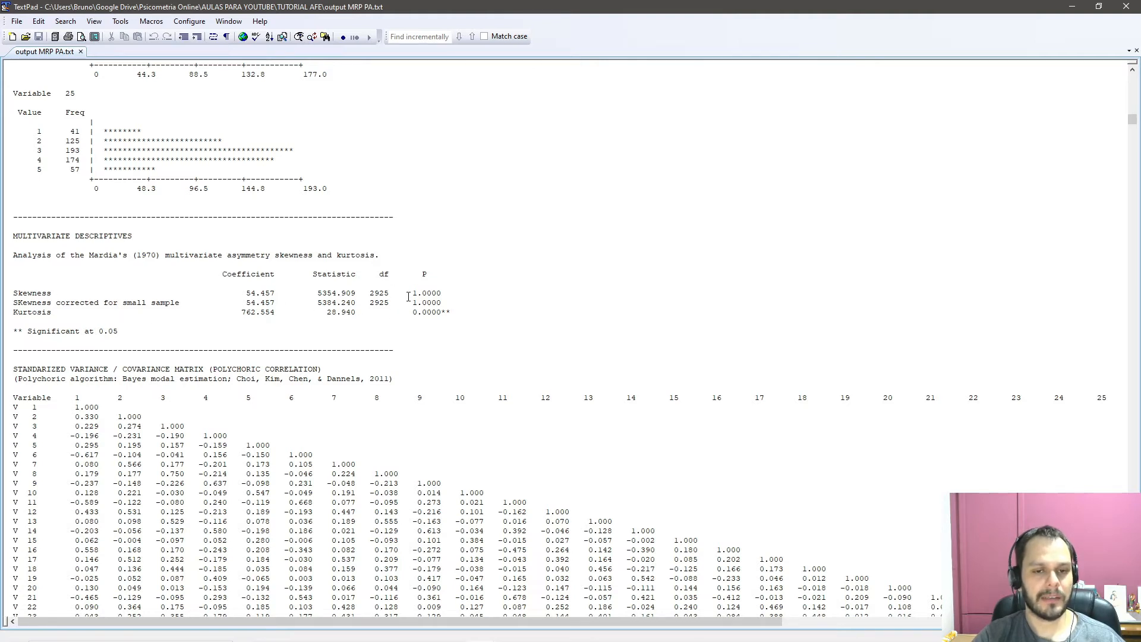
pyautogui.moveTo(461, 317); pyautogui.dragTo(412, 315)
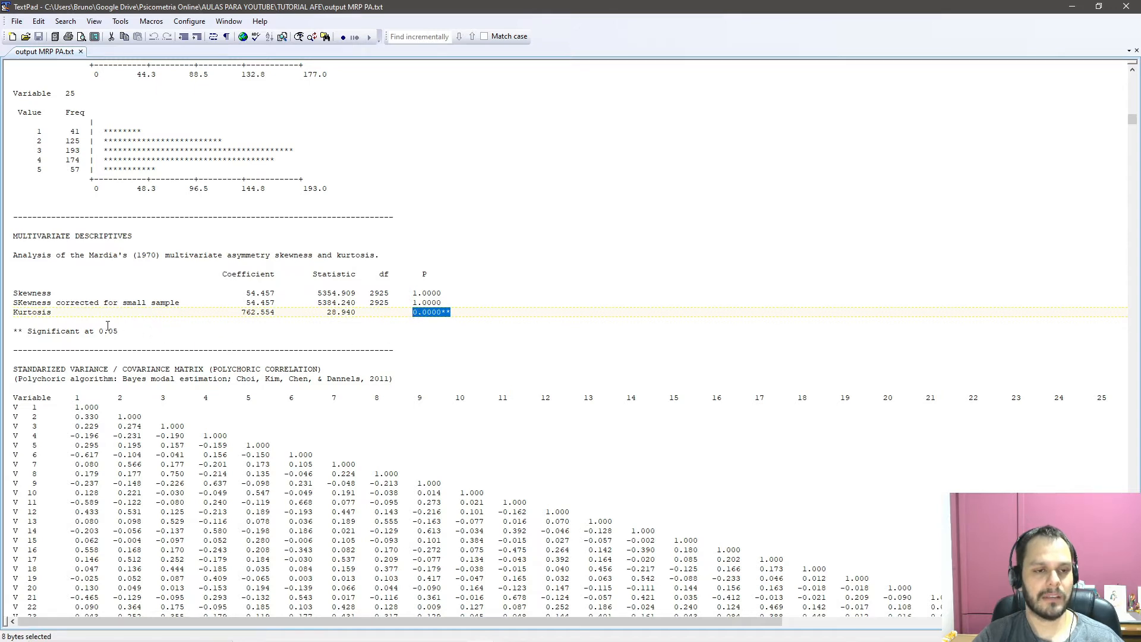
pyautogui.click(22, 312)
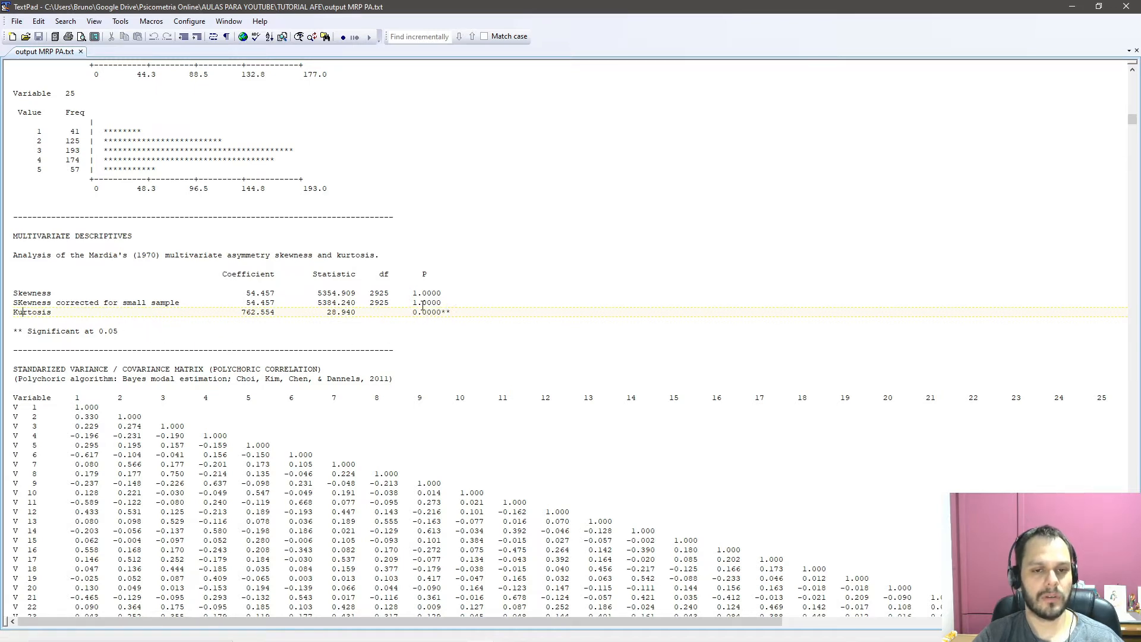
pyautogui.moveTo(412, 313); pyautogui.dragTo(453, 311)
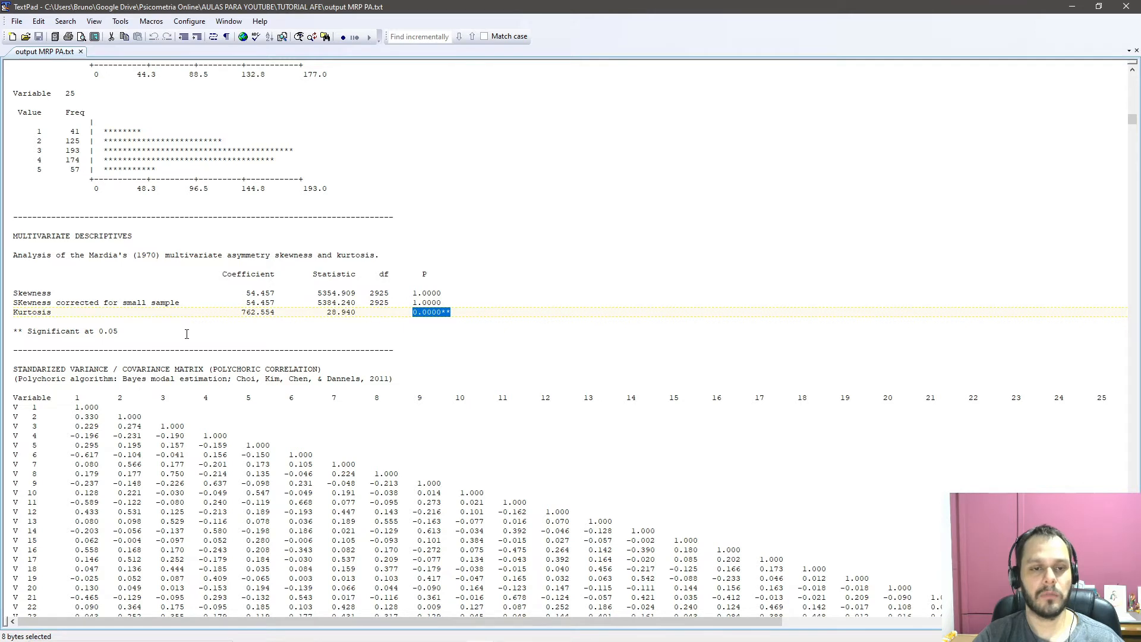
pyautogui.scroll(-2, 42, 246)
pyautogui.click(48, 185)
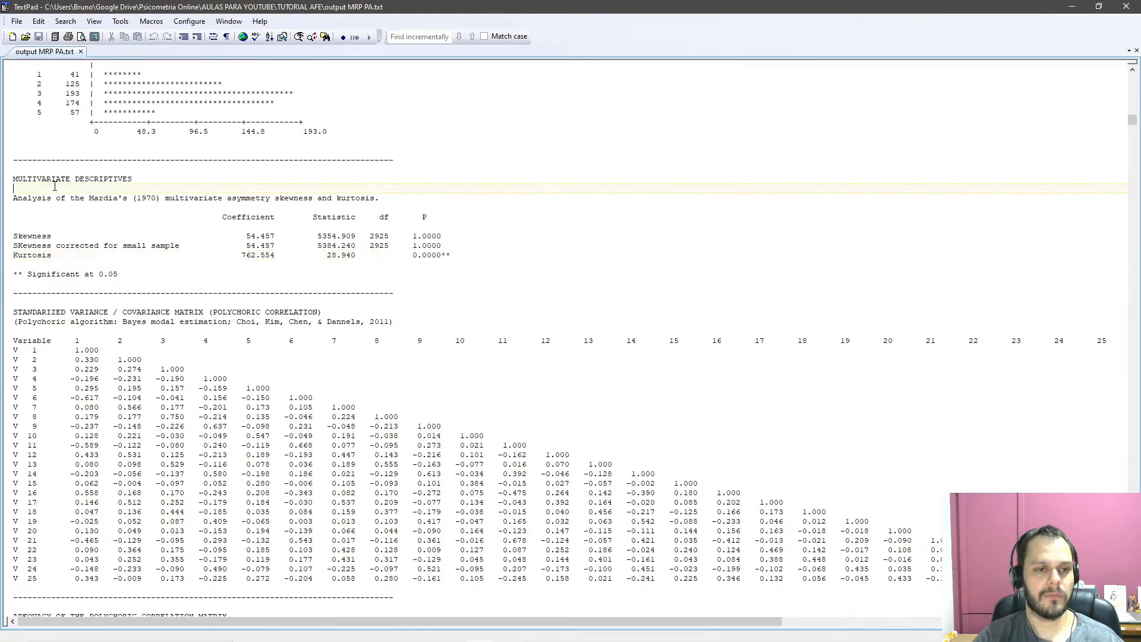
# Step: Review the standardized variance/covariance matrix, noting the polychoric correlation type and the correlations among the 25 variables
pyautogui.scroll(-7, 60, 183)
pyautogui.scroll(-1, 67, 179)
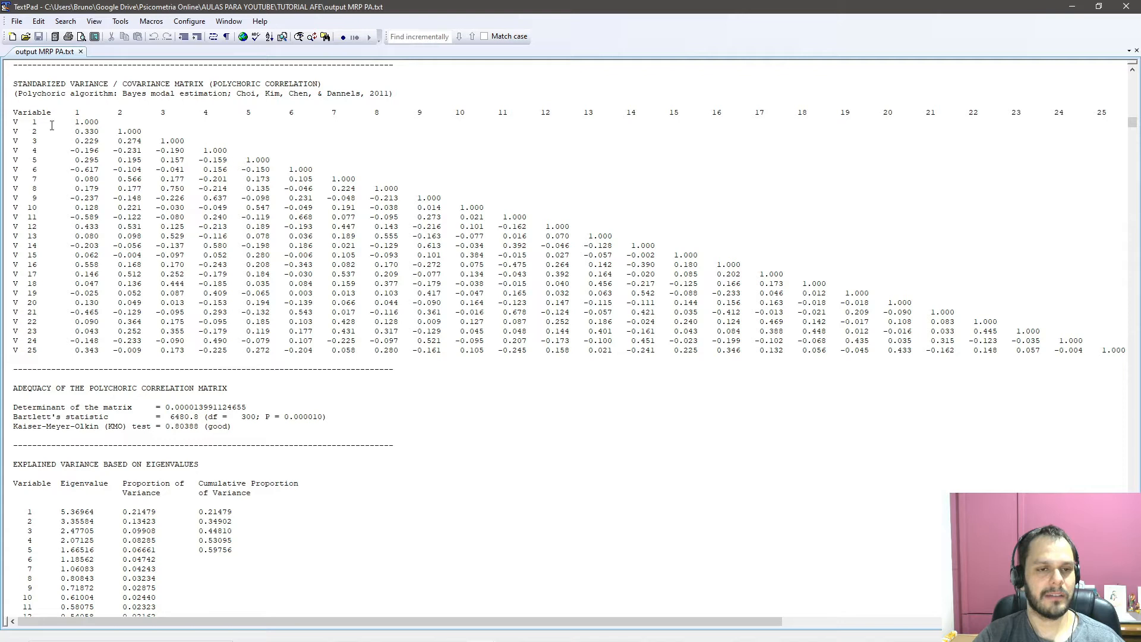
pyautogui.moveTo(217, 84); pyautogui.dragTo(322, 84)
pyautogui.click(118, 139)
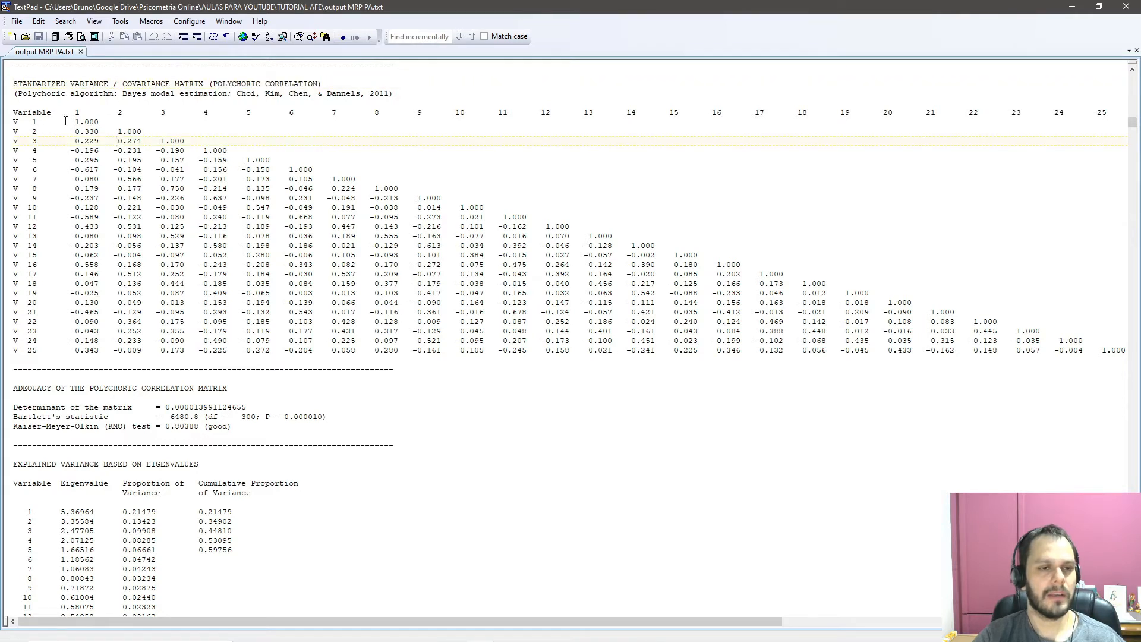
pyautogui.moveTo(11, 123); pyautogui.dragTo(688, 312)
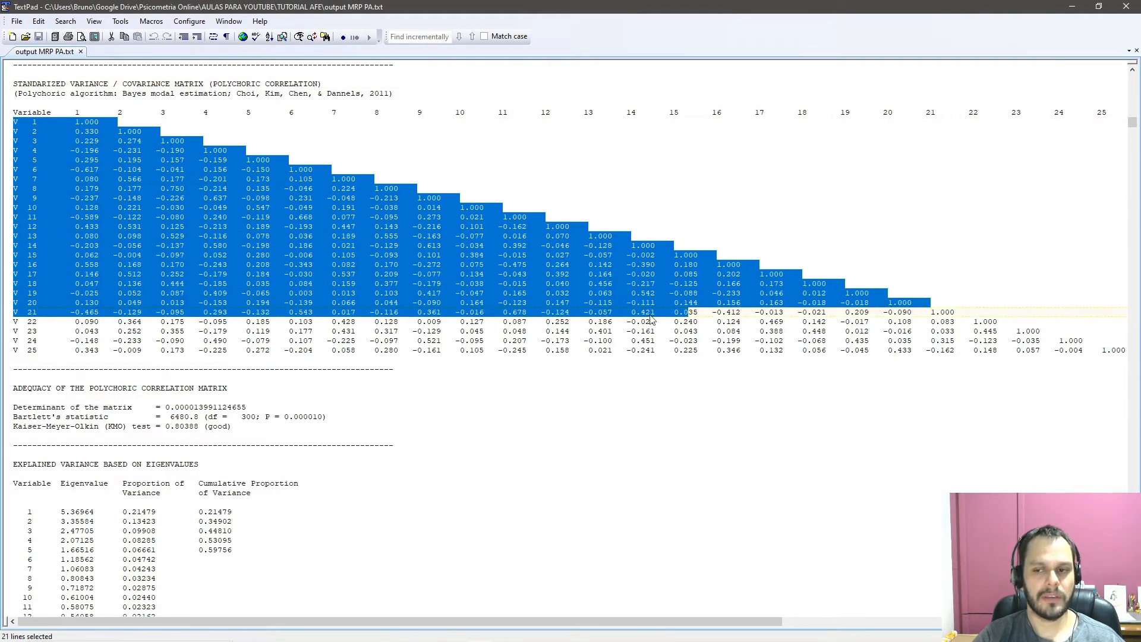
pyautogui.scroll(-1, 406, 297)
pyautogui.scroll(-2, 404, 295)
pyautogui.scroll(2, 404, 293)
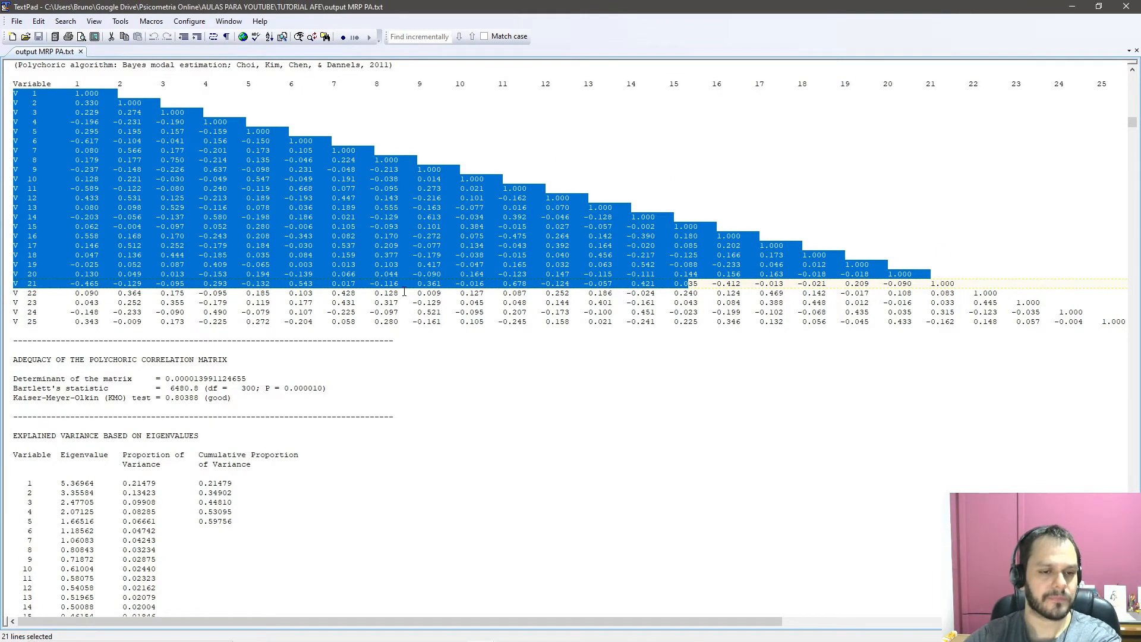
# Step: Examine the adequacy measures of the polychoric correlation matrix: the determinant, Bartlett's statistic and the Kaiser-Meyer-Olkin test
pyautogui.scroll(-3, 404, 292)
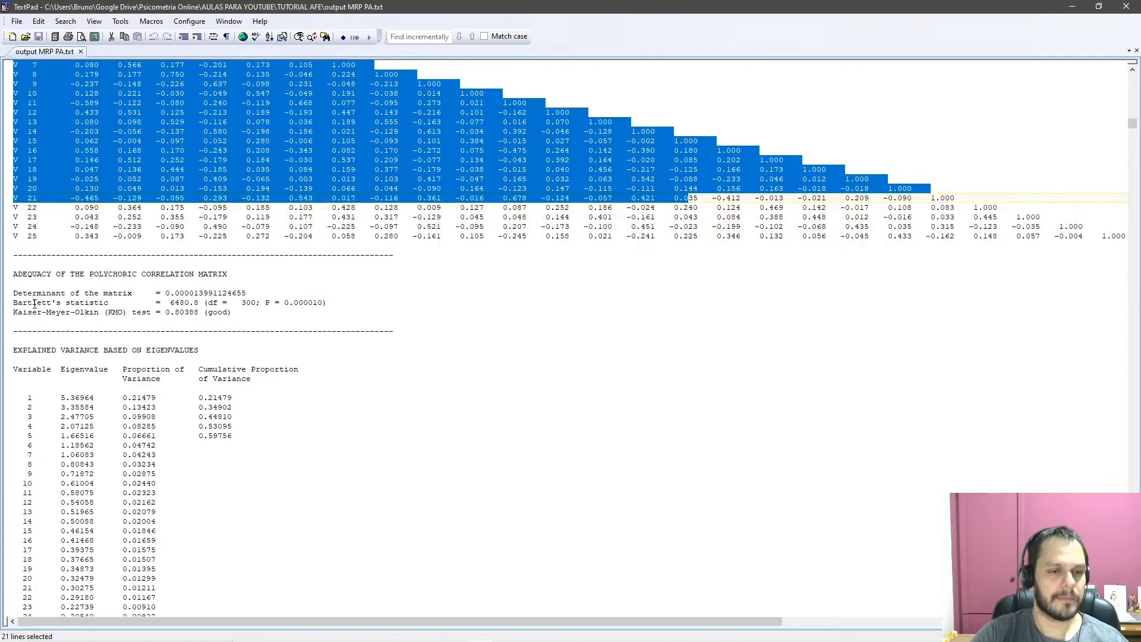
pyautogui.click(58, 303)
pyautogui.moveTo(14, 274); pyautogui.dragTo(290, 310)
pyautogui.click(51, 293)
pyautogui.moveTo(35, 301); pyautogui.dragTo(89, 304)
pyautogui.moveTo(19, 313); pyautogui.dragTo(146, 315)
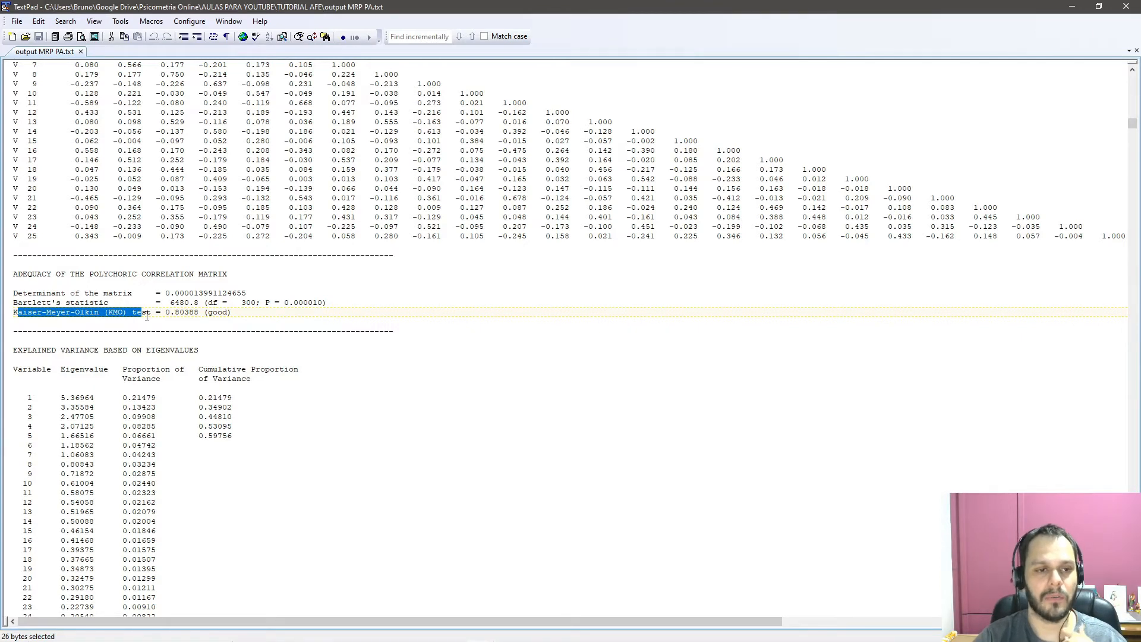
pyautogui.click(8, 304)
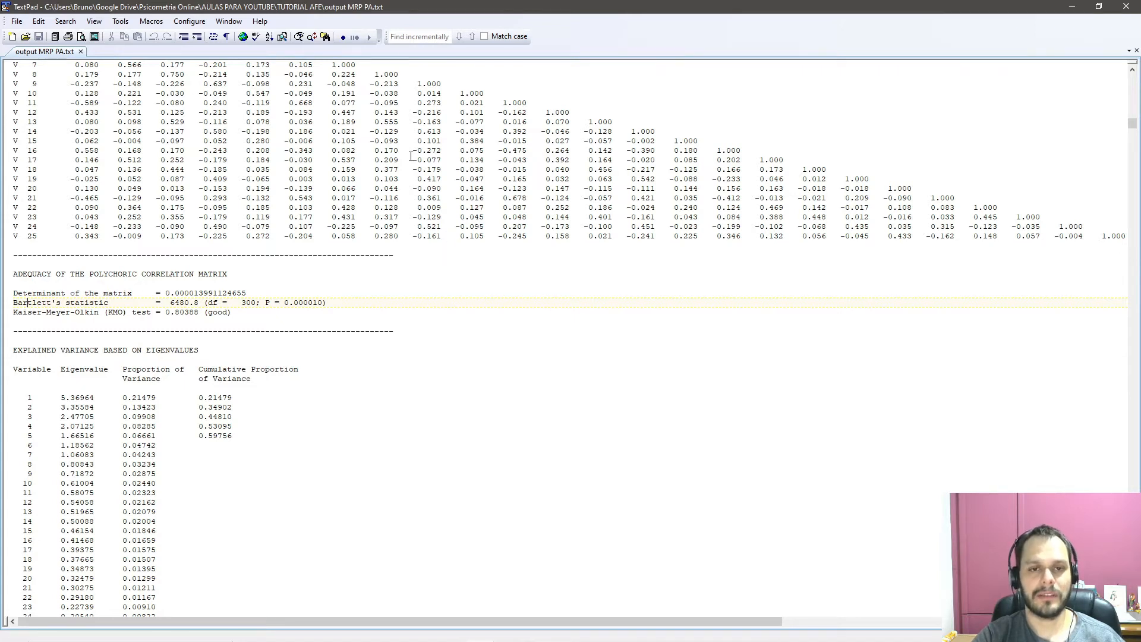
# Step: Look back over the correlation matrix and check the KMO coefficient together with its qualitative rating
pyautogui.scroll(3, 298, 123)
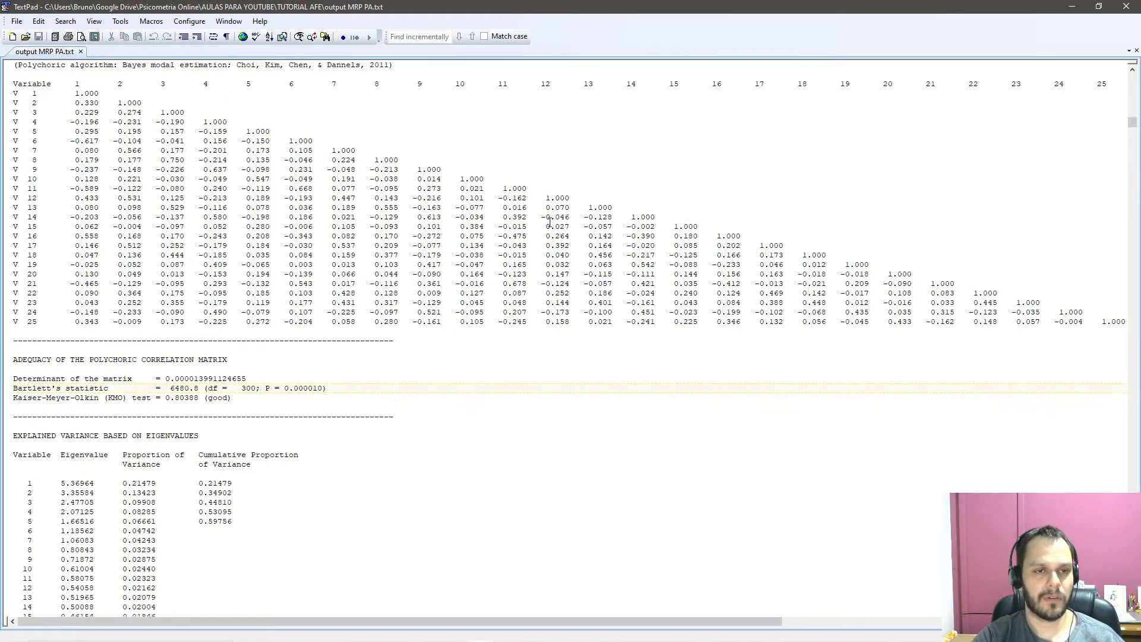
pyautogui.scroll(-1, 301, 197)
pyautogui.scroll(-1, 213, 353)
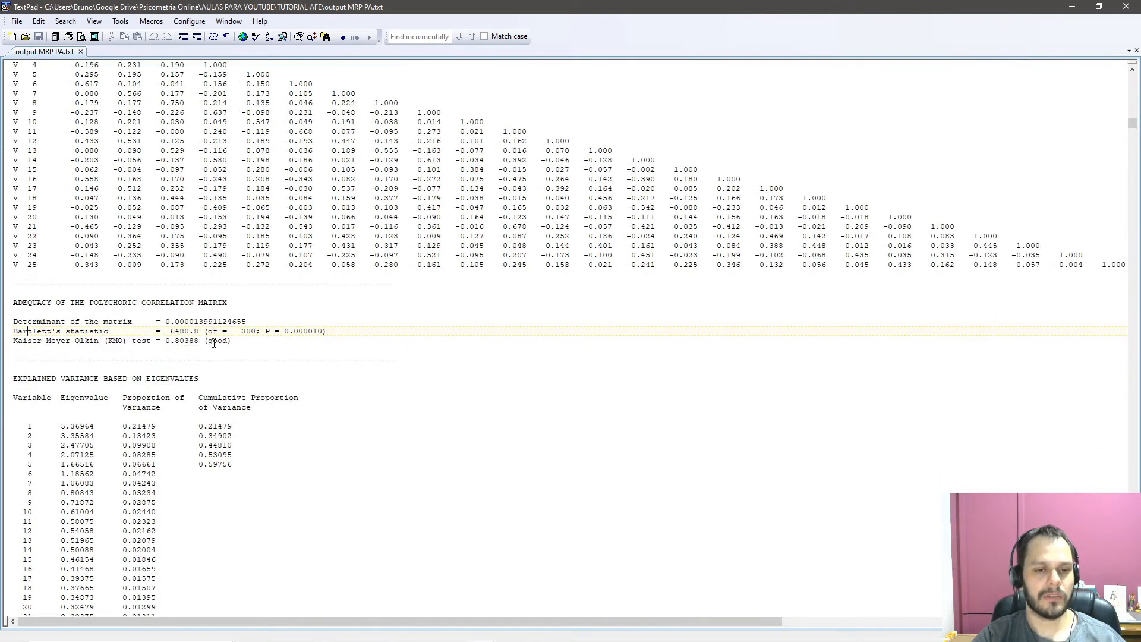
pyautogui.moveTo(207, 340); pyautogui.dragTo(225, 341)
pyautogui.click(266, 342)
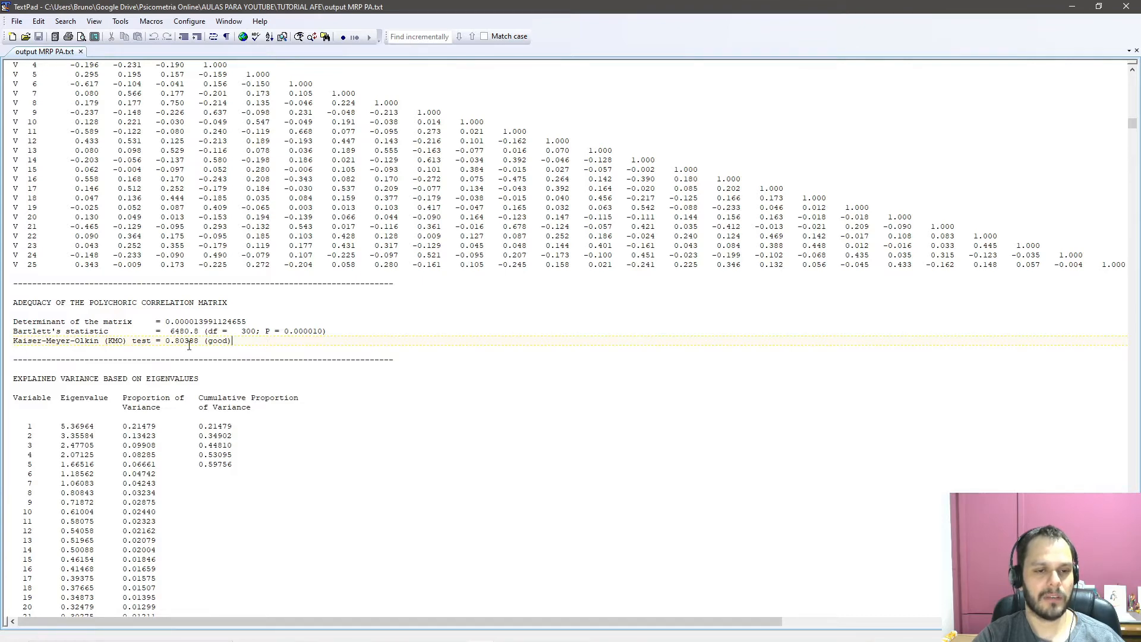
pyautogui.moveTo(206, 342); pyautogui.dragTo(229, 343)
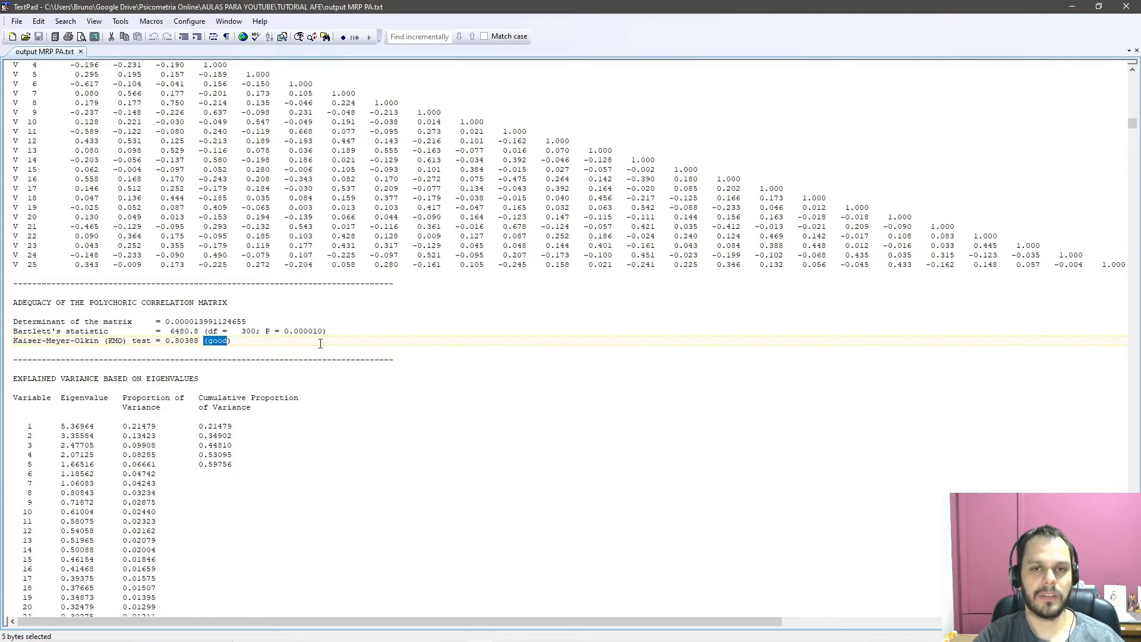
pyautogui.click(261, 339)
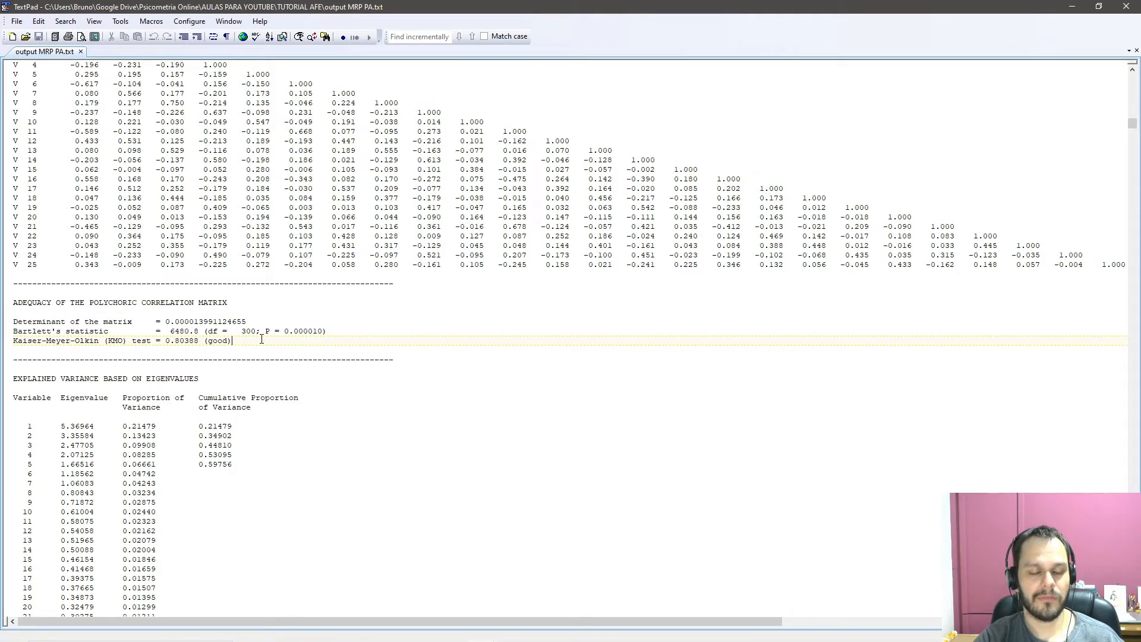
# Step: Examine the eigenvalues in the explained variance table, identifying which factors have eigenvalues above 1
pyautogui.scroll(-8, 264, 340)
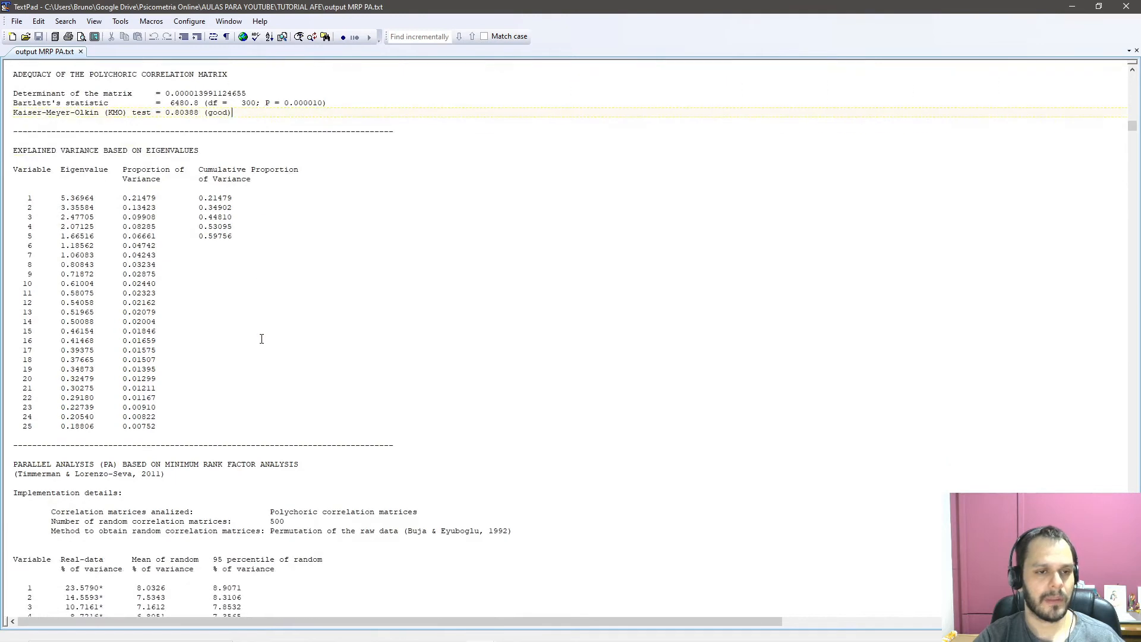
pyautogui.scroll(1, 264, 341)
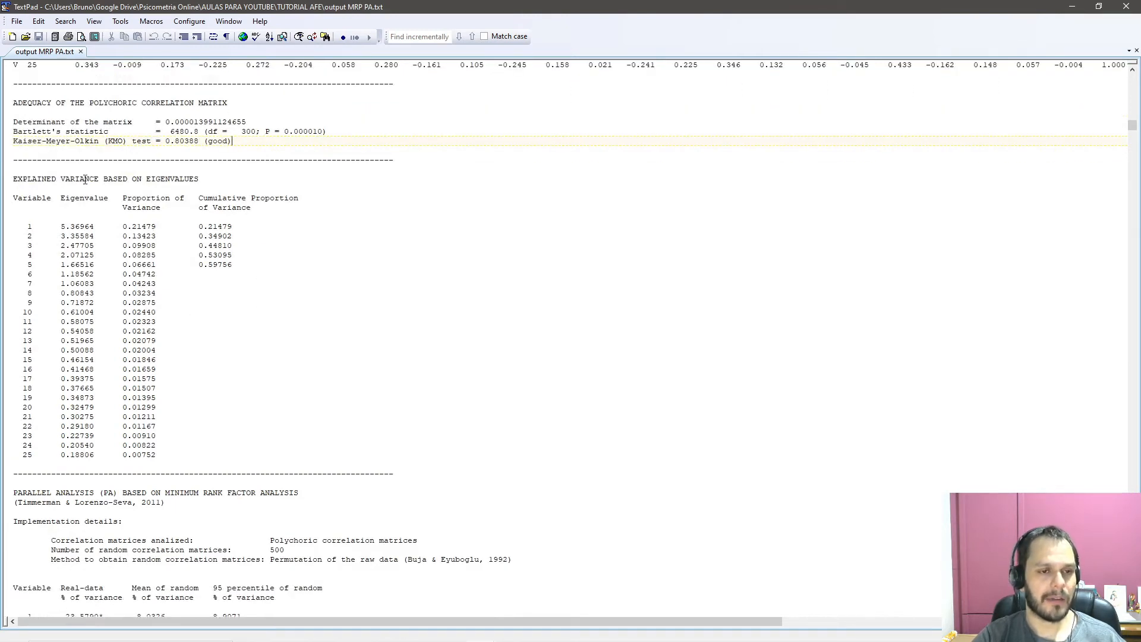
pyautogui.moveTo(64, 200); pyautogui.dragTo(101, 200)
pyautogui.click(31, 227)
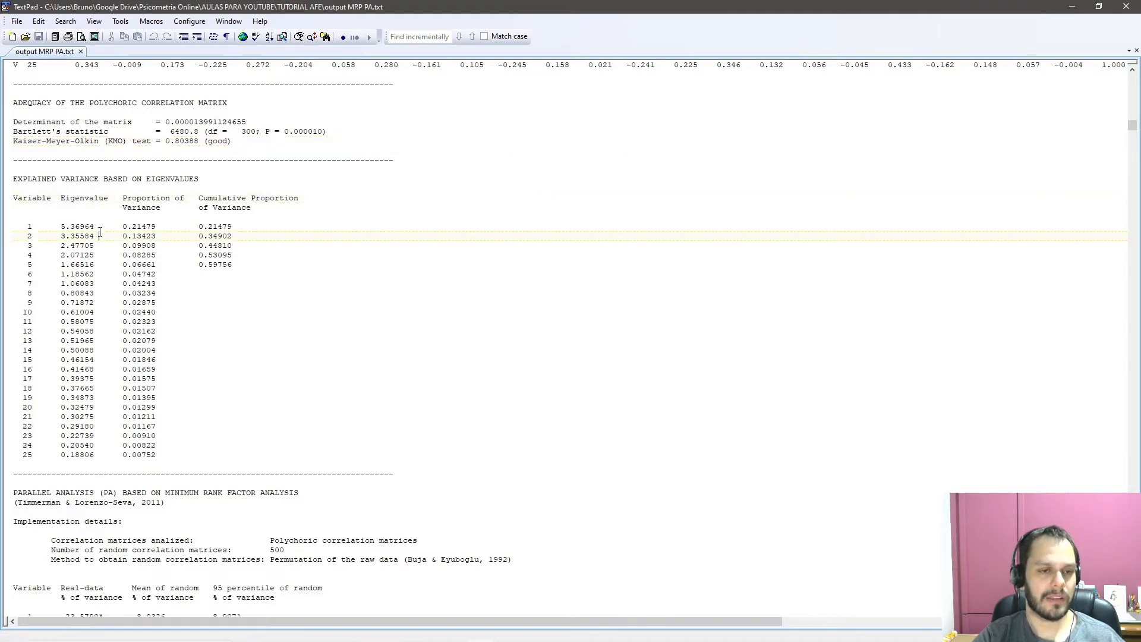
pyautogui.moveTo(28, 226); pyautogui.dragTo(169, 285)
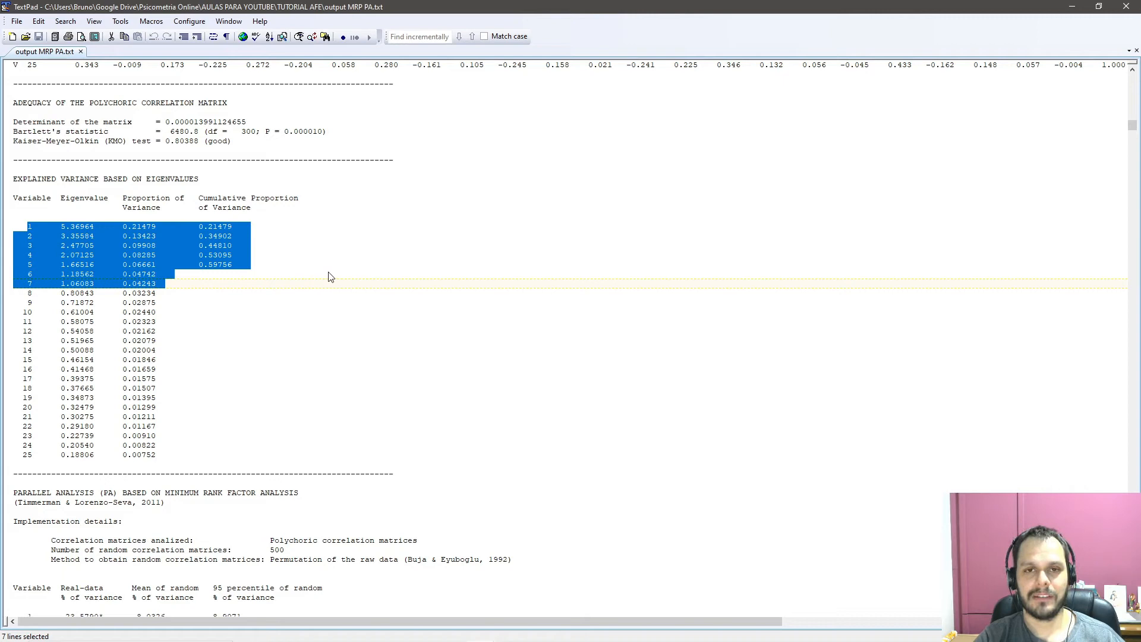
pyautogui.click(187, 280)
pyautogui.moveTo(17, 226); pyautogui.dragTo(262, 280)
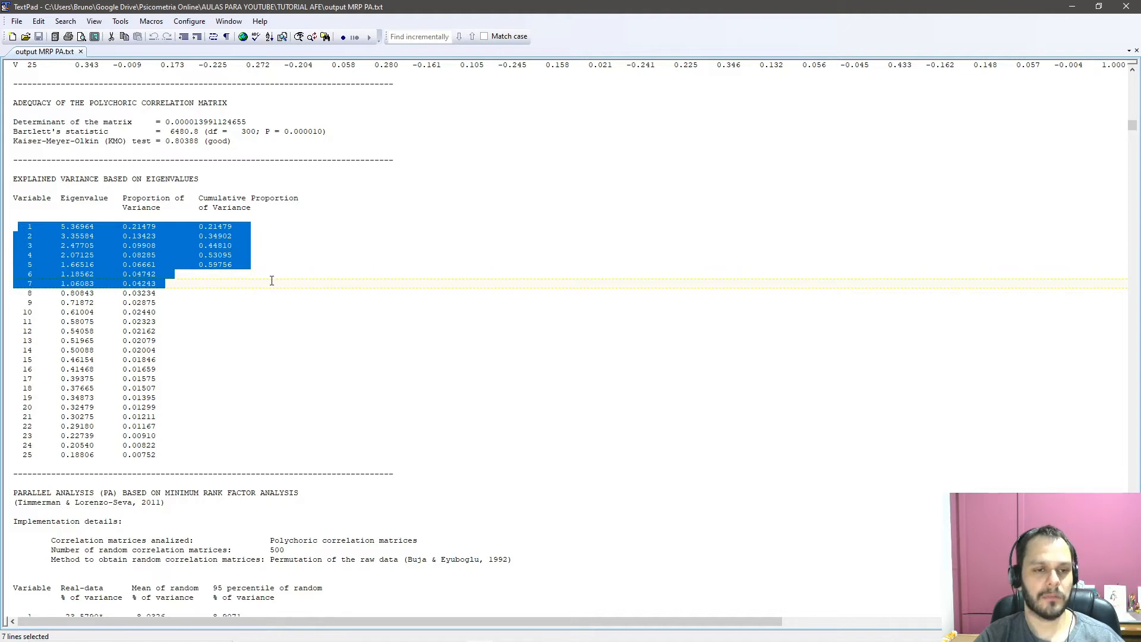
pyautogui.click(255, 275)
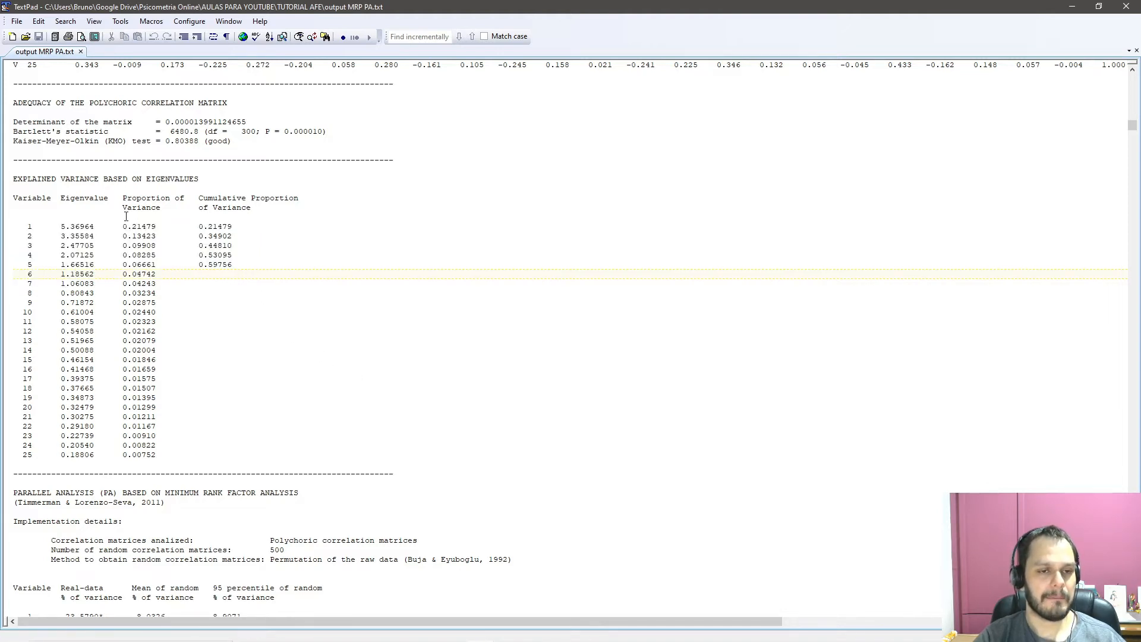
# Step: Read the proportion of variance and the cumulative proportion explained by the first five factors
pyautogui.moveTo(123, 227)
pyautogui.mouseDown()
pyautogui.moveTo(144, 228)
pyautogui.moveTo(158, 272)
pyautogui.mouseUp()
pyautogui.click(338, 245)
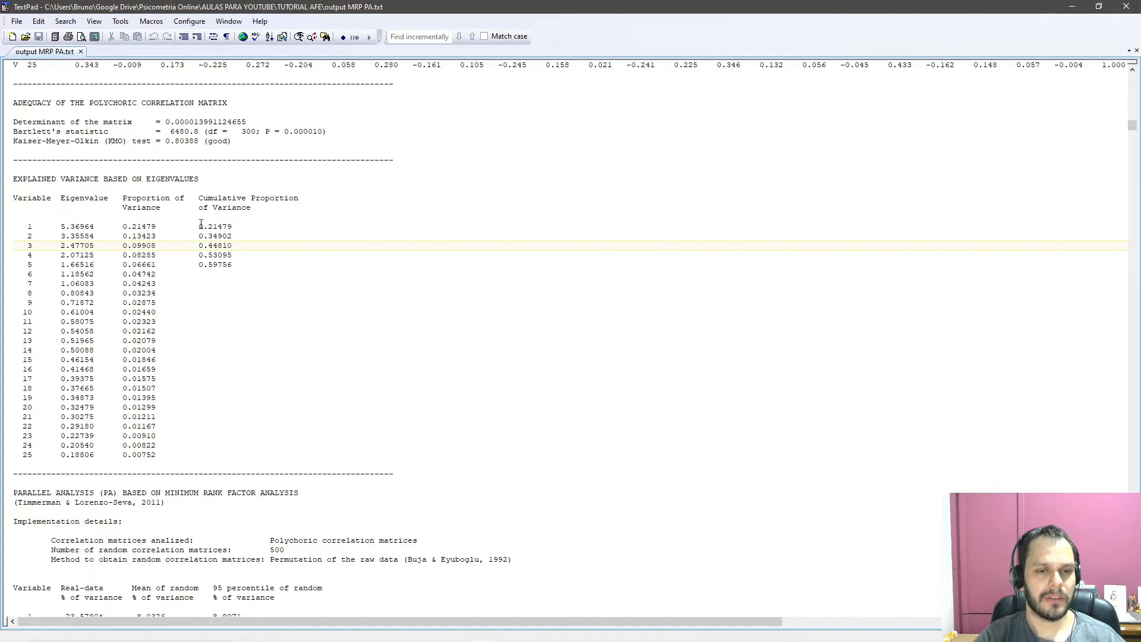
pyautogui.moveTo(199, 227); pyautogui.dragTo(236, 261)
pyautogui.scroll(-3, 265, 278)
pyautogui.scroll(-2, 270, 283)
pyautogui.scroll(2, 270, 284)
# Step: Examine the Parallel Analysis section based on Minimum Rank Factor Analysis, including its implementation details and the advised number of dimensions
pyautogui.scroll(-8, 271, 284)
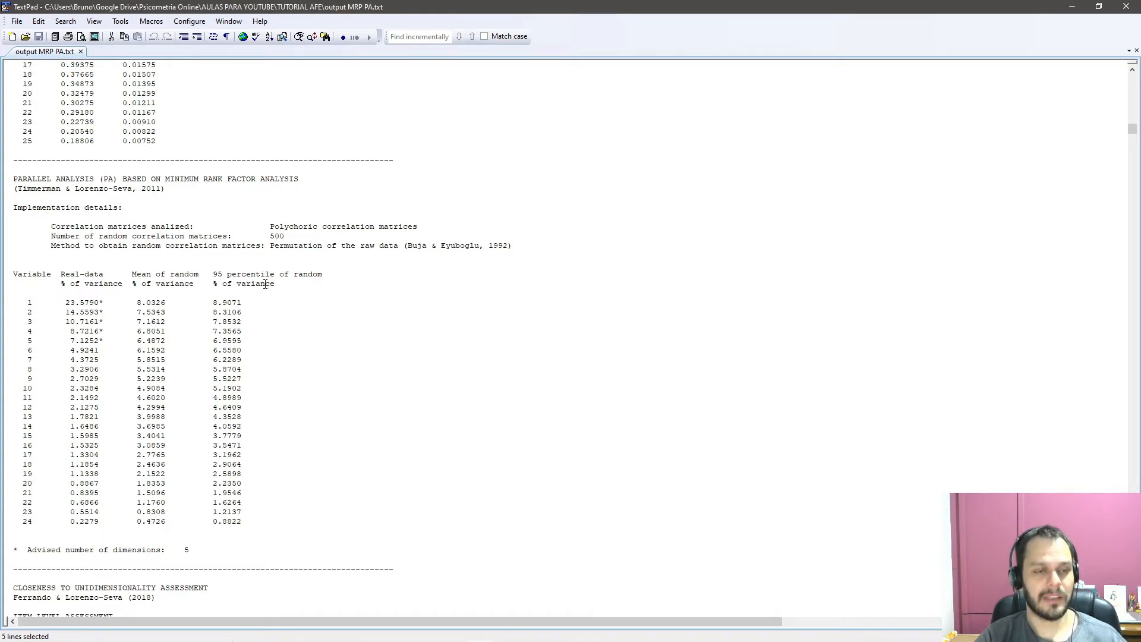
pyautogui.scroll(2, 162, 324)
pyautogui.moveTo(13, 235); pyautogui.dragTo(113, 243)
pyautogui.click(162, 294)
pyautogui.scroll(-2, 162, 296)
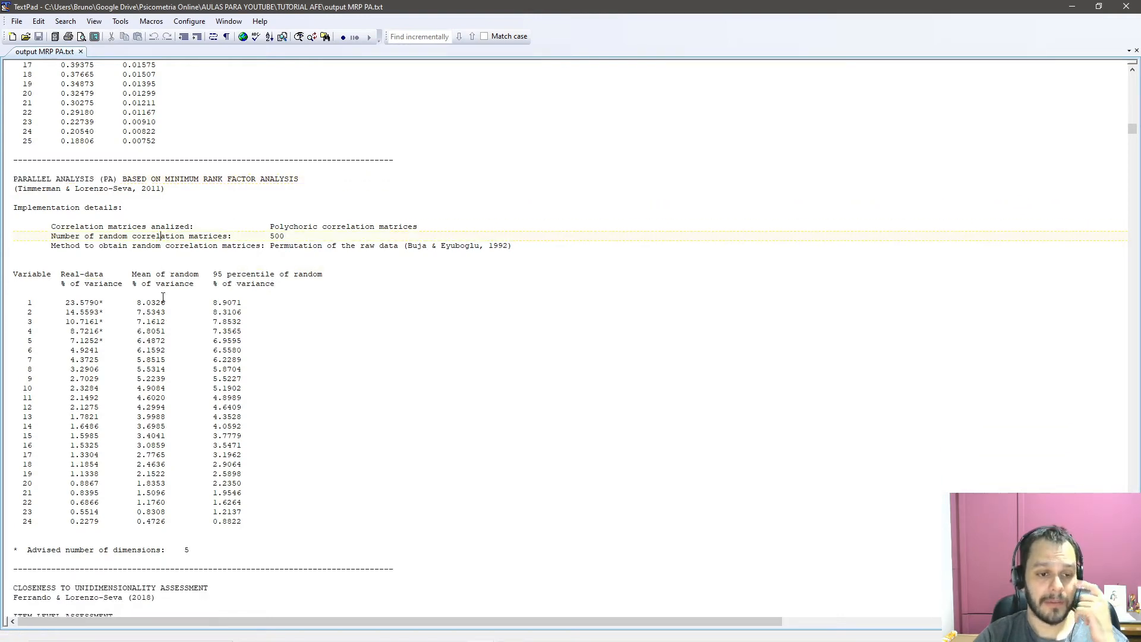
pyautogui.scroll(-2, 163, 297)
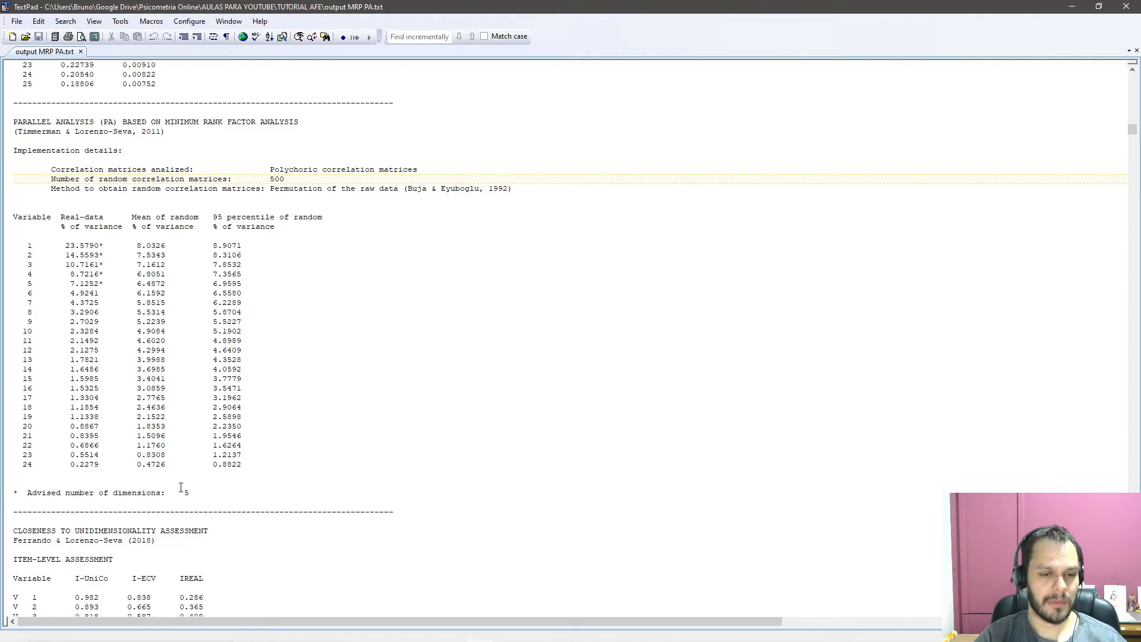
pyautogui.moveTo(193, 493); pyautogui.dragTo(184, 493)
pyautogui.moveTo(27, 493); pyautogui.dragTo(194, 491)
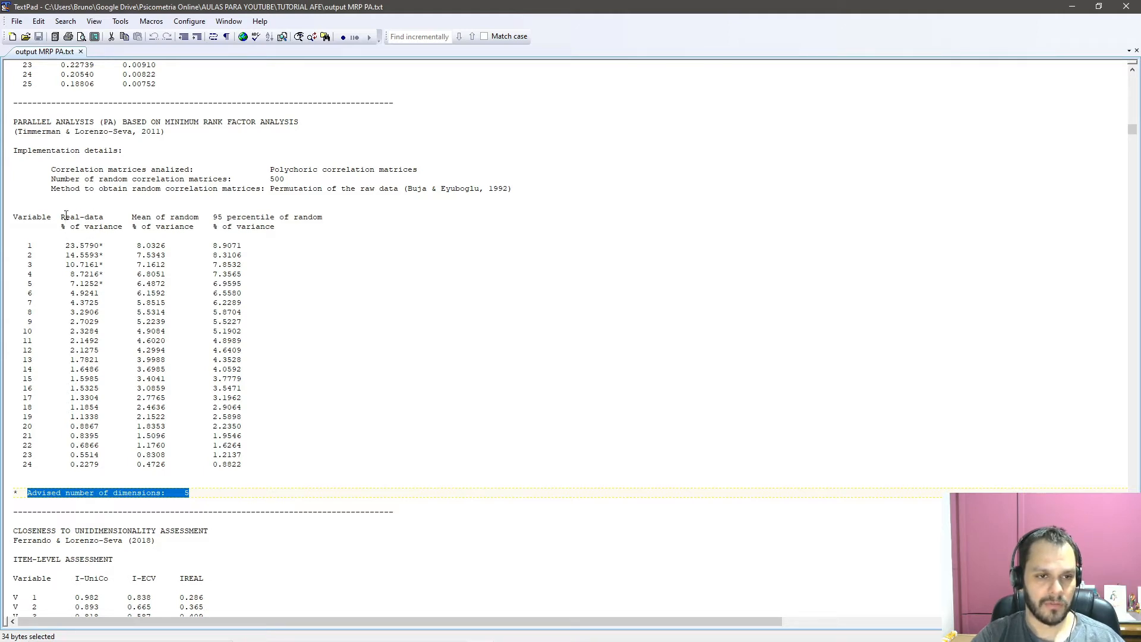
# Step: Compare the real-data percentages of variance with the random-data values for the first five factors and recheck the advised number of dimensions
pyautogui.moveTo(103, 216); pyautogui.dragTo(76, 216)
pyautogui.click(95, 284)
pyautogui.moveTo(103, 283); pyautogui.dragTo(70, 283)
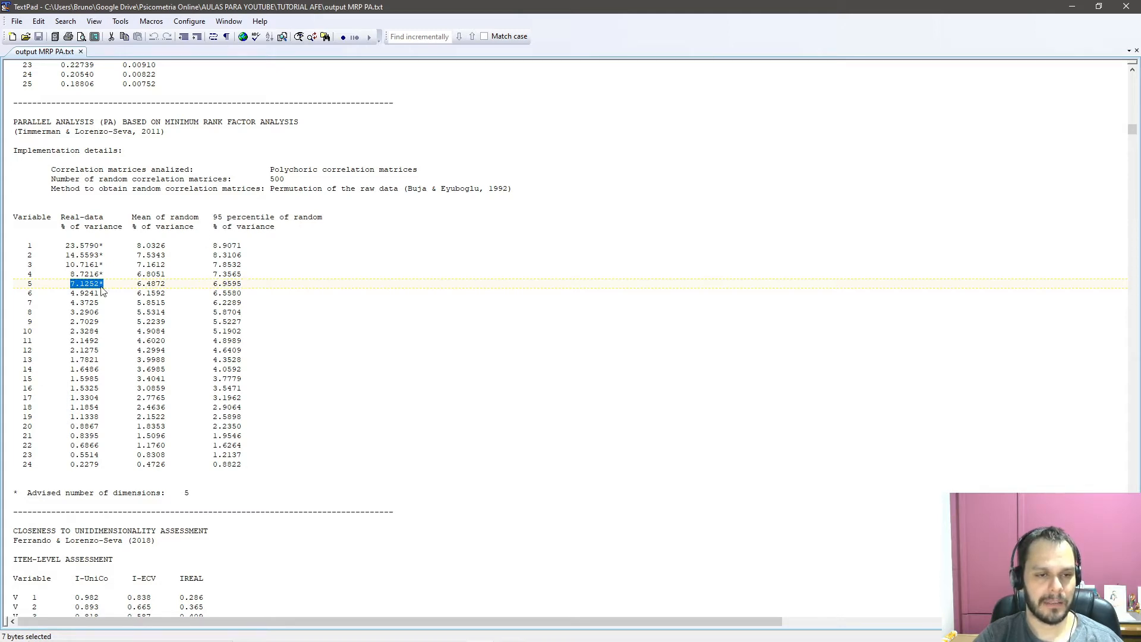
pyautogui.click(95, 284)
pyautogui.moveTo(104, 284); pyautogui.dragTo(65, 246)
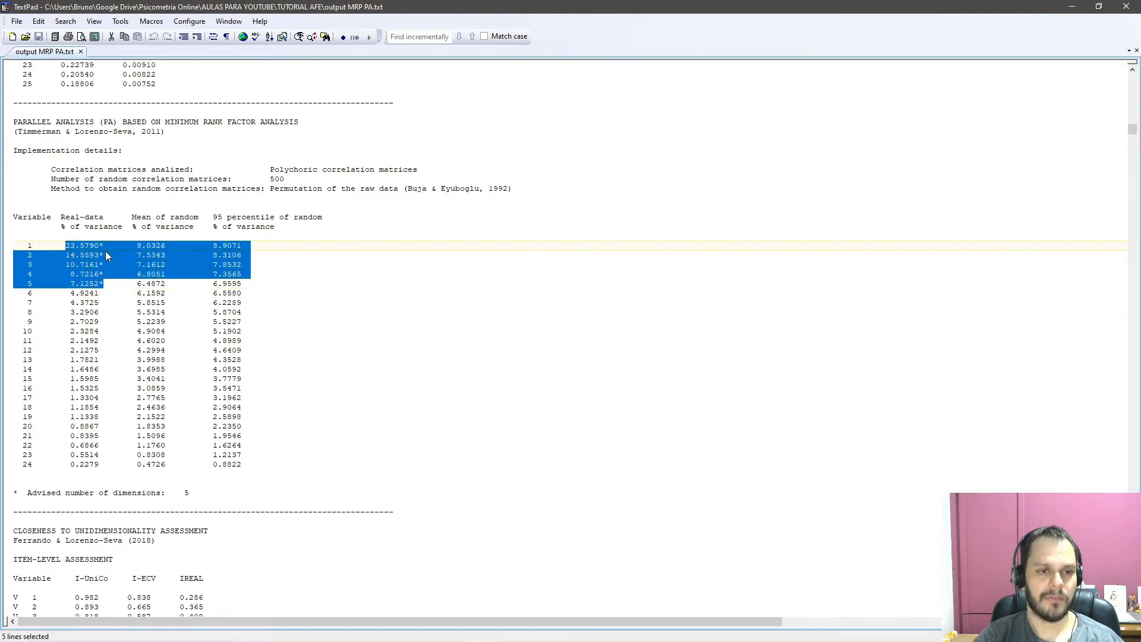
pyautogui.click(186, 281)
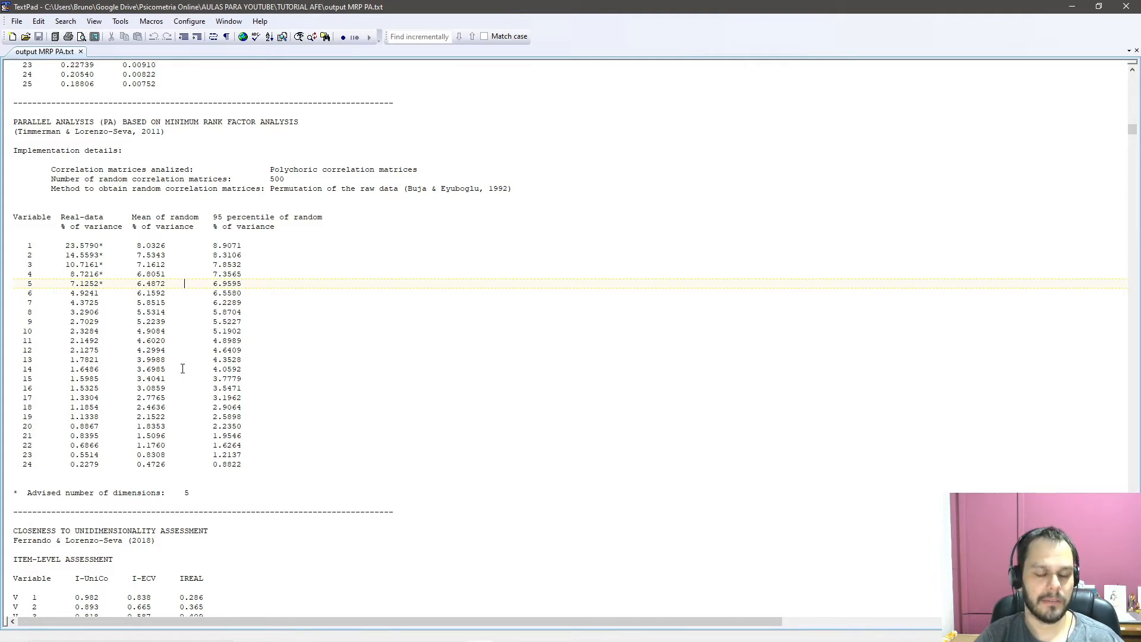
pyautogui.scroll(-4, 182, 369)
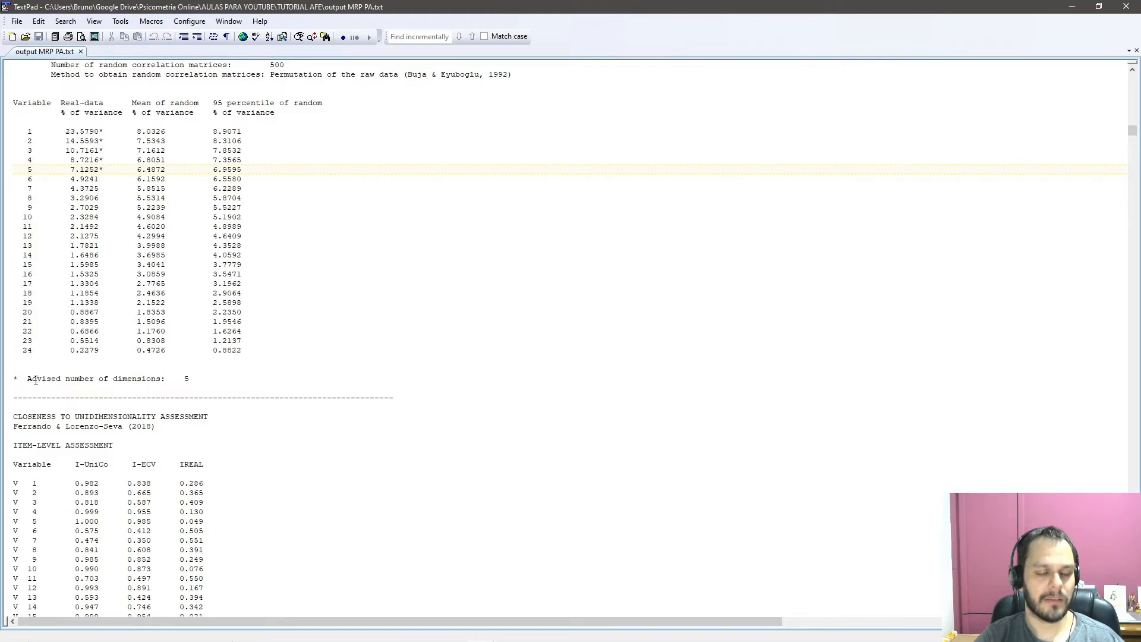
pyautogui.moveTo(189, 378); pyautogui.dragTo(32, 378)
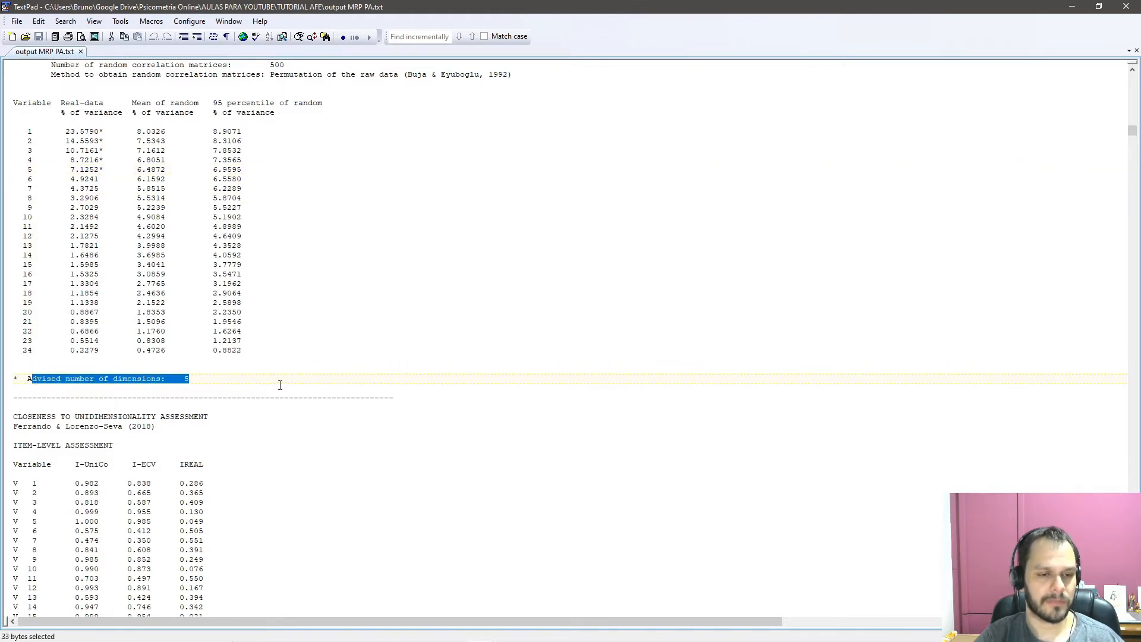
# Step: Examine the Closeness to Unidimensionality Assessment section, including its heading, source reference and item-level table
pyautogui.scroll(-6, 364, 377)
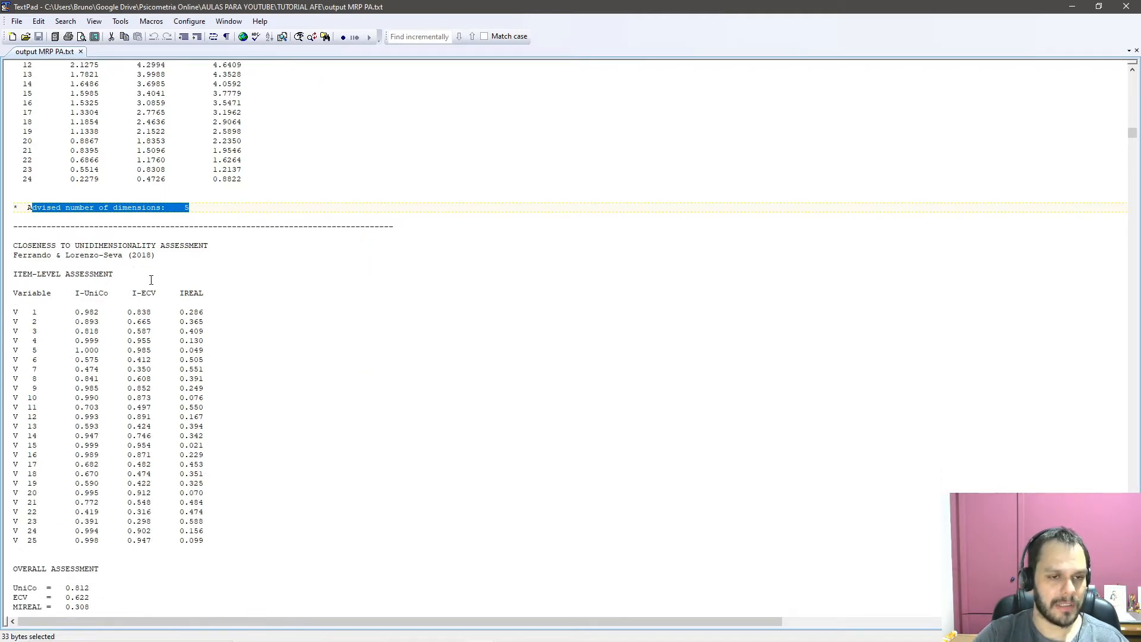
pyautogui.scroll(-2, 151, 280)
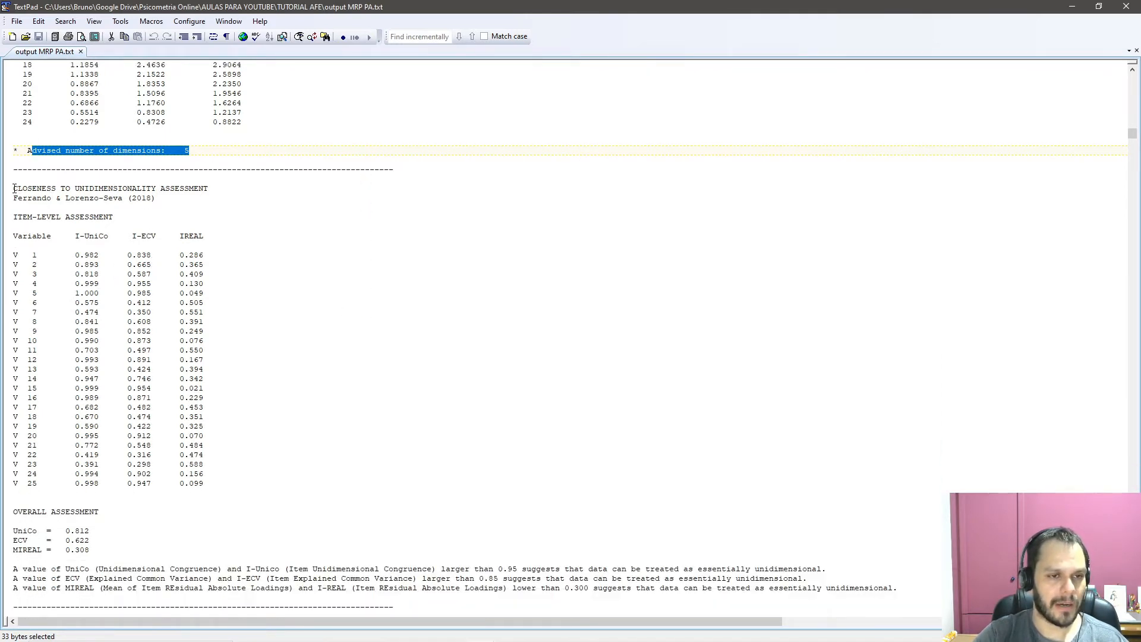
pyautogui.moveTo(155, 188); pyautogui.dragTo(48, 191)
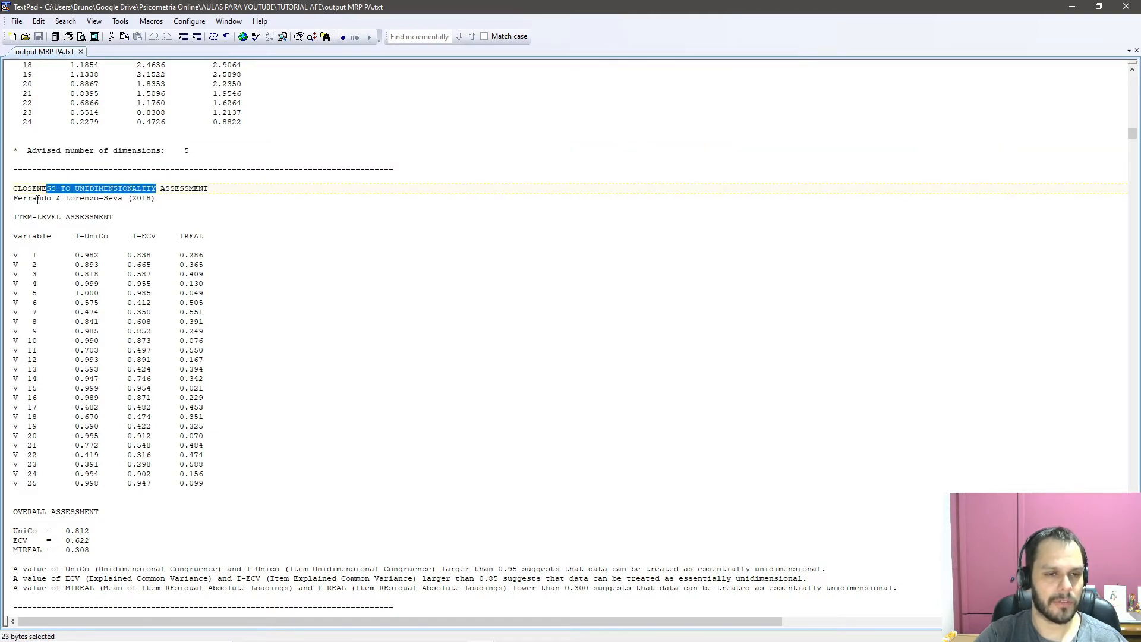
pyautogui.click(33, 200)
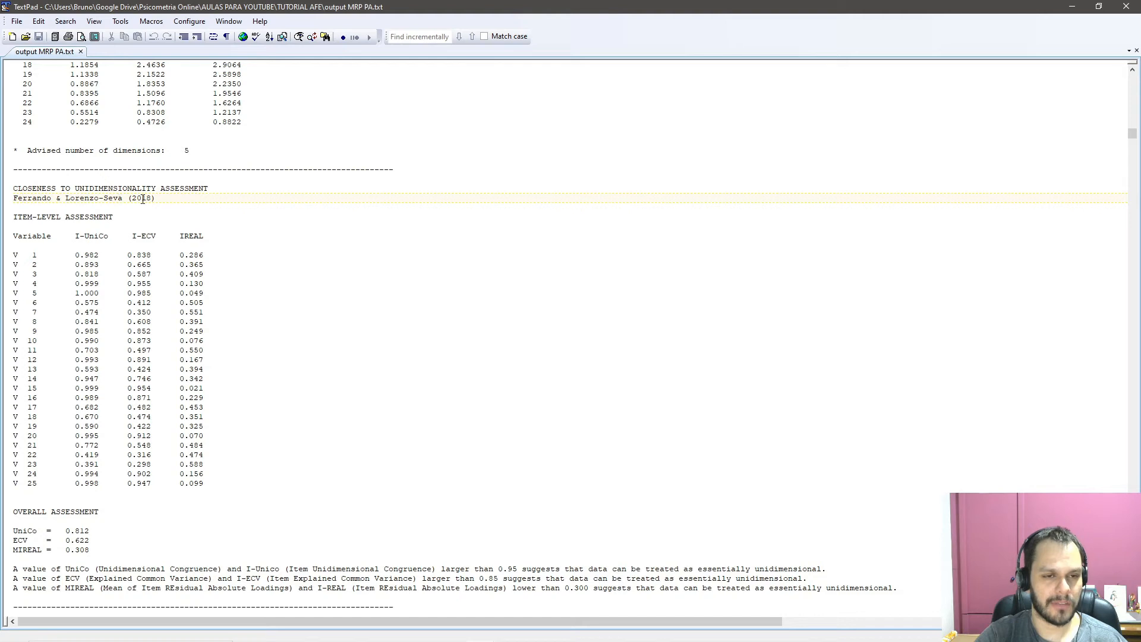
pyautogui.moveTo(148, 201); pyautogui.dragTo(153, 200)
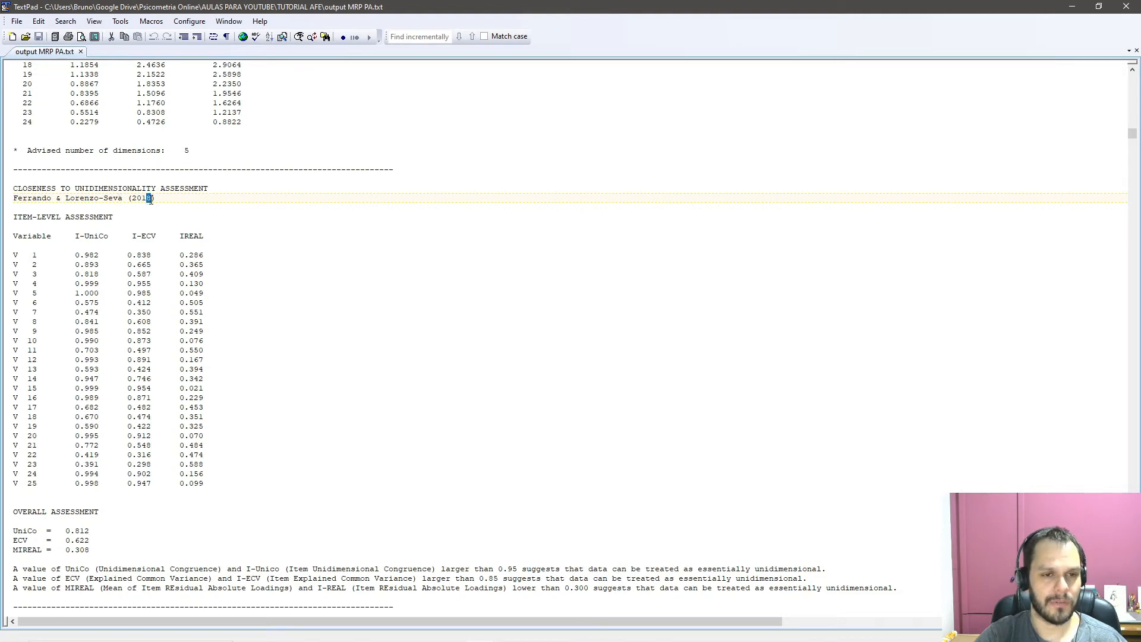
pyautogui.click(168, 200)
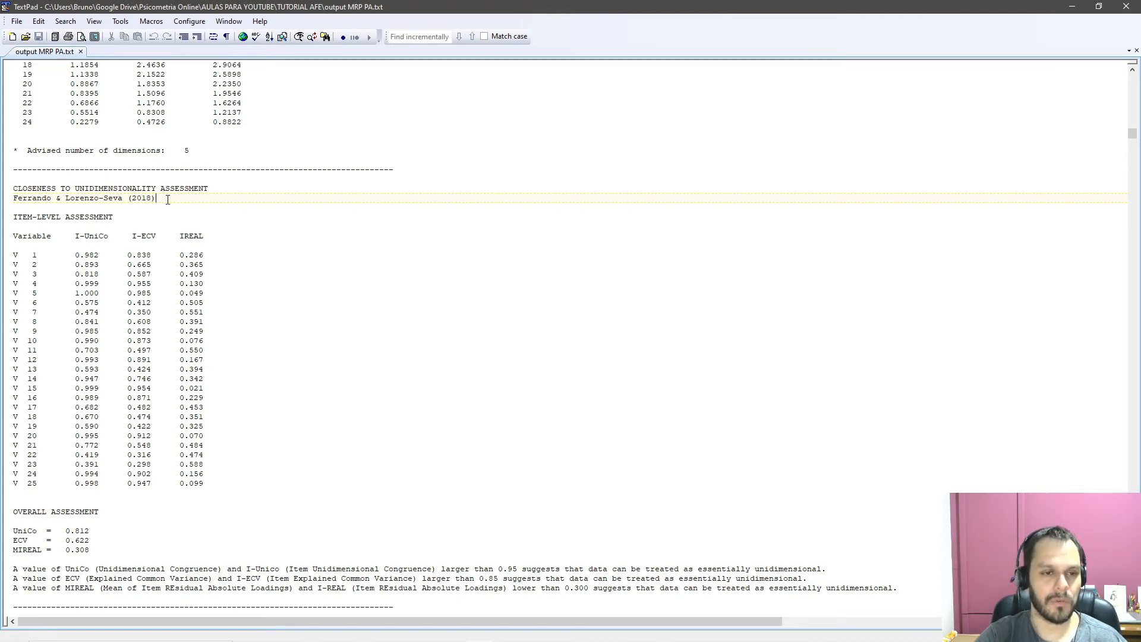
pyautogui.tripleClick(15, 200)
pyautogui.click(185, 265)
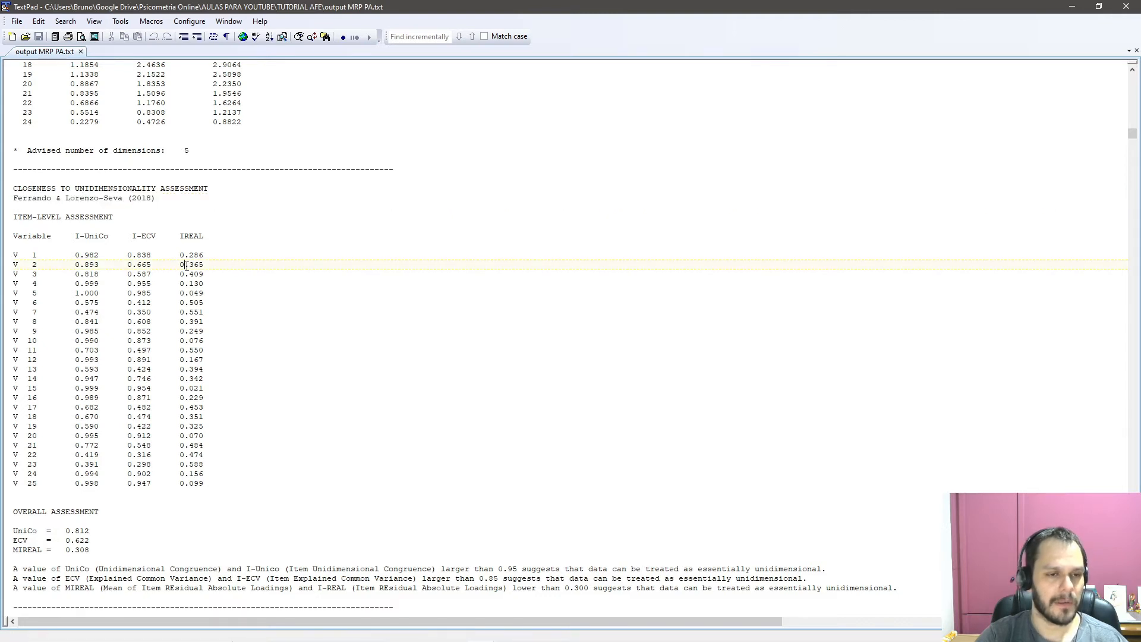
# Step: Review the item-level I-UniCo, I-ECV and IREAL table and the overall assessment values beneath it
pyautogui.scroll(-3, 185, 266)
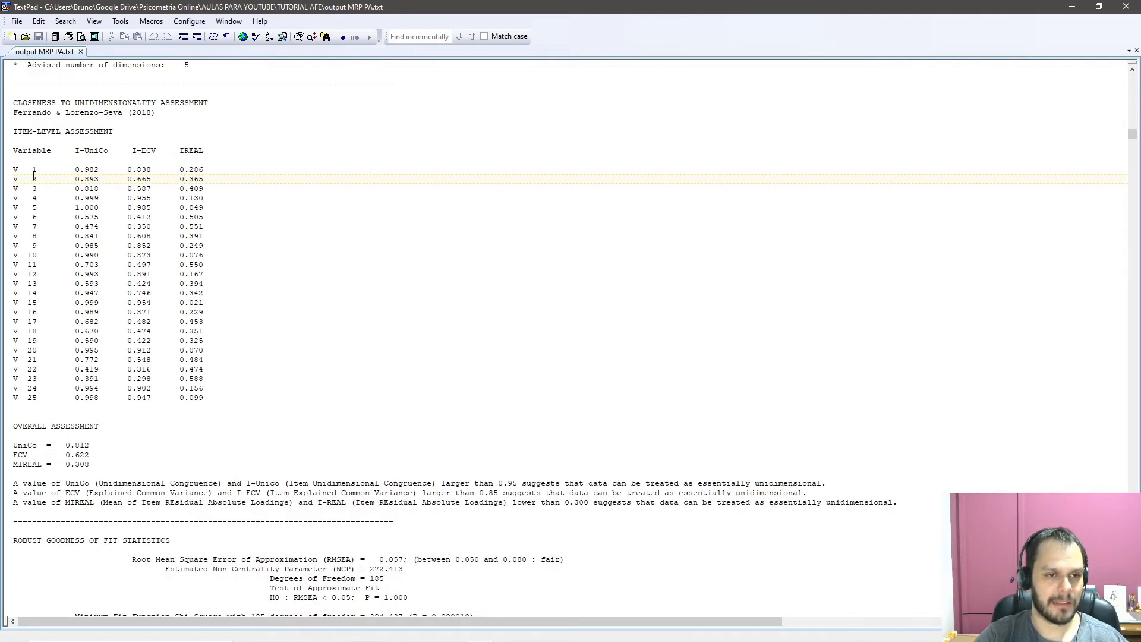
pyautogui.scroll(-2, 21, 420)
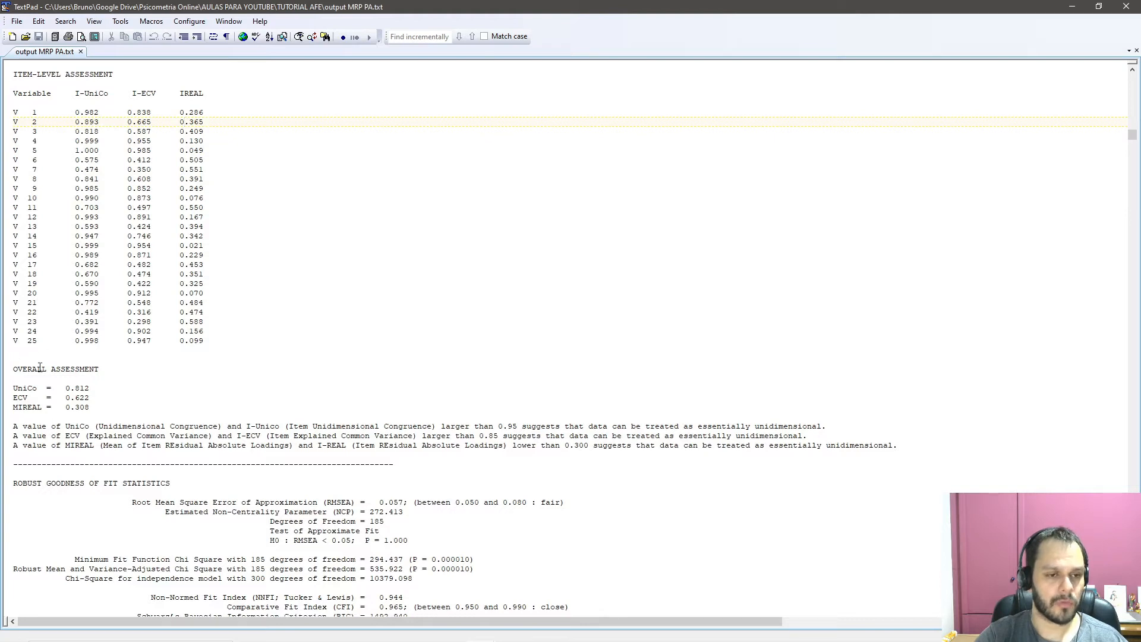
pyautogui.moveTo(95, 409); pyautogui.dragTo(14, 369)
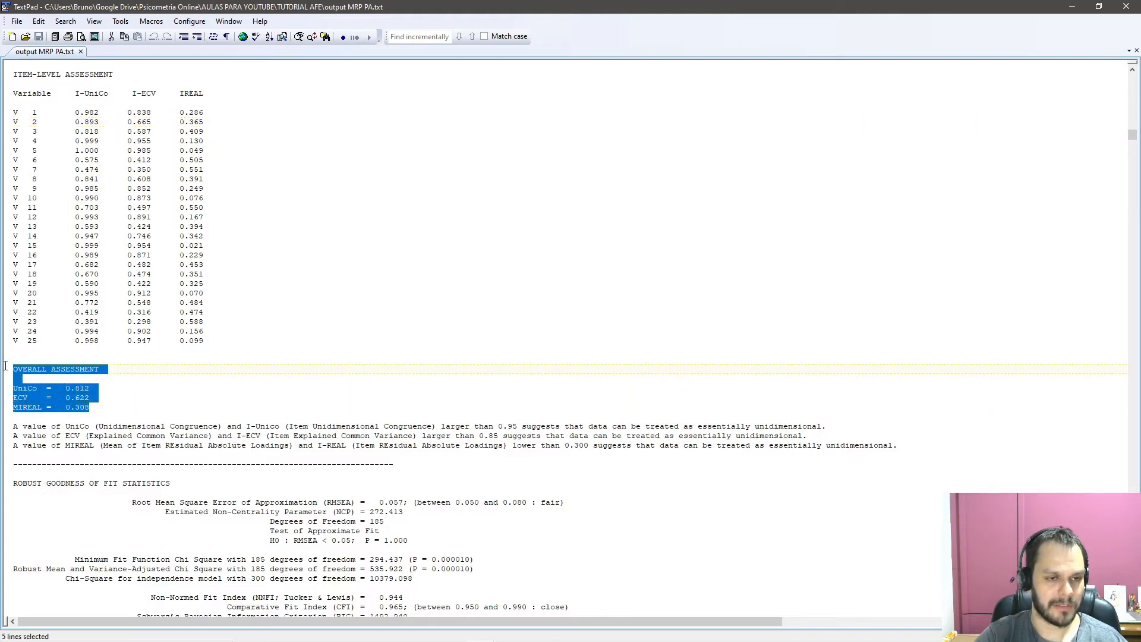
pyautogui.click(113, 370)
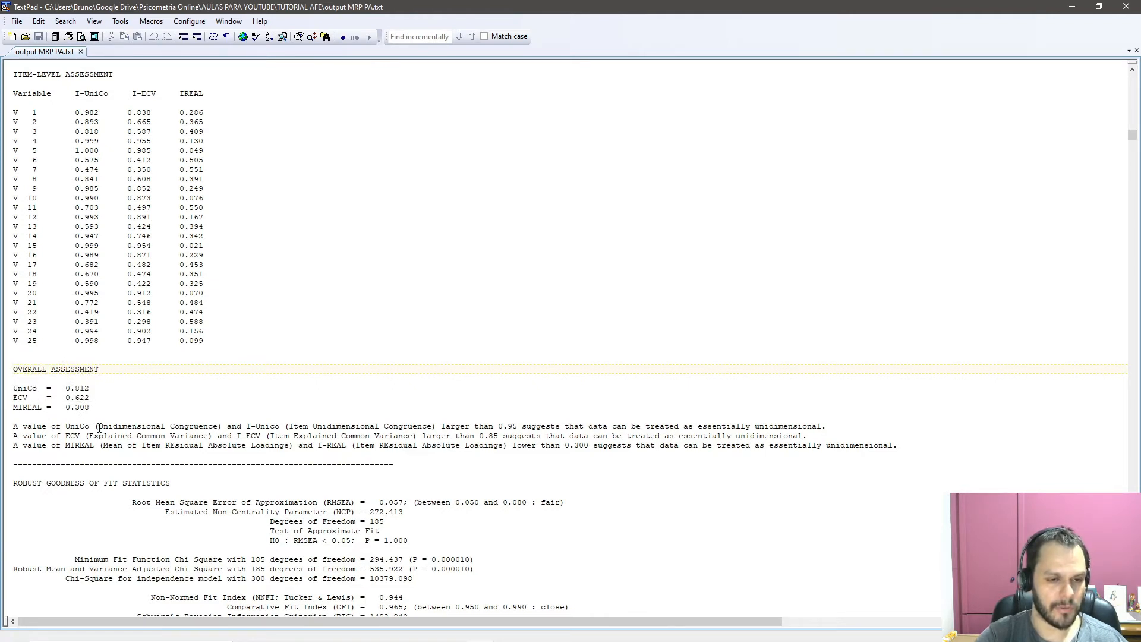
# Step: Read the Unidimensional Congruence criterion for essentially unidimensional data and compare it with the overall UniCo value
pyautogui.moveTo(99, 427); pyautogui.dragTo(214, 426)
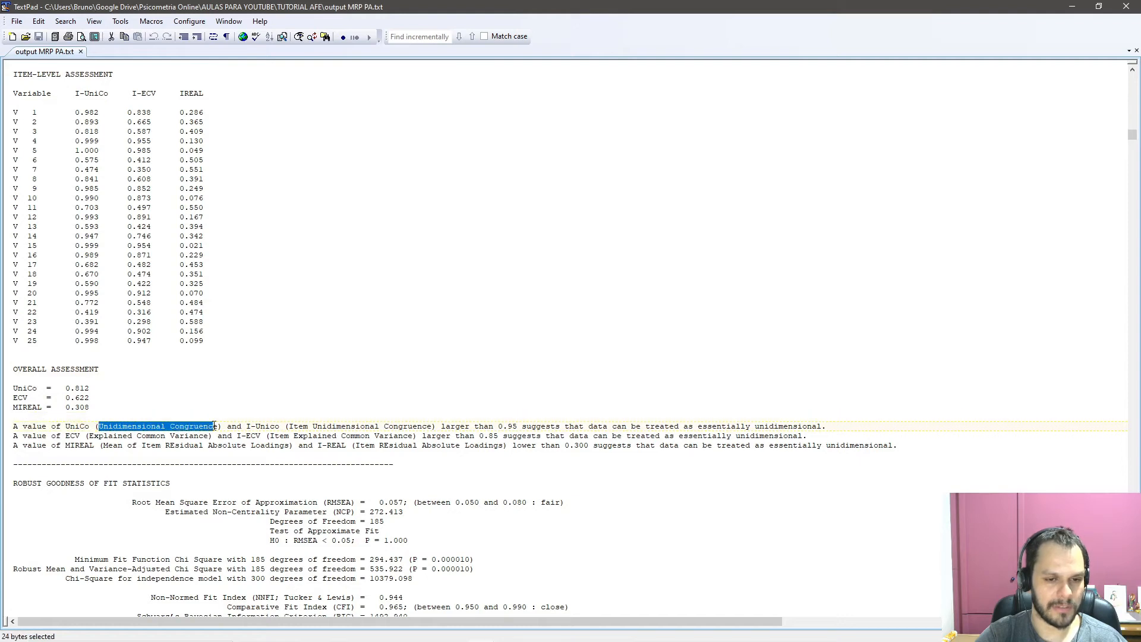
pyautogui.click(447, 426)
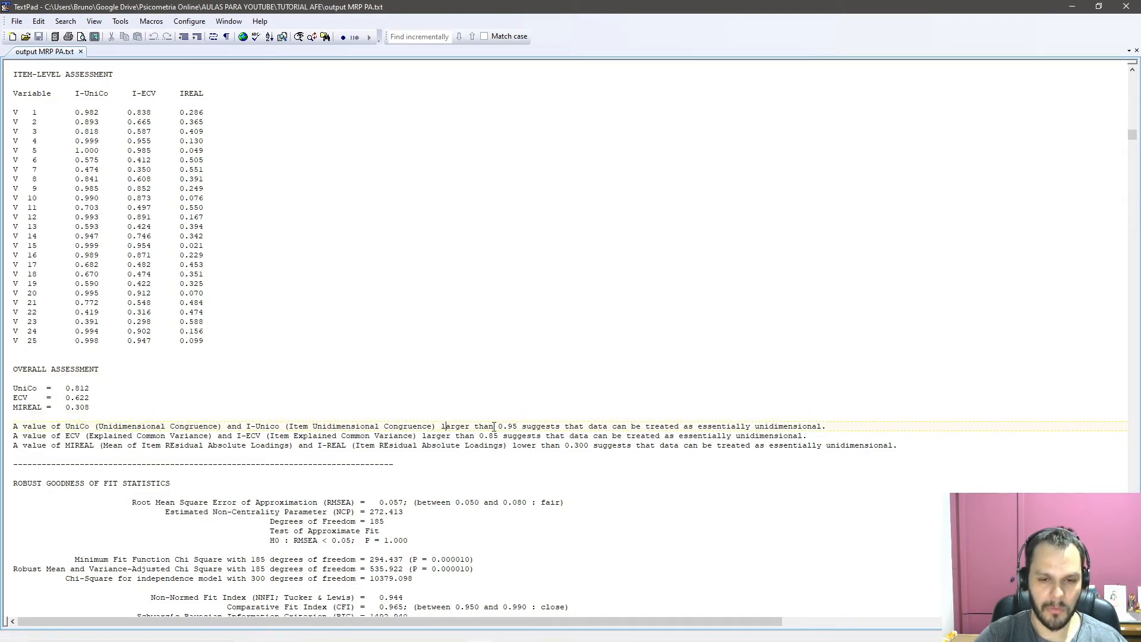
pyautogui.moveTo(499, 427); pyautogui.dragTo(518, 427)
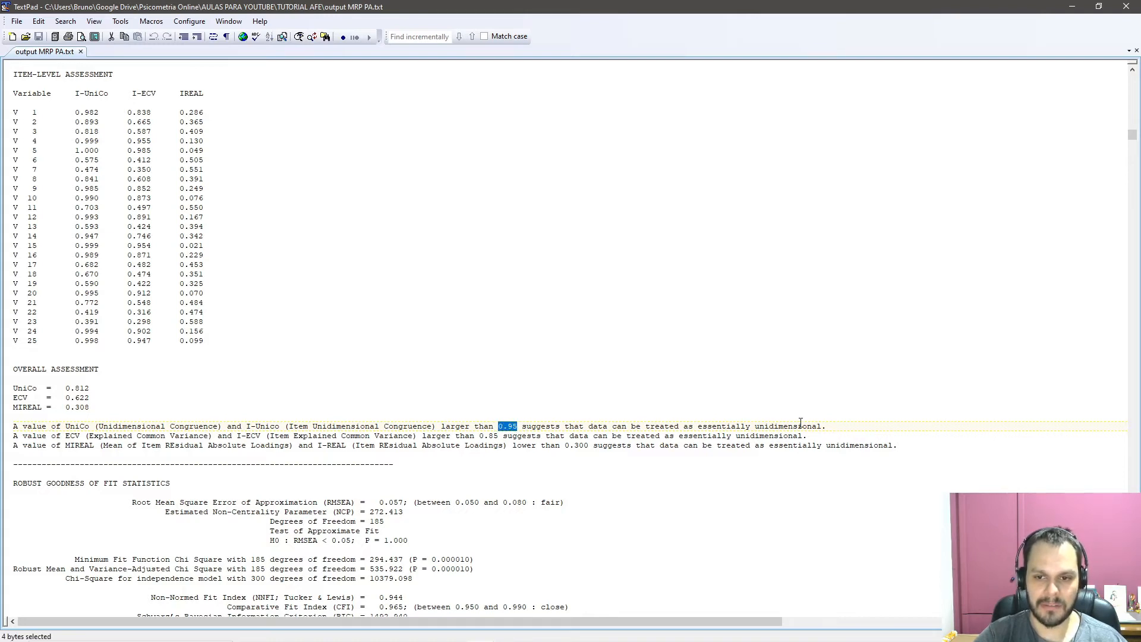
pyautogui.moveTo(838, 427); pyautogui.dragTo(698, 429)
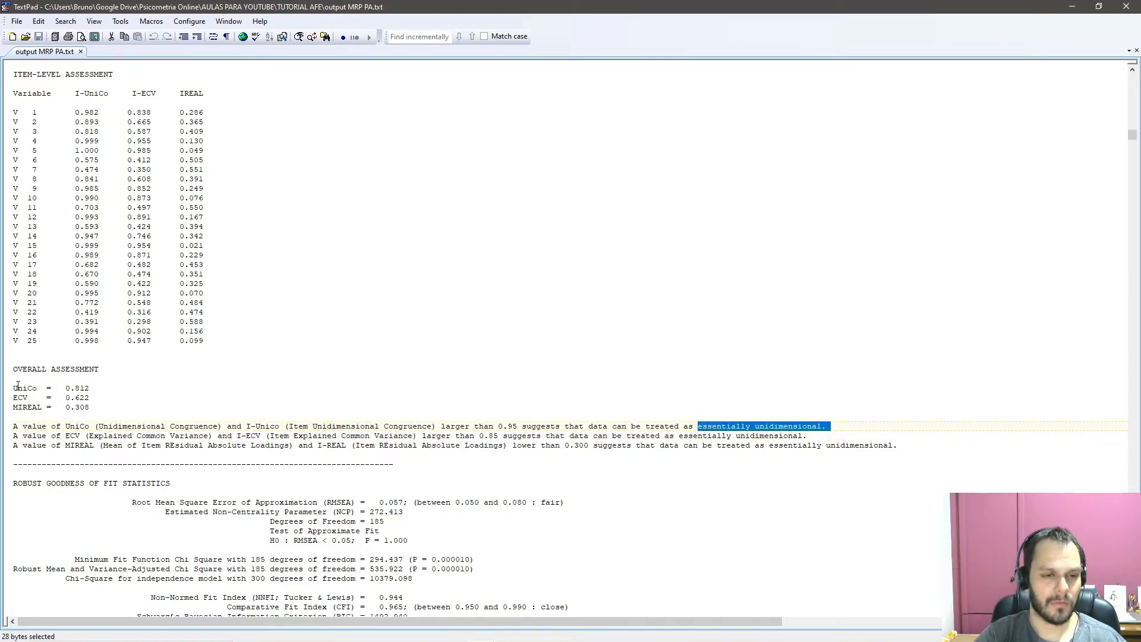
pyautogui.moveTo(17, 387); pyautogui.dragTo(95, 383)
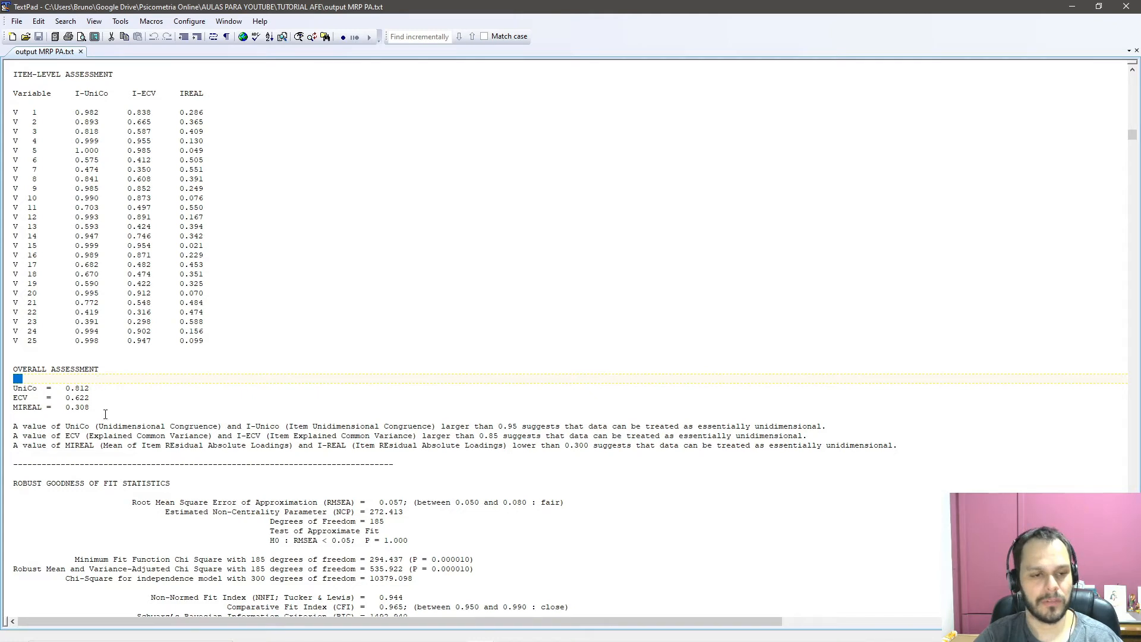
# Step: Read the Explained Common Variance criterion for essential unidimensionality and compare it with the overall ECV value
pyautogui.click(66, 435)
pyautogui.doubleClick(68, 435)
pyautogui.click(91, 437)
pyautogui.moveTo(91, 436); pyautogui.dragTo(199, 436)
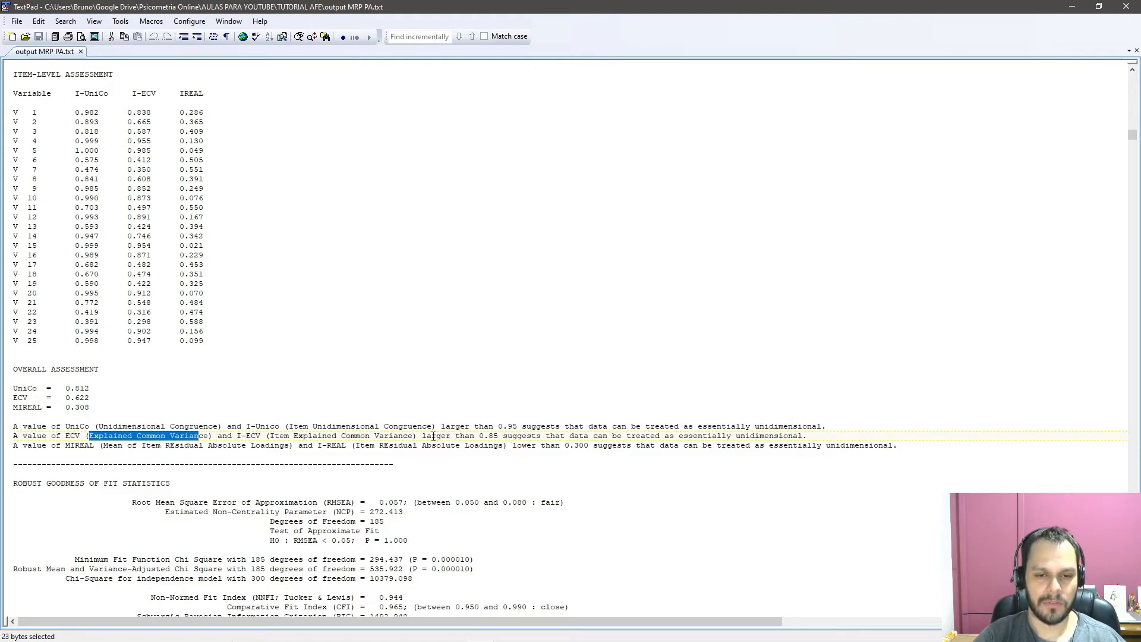
pyautogui.moveTo(485, 437); pyautogui.dragTo(500, 437)
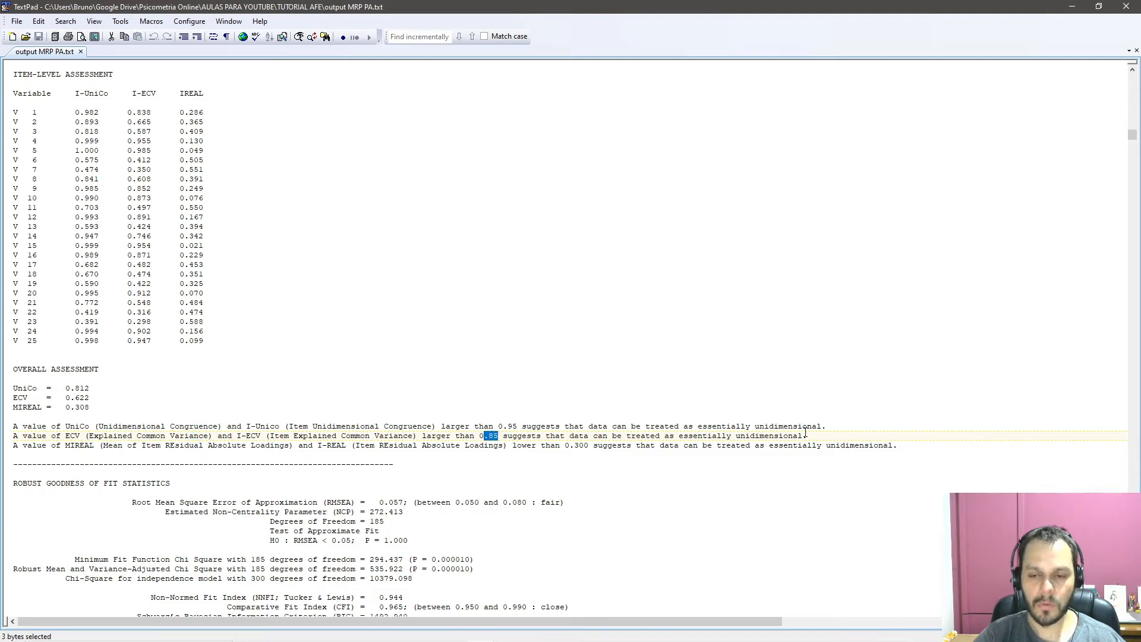
pyautogui.moveTo(806, 436); pyautogui.dragTo(675, 443)
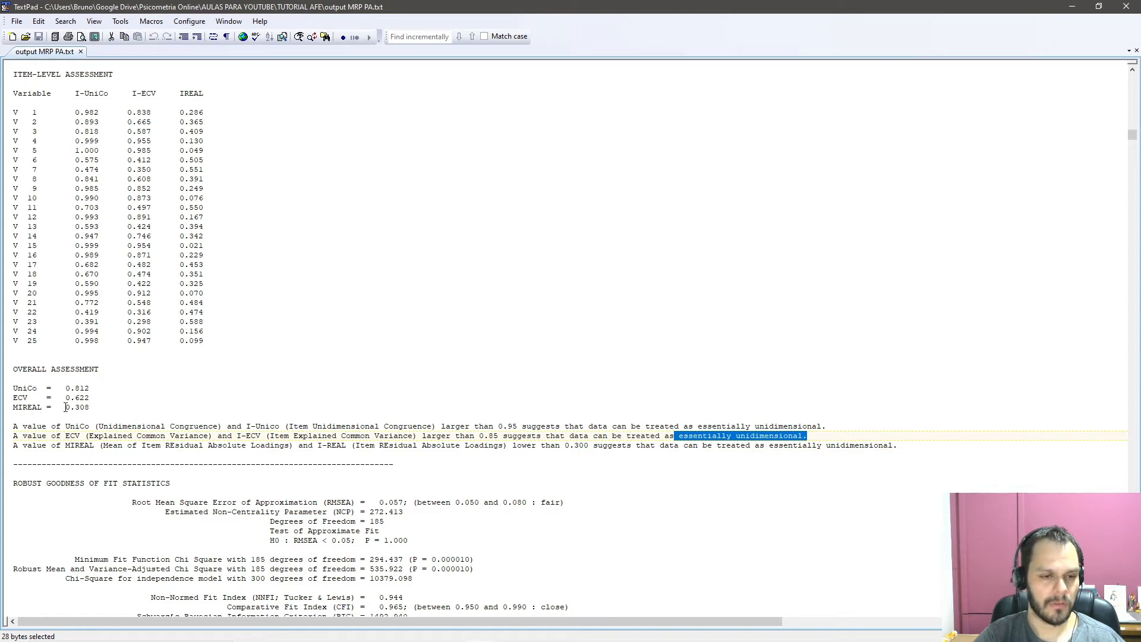
pyautogui.moveTo(66, 399); pyautogui.dragTo(92, 399)
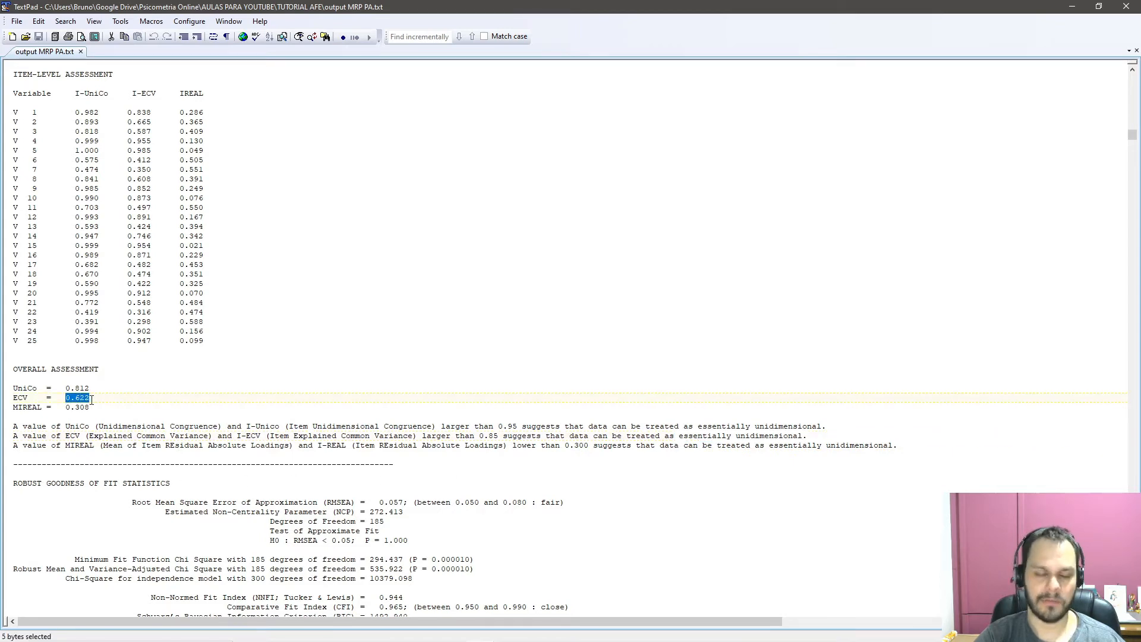
# Step: Compare the overall MIREAL value with its cutoff and recheck all three overall unidimensionality indices together
pyautogui.scroll(-2, 90, 396)
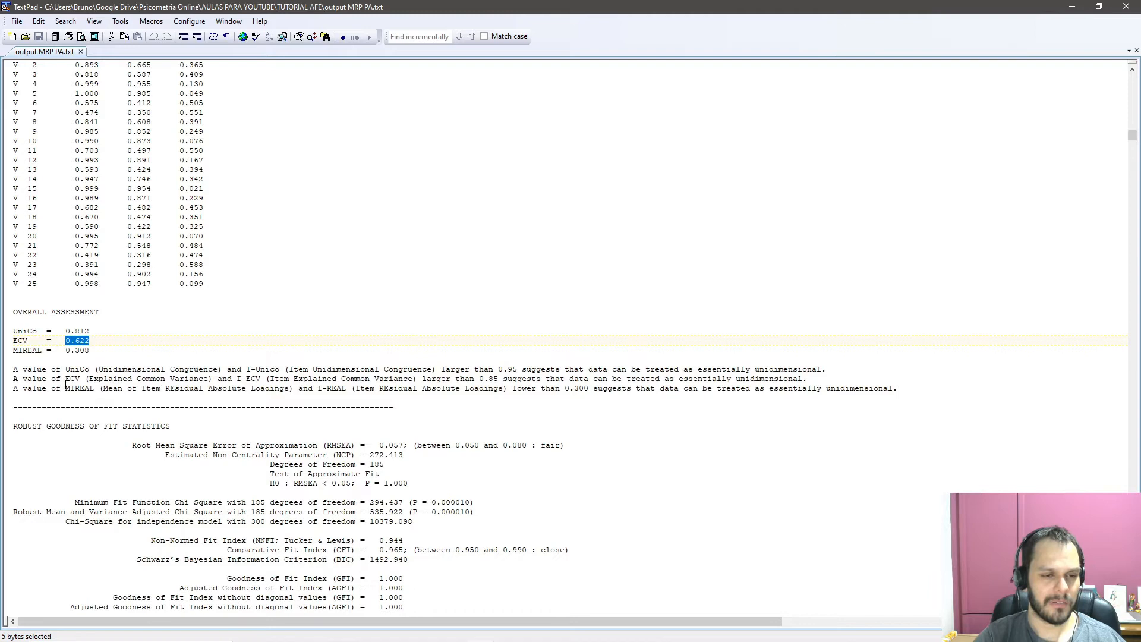
pyautogui.moveTo(13, 350); pyautogui.dragTo(92, 354)
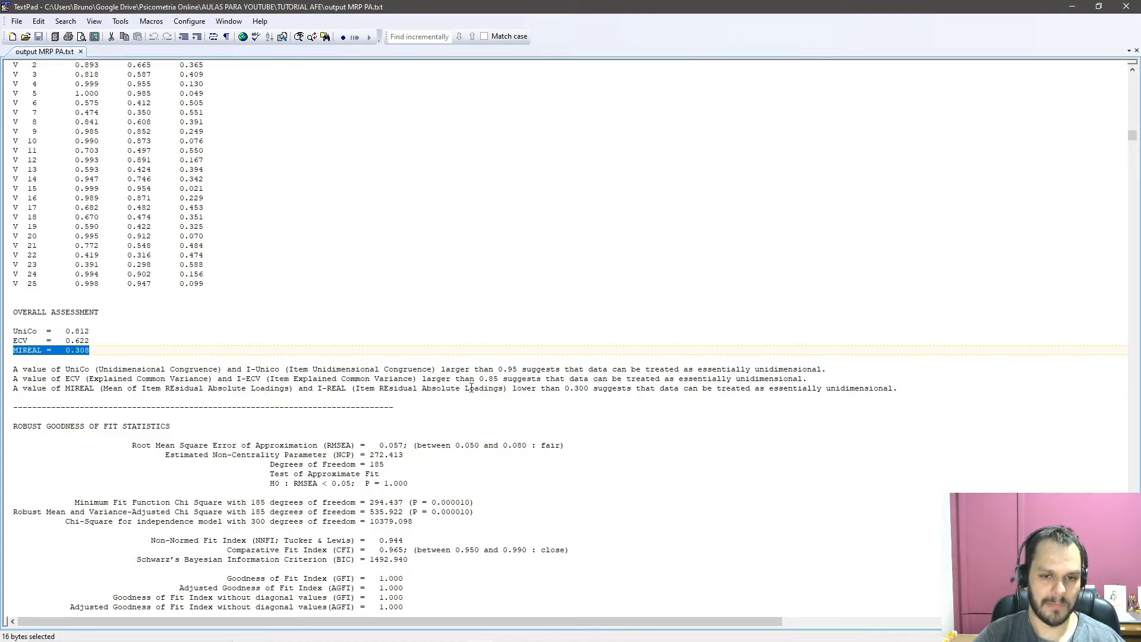
pyautogui.moveTo(565, 388); pyautogui.dragTo(585, 389)
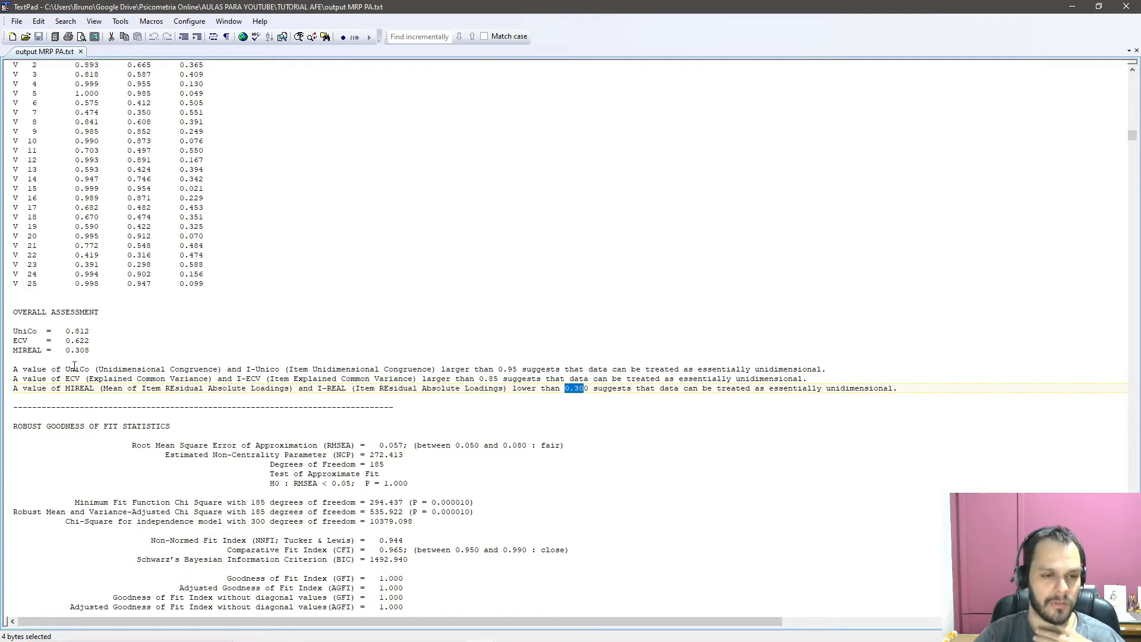
pyautogui.moveTo(90, 350); pyautogui.dragTo(116, 351)
pyautogui.click(13, 330)
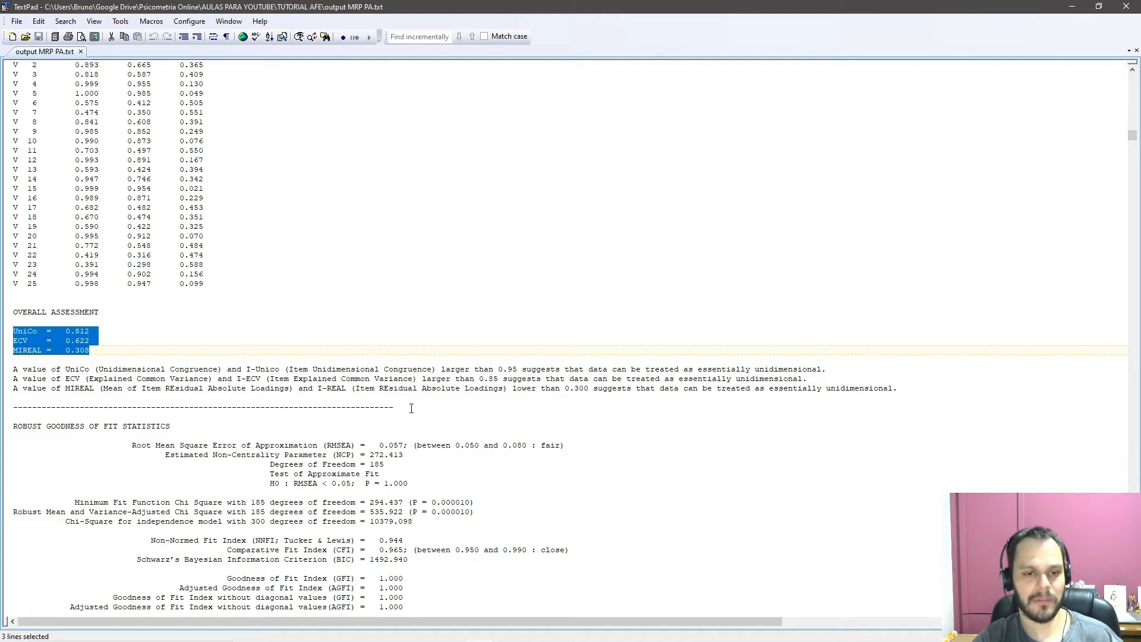
# Step: Examine the Robust Goodness of Fit Statistics block, checking the RMSEA value against its reference range
pyautogui.scroll(-4, 429, 418)
pyautogui.scroll(-2, 429, 418)
pyautogui.click(117, 293)
pyautogui.moveTo(13, 255); pyautogui.dragTo(496, 433)
pyautogui.click(590, 321)
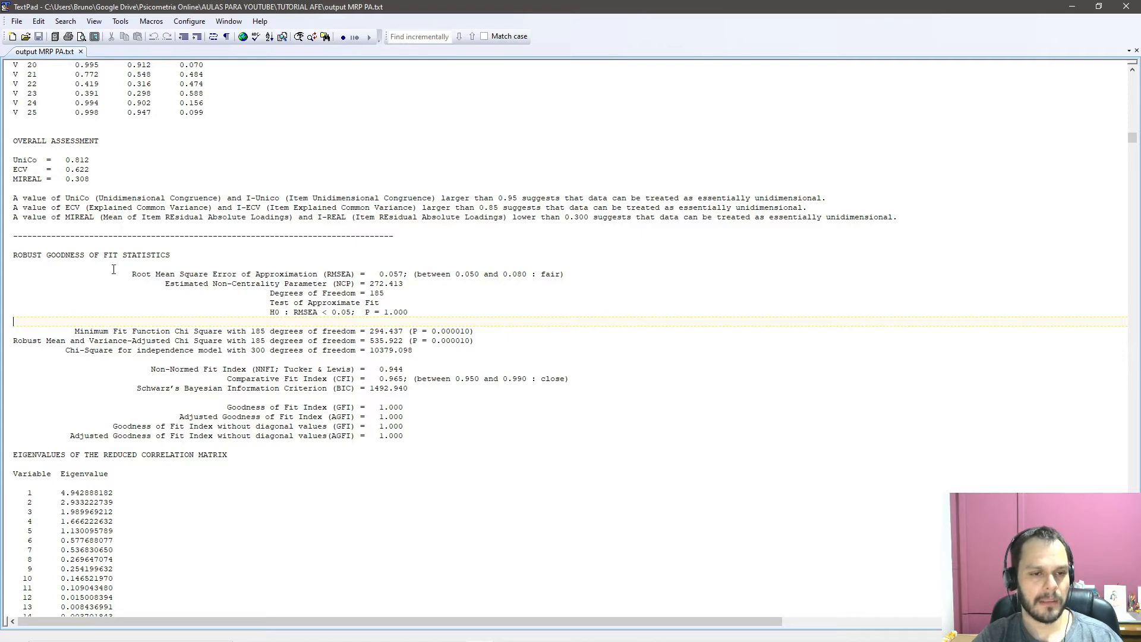
pyautogui.moveTo(21, 275); pyautogui.dragTo(428, 422)
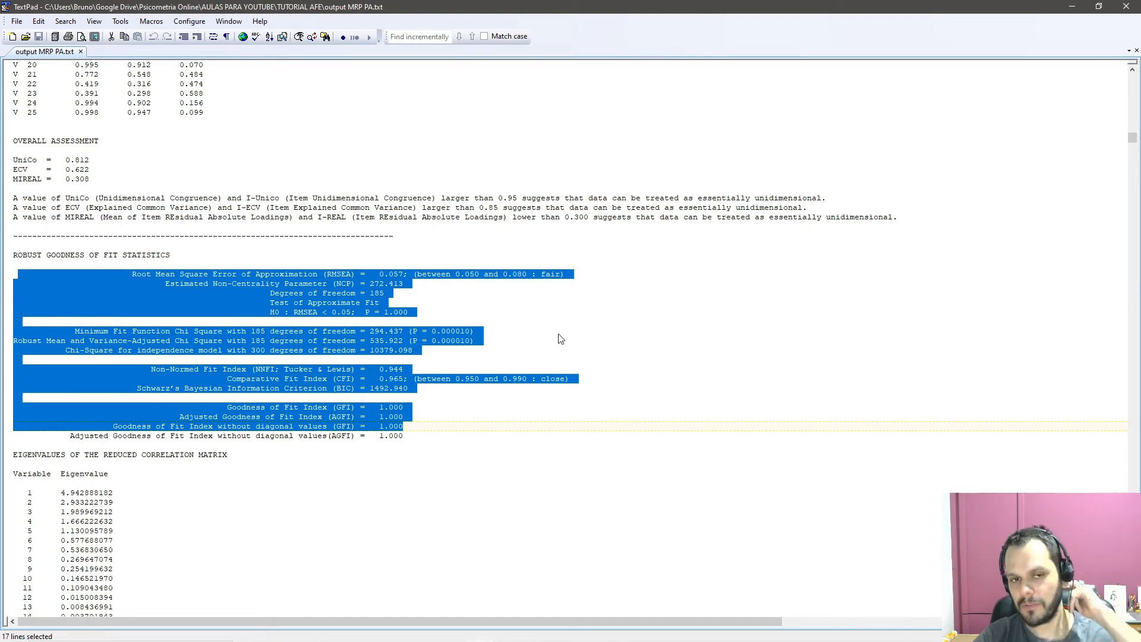
pyautogui.click(701, 313)
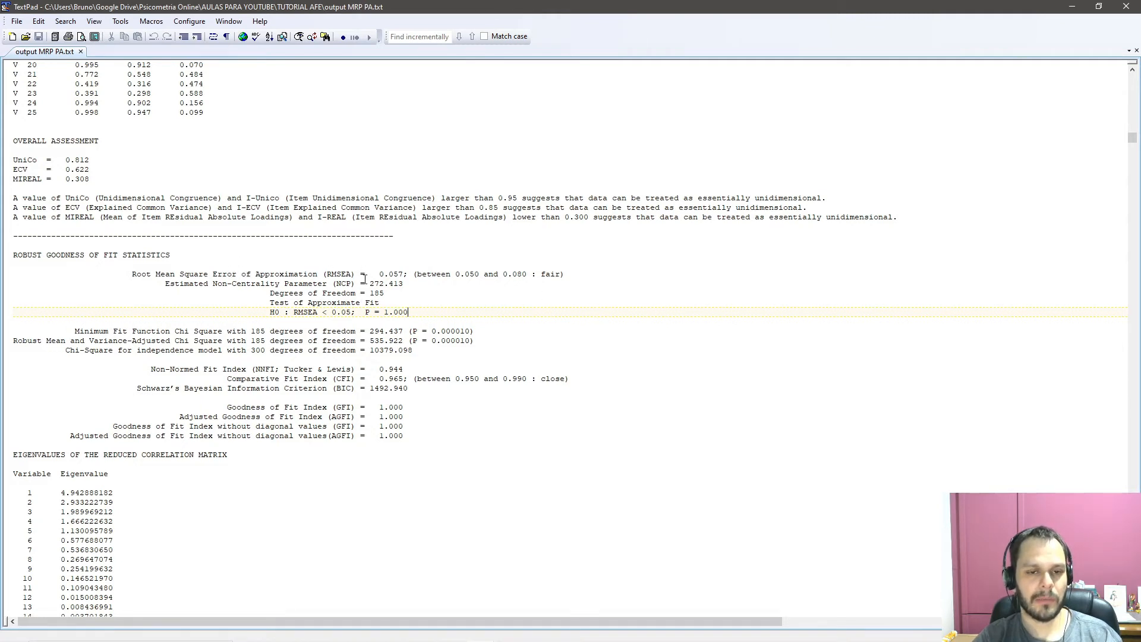
pyautogui.moveTo(131, 275); pyautogui.dragTo(380, 274)
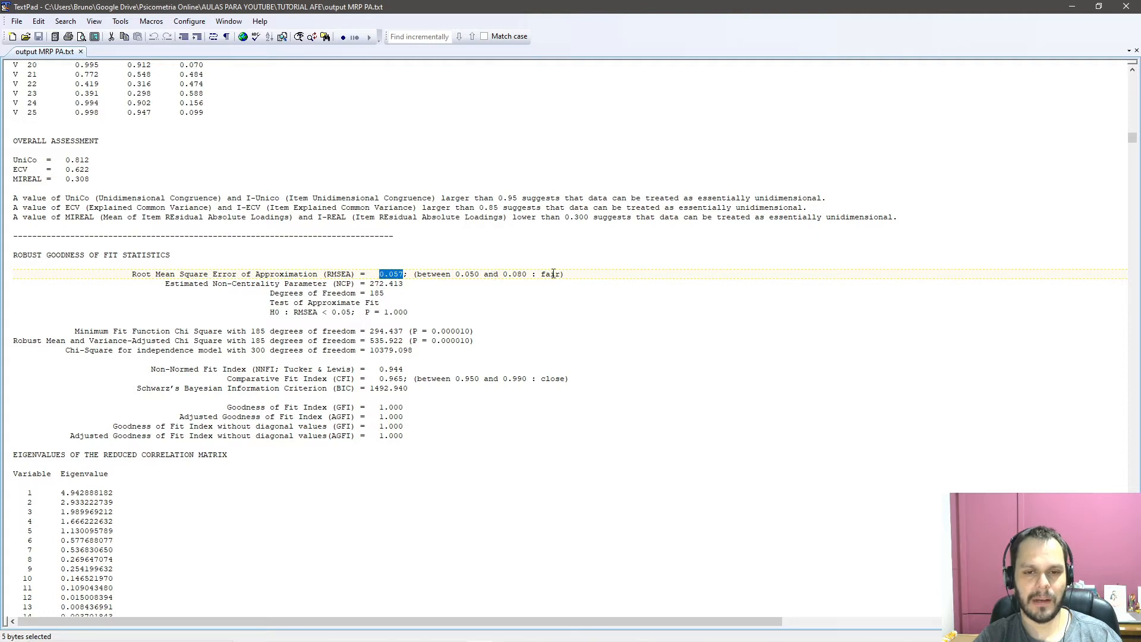
pyautogui.moveTo(560, 274)
pyautogui.mouseDown()
pyautogui.moveTo(462, 278)
pyautogui.moveTo(563, 276)
pyautogui.mouseUp()
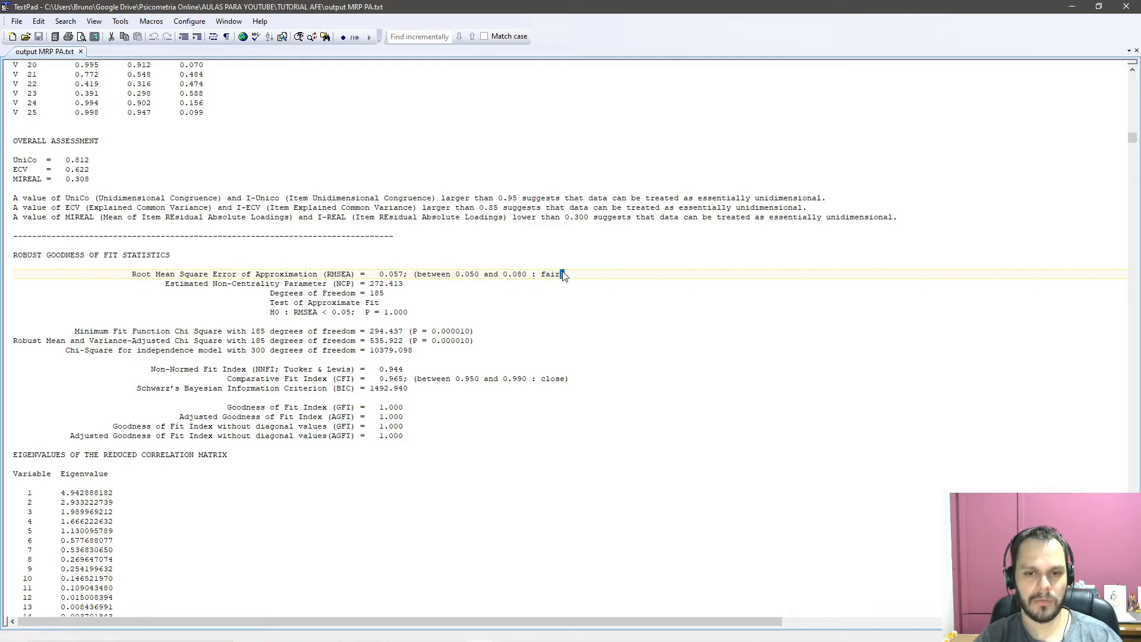
# Step: Add the note "(TLI)" after the Non-Normed Fit Index value and check that value
pyautogui.scroll(-1, 317, 313)
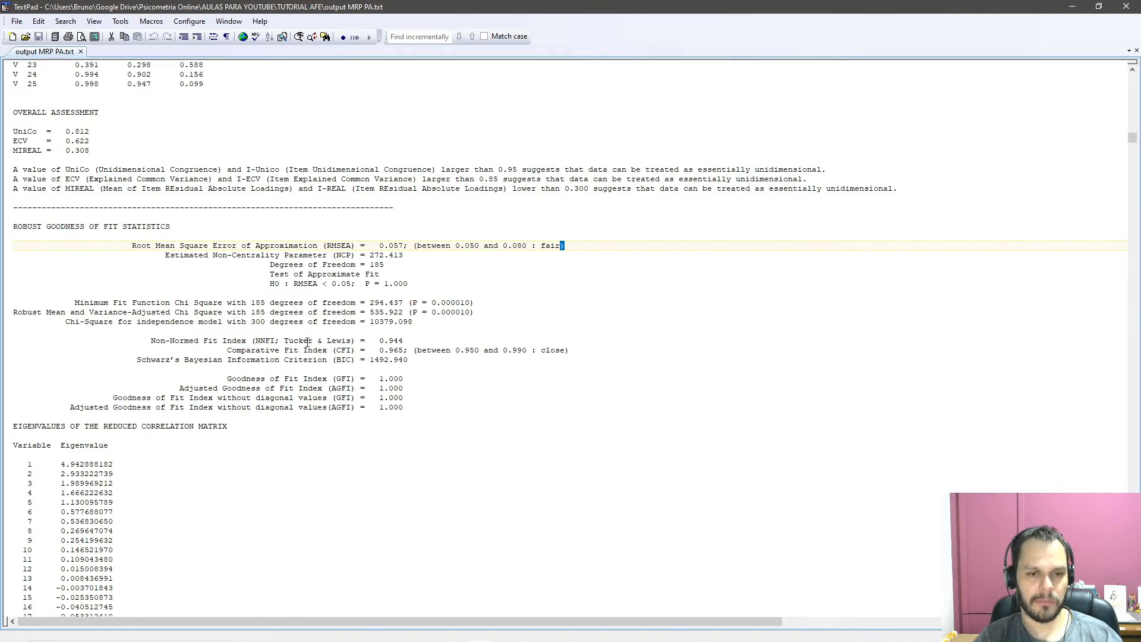
pyautogui.click(353, 339)
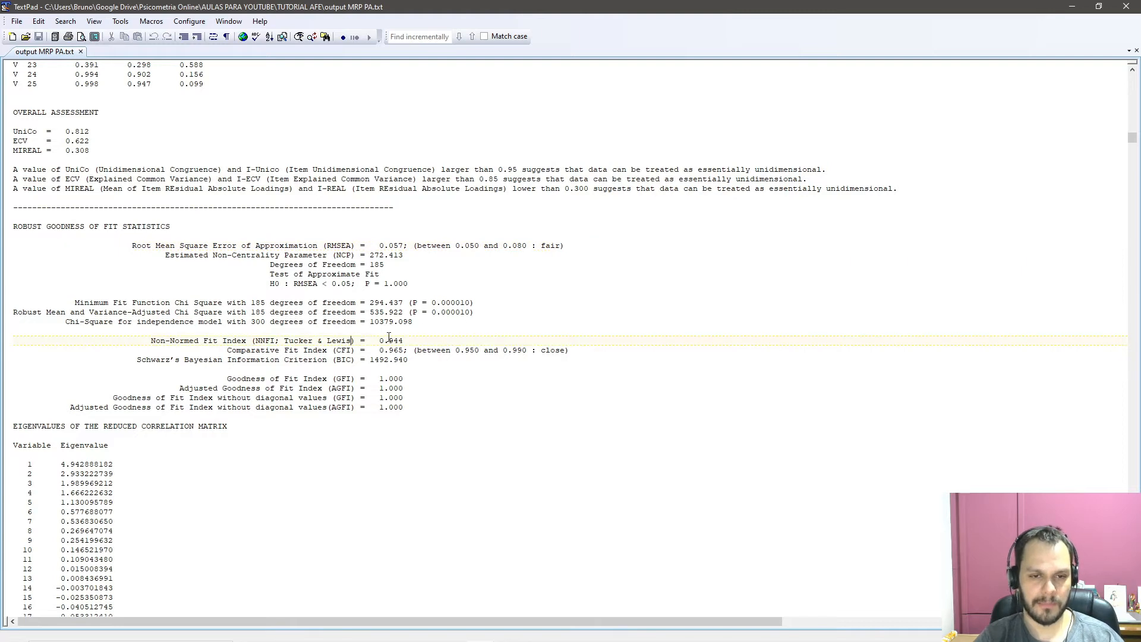
pyautogui.write('(TLI)')
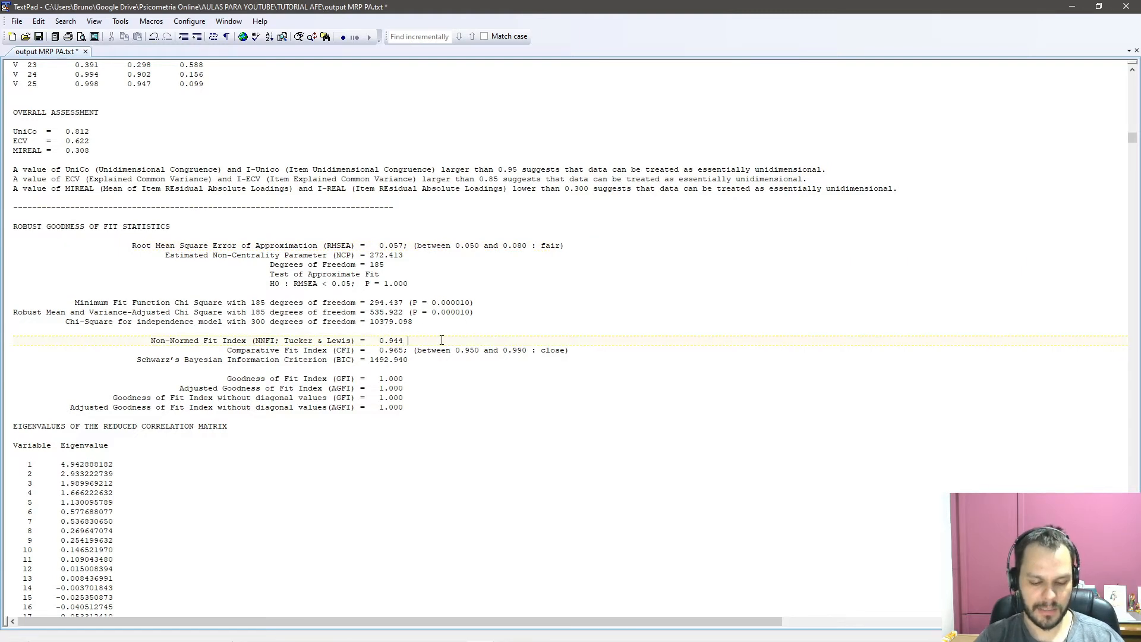
pyautogui.press('Left')
pyautogui.hotkey('shift', 'Left')
pyautogui.hotkey('shift', 'Left')
pyautogui.hotkey('shift', 'Left')
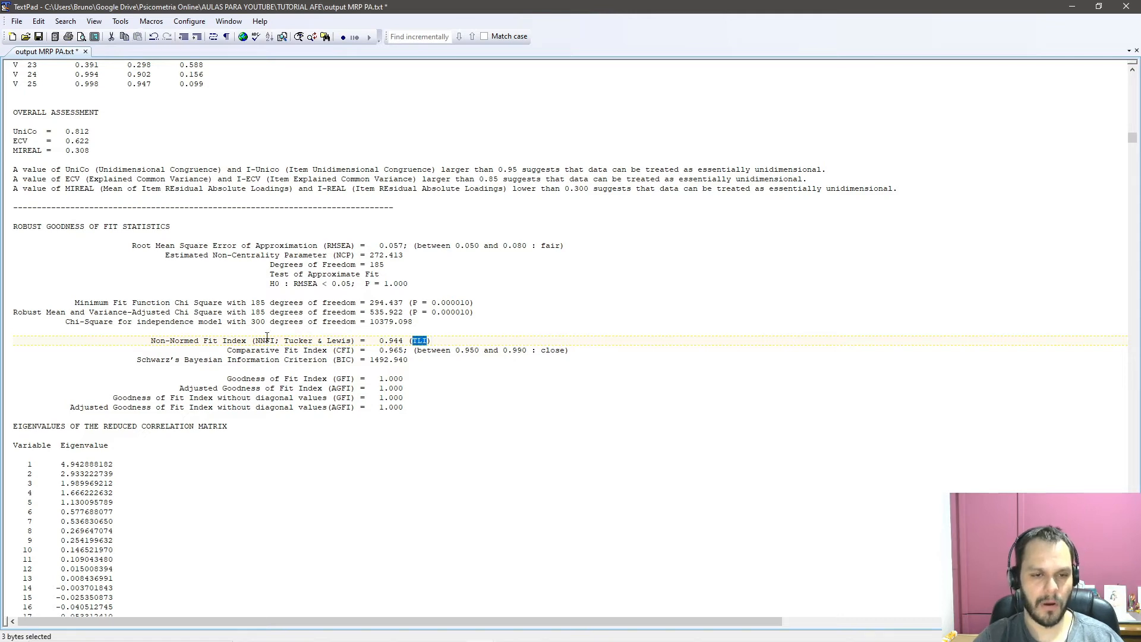
pyautogui.click(389, 341)
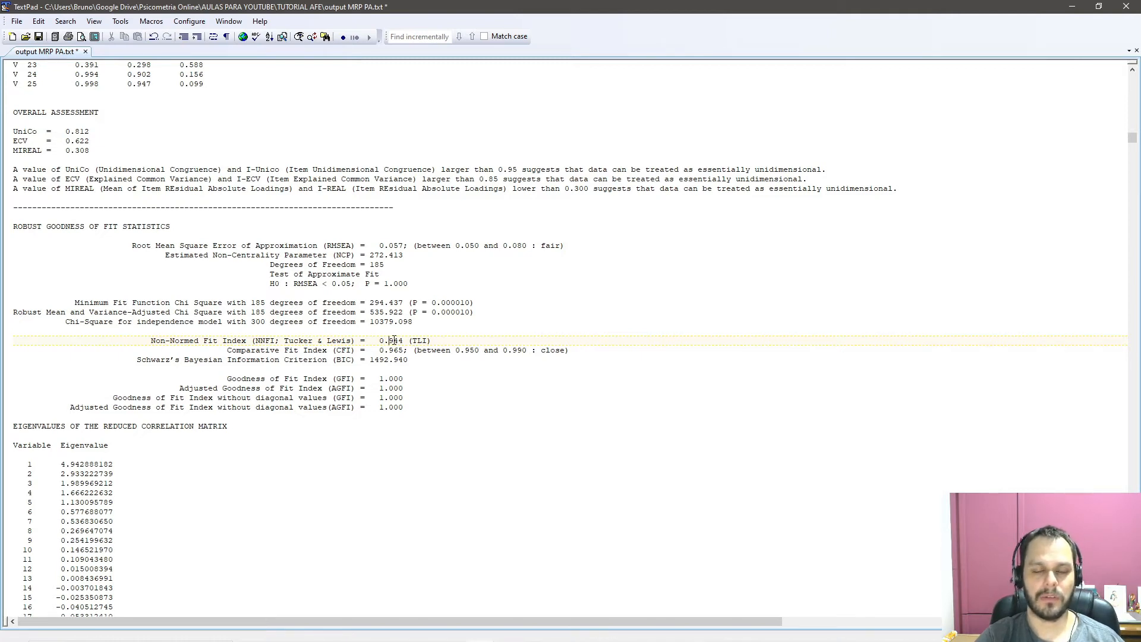
pyautogui.moveTo(408, 341); pyautogui.dragTo(389, 341)
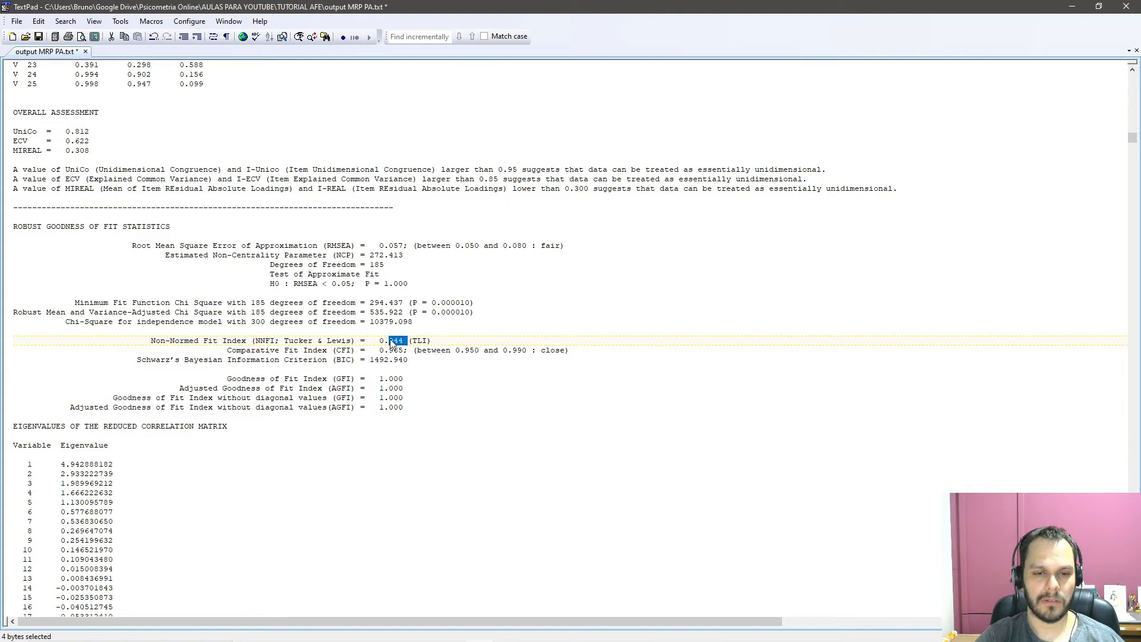
# Step: Examine the Comparative Fit Index (CFI) value in the Robust Goodness of Fit Statistics block
pyautogui.moveTo(231, 350); pyautogui.dragTo(362, 352)
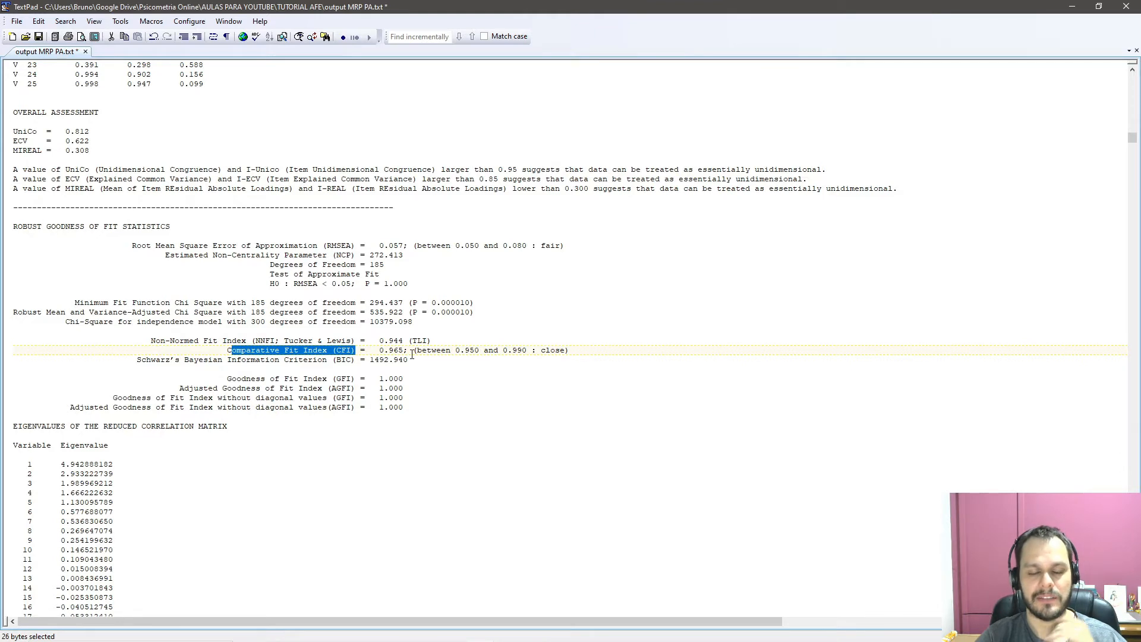
pyautogui.click(383, 351)
pyautogui.moveTo(384, 351); pyautogui.dragTo(404, 351)
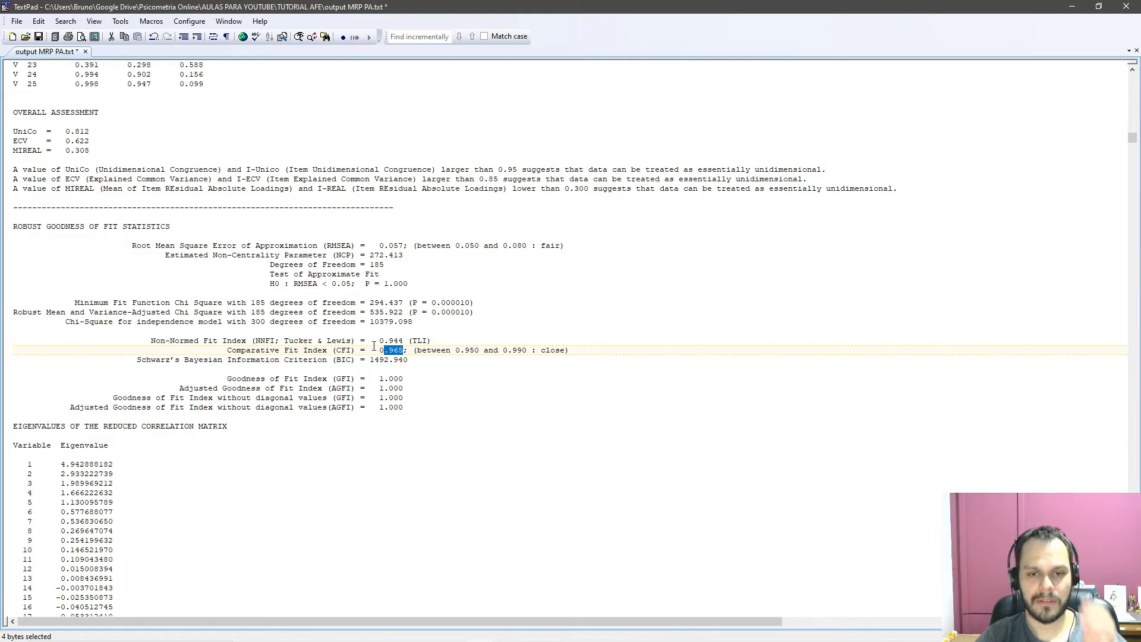
pyautogui.click(453, 362)
# Step: Look over the eigenvalues of the reduced correlation matrix and the Unrotated Loading Matrix with its communalities
pyautogui.scroll(-5, 438, 389)
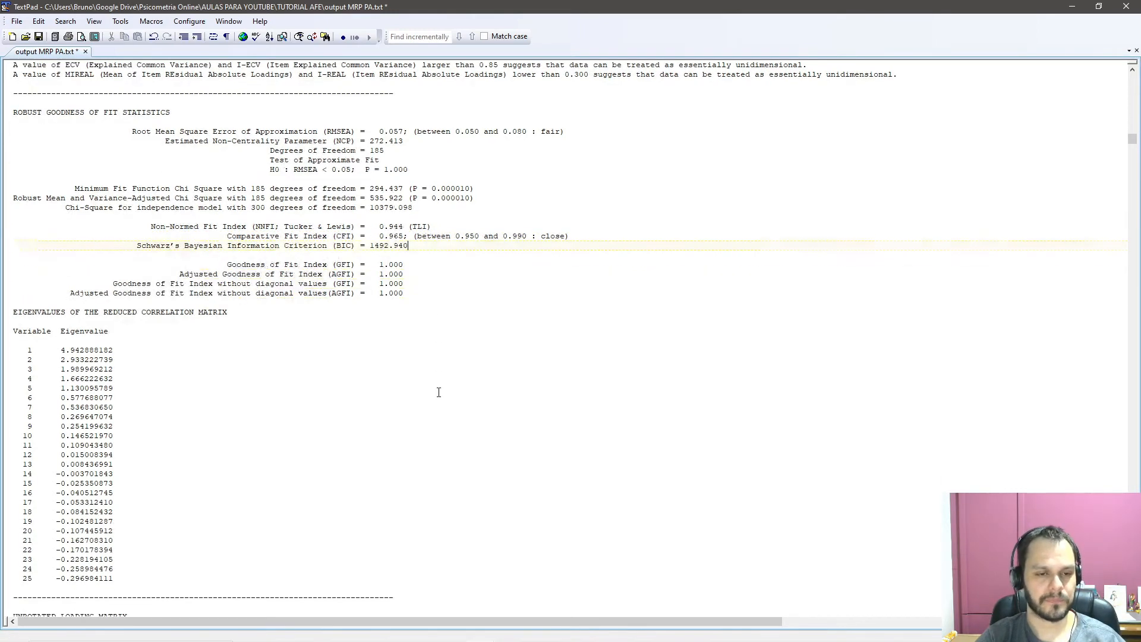
pyautogui.scroll(-8, 438, 392)
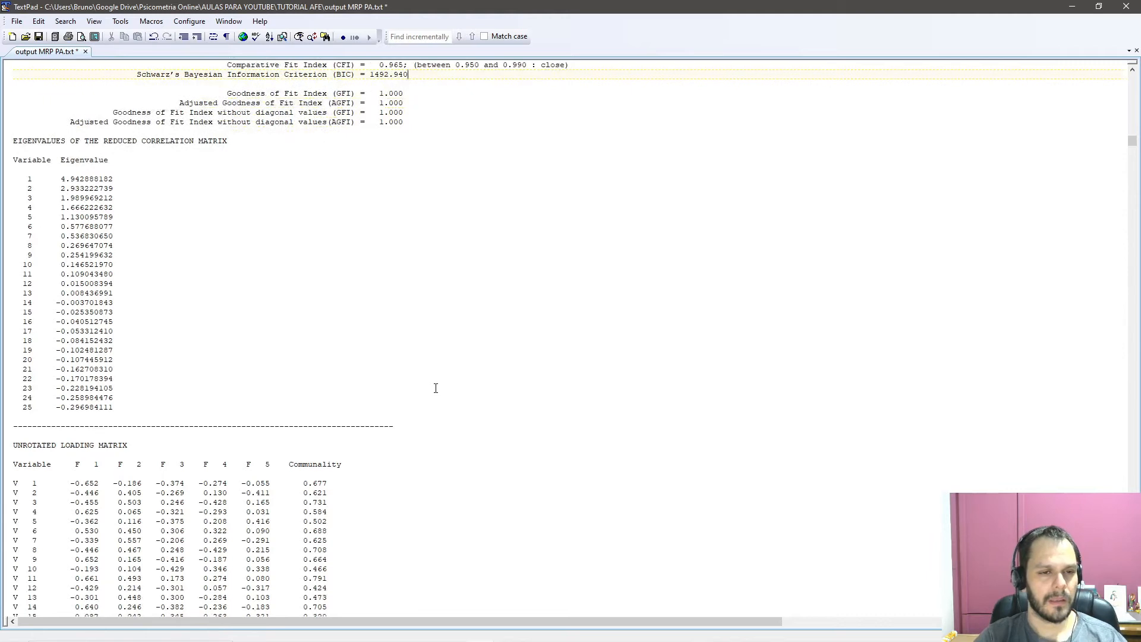
pyautogui.scroll(7, 435, 388)
pyautogui.scroll(-9, 420, 369)
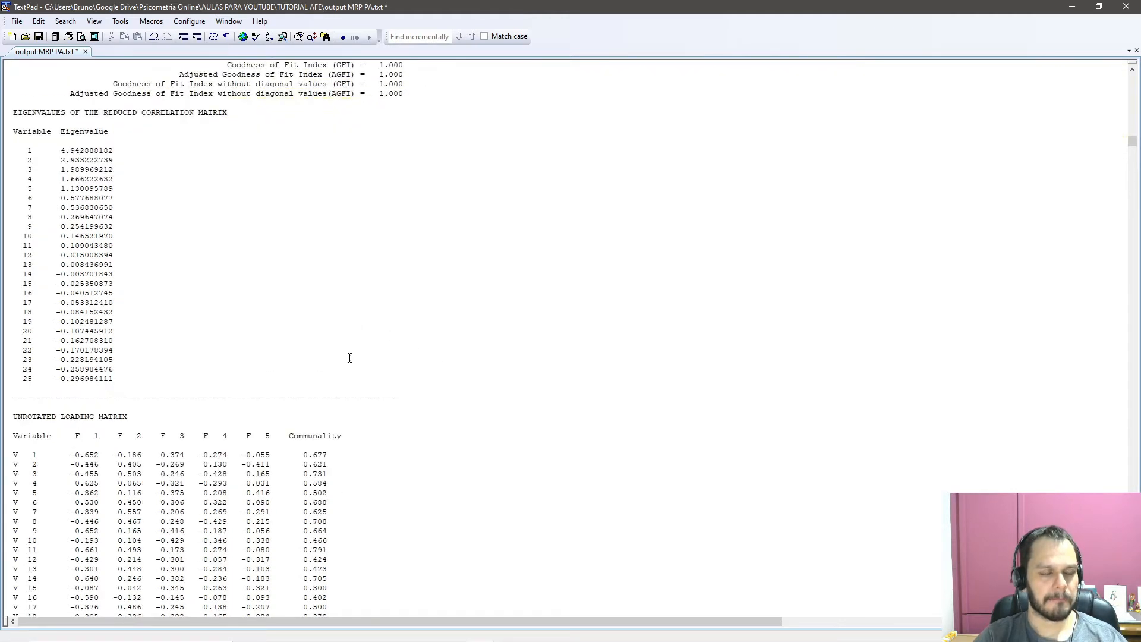
pyautogui.scroll(3, 222, 158)
pyautogui.scroll(-7, 209, 155)
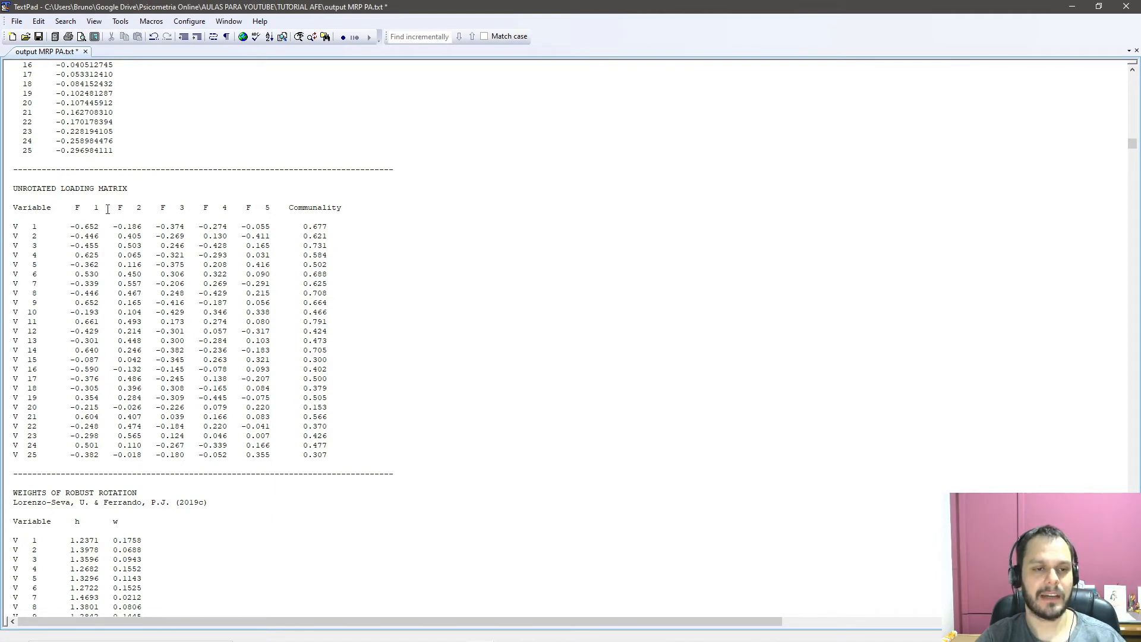
pyautogui.moveTo(139, 189); pyautogui.dragTo(12, 188)
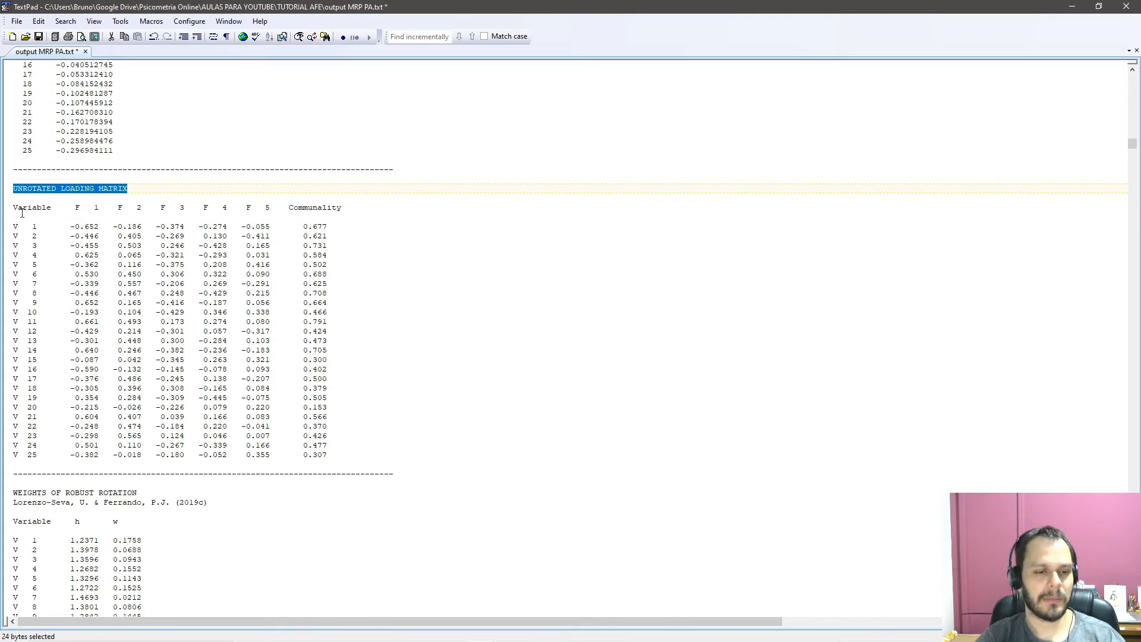
pyautogui.scroll(-2, 129, 297)
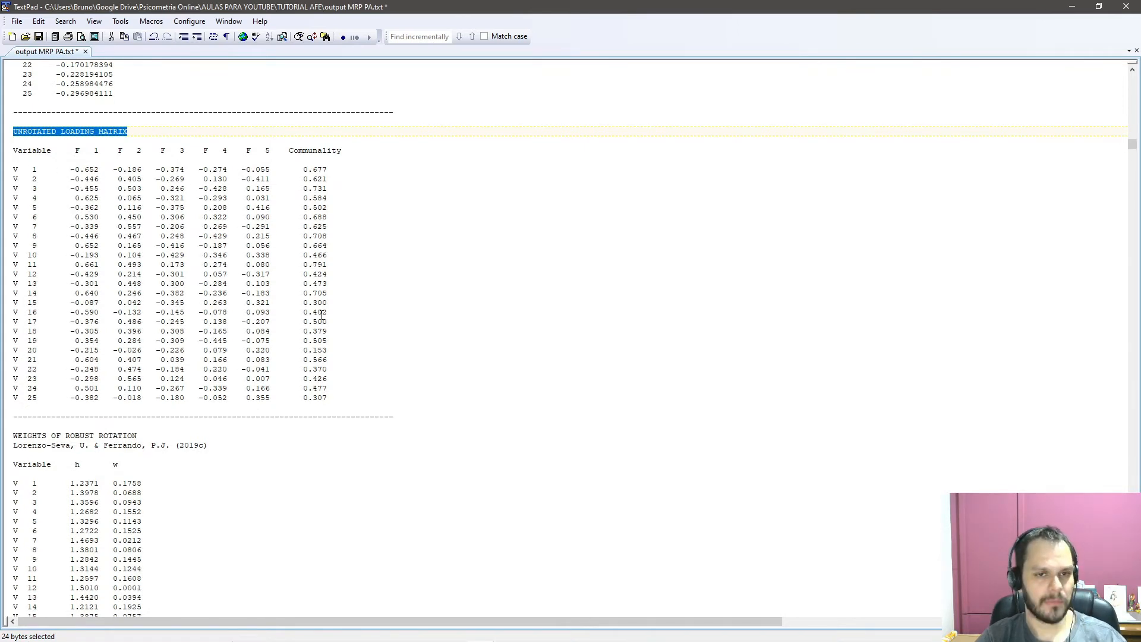
# Step: Examine the Weights of Robust Rotation table, including its h and w columns and the source citation
pyautogui.scroll(-8, 320, 313)
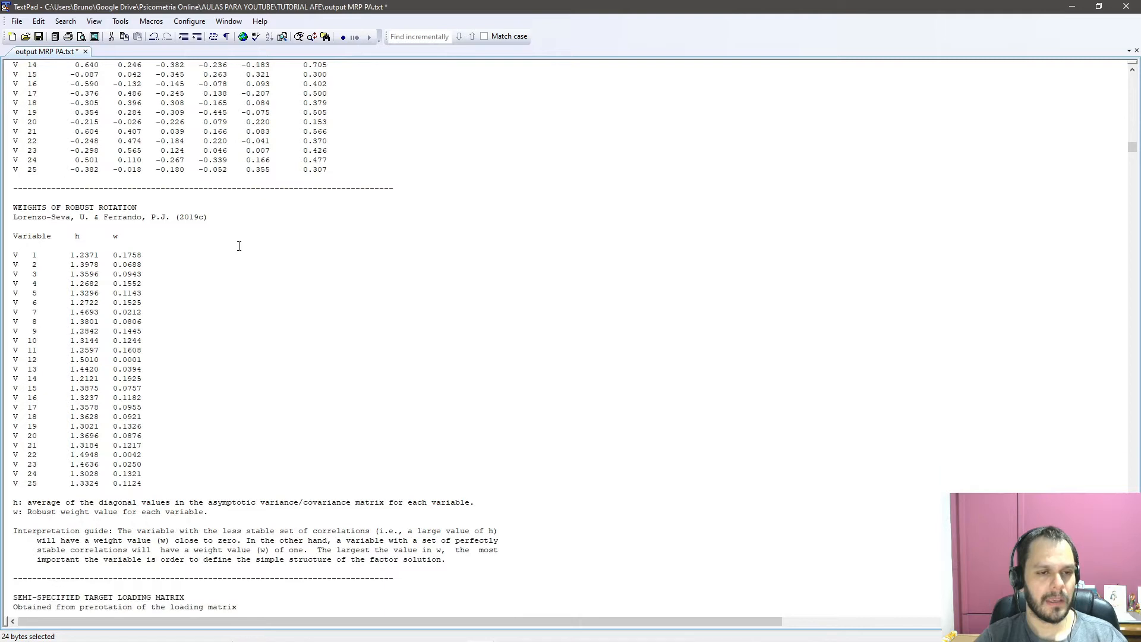
pyautogui.scroll(-4, 239, 246)
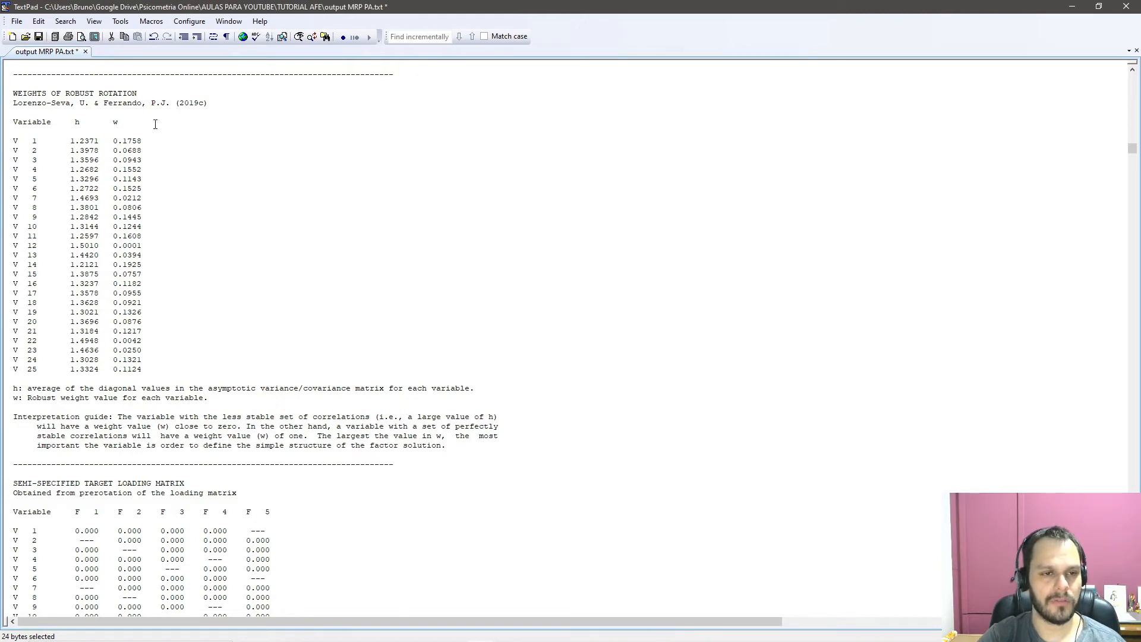
pyautogui.doubleClick(77, 122)
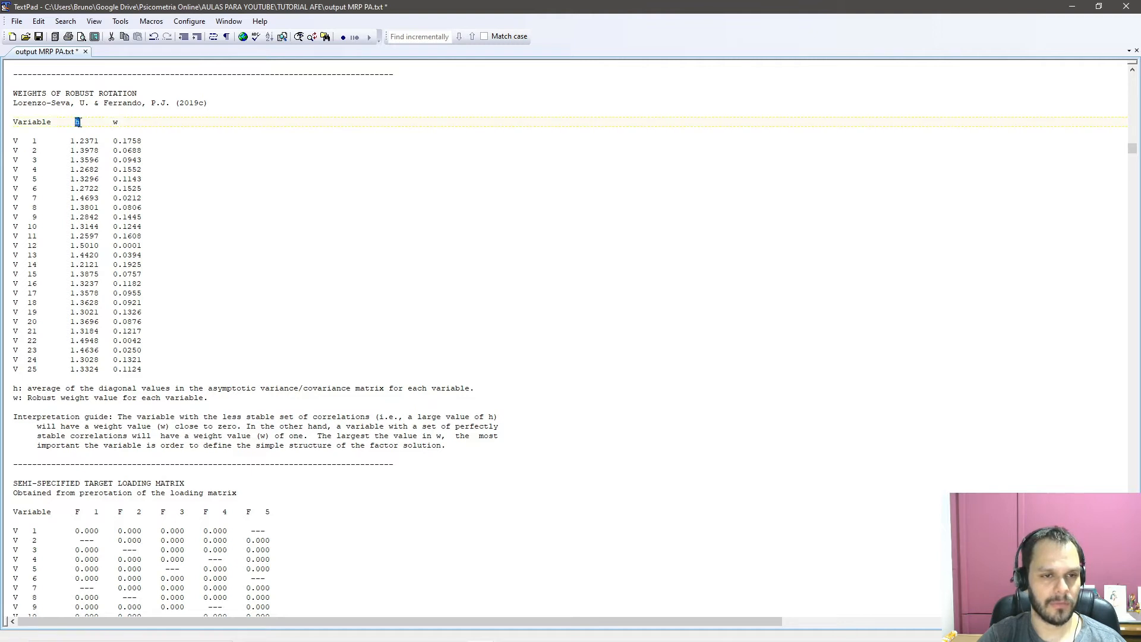
pyautogui.click(114, 122)
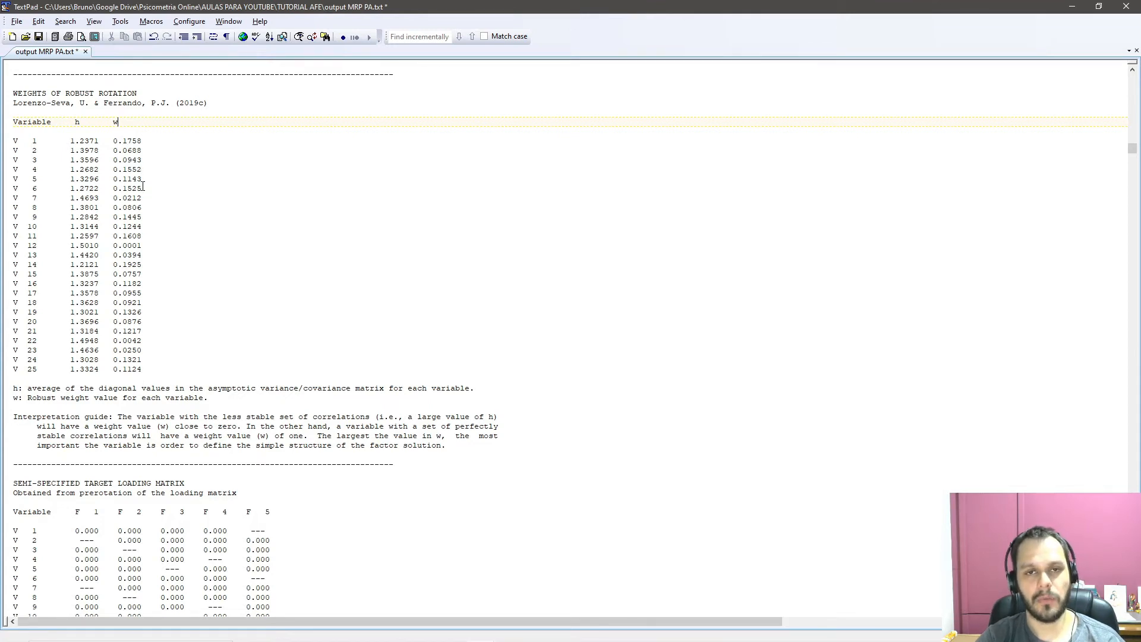
pyautogui.scroll(-3, 108, 256)
pyautogui.scroll(3, 117, 294)
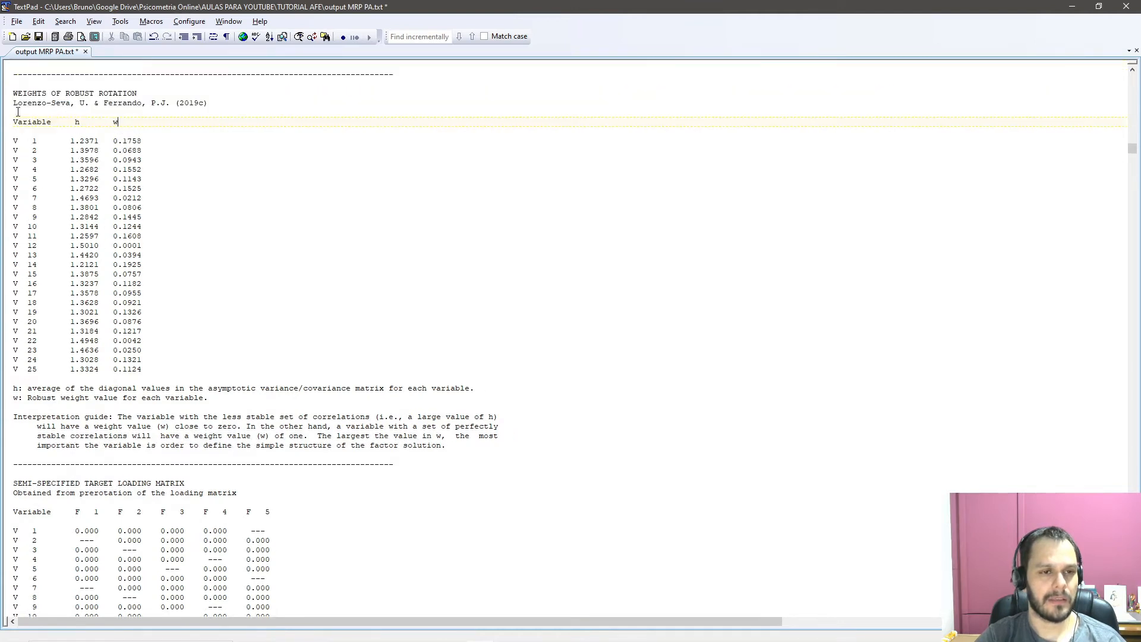
pyautogui.moveTo(13, 104); pyautogui.dragTo(216, 99)
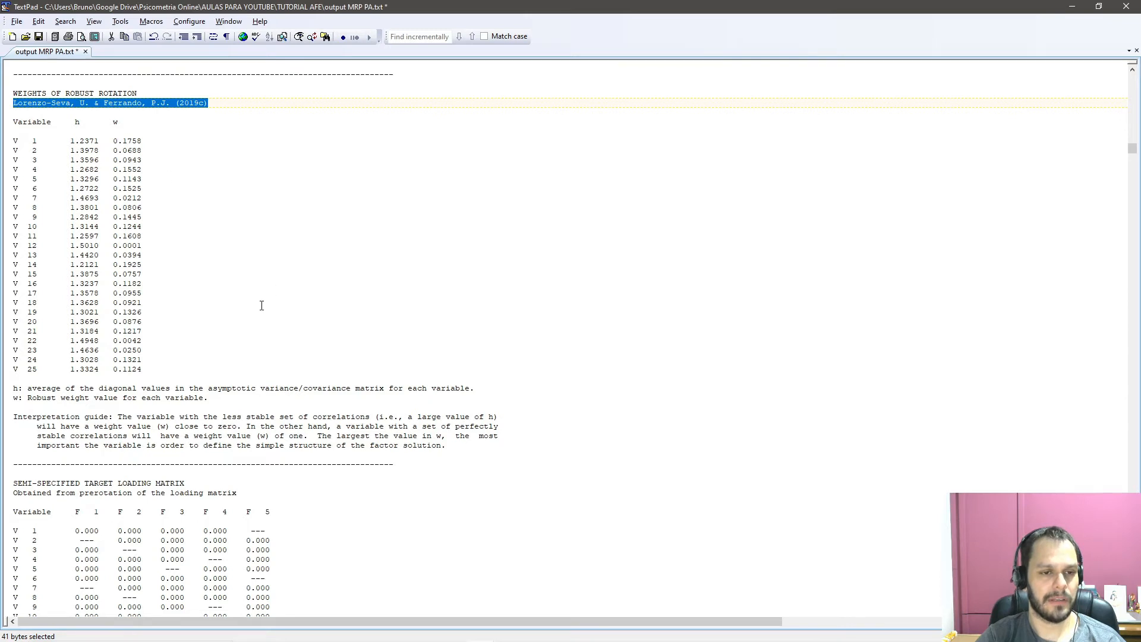
# Step: Pass the semi-specified target matrix and examine the full Rotated Loading Matrix of the 25 variables on five factors
pyautogui.scroll(-14, 262, 305)
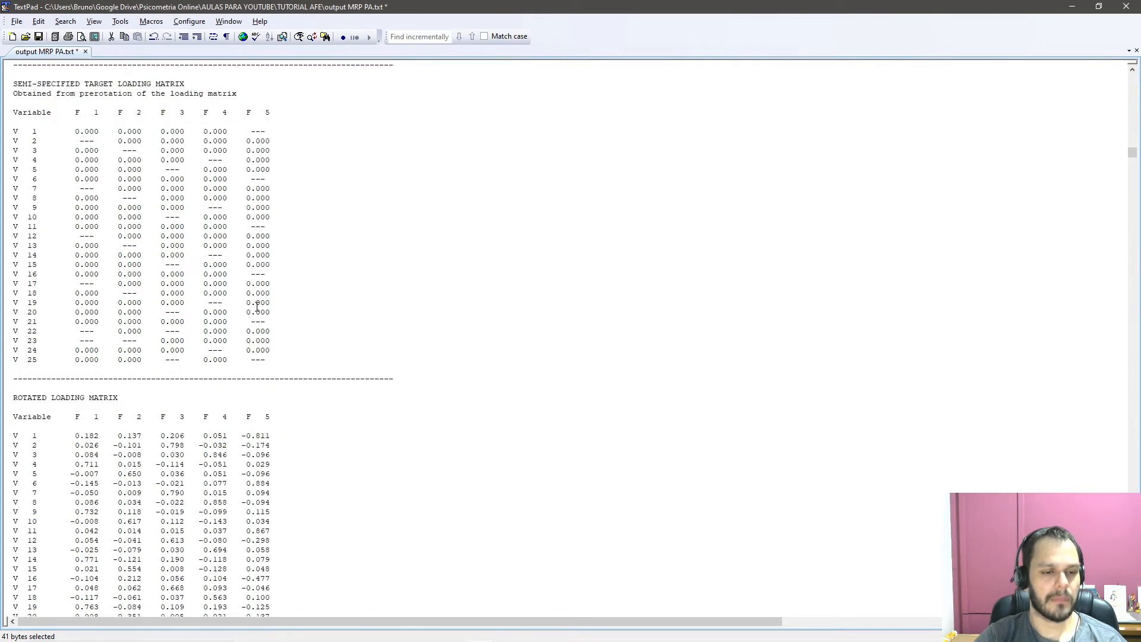
pyautogui.scroll(-7, 256, 305)
pyautogui.scroll(1, 277, 282)
pyautogui.click(280, 282)
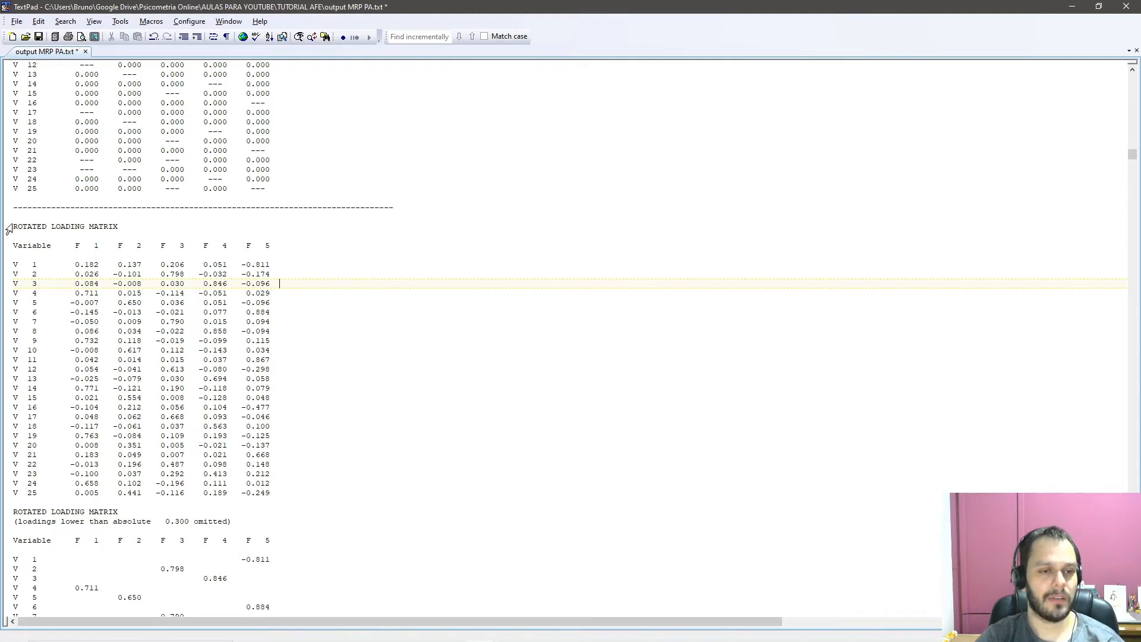
pyautogui.moveTo(8, 227); pyautogui.dragTo(94, 220)
pyautogui.click(94, 265)
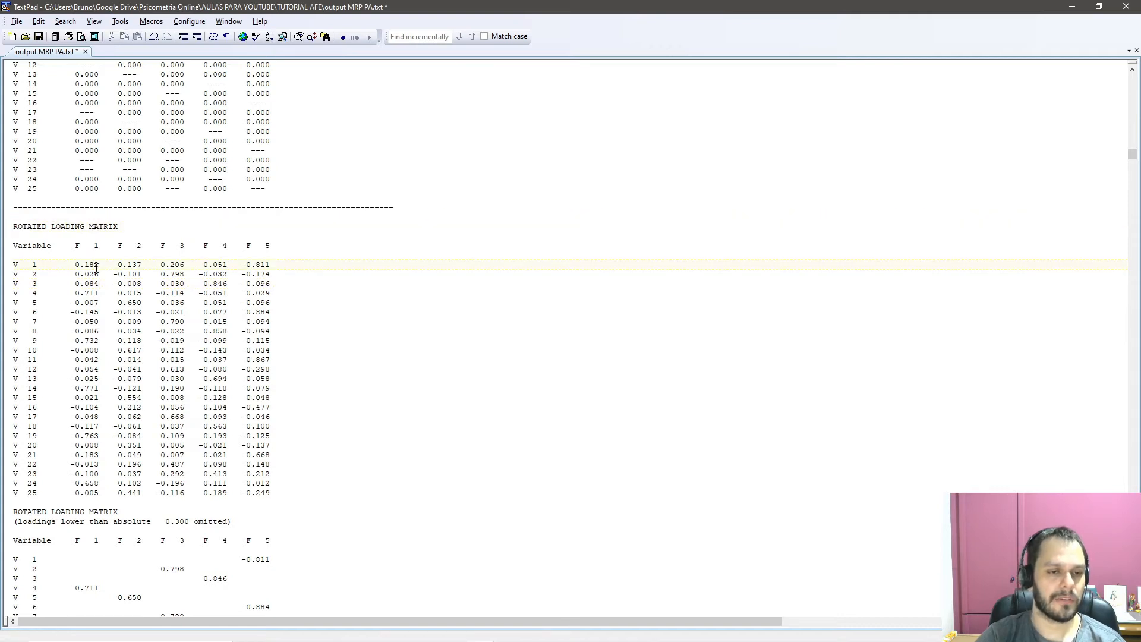
pyautogui.scroll(-2, 108, 256)
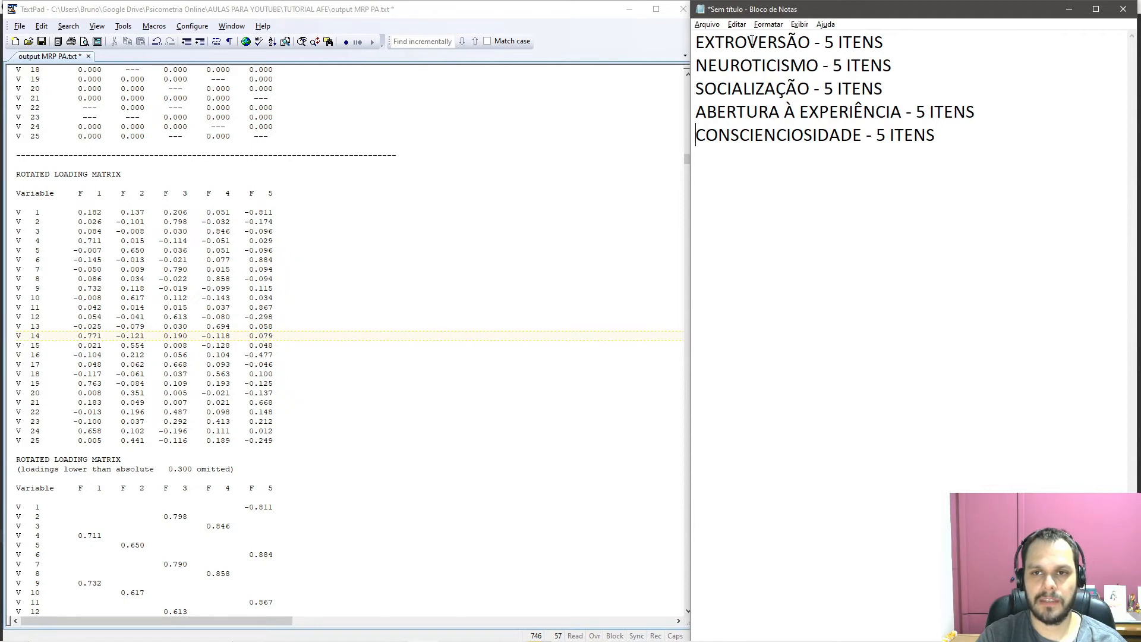
# Step: Switch to the Notepad notes and review the five expected personality factors and their number of items
pyautogui.moveTo(825, 42); pyautogui.dragTo(884, 42)
pyautogui.moveTo(810, 44); pyautogui.dragTo(696, 45)
pyautogui.moveTo(892, 66); pyautogui.dragTo(730, 66)
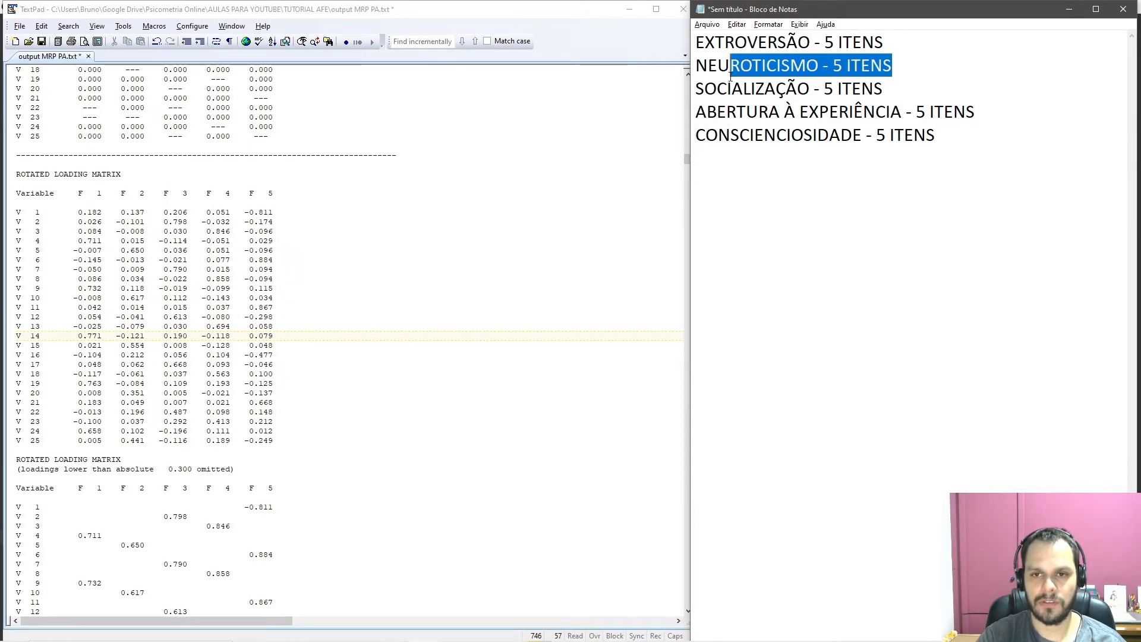
pyautogui.moveTo(894, 90); pyautogui.dragTo(705, 89)
pyautogui.moveTo(969, 112); pyautogui.dragTo(693, 114)
pyautogui.moveTo(931, 135); pyautogui.dragTo(688, 132)
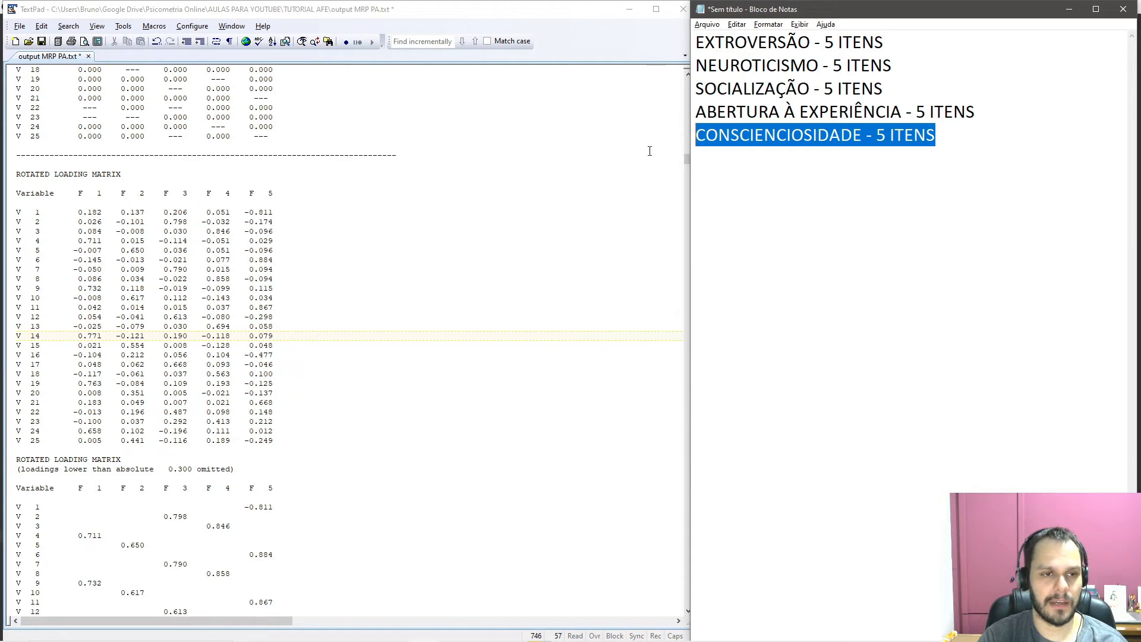
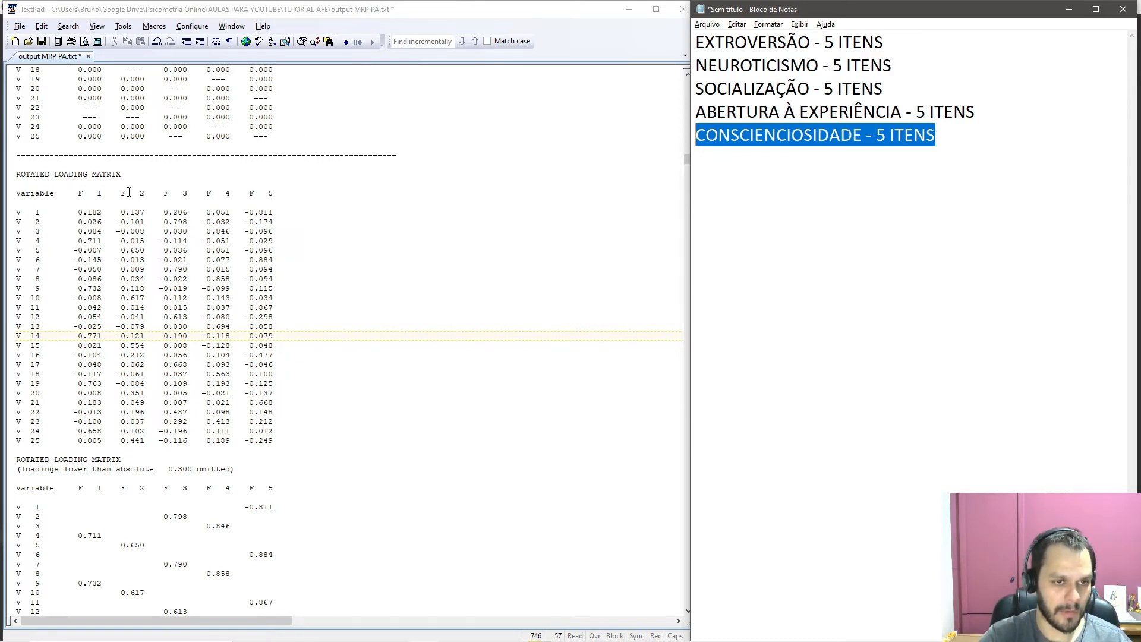
# Step: Maximize the output window and check the omission cutoff stated for the reduced Rotated Loading Matrix
pyautogui.scroll(-1, 161, 202)
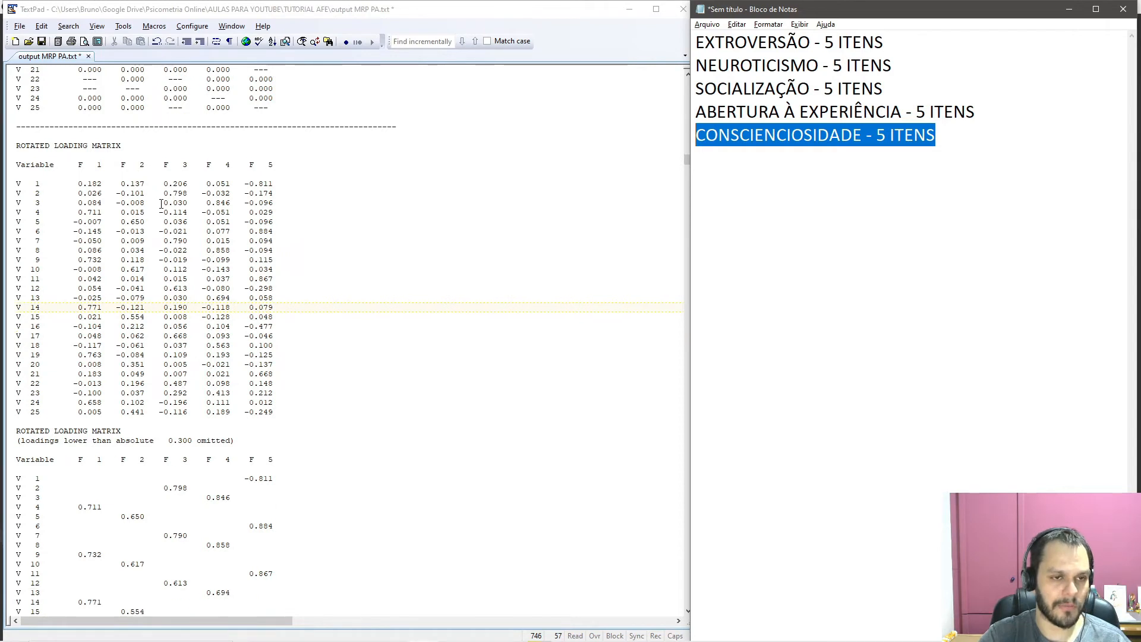
pyautogui.scroll(-3, 161, 204)
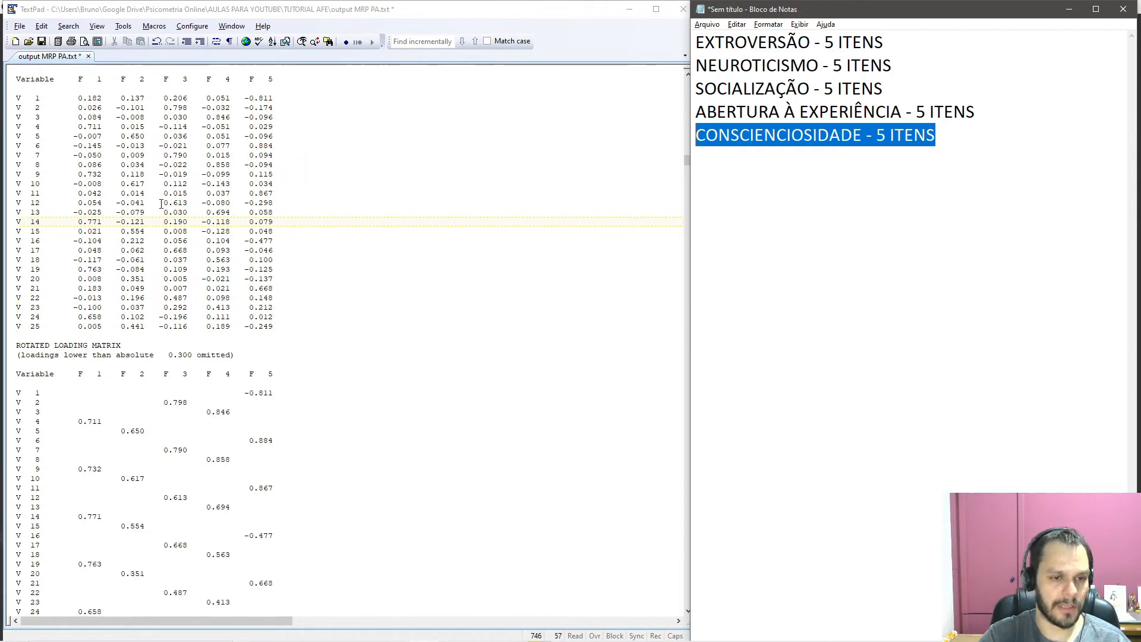
pyautogui.click(656, 9)
pyautogui.scroll(-4, 167, 328)
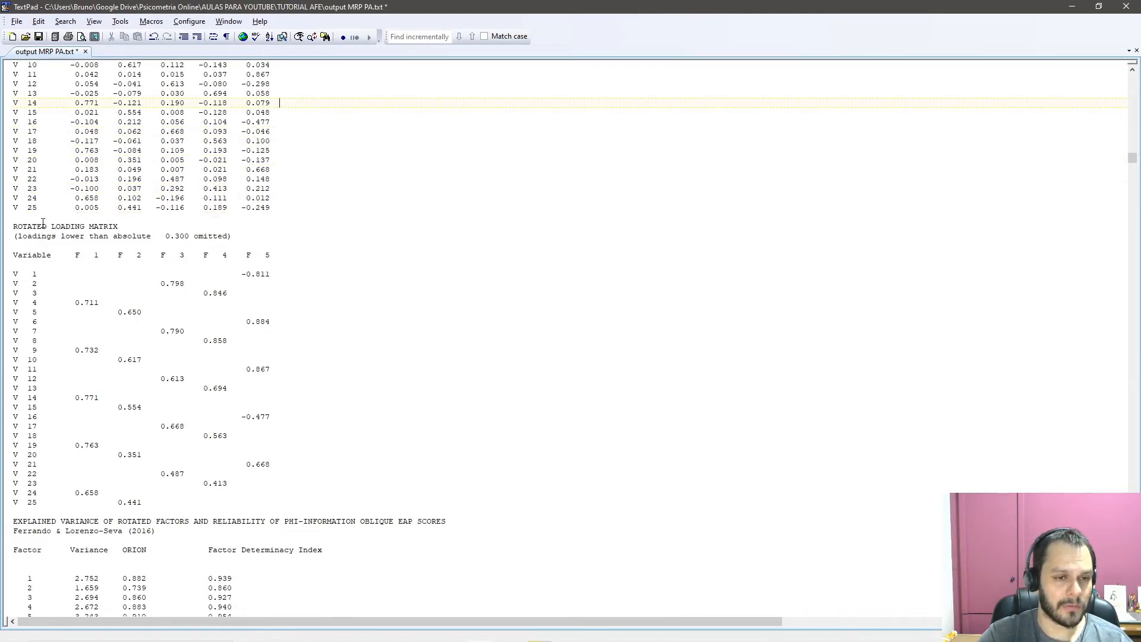
pyautogui.moveTo(166, 236); pyautogui.dragTo(195, 239)
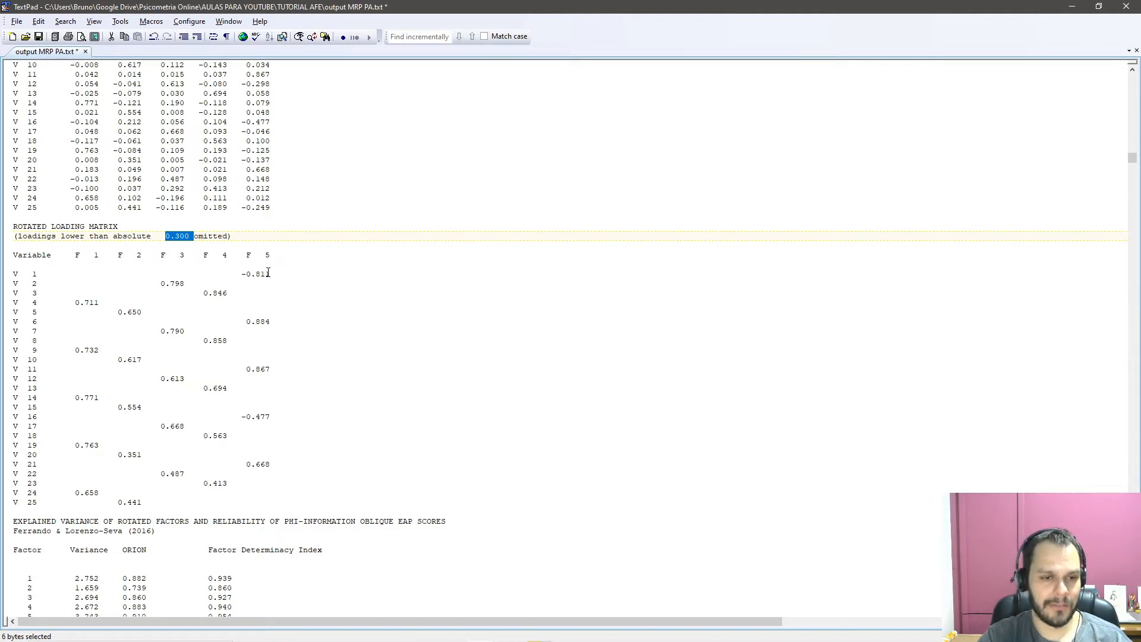
# Step: Examine the factor 5 loadings of variables 1, 6, 11, 16 and 21 in the reduced Rotated Loading Matrix
pyautogui.moveTo(275, 274); pyautogui.dragTo(240, 274)
pyautogui.moveTo(272, 321); pyautogui.dragTo(246, 321)
pyautogui.moveTo(273, 368); pyautogui.dragTo(245, 368)
pyautogui.click(274, 417)
pyautogui.moveTo(274, 417); pyautogui.dragTo(242, 417)
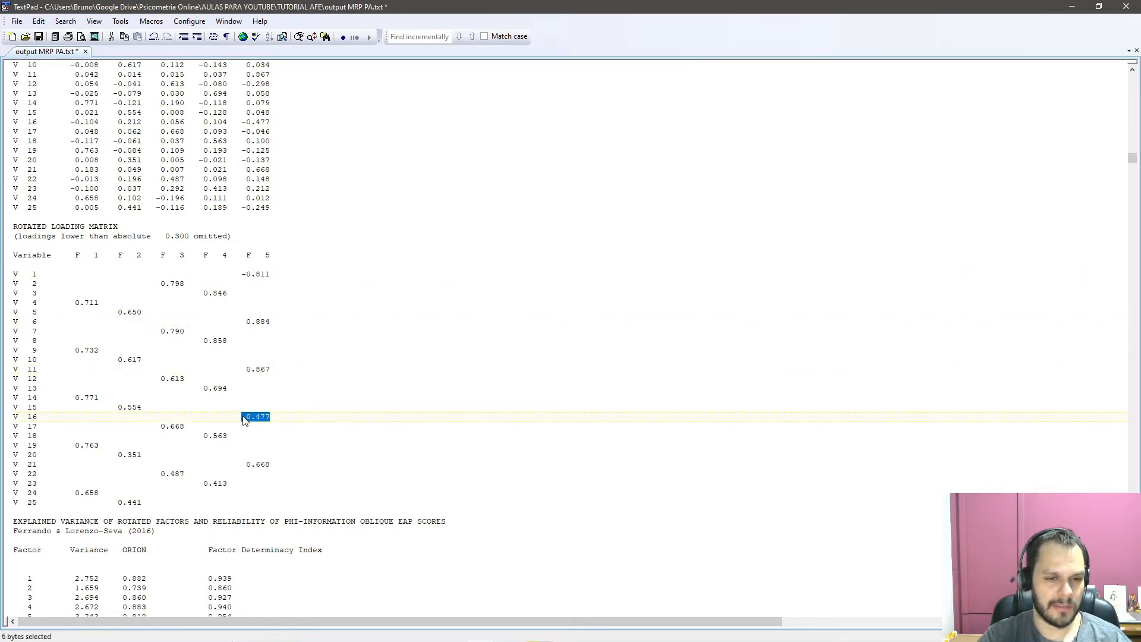
pyautogui.moveTo(273, 467); pyautogui.dragTo(245, 465)
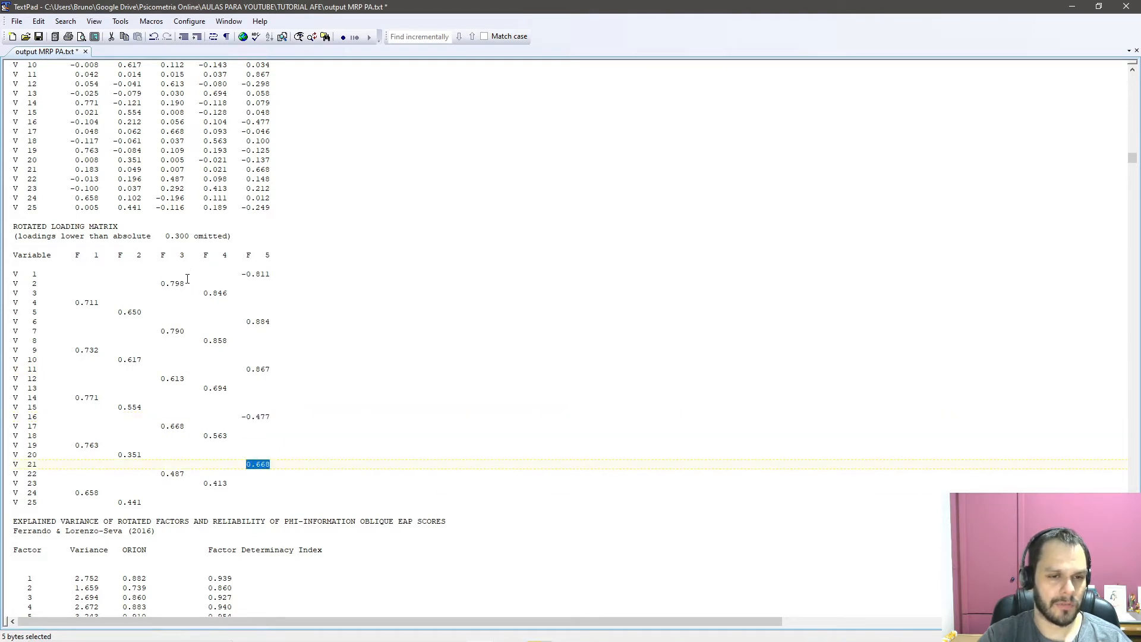
# Step: Examine the factor 3 loadings of variables 2, 7, 12, 17 and 22 in the reduced Rotated Loading Matrix
pyautogui.moveTo(185, 284); pyautogui.dragTo(156, 284)
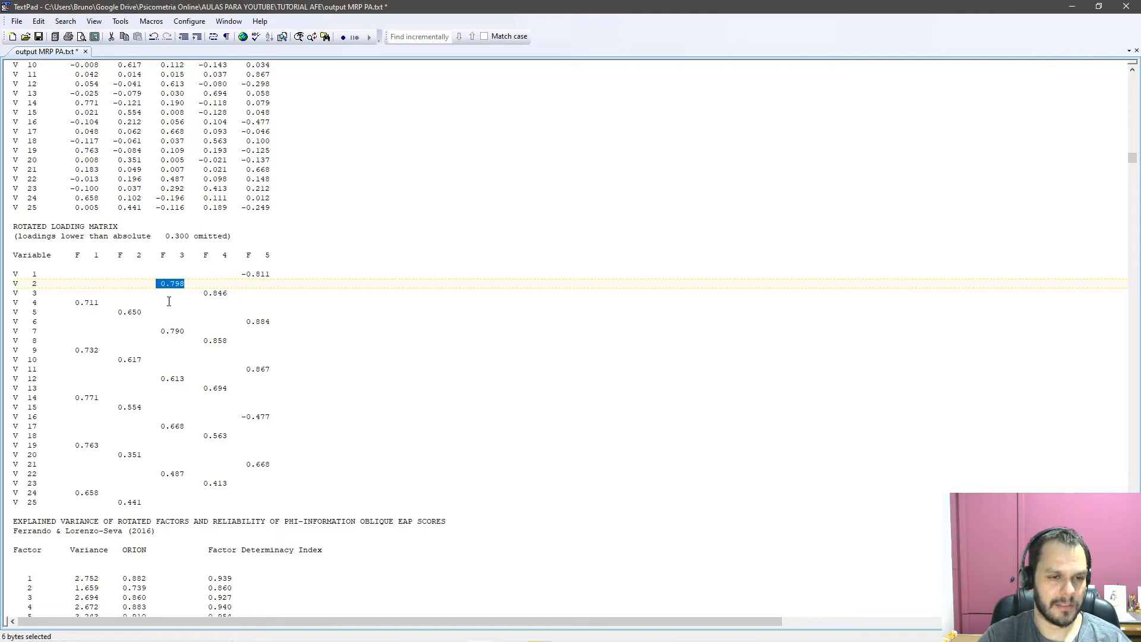
pyautogui.click(184, 336)
pyautogui.moveTo(184, 336); pyautogui.dragTo(155, 332)
pyautogui.moveTo(185, 378); pyautogui.dragTo(156, 379)
pyautogui.moveTo(185, 426); pyautogui.dragTo(146, 426)
pyautogui.moveTo(187, 473); pyautogui.dragTo(158, 473)
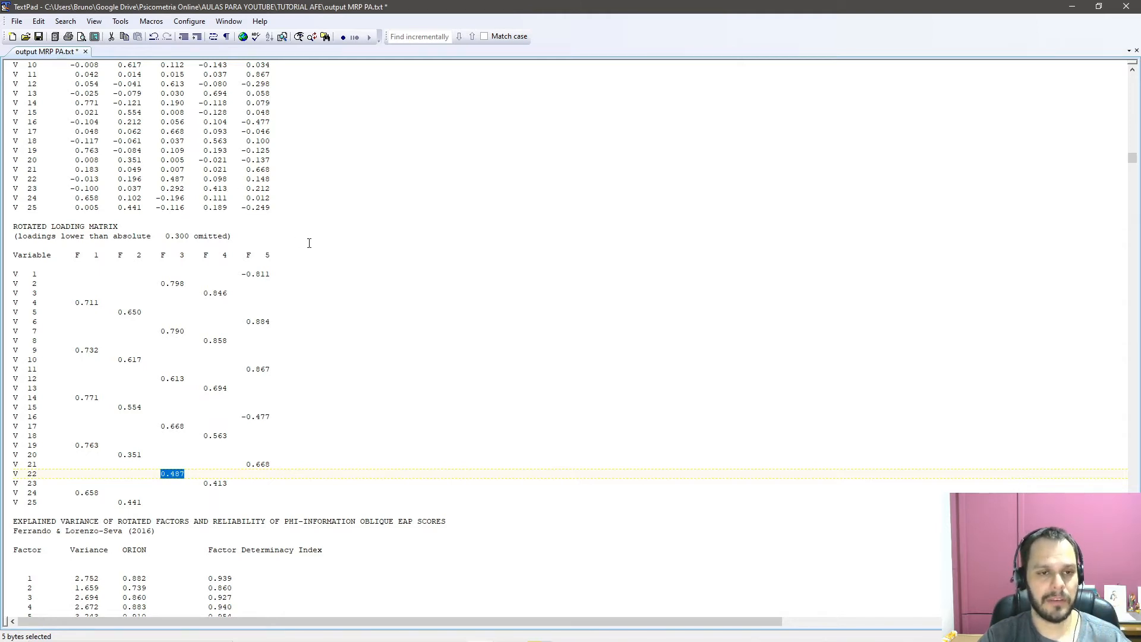
# Step: Compare the full Rotated Loading Matrix with the reduced version that omits low loadings
pyautogui.scroll(7, 293, 267)
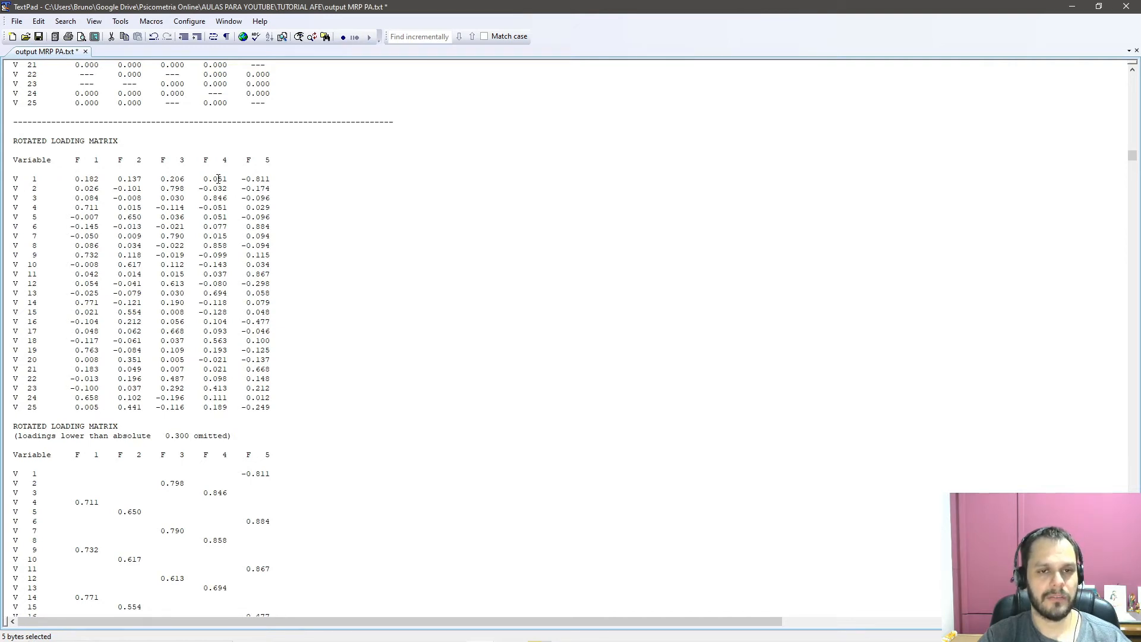
pyautogui.scroll(-6, 136, 184)
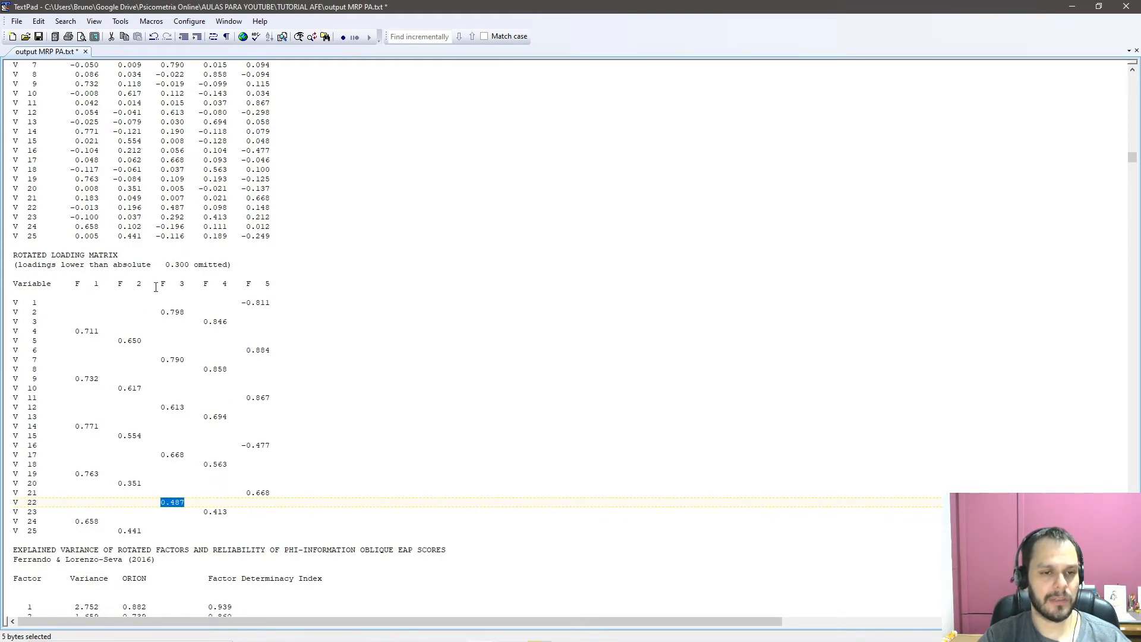
pyautogui.scroll(3, 83, 300)
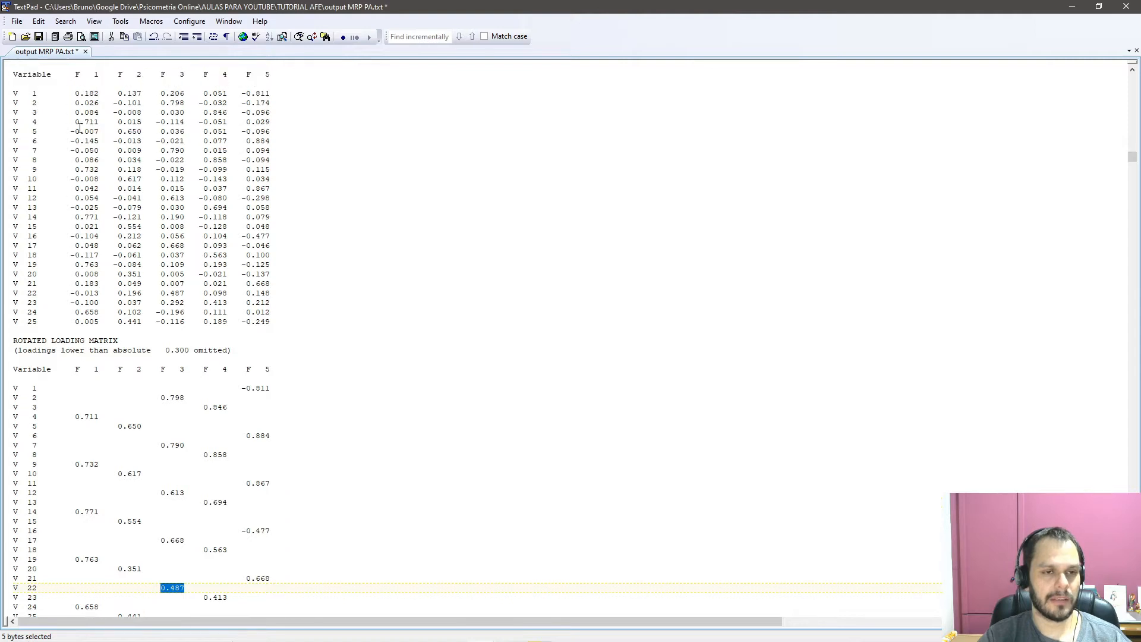
pyautogui.scroll(-7, 90, 155)
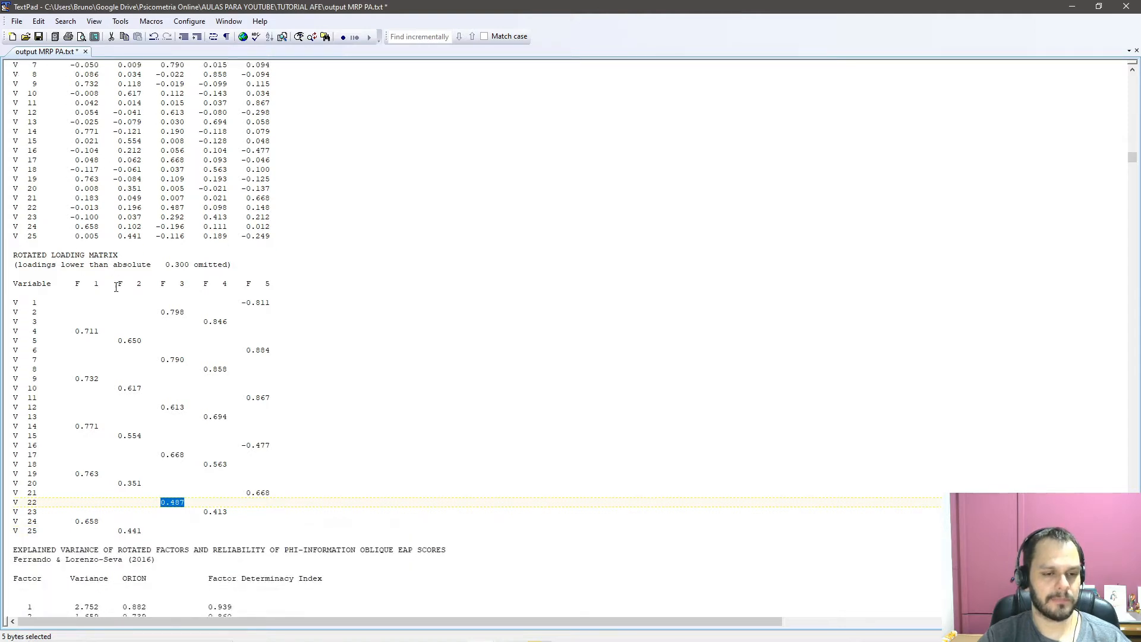
pyautogui.press('alt')
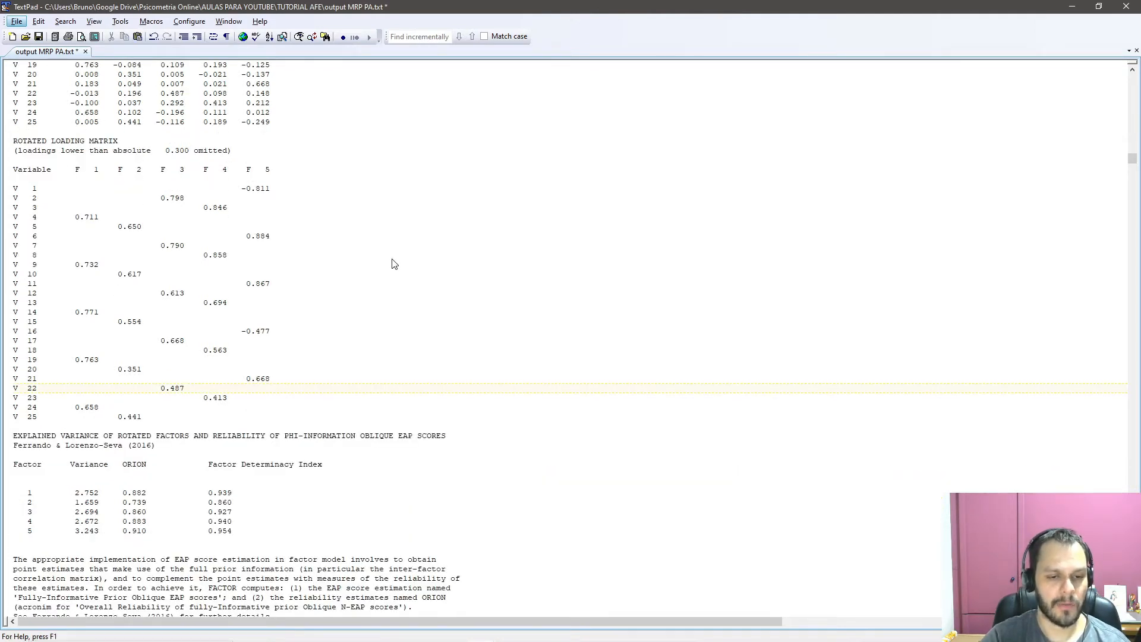
# Step: Locate the ORION reliability column in the explained variance table of the rotated factors
pyautogui.click(288, 493)
pyautogui.scroll(-1, 288, 493)
pyautogui.moveTo(122, 435); pyautogui.dragTo(147, 437)
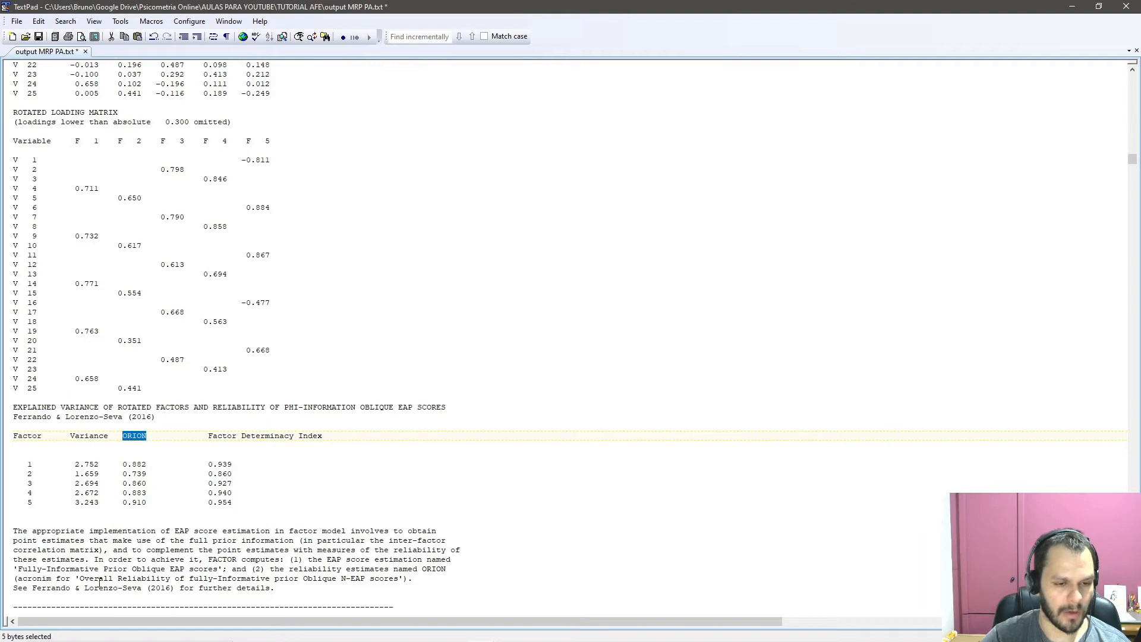
# Step: Read the expansion of the ORION acronym in the explanatory note and examine factor 2's ORION reliability estimate
pyautogui.click(80, 578)
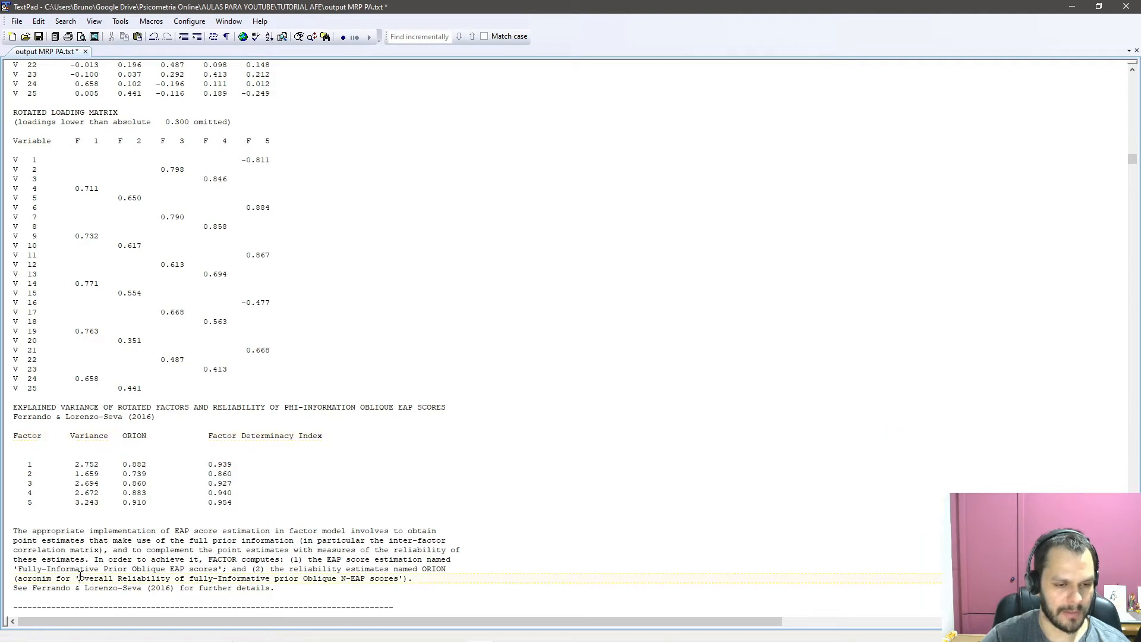
pyautogui.keyDown('shift'); pyautogui.click(403, 578); pyautogui.keyUp('shift')
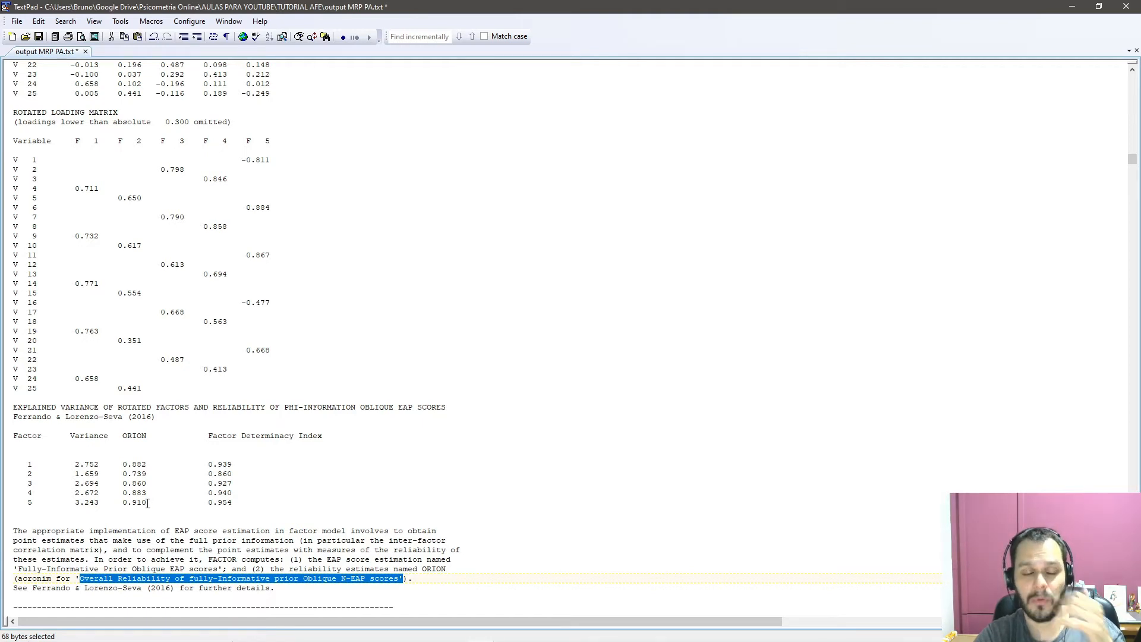
pyautogui.click(124, 474)
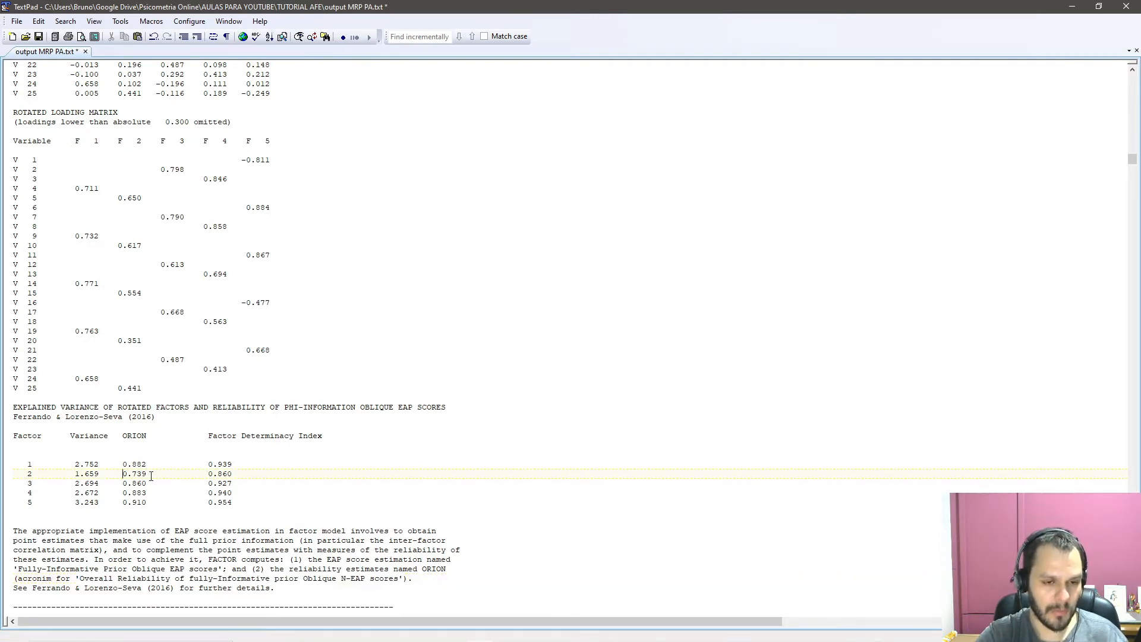
pyautogui.keyDown('shift'); pyautogui.click(152, 474); pyautogui.keyUp('shift')
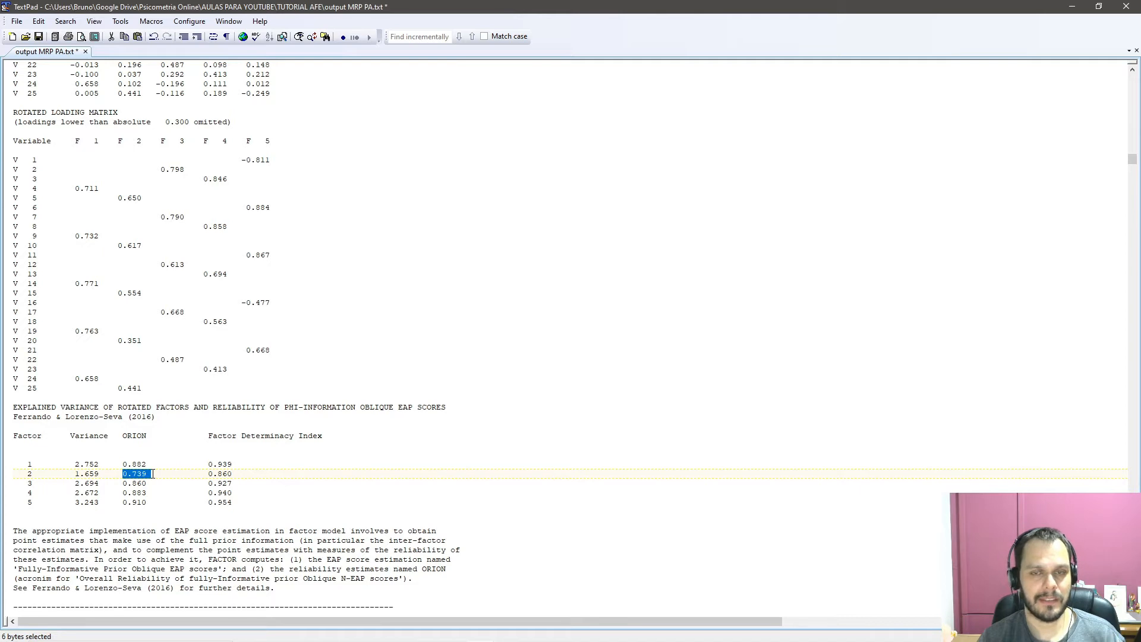
pyautogui.click(150, 501)
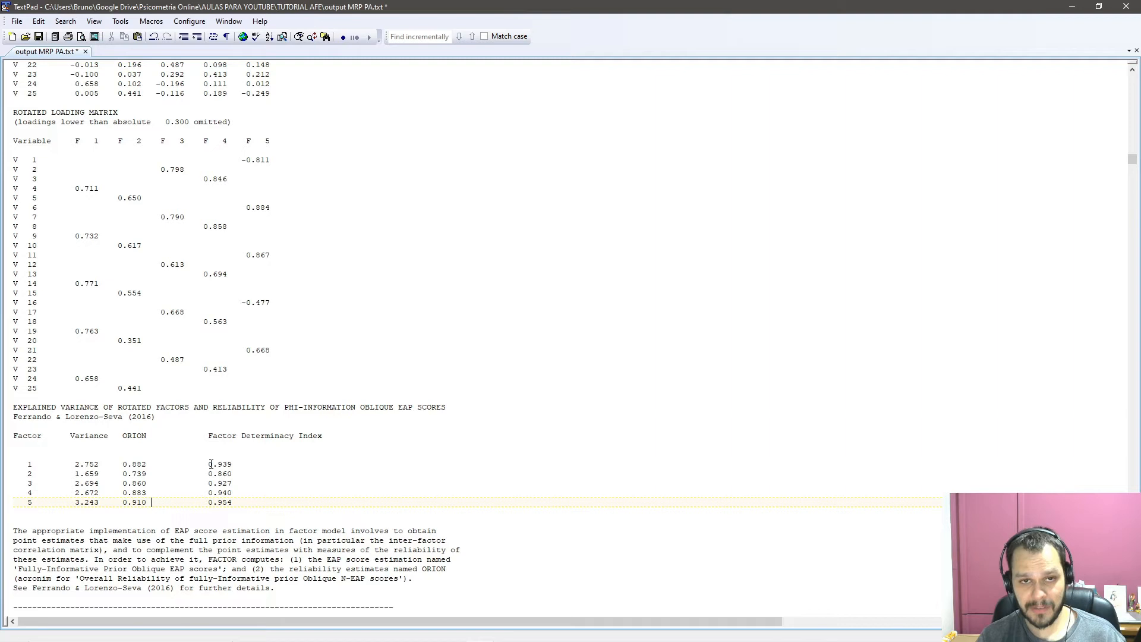
# Step: Examine the Factor Determinacy Index of the five rotated factors, focusing on the row for factor 2
pyautogui.moveTo(156, 417); pyautogui.dragTo(16, 418)
pyautogui.click(242, 475)
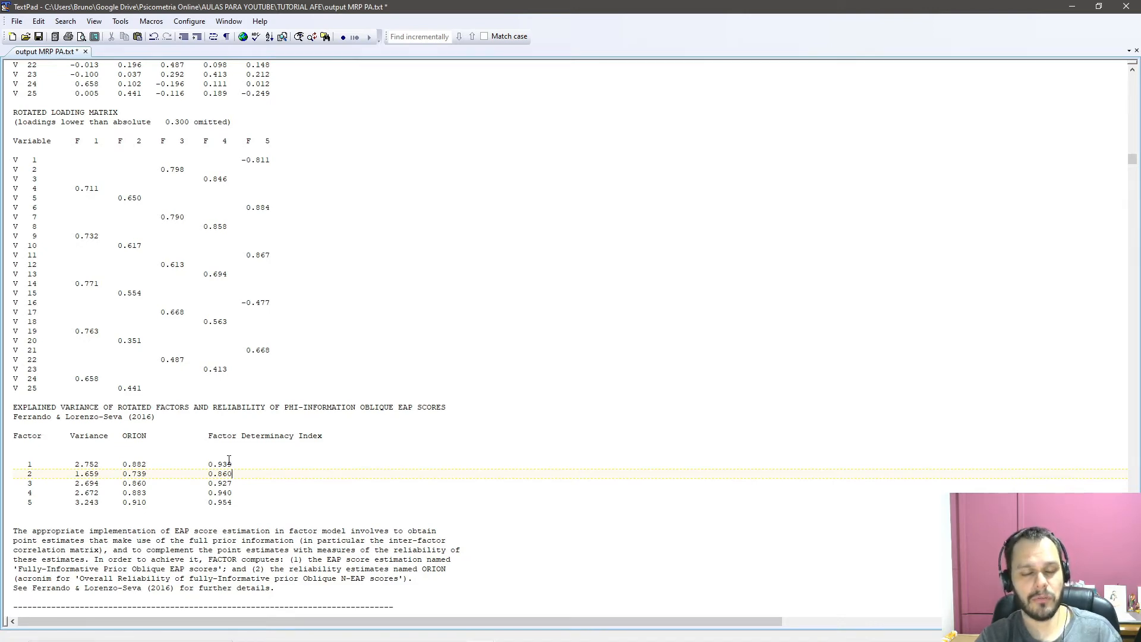
pyautogui.click(235, 494)
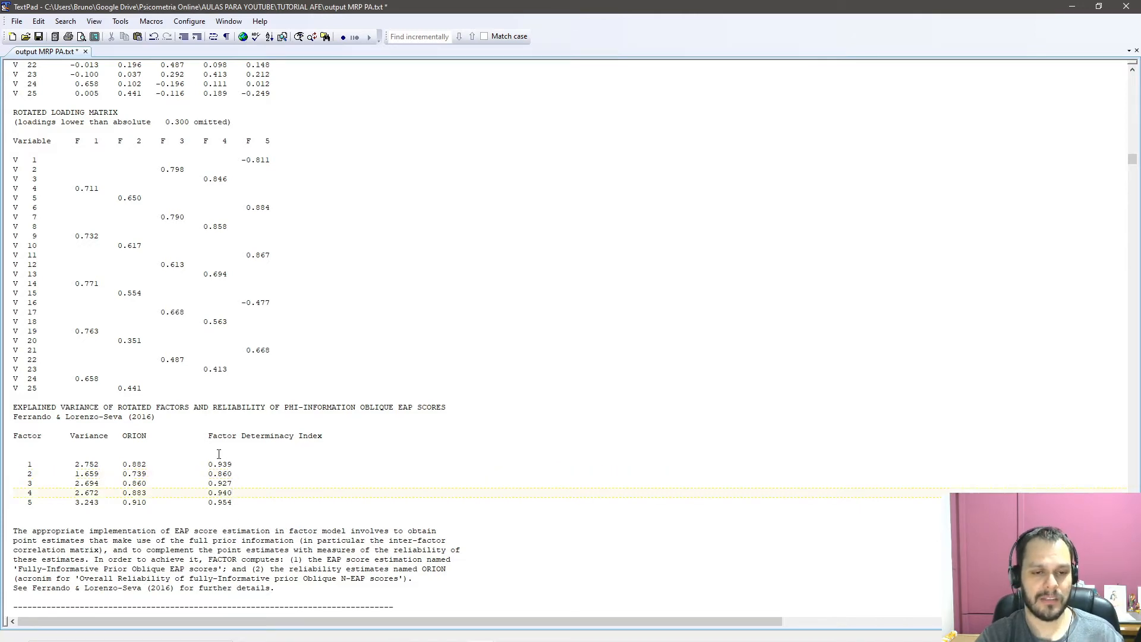
pyautogui.moveTo(208, 435); pyautogui.dragTo(252, 429)
pyautogui.click(234, 485)
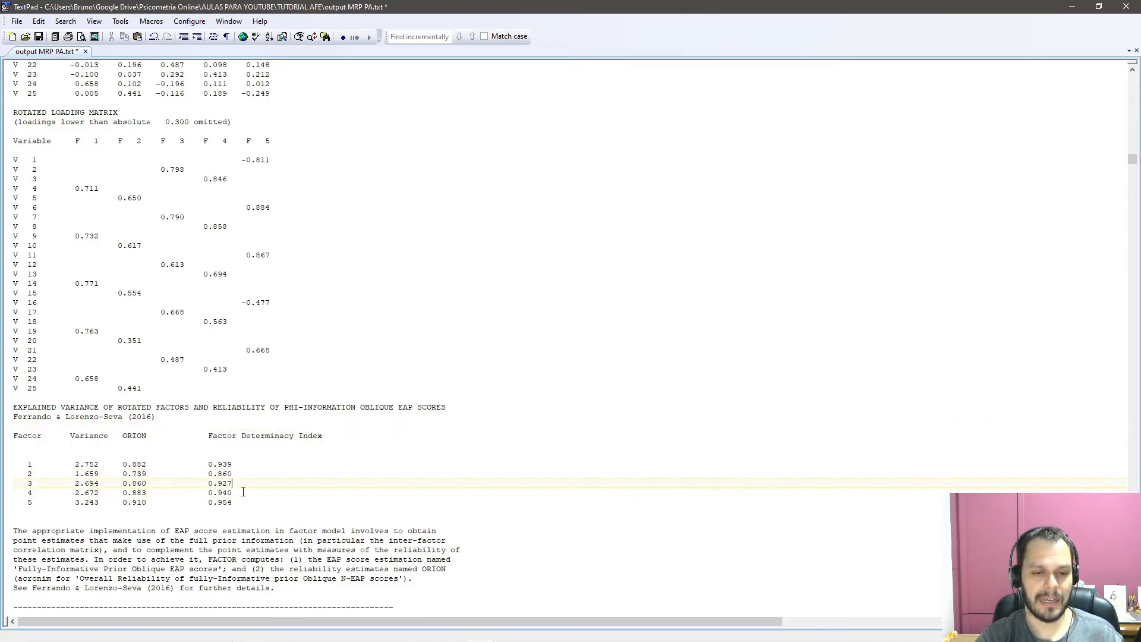
pyautogui.moveTo(233, 501)
pyautogui.mouseDown()
pyautogui.moveTo(231, 481)
pyautogui.moveTo(240, 501)
pyautogui.mouseUp()
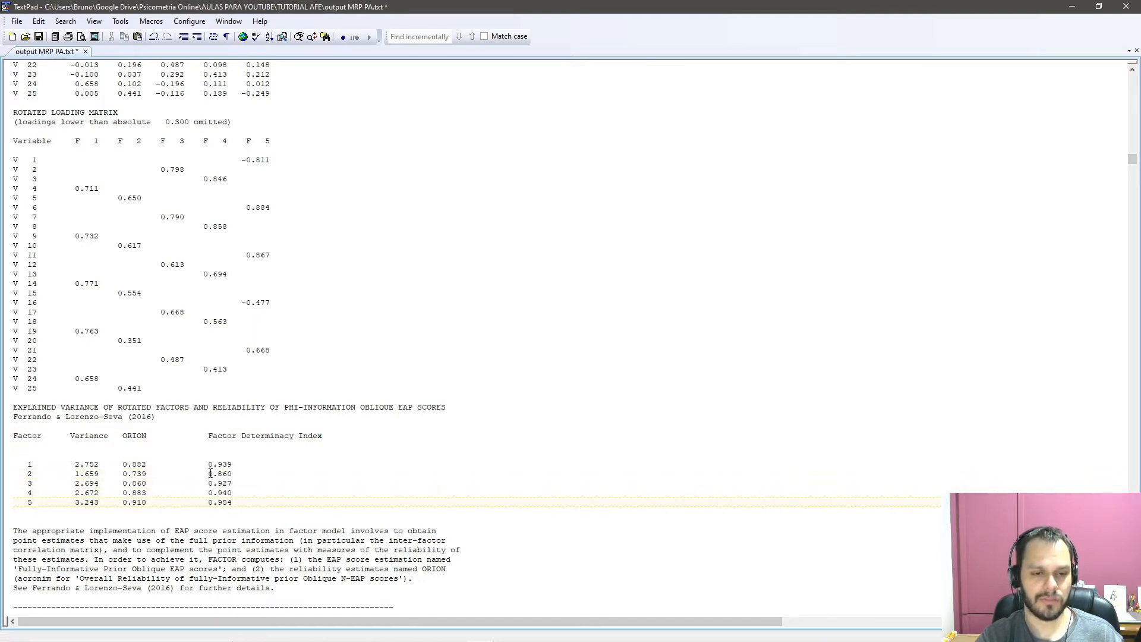
pyautogui.moveTo(22, 473); pyautogui.dragTo(247, 471)
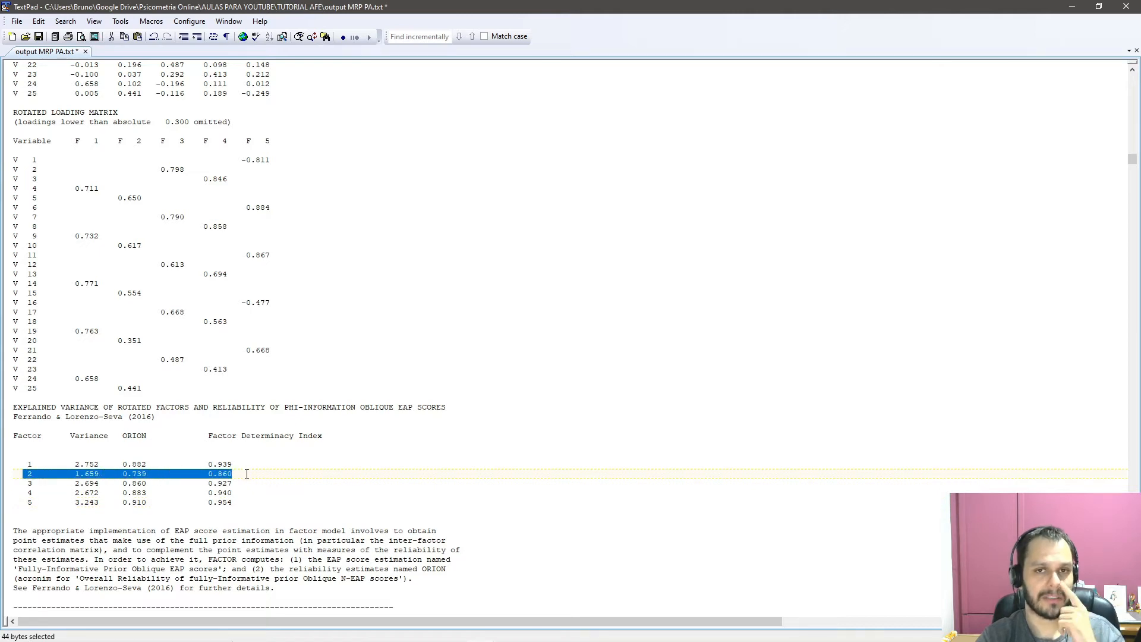
pyautogui.click(247, 473)
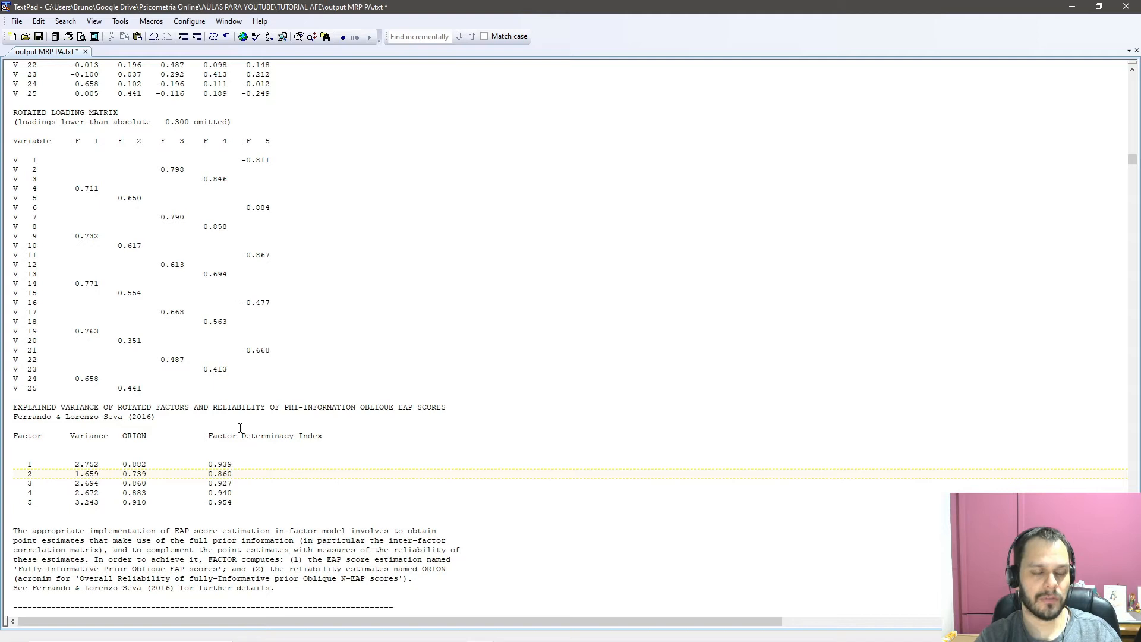
# Step: Switch to the browser to view the article on assessing the quality of factor solutions, and return to the TextPad output
pyautogui.hotkey('alt', 'Tab')
pyautogui.hotkey('alt', 'Tab')
pyautogui.hotkey('alt', 'Tab')
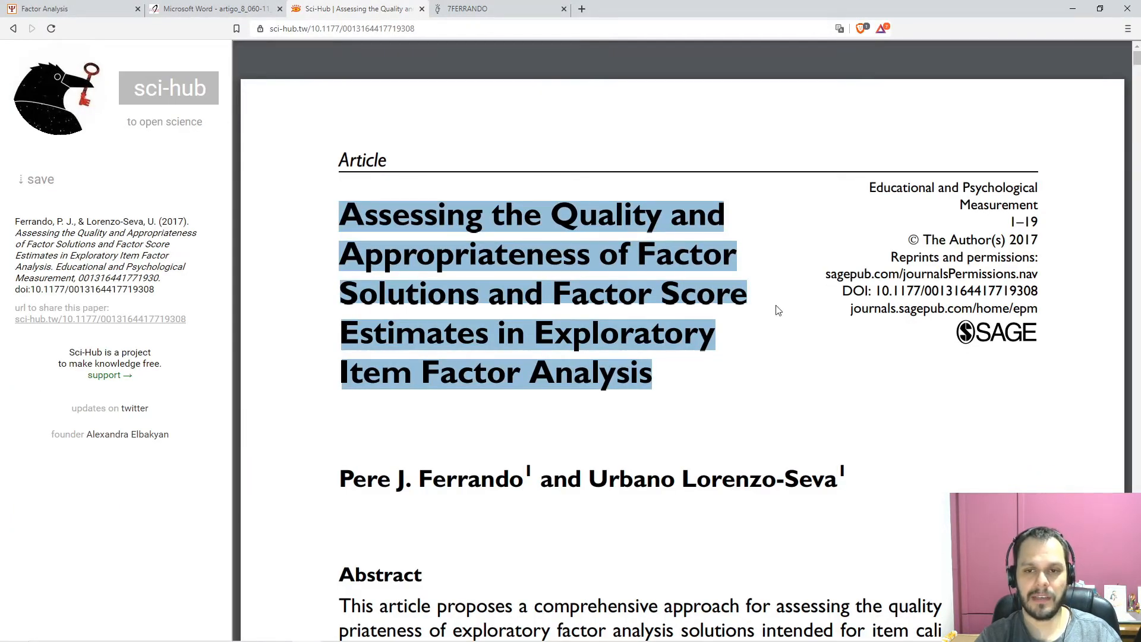
pyautogui.click(766, 374)
pyautogui.hotkey('alt', 'Tab')
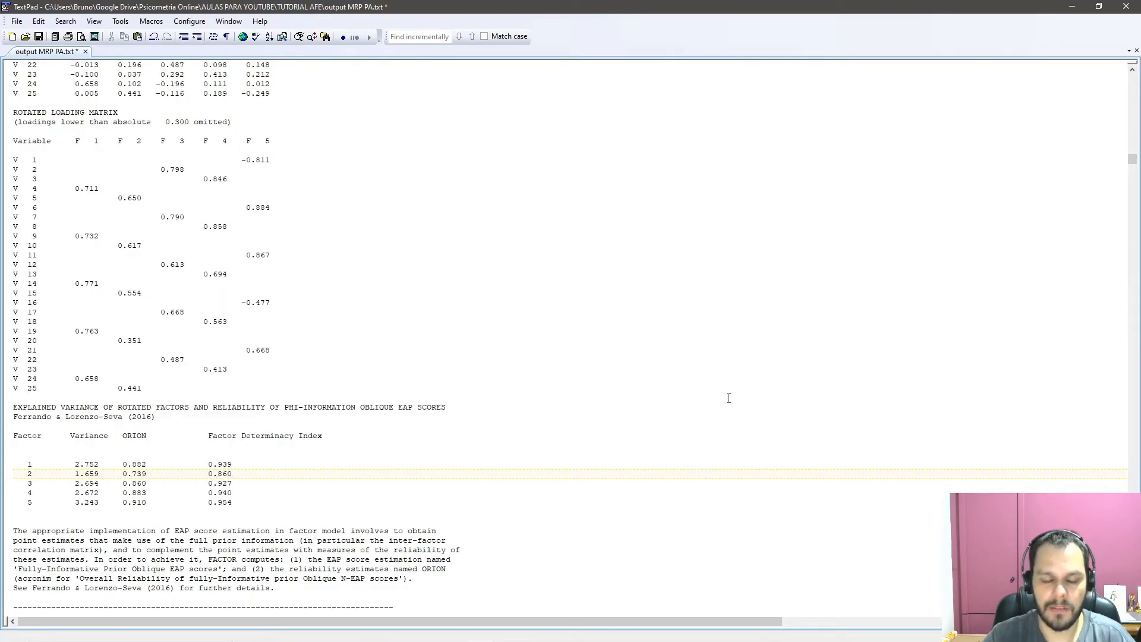
# Step: Review the Inter-Factors Correlation Matrix and the Structure Matrix that follow the explained variance table
pyautogui.scroll(-10, 729, 398)
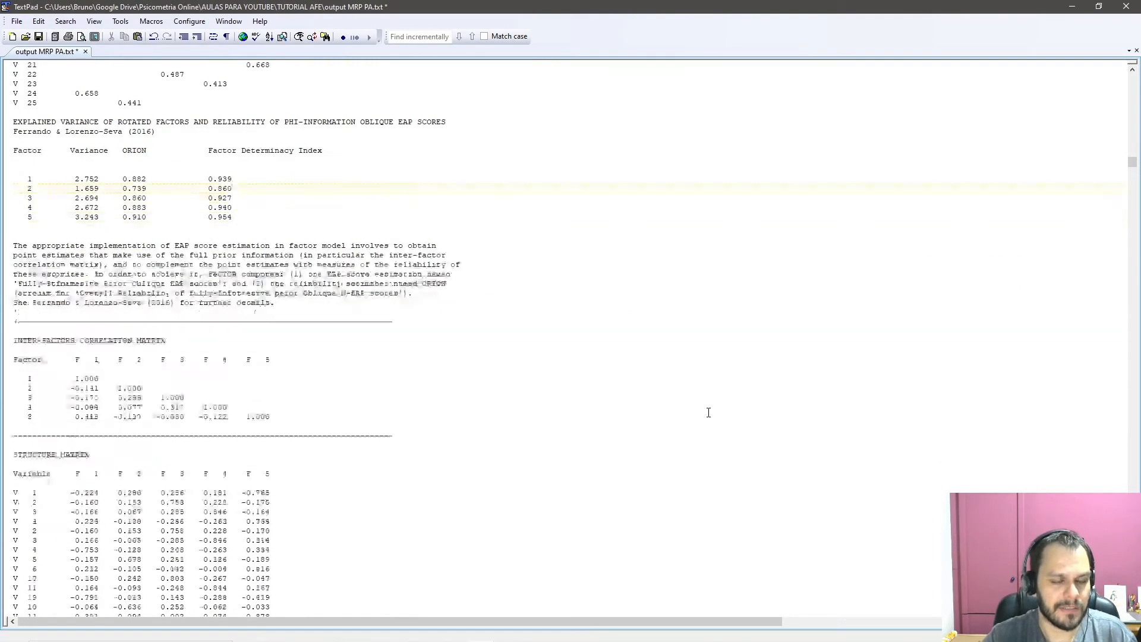
pyautogui.scroll(-2, 708, 412)
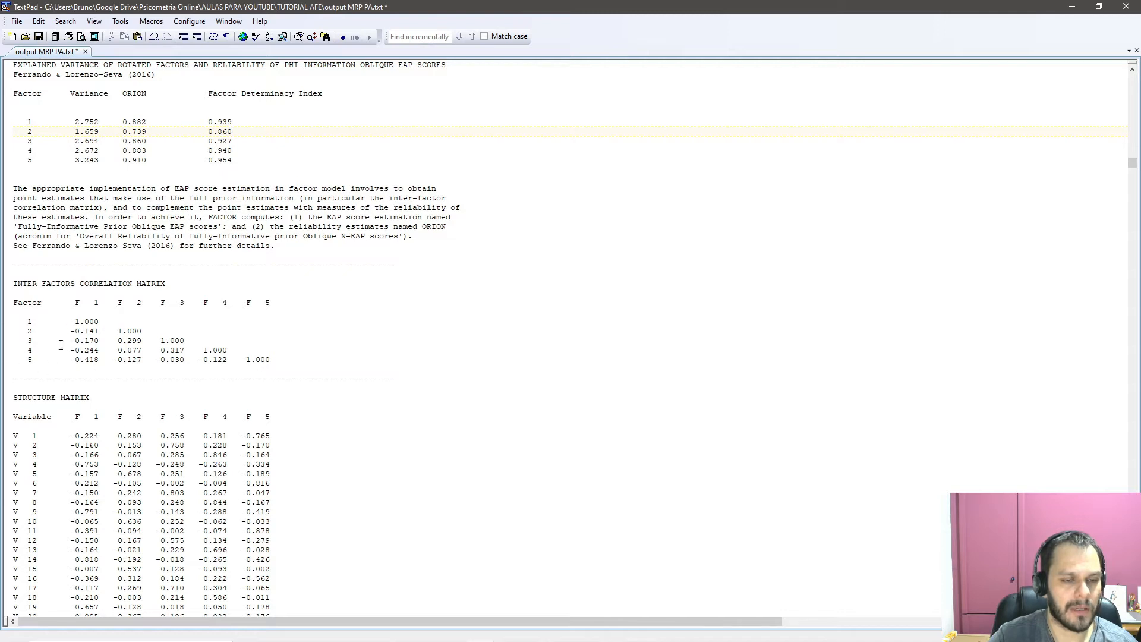
pyautogui.scroll(-7, 193, 370)
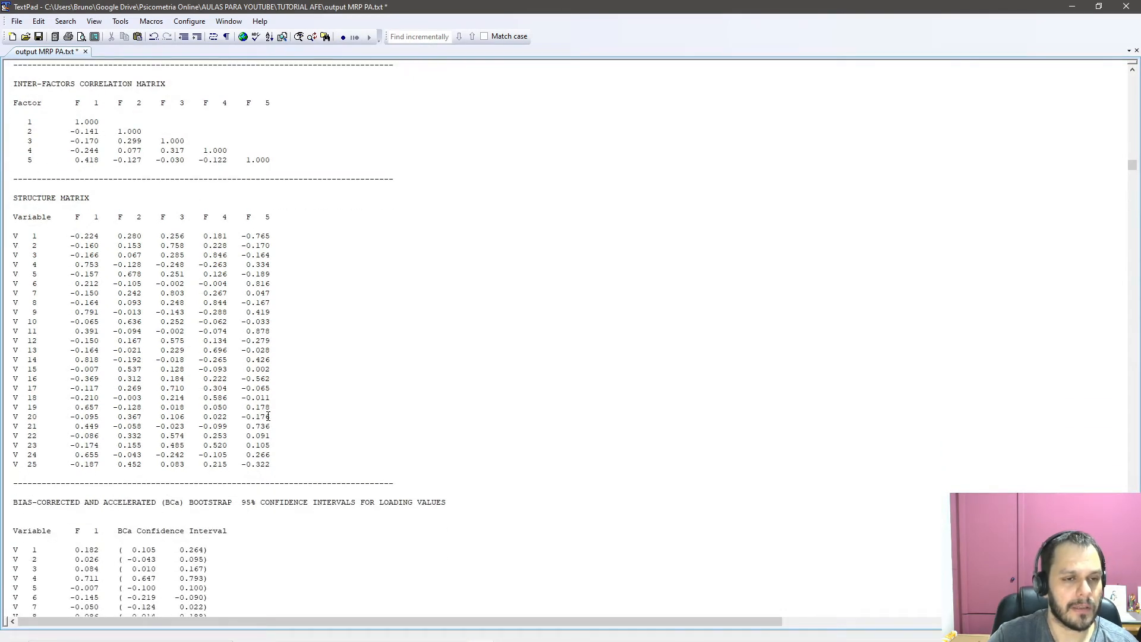
pyautogui.scroll(-1, 77, 238)
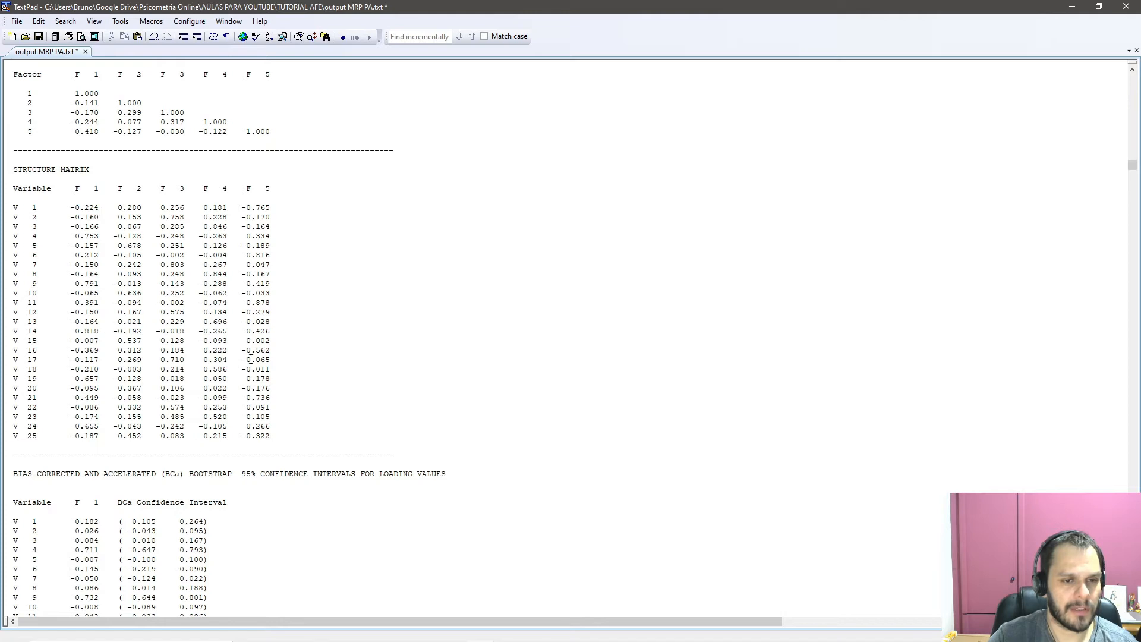
pyautogui.scroll(-4, 180, 373)
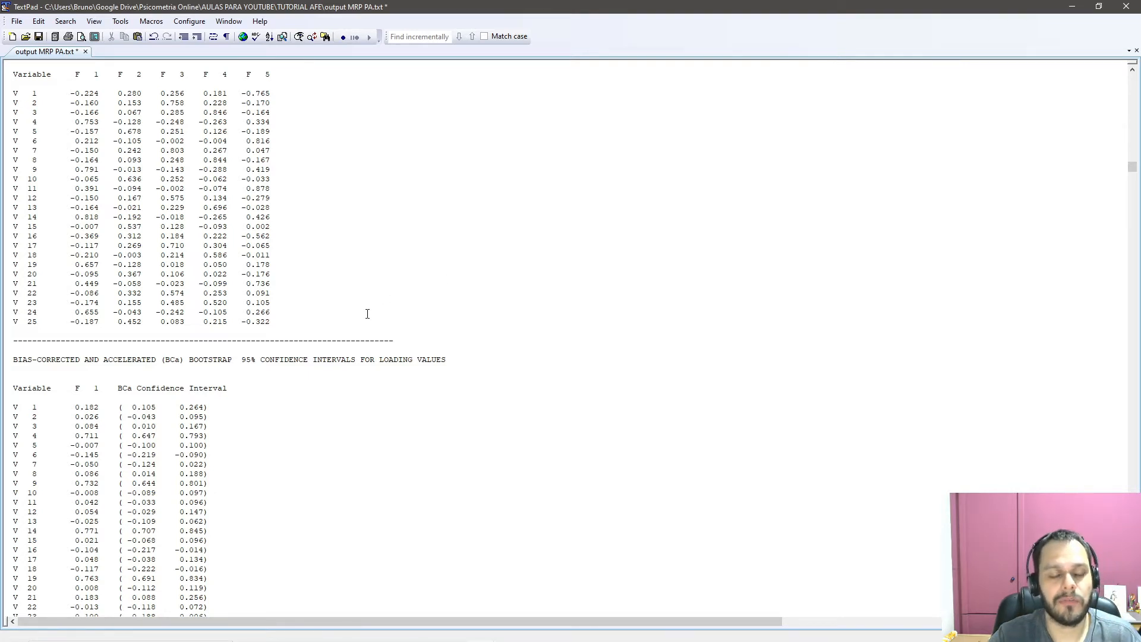
# Step: Locate the bias-corrected and accelerated (BCa) bootstrap 95% confidence intervals for the loading values
pyautogui.scroll(-2, 346, 357)
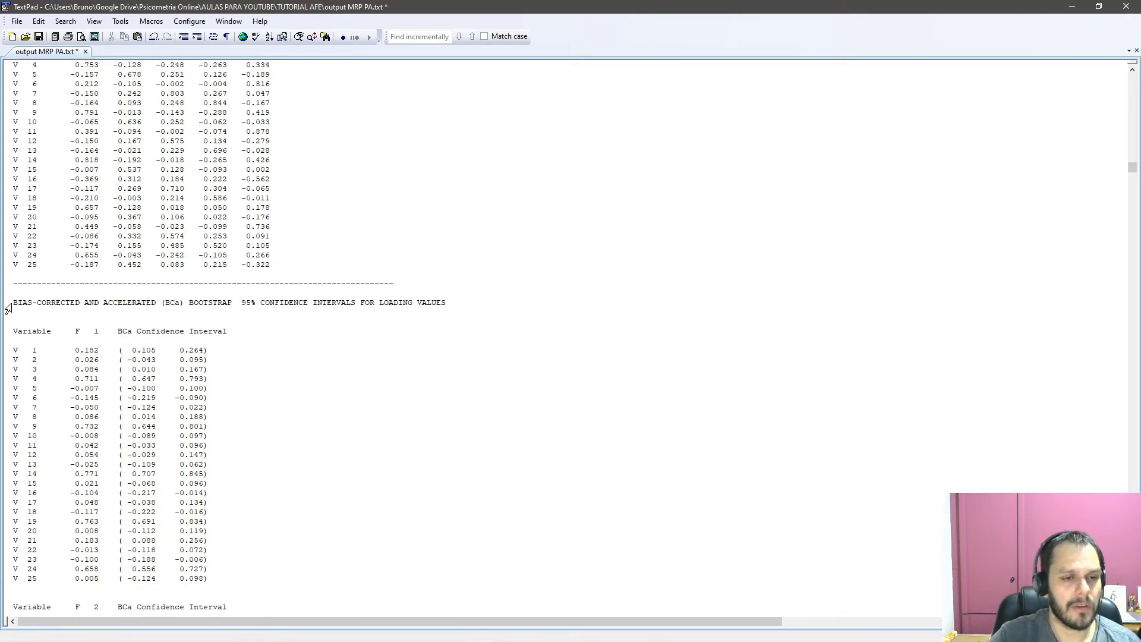
pyautogui.moveTo(13, 303); pyautogui.dragTo(121, 303)
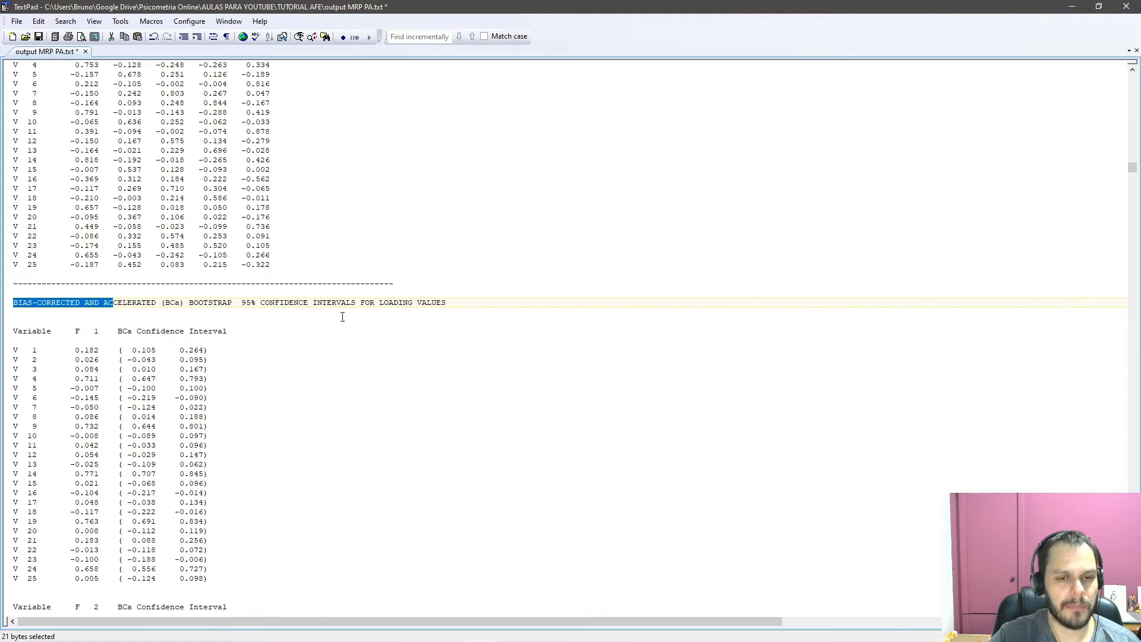
pyautogui.scroll(-1, 356, 321)
pyautogui.scroll(-2, 361, 323)
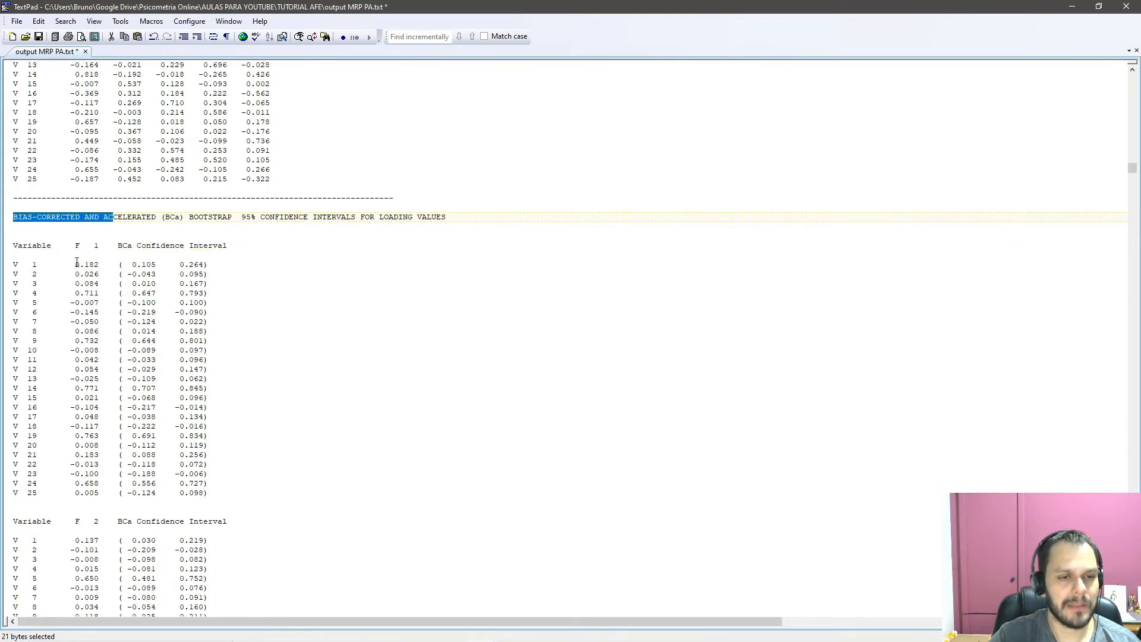
# Step: Examine variable 2's loading on factor 1 and the lower and upper limits of its BCa confidence interval
pyautogui.moveTo(74, 274); pyautogui.dragTo(99, 275)
pyautogui.click(96, 292)
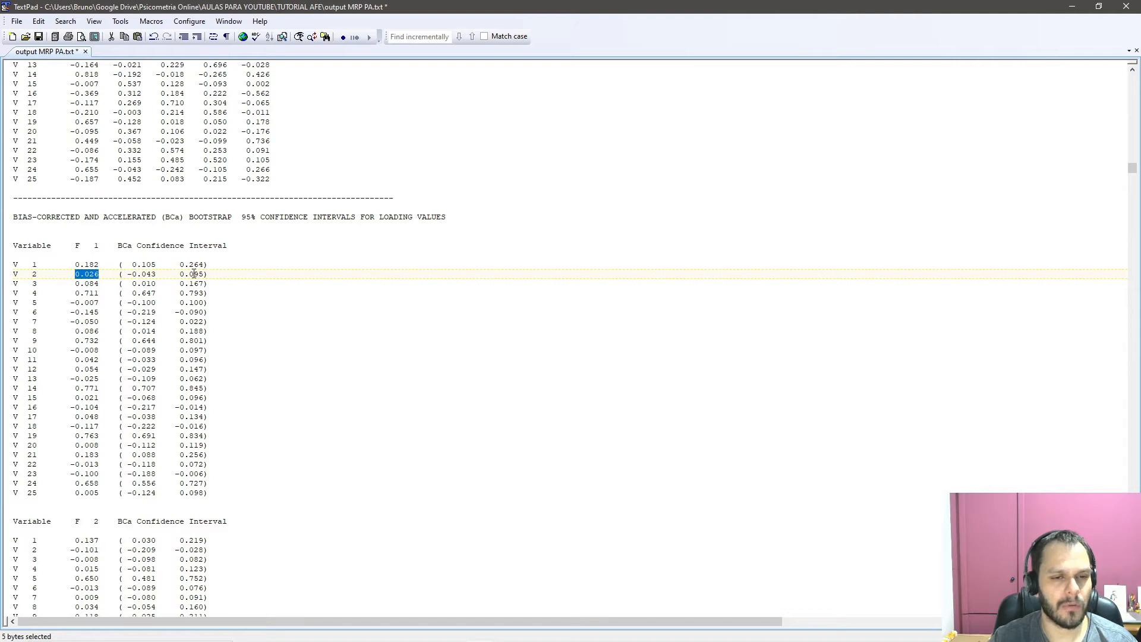
pyautogui.moveTo(155, 275); pyautogui.dragTo(130, 279)
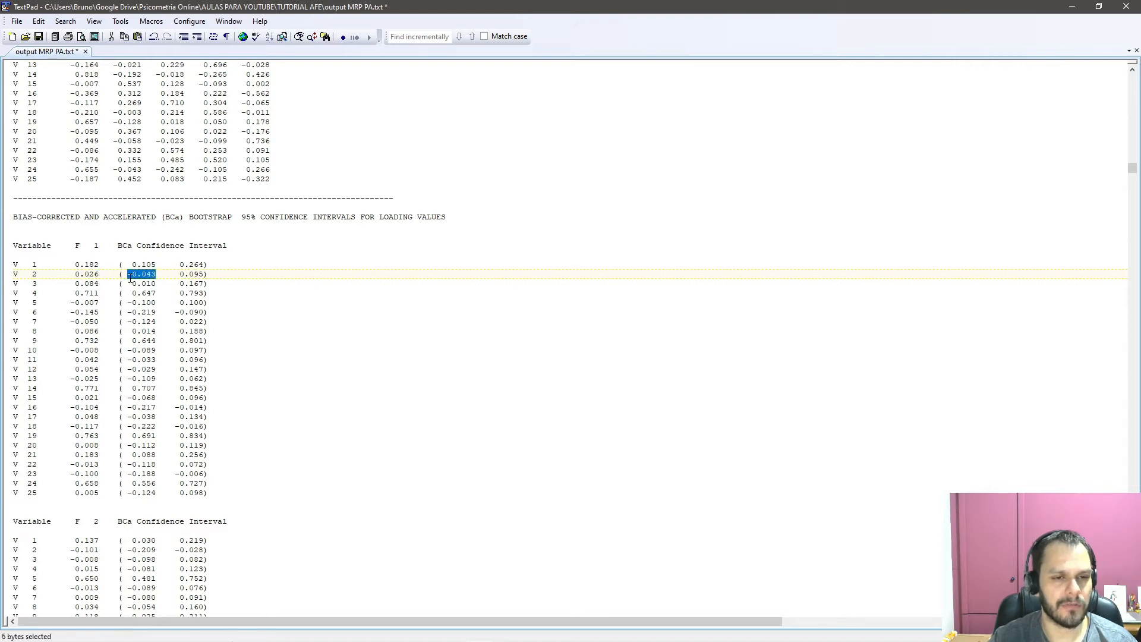
pyautogui.click(125, 275)
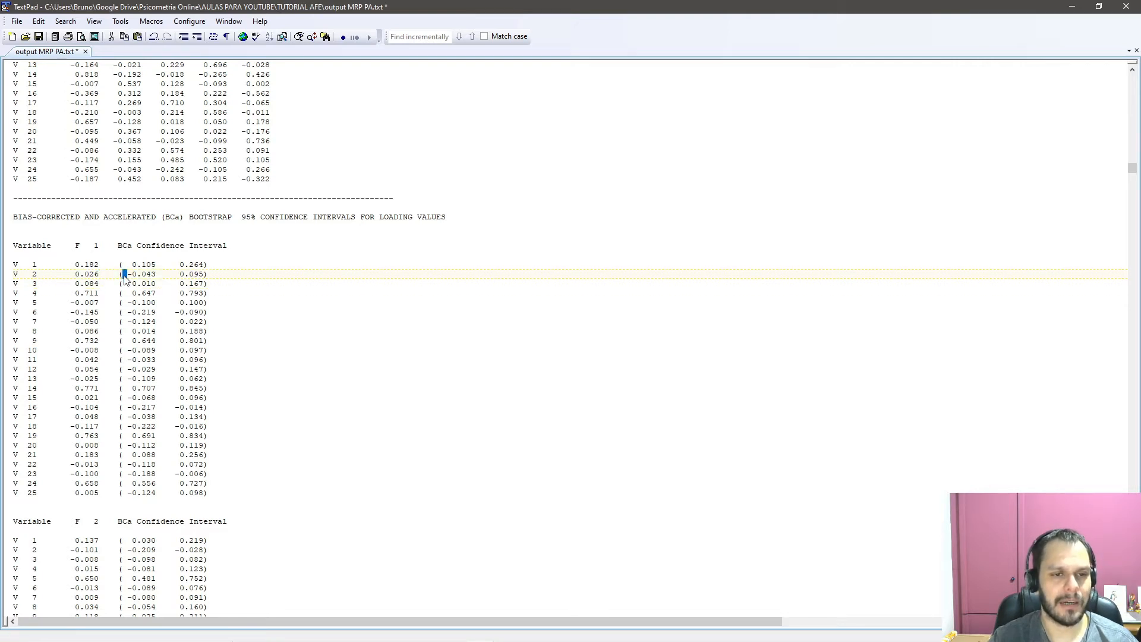
pyautogui.click(136, 276)
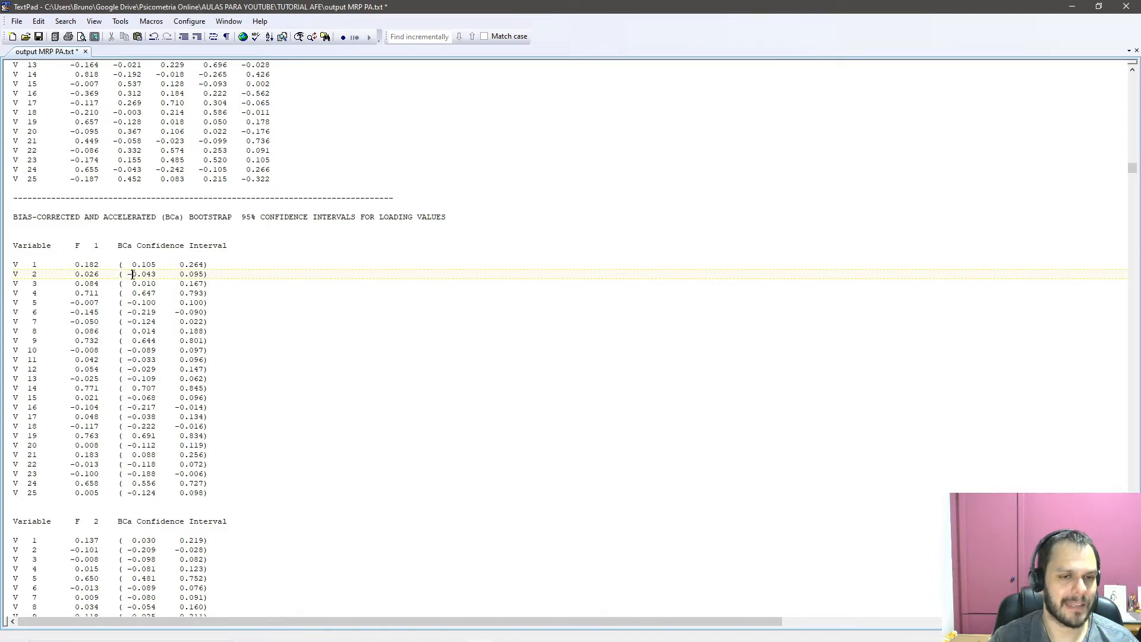
pyautogui.doubleClick(183, 274)
pyautogui.click(155, 274)
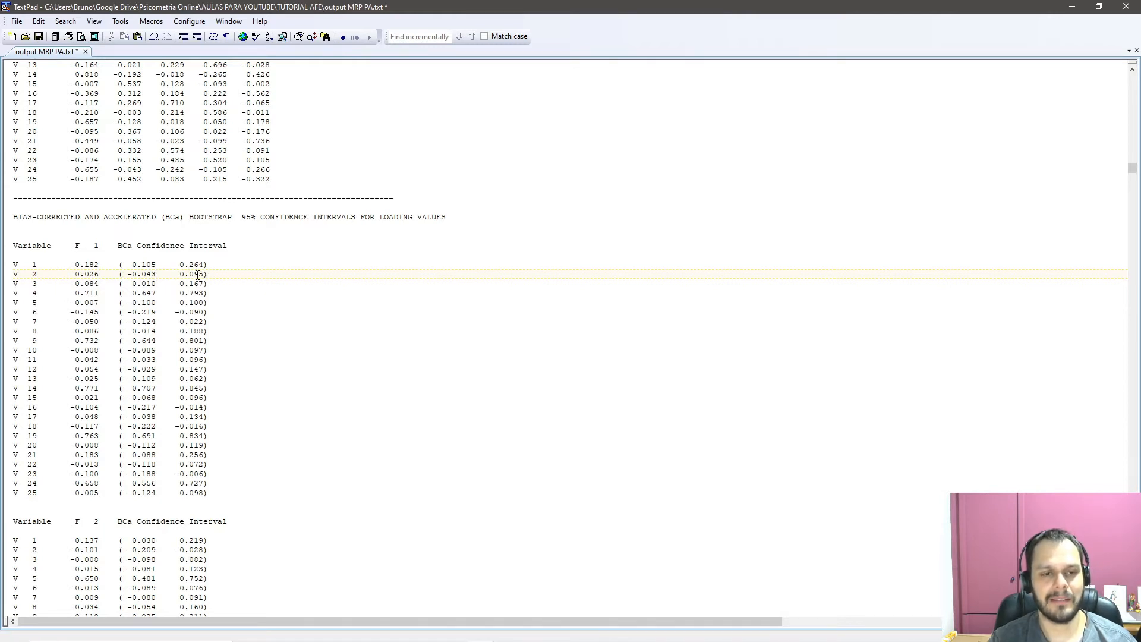
pyautogui.moveTo(206, 276); pyautogui.dragTo(128, 275)
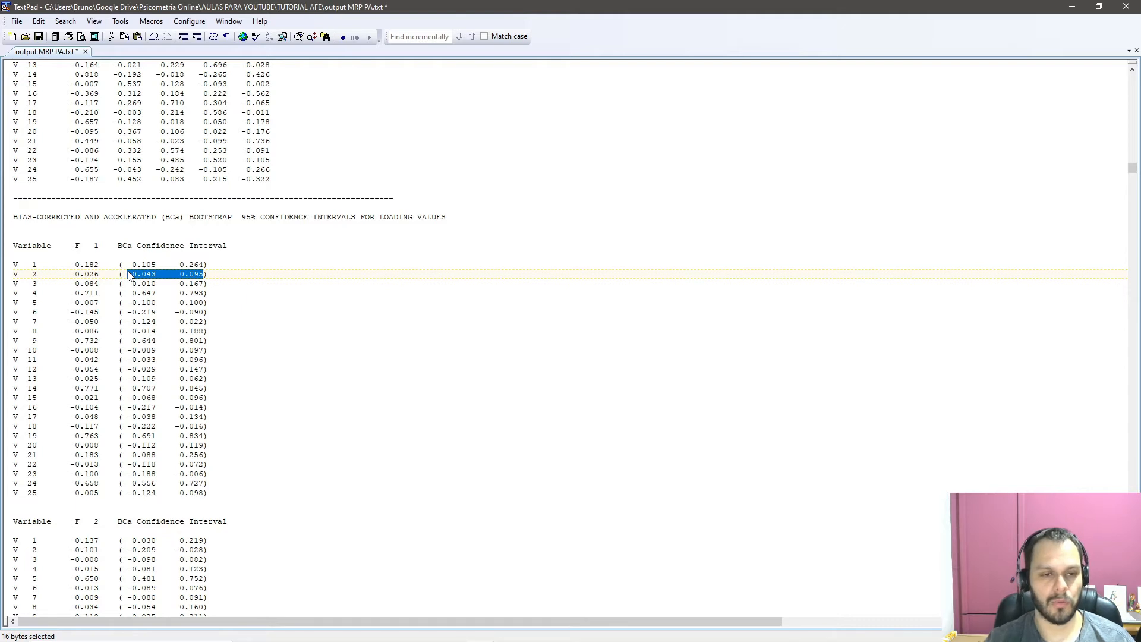
# Step: Review the BCa confidence intervals of the other variables' loadings on factor 1, starting from variable 1
pyautogui.scroll(-3, 118, 282)
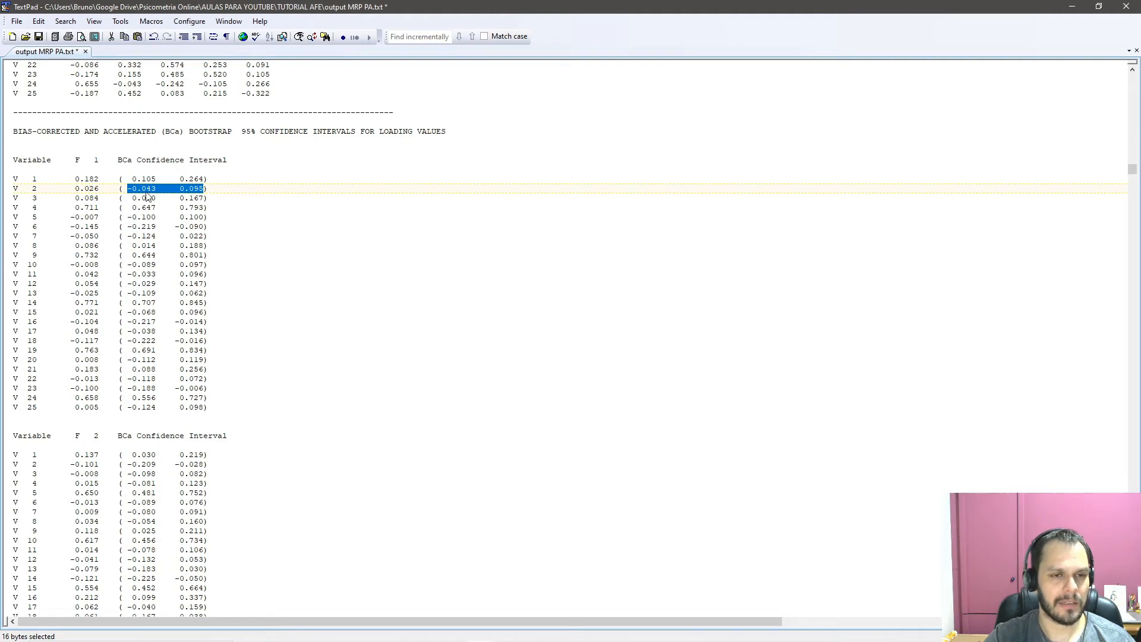
pyautogui.click(129, 179)
pyautogui.moveTo(129, 179); pyautogui.dragTo(205, 246)
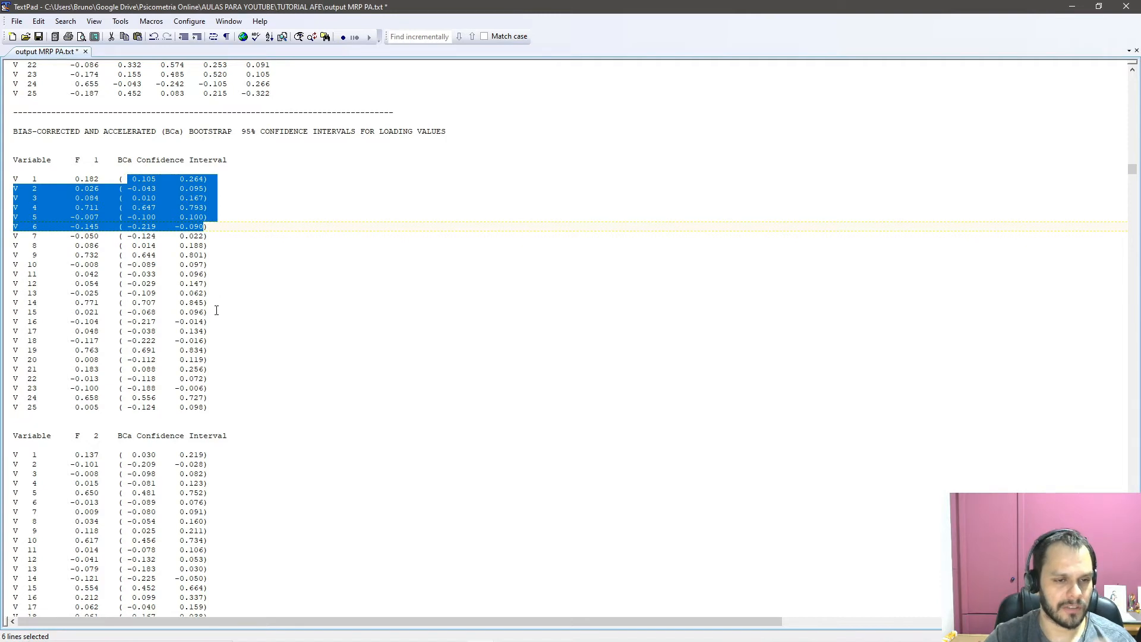
pyautogui.scroll(2, 216, 310)
pyautogui.scroll(-2, 216, 310)
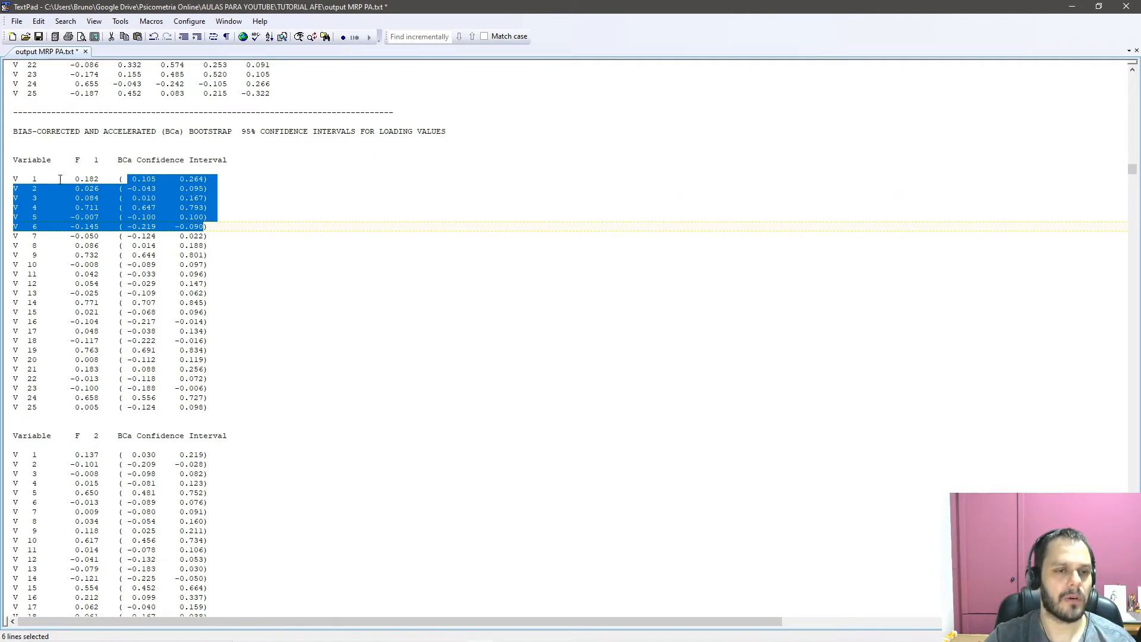
pyautogui.click(77, 162)
# Step: Review the BCa confidence intervals for the loadings on factors 2 to 5
pyautogui.scroll(-5, 92, 387)
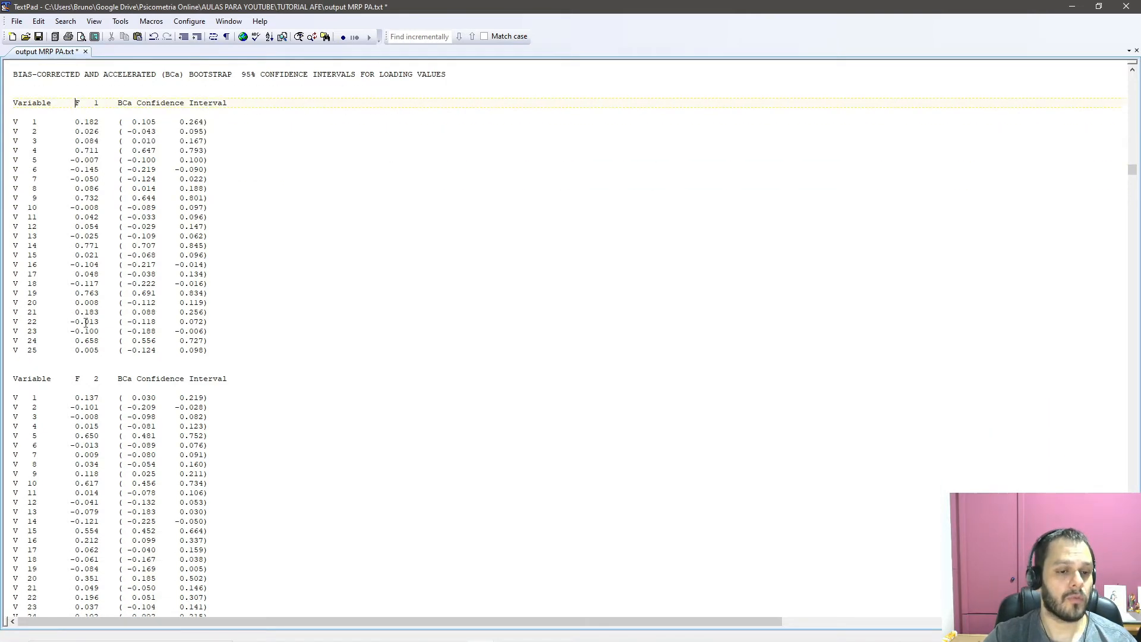
pyautogui.scroll(-7, 92, 386)
pyautogui.scroll(-20, 91, 407)
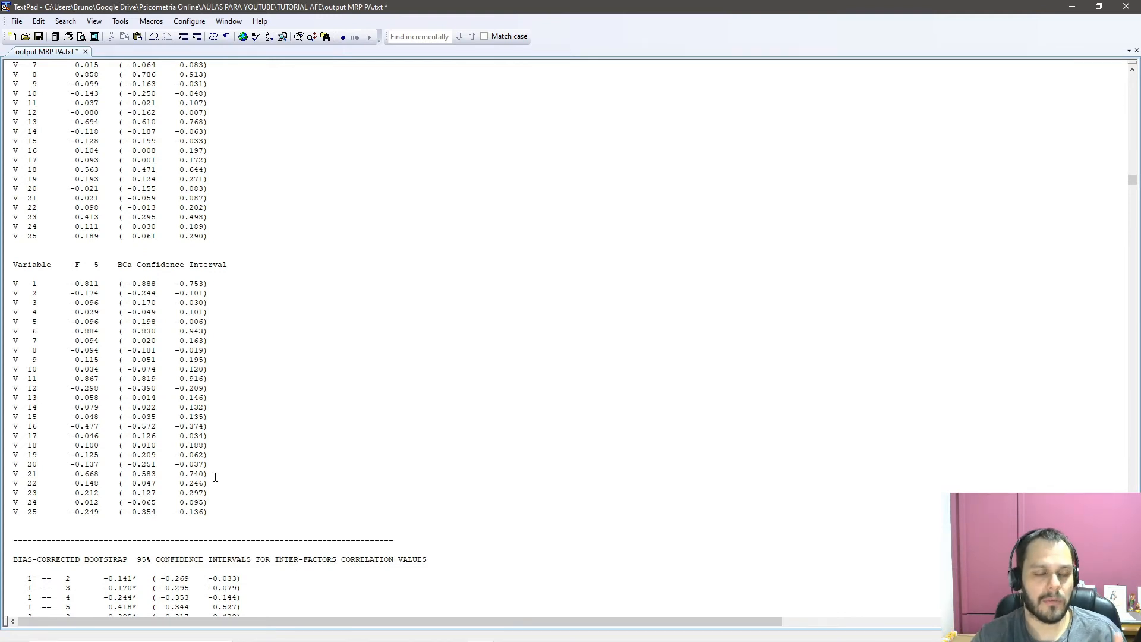
# Step: Review the bootstrap 95% confidence intervals for the inter-factor correlations and for the EAP reliability estimates
pyautogui.scroll(-2, 163, 524)
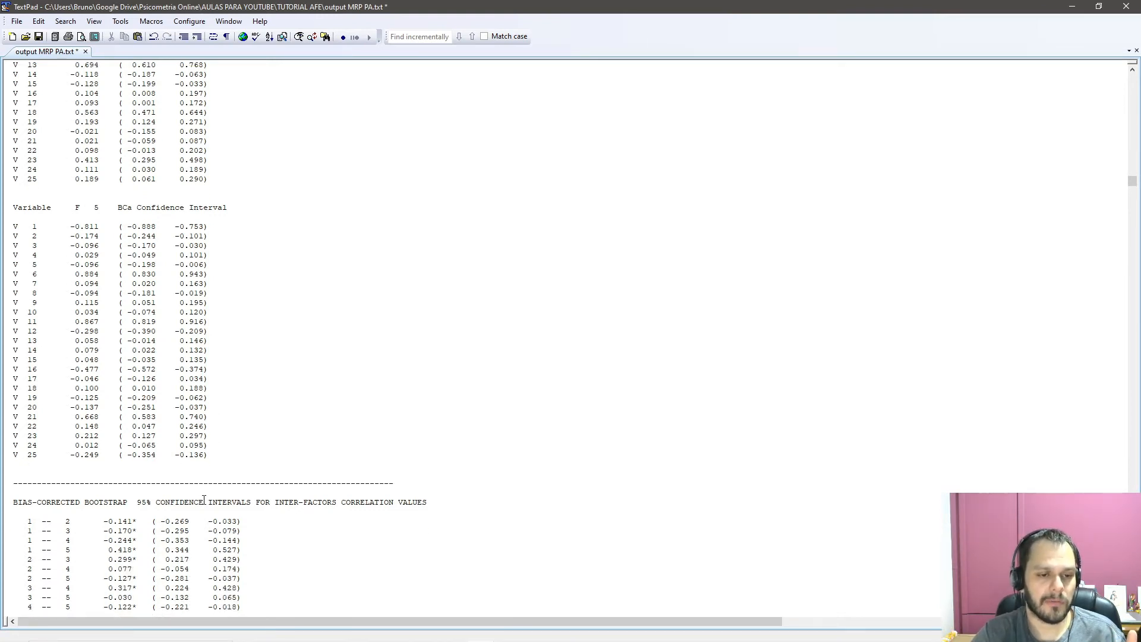
pyautogui.scroll(-8, 315, 443)
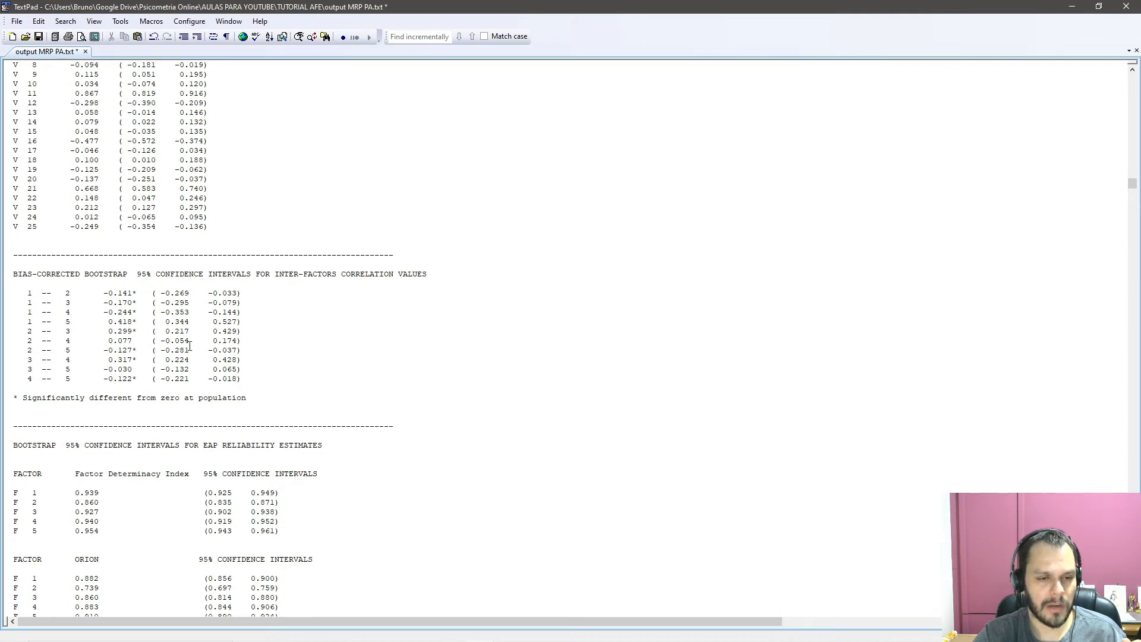
pyautogui.scroll(-6, 190, 346)
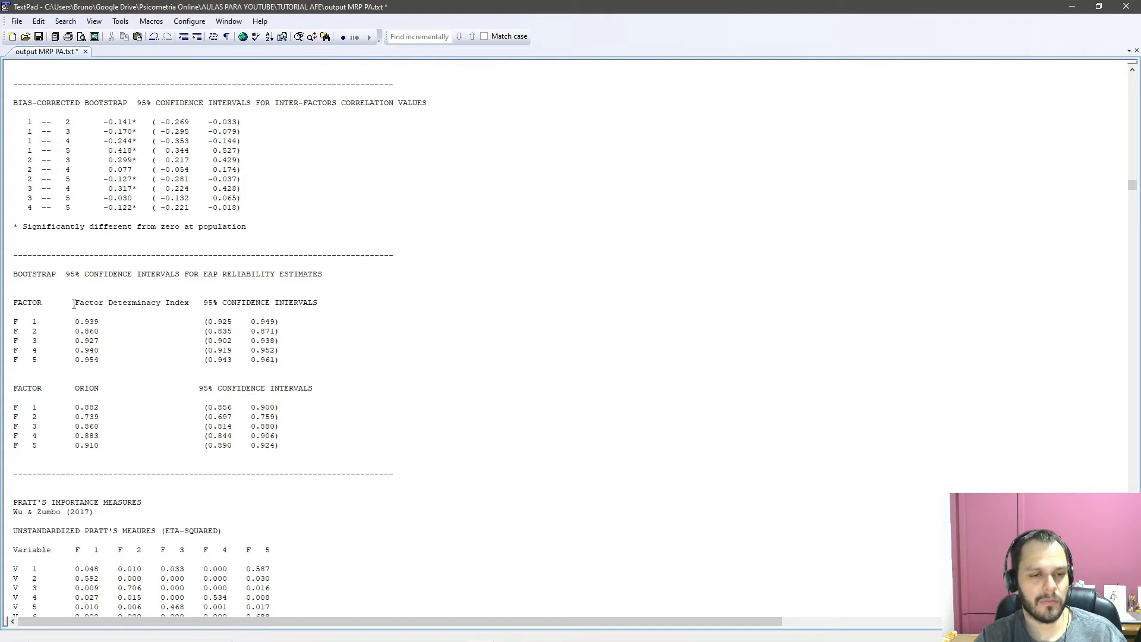
# Step: Look over the unstandardized and communality-standardized Pratt's importance measures that follow the bootstrap reliability estimates
pyautogui.scroll(-4, 281, 341)
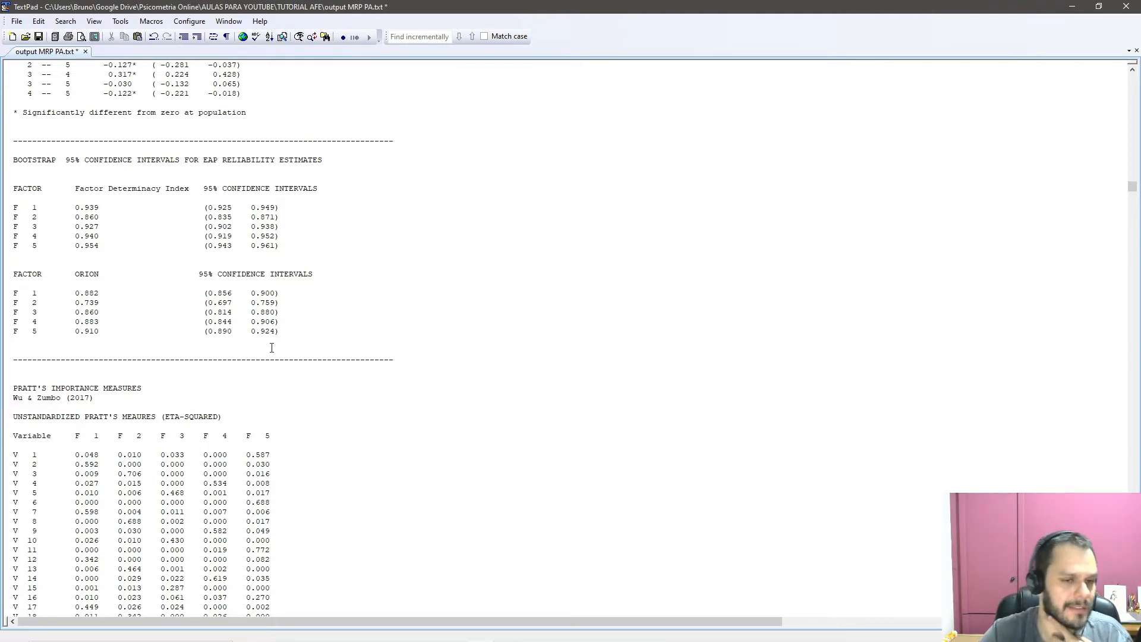
pyautogui.scroll(-3, 272, 347)
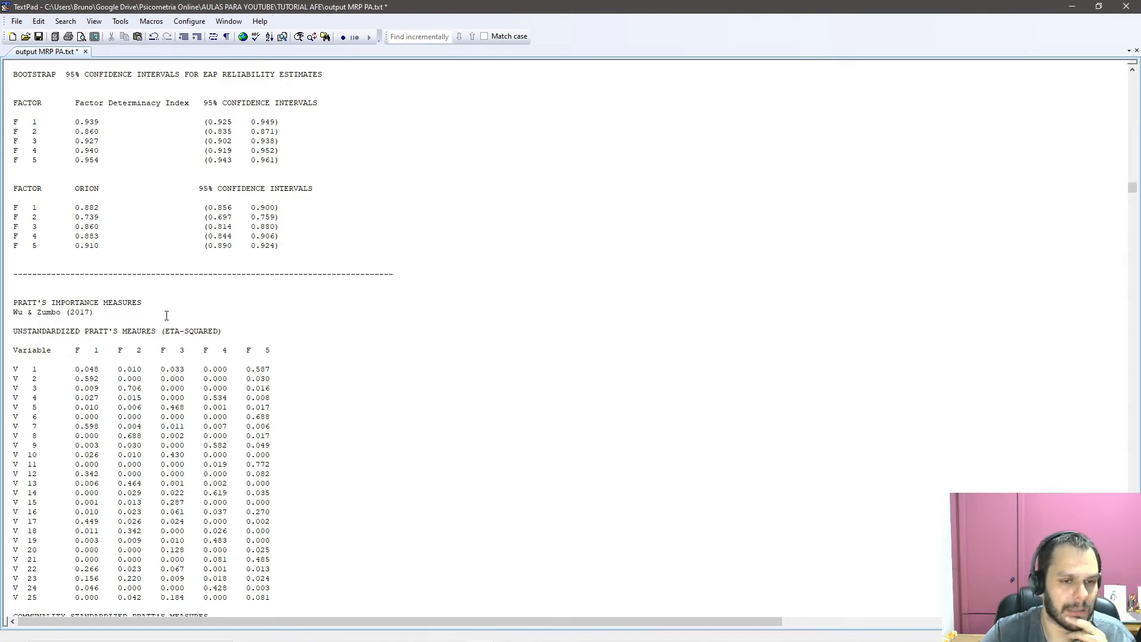
pyautogui.scroll(-4, 167, 315)
pyautogui.scroll(-1, 166, 315)
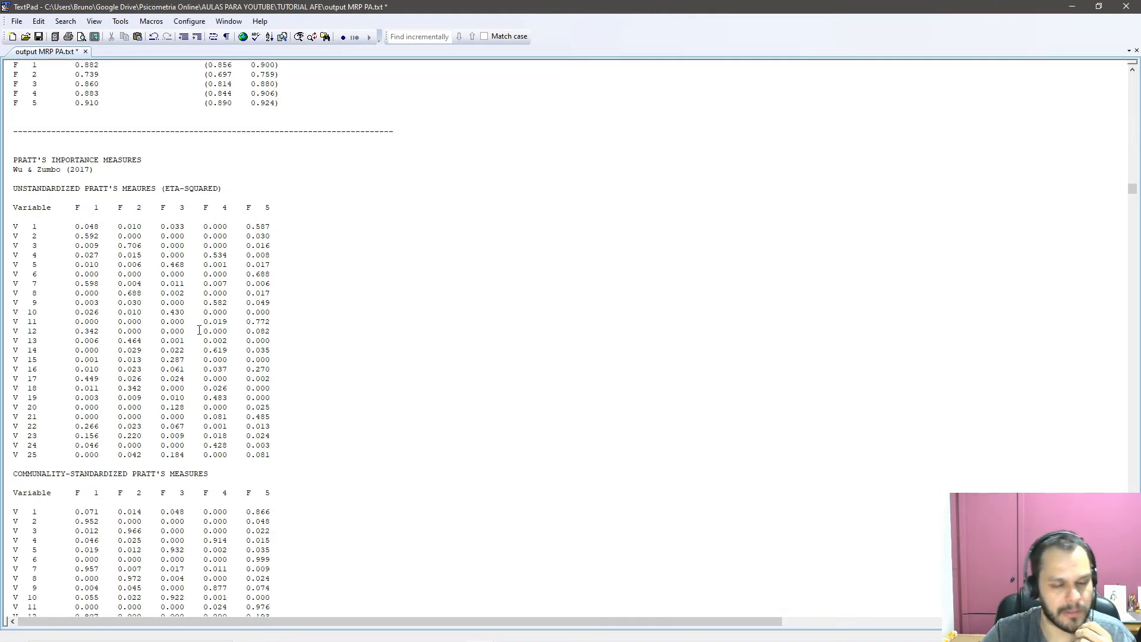
pyautogui.scroll(-1, 205, 354)
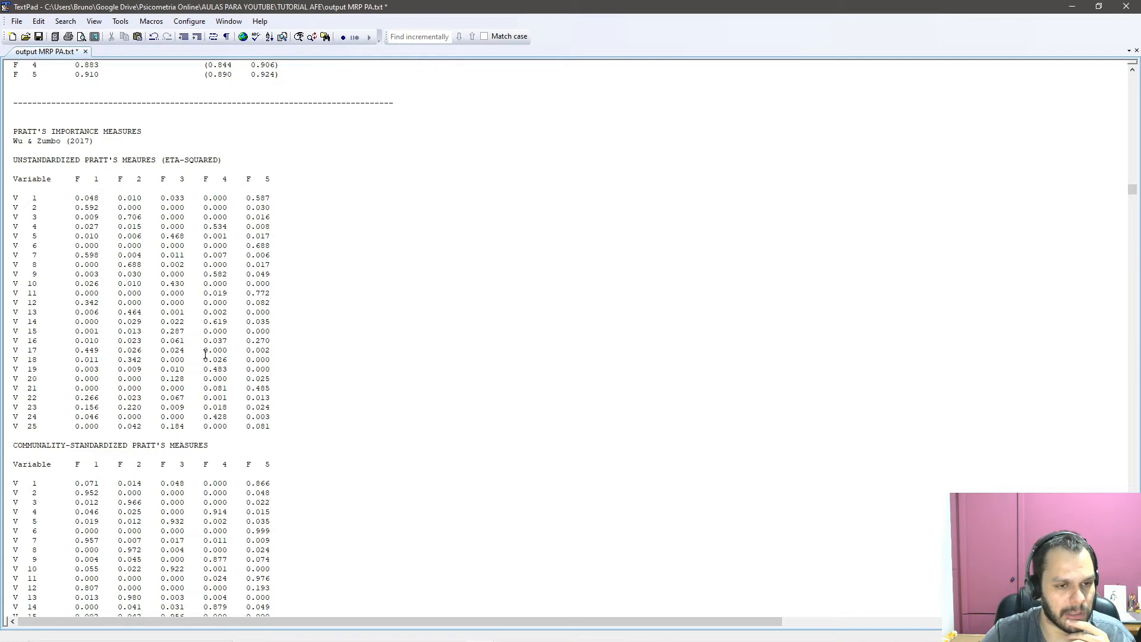
pyautogui.scroll(-8, 205, 355)
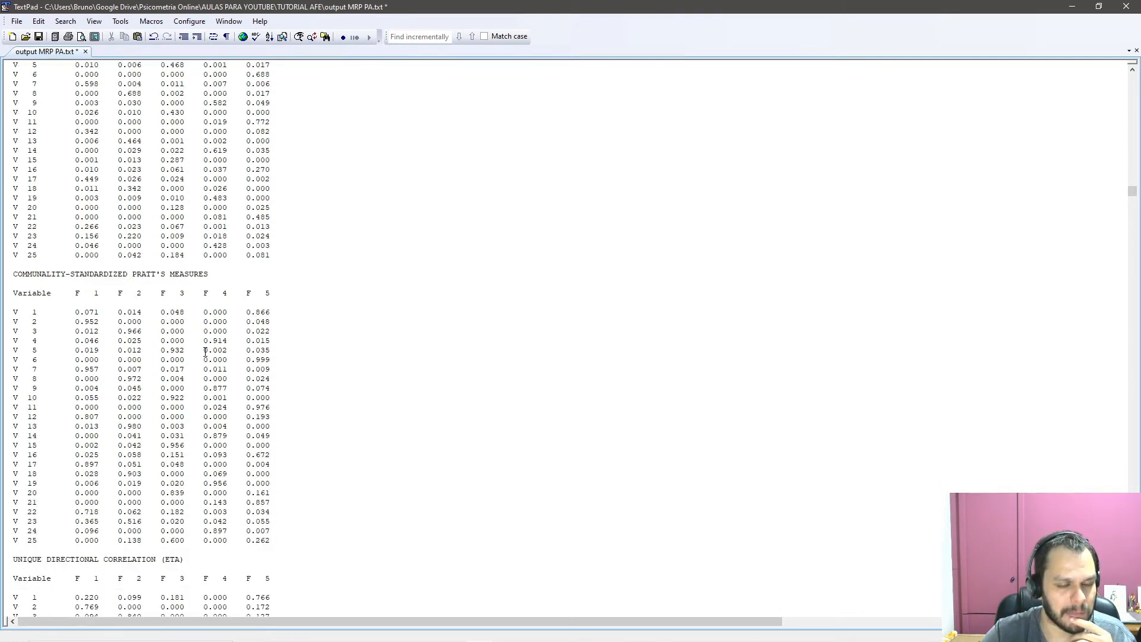
pyautogui.scroll(8, 206, 337)
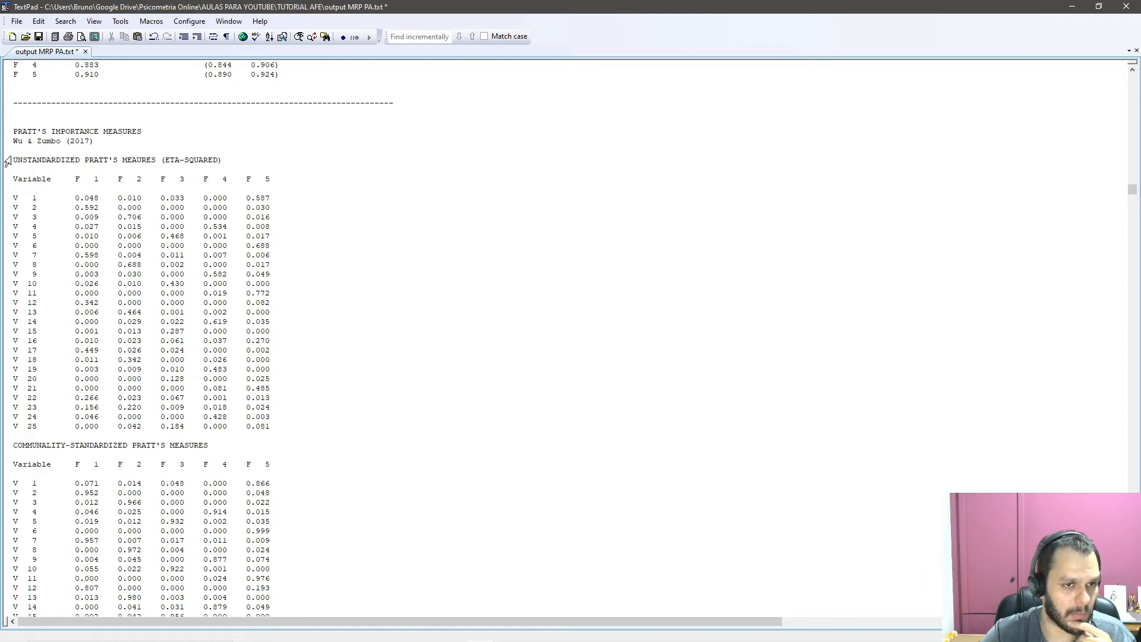
# Step: Identify the three Pratt's tables by highlighting their headings: unstandardized measures, communality-standardized measures and unique directional correlation (eta)
pyautogui.moveTo(18, 160); pyautogui.dragTo(153, 163)
pyautogui.scroll(-2, 155, 285)
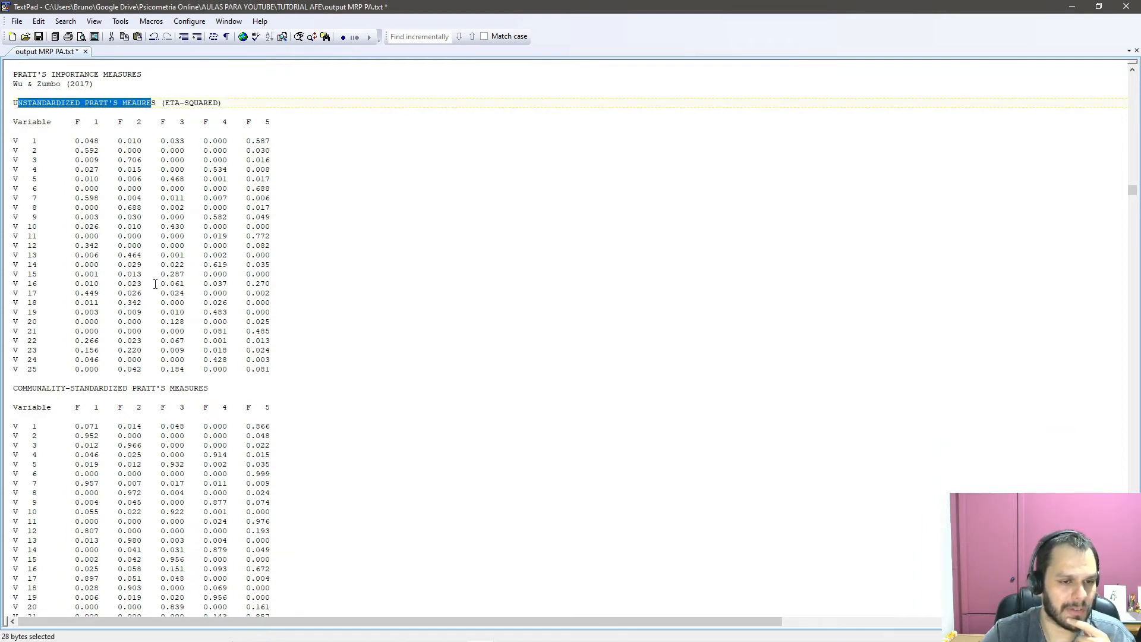
pyautogui.scroll(-7, 155, 285)
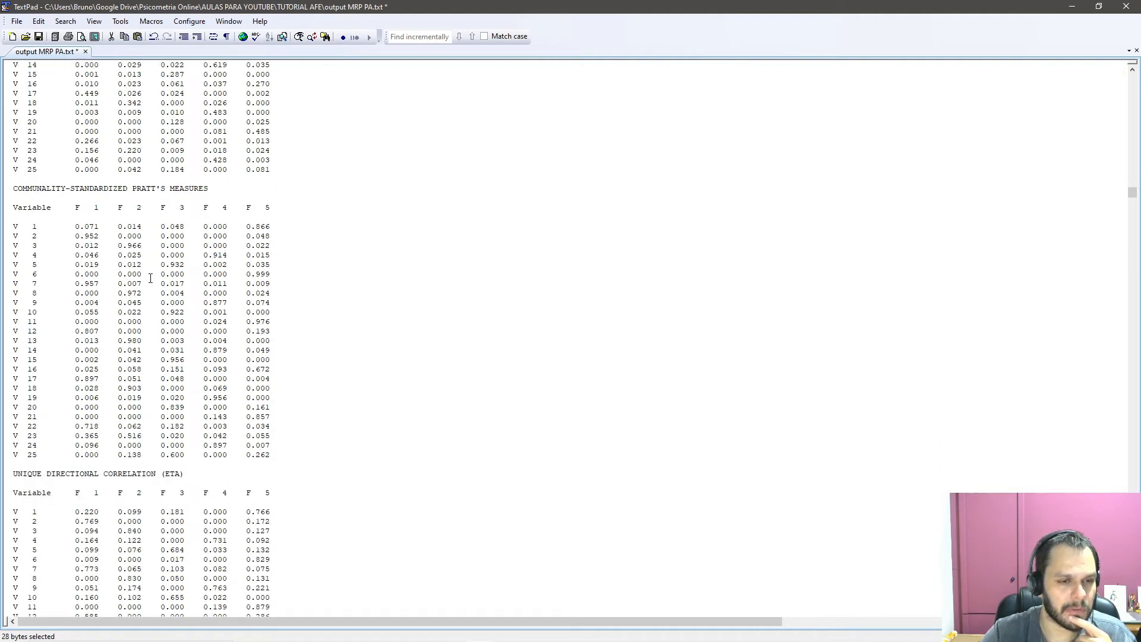
pyautogui.moveTo(13, 189); pyautogui.dragTo(199, 188)
pyautogui.scroll(-7, 256, 324)
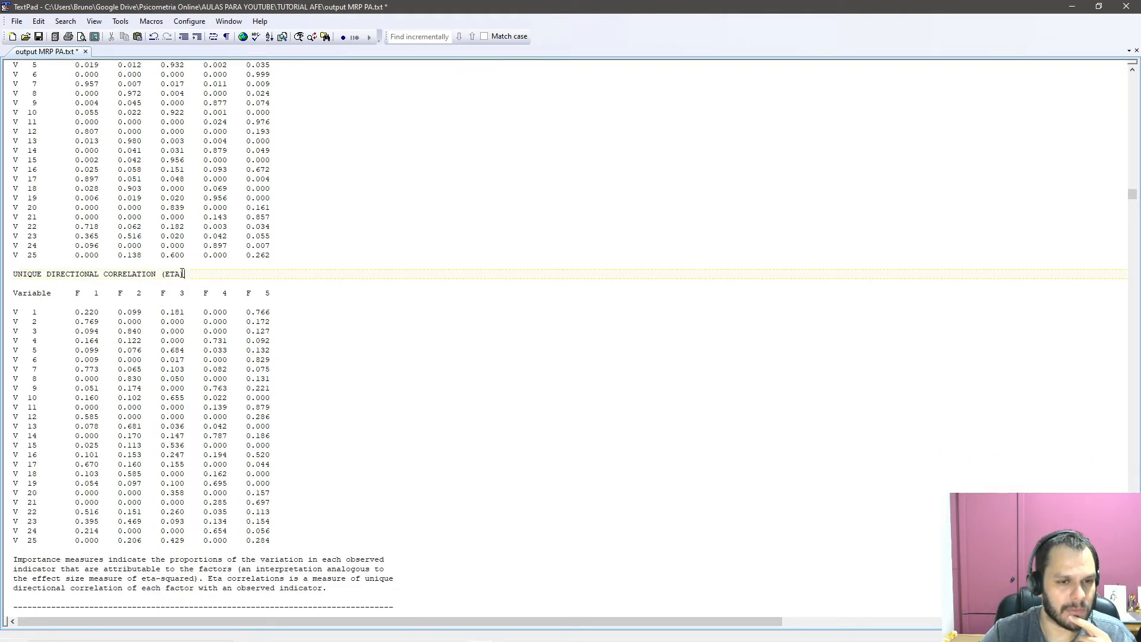
pyautogui.moveTo(182, 273); pyautogui.dragTo(47, 274)
# Step: Examine the communality-standardized Pratt's measures on factor 1 for variables 2, 7, 12, 17 and 22
pyautogui.scroll(3, 172, 337)
pyautogui.scroll(1, 172, 337)
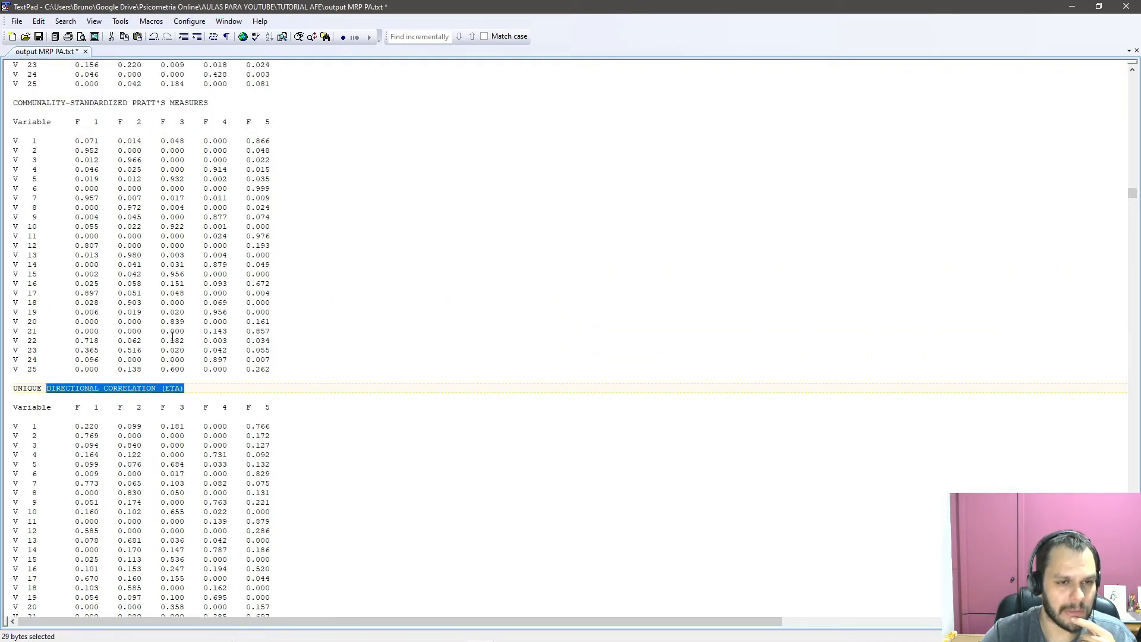
pyautogui.scroll(2, 36, 171)
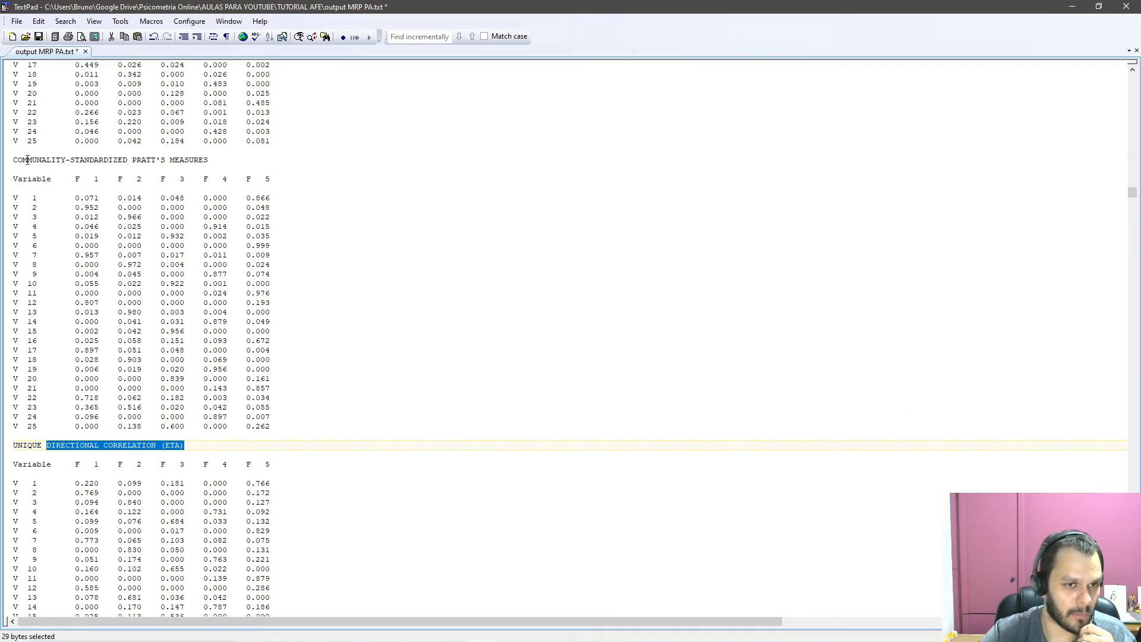
pyautogui.click(97, 208)
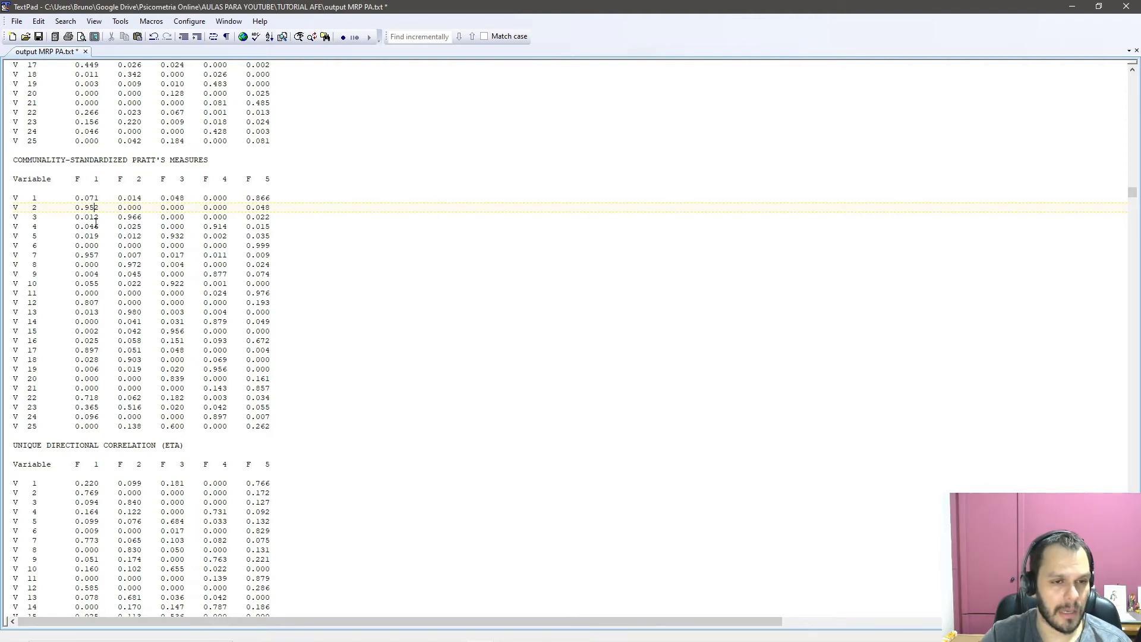
pyautogui.click(75, 181)
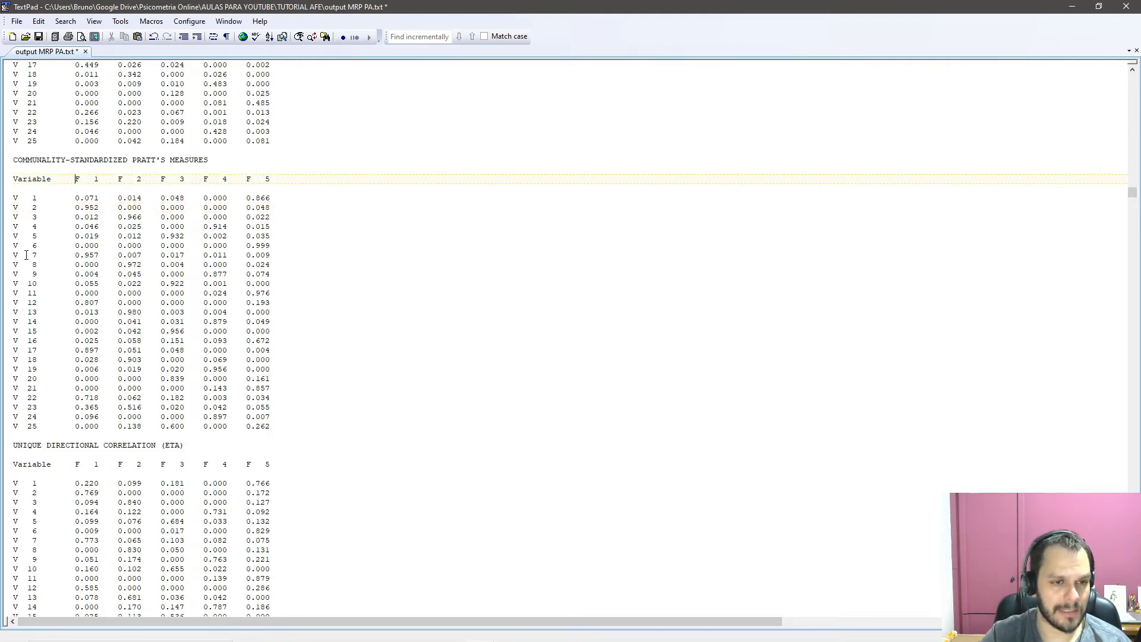
pyautogui.moveTo(75, 207); pyautogui.dragTo(99, 208)
pyautogui.moveTo(102, 255); pyautogui.dragTo(75, 255)
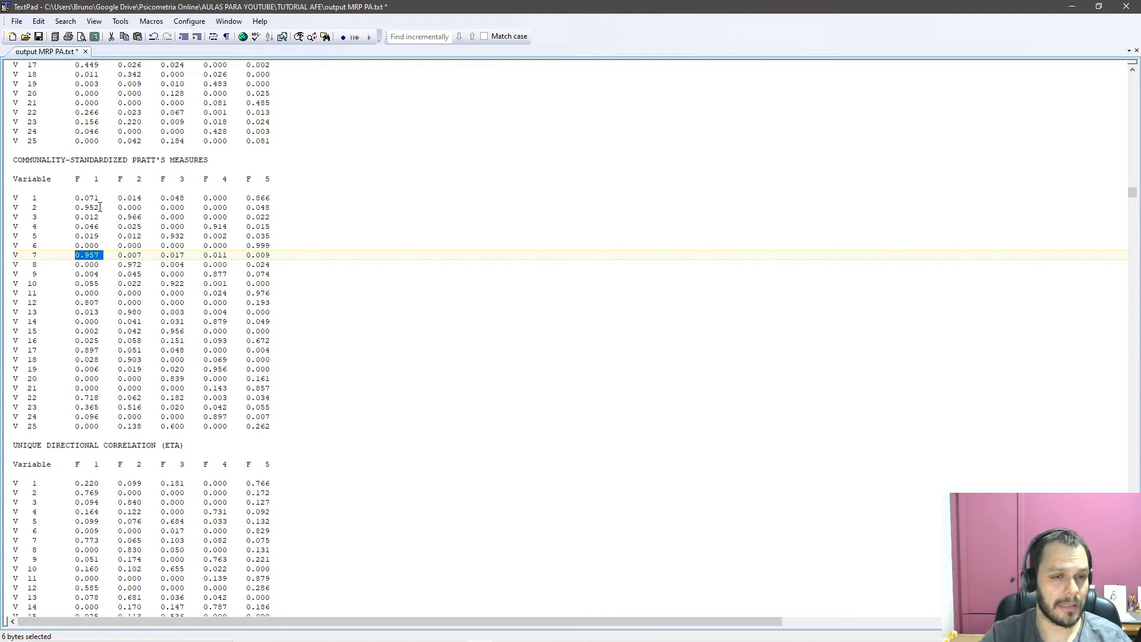
pyautogui.moveTo(101, 207); pyautogui.dragTo(75, 207)
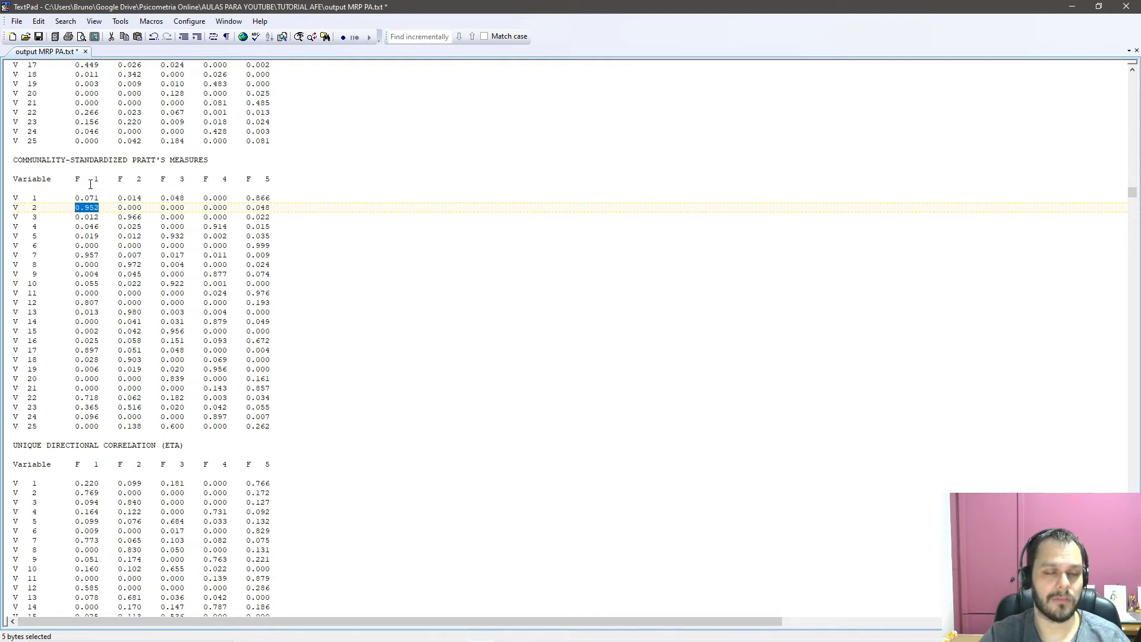
pyautogui.moveTo(99, 255); pyautogui.dragTo(72, 251)
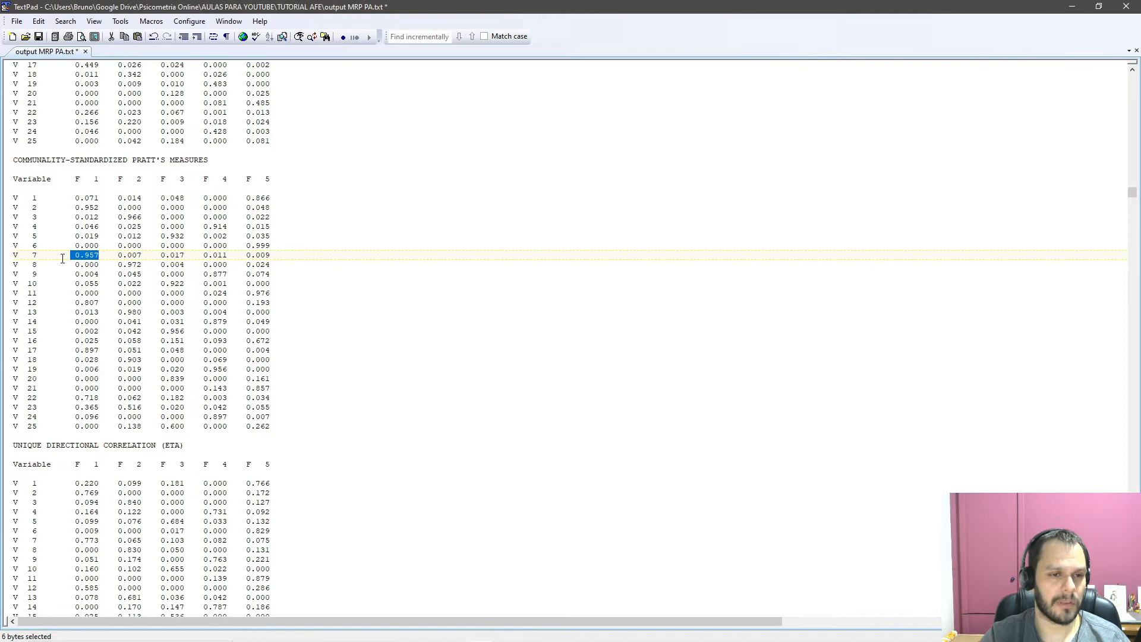
pyautogui.moveTo(103, 302); pyautogui.dragTo(75, 303)
pyautogui.moveTo(98, 350); pyautogui.dragTo(70, 350)
pyautogui.moveTo(98, 398); pyautogui.dragTo(76, 398)
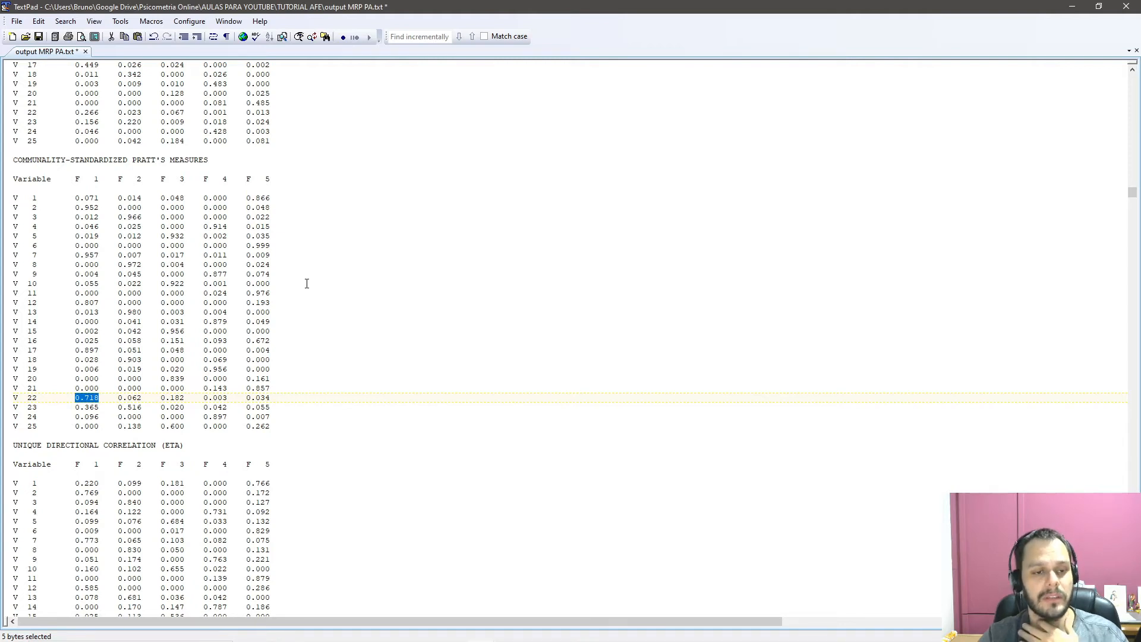
# Step: Review the unique directional correlation (eta) values of the variables across the five factors
pyautogui.scroll(-5, 307, 283)
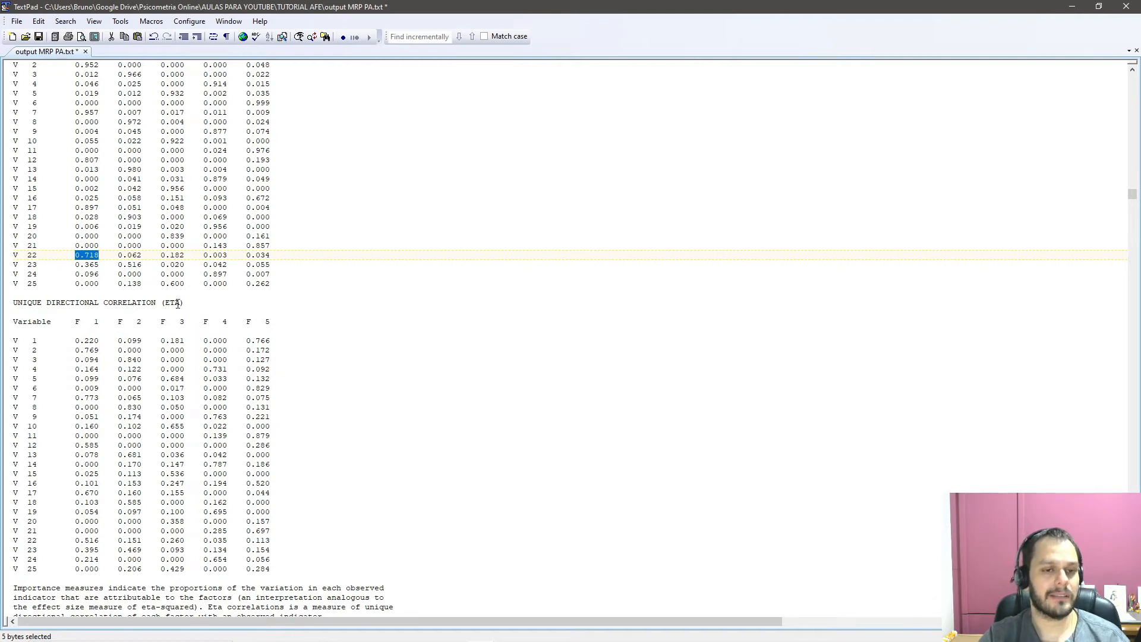
pyautogui.scroll(-2, 177, 304)
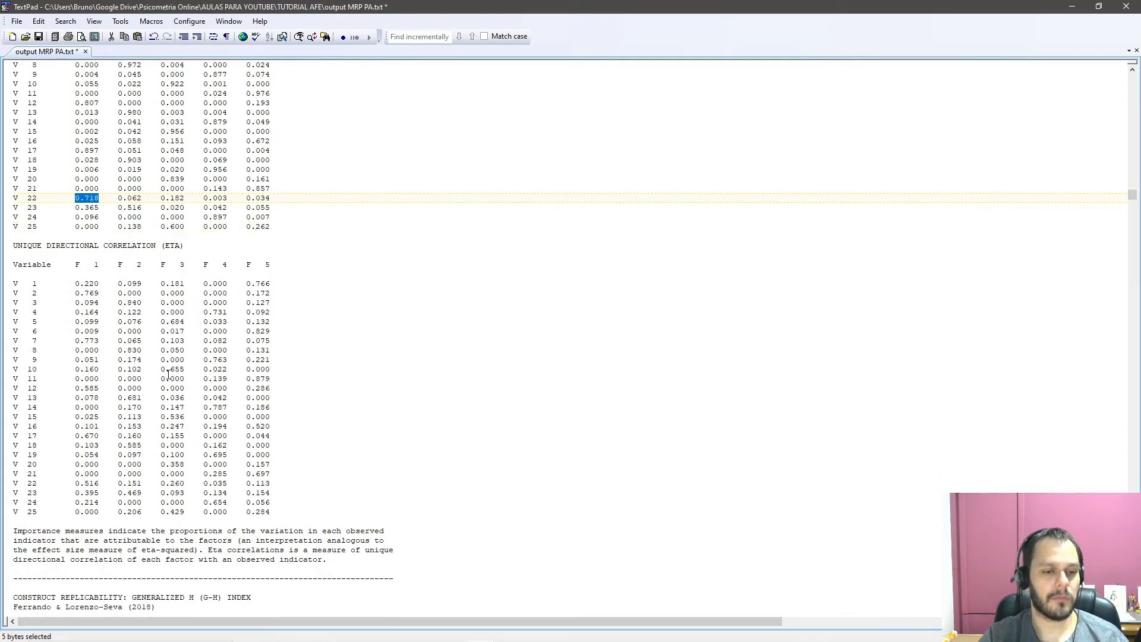
pyautogui.scroll(2, 424, 278)
pyautogui.press('alt')
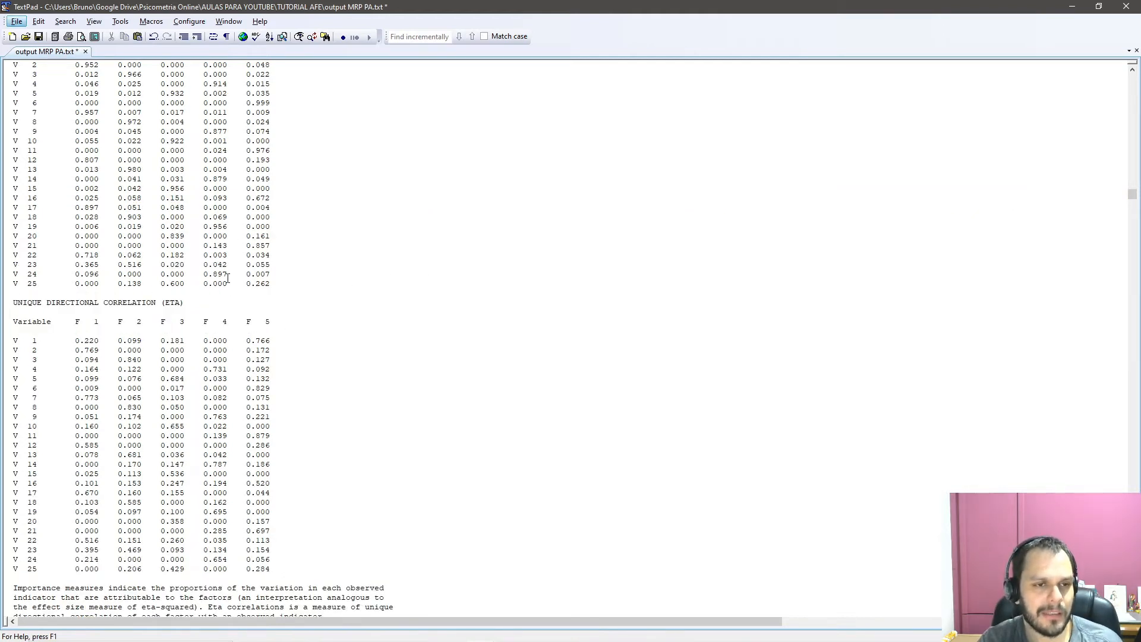
pyautogui.press('alt')
# Step: Compare the unstandardized, communality-standardized and eta tables of the Pratt's importance measures
pyautogui.scroll(14, 293, 265)
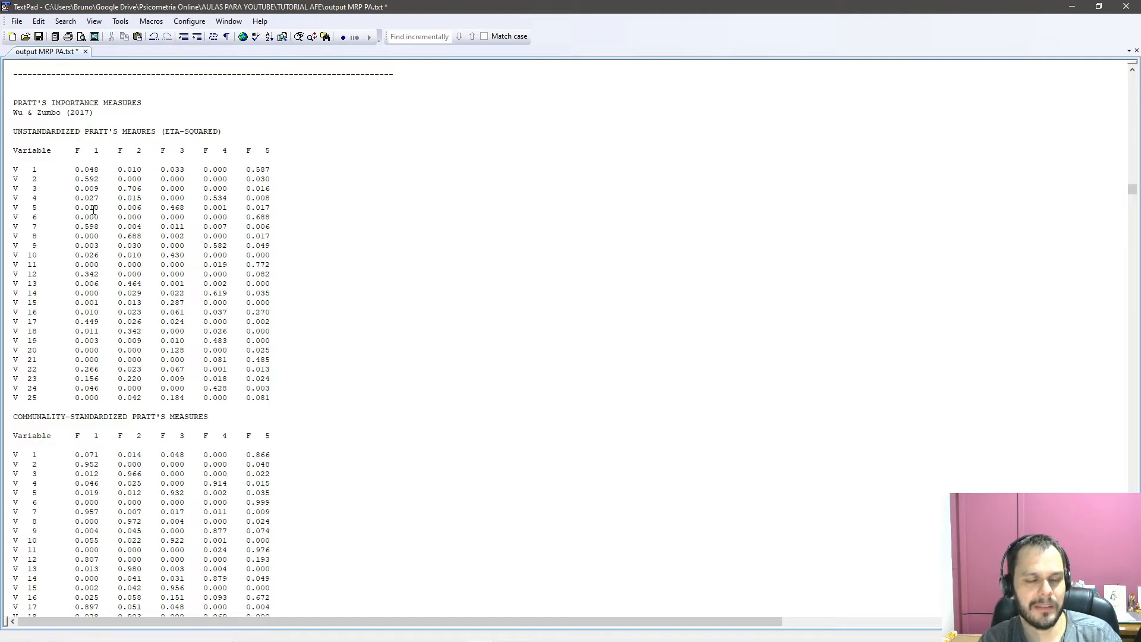
pyautogui.scroll(-1, 94, 222)
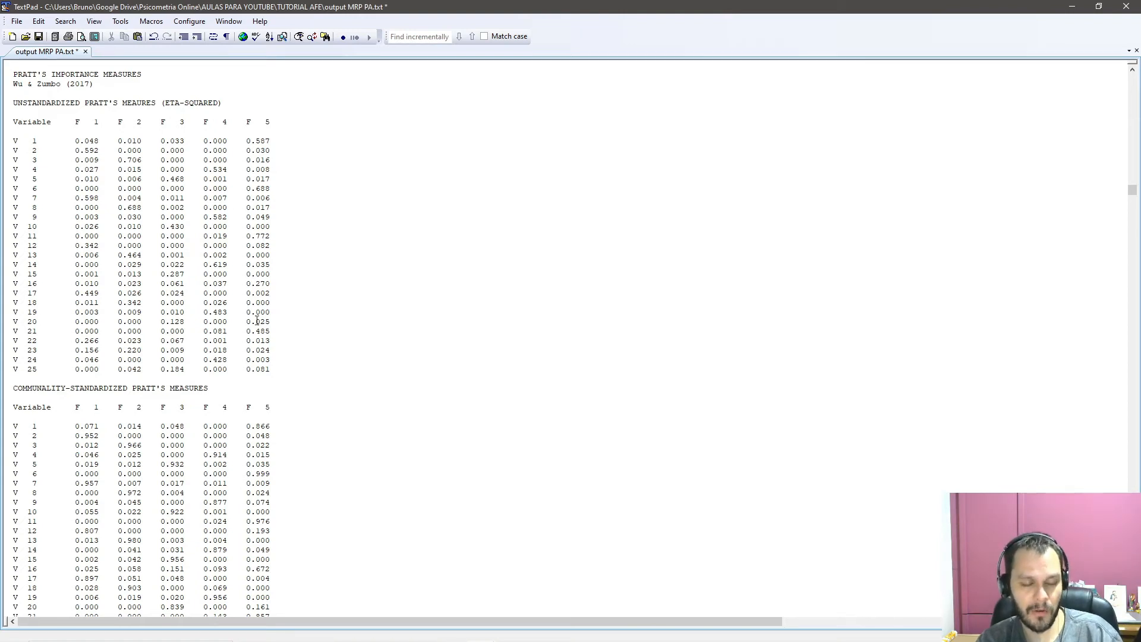
pyautogui.scroll(-4, 257, 321)
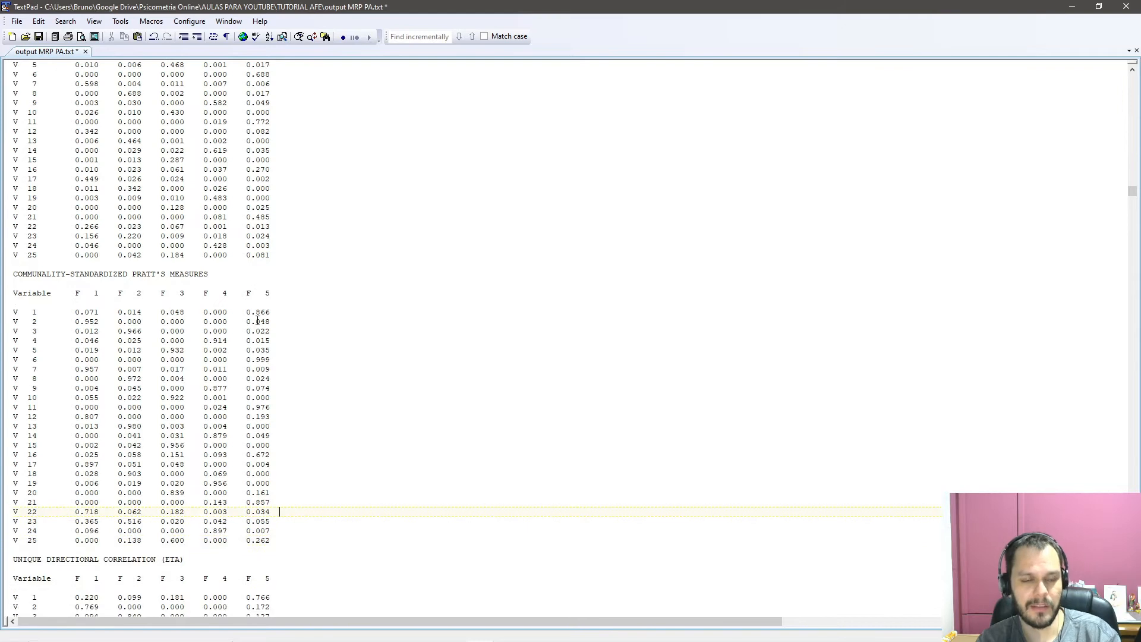
pyautogui.scroll(-10, 253, 325)
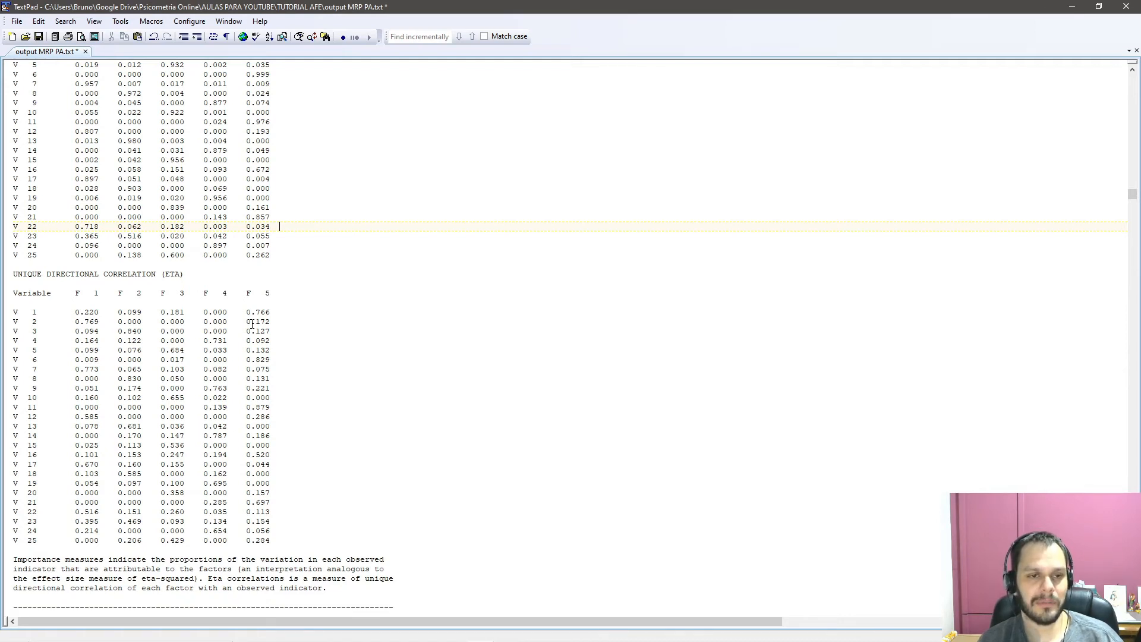
pyautogui.scroll(14, 131, 398)
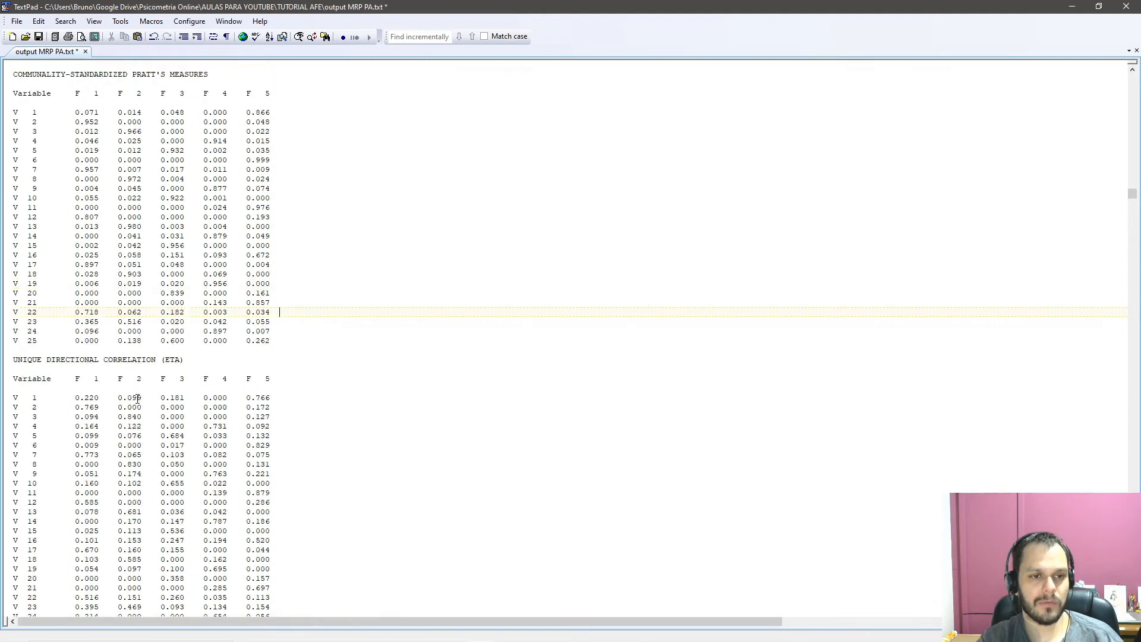
pyautogui.scroll(2, 137, 398)
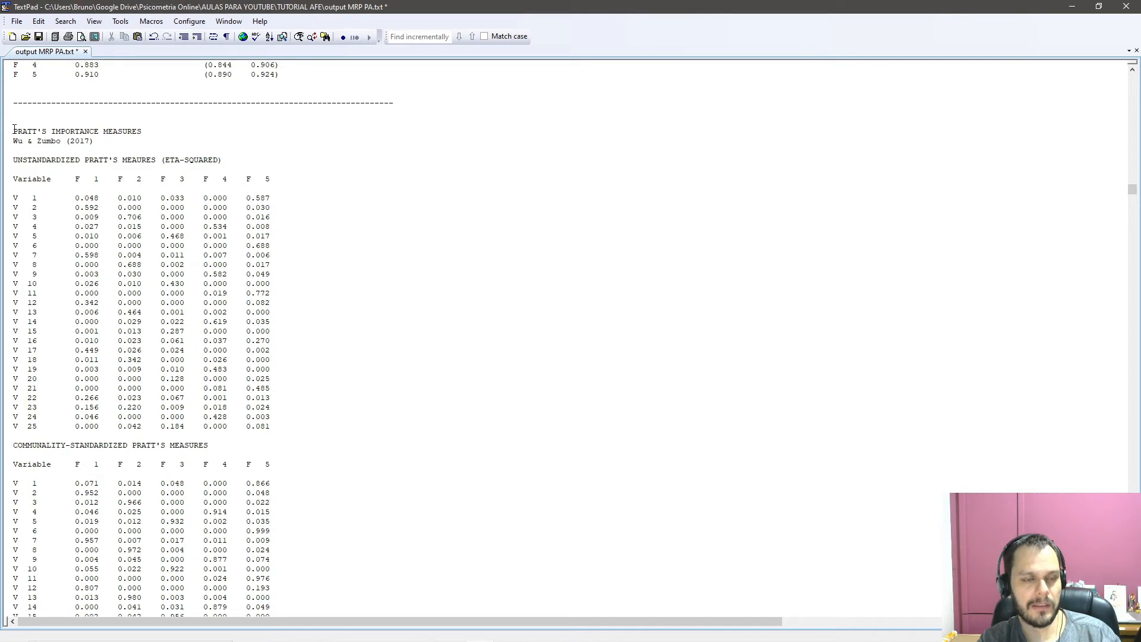
# Step: Check the explanatory note under the eta table and highlight the Pratt's importance measures title with its reference
pyautogui.scroll(-20, 153, 236)
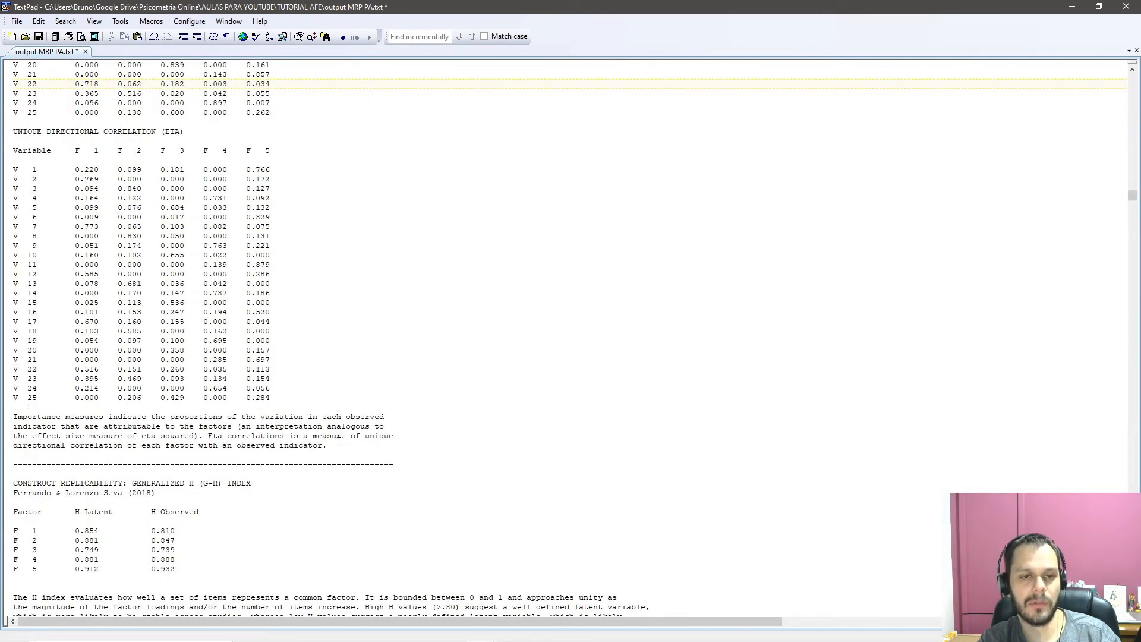
pyautogui.scroll(20, 339, 442)
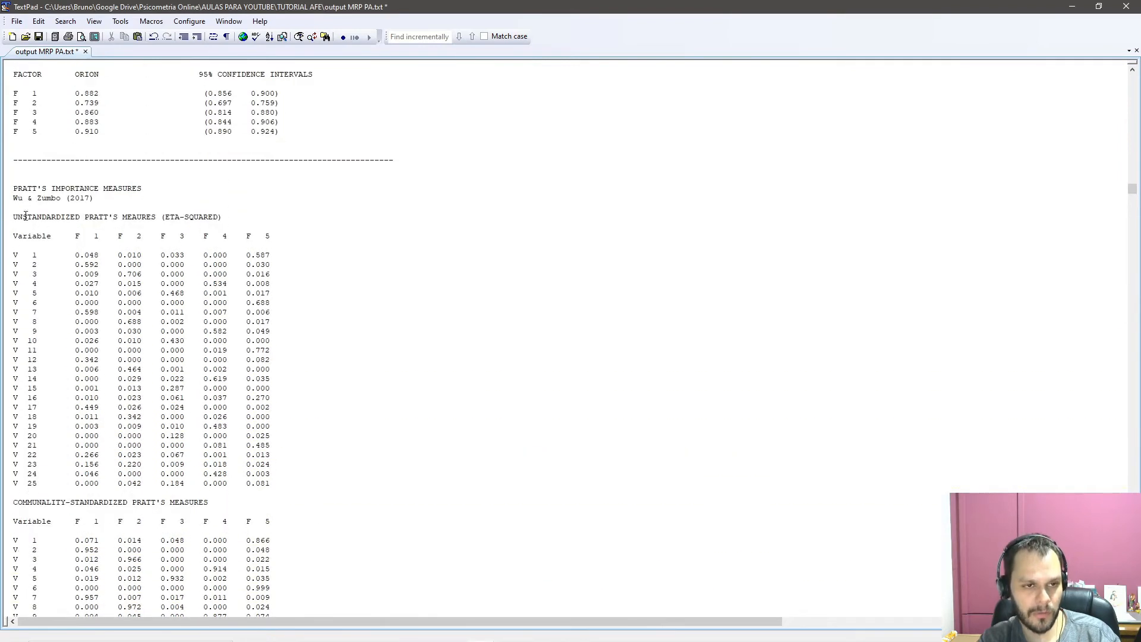
pyautogui.moveTo(14, 188); pyautogui.dragTo(119, 198)
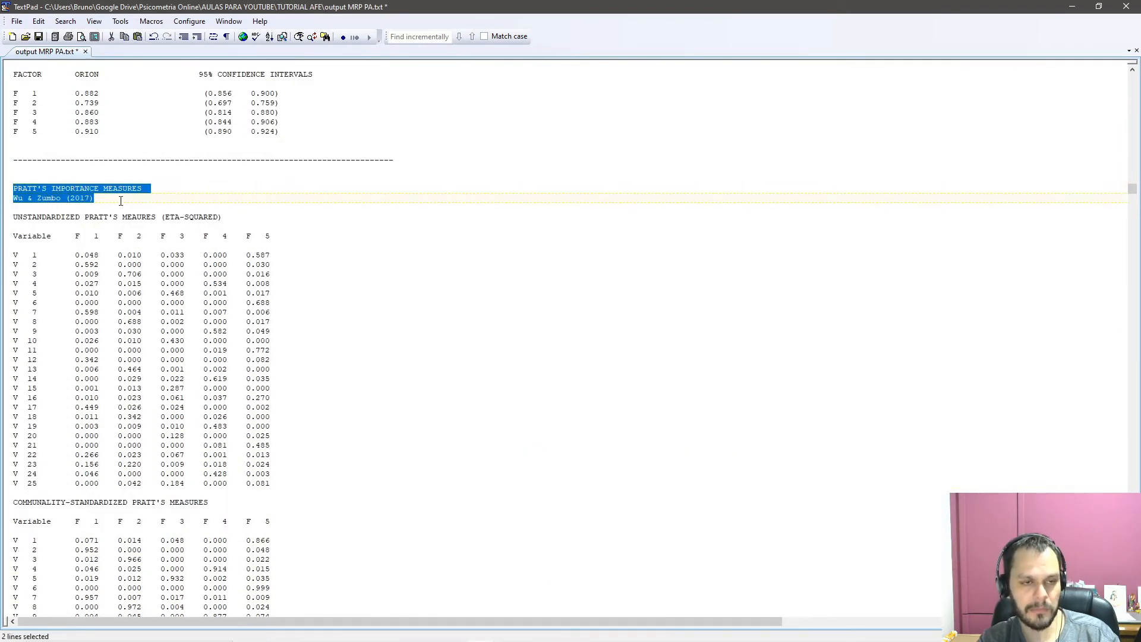
pyautogui.click(84, 216)
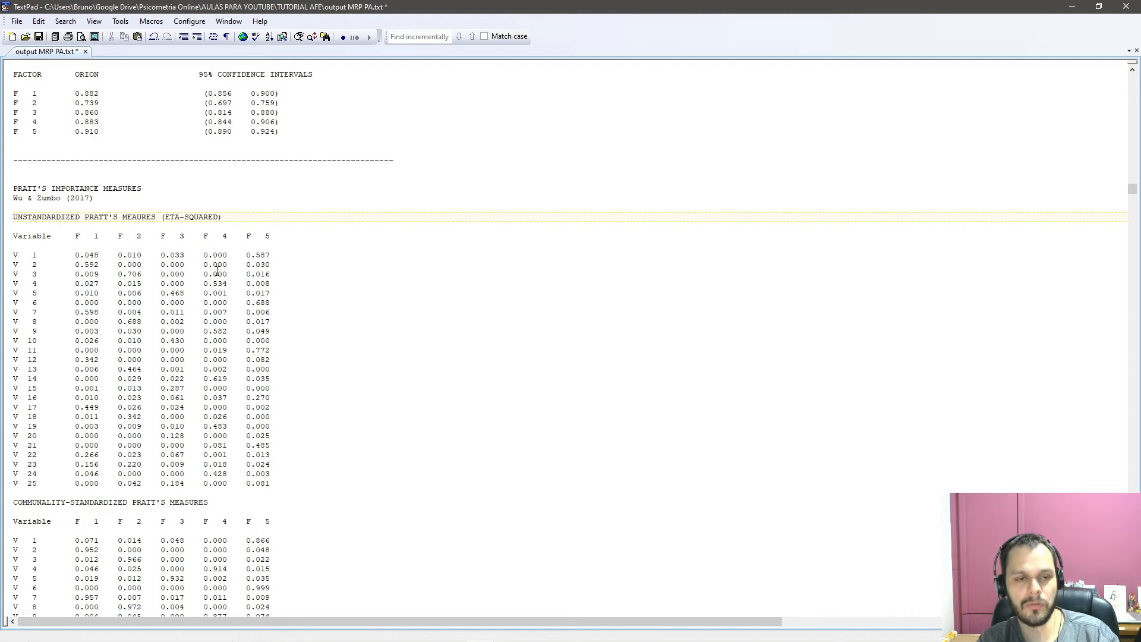
# Step: Read the generalized H index explanation in the construct replicability section, highlighting the >.80 cutoff and the phrase "across studies"
pyautogui.scroll(-20, 252, 264)
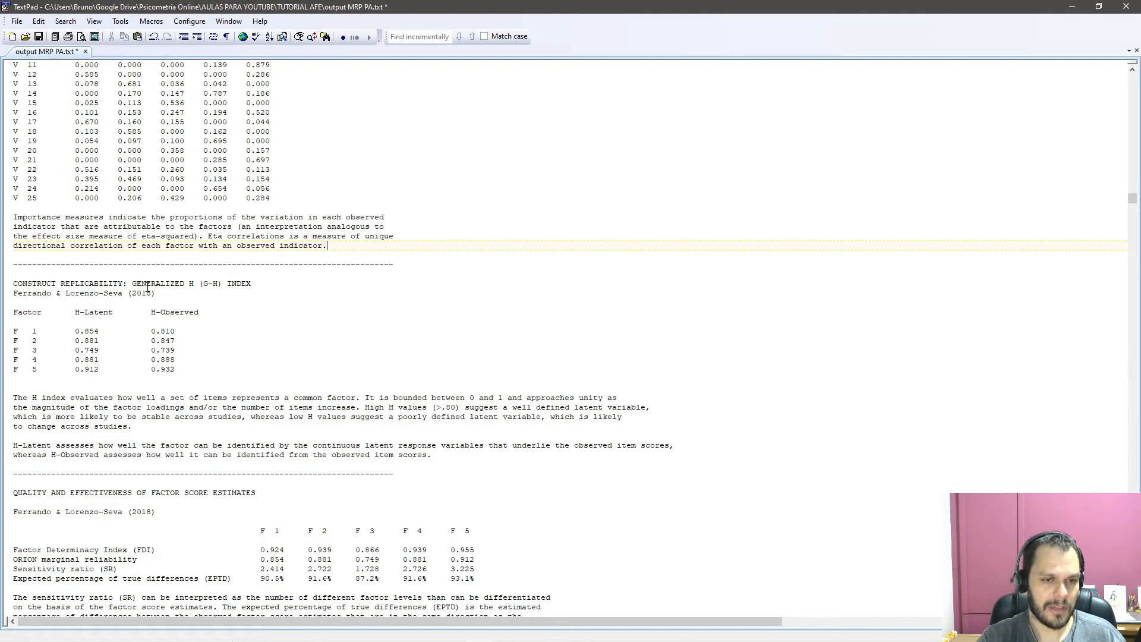
pyautogui.moveTo(146, 293); pyautogui.dragTo(151, 293)
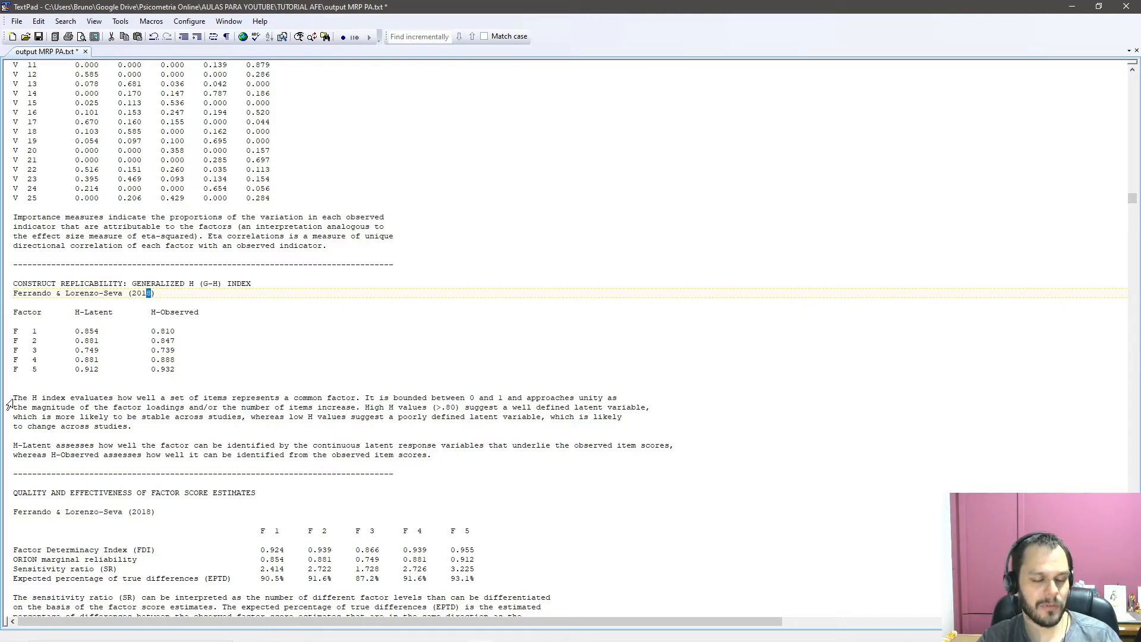
pyautogui.moveTo(13, 398); pyautogui.dragTo(52, 398)
pyautogui.click(189, 408)
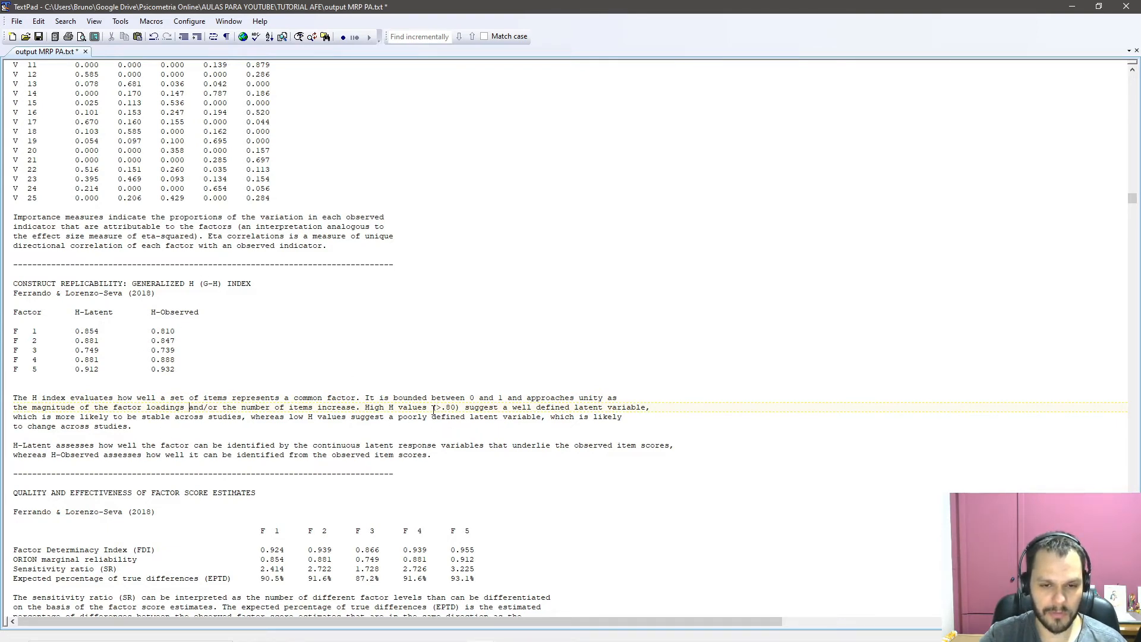
pyautogui.moveTo(436, 408); pyautogui.dragTo(456, 407)
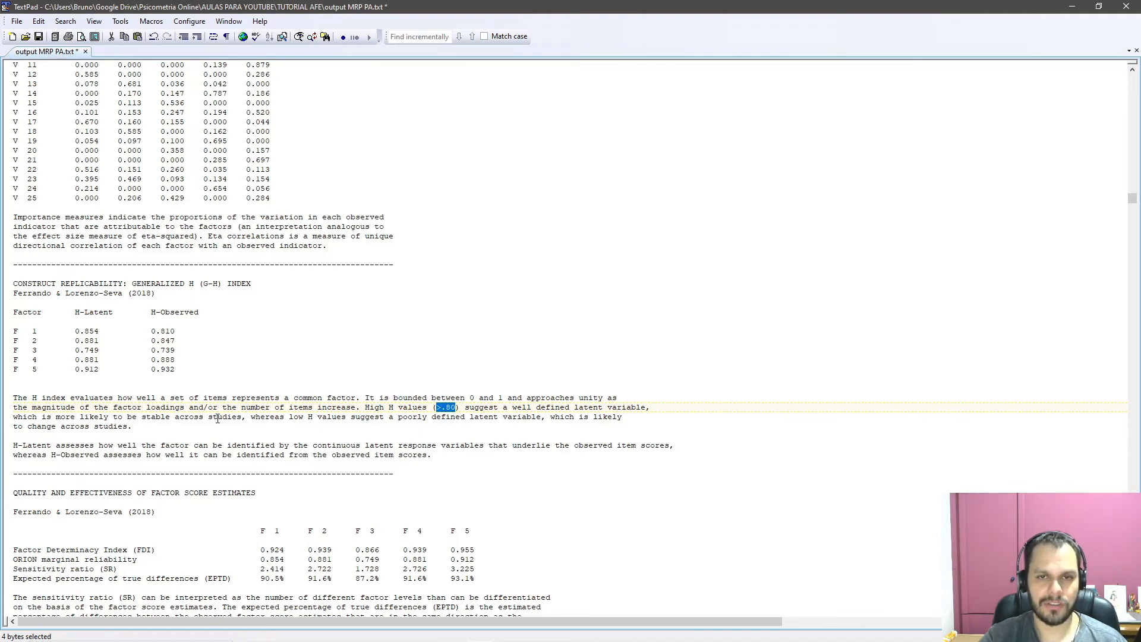
pyautogui.moveTo(241, 417); pyautogui.dragTo(175, 417)
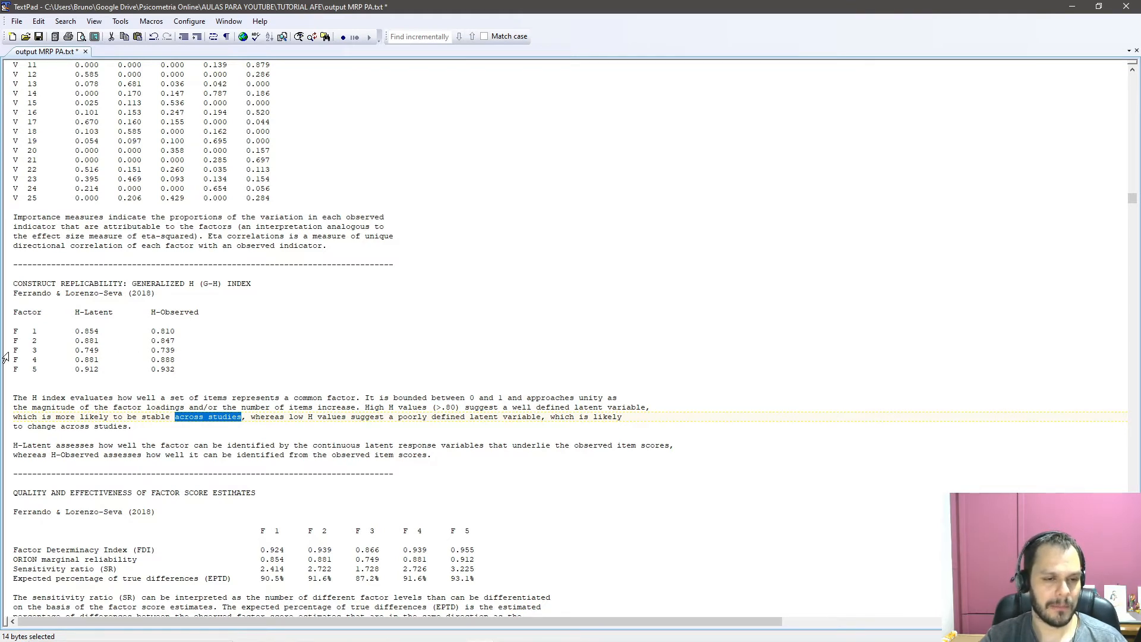
# Step: Examine factor 3 in the construct replicability H index table and the quality and effectiveness indices of the factor score estimates
pyautogui.moveTo(15, 350); pyautogui.dragTo(180, 348)
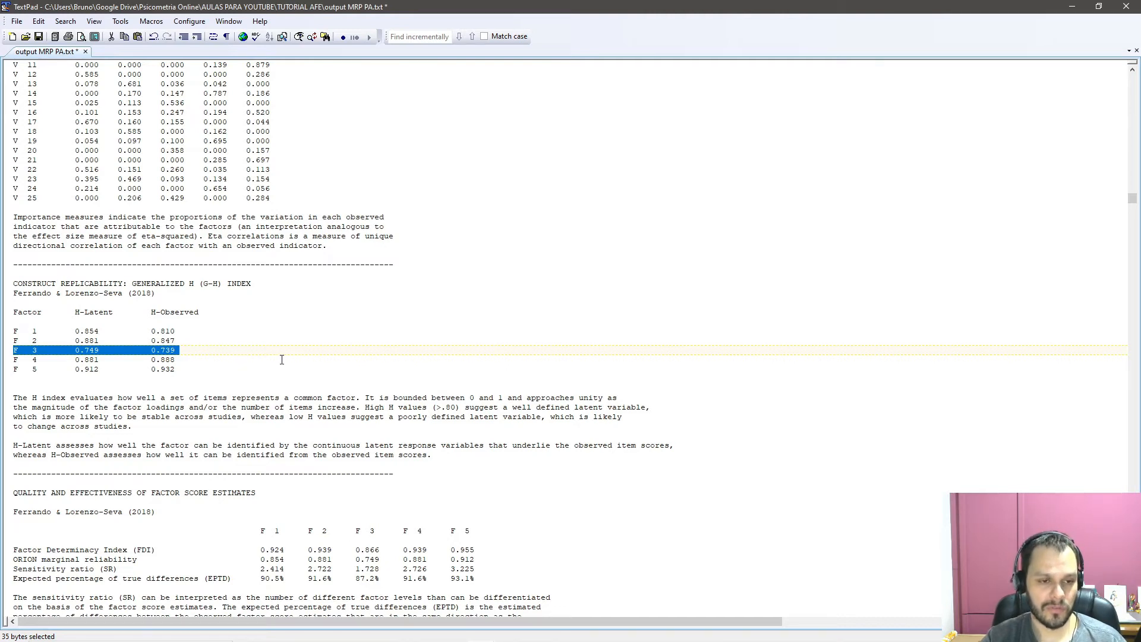
pyautogui.scroll(-5, 282, 359)
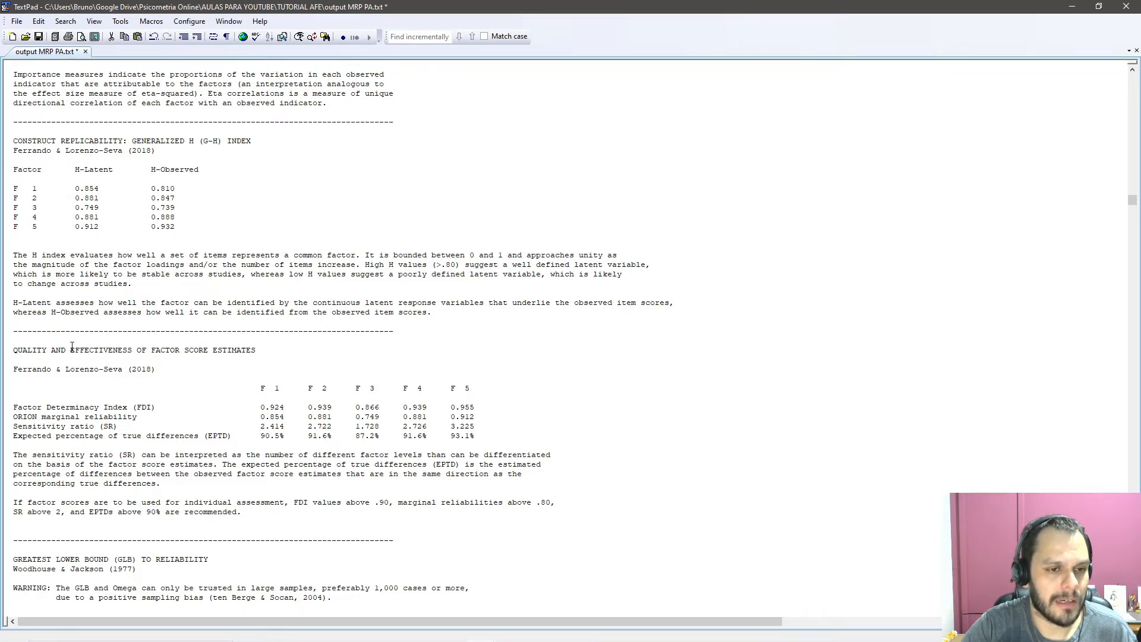
pyautogui.moveTo(133, 353); pyautogui.dragTo(122, 352)
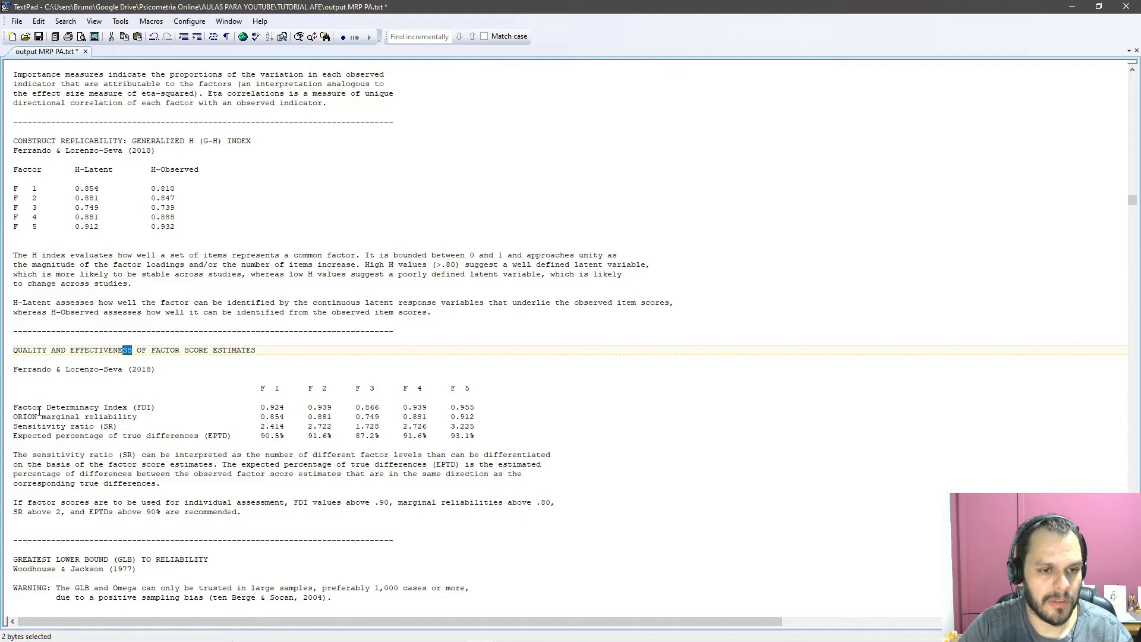
pyautogui.moveTo(56, 409); pyautogui.dragTo(94, 410)
pyautogui.click(17, 418)
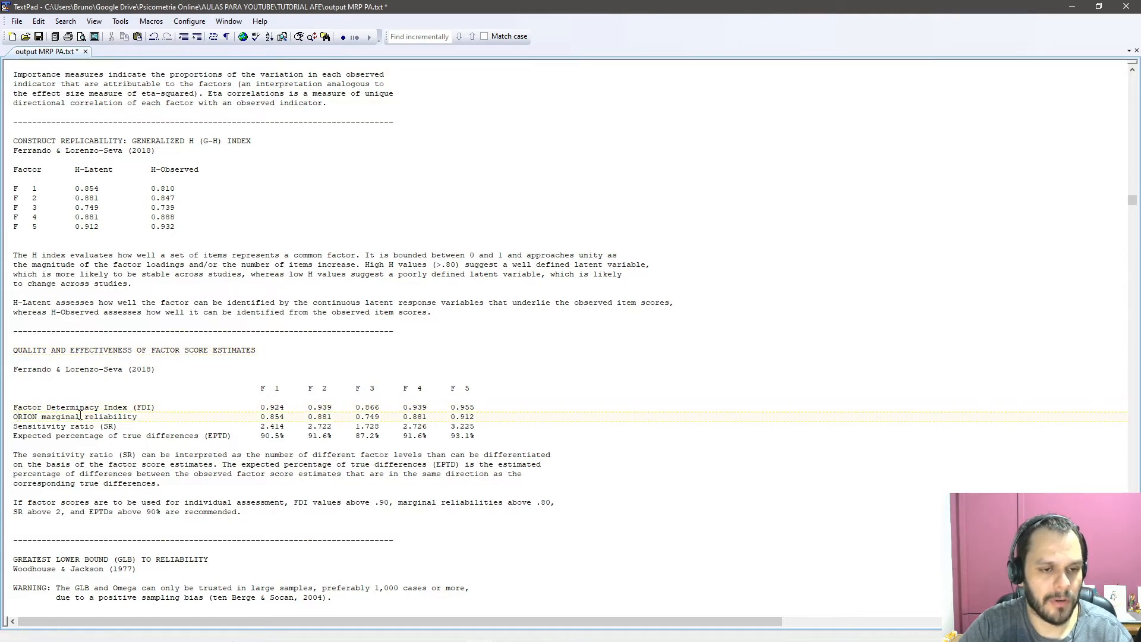
pyautogui.moveTo(15, 428); pyautogui.dragTo(475, 438)
pyautogui.scroll(-6, 452, 475)
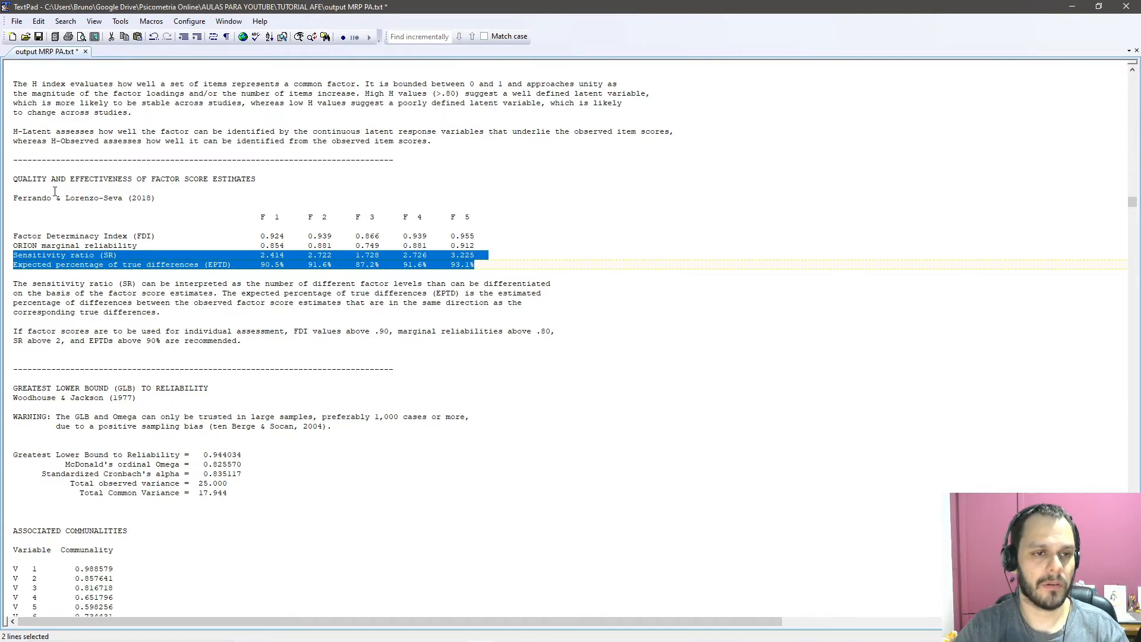
pyautogui.moveTo(14, 188); pyautogui.dragTo(492, 265)
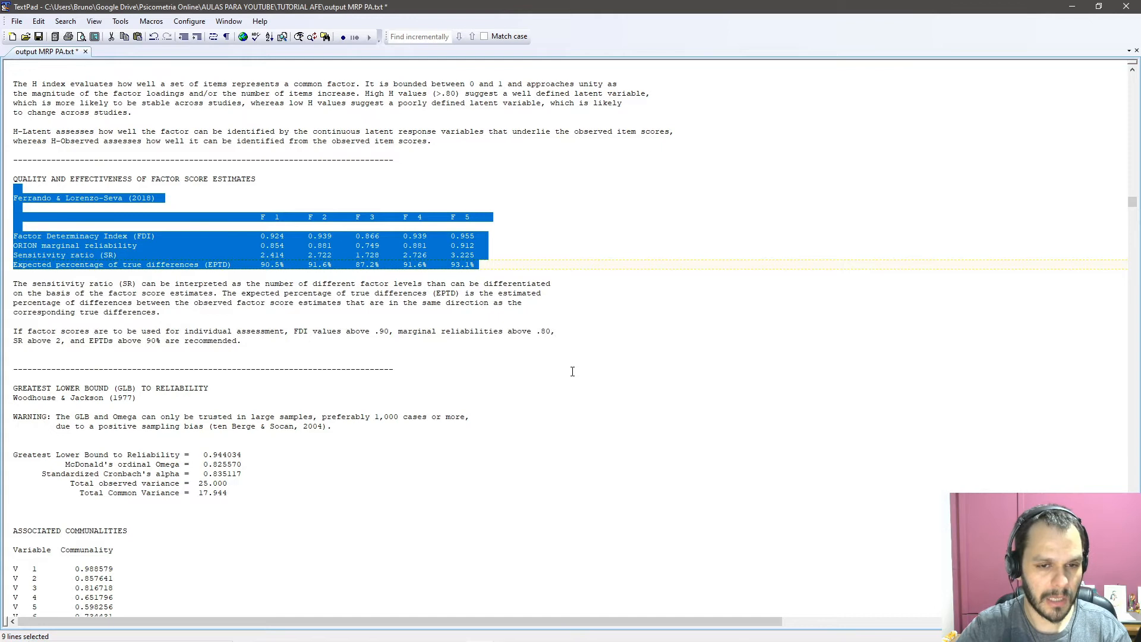
# Step: Examine the Greatest Lower Bound to reliability section, including McDonald's ordinal Omega and standardized Cronbach's alpha
pyautogui.scroll(-4, 572, 371)
pyautogui.scroll(-3, 572, 371)
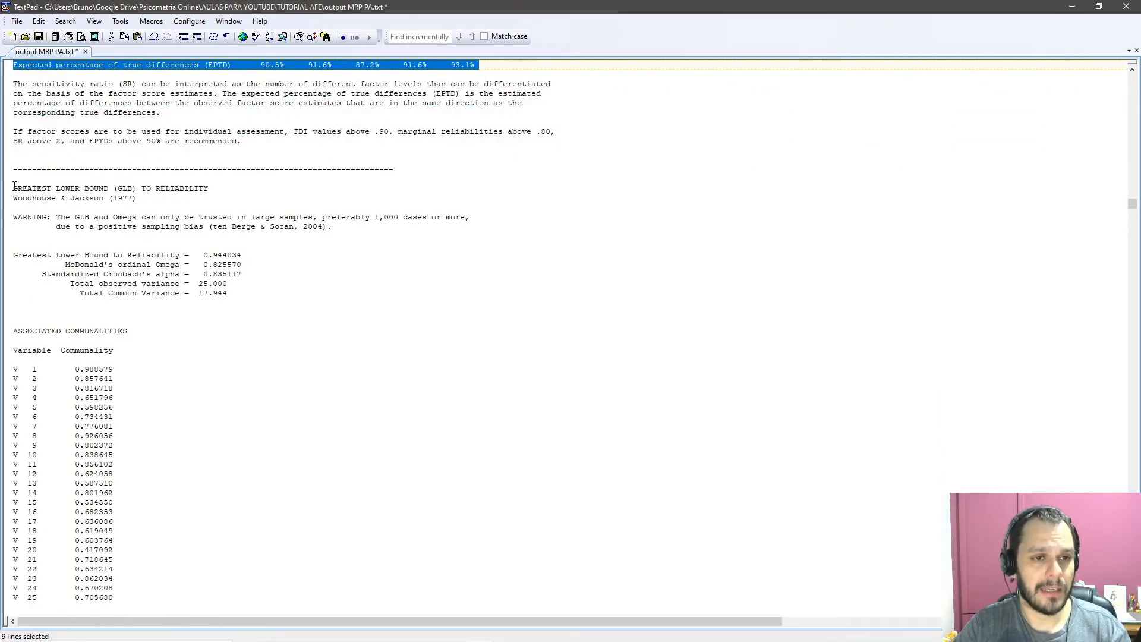
pyautogui.moveTo(154, 188); pyautogui.dragTo(228, 188)
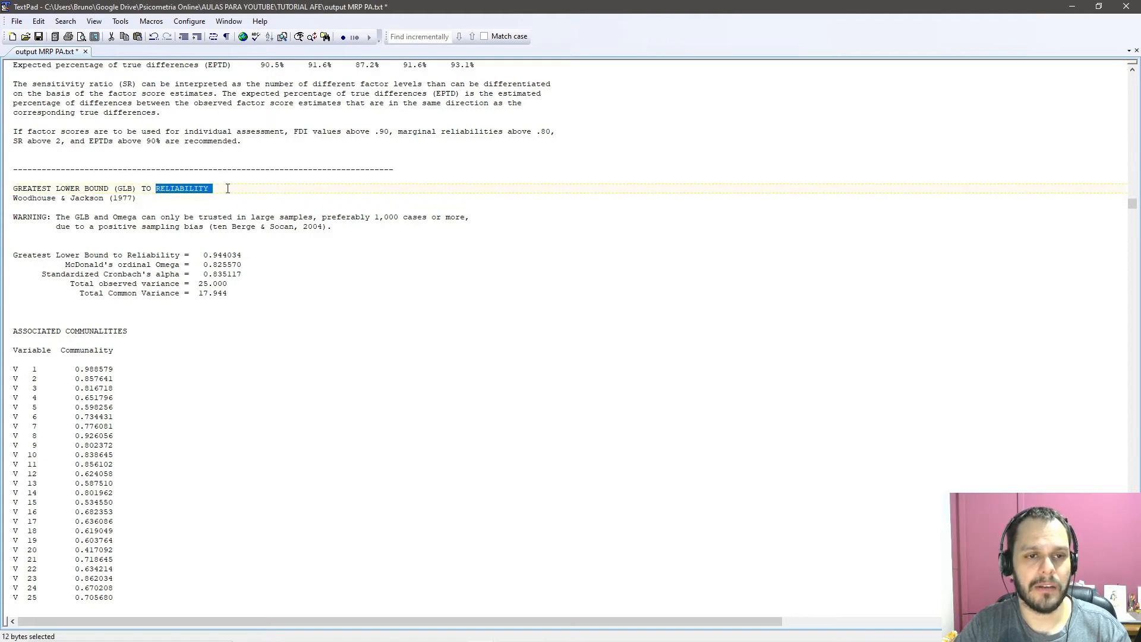
pyautogui.click(32, 206)
pyautogui.moveTo(14, 186); pyautogui.dragTo(271, 271)
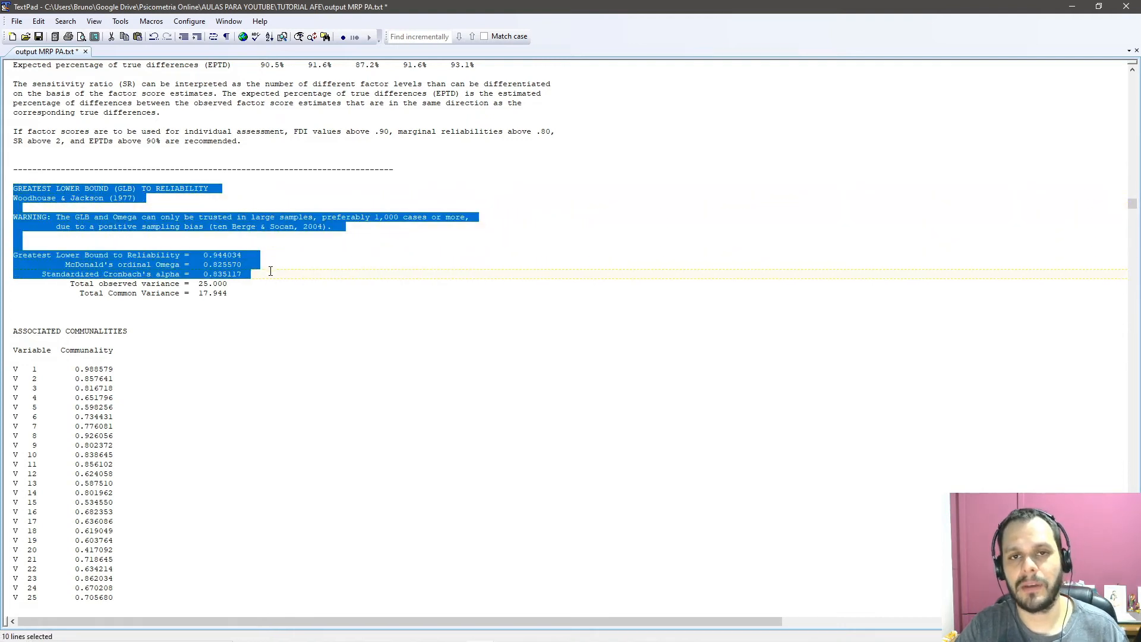
pyautogui.click(299, 258)
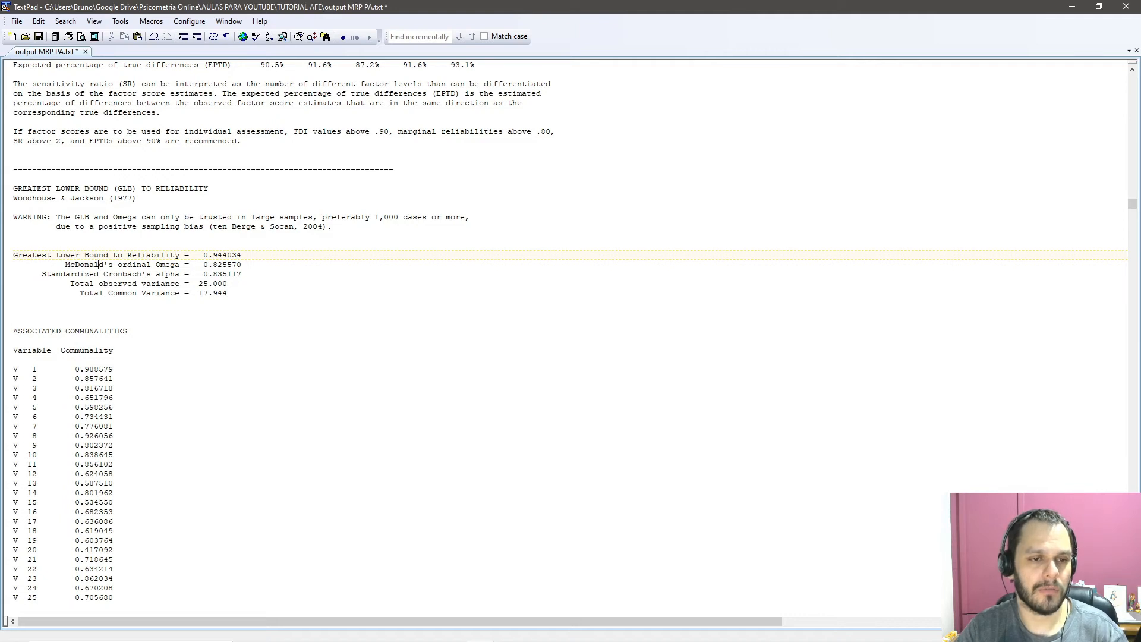
pyautogui.doubleClick(169, 264)
pyautogui.click(67, 274)
pyautogui.moveTo(44, 275); pyautogui.dragTo(178, 273)
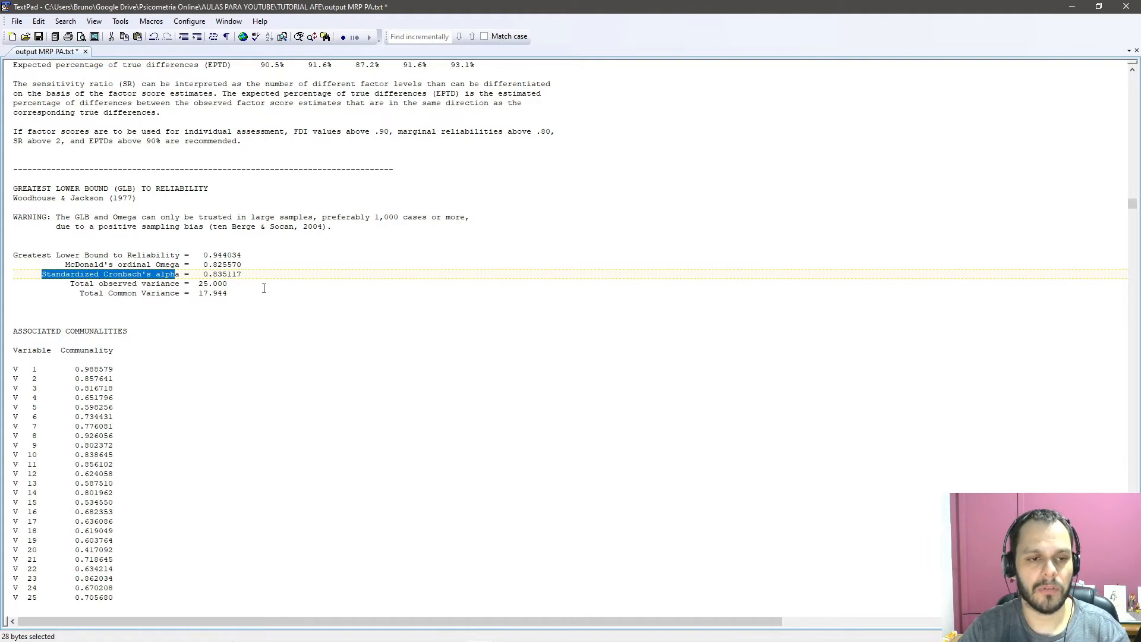
# Step: Look through the distribution of residuals section, including the RMSR, the WRMR and the histogram of fitted residuals
pyautogui.scroll(-12, 199, 372)
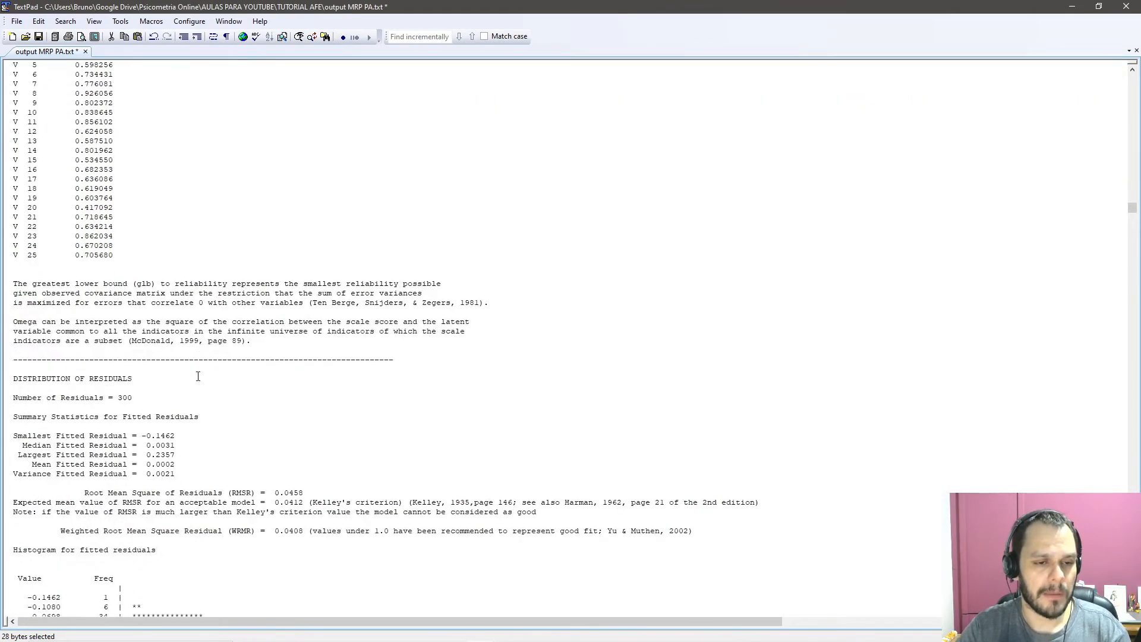
pyautogui.scroll(-3, 215, 463)
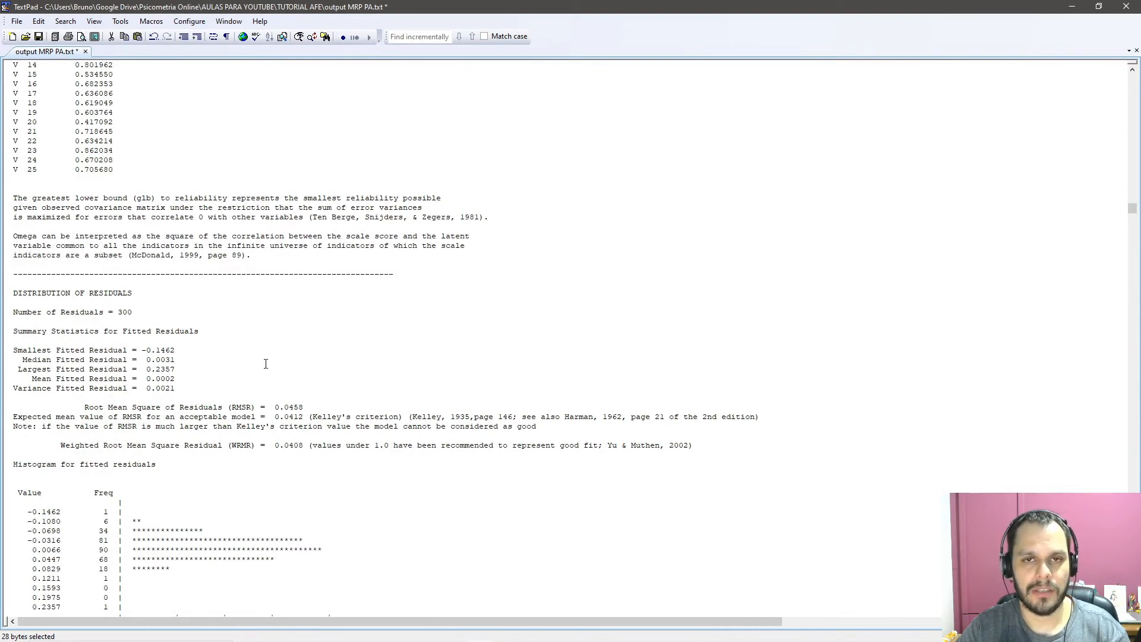
pyautogui.scroll(-3, 262, 403)
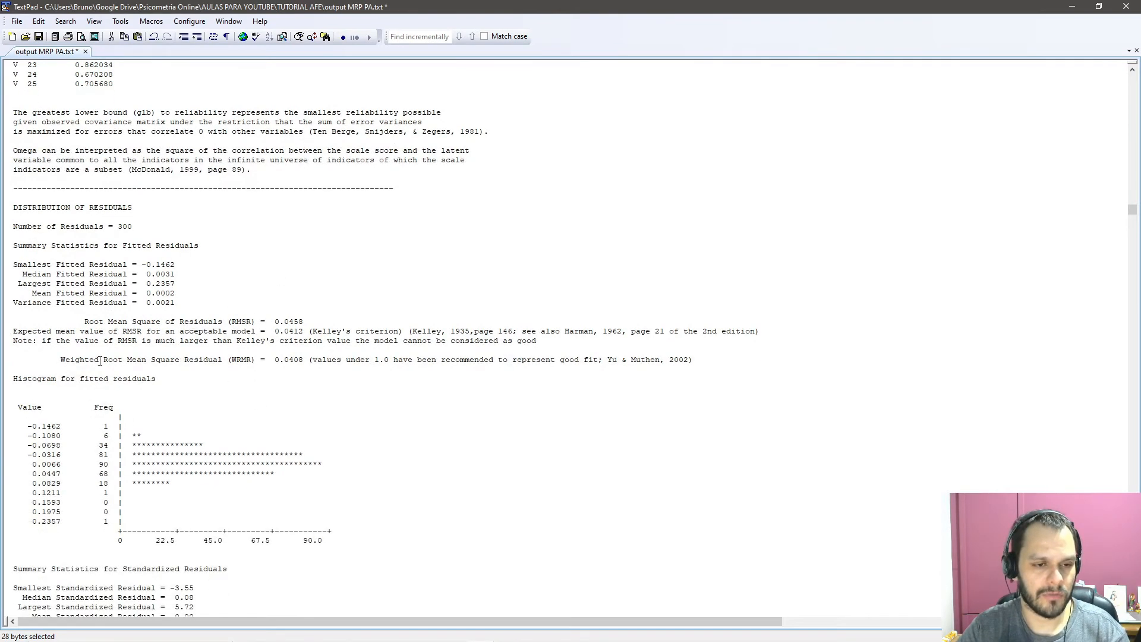
pyautogui.scroll(-18, 235, 412)
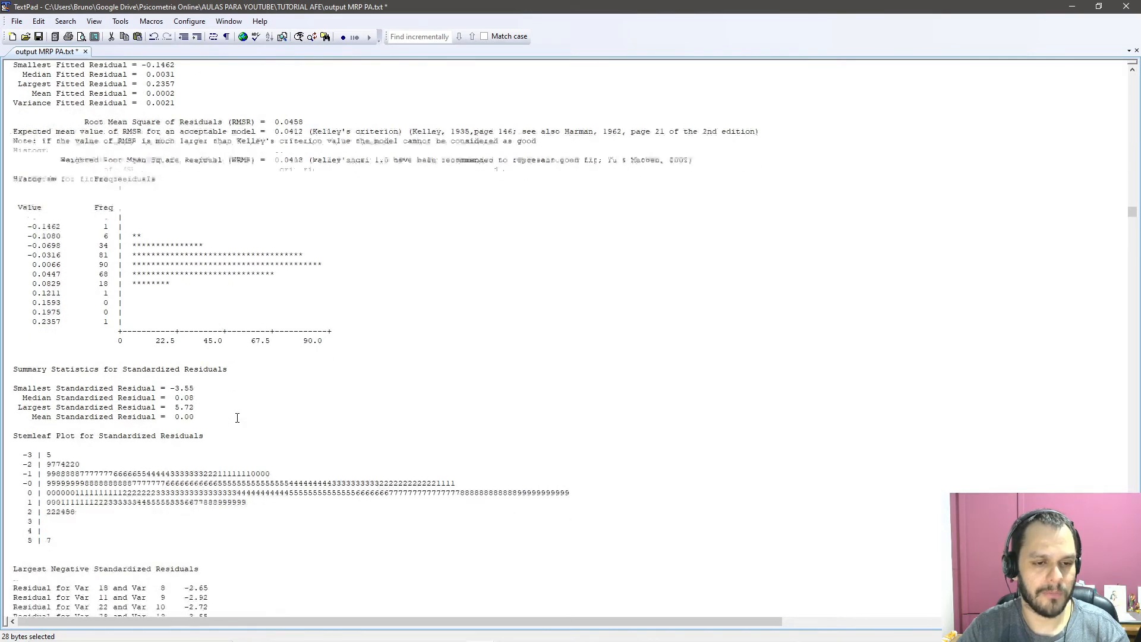
# Step: Examine the participants' score estimates on the five factors, listed case by case
pyautogui.scroll(-5, 237, 418)
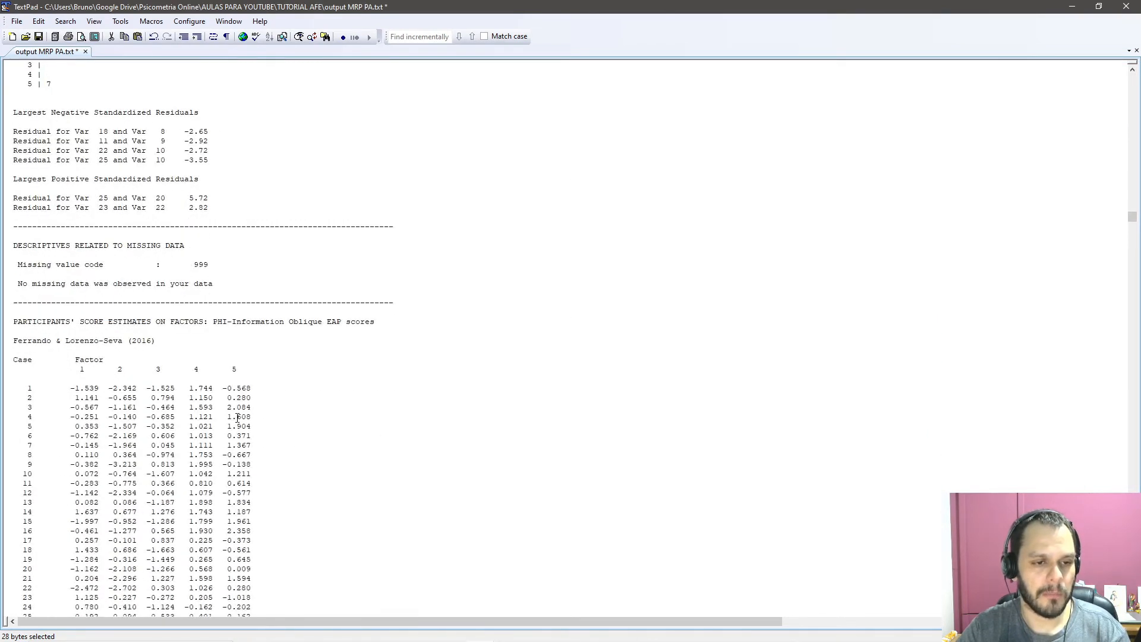
pyautogui.scroll(-7, 237, 418)
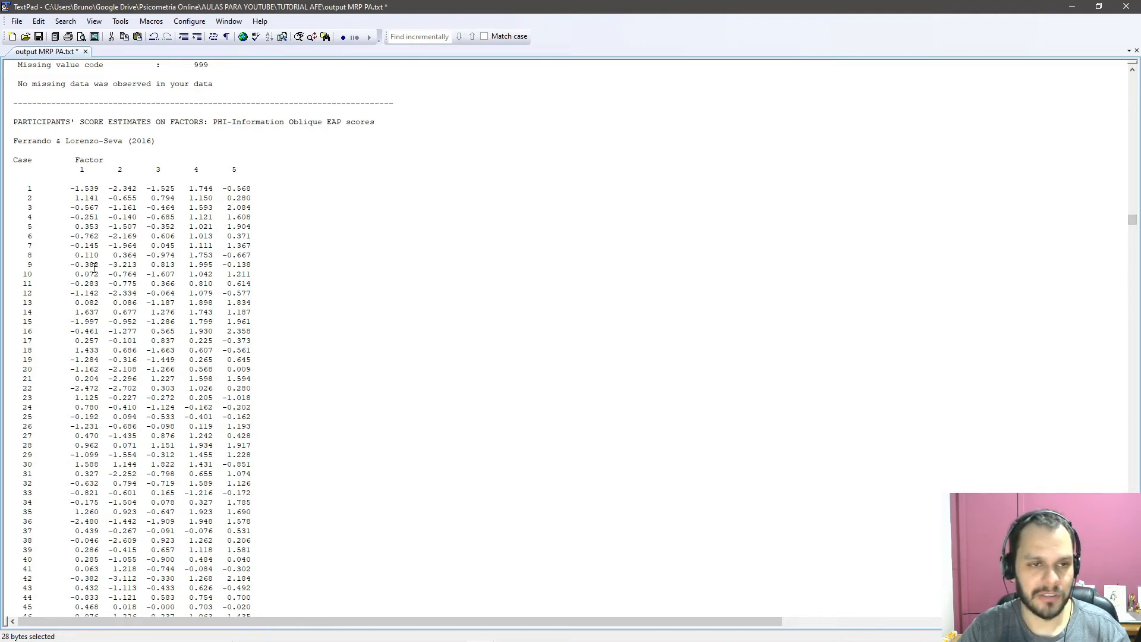
pyautogui.scroll(-2, 67, 133)
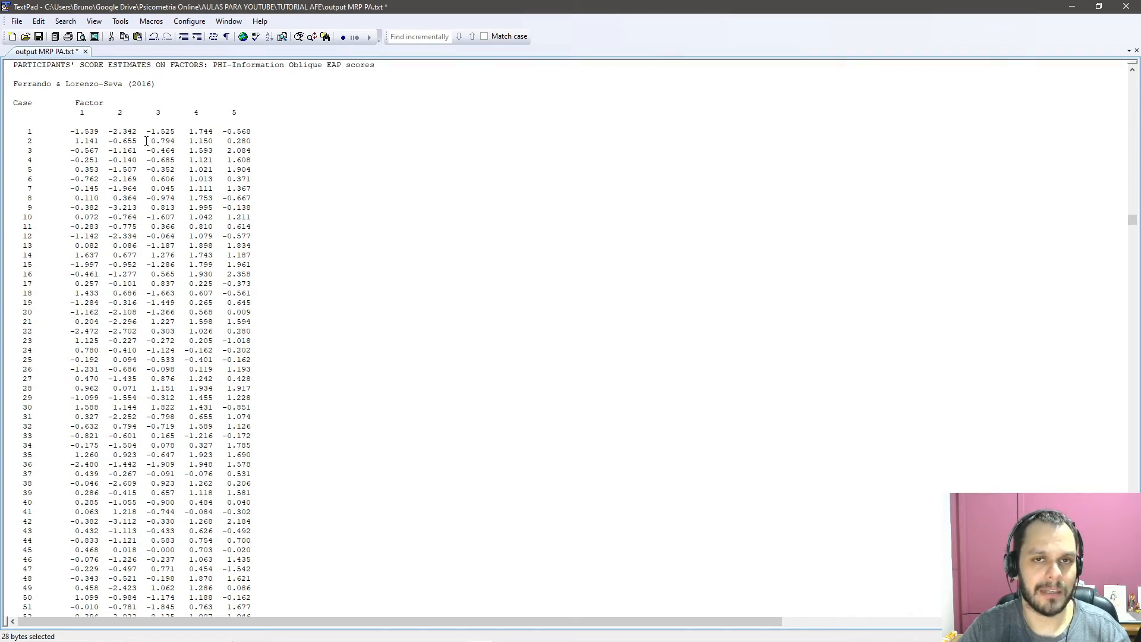
pyautogui.scroll(-20, 130, 226)
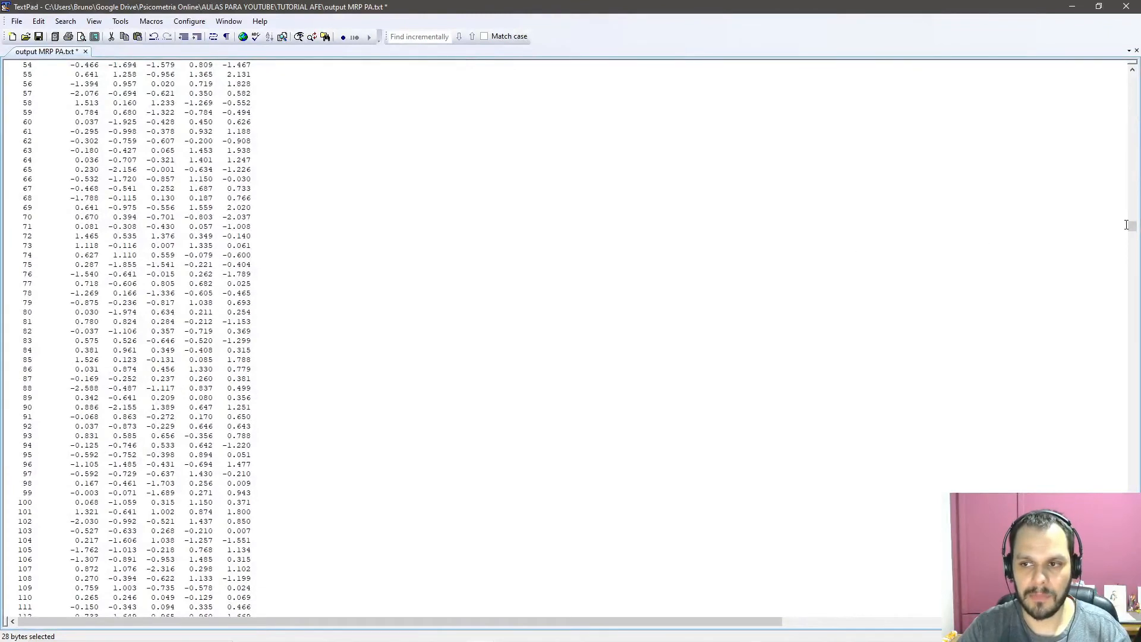
pyautogui.scroll(20, 240, 259)
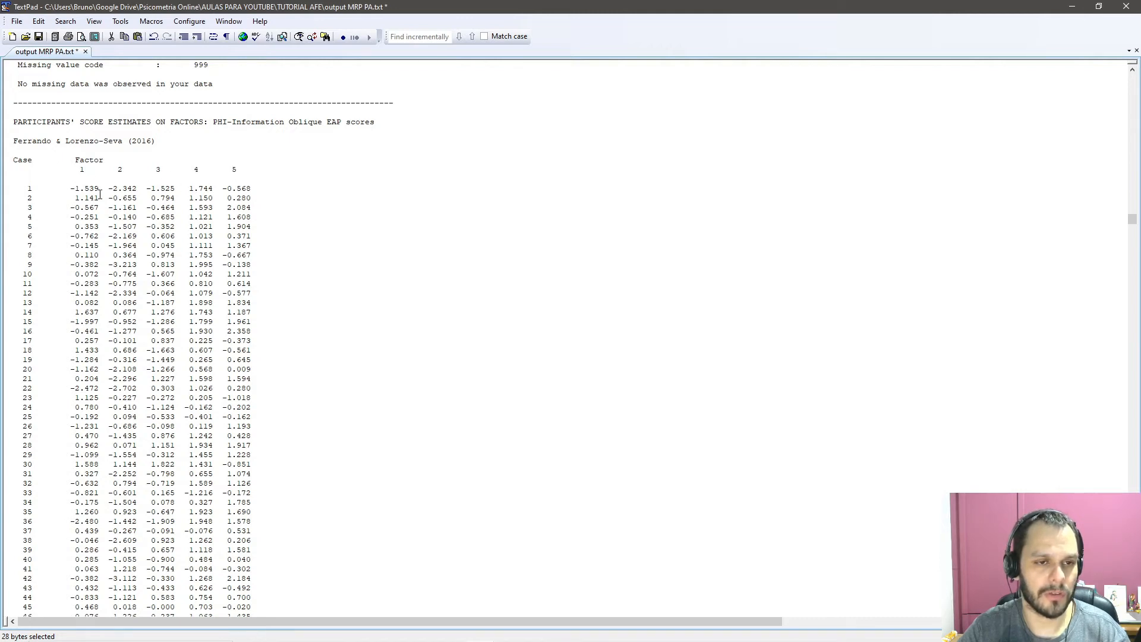
# Step: Examine the precision of factor score estimates for factor 1, highlighting the 95% confidence interval of case 1
pyautogui.moveTo(1132, 219); pyautogui.dragTo(1134, 284)
pyautogui.scroll(3, 548, 314)
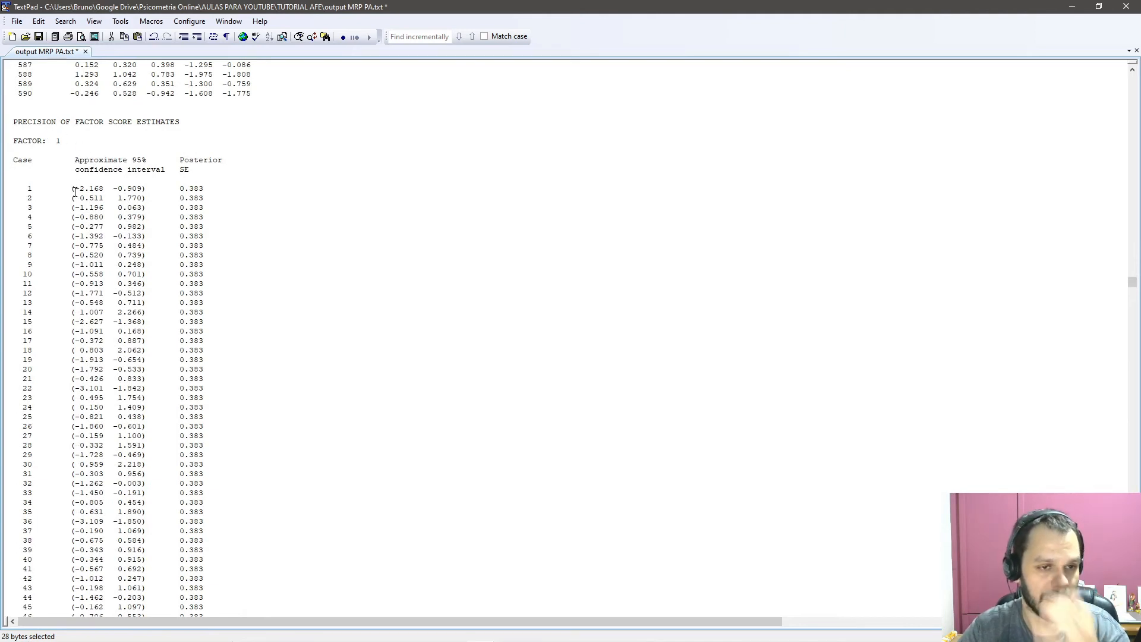
pyautogui.moveTo(74, 190); pyautogui.dragTo(151, 193)
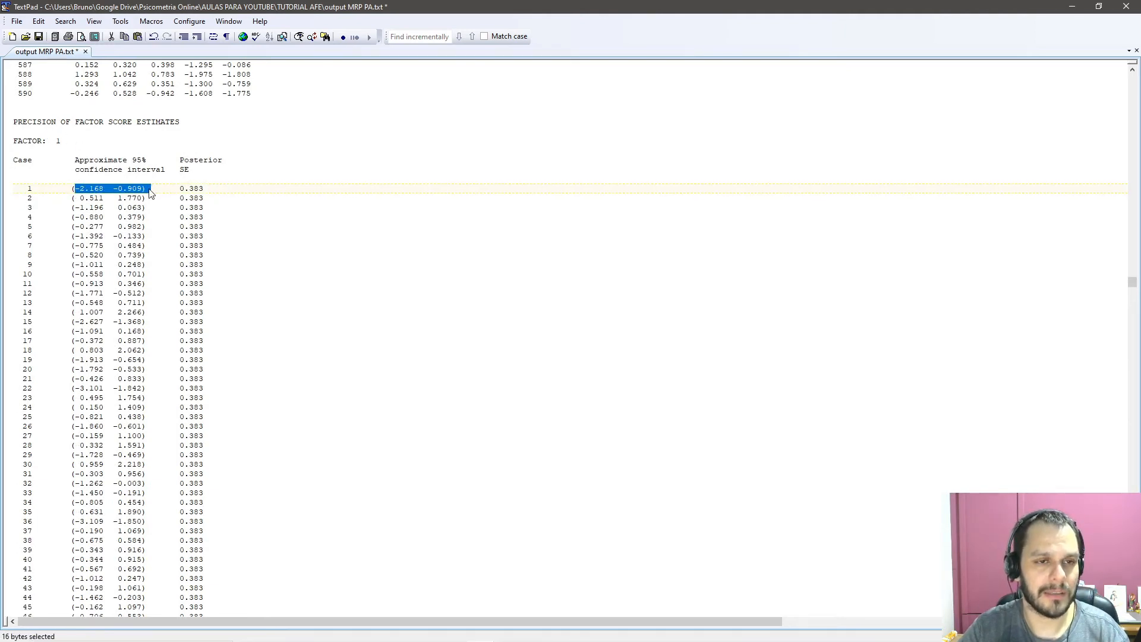
pyautogui.scroll(1, 151, 193)
pyautogui.scroll(-3, 3, 170)
pyautogui.scroll(3, 3, 171)
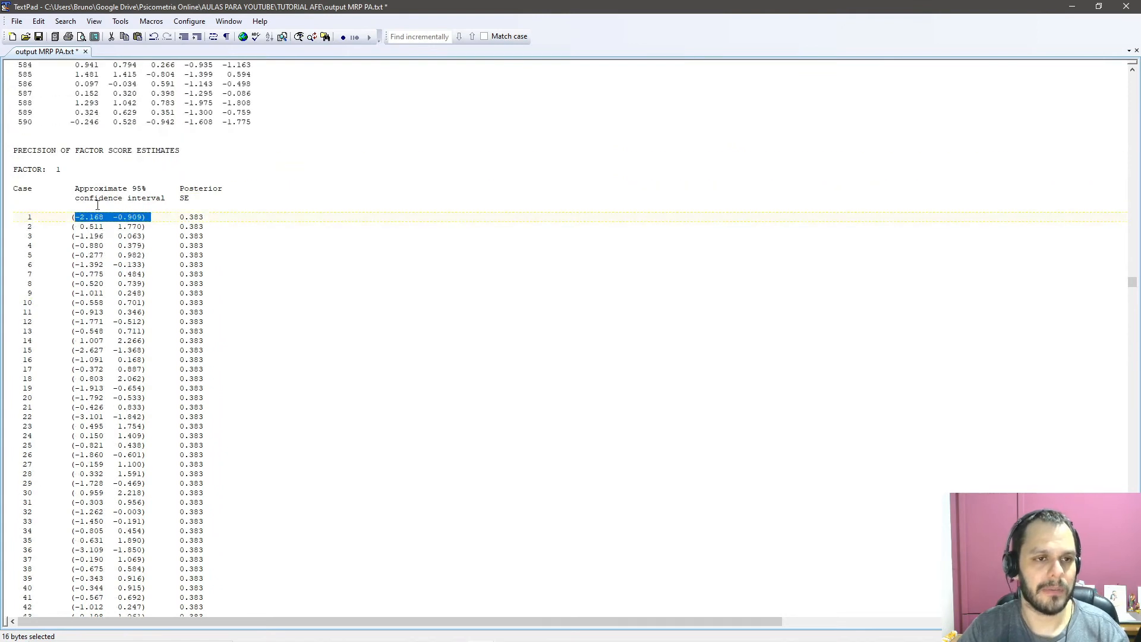
pyautogui.moveTo(11, 170); pyautogui.dragTo(84, 170)
pyautogui.moveTo(1132, 282); pyautogui.dragTo(1136, 412)
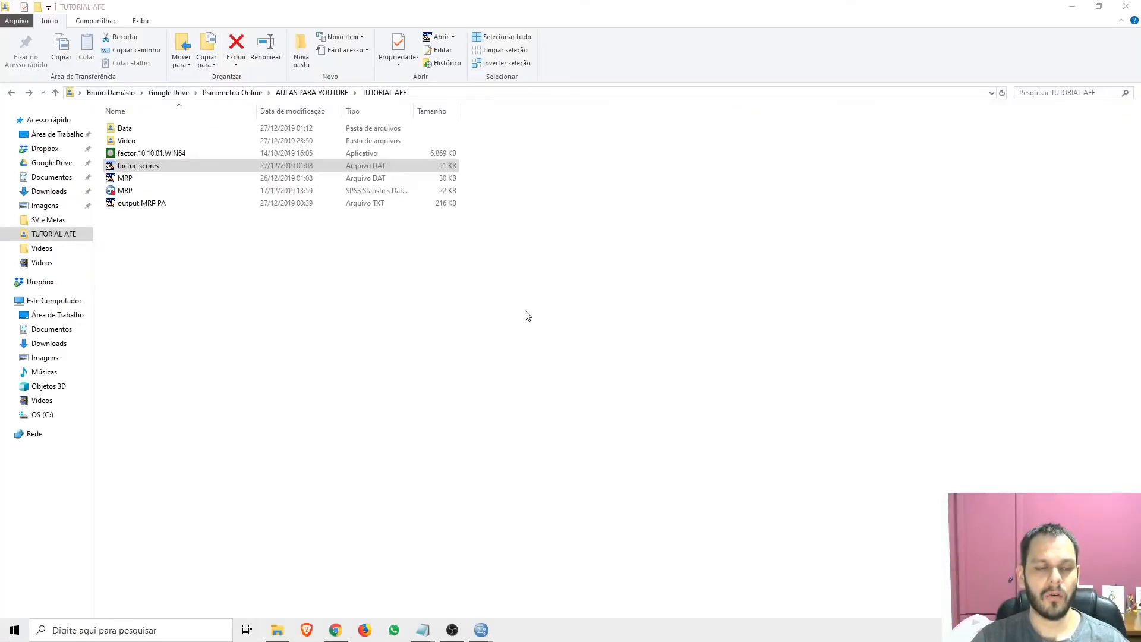
# Step: Open the factor_scores DAT file from the TUTORIAL AFE folder and highlight its first rows across all five columns
pyautogui.click(145, 170)
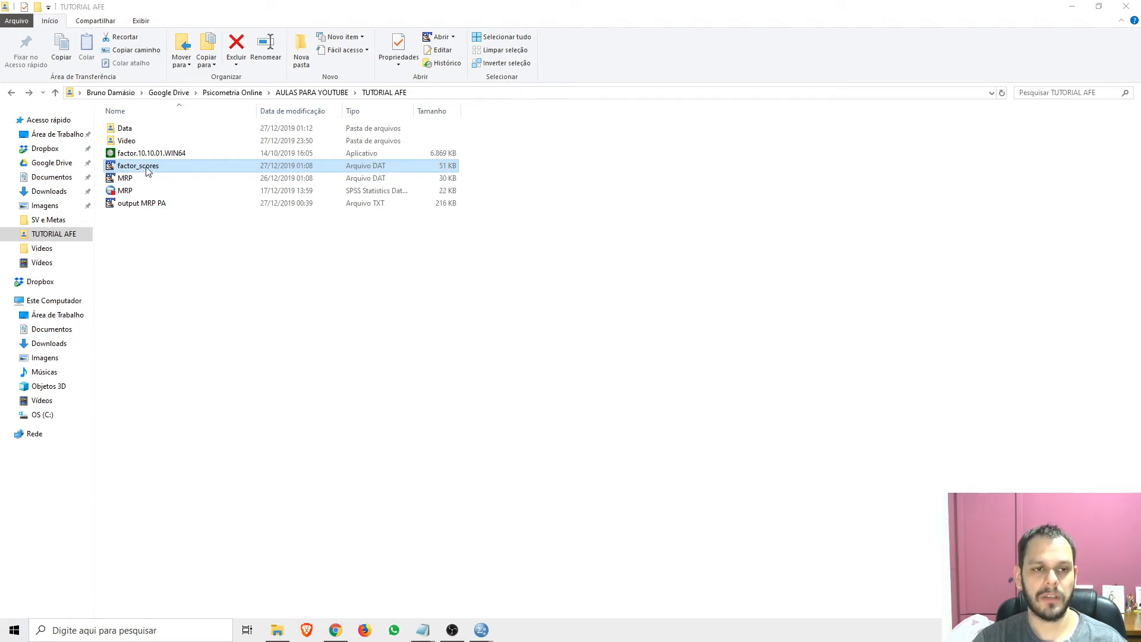
pyautogui.doubleClick(146, 167)
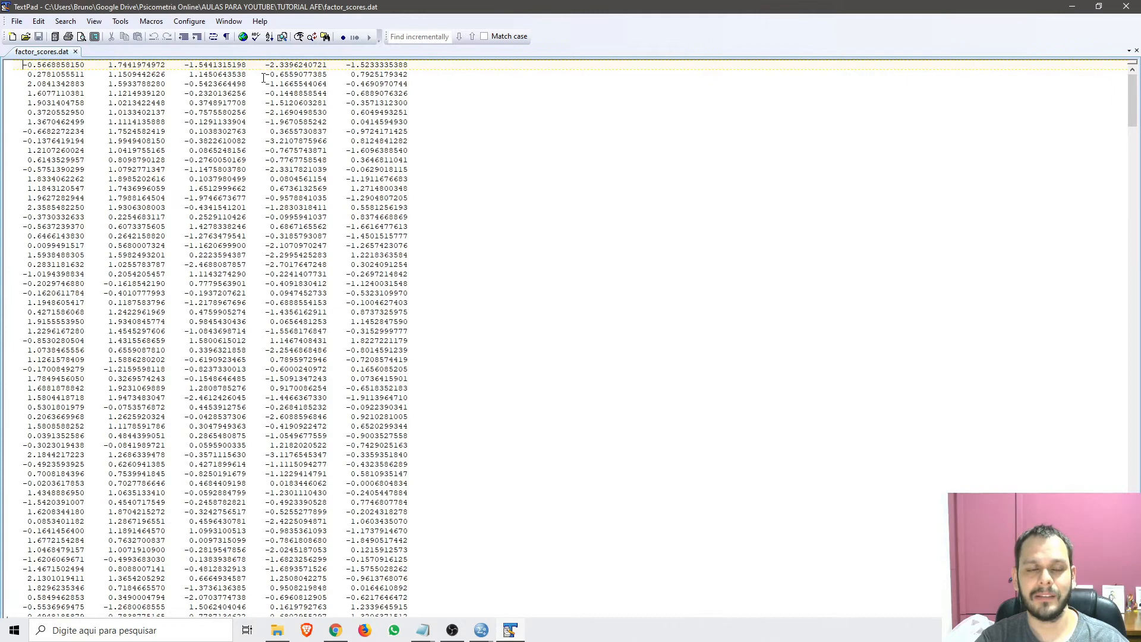
pyautogui.moveTo(24, 64); pyautogui.dragTo(409, 517)
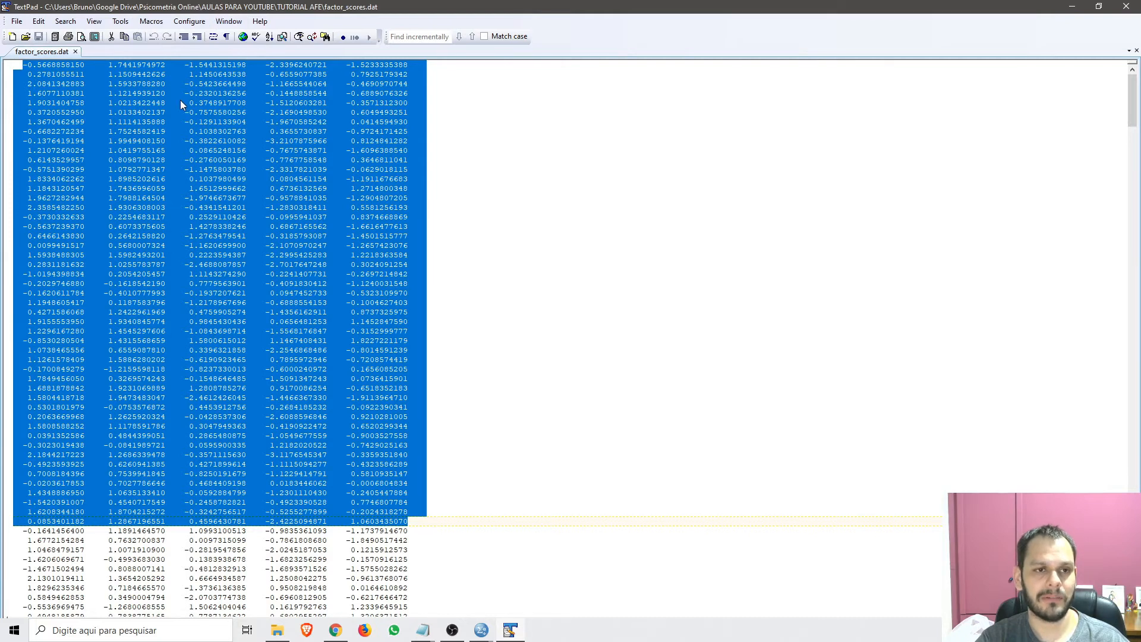
# Step: Check the Google search results for TextPad in Chrome and return to factor_scores.dat in TextPad
pyautogui.hotkey('alt', 'Tab')
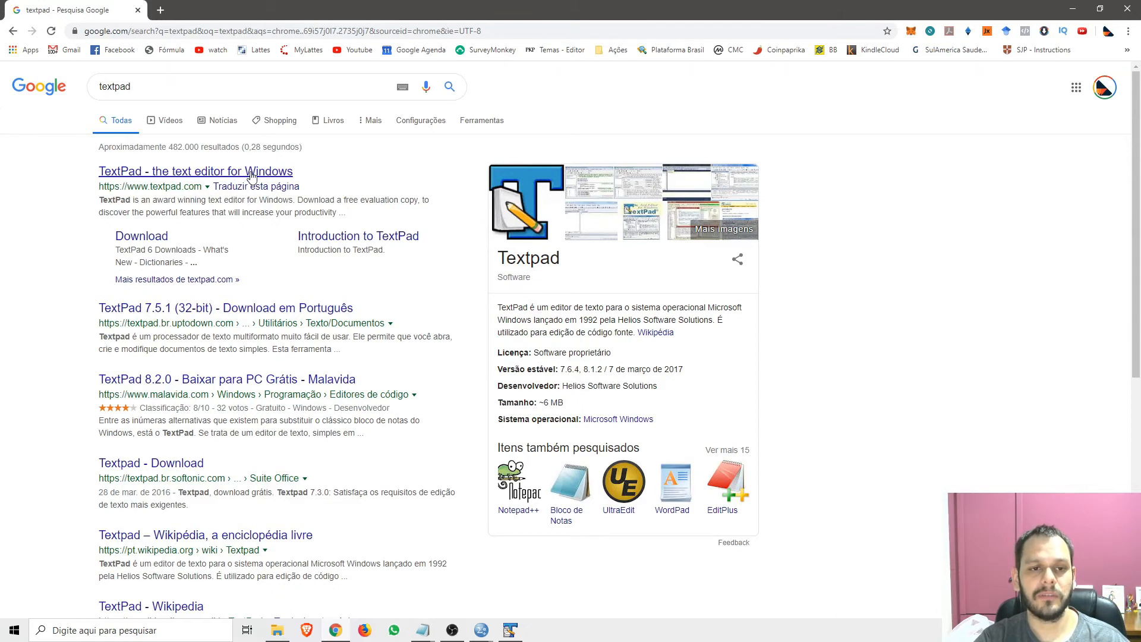
pyautogui.hotkey('alt', 'Tab')
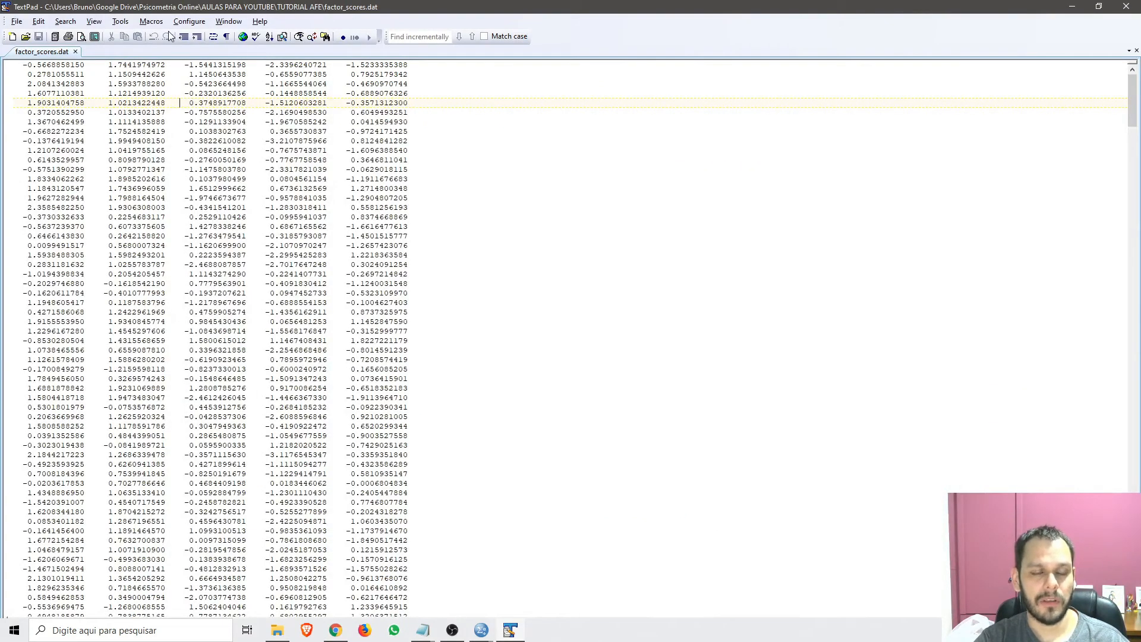
# Step: Turn on Block Select Mode and select the entire first column of factor scores from the first row to the last
pyautogui.click(189, 22)
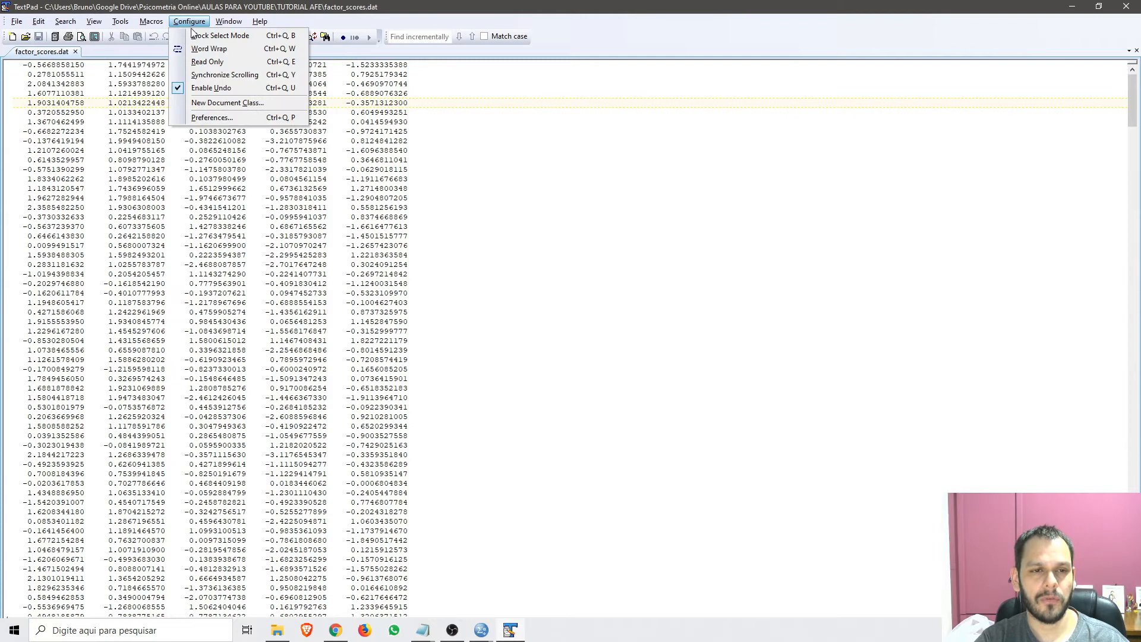
pyautogui.click(194, 36)
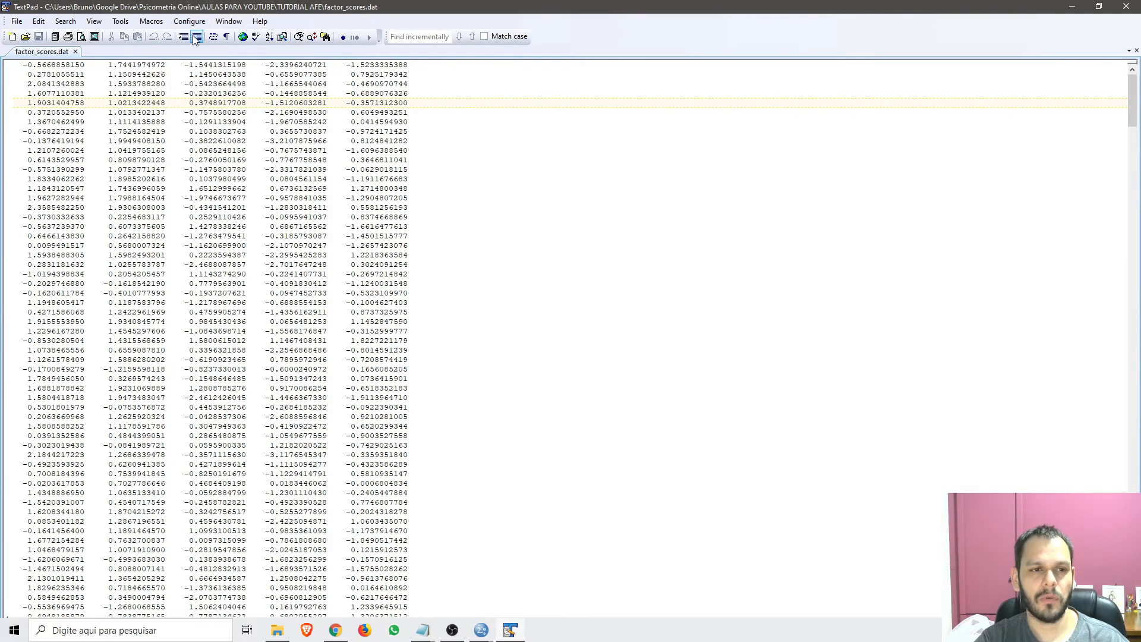
pyautogui.click(23, 64)
pyautogui.moveTo(24, 64); pyautogui.dragTo(86, 161)
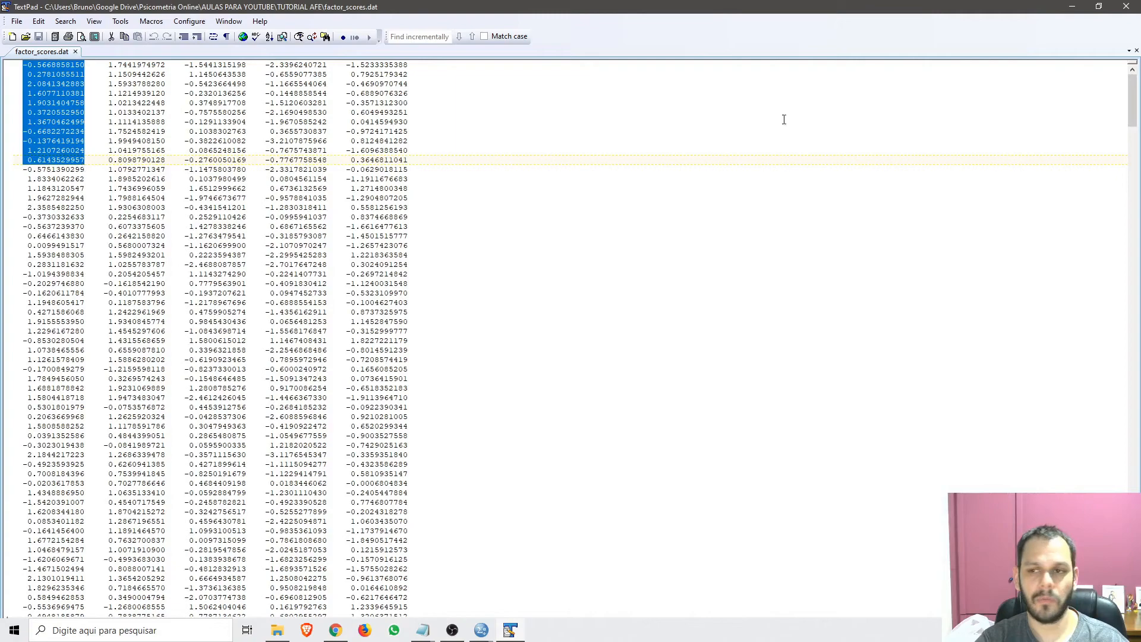
pyautogui.moveTo(1132, 100); pyautogui.dragTo(1129, 600)
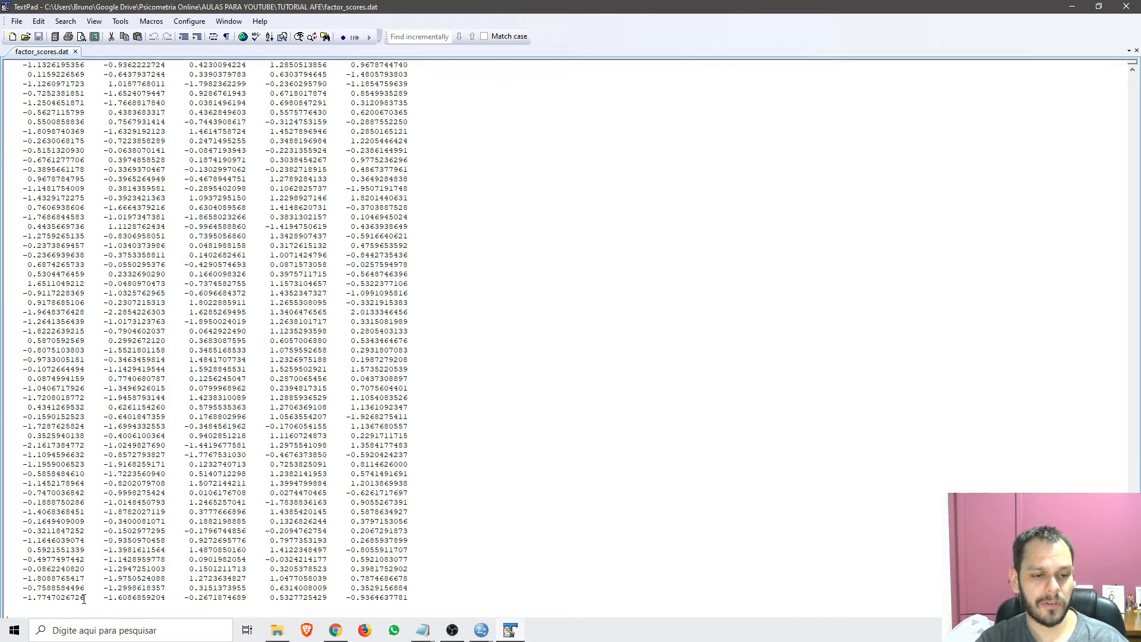
pyautogui.keyDown('shift'); pyautogui.click(84, 598); pyautogui.keyUp('shift')
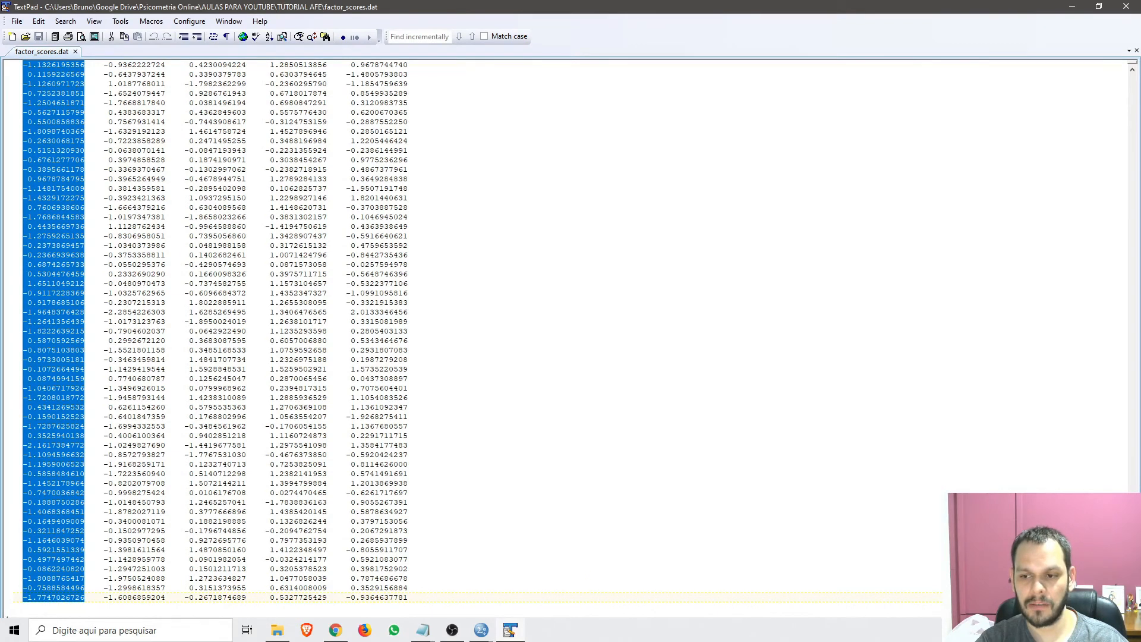
pyautogui.moveTo(1131, 594); pyautogui.dragTo(1117, 80)
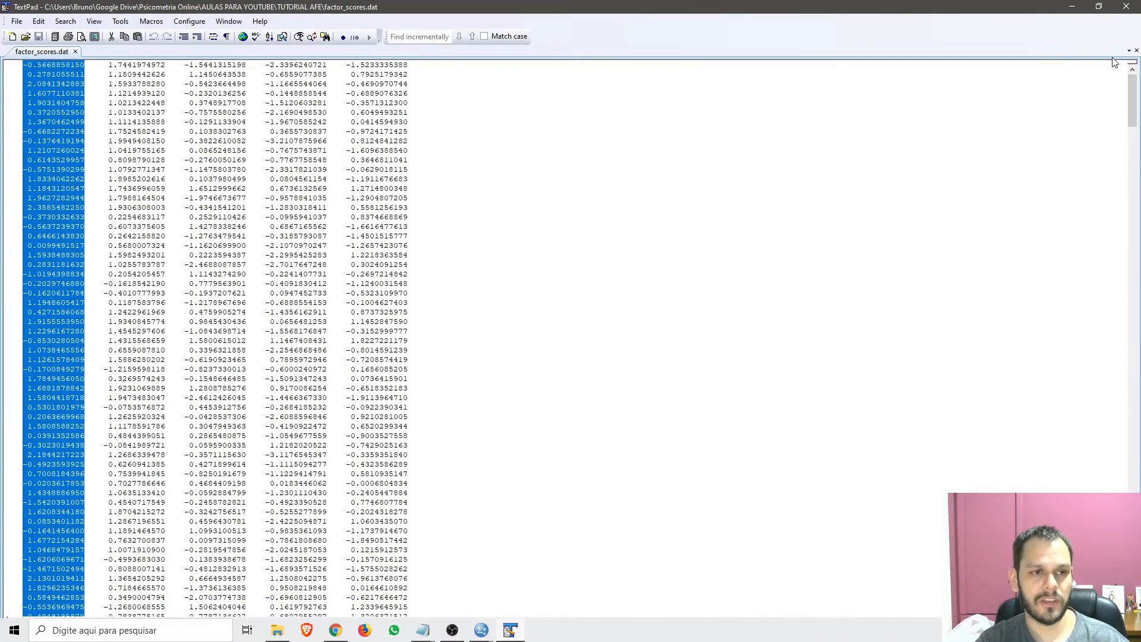
# Step: Switch to MRP.sav in SPSS, paste the copied first column of factor scores into the empty column after MRP25 from row 1, and check its last rows
pyautogui.moveTo(478, 634)
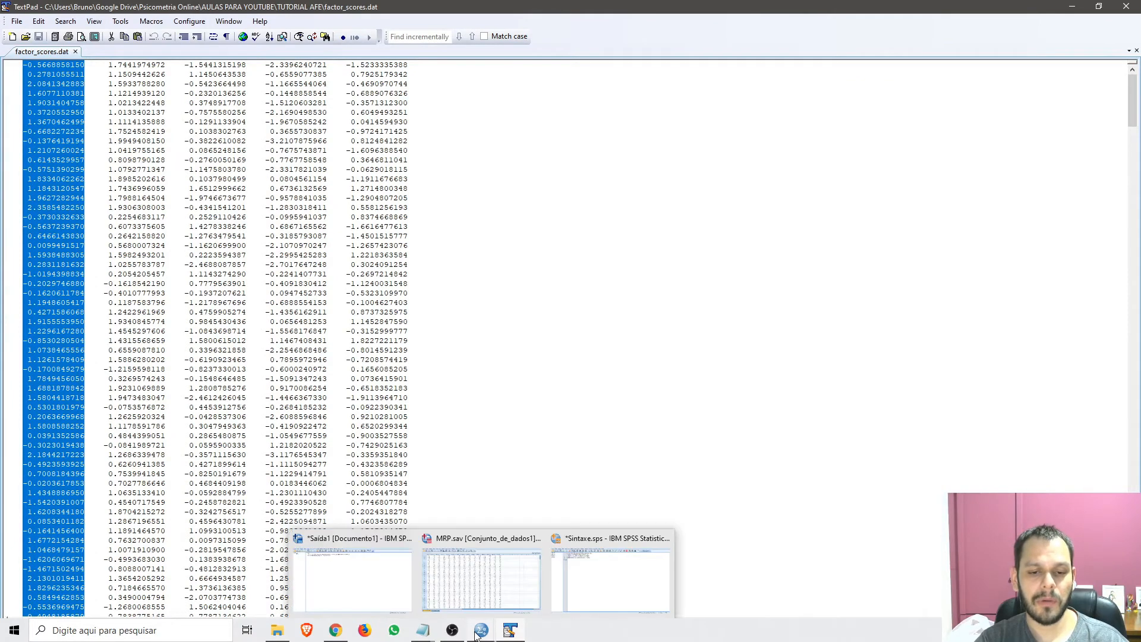
pyautogui.click(469, 580)
pyautogui.click(782, 94)
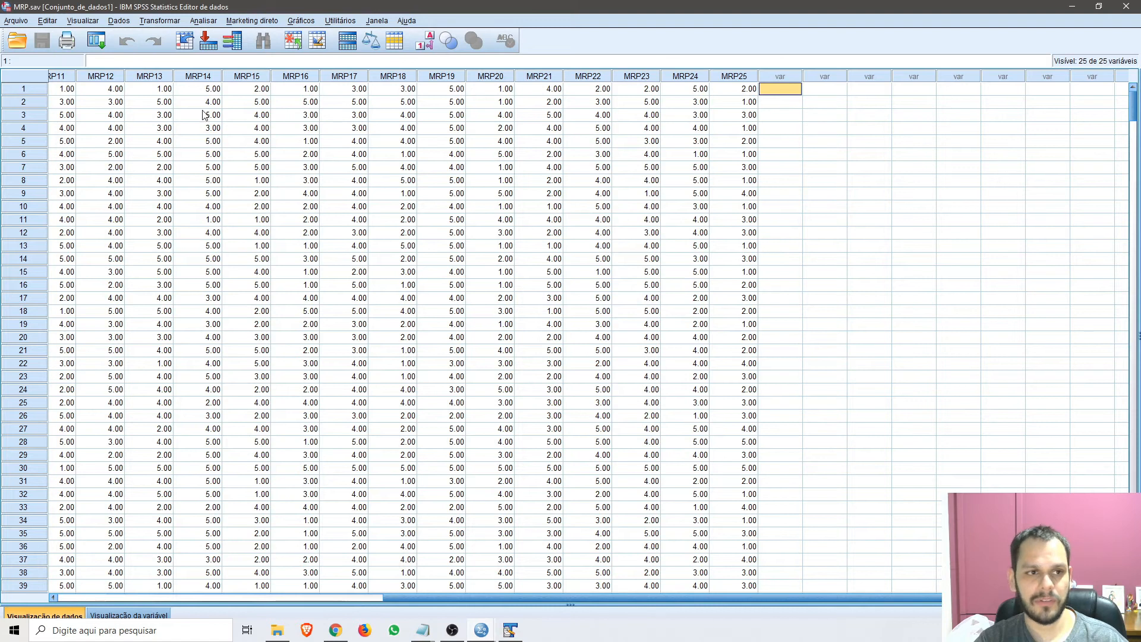
pyautogui.click(23, 91)
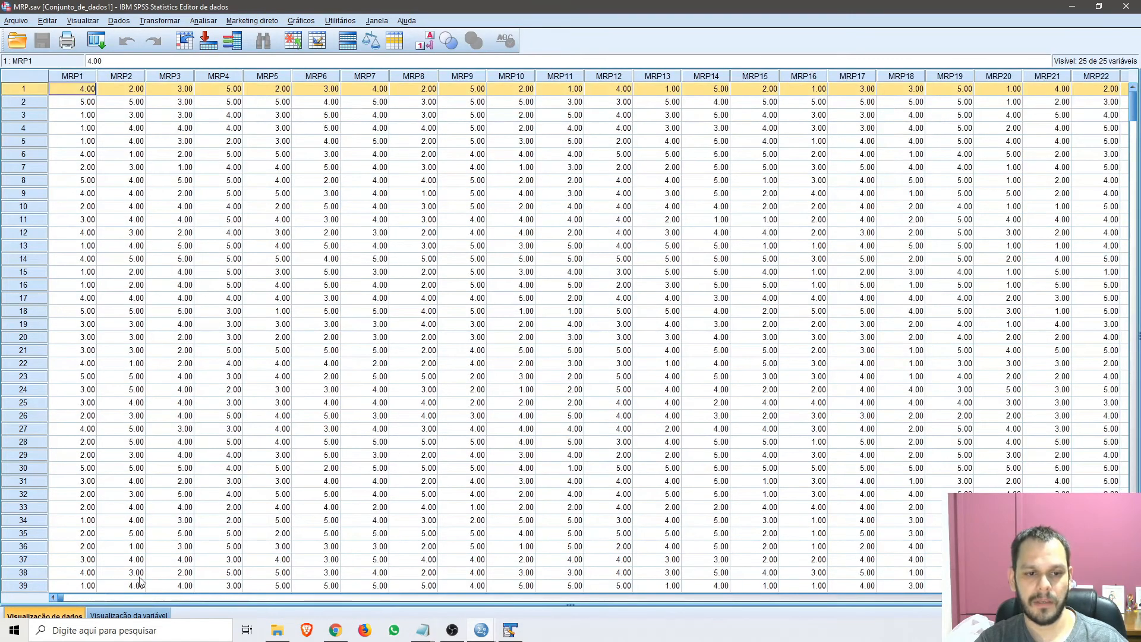
pyautogui.moveTo(68, 597); pyautogui.dragTo(782, 570)
pyautogui.click(904, 92)
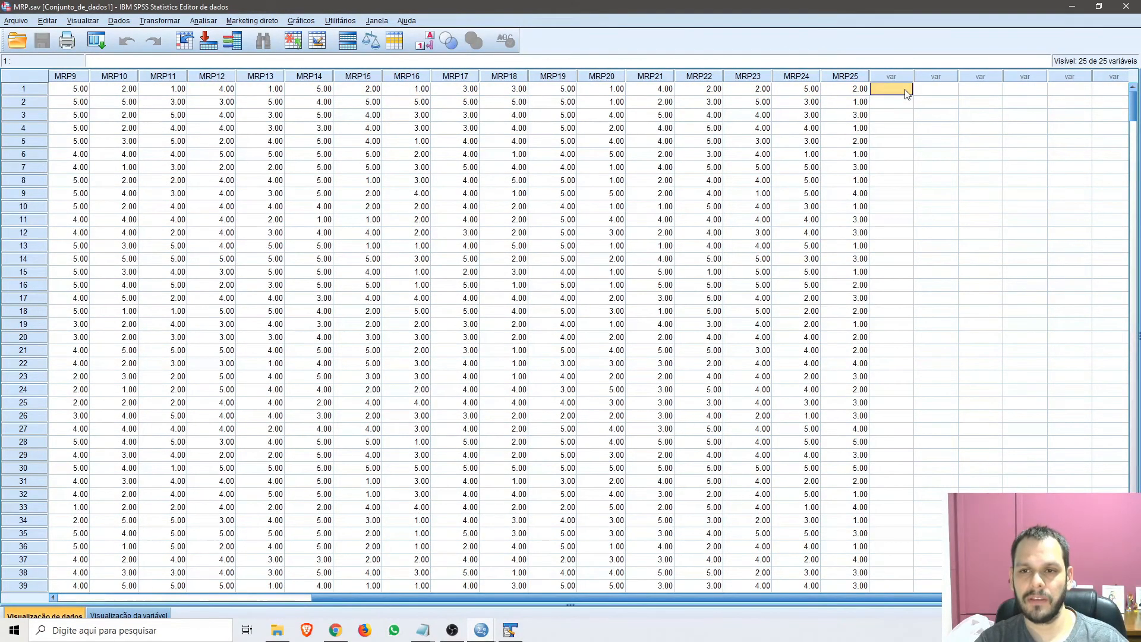
pyautogui.hotkey('ctrl', 'v')
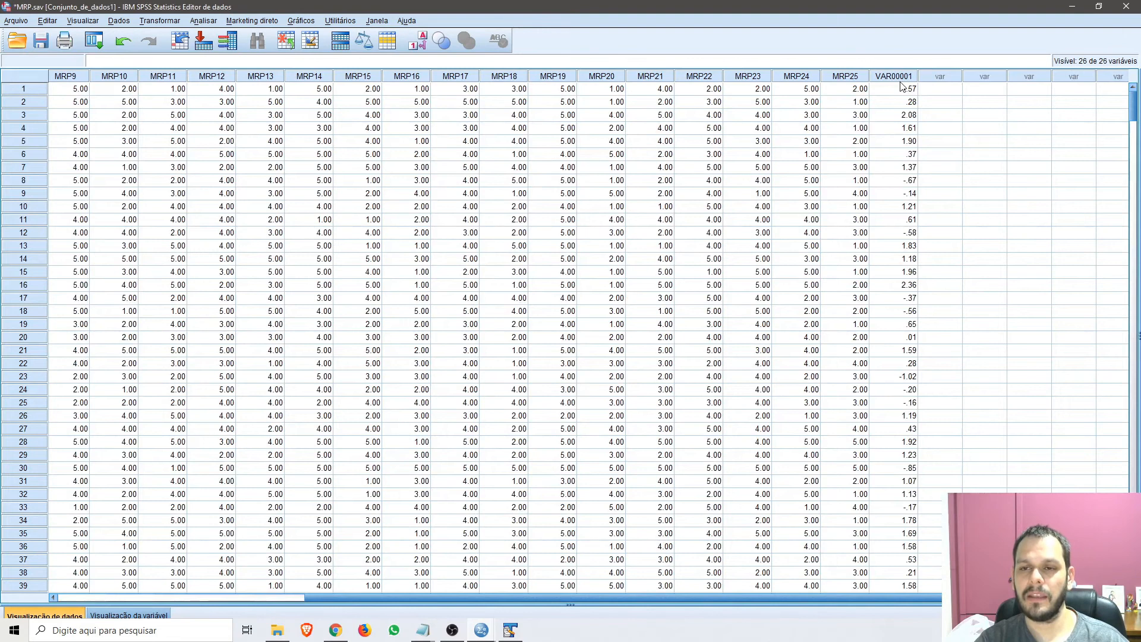
pyautogui.moveTo(1134, 113); pyautogui.dragTo(1134, 547)
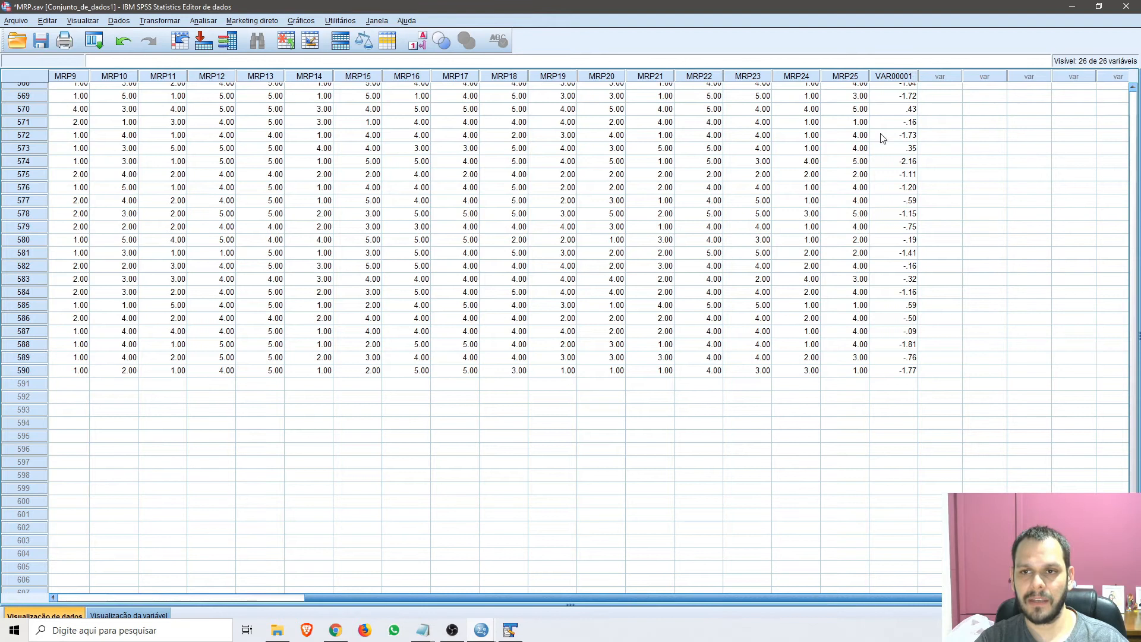
# Step: Rename the newly pasted variable in row 26 of the variable list as Fator_1
pyautogui.click(126, 615)
pyautogui.click(62, 403)
pyautogui.write('Fator_')
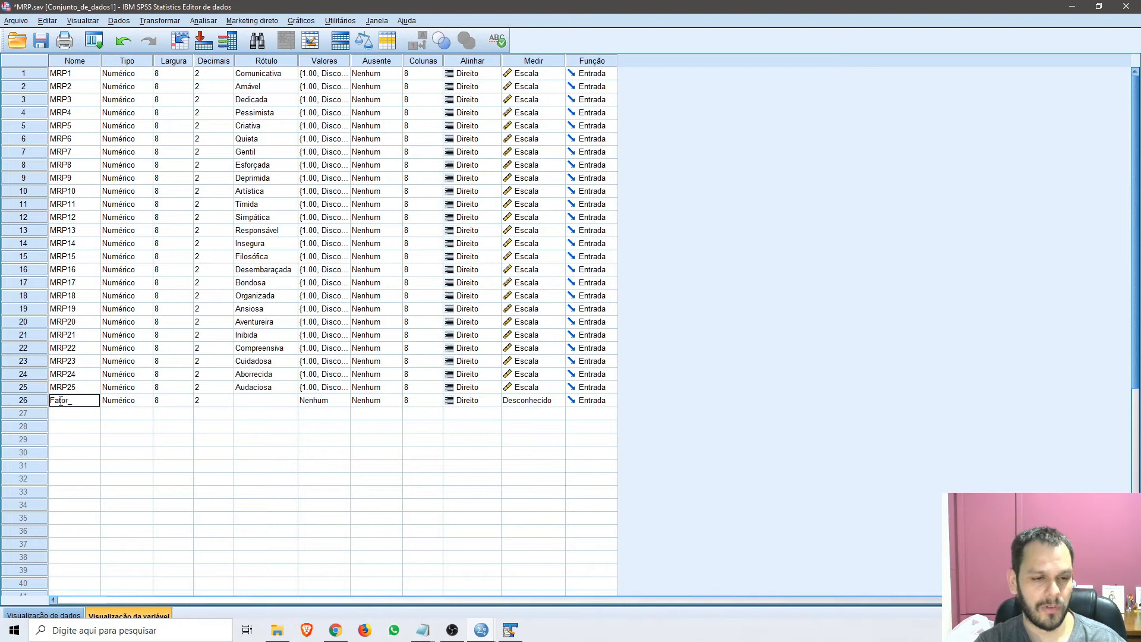
pyautogui.click(84, 418)
# Step: Switch to factor_scores.dat in TextPad and select the second column of factor scores from the first row to the last for copying
pyautogui.hotkey('alt', 'Tab')
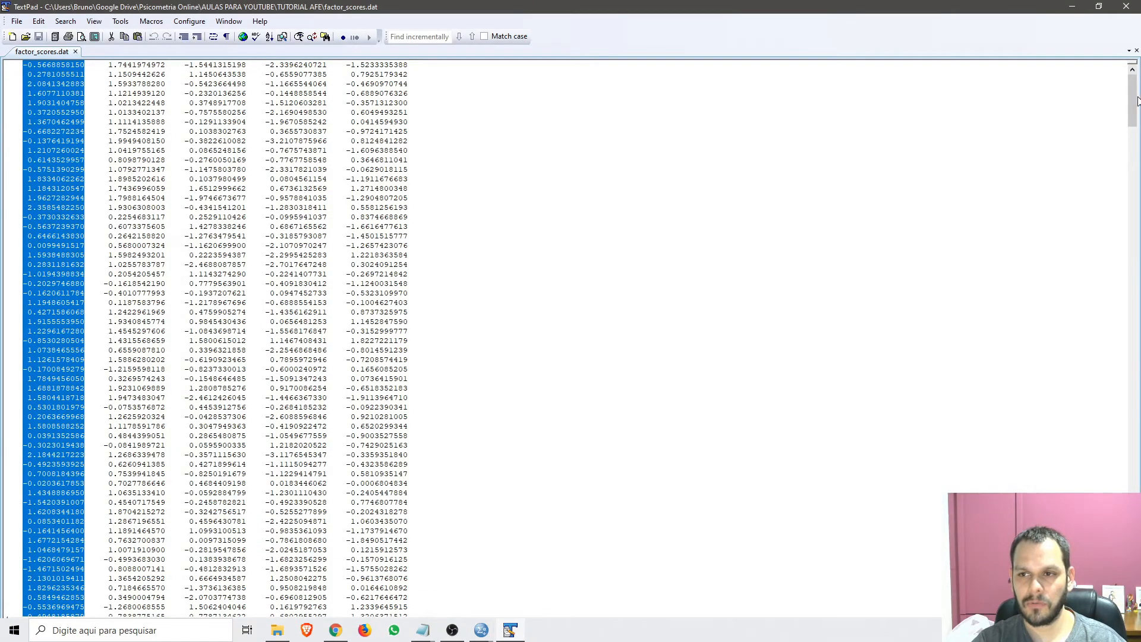
pyautogui.click(109, 66)
pyautogui.moveTo(1132, 104); pyautogui.dragTo(1133, 600)
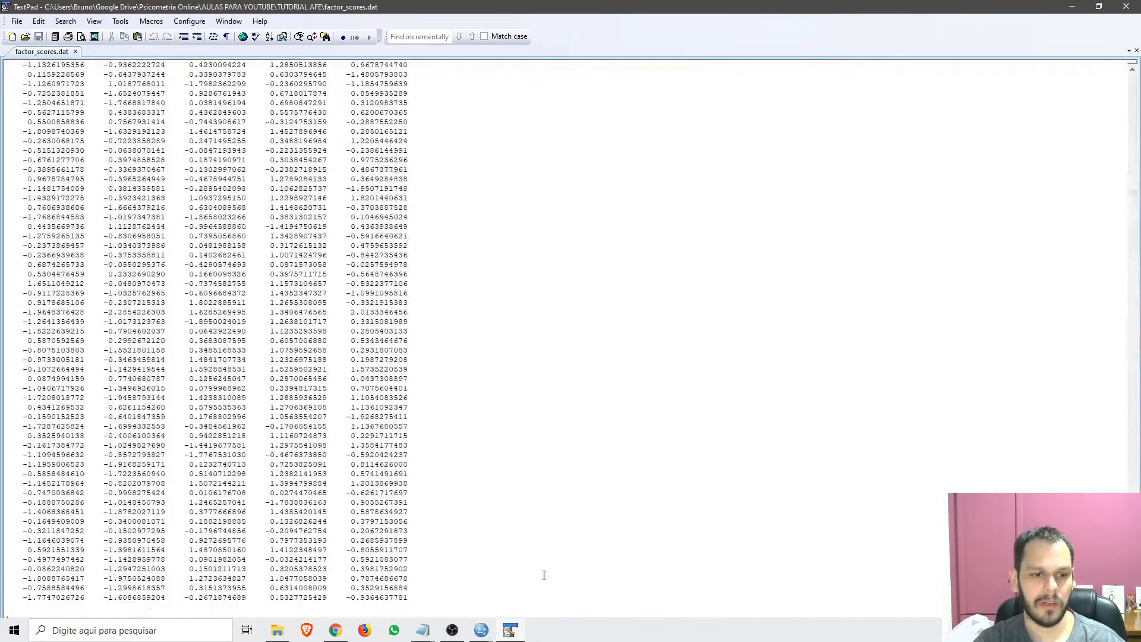
pyautogui.keyDown('shift'); pyautogui.click(166, 598); pyautogui.keyUp('shift')
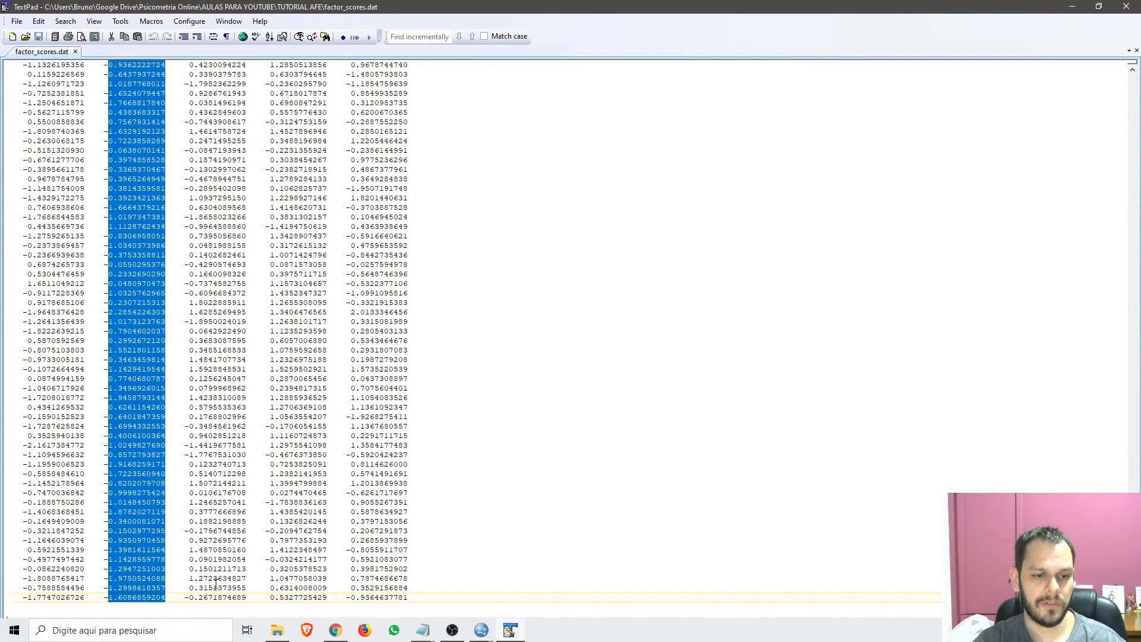
# Step: Paste the second column of scores into the empty column after Fator_1 in SPSS from row 1, and return to factor_scores.dat in TextPad
pyautogui.hotkey('alt', 'Tab')
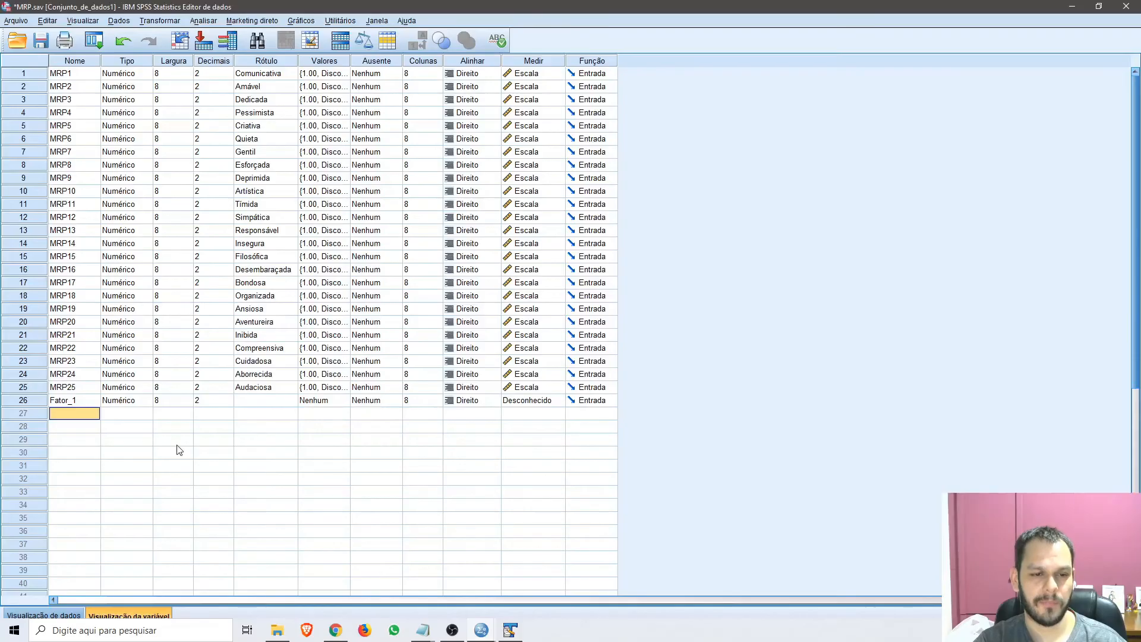
pyautogui.click(59, 616)
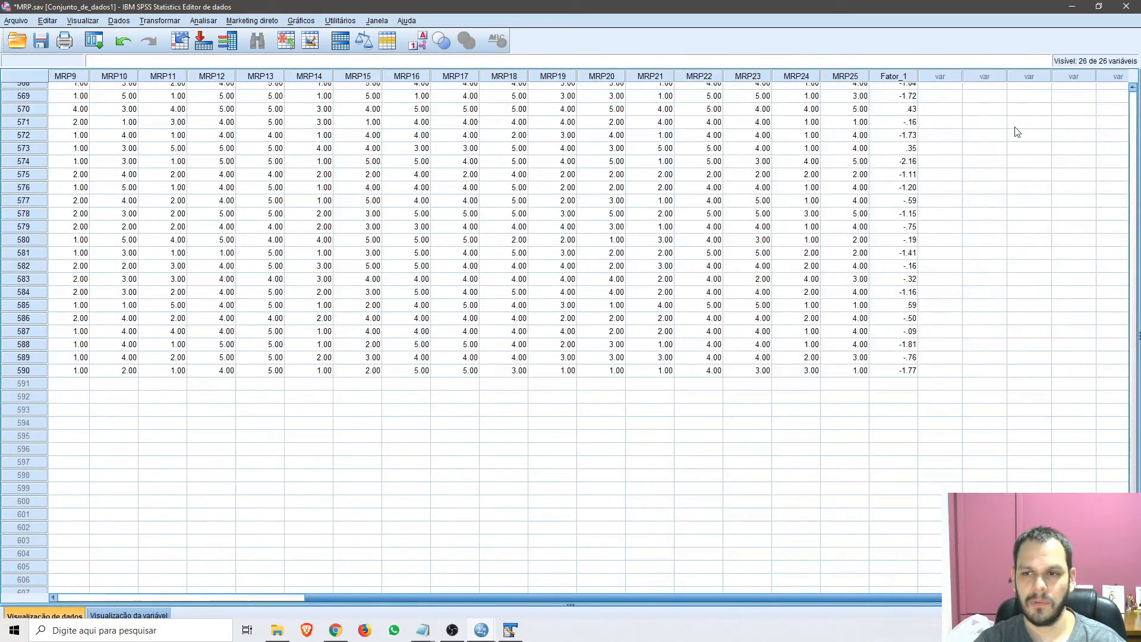
pyautogui.moveTo(1133, 544); pyautogui.dragTo(1132, 98)
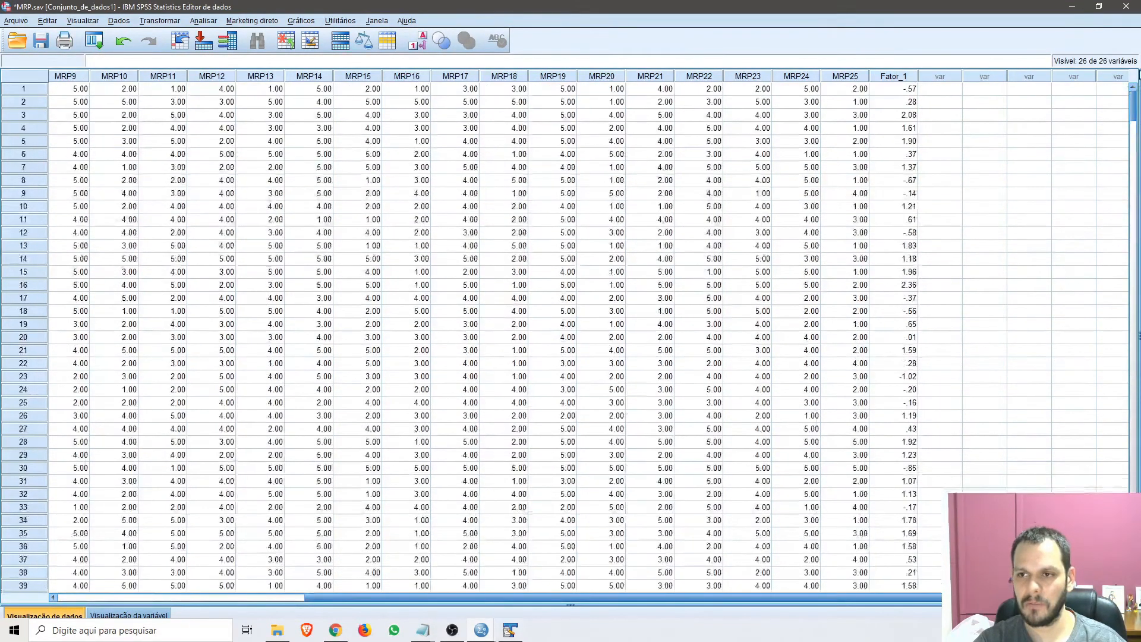
pyautogui.click(931, 93)
pyautogui.hotkey('ctrl', 'v')
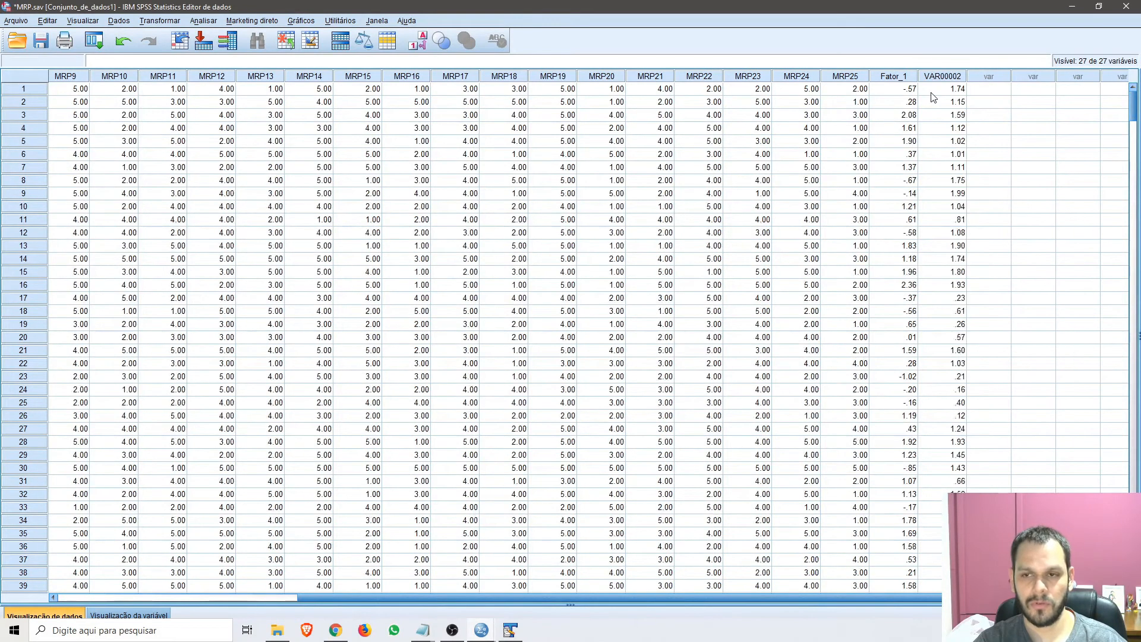
pyautogui.hotkey('alt', 'Tab')
pyautogui.click(189, 66)
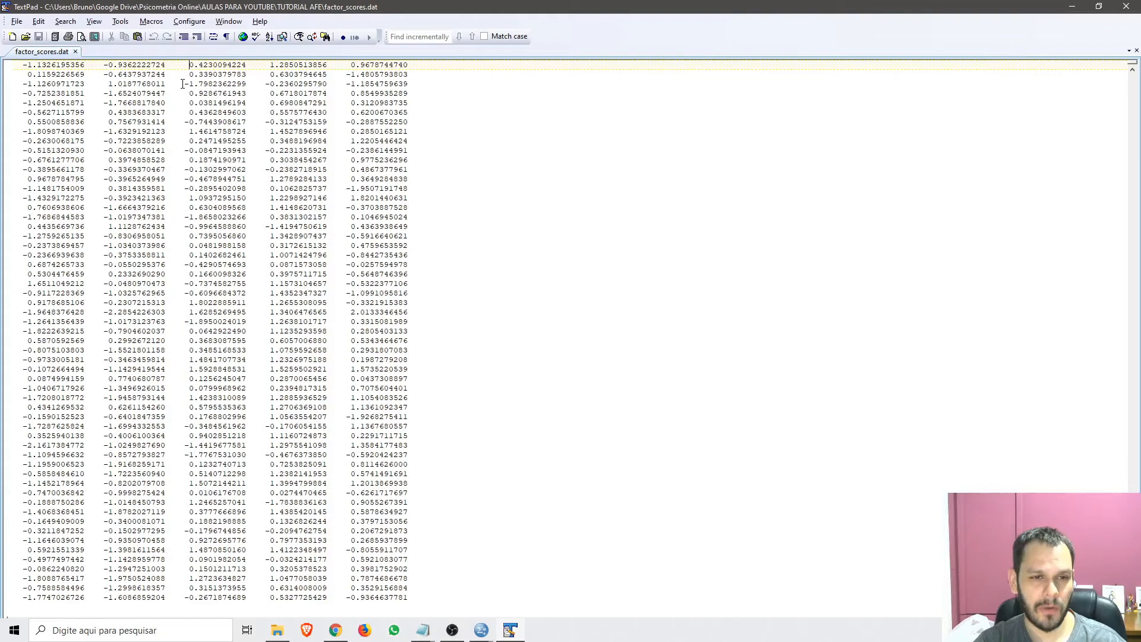
pyautogui.moveTo(189, 67); pyautogui.dragTo(192, 91)
pyautogui.click(185, 86)
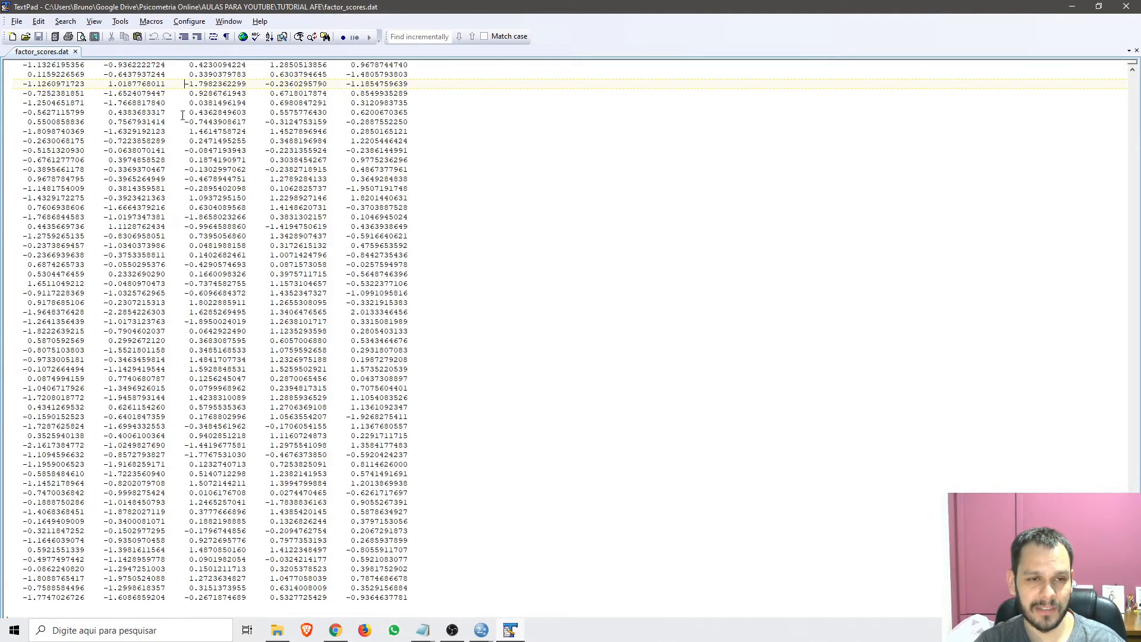
pyautogui.moveTo(184, 64); pyautogui.dragTo(248, 138)
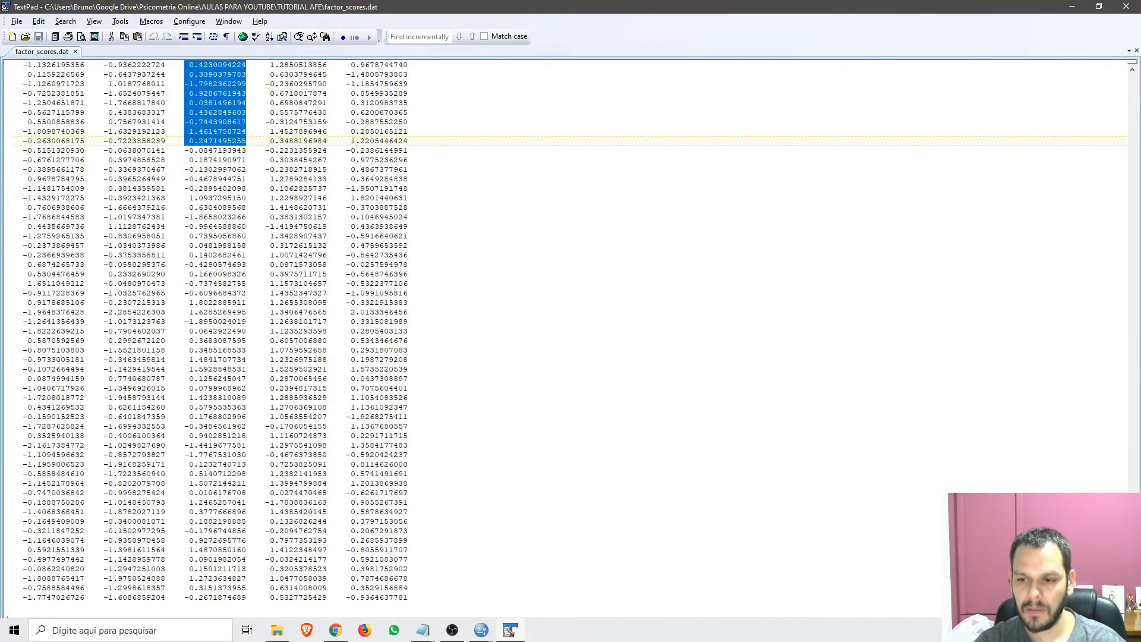
# Step: Copy the entire third column of factor scores, including the minus signs, and paste it into the first empty column of MRP.sav in SPSS
pyautogui.moveTo(1133, 579); pyautogui.dragTo(1131, 89)
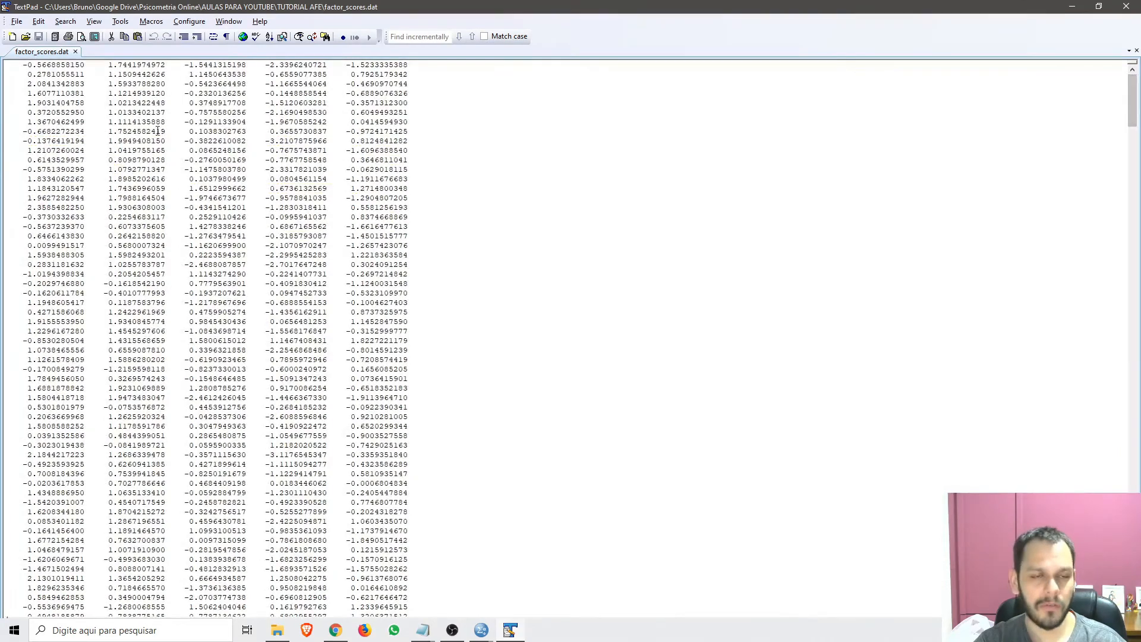
pyautogui.click(185, 65)
pyautogui.moveTo(1132, 101); pyautogui.dragTo(1133, 579)
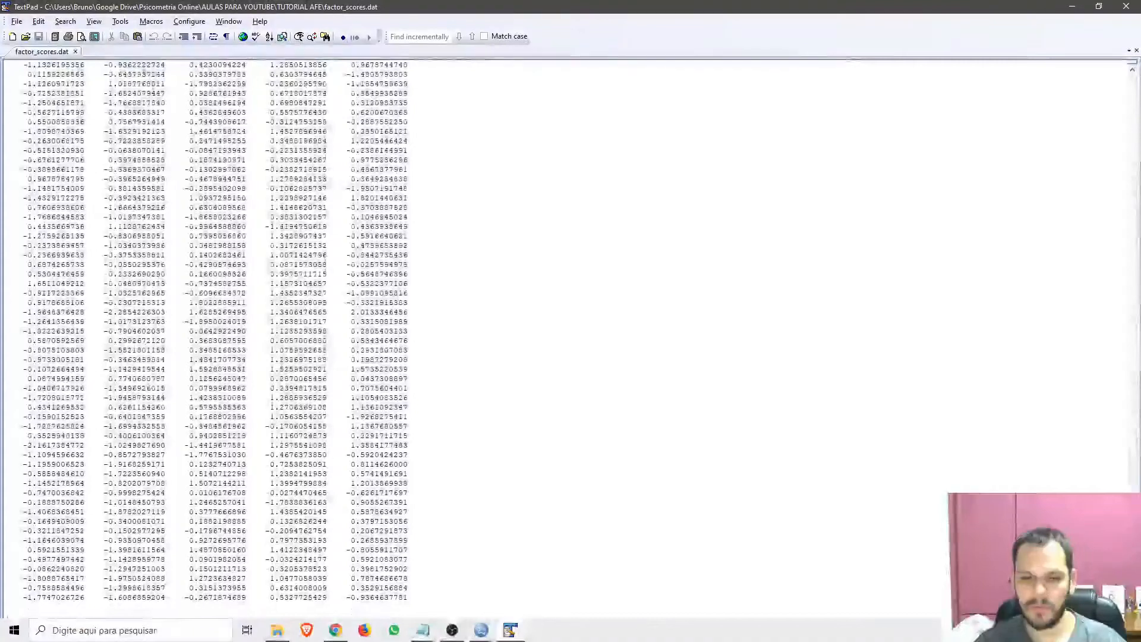
pyautogui.keyDown('shift'); pyautogui.click(246, 597); pyautogui.keyUp('shift')
pyautogui.hotkey('alt', 'Tab')
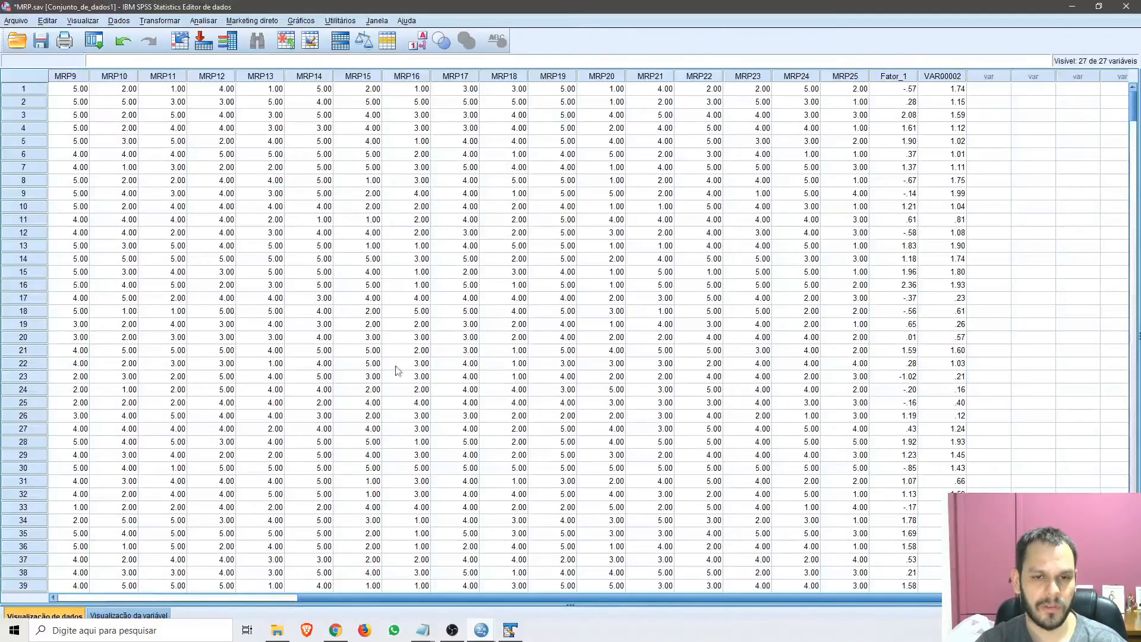
pyautogui.click(989, 91)
pyautogui.hotkey('ctrl', 'v')
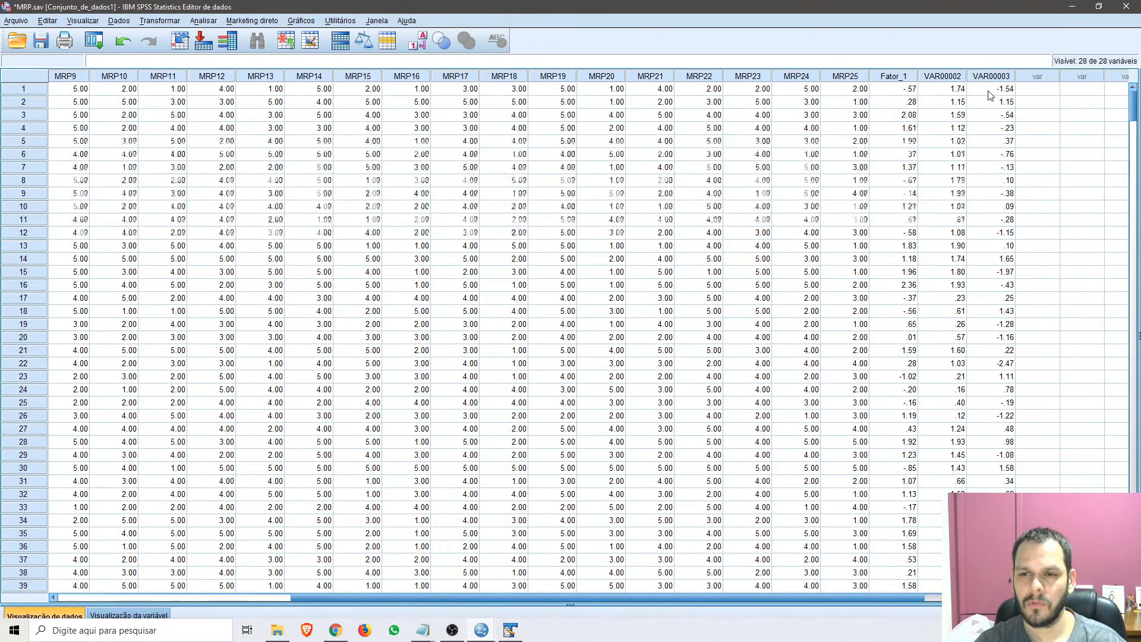
# Step: Copy the entire fourth column of factor scores from factor_scores.dat in TextPad and paste it into the column after VAR00003 in SPSS
pyautogui.hotkey('alt', 'Tab')
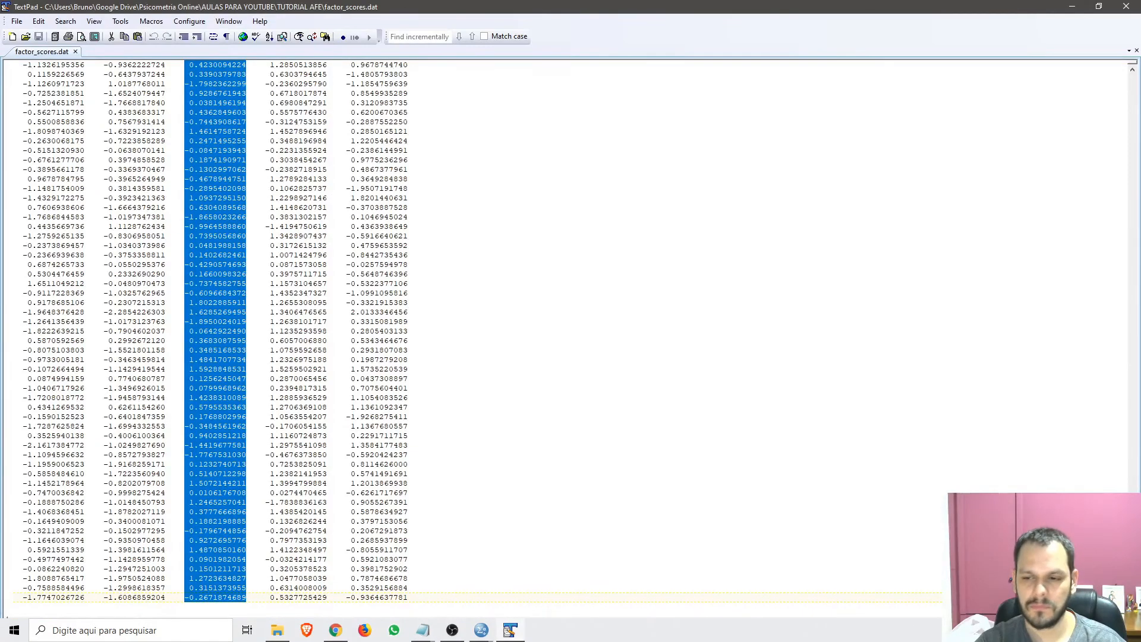
pyautogui.click(327, 597)
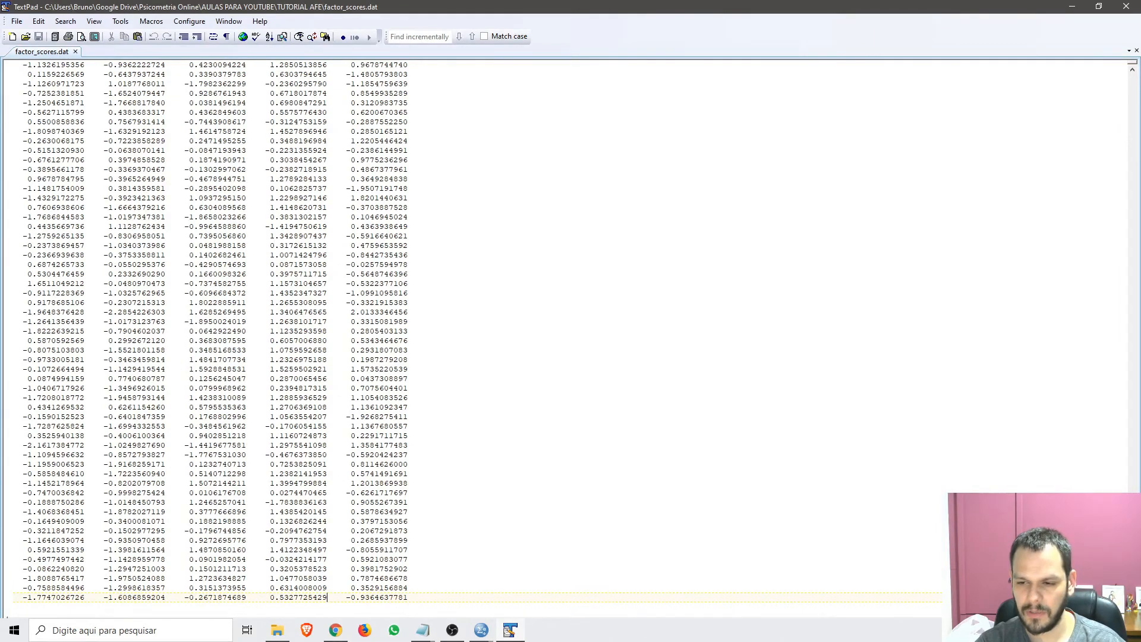
pyautogui.scroll(20, 309, 237)
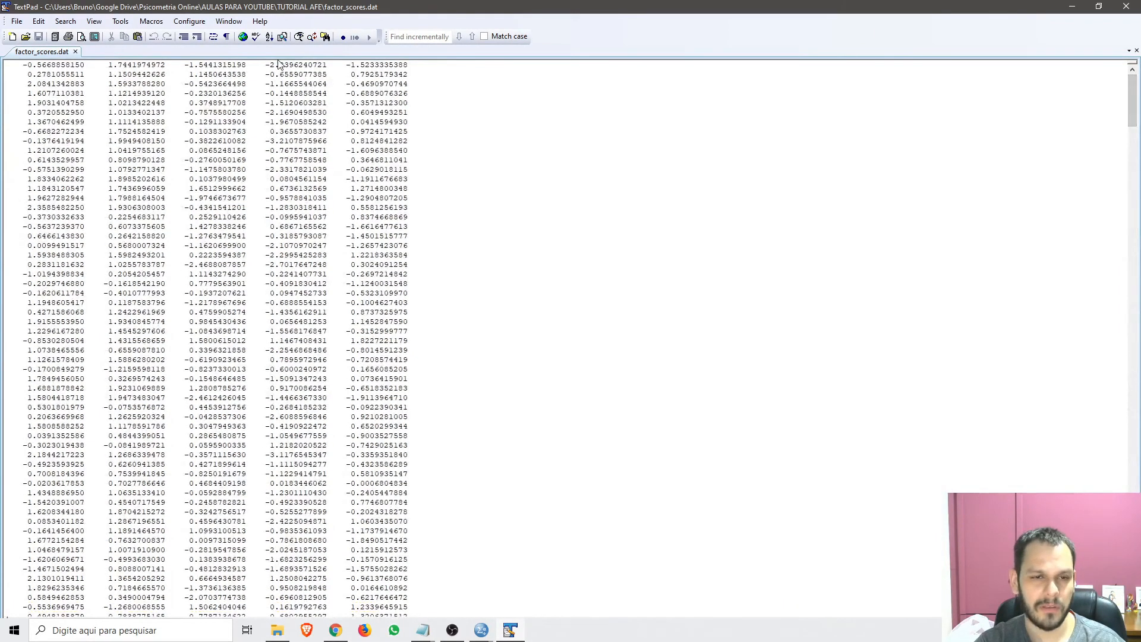
pyautogui.keyDown('shift'); pyautogui.click(267, 65); pyautogui.keyUp('shift')
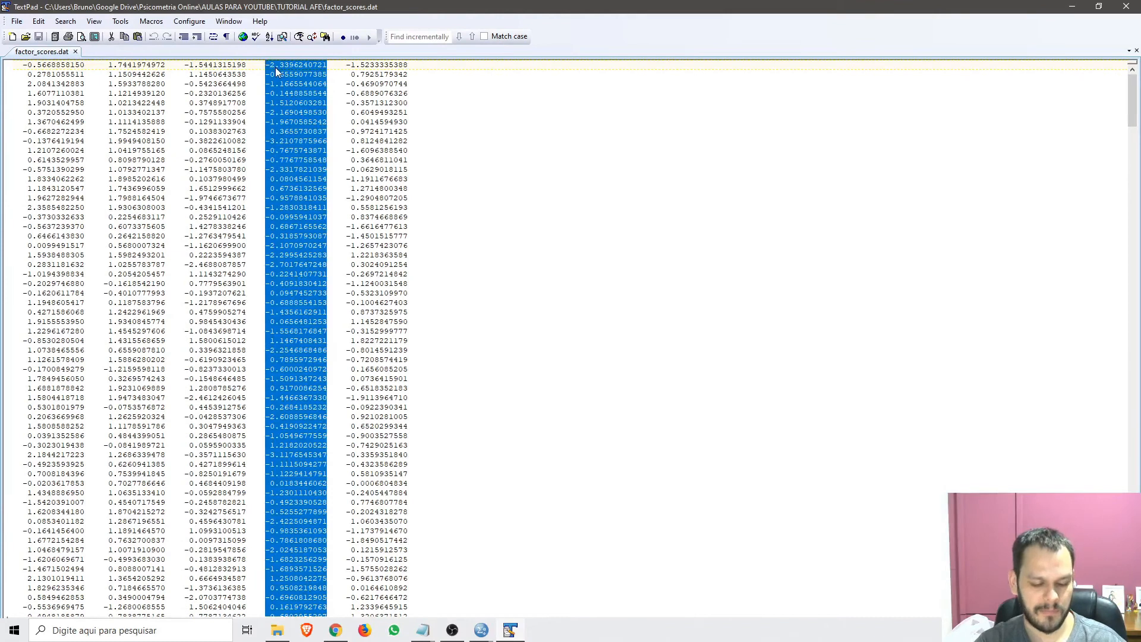
pyautogui.hotkey('alt', 'Tab')
pyautogui.click(1037, 89)
pyautogui.hotkey('ctrl', 'v')
# Step: Copy the entire fifth column of factor scores from factor_scores.dat in TextPad and paste it into the column after VAR00004 in SPSS
pyautogui.hotkey('alt', 'Tab')
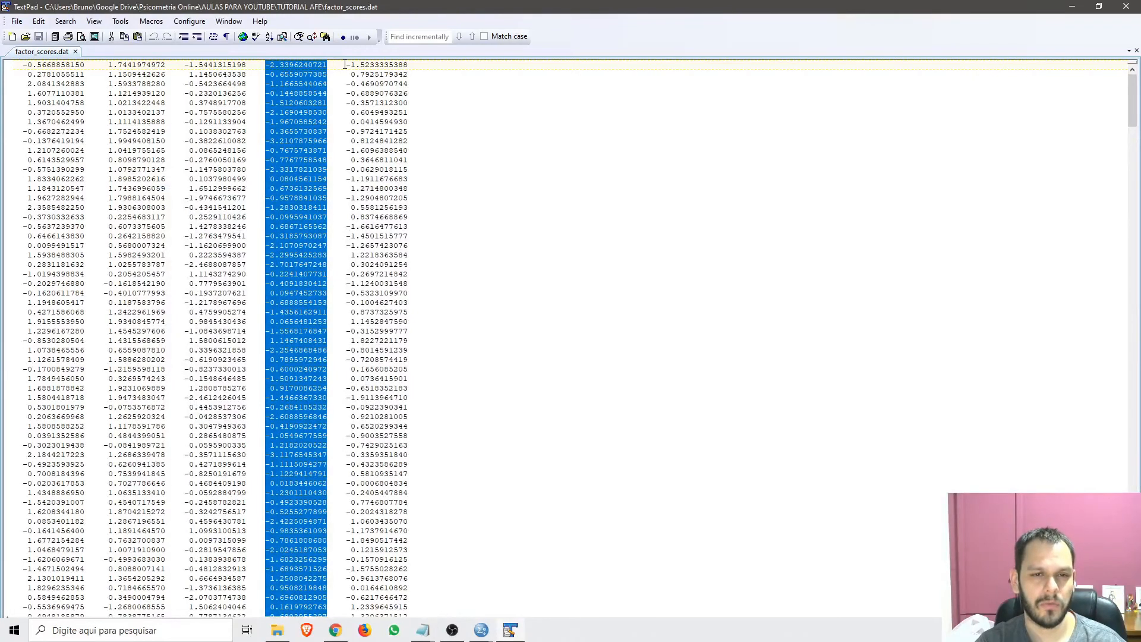
pyautogui.click(346, 64)
pyautogui.moveTo(1131, 106)
pyautogui.mouseDown()
pyautogui.moveTo(1130, 164)
pyautogui.moveTo(1131, 95)
pyautogui.mouseUp()
pyautogui.keyDown('shift'); pyautogui.click(409, 597); pyautogui.keyUp('shift')
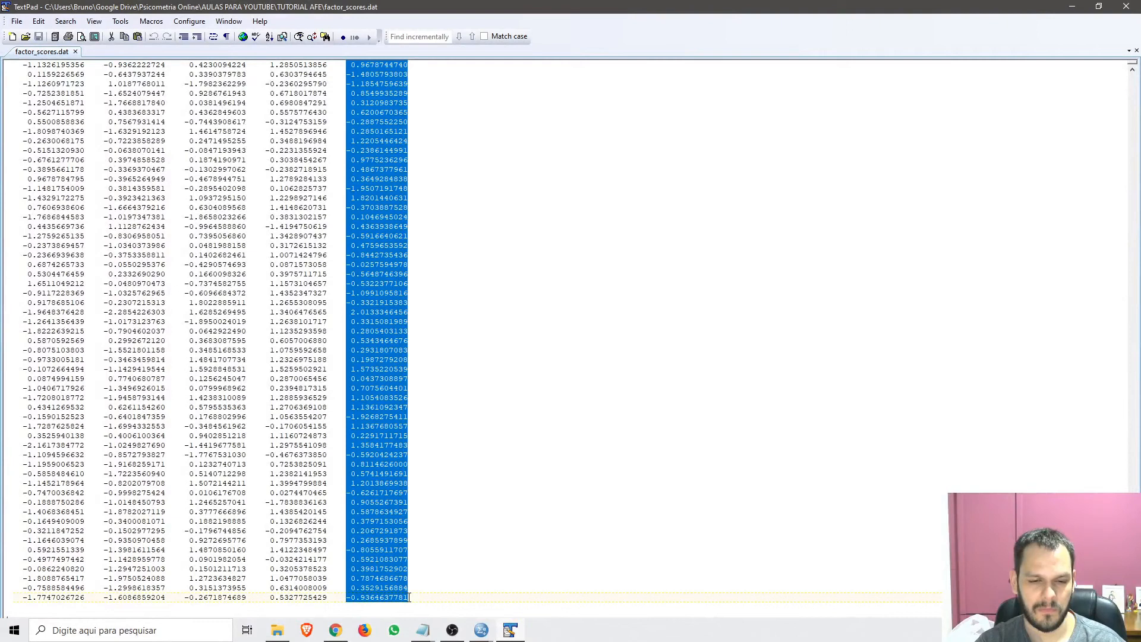
pyautogui.hotkey('alt', 'Tab')
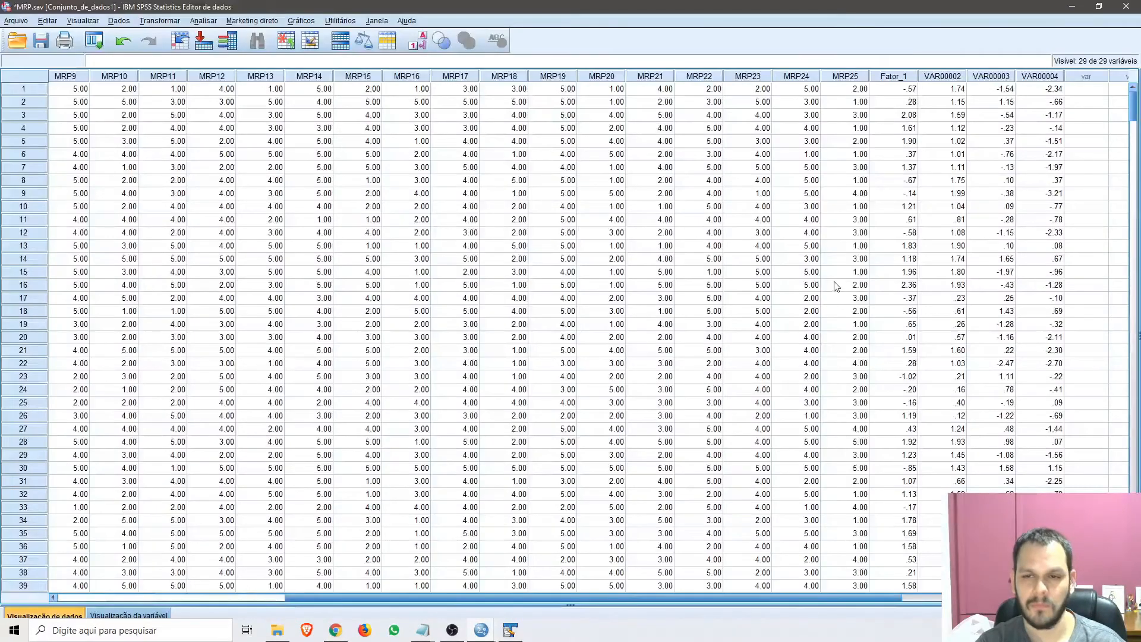
pyautogui.click(1086, 90)
pyautogui.hotkey('ctrl', 'v')
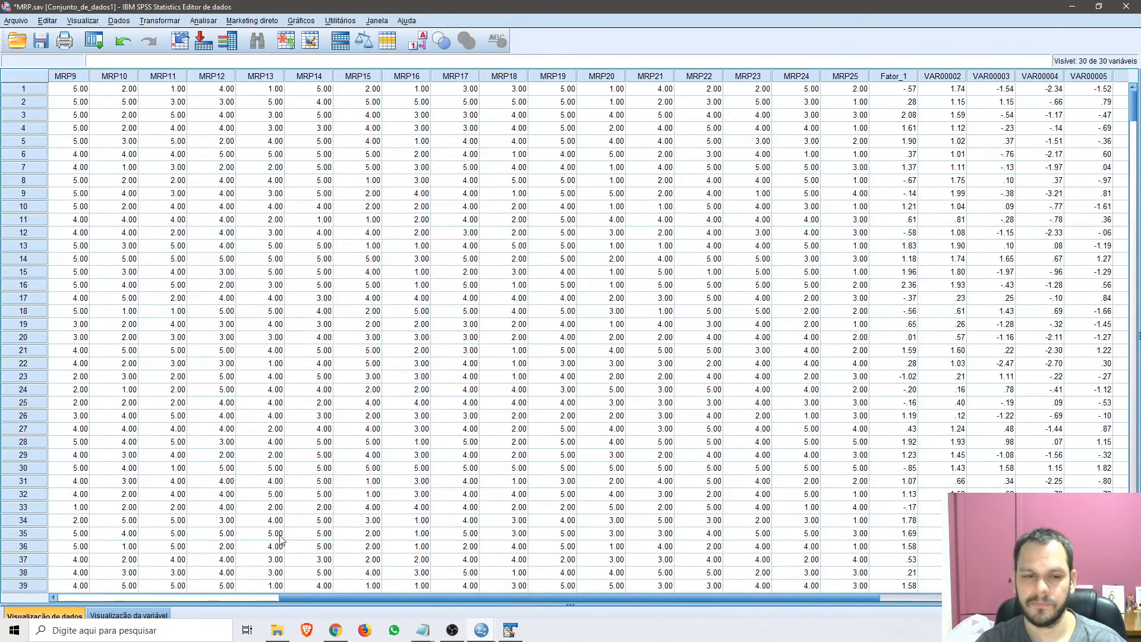
# Step: Rename the variables VAR00002 to VAR00005 as Fator_2, Fator_3, Fator_4 and Fator_5 in the variable list
pyautogui.click(146, 617)
pyautogui.write('Fator_2')
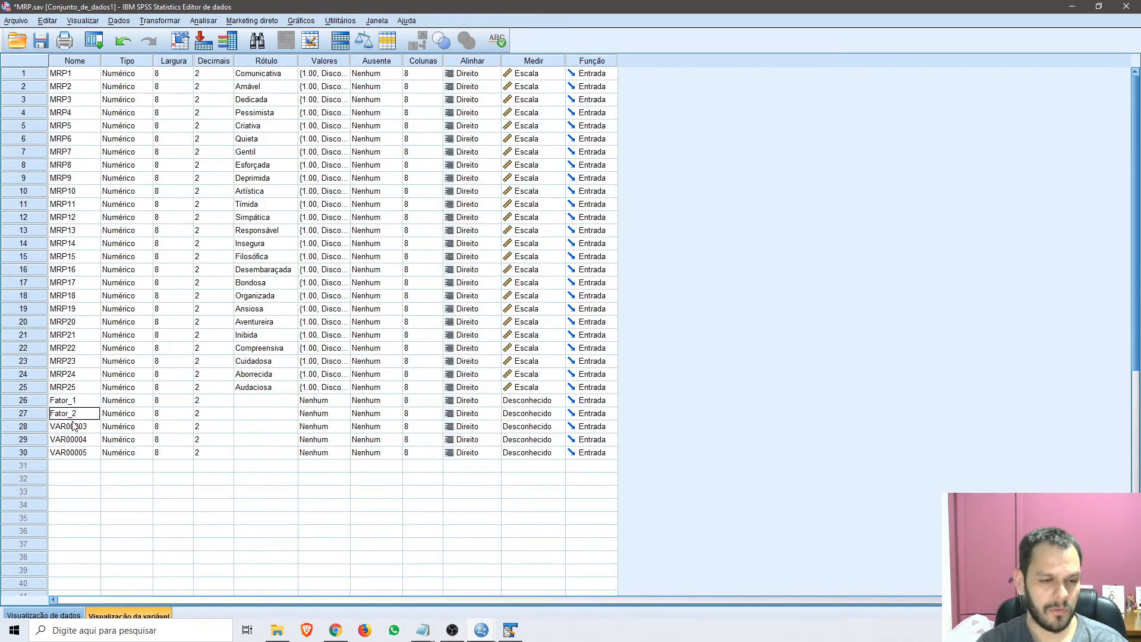
pyautogui.click(73, 426)
pyautogui.write('F')
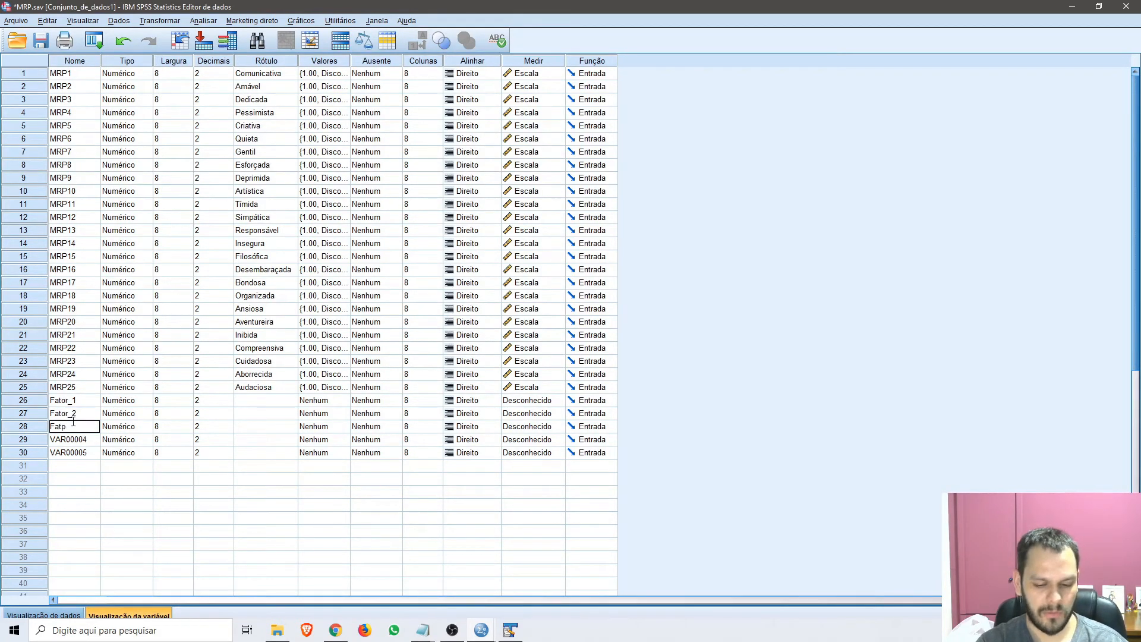
pyautogui.write('ator_3')
pyautogui.press('Return')
pyautogui.write('Fatp')
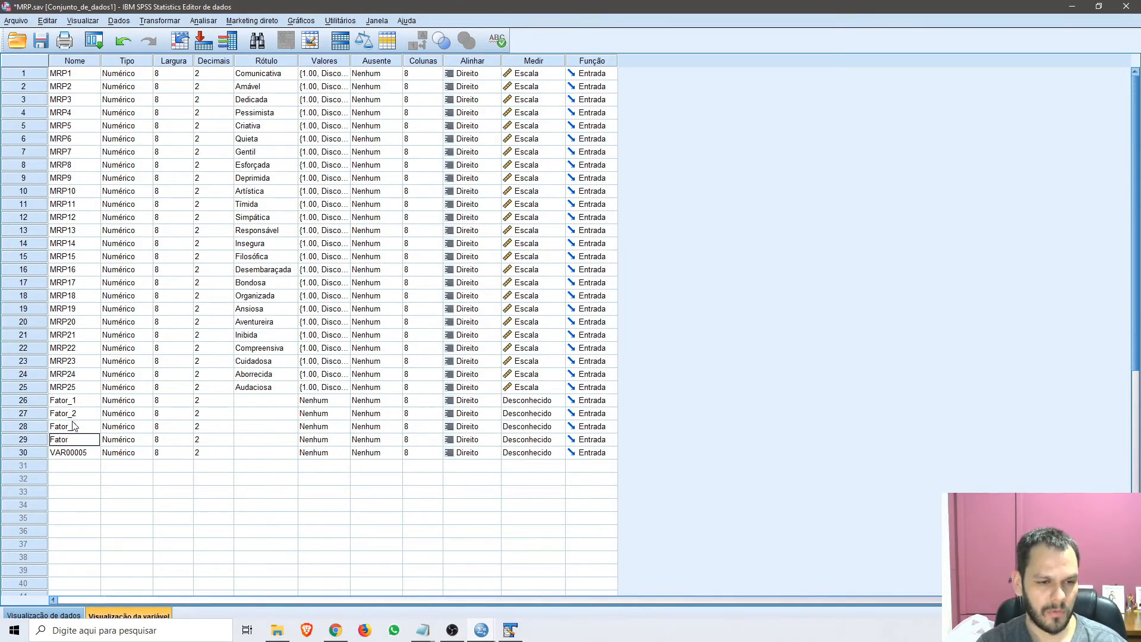
pyautogui.press('Return')
pyautogui.write('Fa')
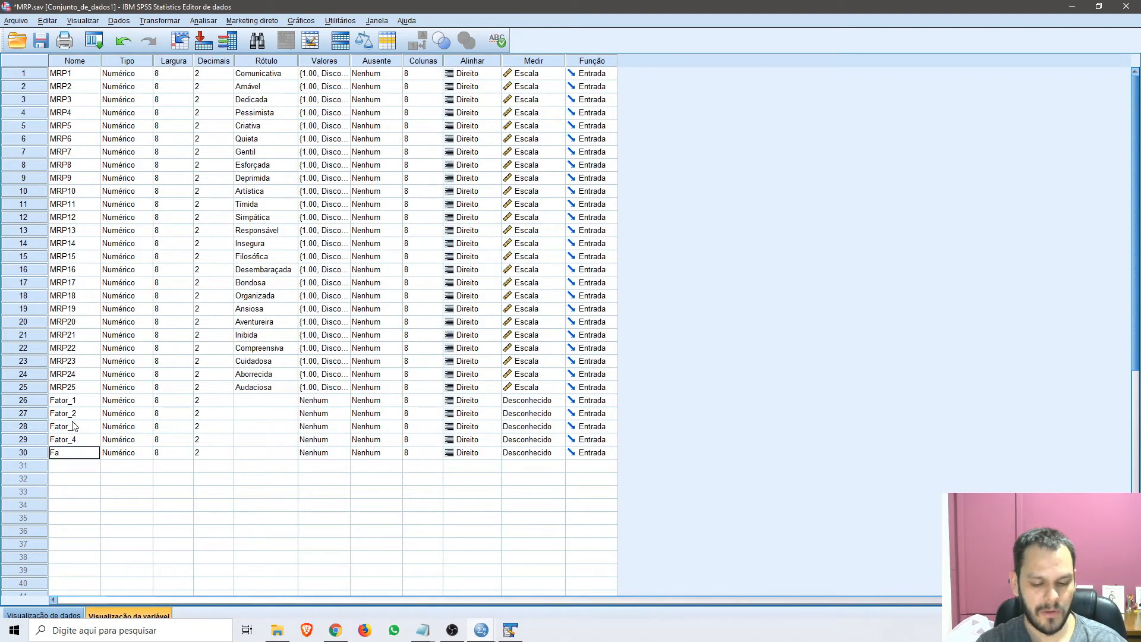
pyautogui.write('tor_')
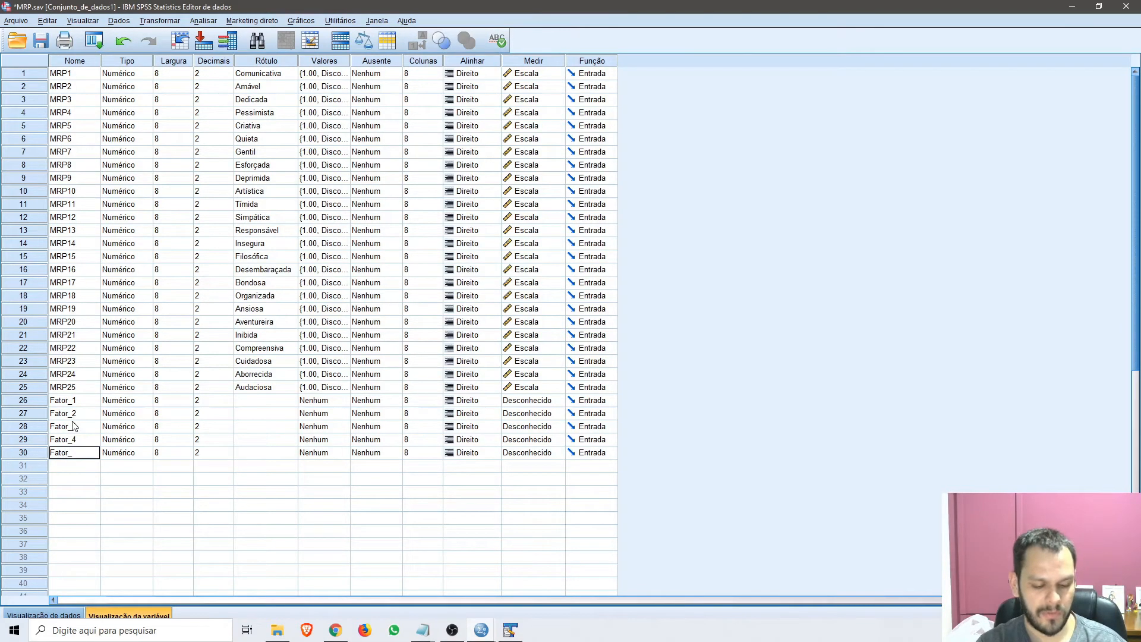
pyautogui.write('5')
pyautogui.press('Return')
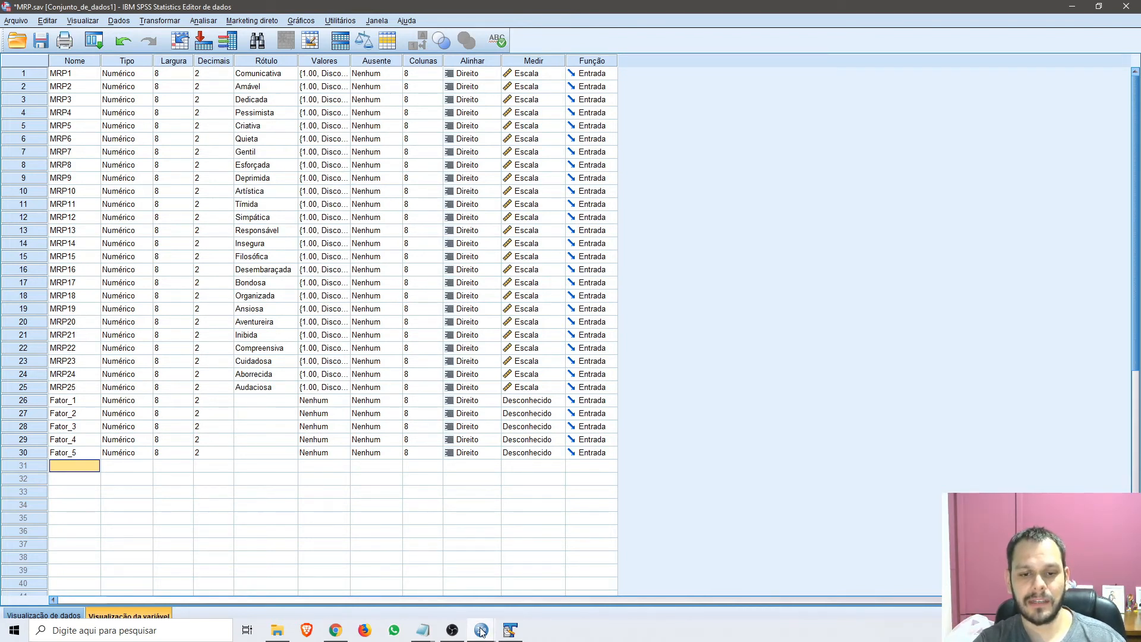
# Step: Run the five COMPUTE commands in Sintaxe.sps that create the sum scores EXT, SOC, CONSC, NEURO and ABEXP from the MRP items
pyautogui.moveTo(481, 629)
pyautogui.click(585, 579)
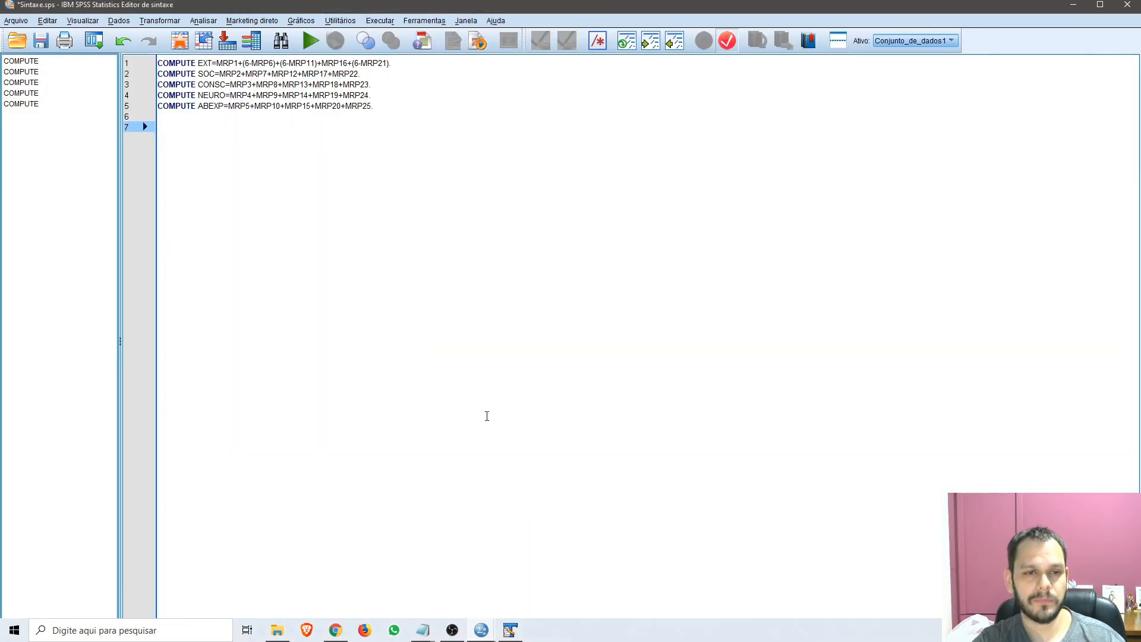
pyautogui.click(214, 71)
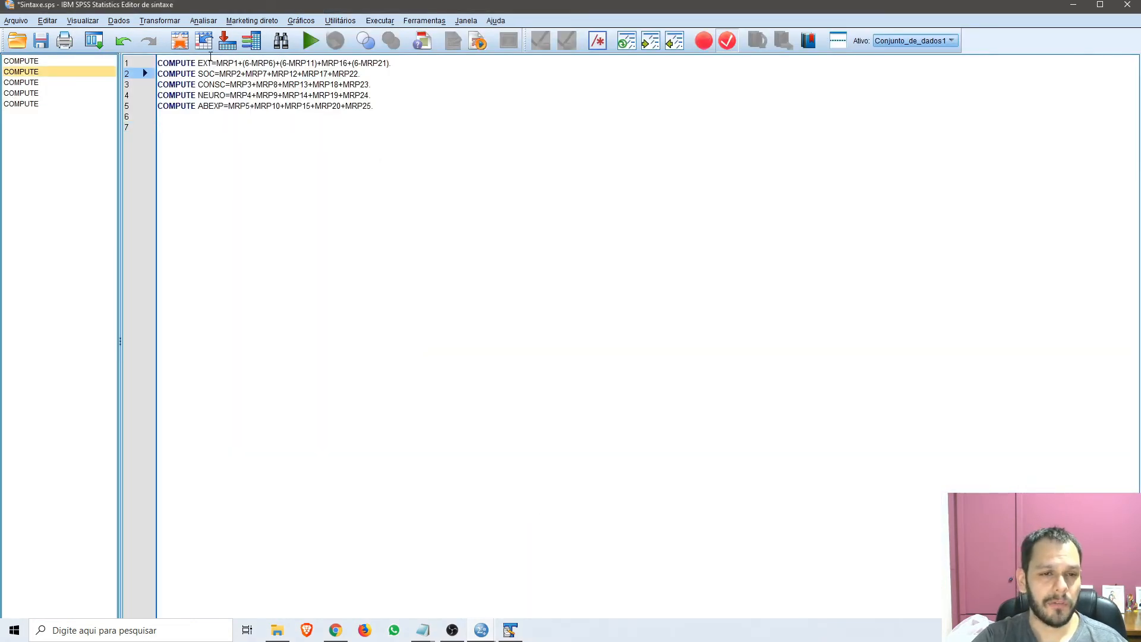
pyautogui.click(213, 62)
pyautogui.moveTo(215, 62); pyautogui.dragTo(393, 62)
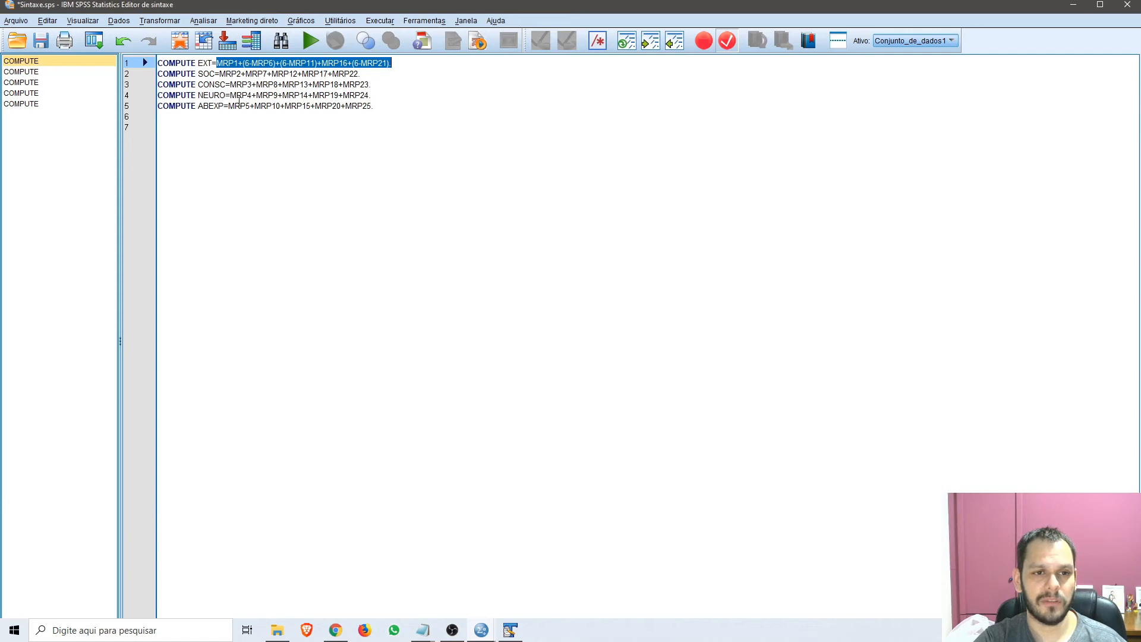
pyautogui.click(374, 106)
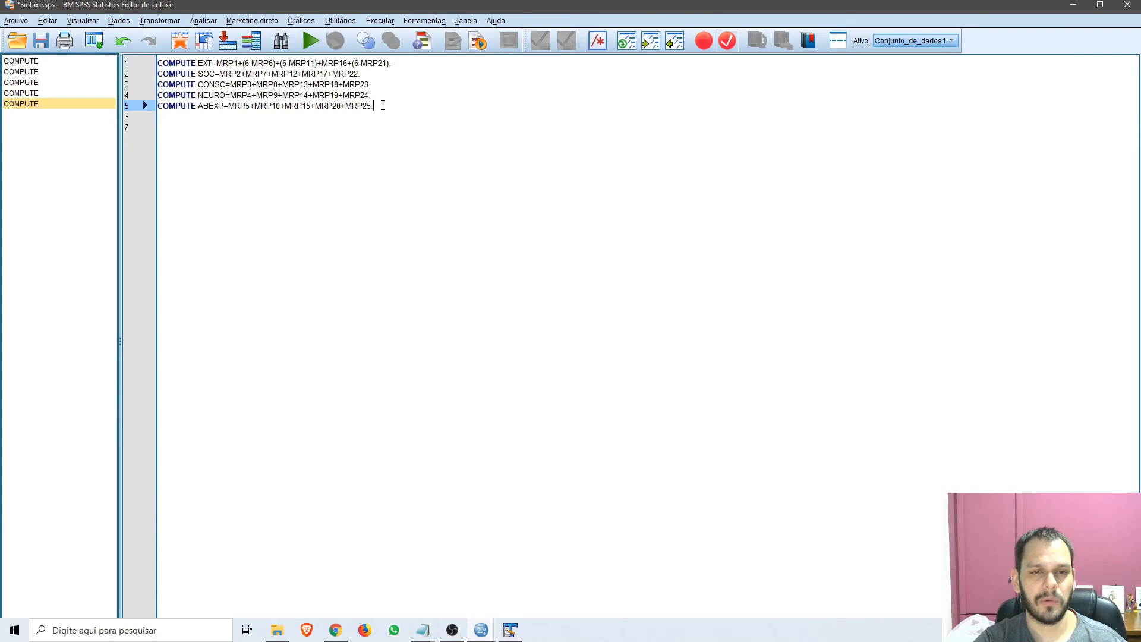
pyautogui.moveTo(374, 105); pyautogui.dragTo(166, 55)
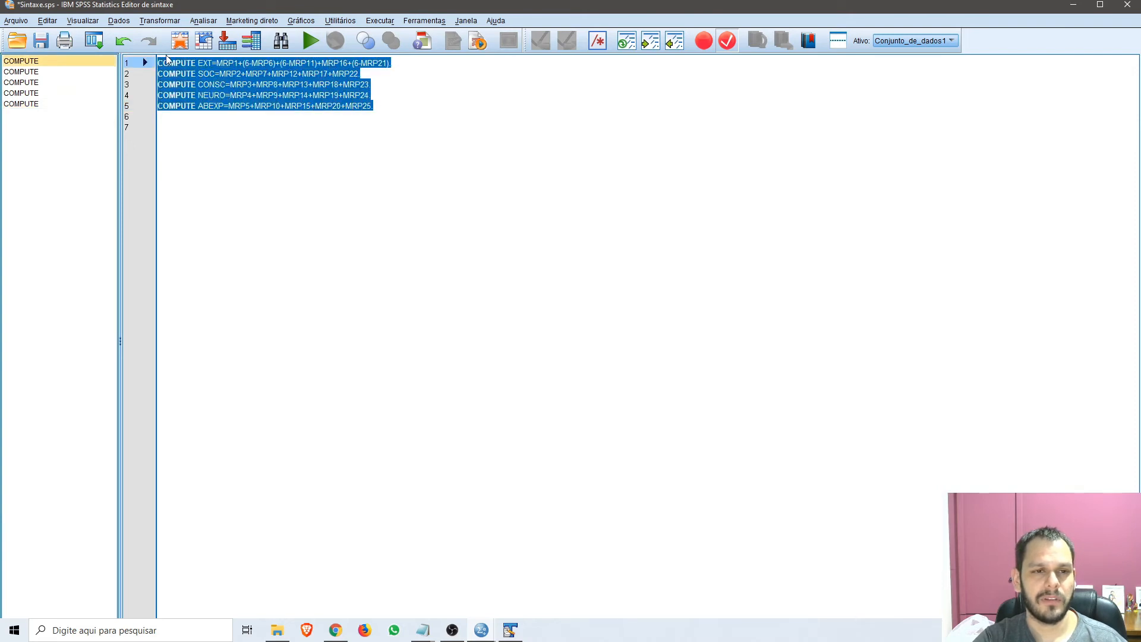
pyautogui.click(309, 38)
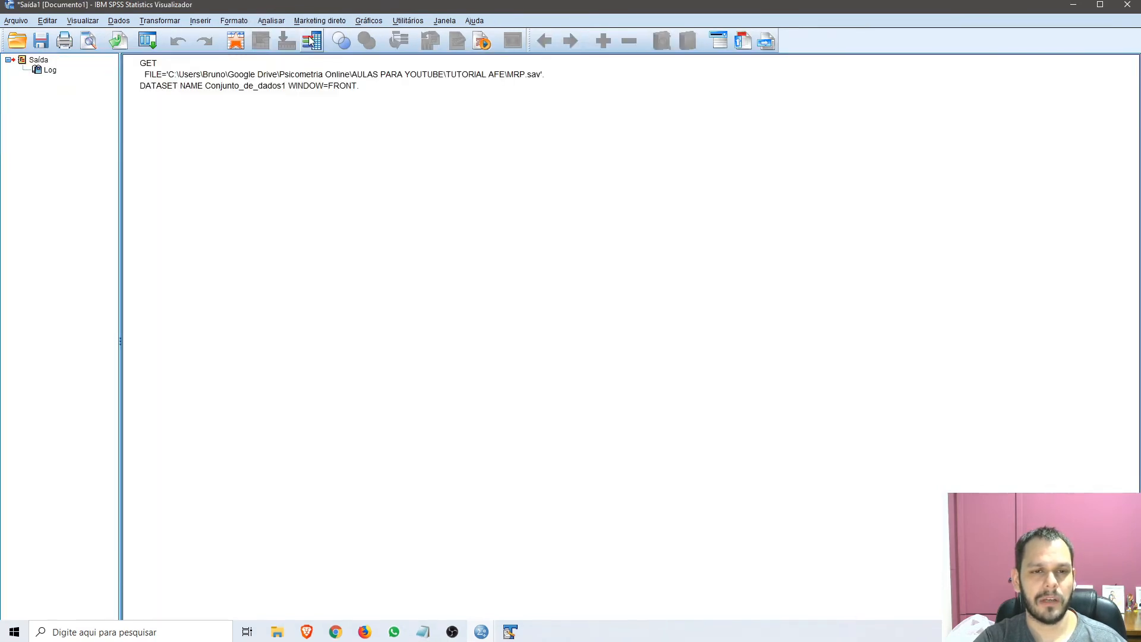
# Step: Return to the MRP.sav data view and save the dataset
pyautogui.hotkey('alt', 'Tab')
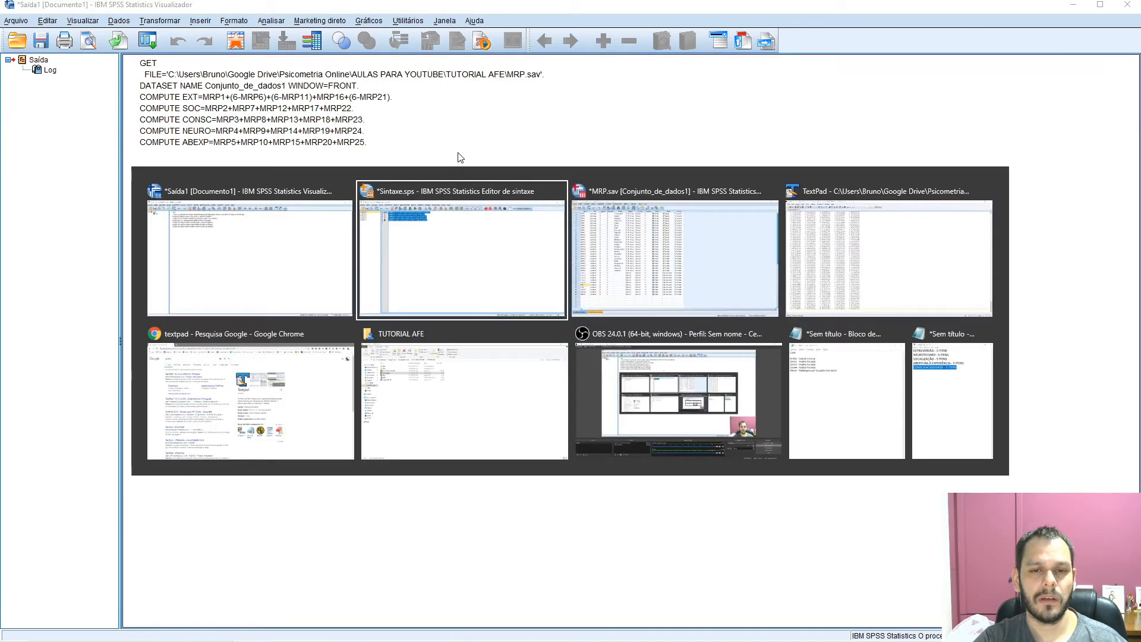
pyautogui.click(58, 617)
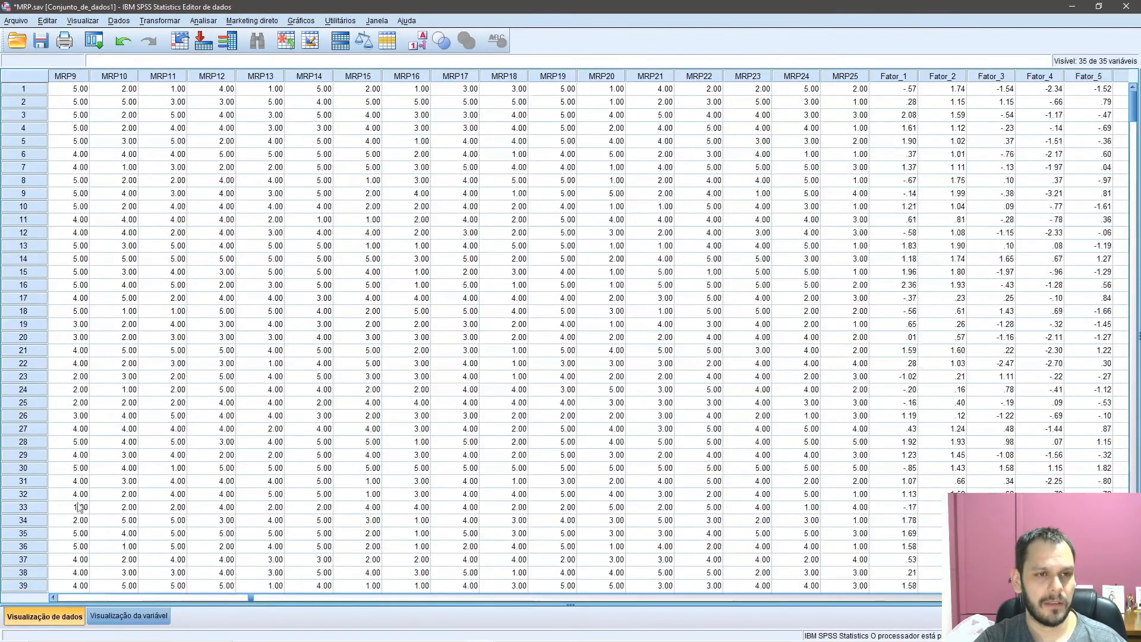
pyautogui.click(39, 41)
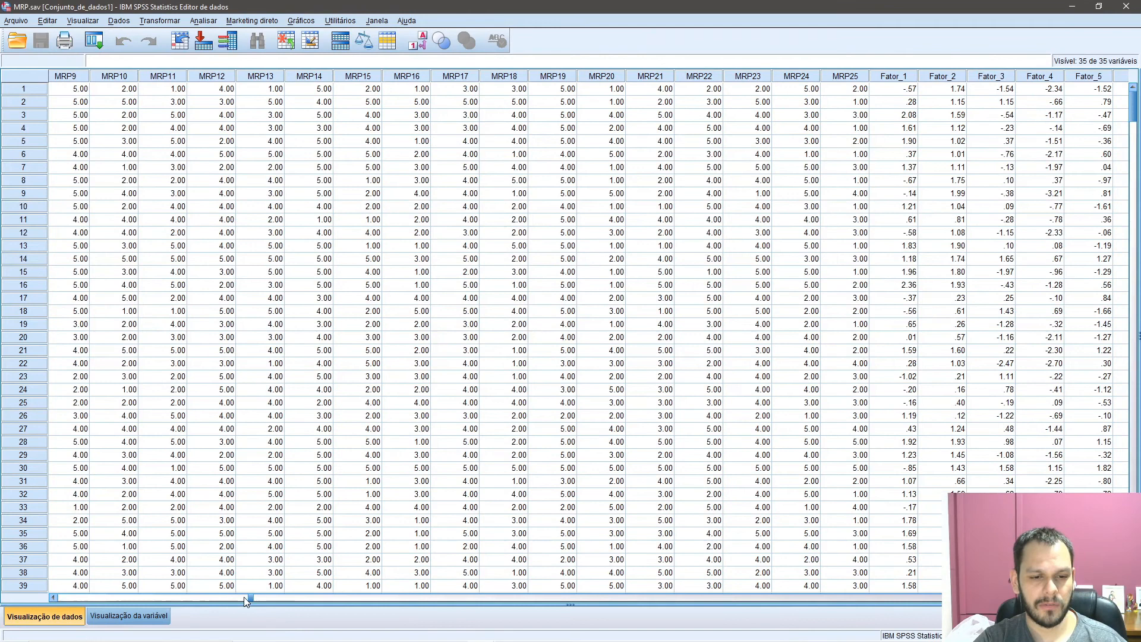
# Step: Compare the factor score columns Fator_1 to Fator_5 with the sum score columns EXT, SOC, CONSC, NEURO and ABEXP across participants
pyautogui.moveTo(248, 596); pyautogui.dragTo(860, 599)
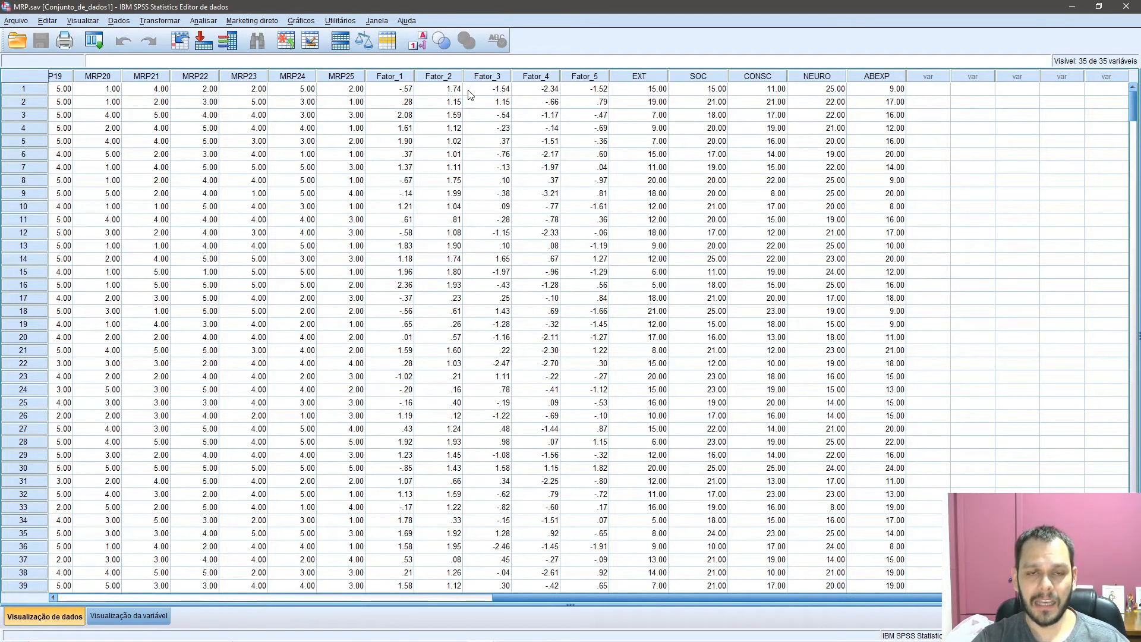
pyautogui.click(399, 77)
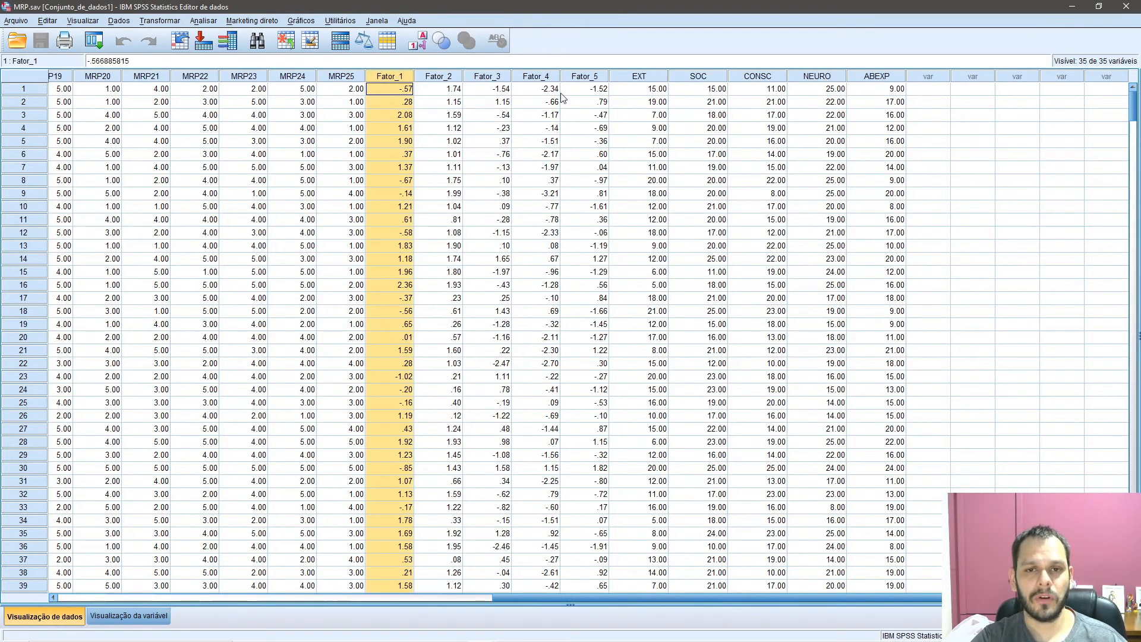
pyautogui.keyDown('shift'); pyautogui.click(589, 77); pyautogui.keyUp('shift')
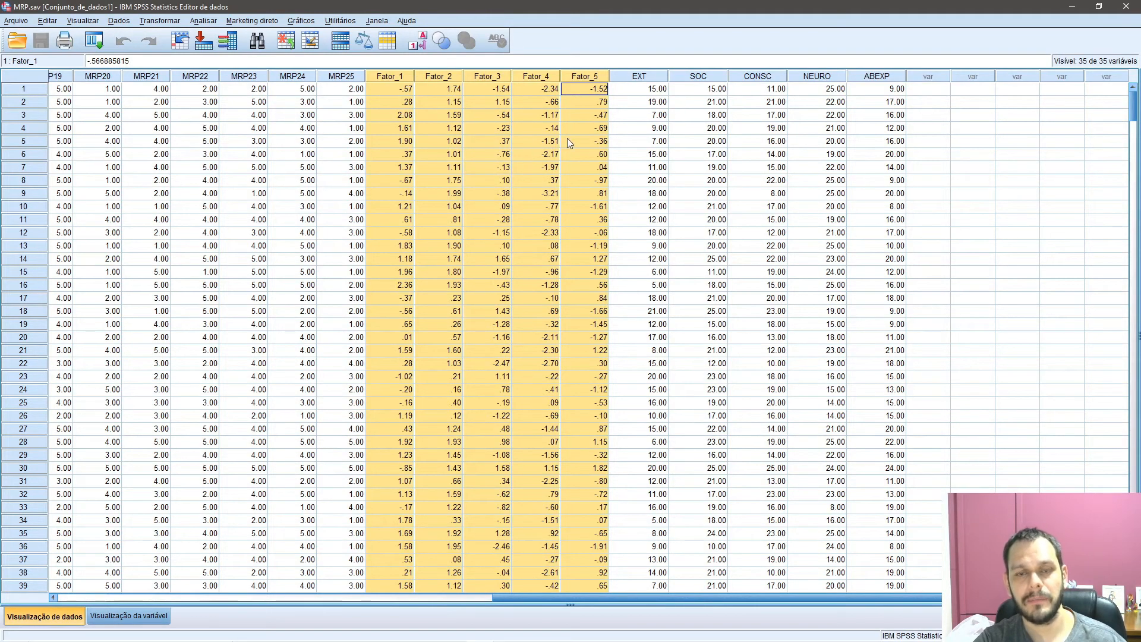
pyautogui.click(600, 101)
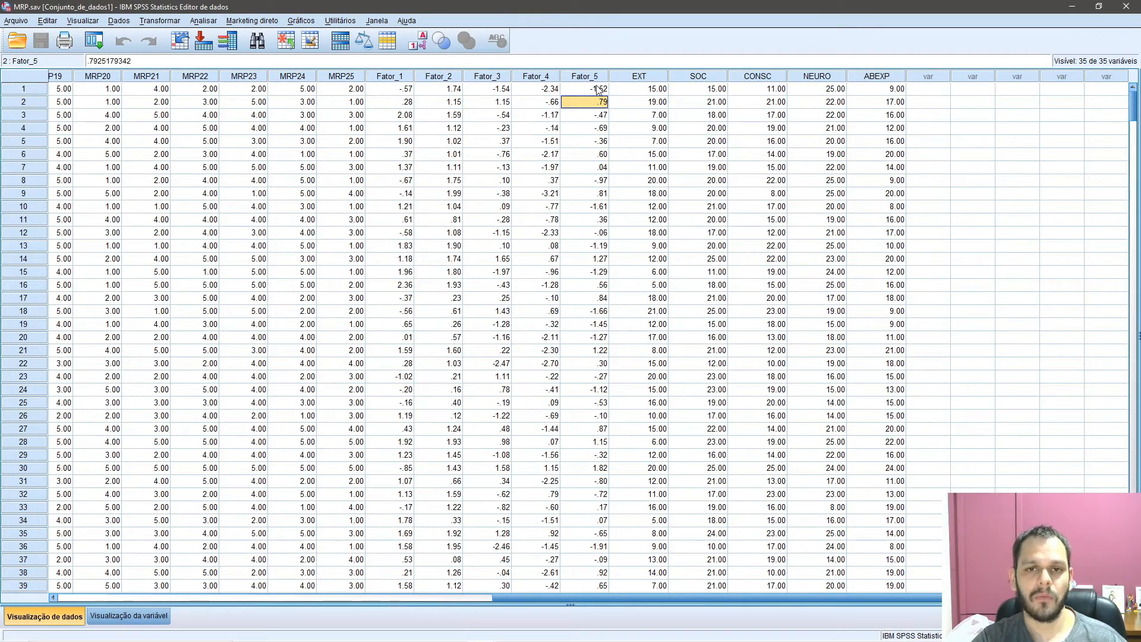
pyautogui.click(638, 76)
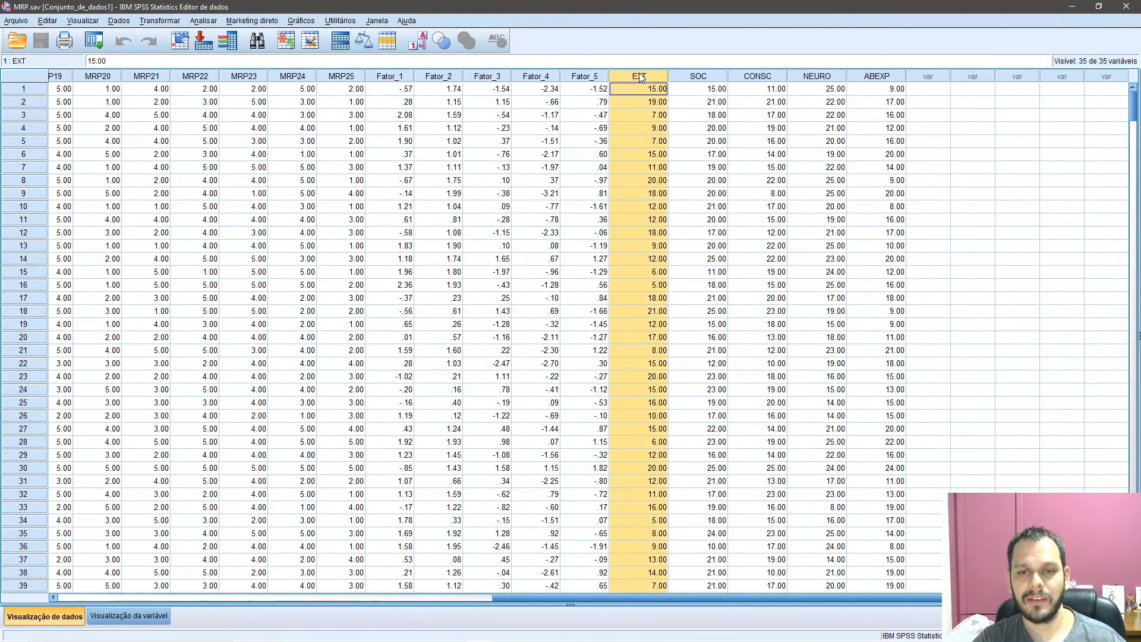
pyautogui.keyDown('shift'); pyautogui.click(874, 77); pyautogui.keyUp('shift')
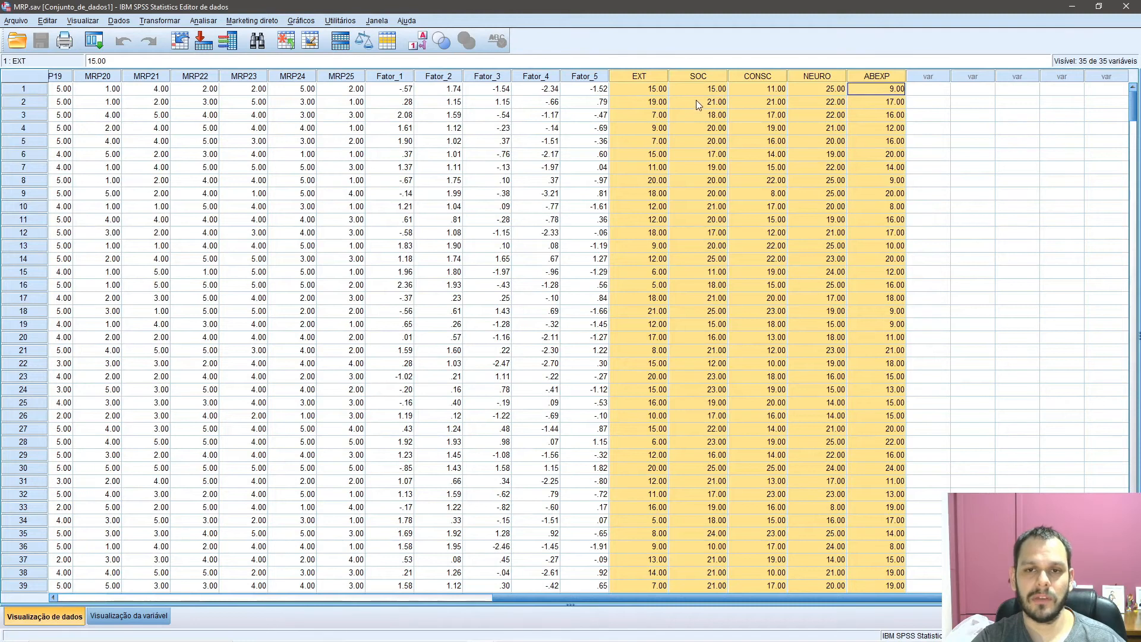
pyautogui.click(643, 88)
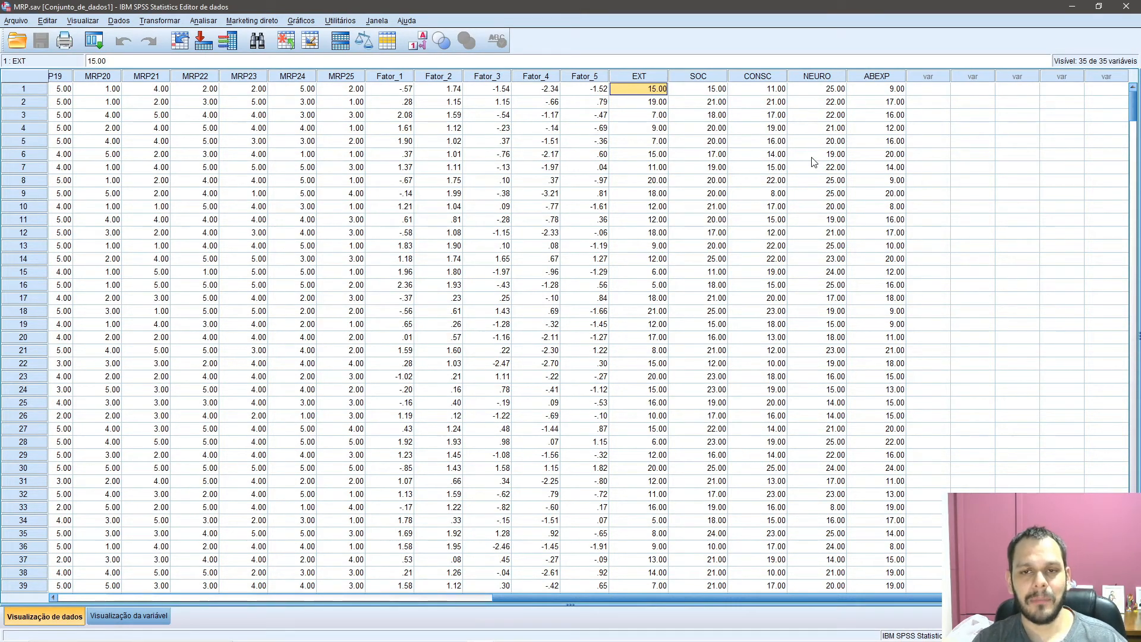
pyautogui.click(658, 103)
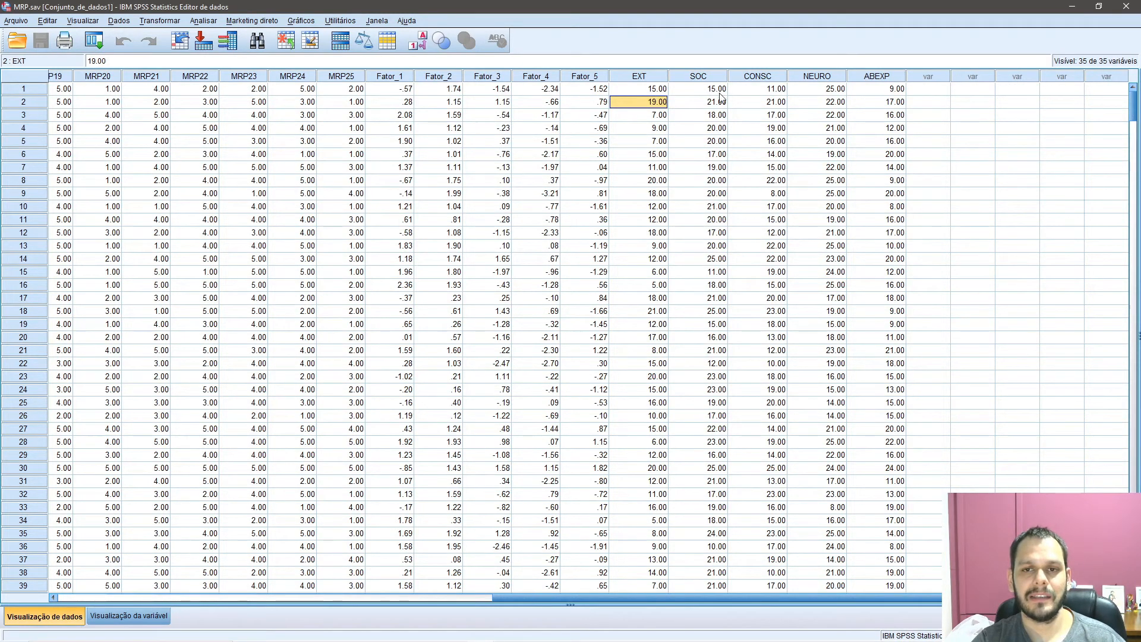
pyautogui.click(649, 74)
pyautogui.keyDown('shift'); pyautogui.click(874, 78); pyautogui.keyUp('shift')
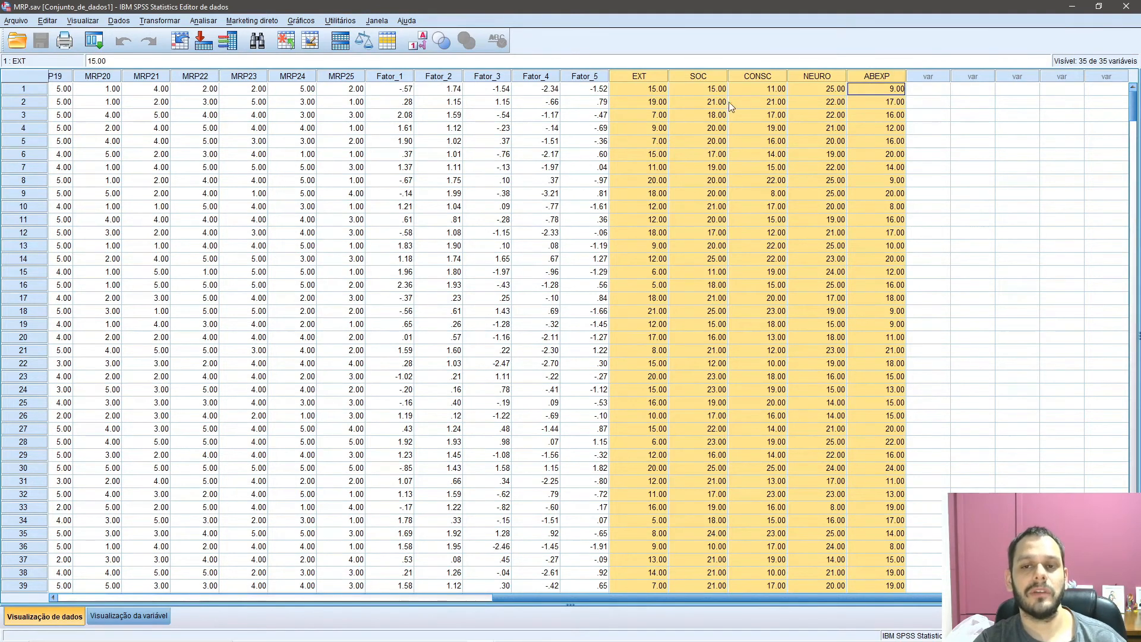
pyautogui.click(713, 101)
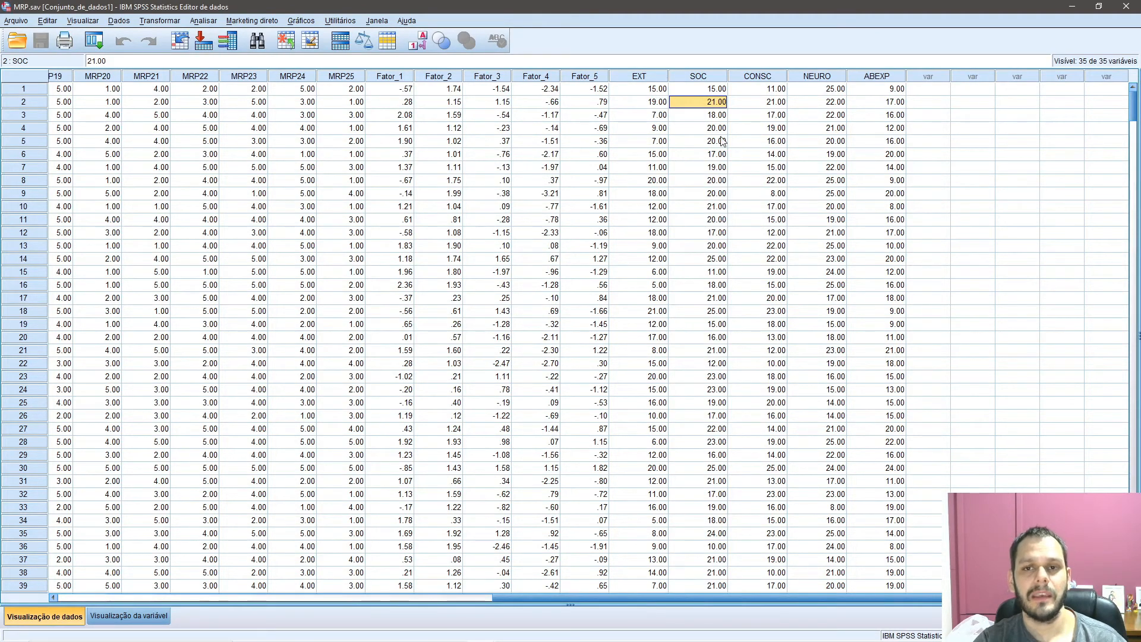
pyautogui.click(647, 79)
pyautogui.keyDown('shift'); pyautogui.click(881, 79); pyautogui.keyUp('shift')
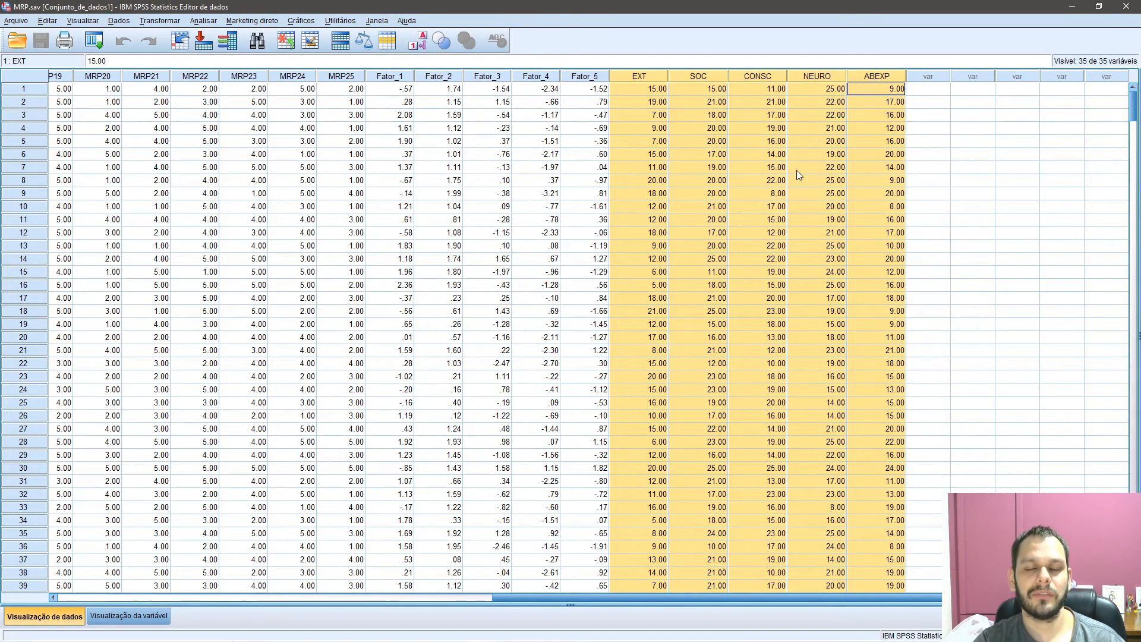
pyautogui.click(688, 101)
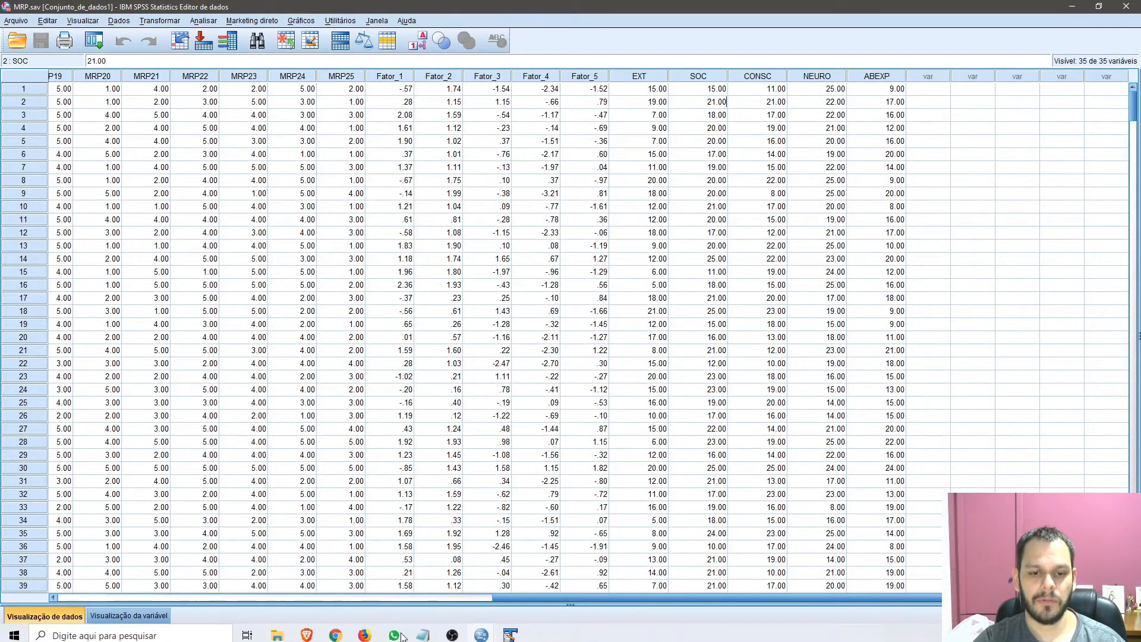
# Step: Switch to Chrome and review the Google search results for textpad
pyautogui.moveTo(334, 634)
pyautogui.click(336, 597)
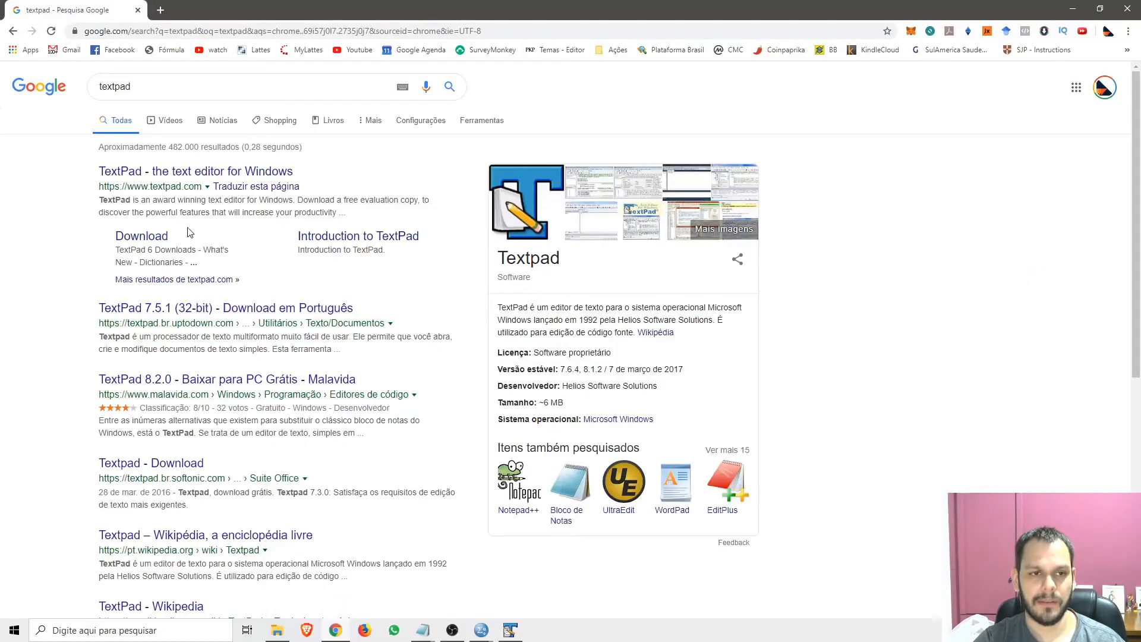
pyautogui.doubleClick(147, 89)
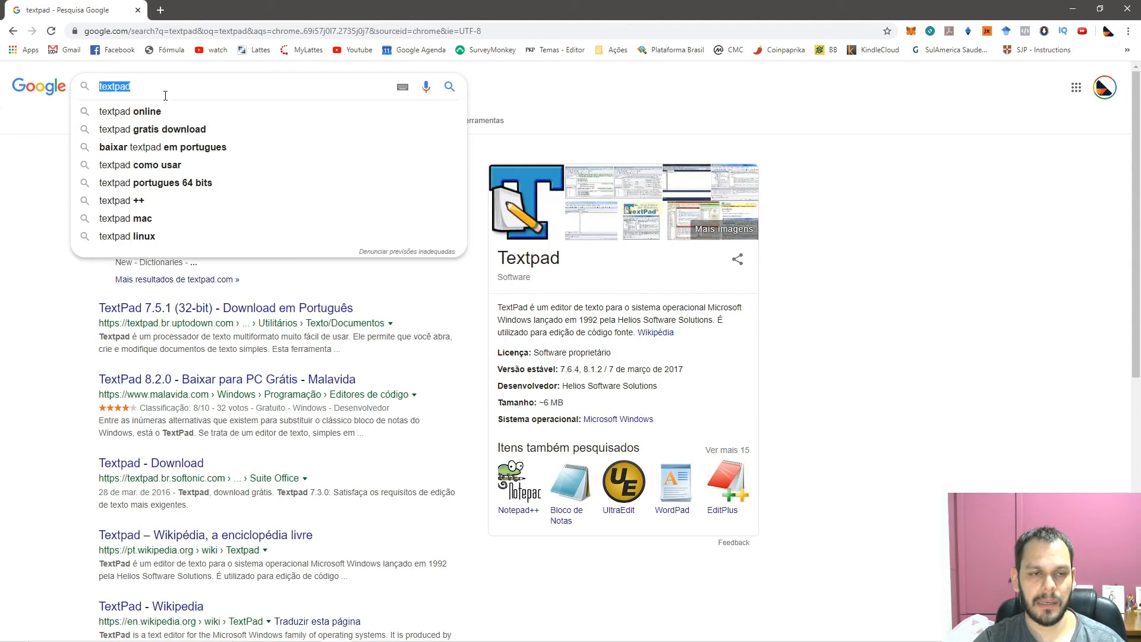
pyautogui.click(37, 269)
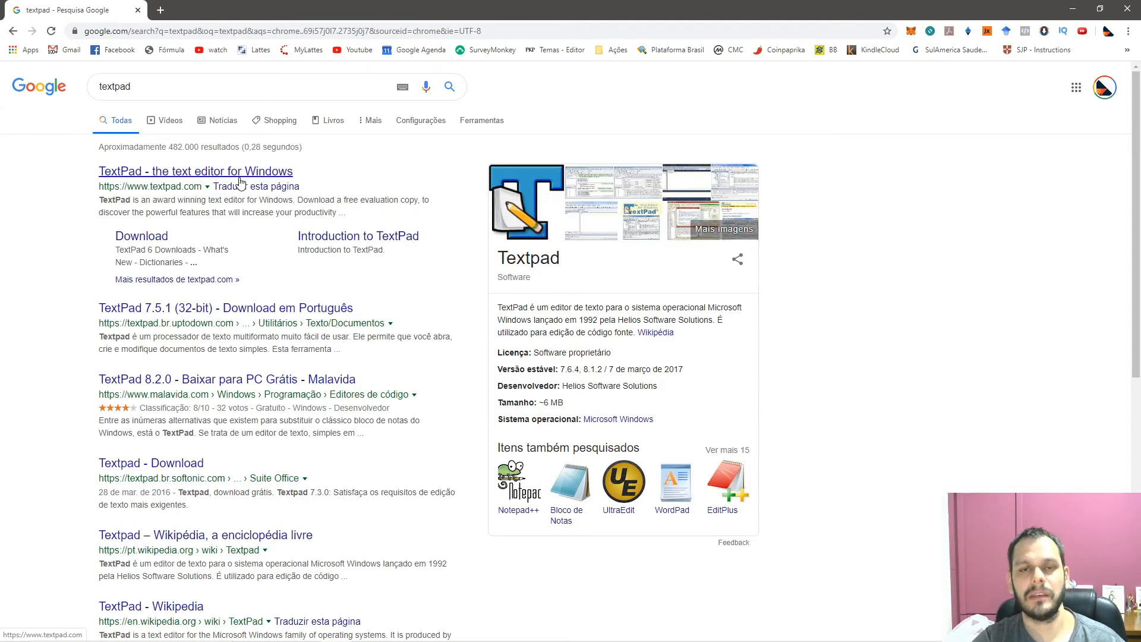
pyautogui.press('Tab')
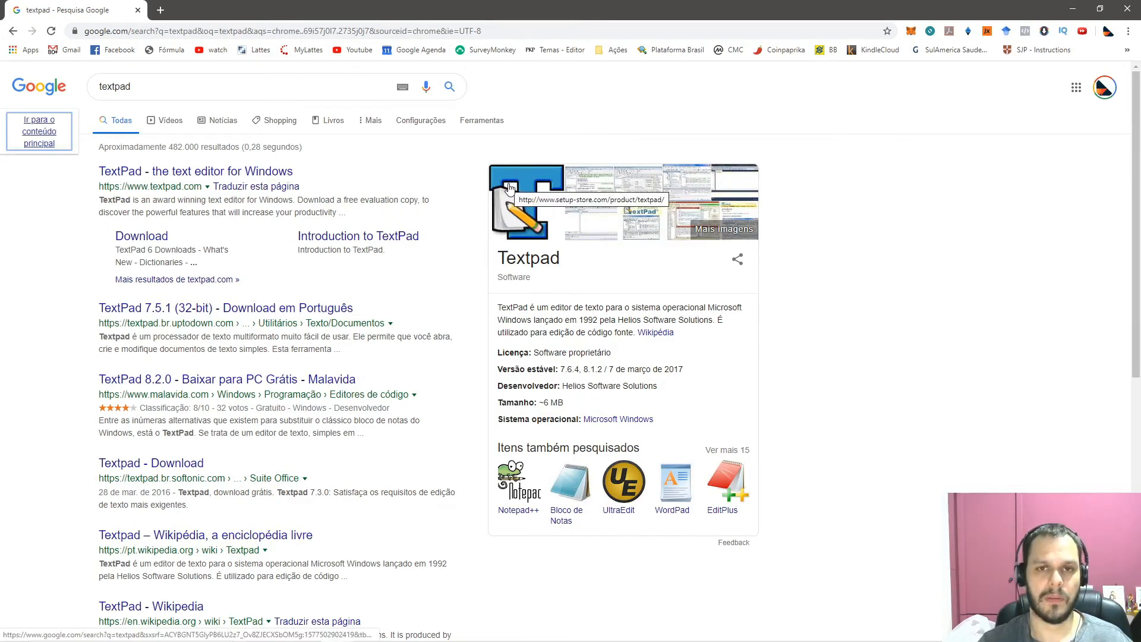
# Step: Switch to the REPORTAR document in Word and review the factor analysis paragraph under Procedimentos de Análise dos Dados, including its method citations
pyautogui.hotkey('alt', 'Tab')
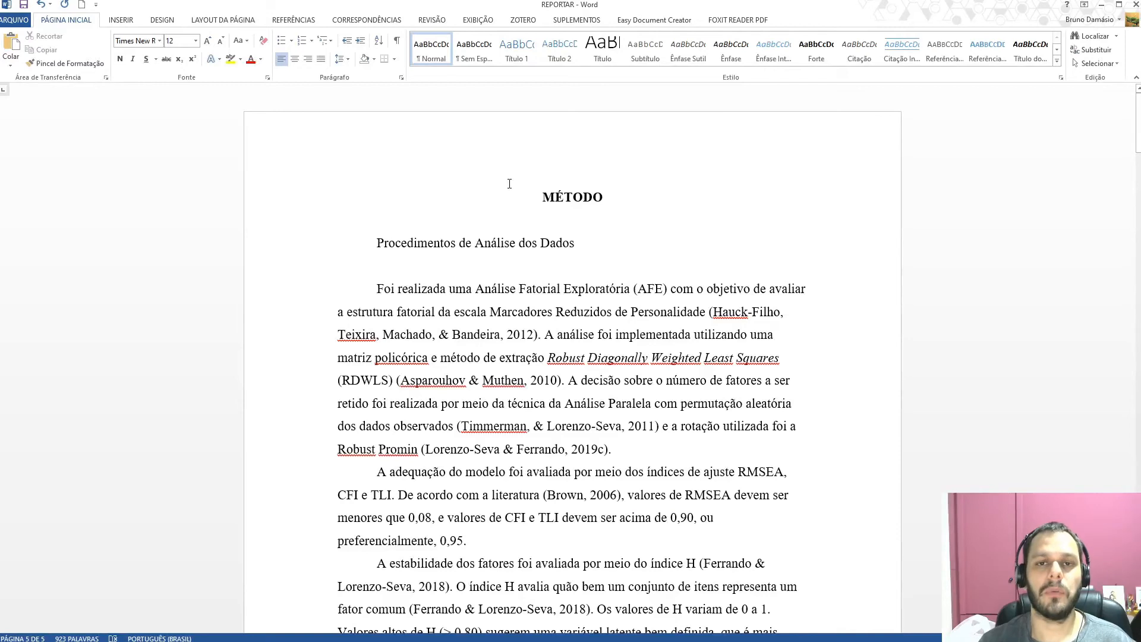
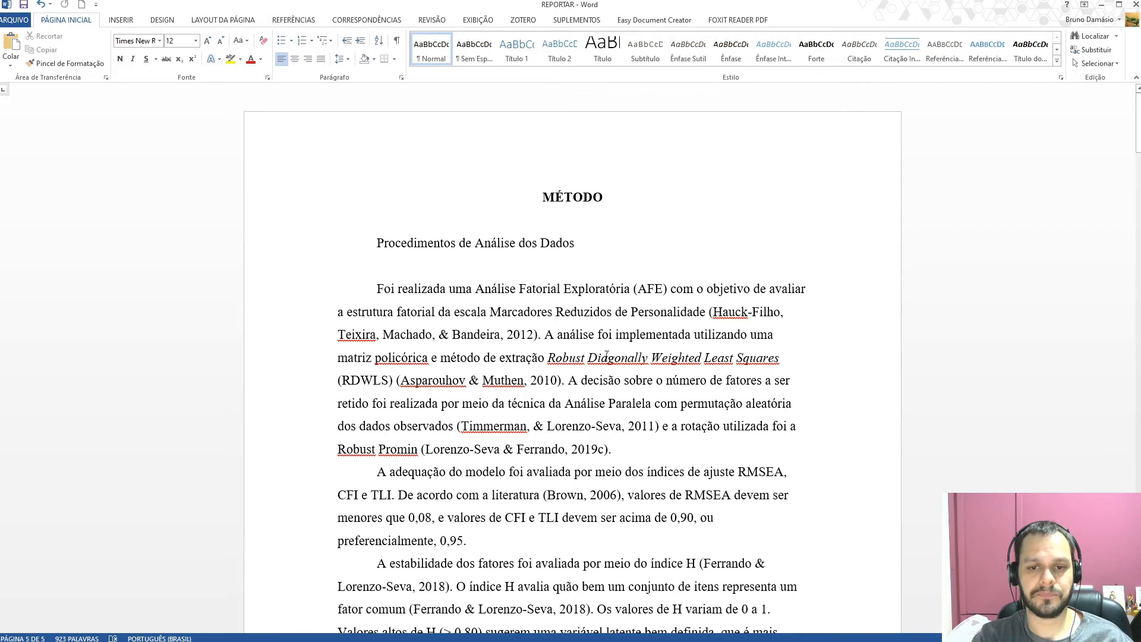
pyautogui.doubleClick(541, 196)
pyautogui.moveTo(376, 242); pyautogui.dragTo(570, 239)
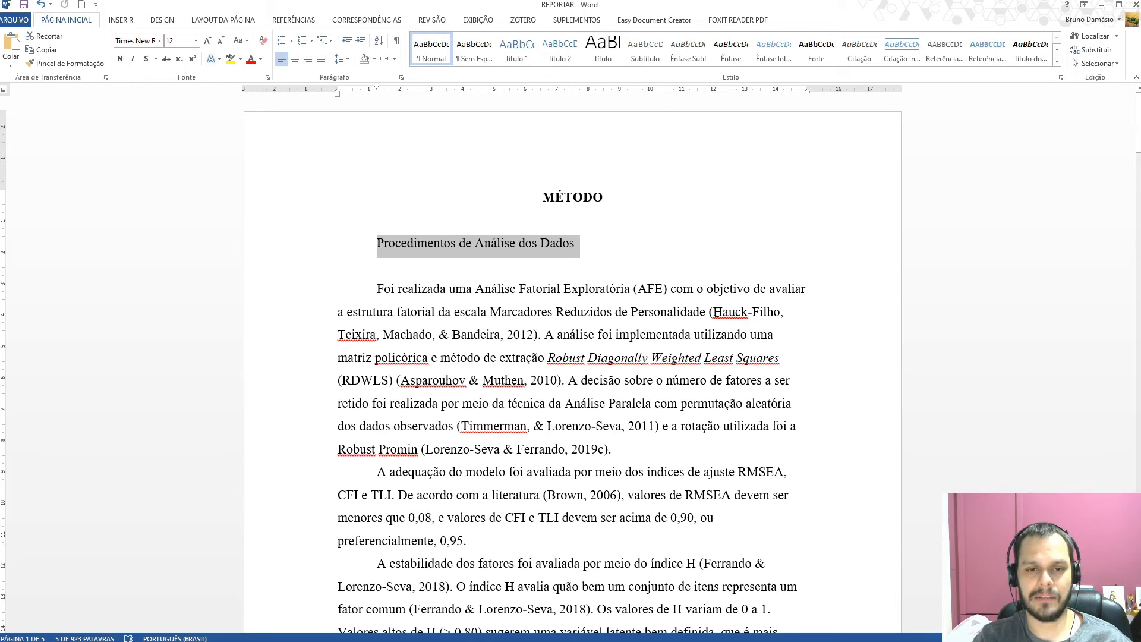
pyautogui.keyDown('shift'); pyautogui.click(543, 333); pyautogui.keyUp('shift')
pyautogui.click(556, 334)
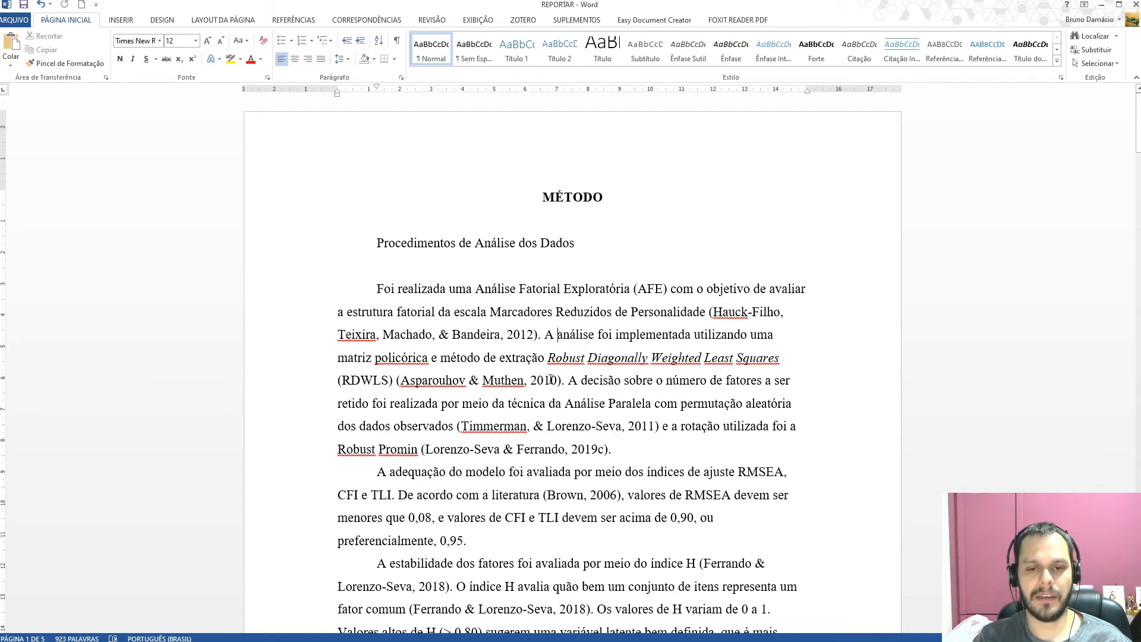
pyautogui.moveTo(558, 381); pyautogui.dragTo(400, 381)
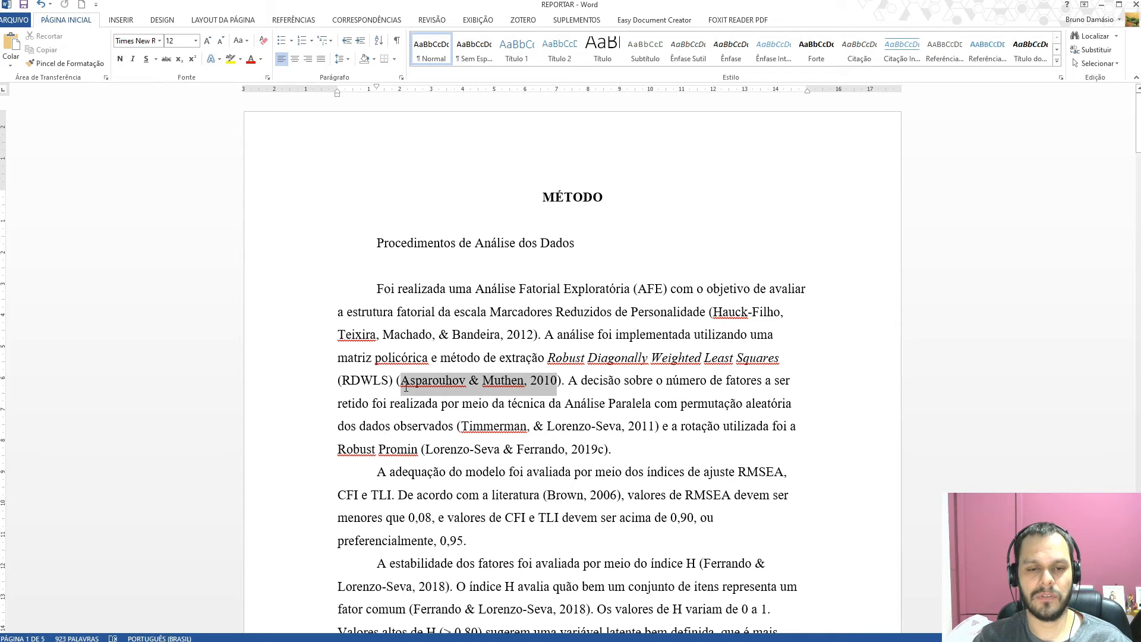
pyautogui.click(506, 404)
pyautogui.scroll(-3, 580, 270)
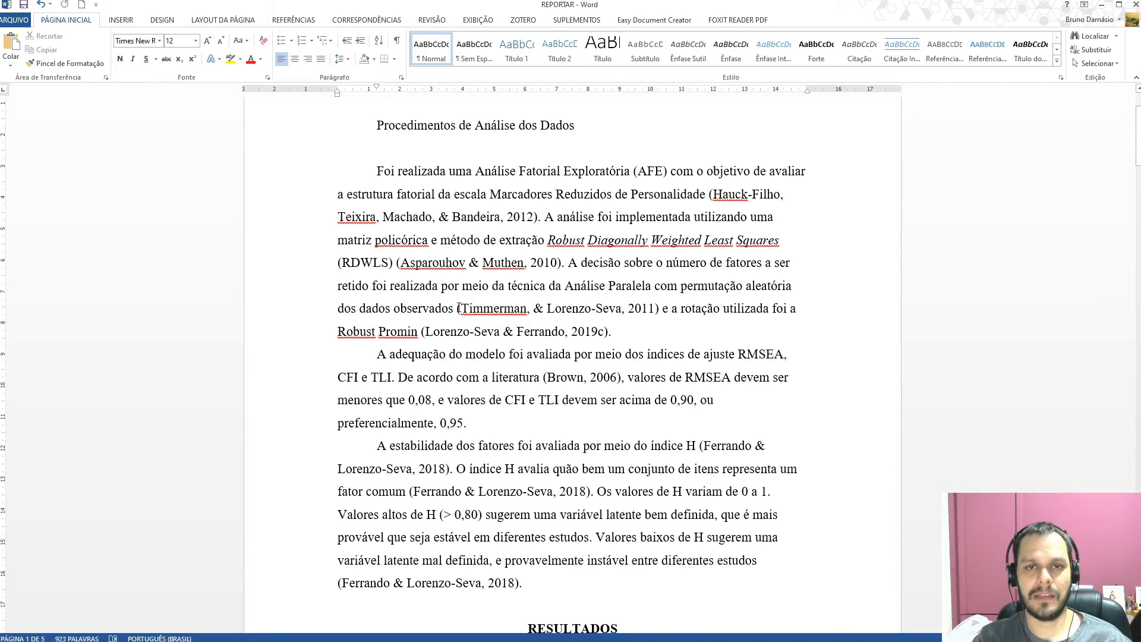
pyautogui.click(456, 308)
pyautogui.keyDown('shift'); pyautogui.click(656, 285); pyautogui.keyUp('shift')
pyautogui.moveTo(461, 308); pyautogui.dragTo(651, 310)
pyautogui.click(701, 330)
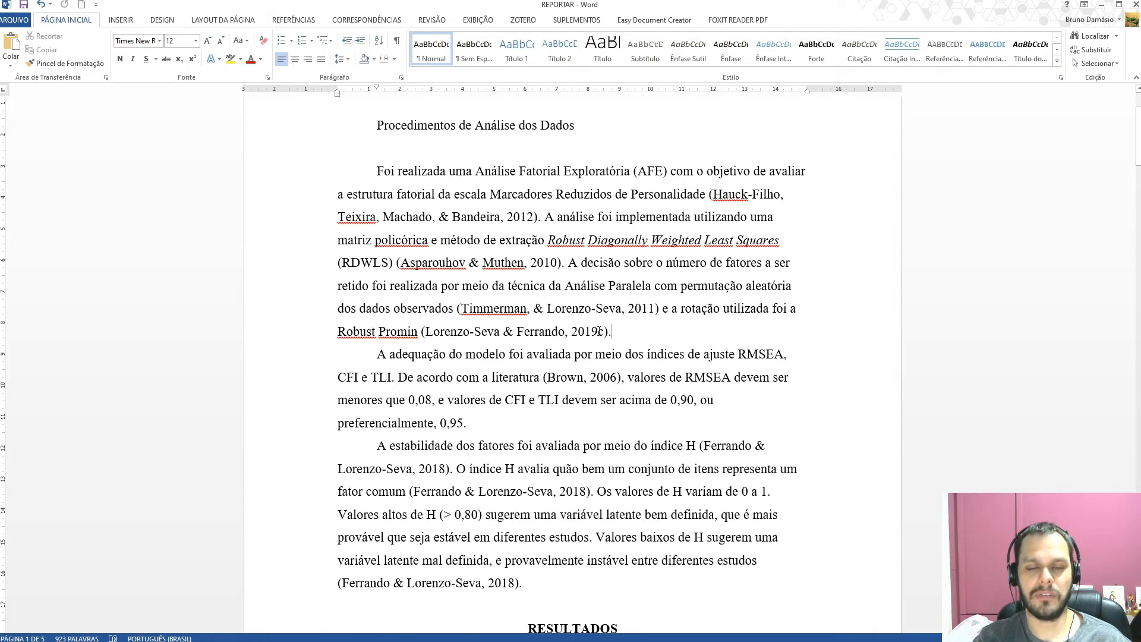
pyautogui.moveTo(616, 330); pyautogui.dragTo(571, 330)
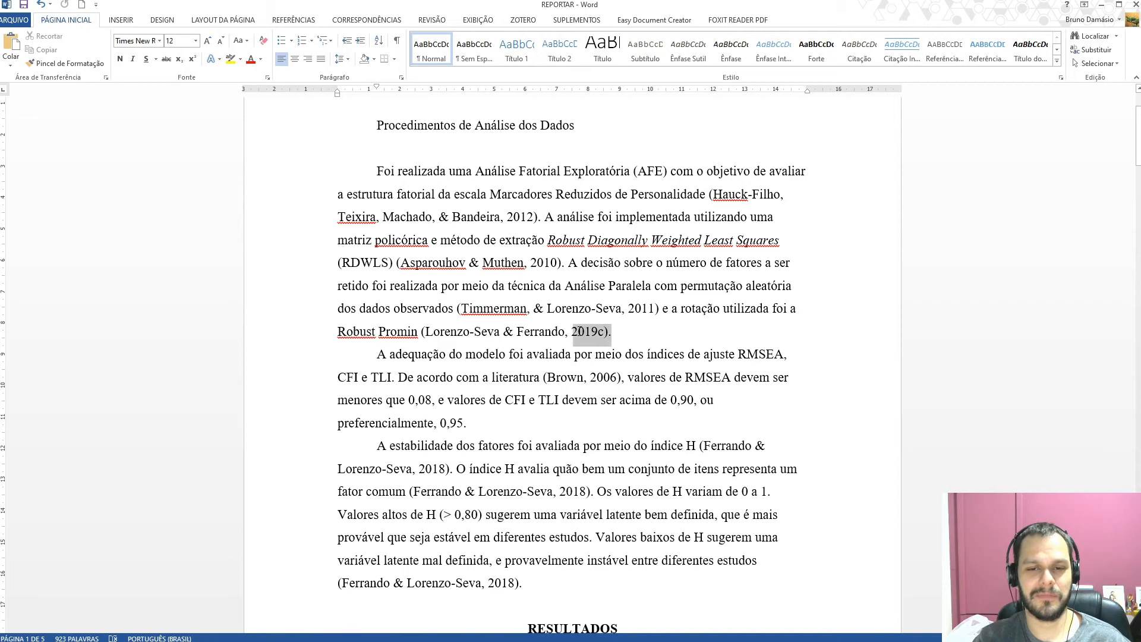
# Step: Spell out RMSEA in the model adequacy paragraph as "Root Mean Square Error of Aproximation (RMSEA)"
pyautogui.scroll(-2, 535, 370)
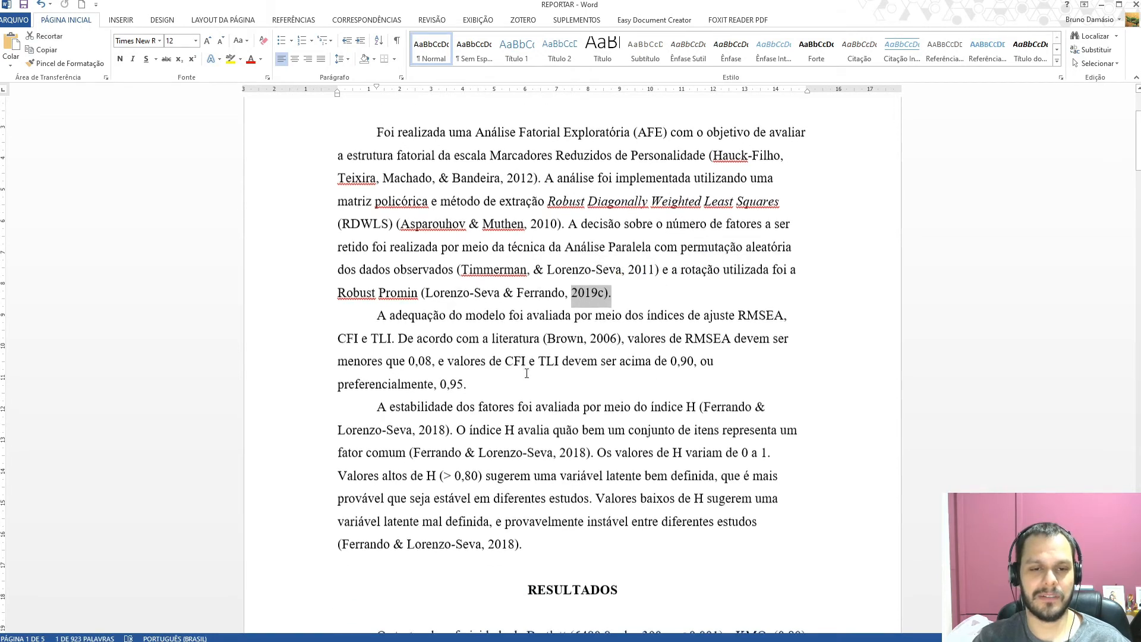
pyautogui.click(374, 275)
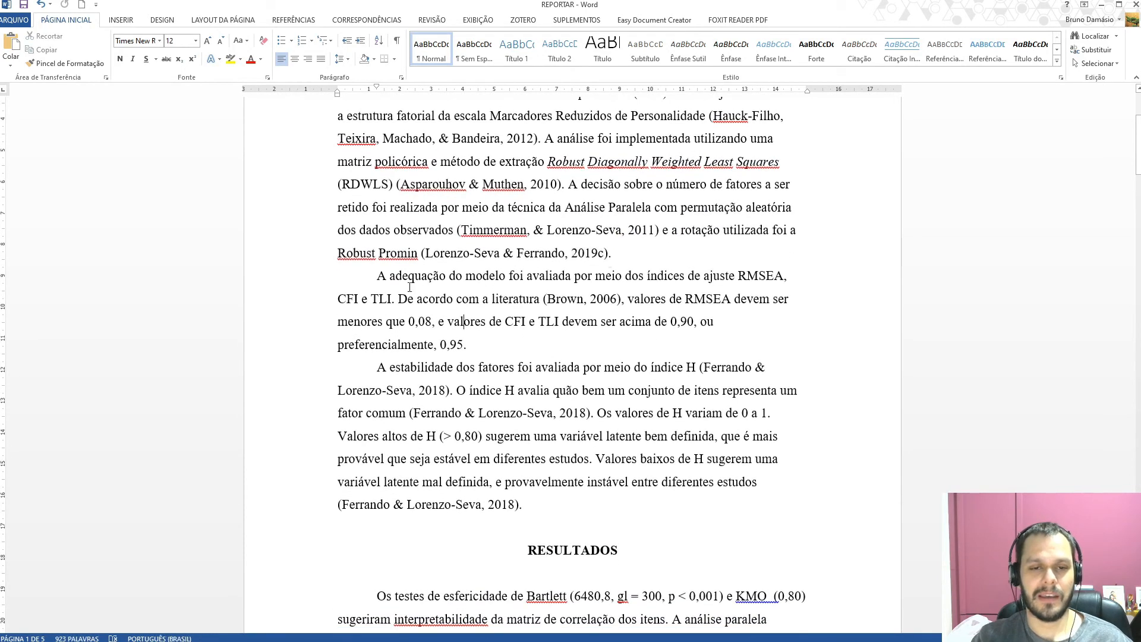
pyautogui.click(738, 275)
pyautogui.write('rOOT me')
pyautogui.press('BackSpace')
pyautogui.press('BackSpace')
pyautogui.write('Me')
pyautogui.write('an Square E')
pyautogui.write('rror of Apr')
pyautogui.write('oximation (RMSEA')
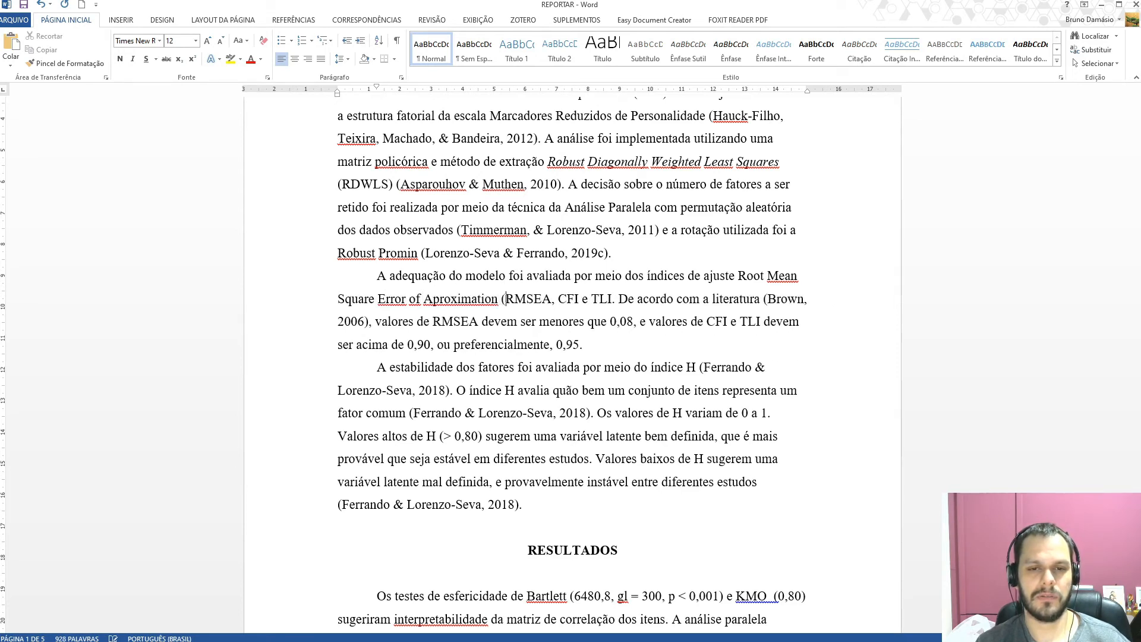
pyautogui.write('), ')
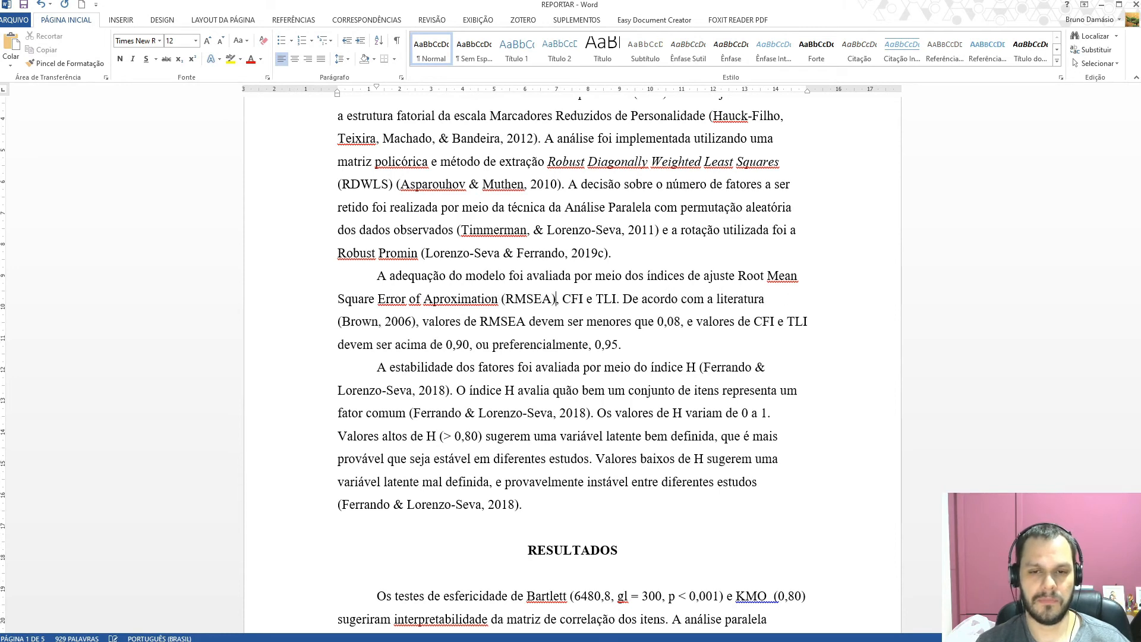
# Step: Spell out CFI in the same sentence as "Comparative Fit Index (CFI)"
pyautogui.write('Comparative')
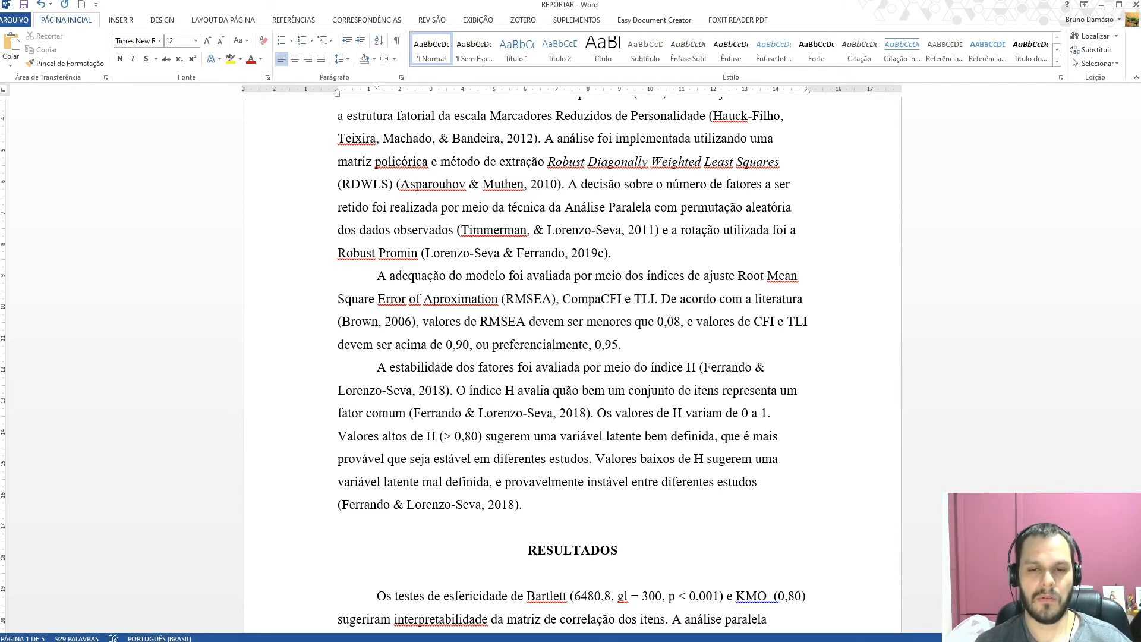
pyautogui.write(' Fit In')
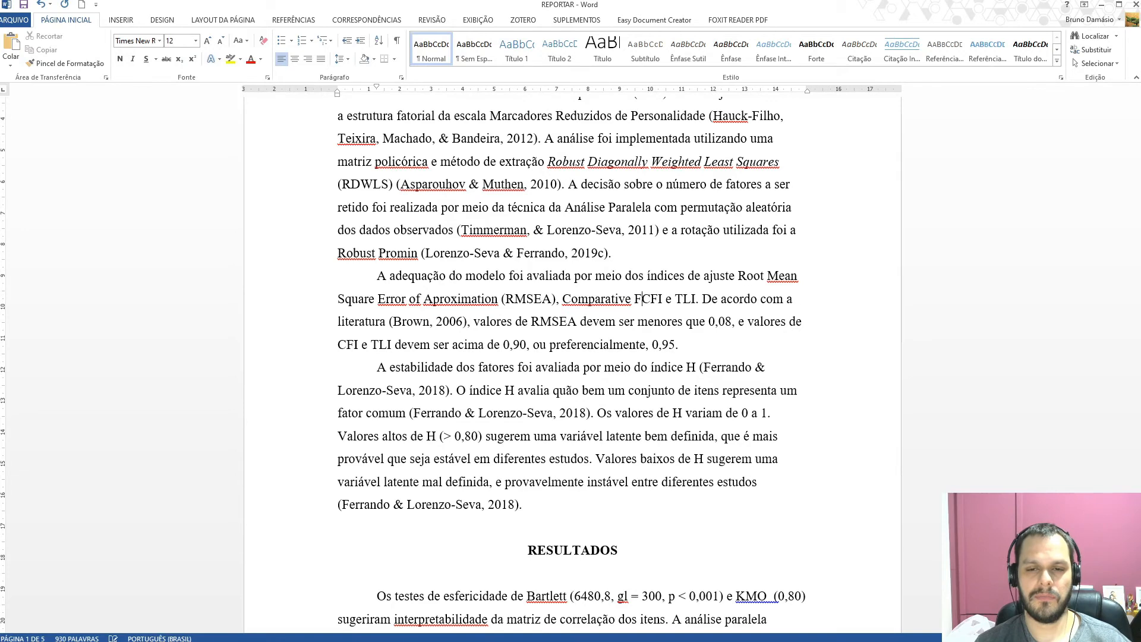
pyautogui.write('dex (CFI')
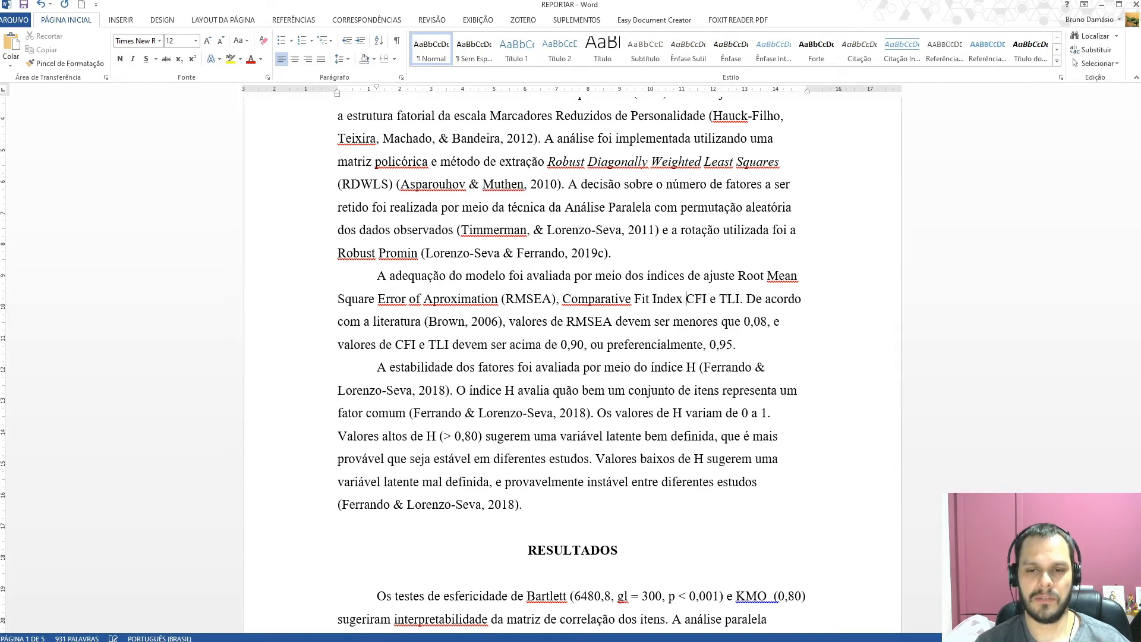
pyautogui.write(') e T')
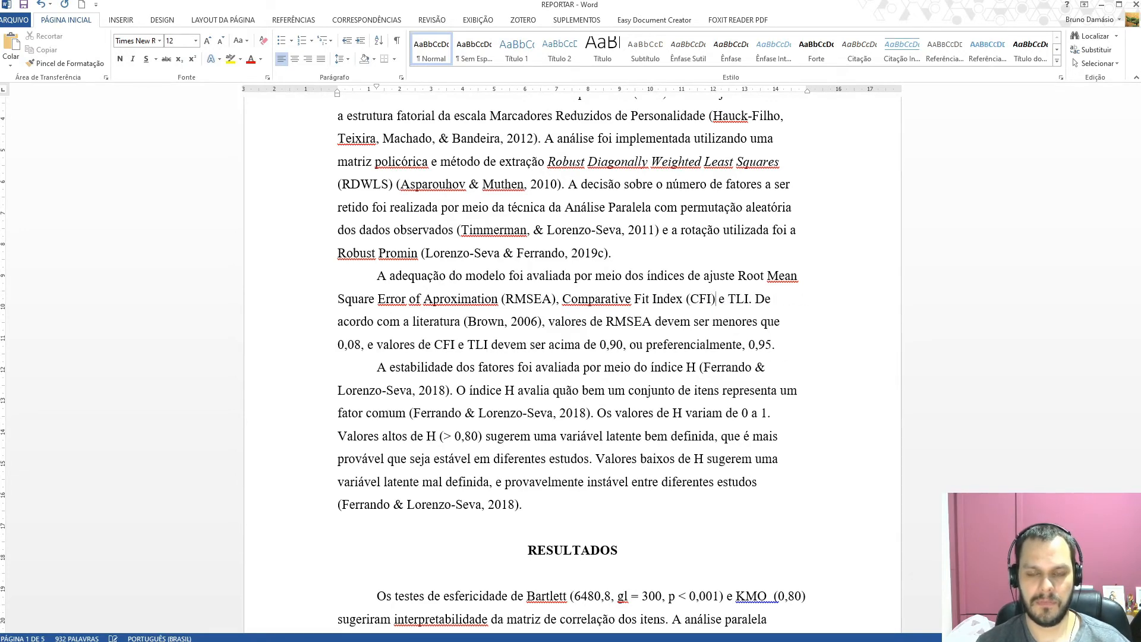
# Step: Spell out TLI in the fit index list as "Tucker-Lewis Index (TLI)", with a capital L in Lewis
pyautogui.write('ucker')
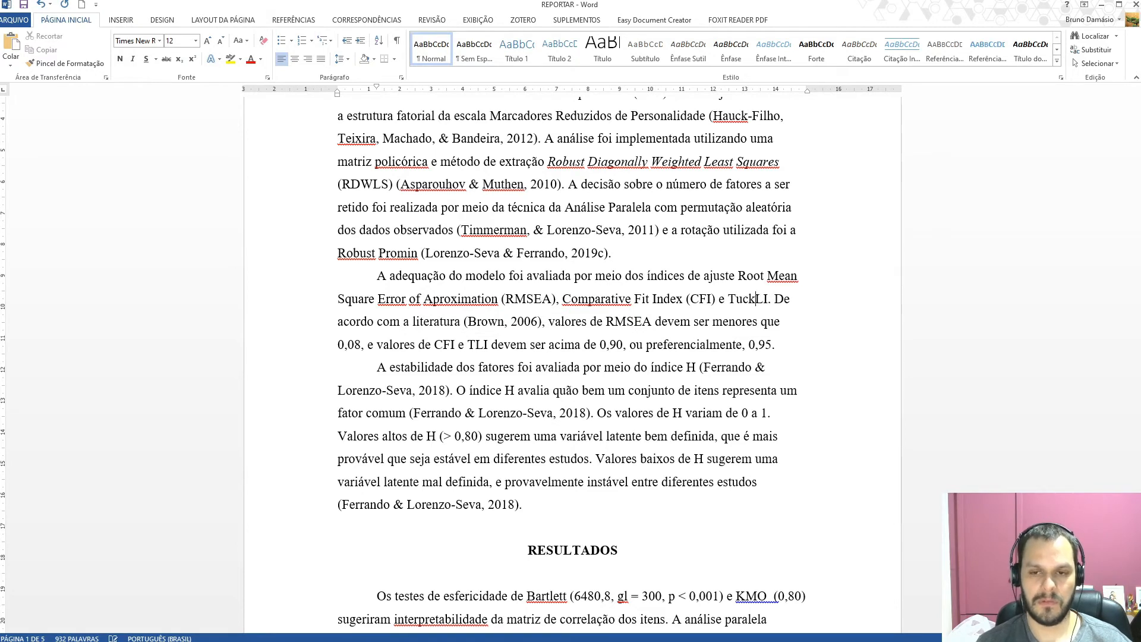
pyautogui.write('-lewis')
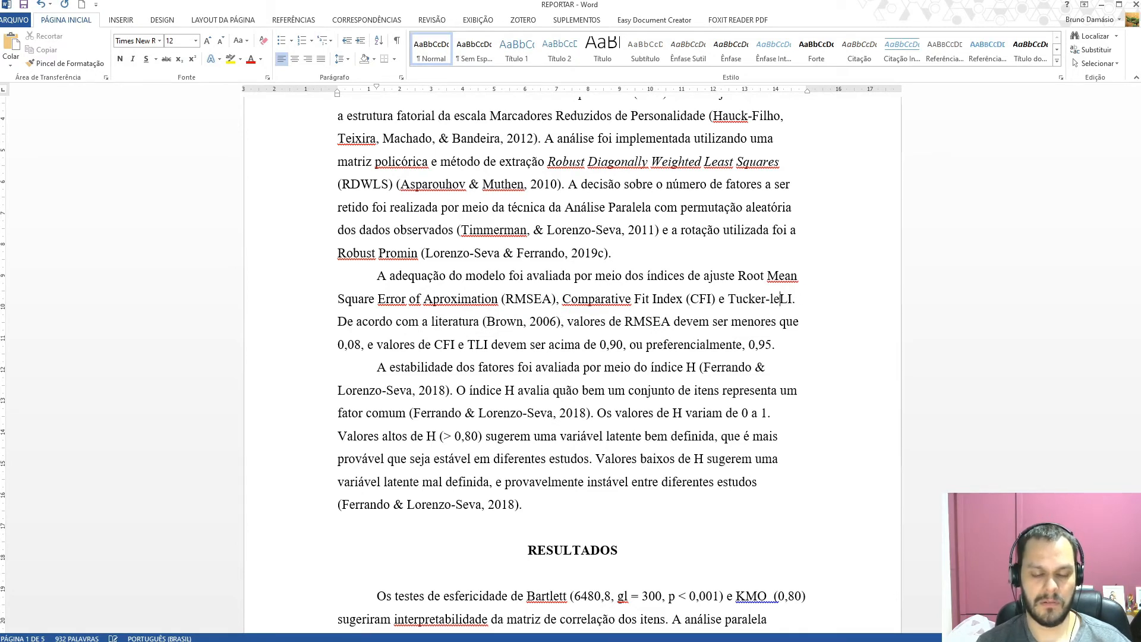
pyautogui.write(' Index (')
pyautogui.write('T')
pyautogui.press('Right')
pyautogui.press('Right')
pyautogui.write(')')
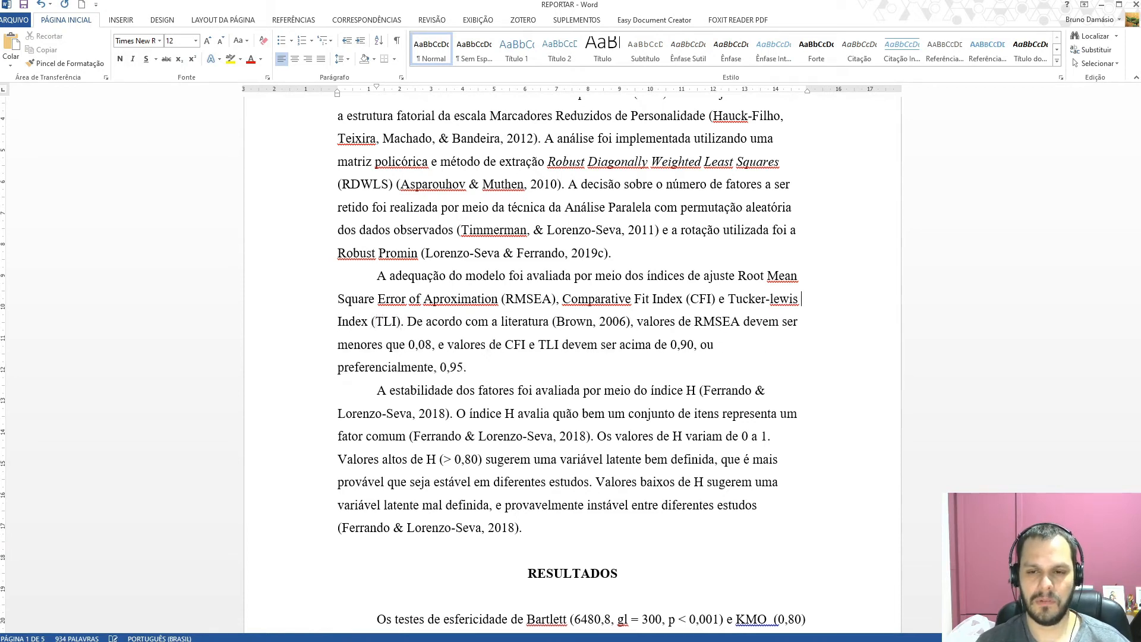
pyautogui.moveTo(770, 298); pyautogui.dragTo(775, 298)
pyautogui.write('L')
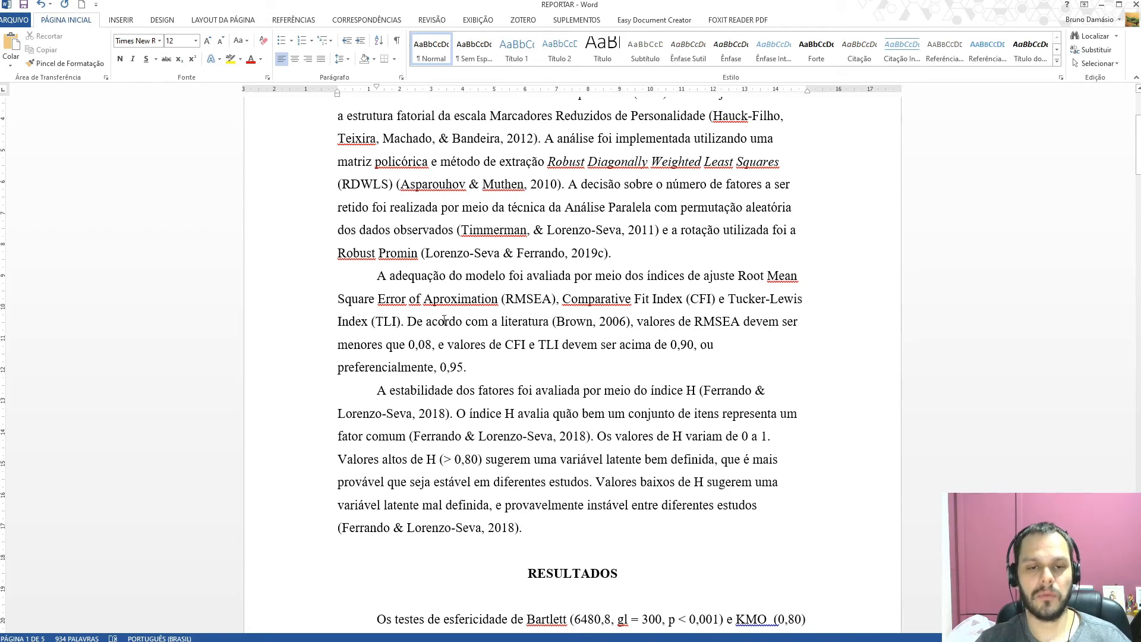
# Step: Review the reference for the fit index cut-offs and the paragraph explaining how the H index evaluates factor stability
pyautogui.moveTo(557, 326); pyautogui.dragTo(615, 325)
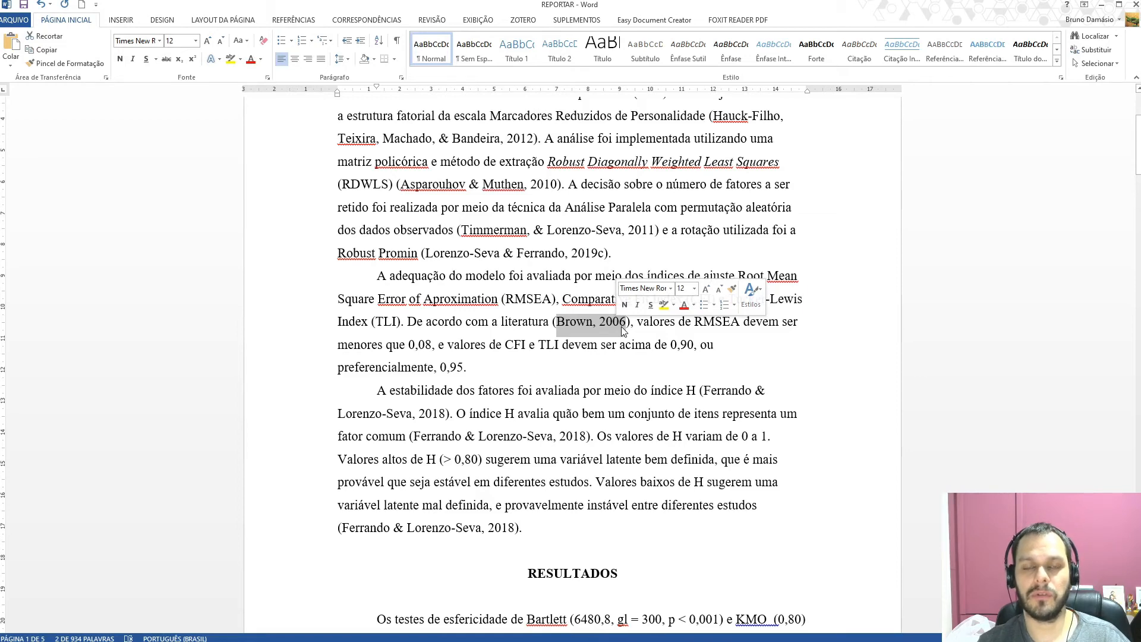
pyautogui.click(575, 345)
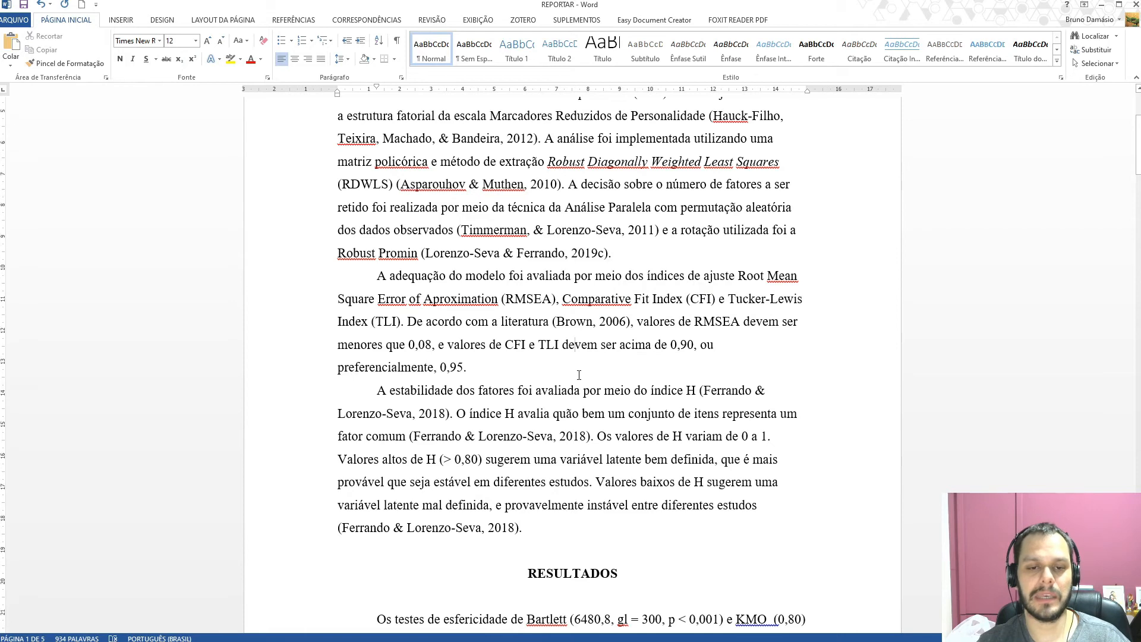
pyautogui.scroll(-2, 584, 372)
pyautogui.click(472, 251)
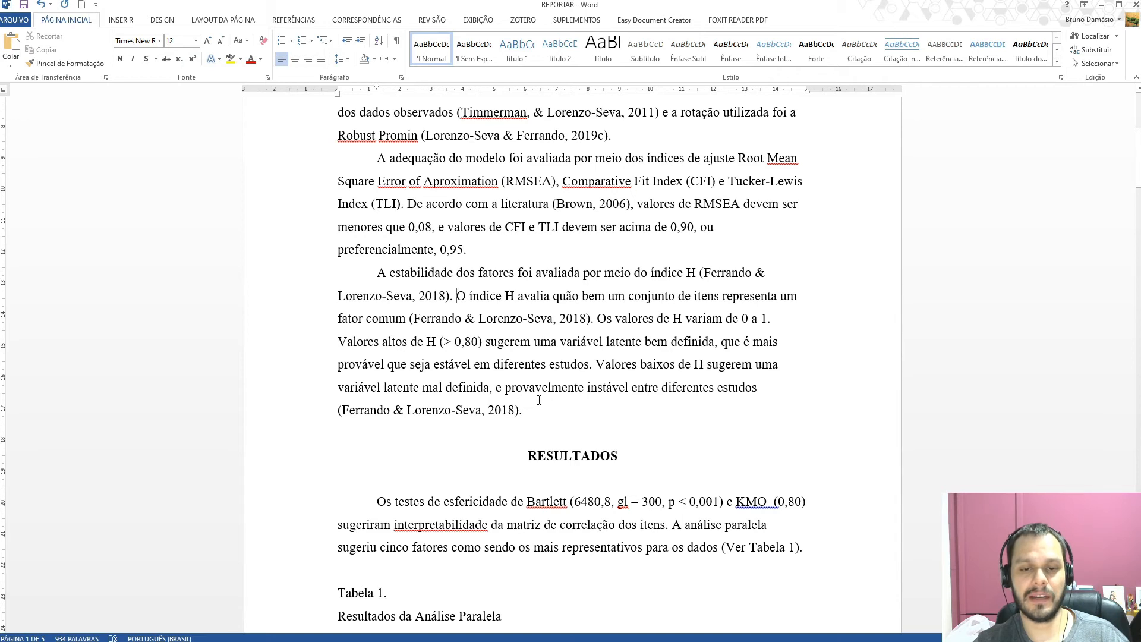
pyautogui.moveTo(456, 295); pyautogui.dragTo(759, 386)
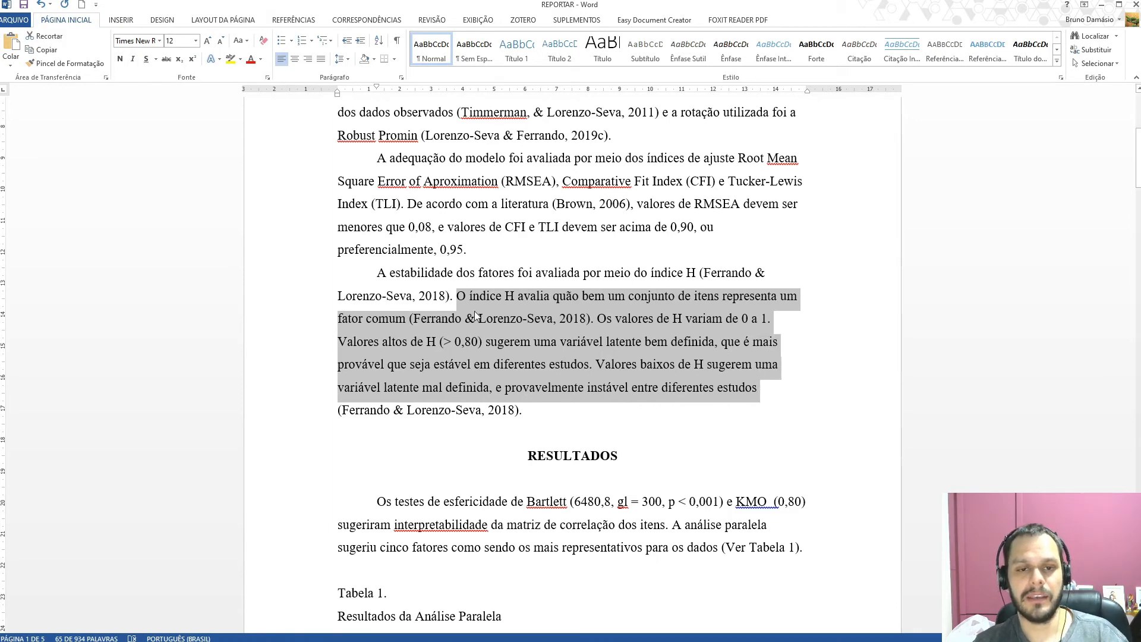
pyautogui.click(457, 297)
pyautogui.moveTo(457, 297); pyautogui.dragTo(764, 383)
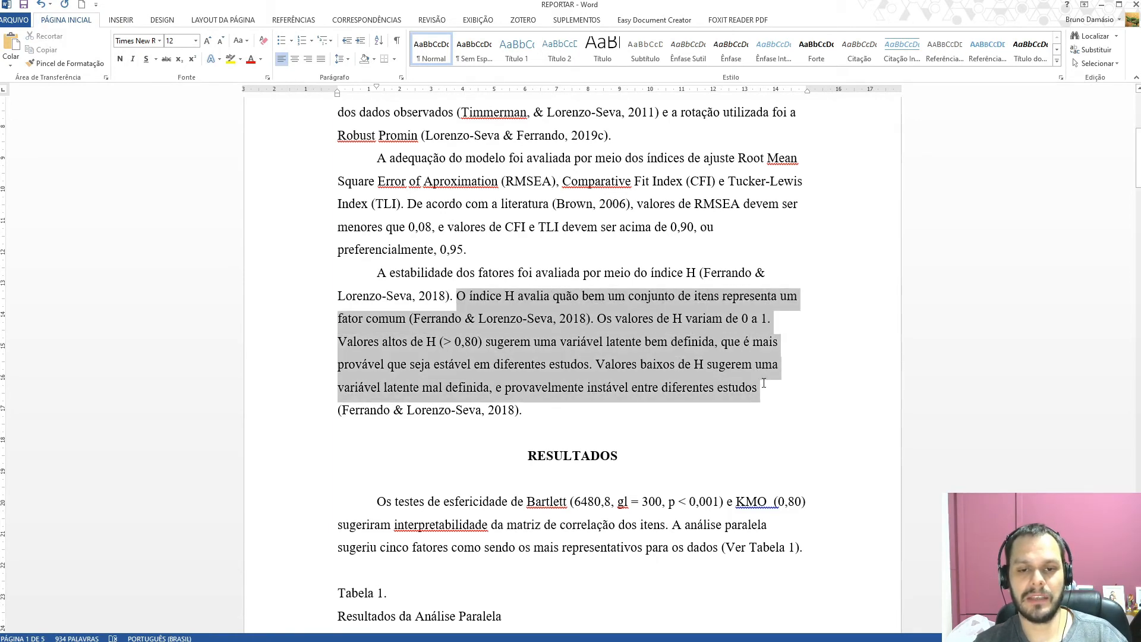
pyautogui.click(527, 416)
pyautogui.moveTo(527, 416); pyautogui.dragTo(457, 297)
pyautogui.click(557, 342)
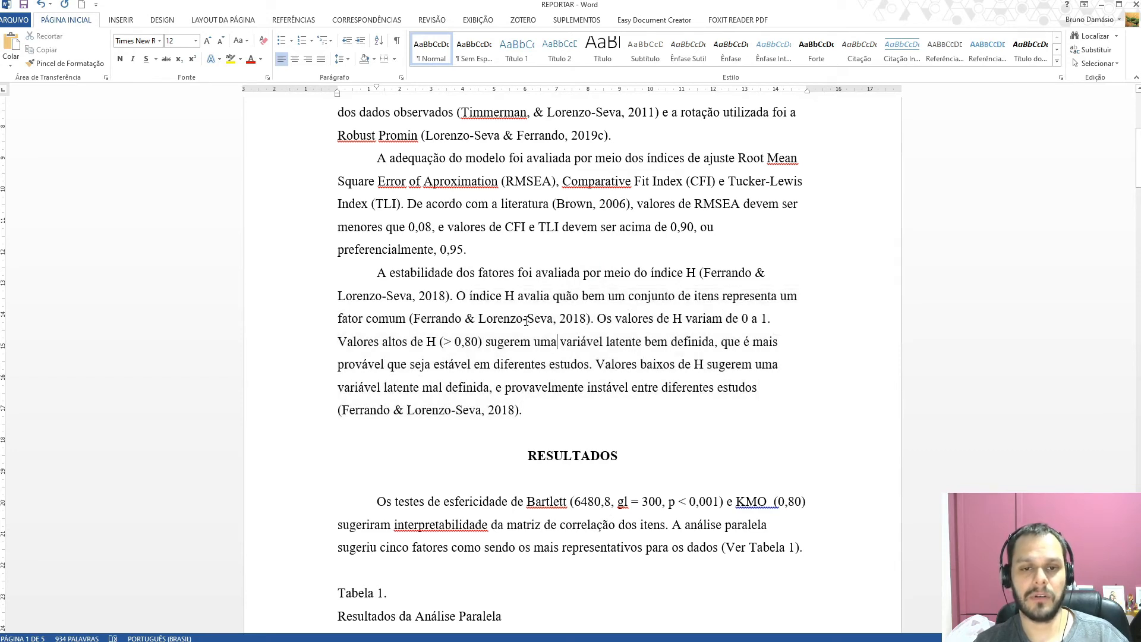
pyautogui.moveTo(587, 319); pyautogui.dragTo(762, 385)
pyautogui.click(458, 295)
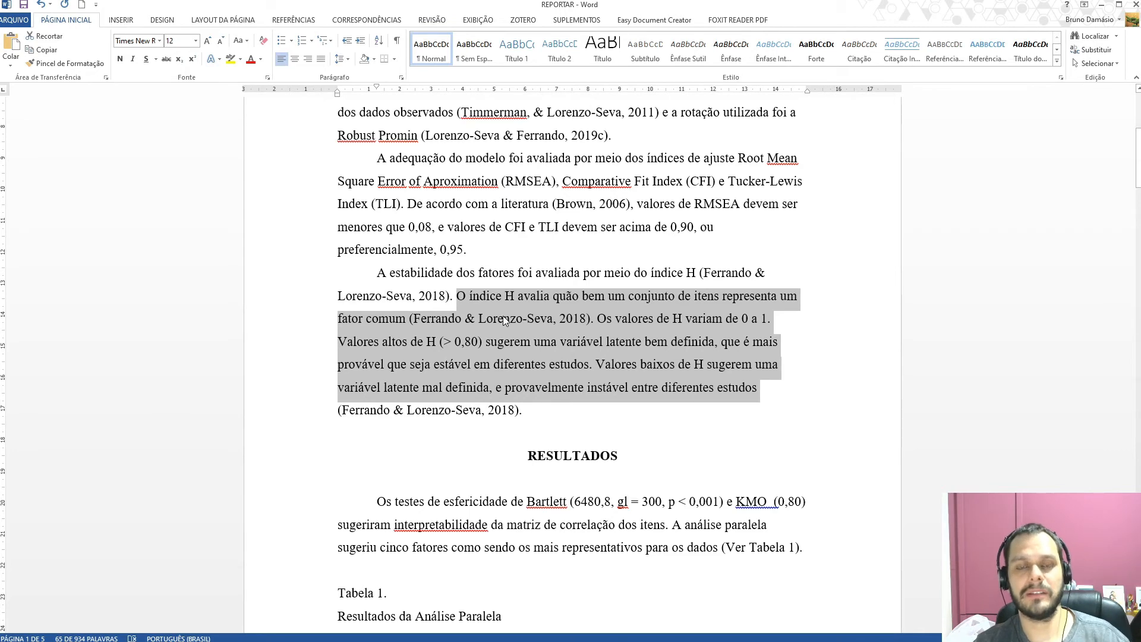
pyautogui.moveTo(458, 295); pyautogui.dragTo(770, 388)
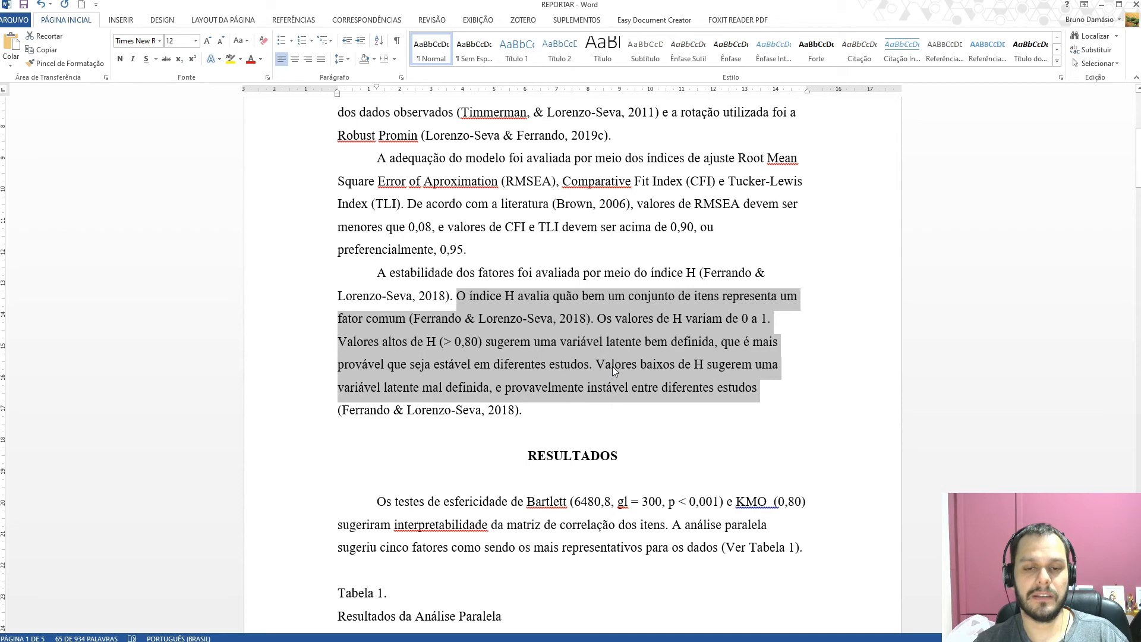
pyautogui.click(457, 296)
pyautogui.moveTo(458, 295); pyautogui.dragTo(609, 367)
pyautogui.click(603, 409)
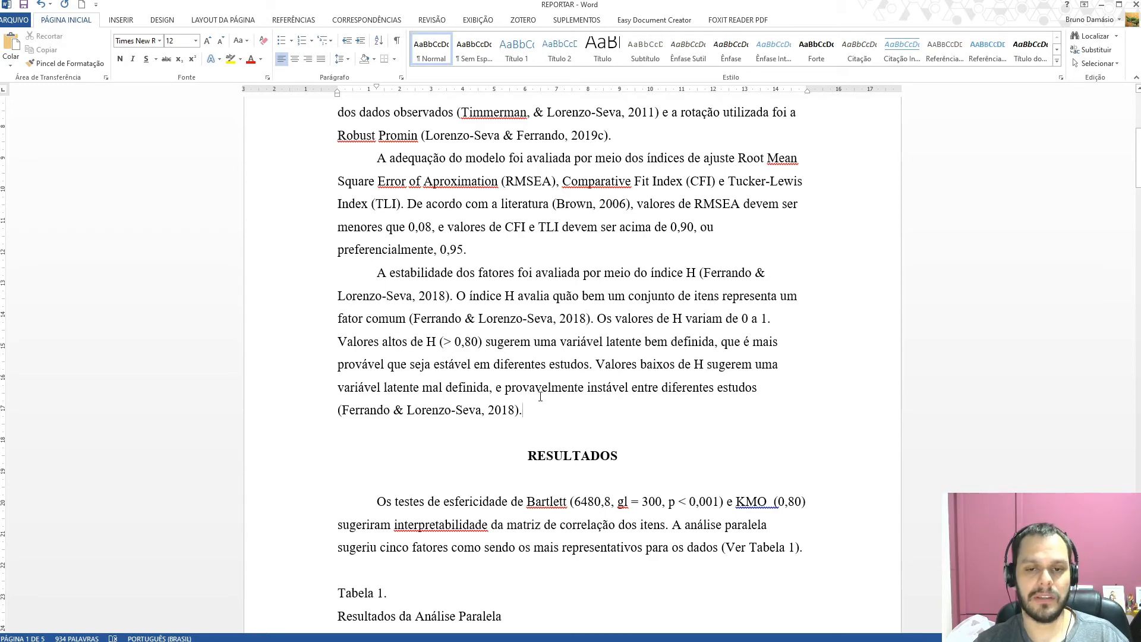
# Step: Examine how the RESULTADOS section reports the Bartlett sphericity test, KMO and the interpretability of the item correlation matrix
pyautogui.scroll(-2, 540, 396)
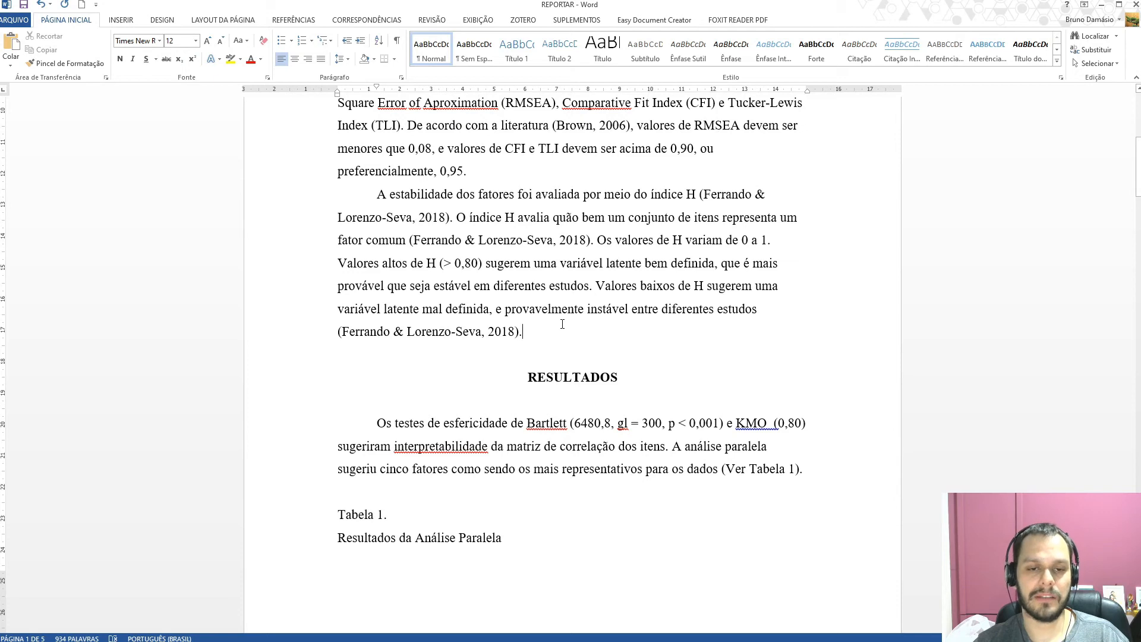
pyautogui.scroll(-3, 562, 324)
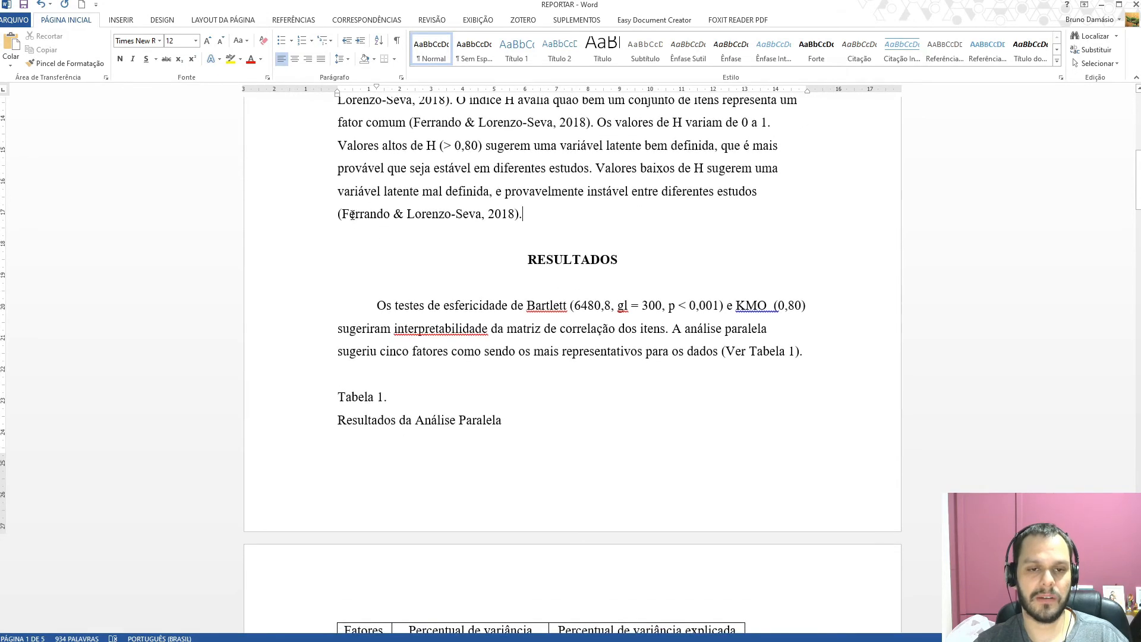
pyautogui.scroll(-3, 547, 266)
pyautogui.moveTo(525, 180); pyautogui.dragTo(637, 182)
pyautogui.click(378, 226)
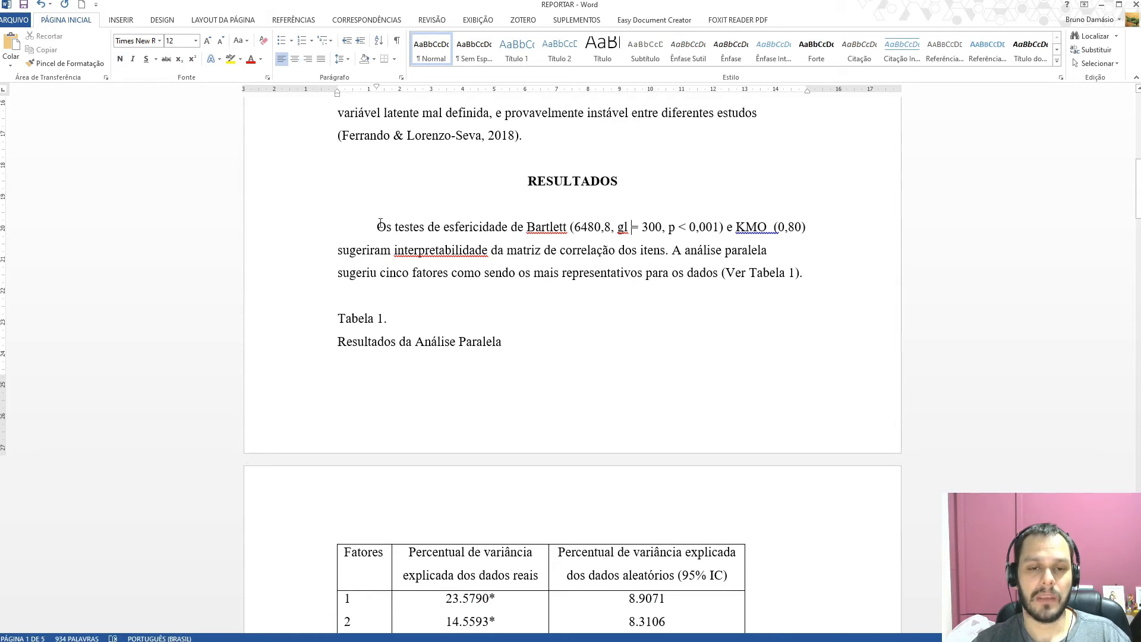
pyautogui.moveTo(377, 228); pyautogui.dragTo(807, 228)
pyautogui.click(732, 249)
pyautogui.click(457, 250)
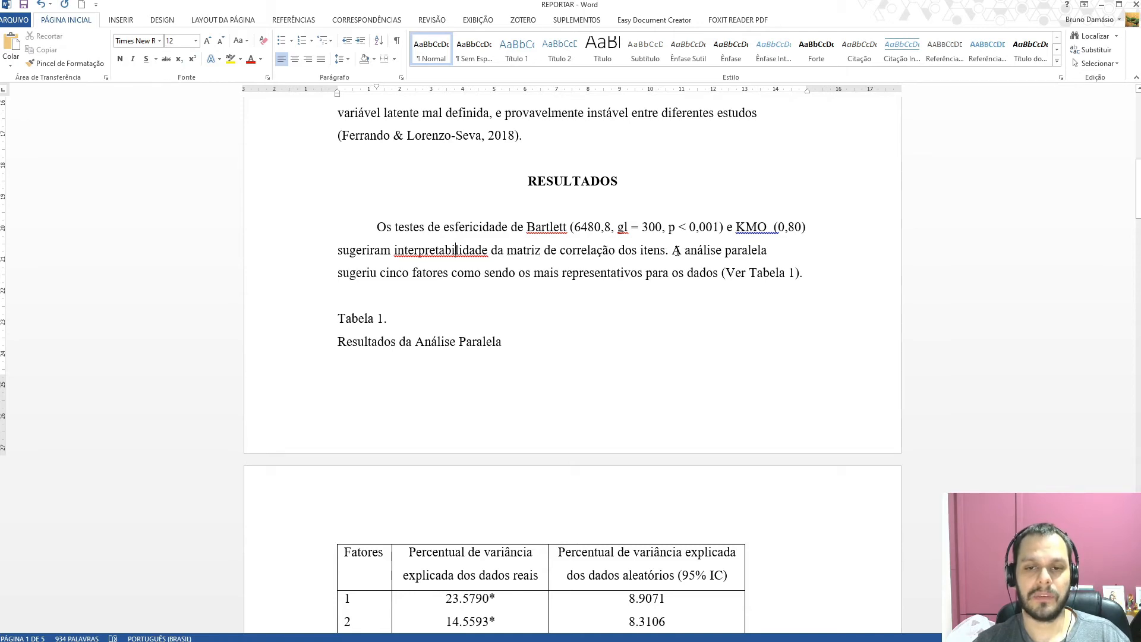
pyautogui.moveTo(672, 250); pyautogui.dragTo(378, 227)
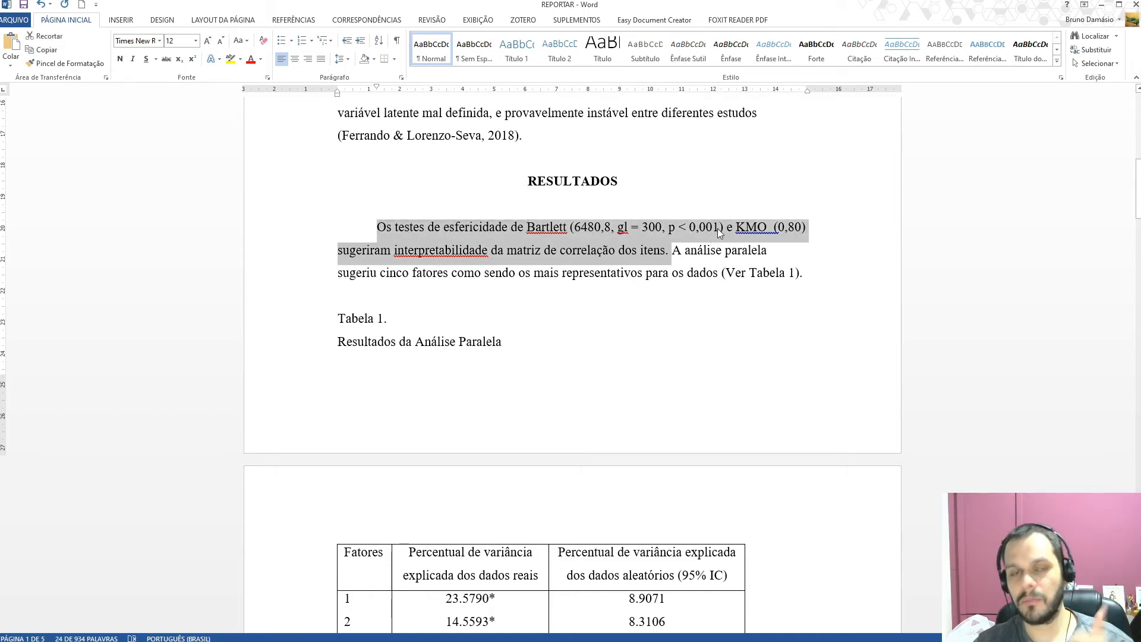
pyautogui.click(666, 251)
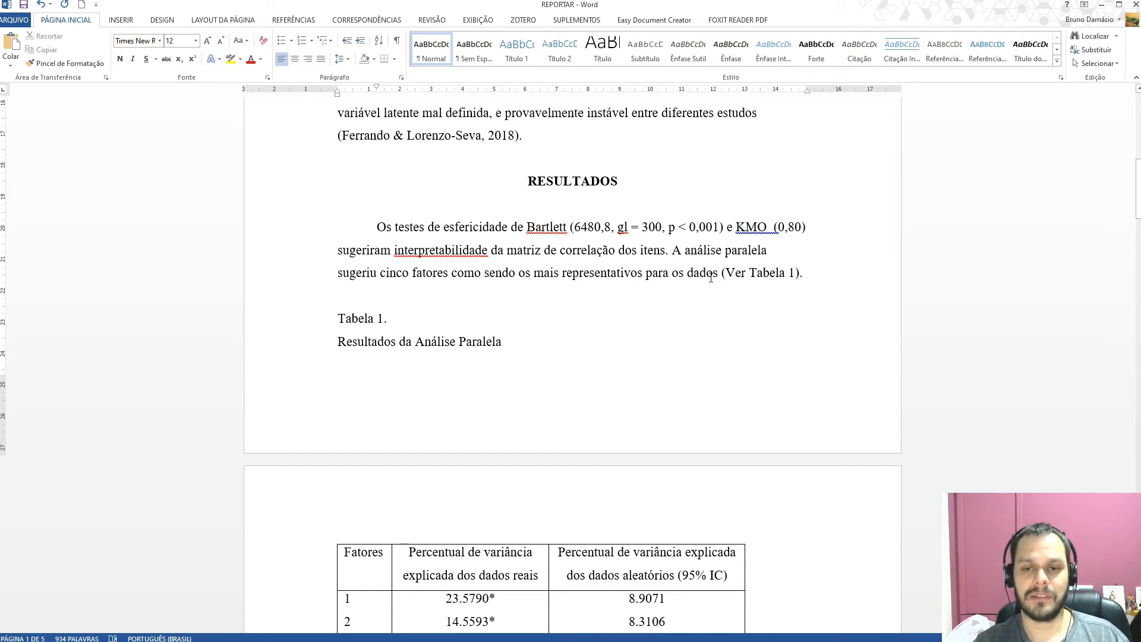
# Step: Examine Tabela 1 of the parallel analysis, comparing the real-data variance with the random-data variance at the 95% IC
pyautogui.scroll(-3, 762, 275)
pyautogui.scroll(1, 737, 249)
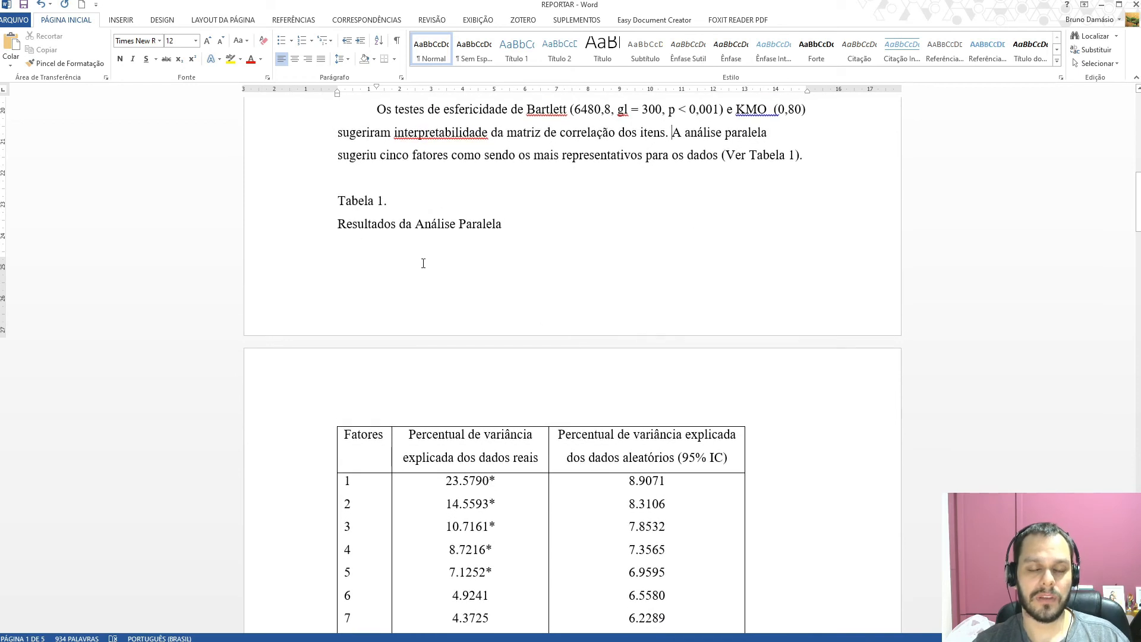
pyautogui.scroll(-3, 511, 232)
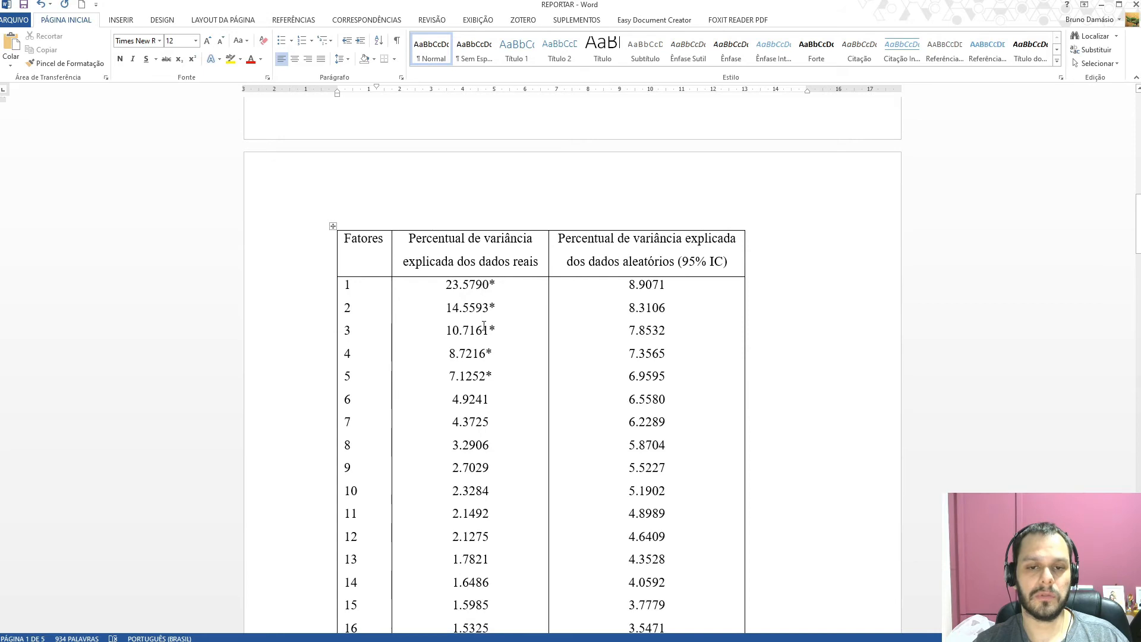
pyautogui.scroll(-1, 455, 214)
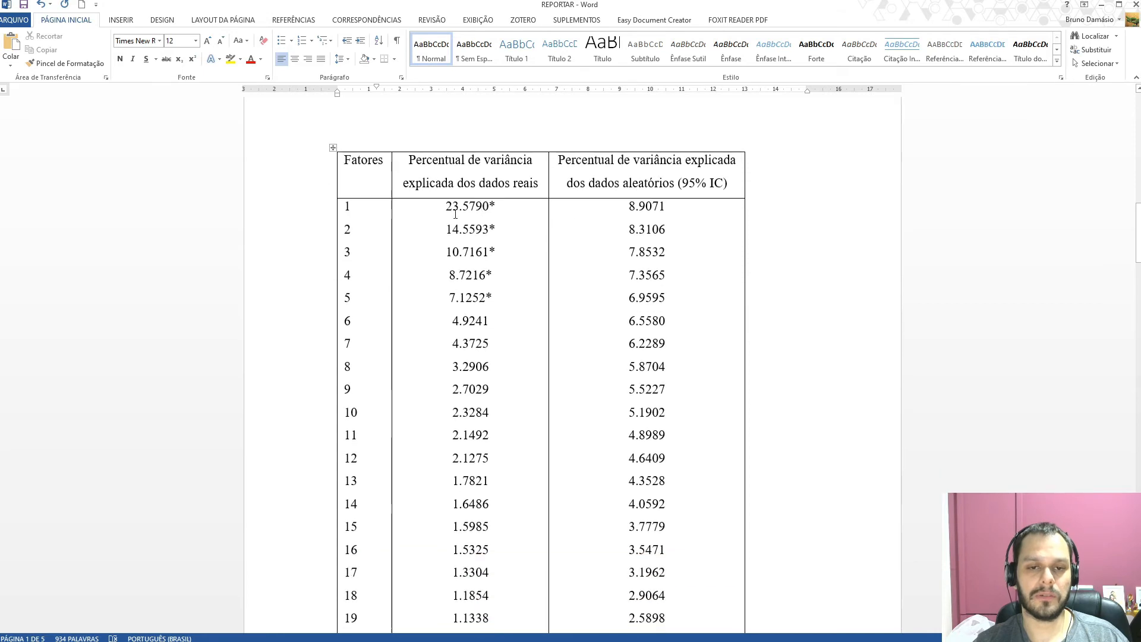
pyautogui.scroll(1, 634, 222)
pyautogui.moveTo(728, 225)
pyautogui.mouseDown()
pyautogui.moveTo(679, 222)
pyautogui.moveTo(727, 228)
pyautogui.mouseUp()
pyautogui.click(663, 222)
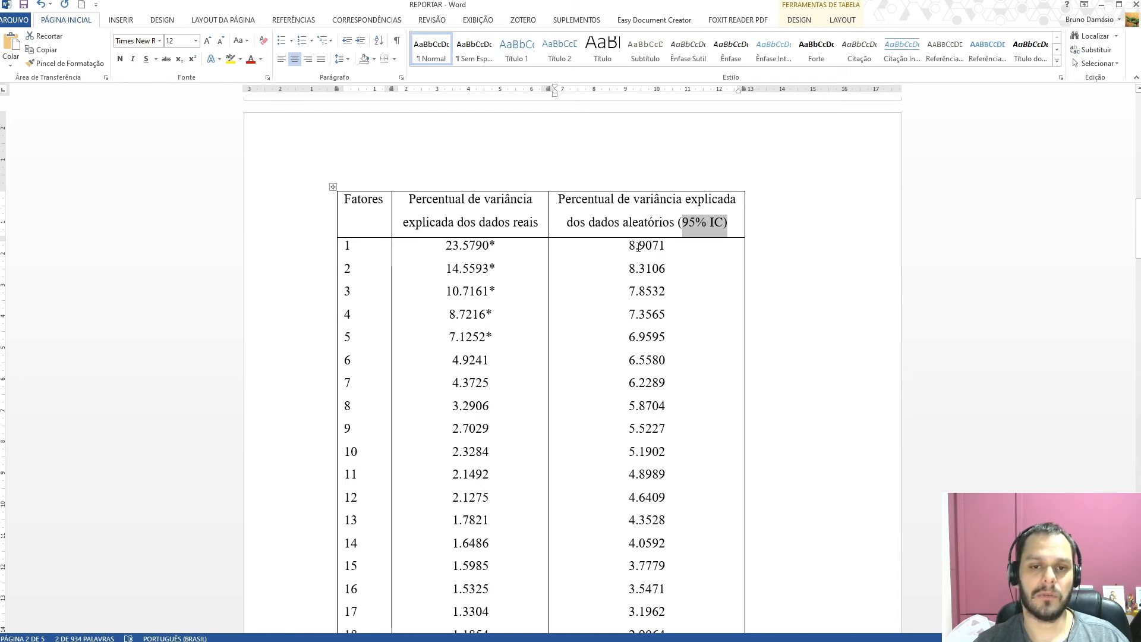
# Step: Check the note under Tabela 1 on the number of factors to retain against the percentages listed for each factor
pyautogui.scroll(-8, 591, 291)
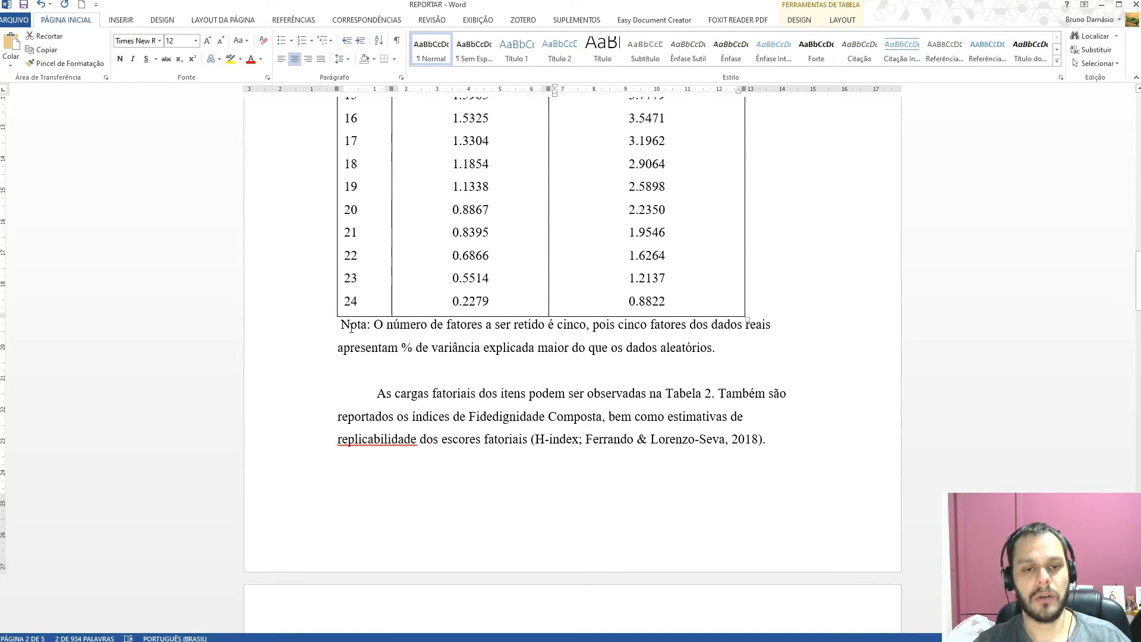
pyautogui.scroll(6, 534, 301)
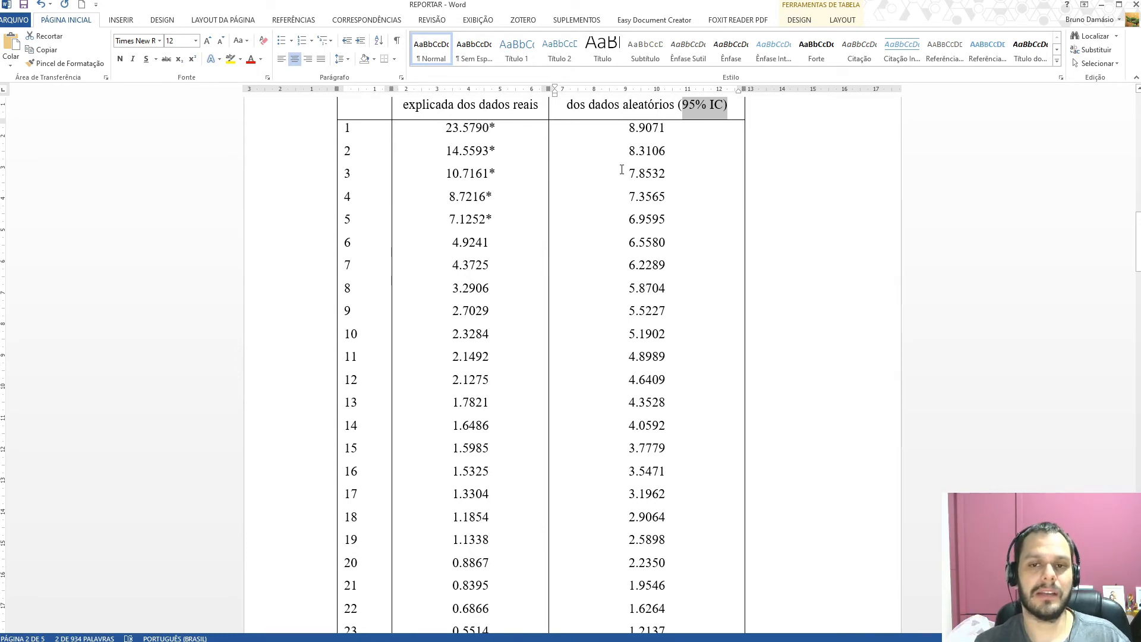
pyautogui.scroll(-5, 605, 213)
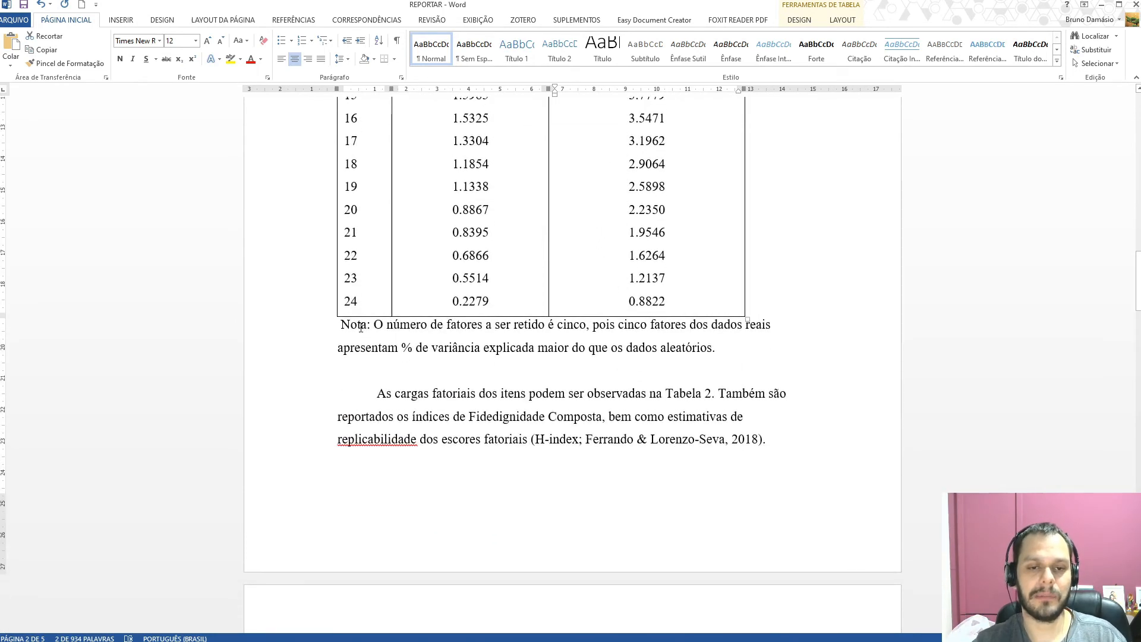
pyautogui.scroll(8, 683, 432)
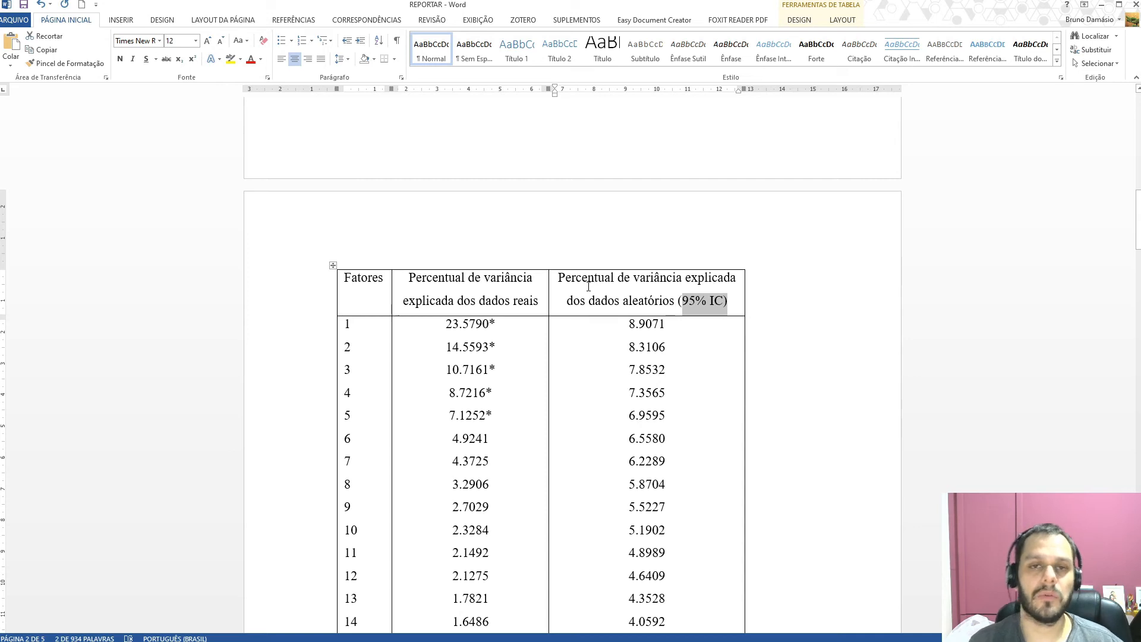
pyautogui.scroll(-3, 704, 450)
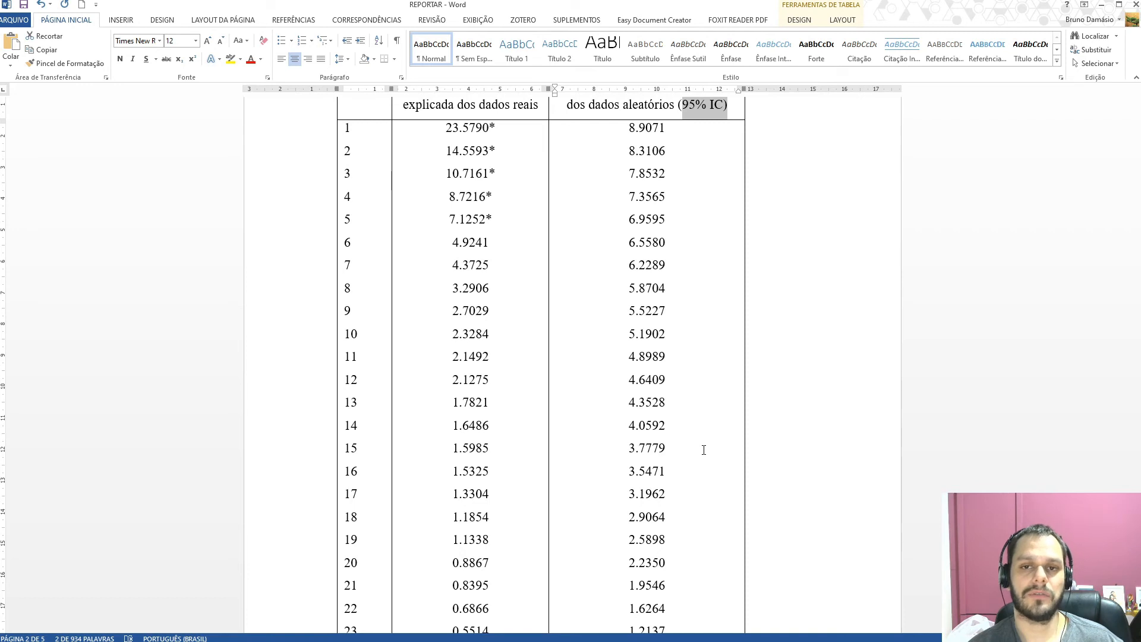
pyautogui.scroll(4, 703, 450)
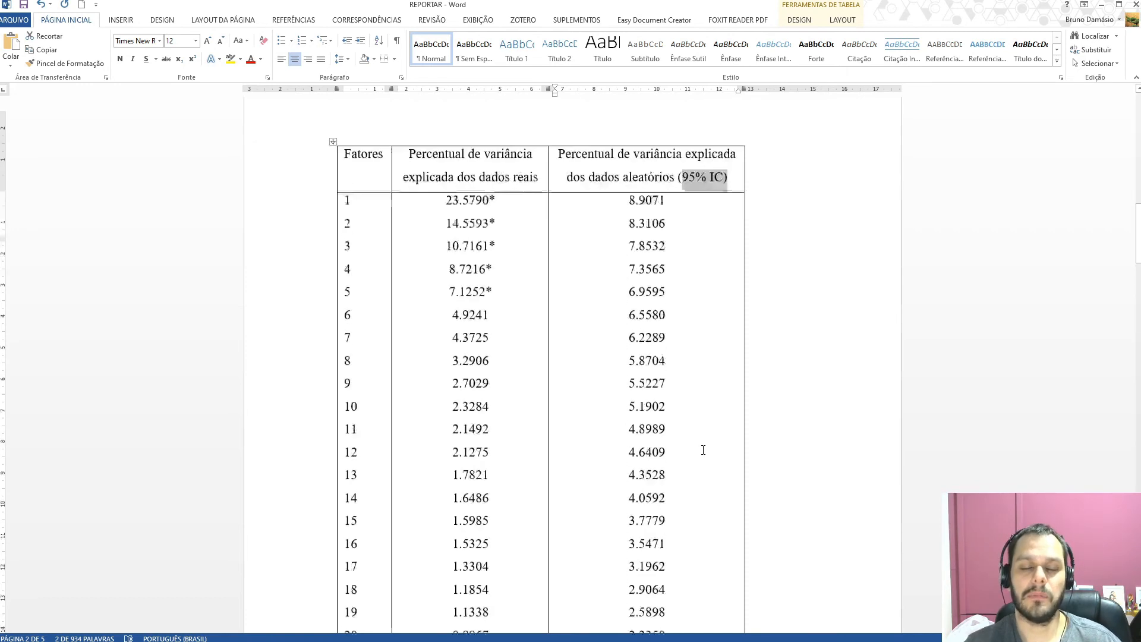
pyautogui.scroll(-7, 625, 304)
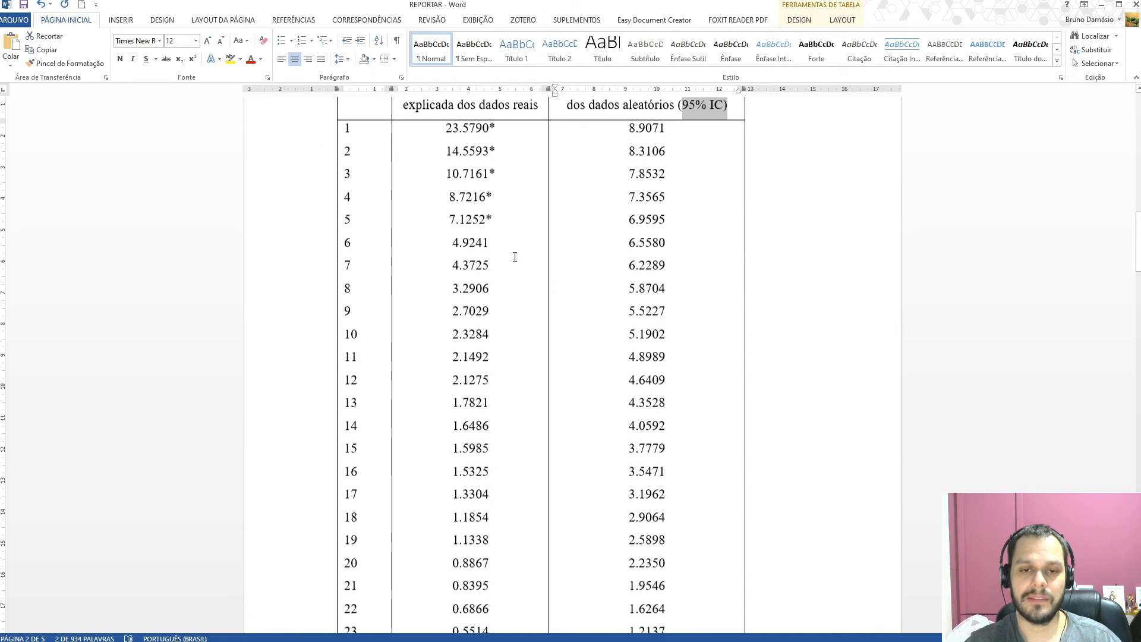
pyautogui.scroll(-10, 588, 290)
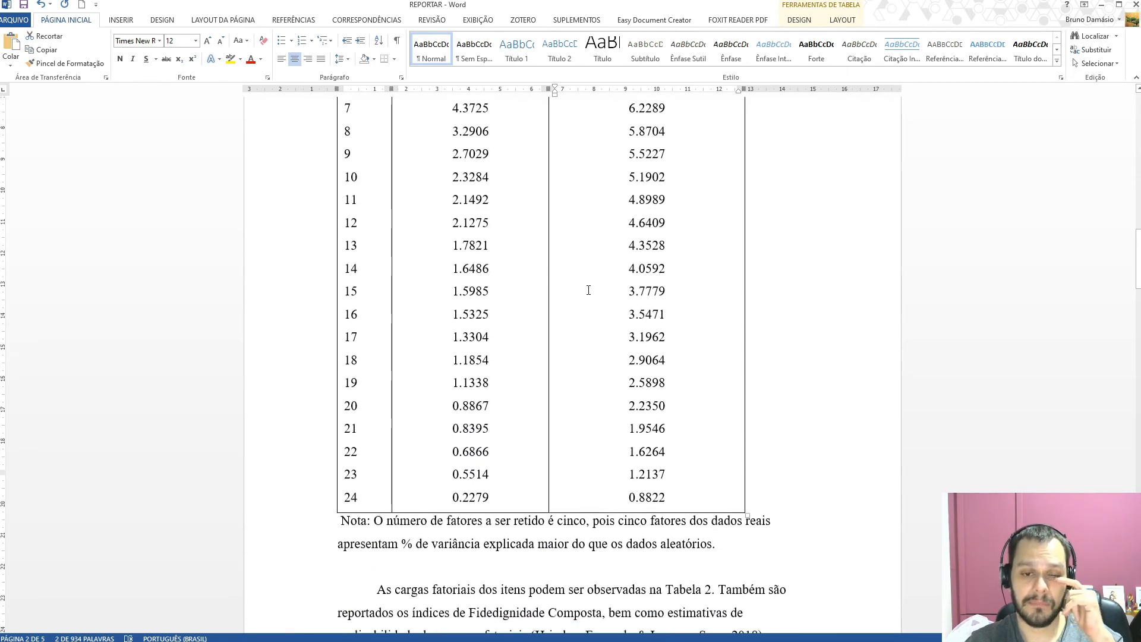
pyautogui.scroll(1, 624, 262)
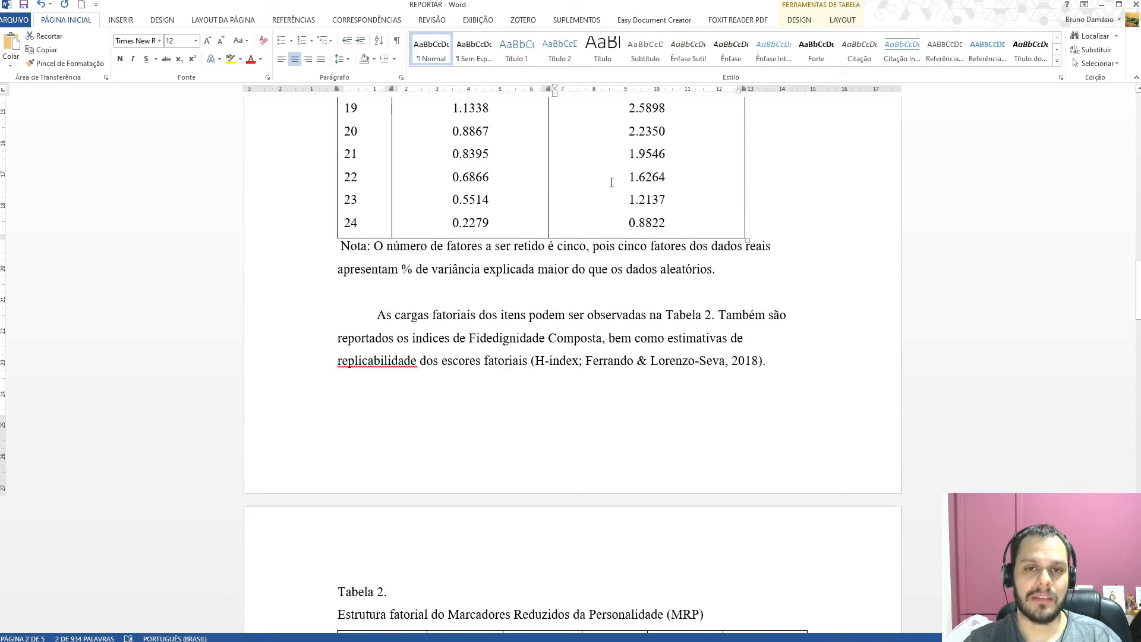
# Step: Review the paragraph introducing Tabela 2, marking the phrase "reportados os índices de Fidedignidade Composta"
pyautogui.scroll(-5, 438, 293)
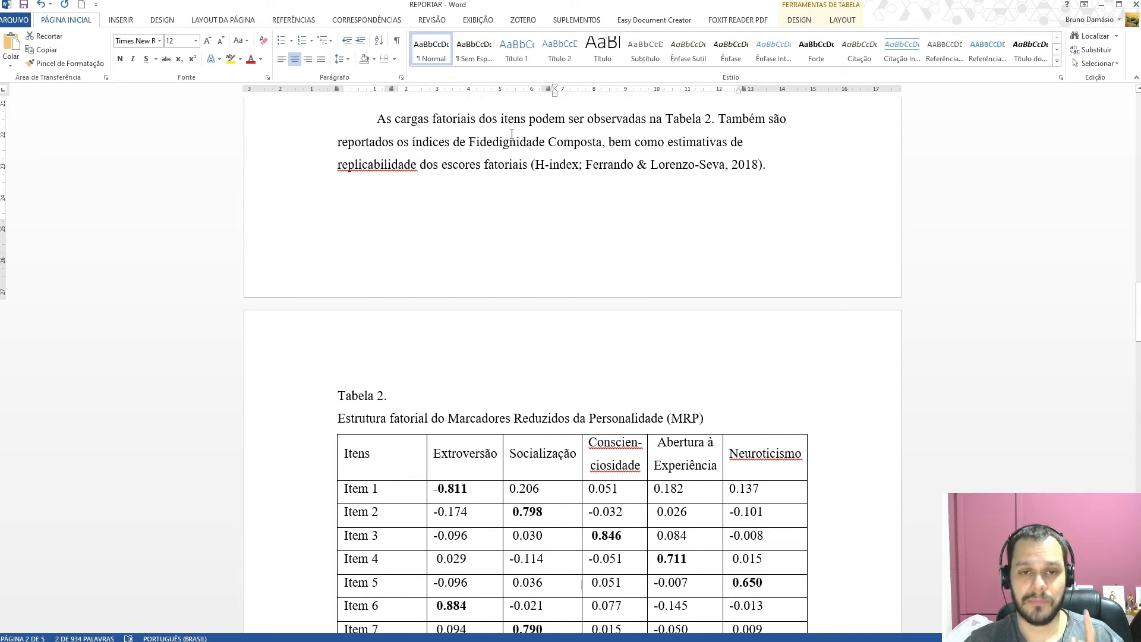
pyautogui.moveTo(337, 143); pyautogui.dragTo(585, 145)
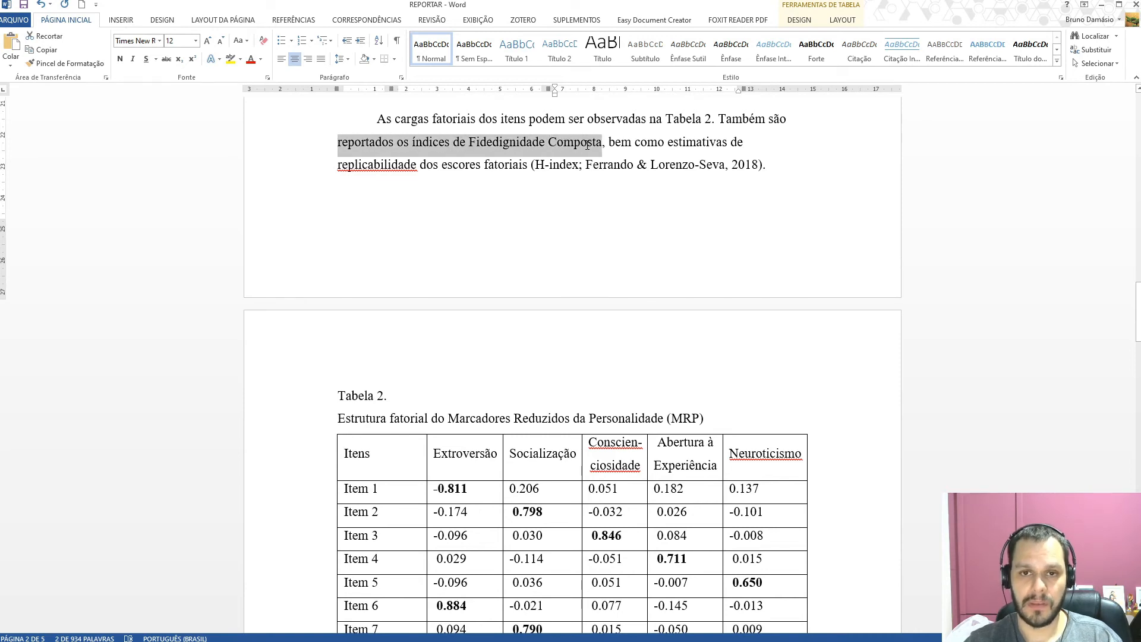
pyautogui.moveTo(587, 144); pyautogui.dragTo(587, 144)
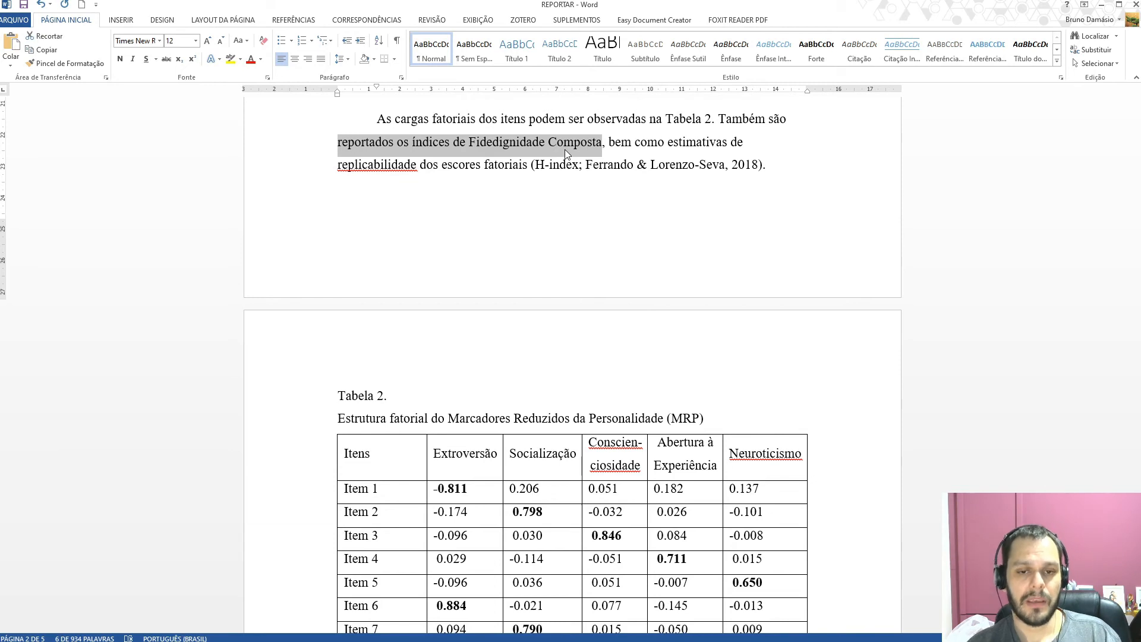
# Step: Examine the column headings of Tabela 2 that name the five MRP factors, from Extroversão to Neuroticismo
pyautogui.scroll(-5, 485, 349)
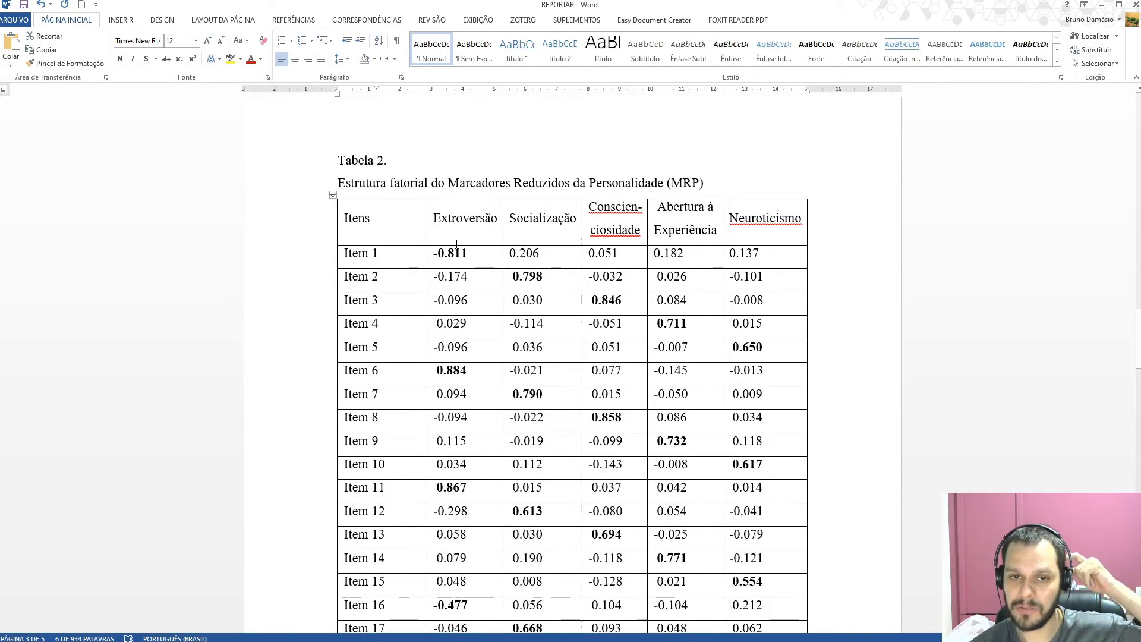
pyautogui.scroll(-1, 535, 259)
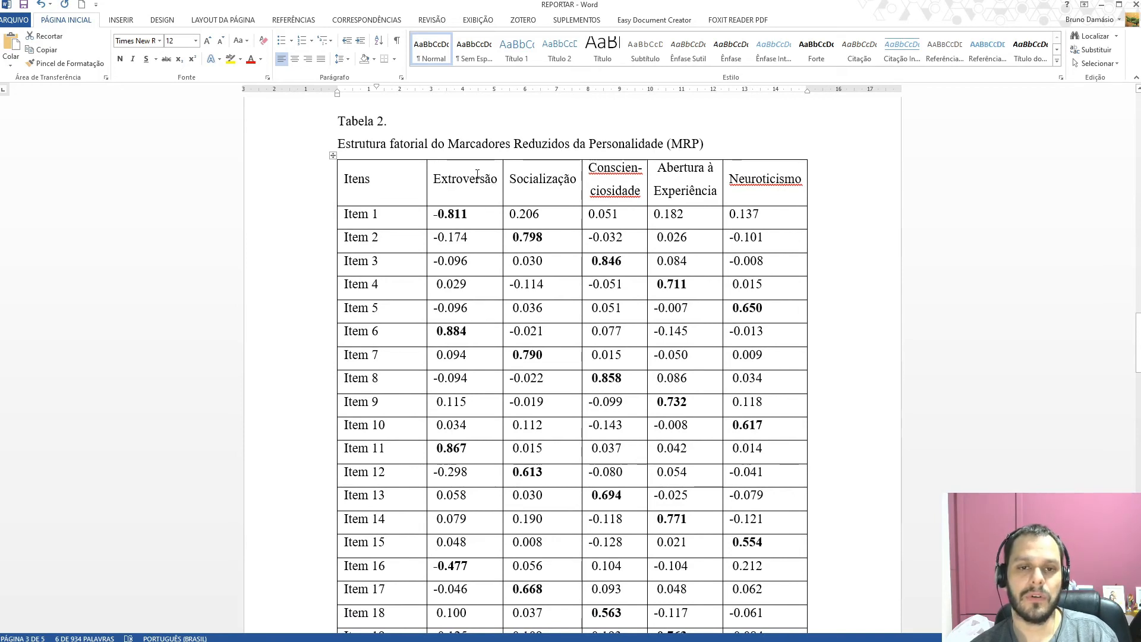
pyautogui.moveTo(478, 173); pyautogui.dragTo(746, 180)
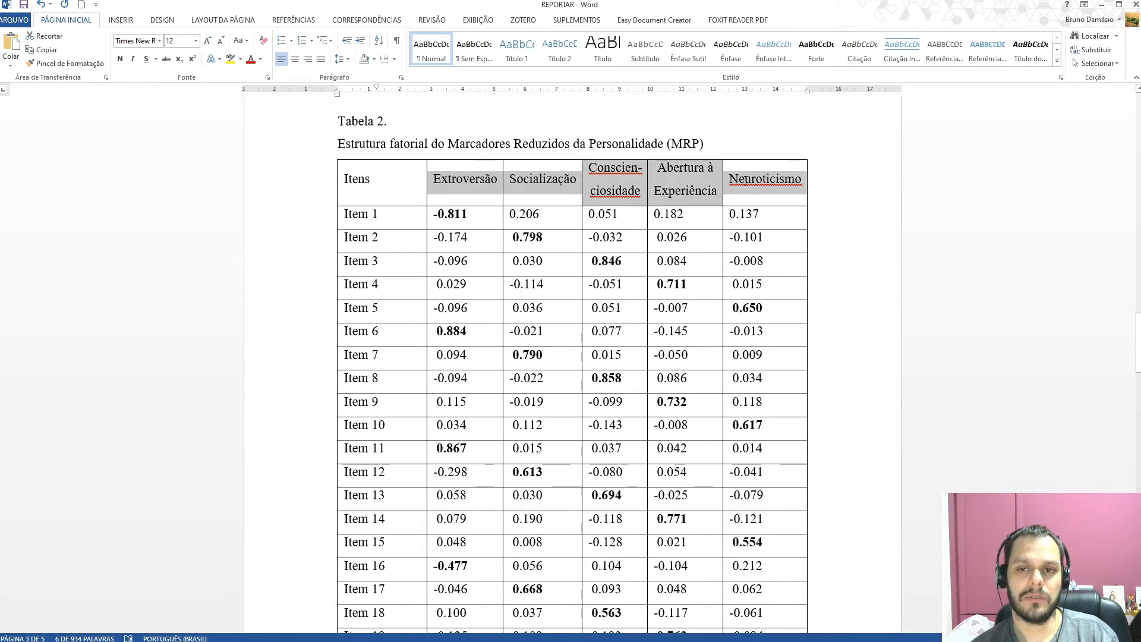
pyautogui.click(641, 193)
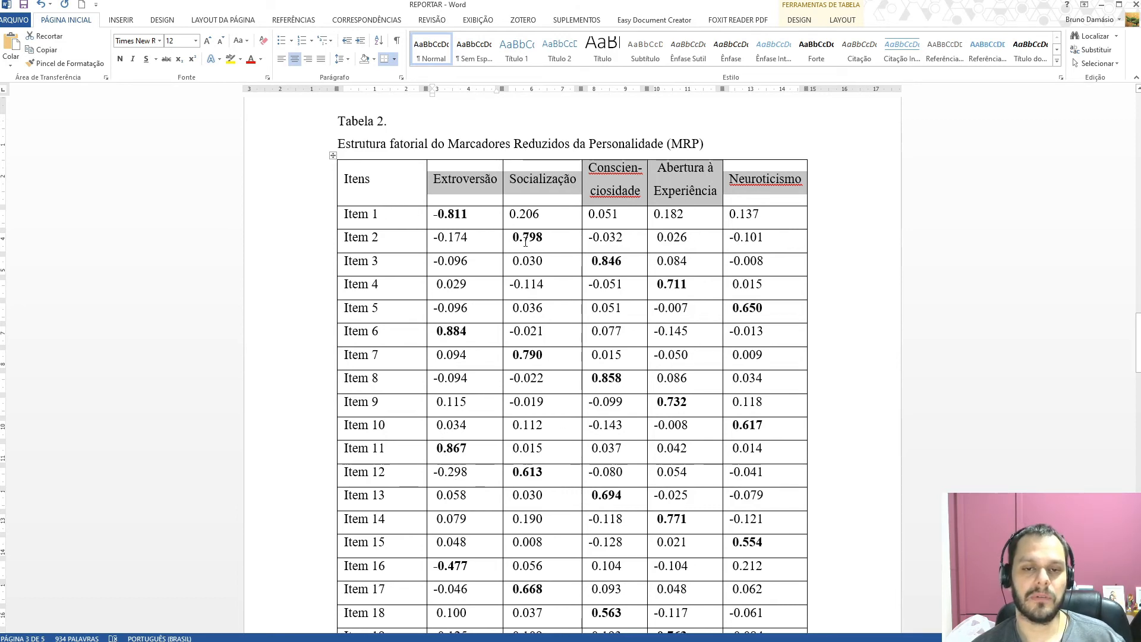
# Step: Match the bold item loadings in Tabela 2 with their factors and look over the rest of the loading matrix
pyautogui.click(552, 182)
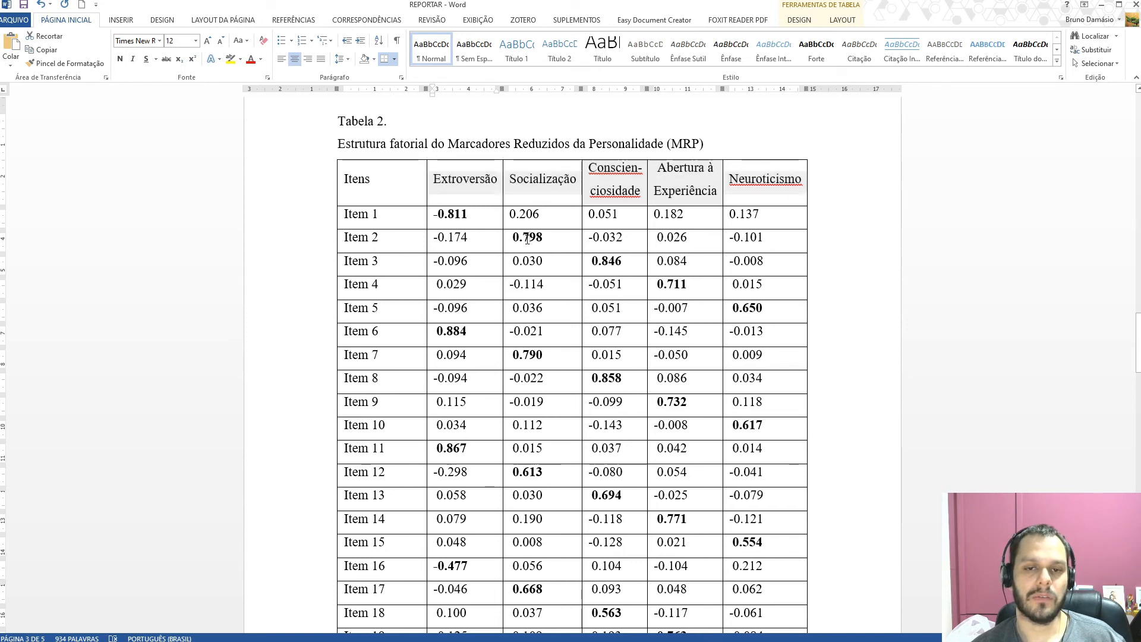
pyautogui.click(614, 265)
pyautogui.click(618, 183)
pyautogui.click(673, 290)
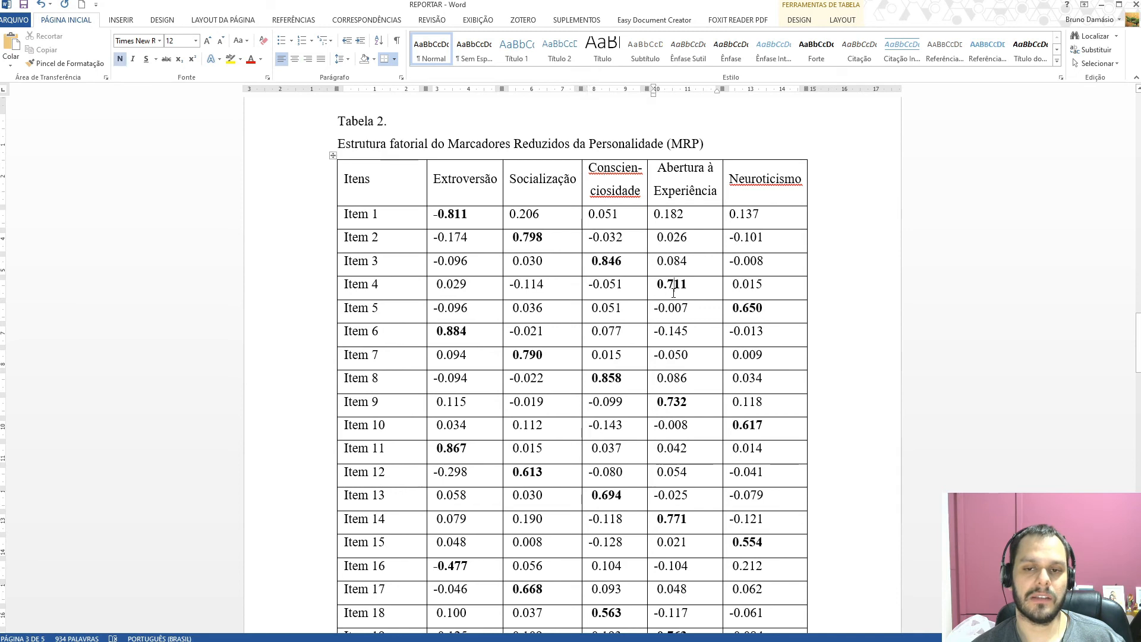
pyautogui.click(677, 188)
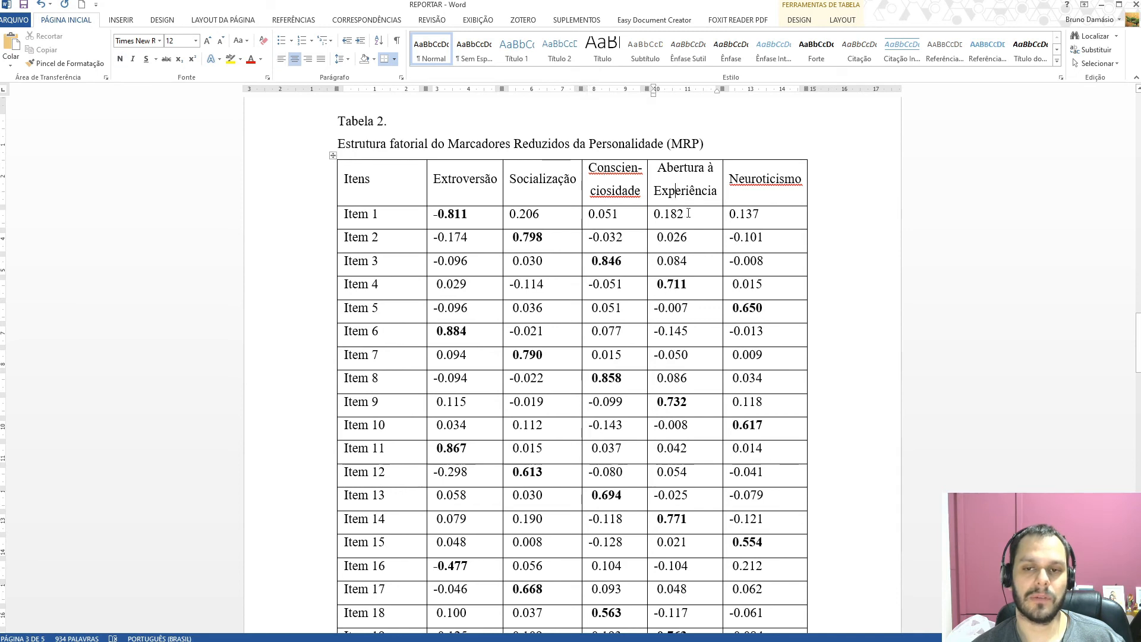
pyautogui.click(747, 308)
pyautogui.click(751, 179)
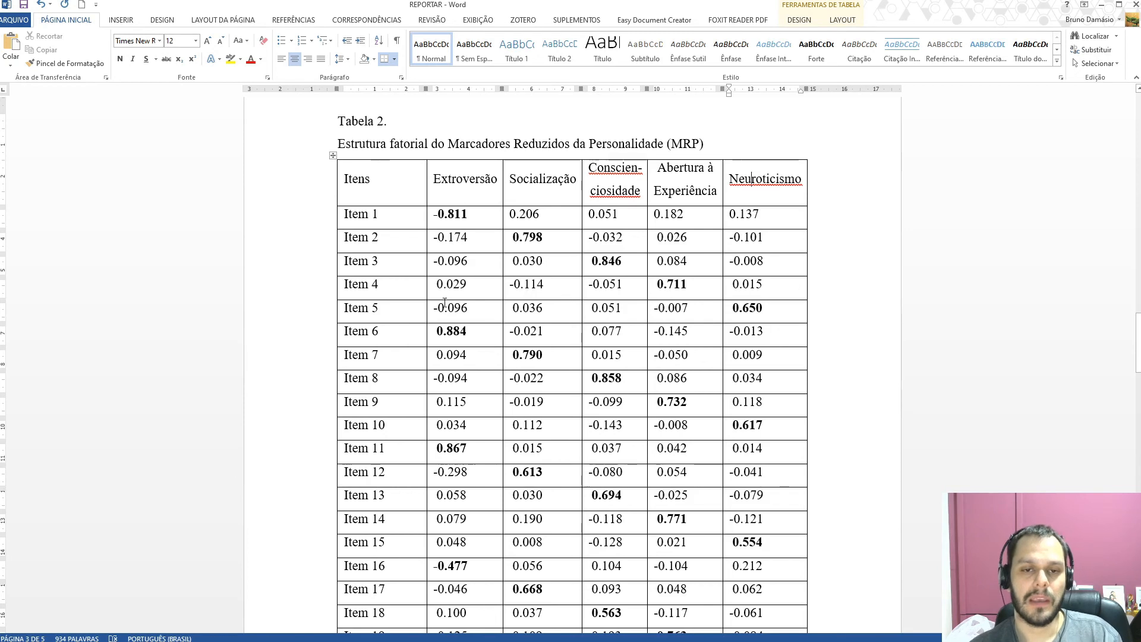
pyautogui.scroll(-3, 575, 260)
pyautogui.scroll(3, 451, 198)
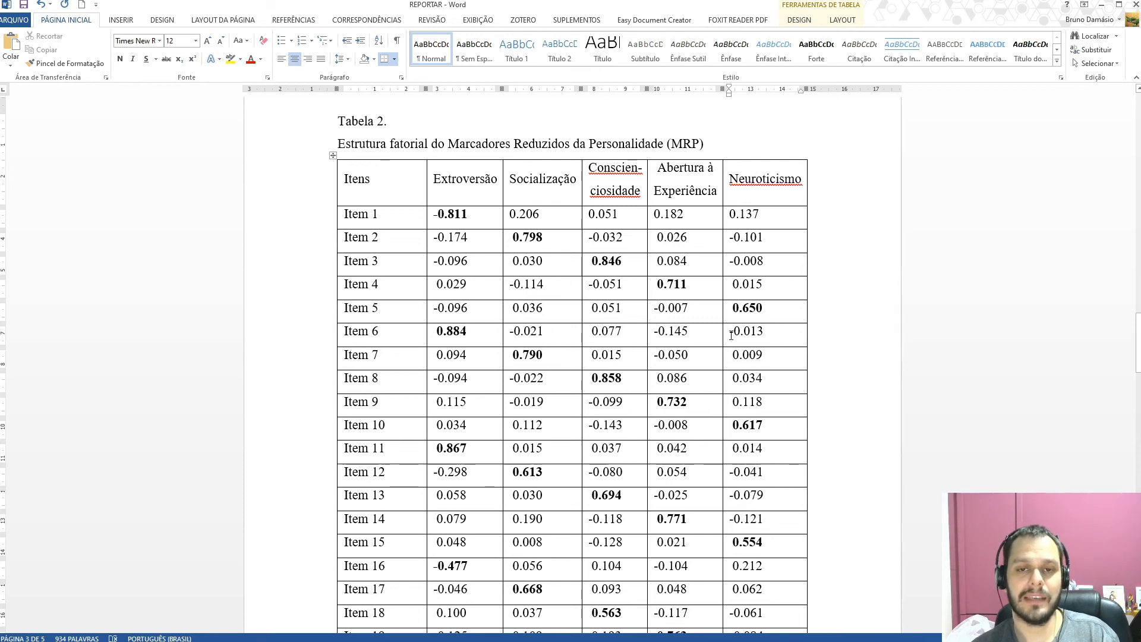
pyautogui.scroll(-1, 636, 259)
pyautogui.scroll(-2, 636, 259)
pyautogui.scroll(3, 635, 259)
pyautogui.scroll(-1, 635, 259)
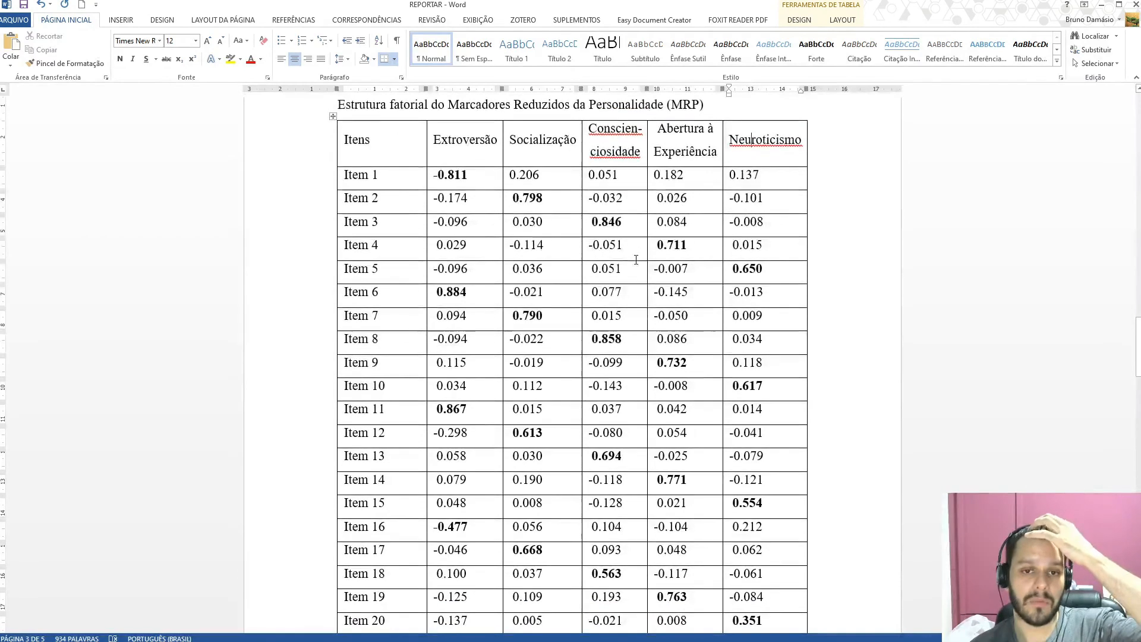
# Step: Try removing the non-bold Extroversão loadings of Items 2 to 5 and Items 7 to 10 from Tabela 2
pyautogui.moveTo(472, 199); pyautogui.dragTo(485, 278)
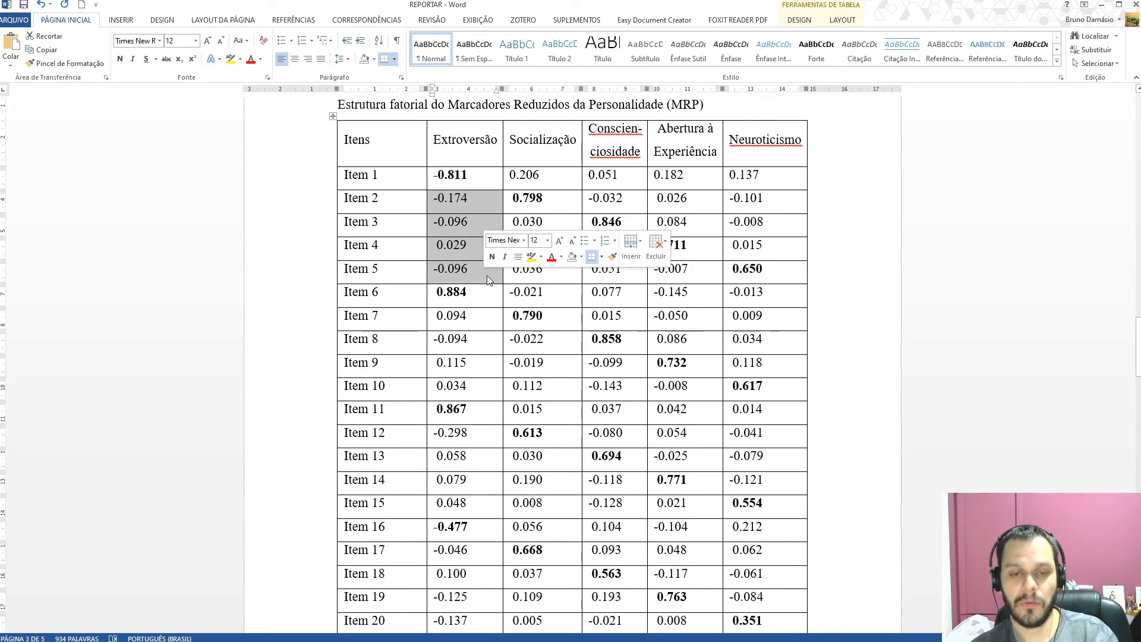
pyautogui.hotkey('ctrl', 'x')
pyautogui.moveTo(472, 316); pyautogui.dragTo(474, 386)
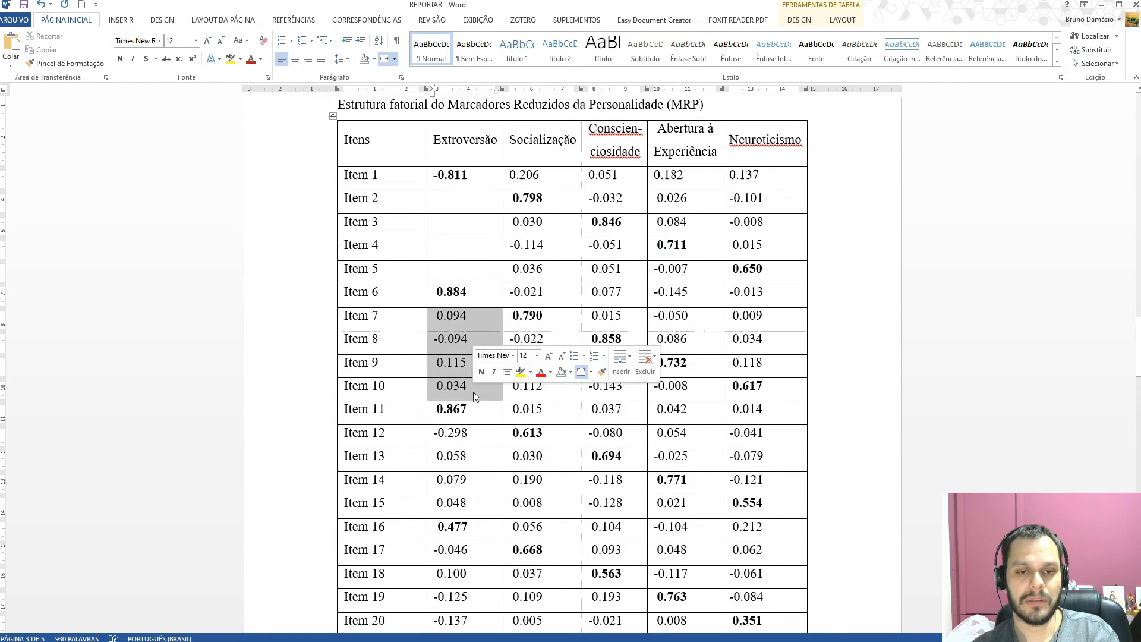
pyautogui.hotkey('ctrl', 'x')
# Step: Try clearing the non-bold loadings to the right of the bold value in the rows of Items 1 to 4
pyautogui.moveTo(535, 182); pyautogui.dragTo(749, 178)
pyautogui.hotkey('ctrl', 'x')
pyautogui.moveTo(599, 210); pyautogui.dragTo(750, 202)
pyautogui.hotkey('ctrl', 'x')
pyautogui.moveTo(682, 225); pyautogui.dragTo(762, 244)
pyautogui.hotkey('ctrl', 'x')
pyautogui.hotkey('ctrl', 'x')
# Step: Try clearing the Socialização loadings of Items 3 to 6 and the Conscienciosidade loadings of Items 4 to 7
pyautogui.moveTo(537, 222); pyautogui.dragTo(537, 300)
pyautogui.hotkey('ctrl', 'x')
pyautogui.moveTo(617, 247); pyautogui.dragTo(619, 318)
pyautogui.hotkey('ctrl', 'x')
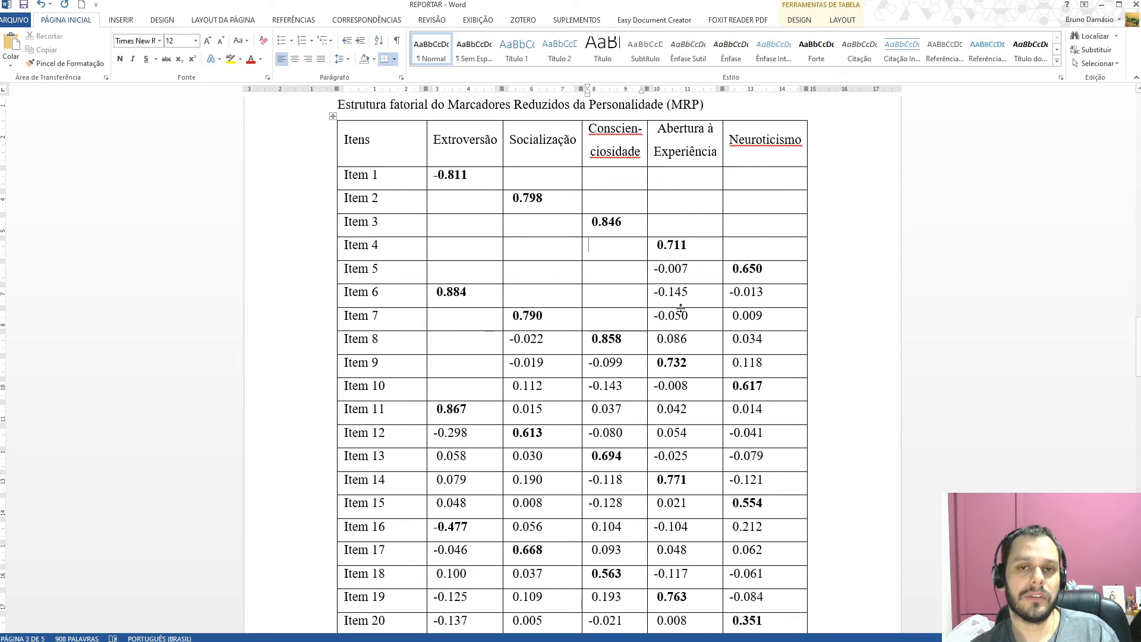
# Step: Undo all the loading removals in Tabela 2 and clear the selection
pyautogui.hotkey('ctrl', 'z')
pyautogui.hotkey('ctrl', 'z')
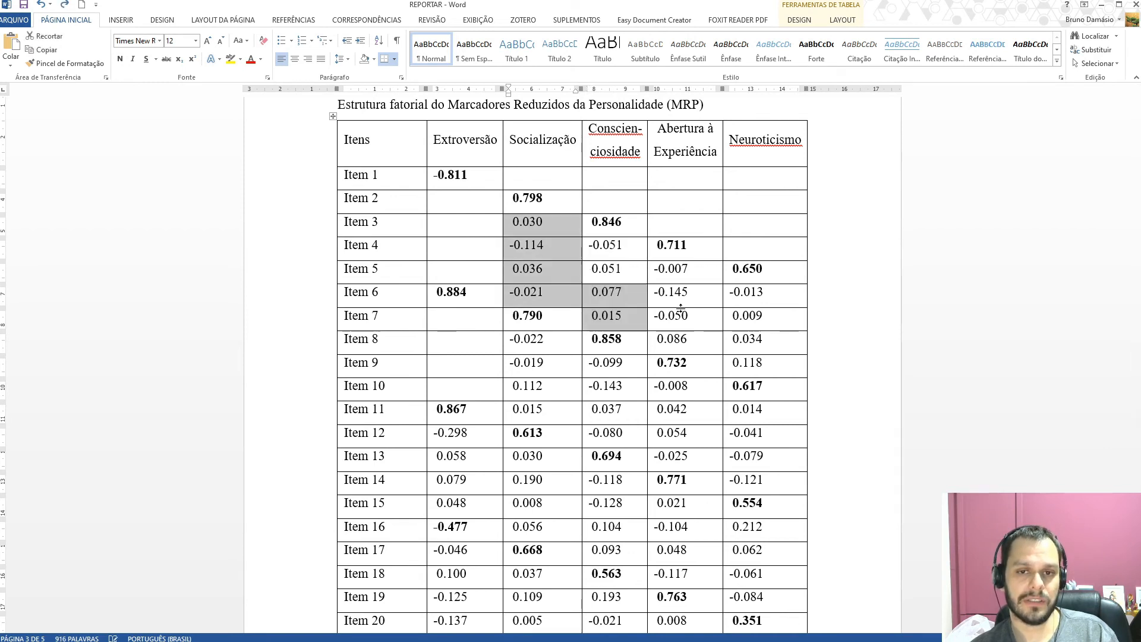
pyautogui.hotkey('ctrl', 'z')
pyautogui.hotkey('ctrl', 'z')
pyautogui.hotkey('ctrl', 'z')
pyautogui.hotkey('ctrl', 'z')
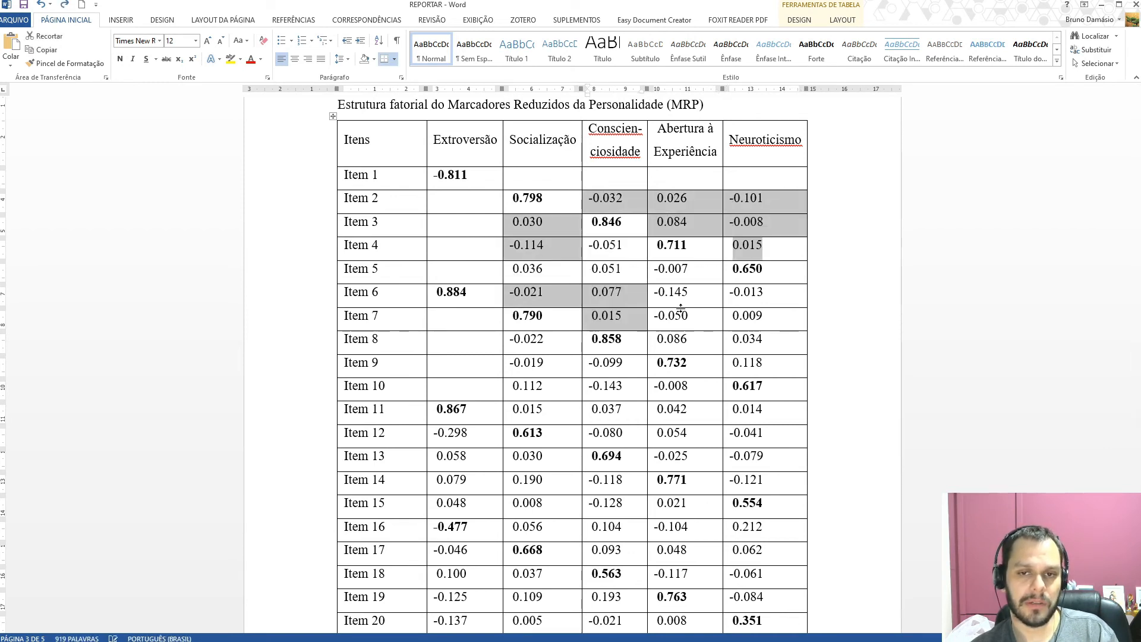
pyautogui.hotkey('ctrl', 'z')
pyautogui.hotkey('ctrl', 'z')
pyautogui.hotkey('ctrl', 'z')
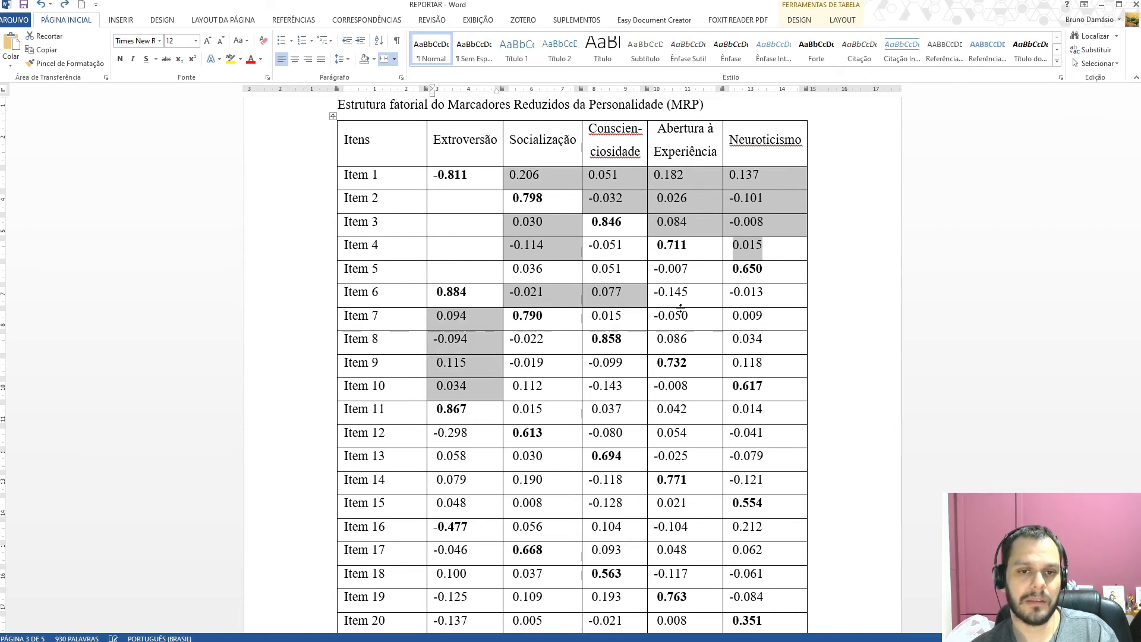
pyautogui.click(641, 256)
# Step: Review the bold main loadings of Items 1 to 4 in Tabela 2, marking each one in turn
pyautogui.moveTo(468, 176); pyautogui.dragTo(433, 176)
pyautogui.moveTo(543, 197); pyautogui.dragTo(513, 198)
pyautogui.moveTo(623, 222); pyautogui.dragTo(591, 221)
pyautogui.moveTo(686, 245); pyautogui.dragTo(664, 245)
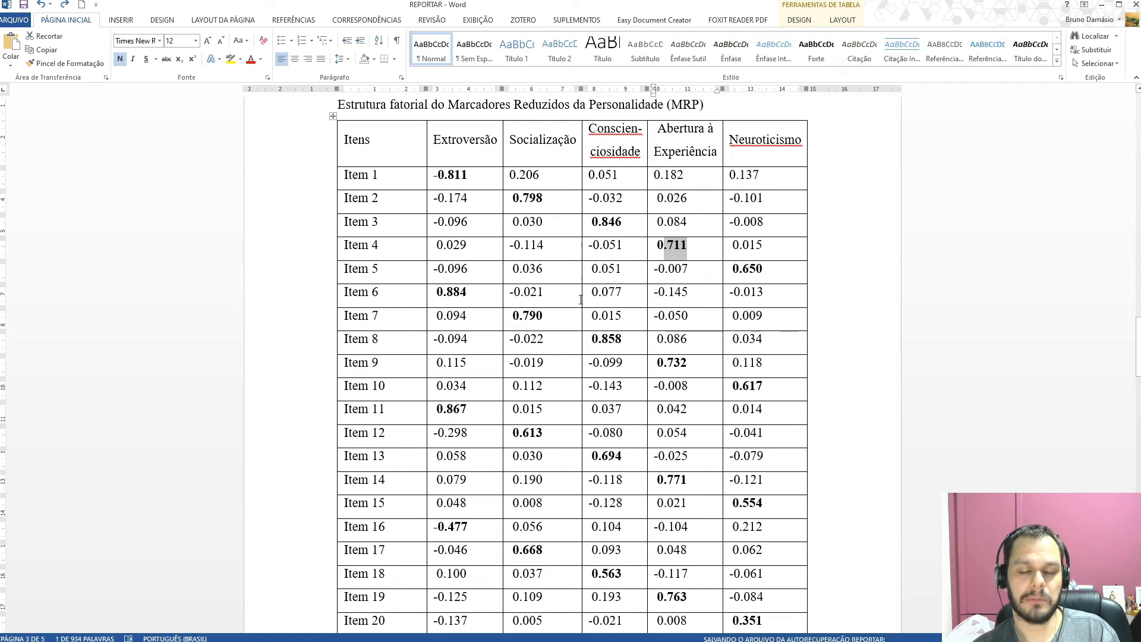
# Step: Examine the Fidedignidade Composta row at the end of Tabela 2 across all five factors
pyautogui.scroll(-6, 596, 361)
pyautogui.scroll(-2, 596, 360)
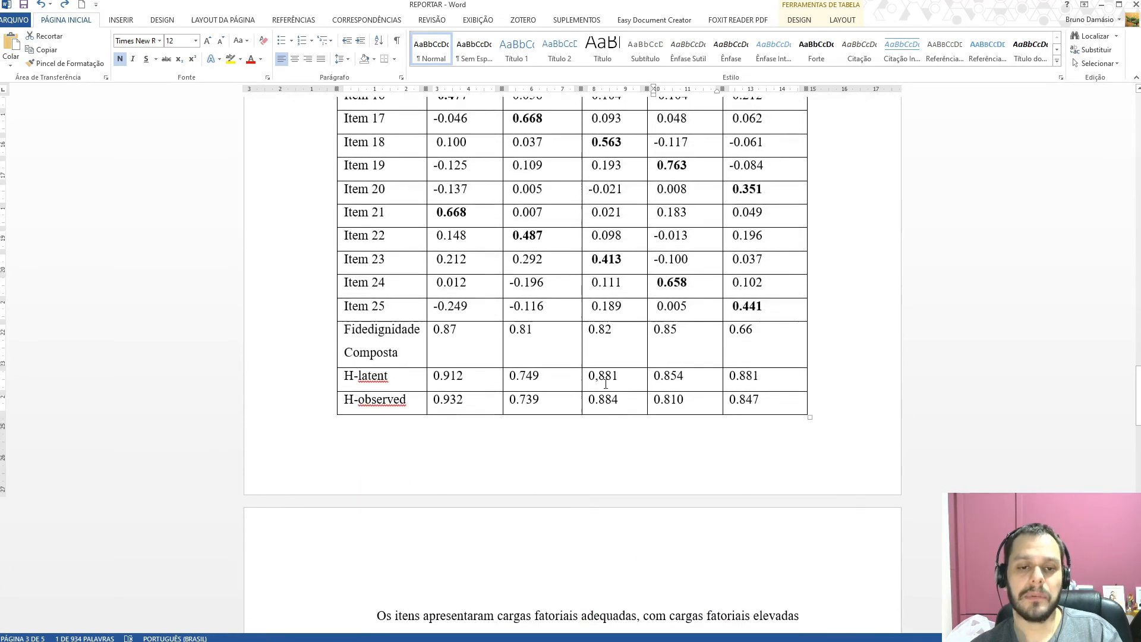
pyautogui.moveTo(386, 304); pyautogui.dragTo(741, 310)
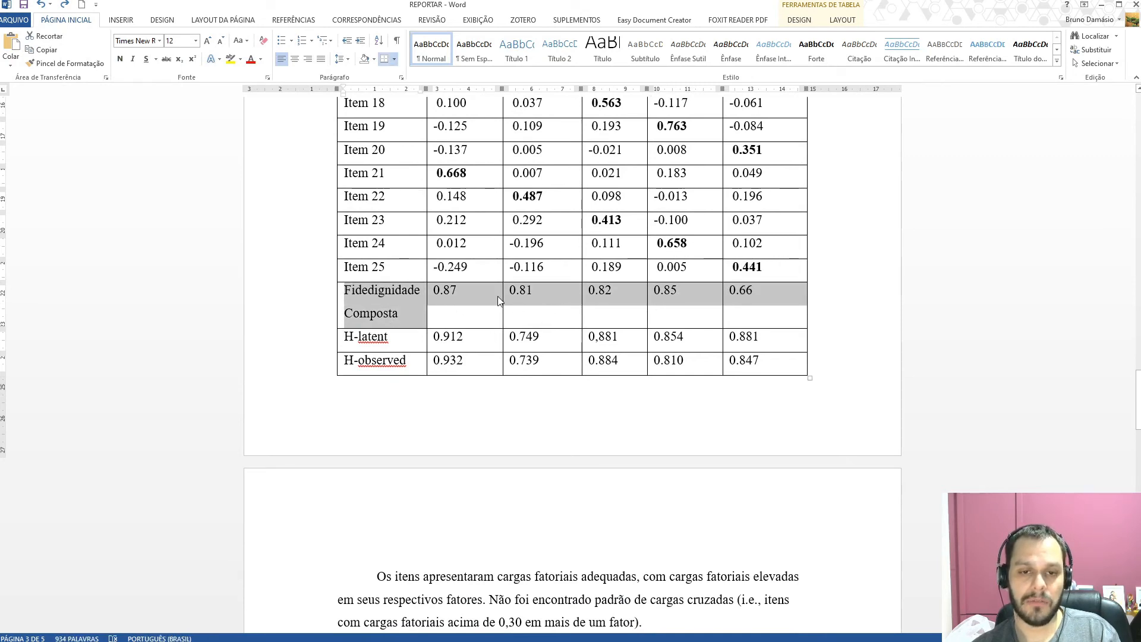
# Step: Switch to the Chrome browser, search Google for "composite reliability formula" and close the MyEtherWallet pop-up window
pyautogui.hotkey('alt', 'Tab')
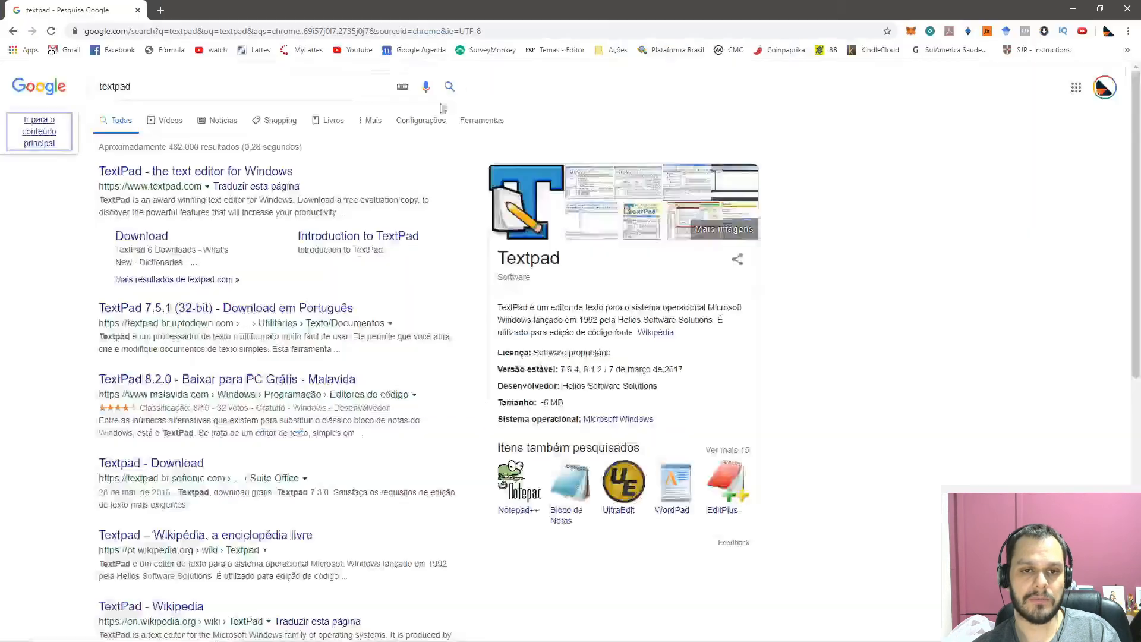
pyautogui.click(168, 35)
pyautogui.write('composi')
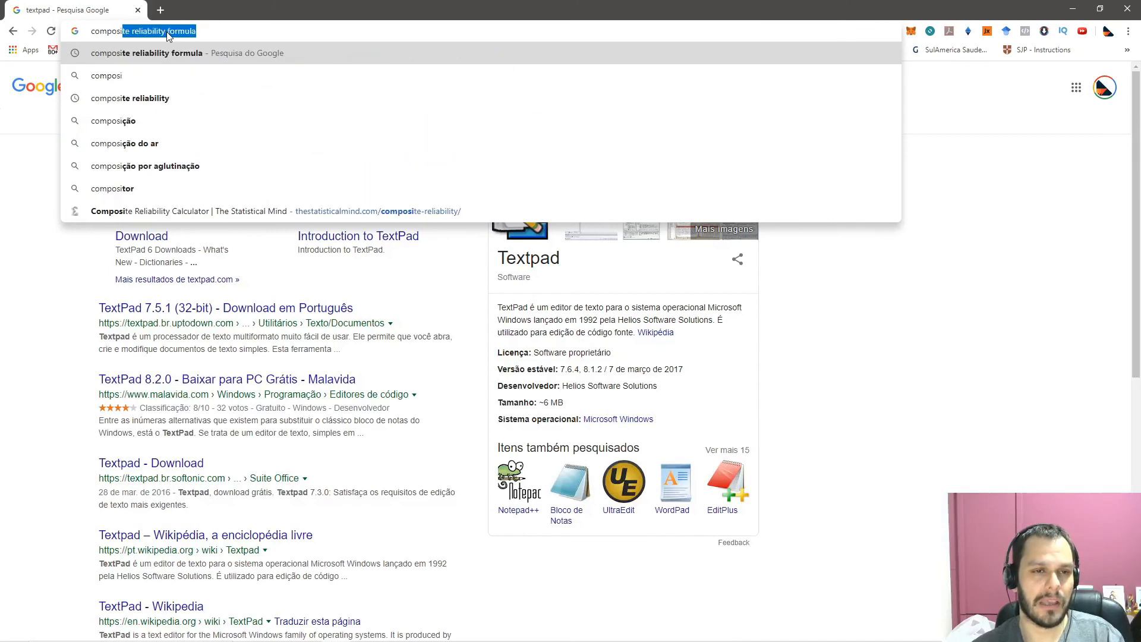
pyautogui.press('Right')
pyautogui.press('Return')
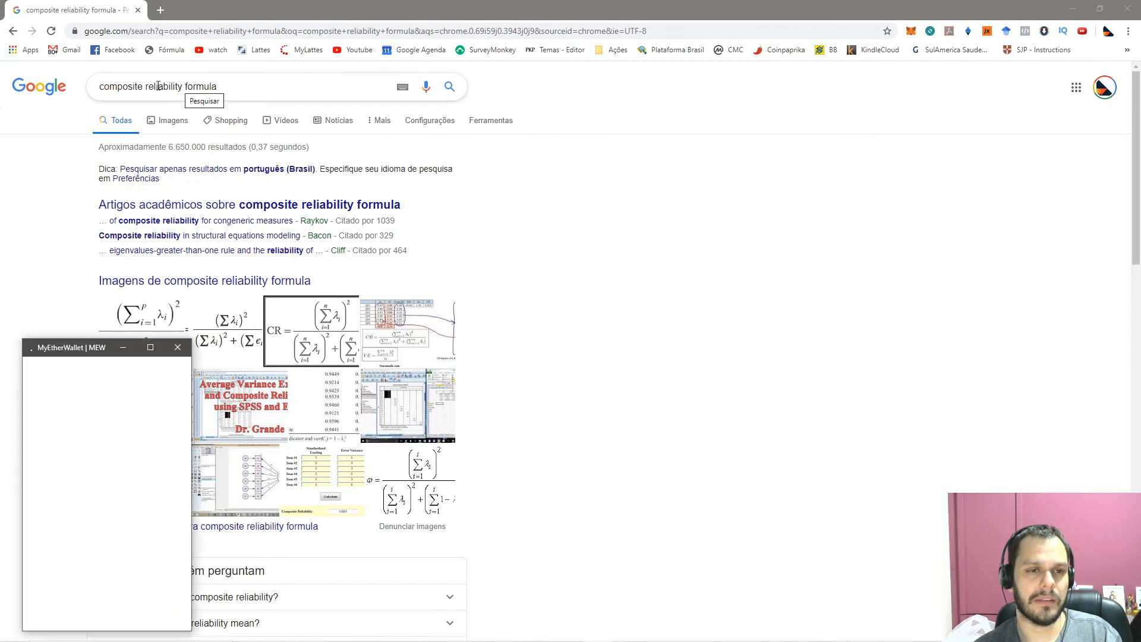
pyautogui.click(181, 347)
# Step: Open The Statistical Mind's Composite Reliability Calculator from the search results and launch its calculator form
pyautogui.scroll(-6, 358, 448)
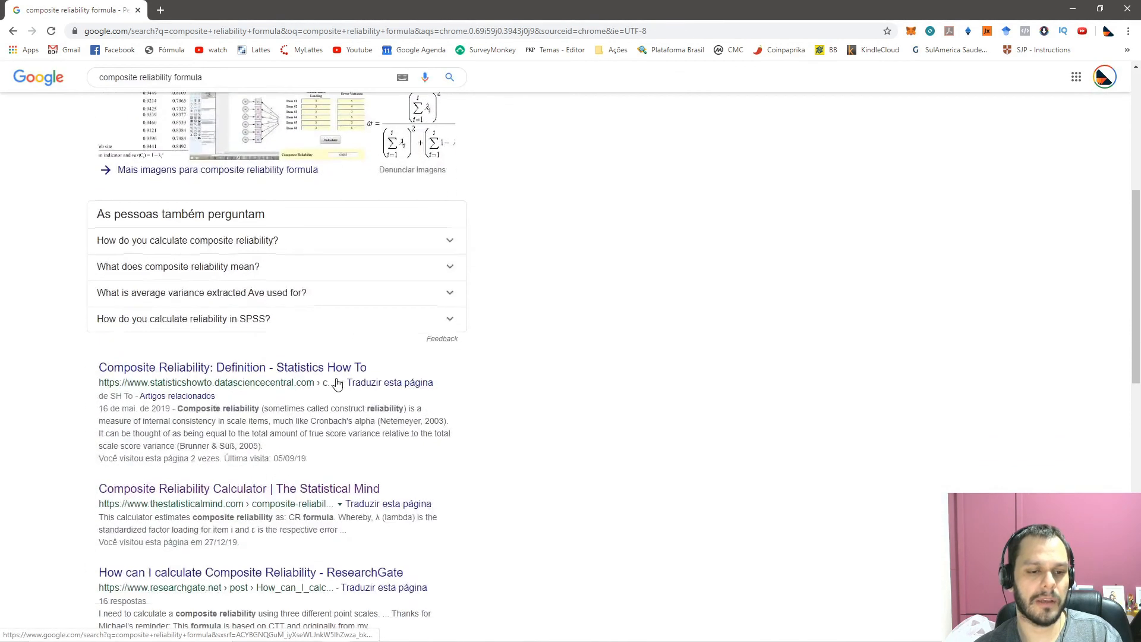
pyautogui.scroll(-2, 358, 449)
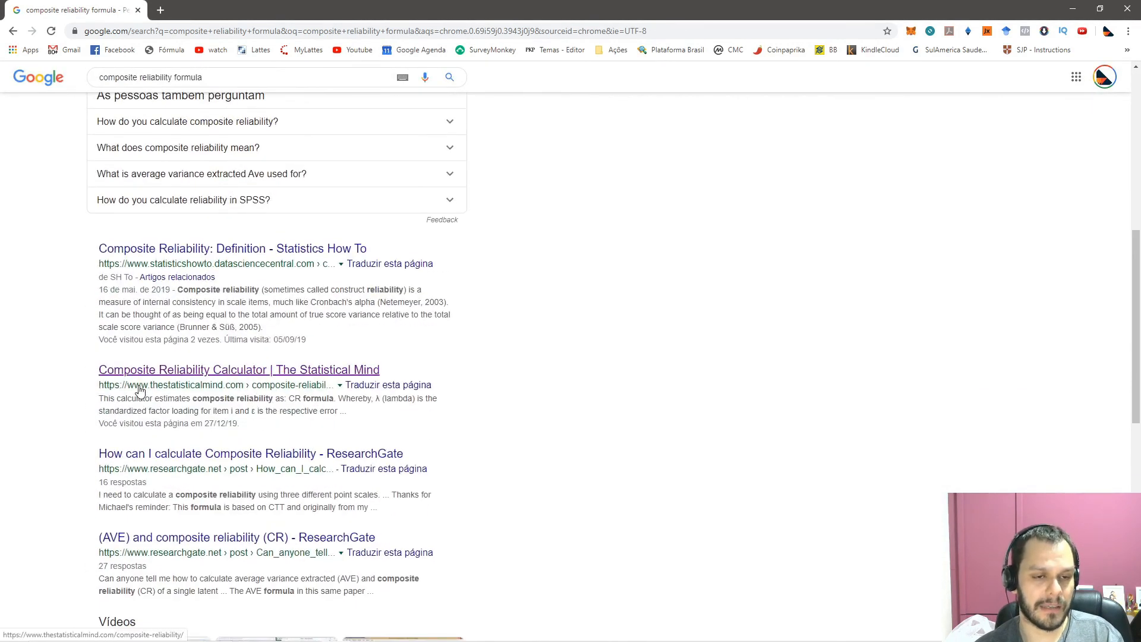
pyautogui.click(269, 374)
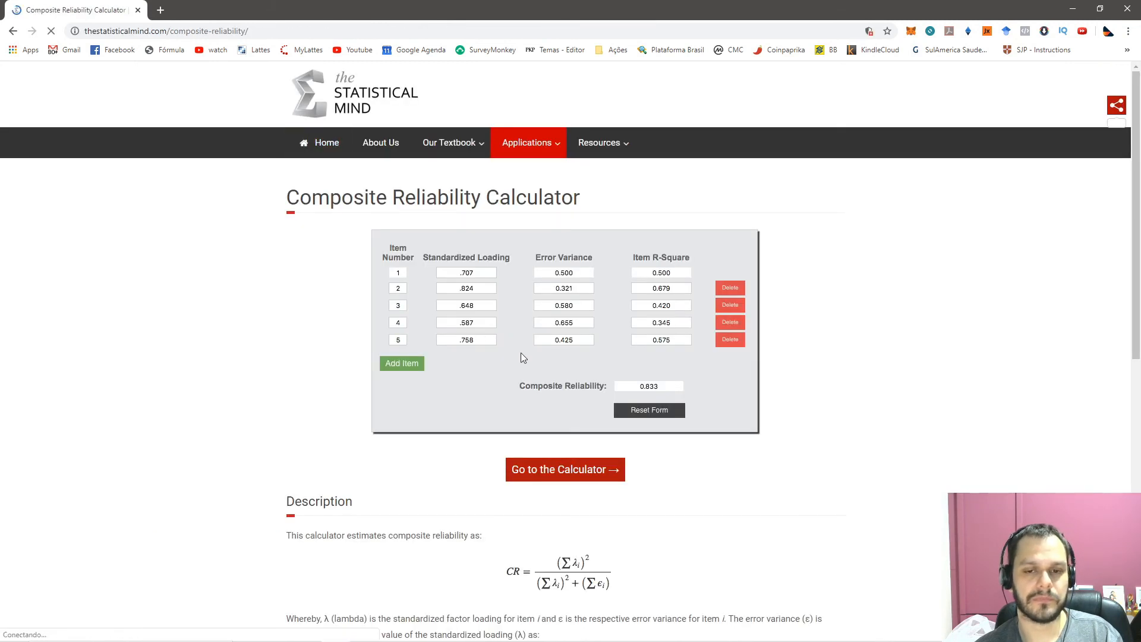
pyautogui.click(565, 469)
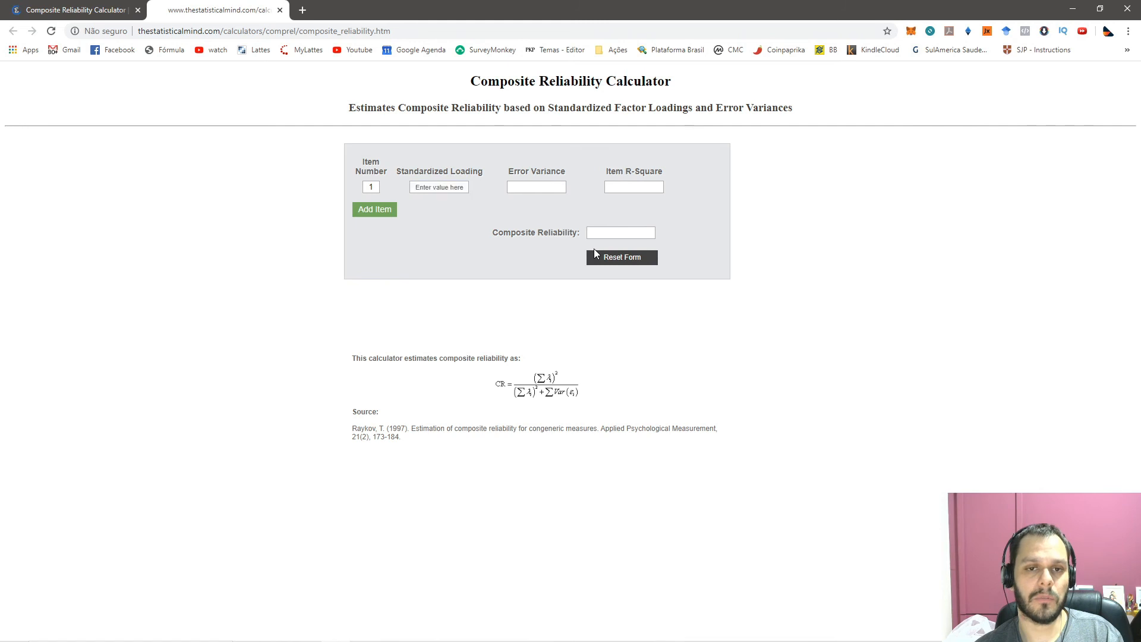
# Step: Switch to the Word report and review the bold Extroversão loadings in Tabela 2, marking those of Items 1 and 6
pyautogui.hotkey('alt', 'Tab')
pyautogui.scroll(5, 517, 233)
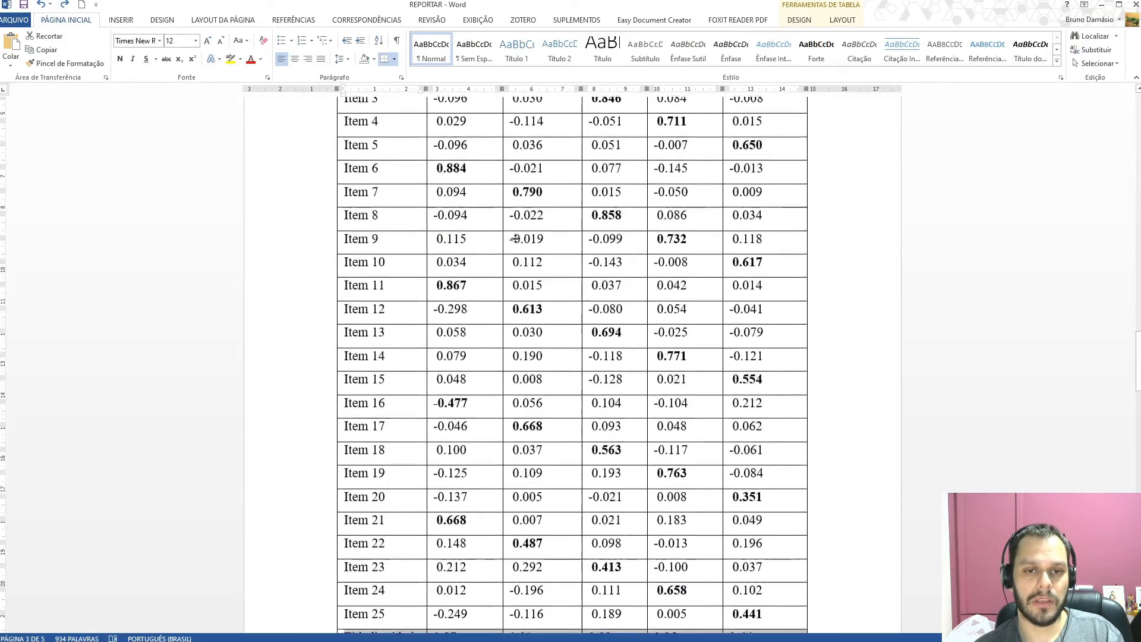
pyautogui.scroll(2, 506, 233)
pyautogui.moveTo(471, 254); pyautogui.dragTo(441, 254)
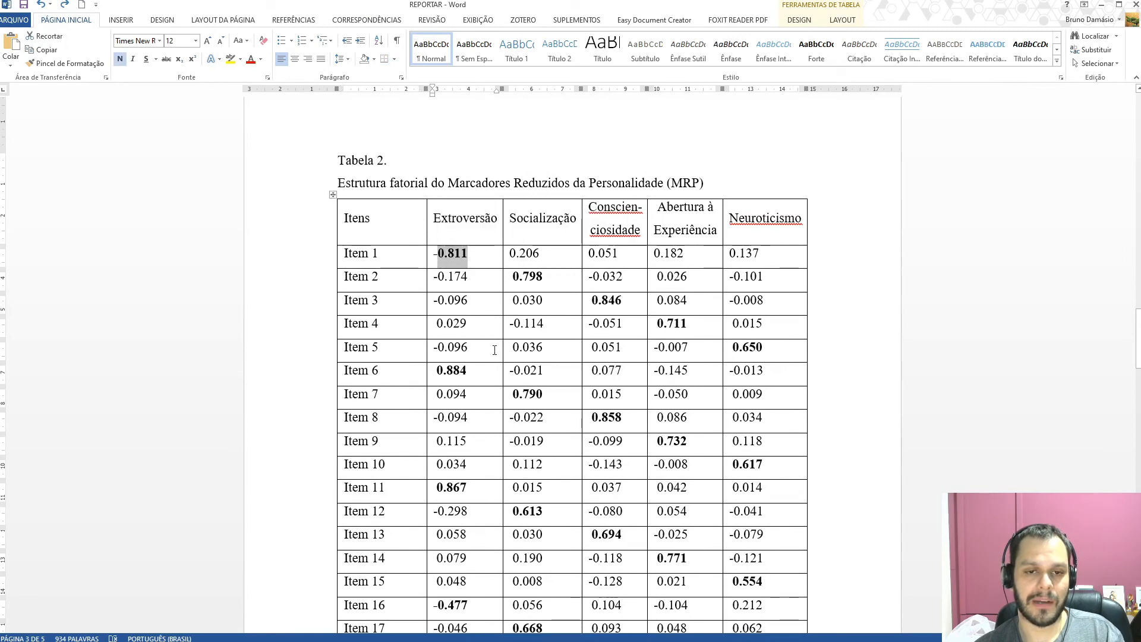
pyautogui.moveTo(467, 373); pyautogui.dragTo(438, 373)
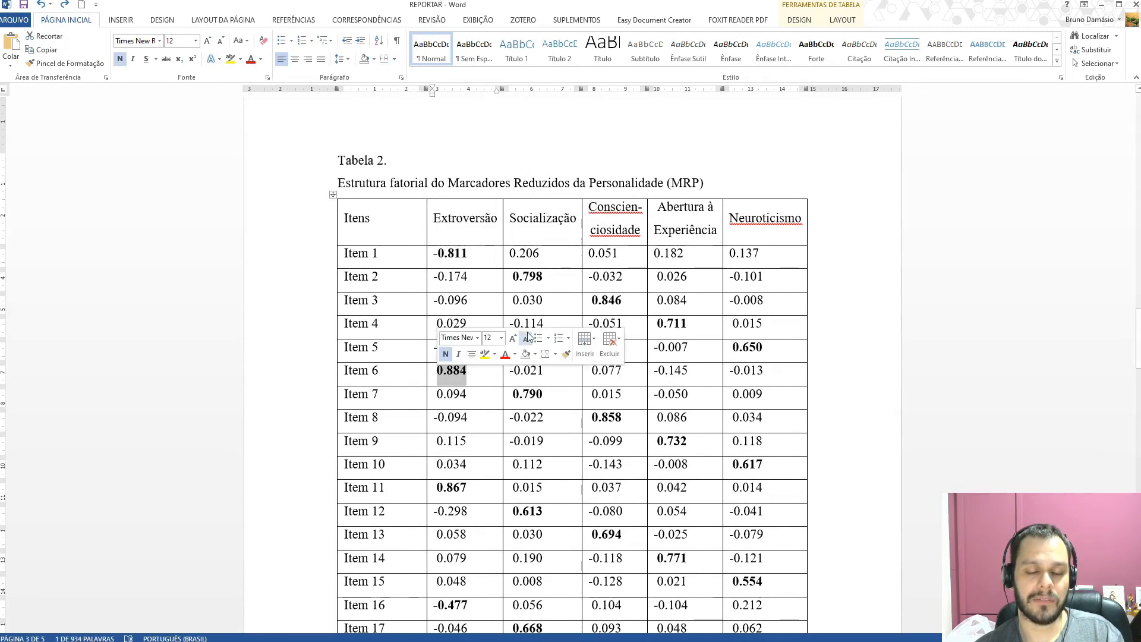
pyautogui.scroll(-2, 526, 337)
pyautogui.scroll(-1, 538, 321)
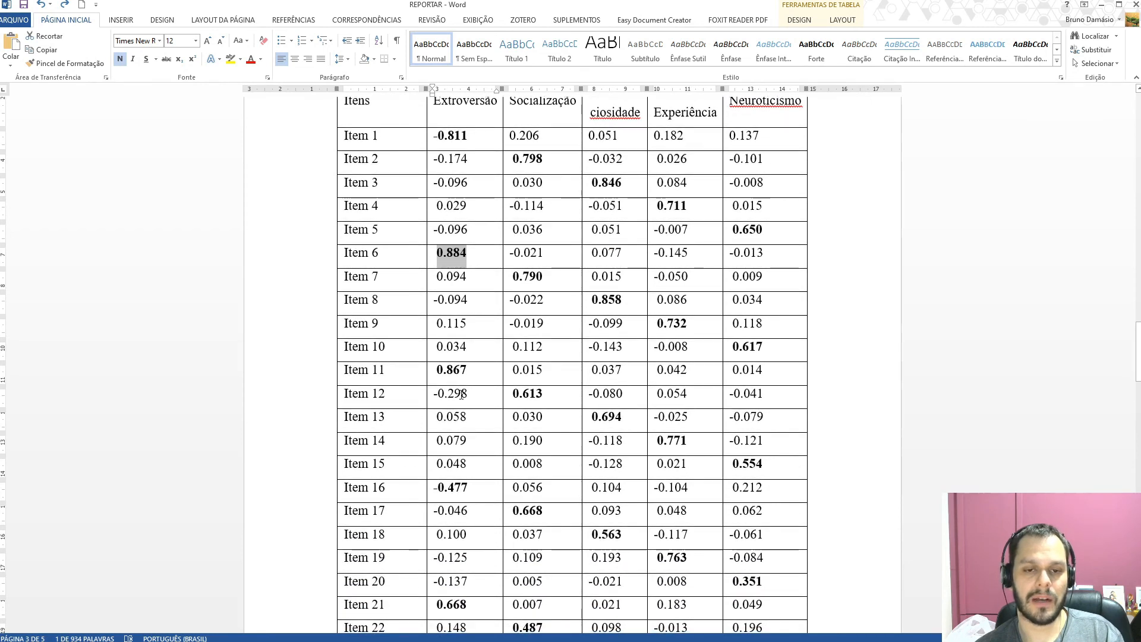
pyautogui.scroll(-2, 483, 539)
pyautogui.scroll(3, 564, 148)
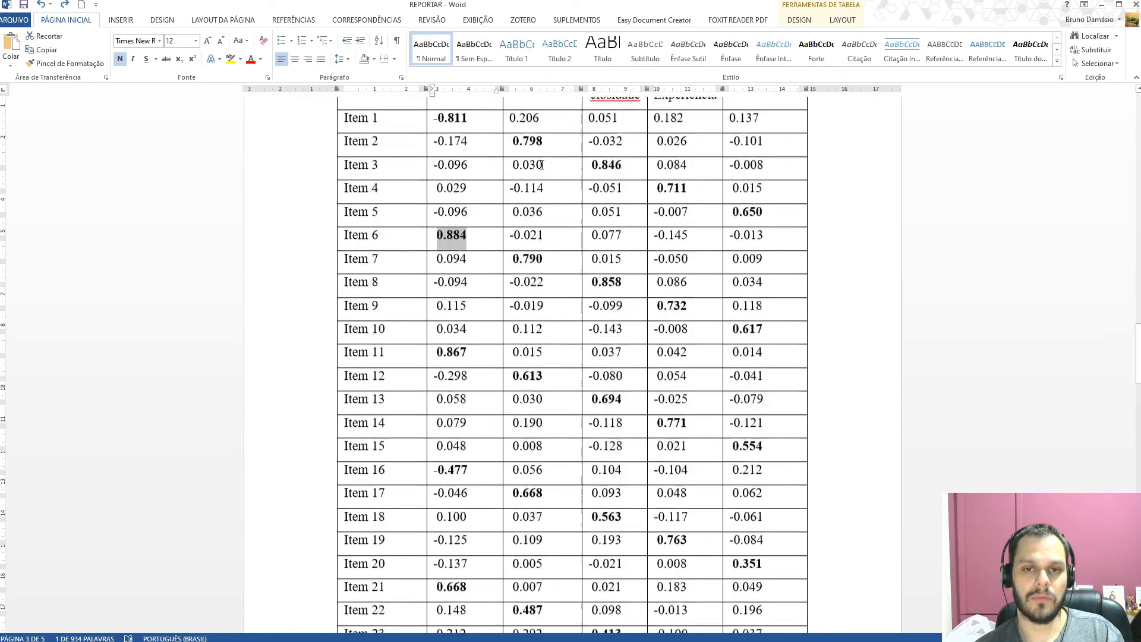
pyautogui.moveTo(471, 175); pyautogui.dragTo(438, 175)
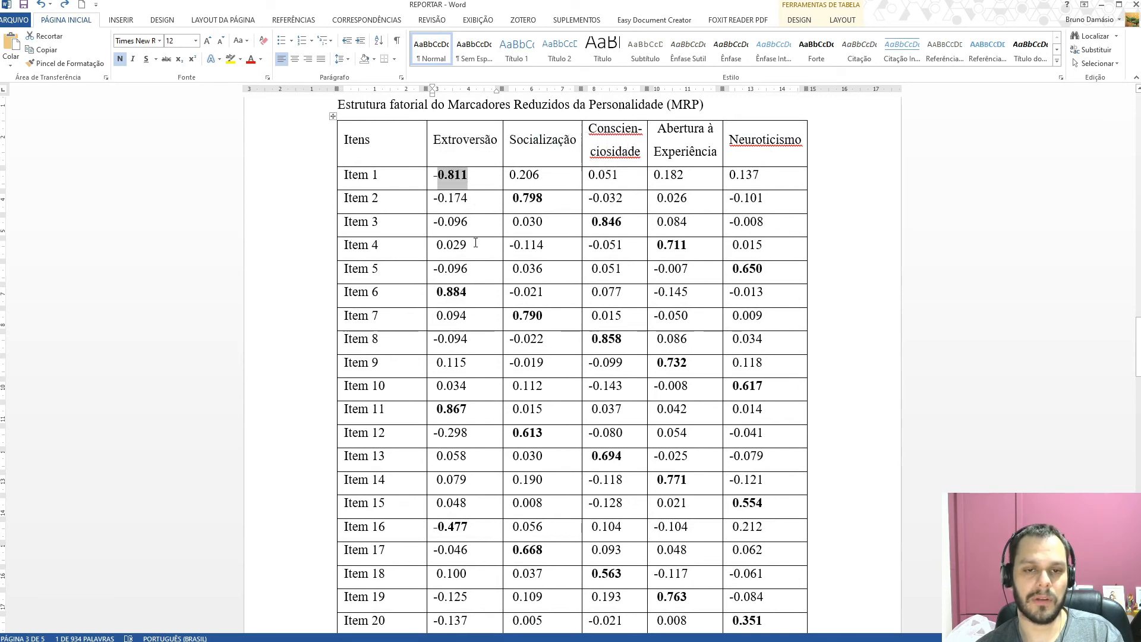
pyautogui.click(470, 177)
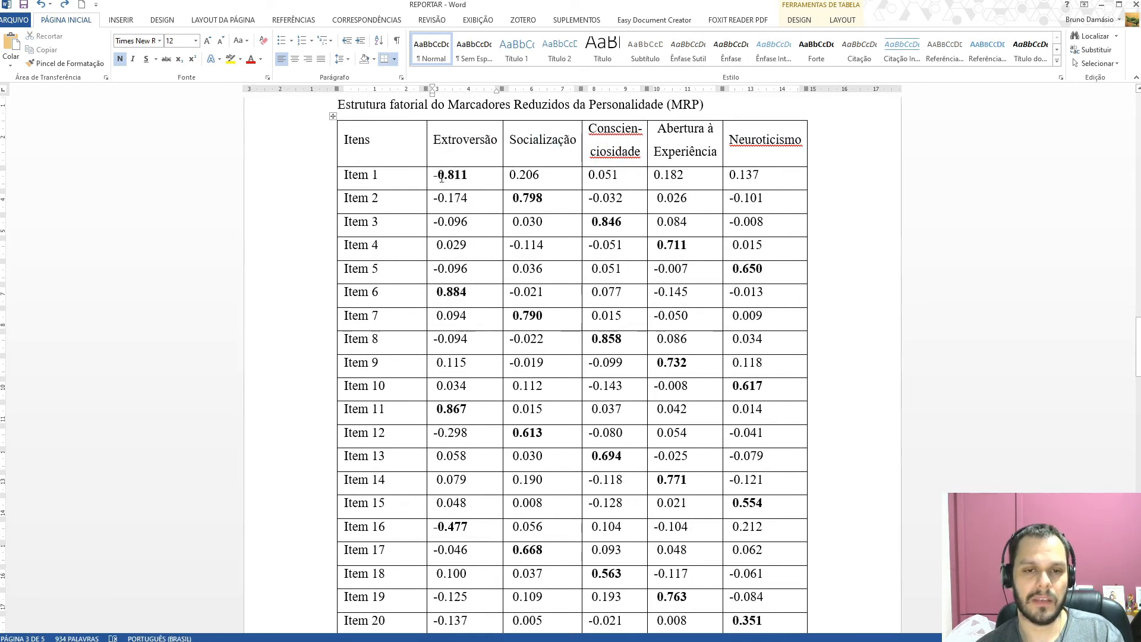
pyautogui.moveTo(466, 293); pyautogui.dragTo(437, 292)
pyautogui.scroll(-3, 477, 294)
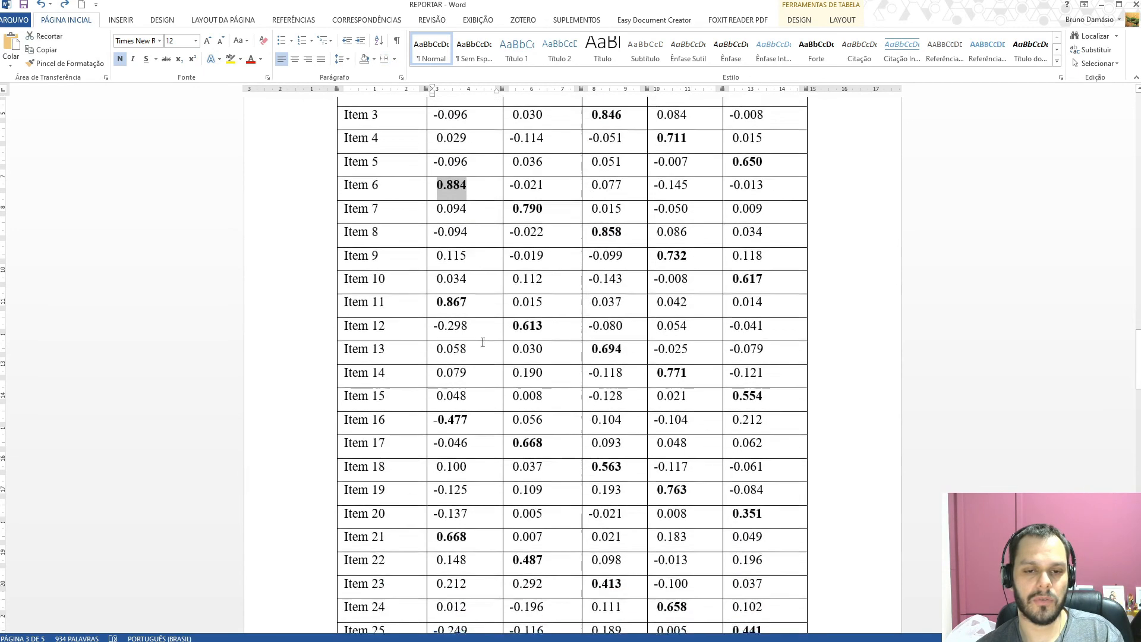
# Step: Switch back to the browser calculator and enter standardized loadings of 0.81 for item 1 and 0.86 for a new item 2
pyautogui.hotkey('alt', 'Tab')
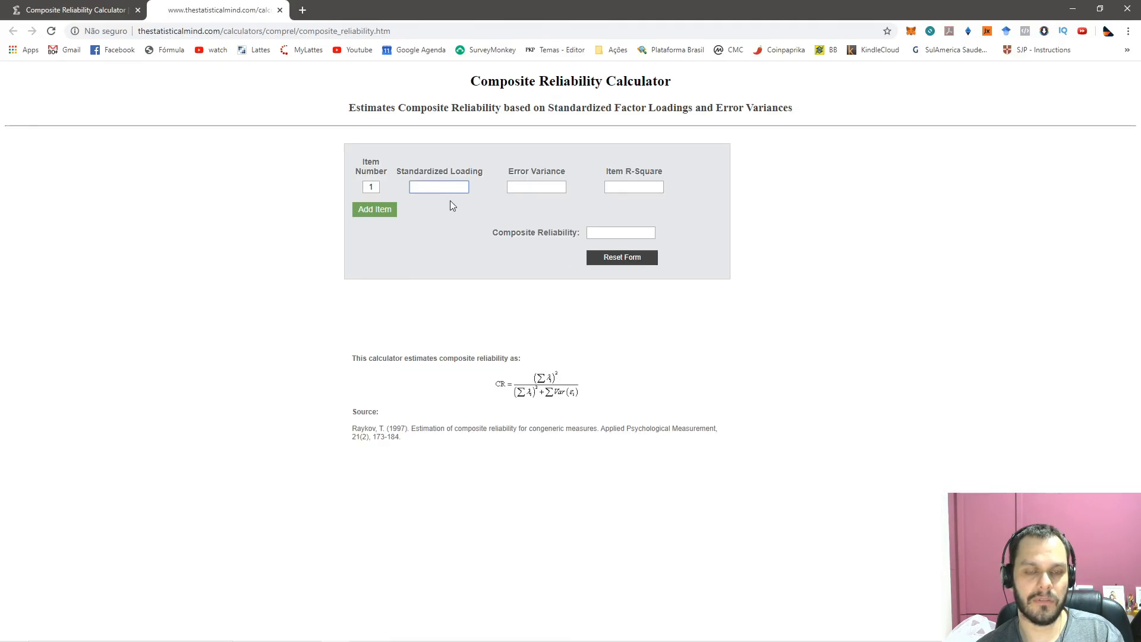
pyautogui.write('0.81')
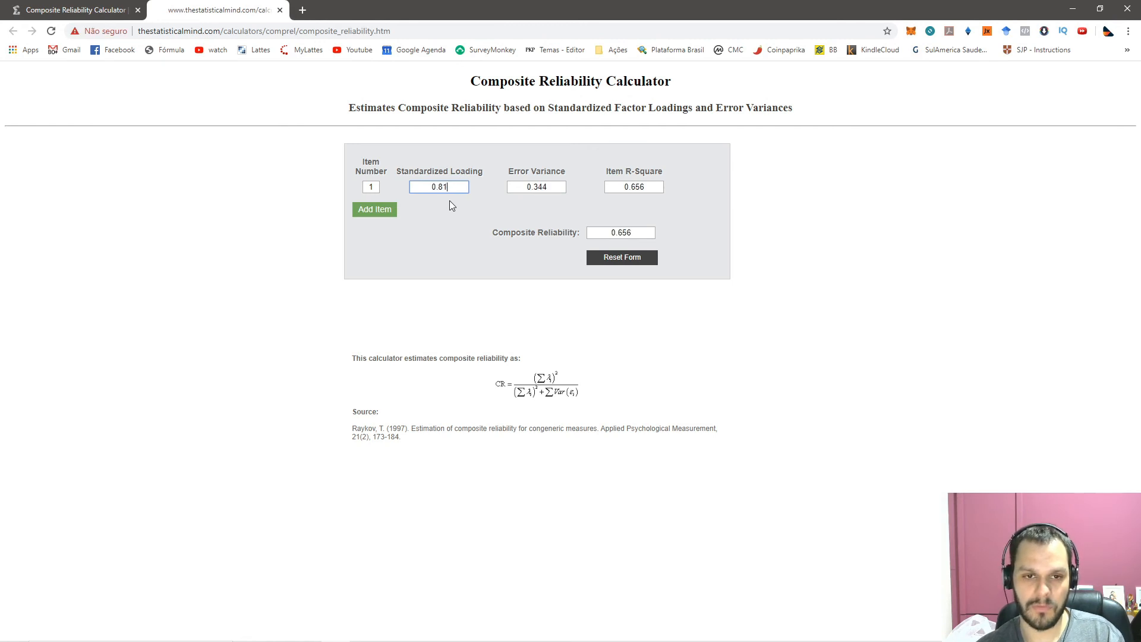
pyautogui.click(383, 211)
pyautogui.click(437, 203)
pyautogui.write('0.86')
# Step: Add a third item to the calculator, check the Extroversão loadings in Word and enter 0.88 as its standardized loading
pyautogui.click(384, 227)
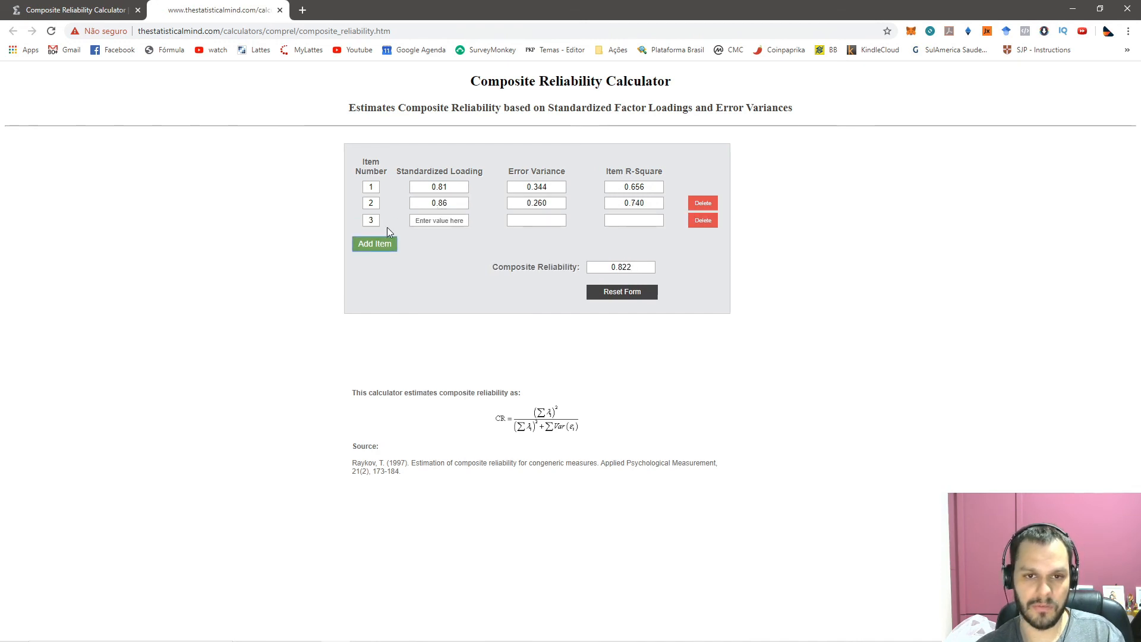
pyautogui.hotkey('alt', 'Tab')
pyautogui.scroll(3, 469, 291)
pyautogui.hotkey('alt', 'Tab')
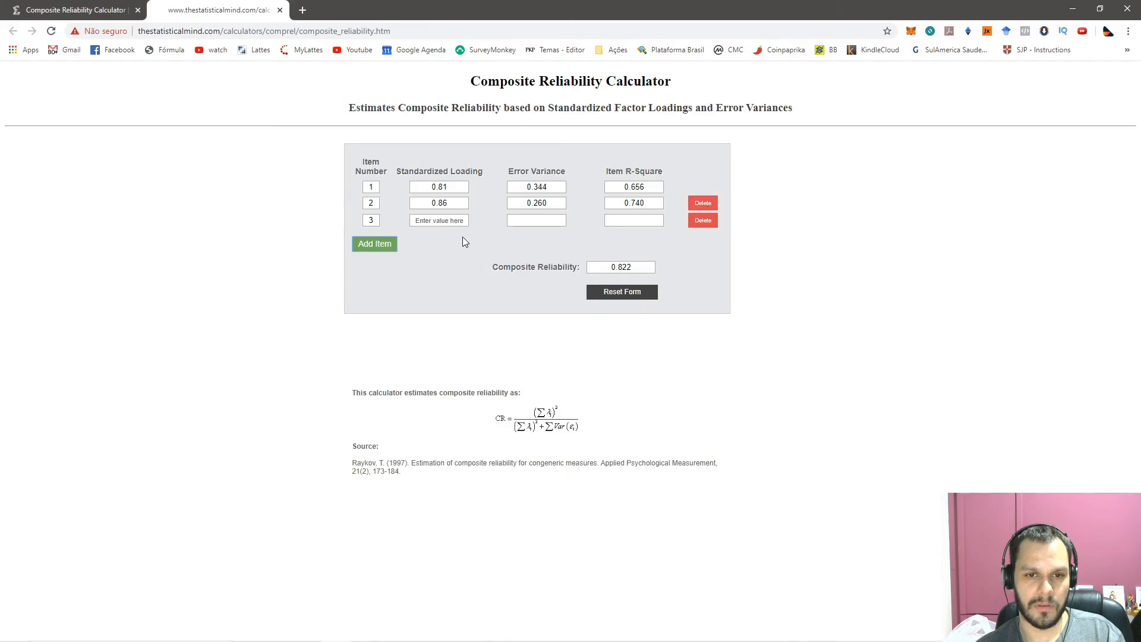
pyautogui.click(431, 221)
pyautogui.write('0')
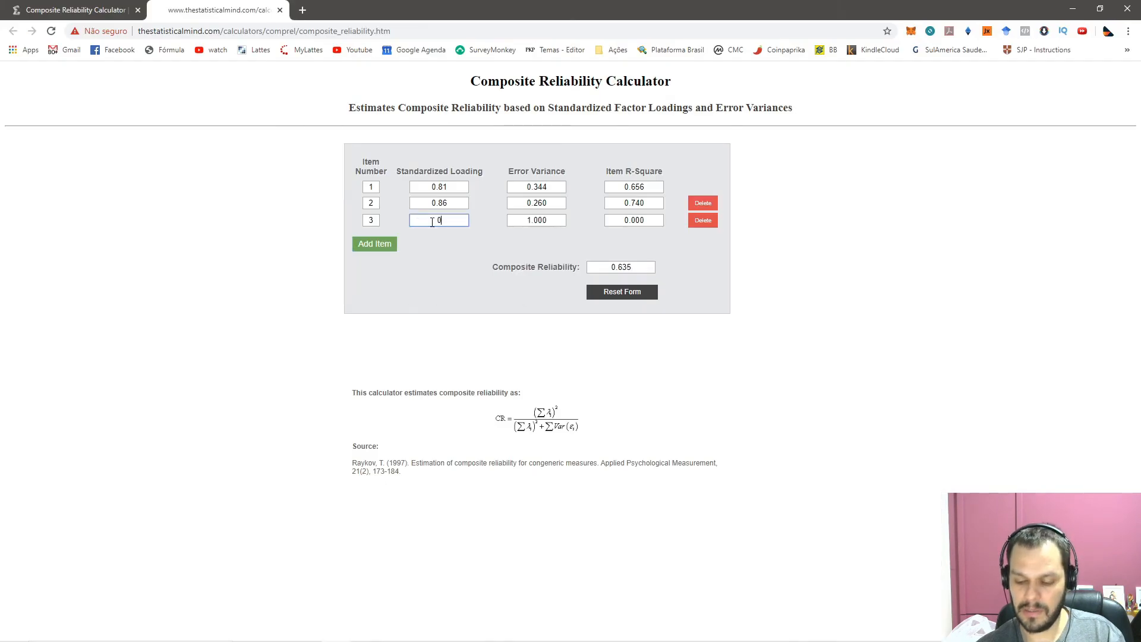
pyautogui.write('.88')
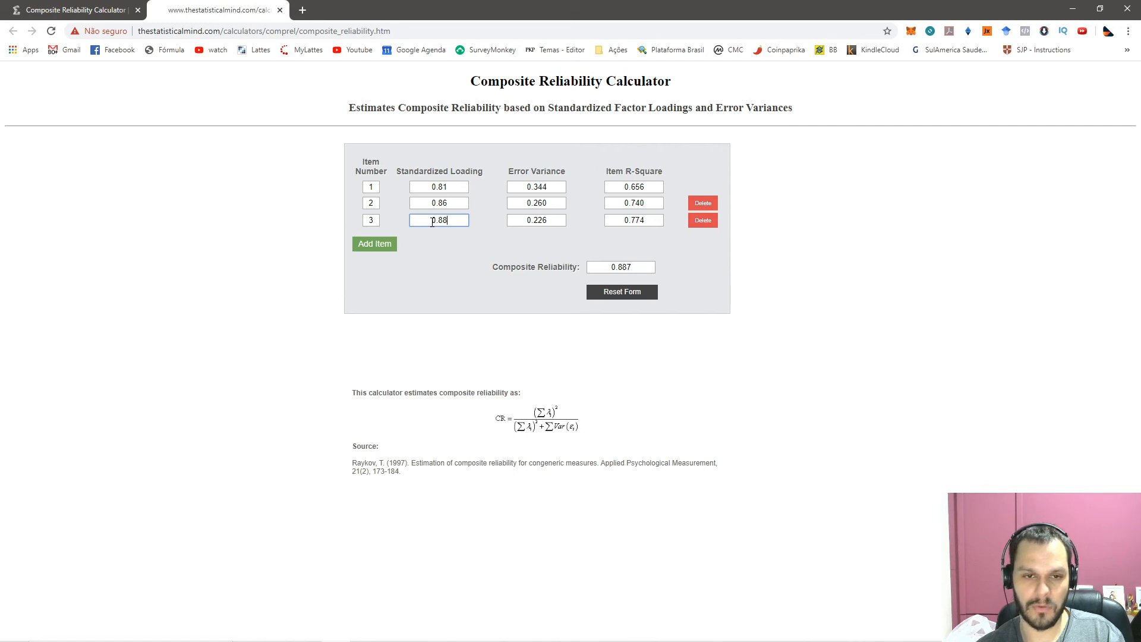
# Step: Add a fourth item to the calculator, look up Item 16's Extroversão loading in Word and enter 0.47 for it
pyautogui.click(369, 248)
pyautogui.hotkey('alt', 'Tab')
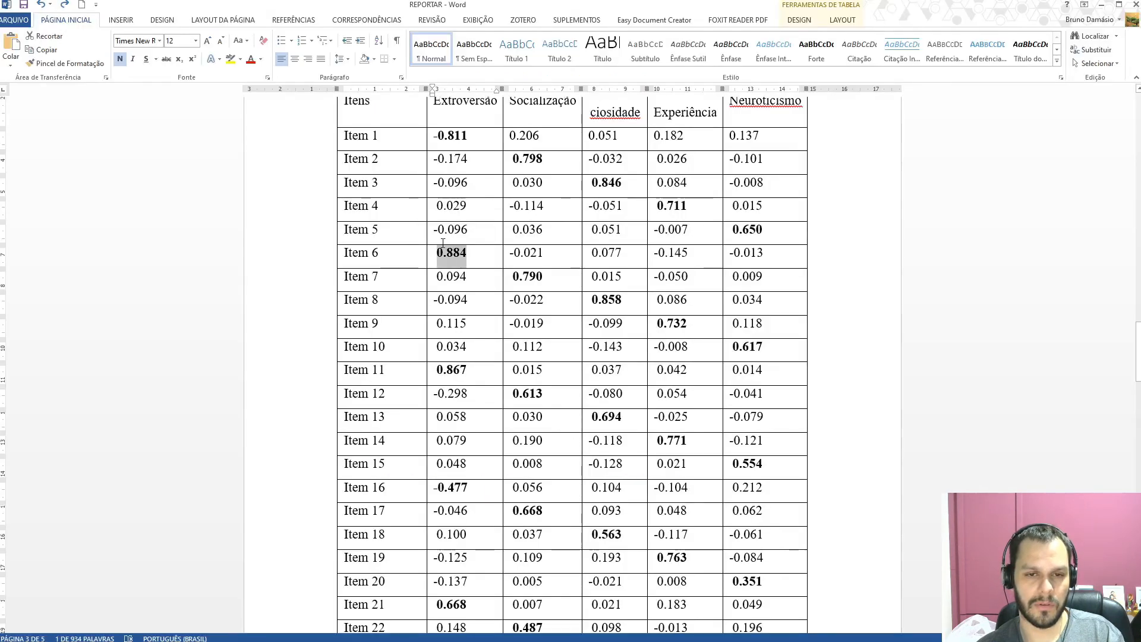
pyautogui.click(462, 331)
pyautogui.scroll(-1, 462, 331)
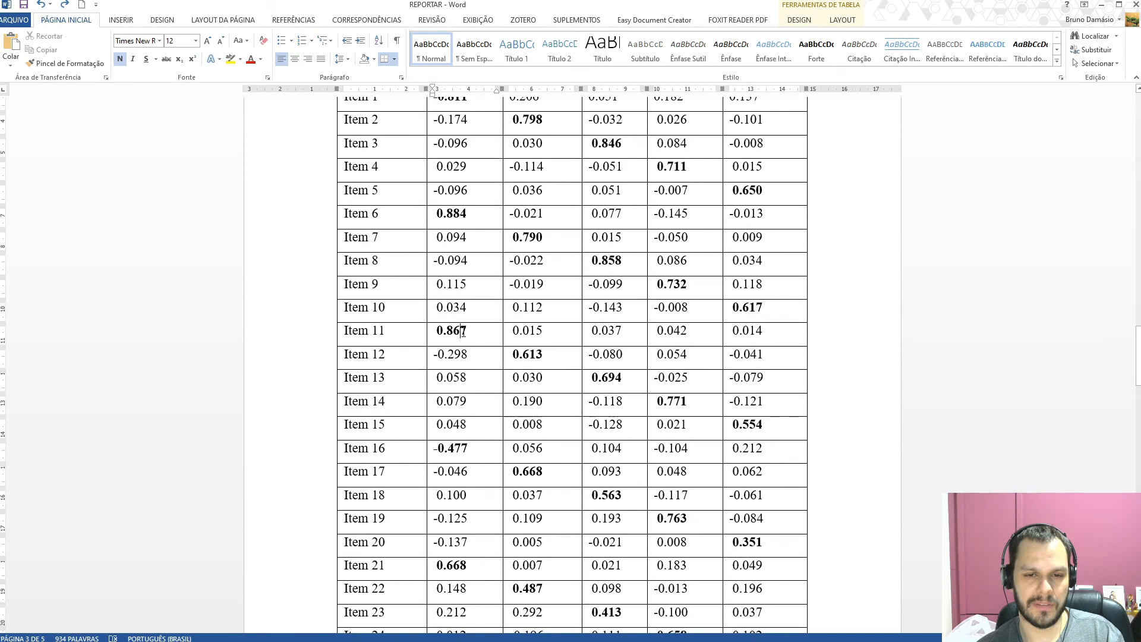
pyautogui.scroll(-2, 464, 332)
pyautogui.moveTo(471, 370); pyautogui.dragTo(456, 367)
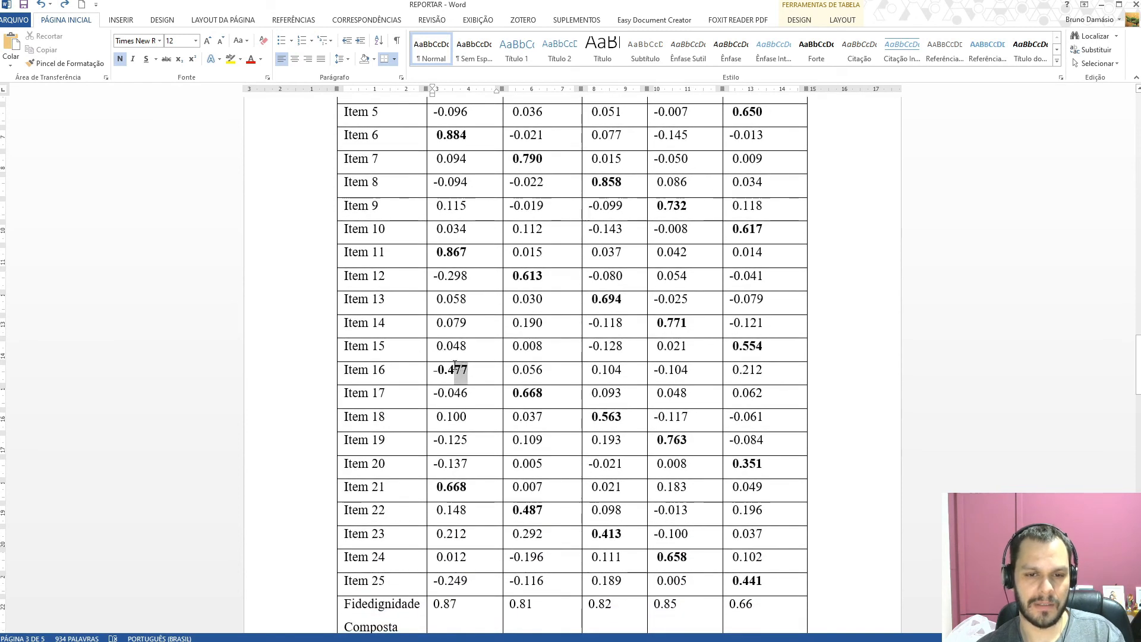
pyautogui.hotkey('alt', 'Tab')
pyautogui.click(419, 237)
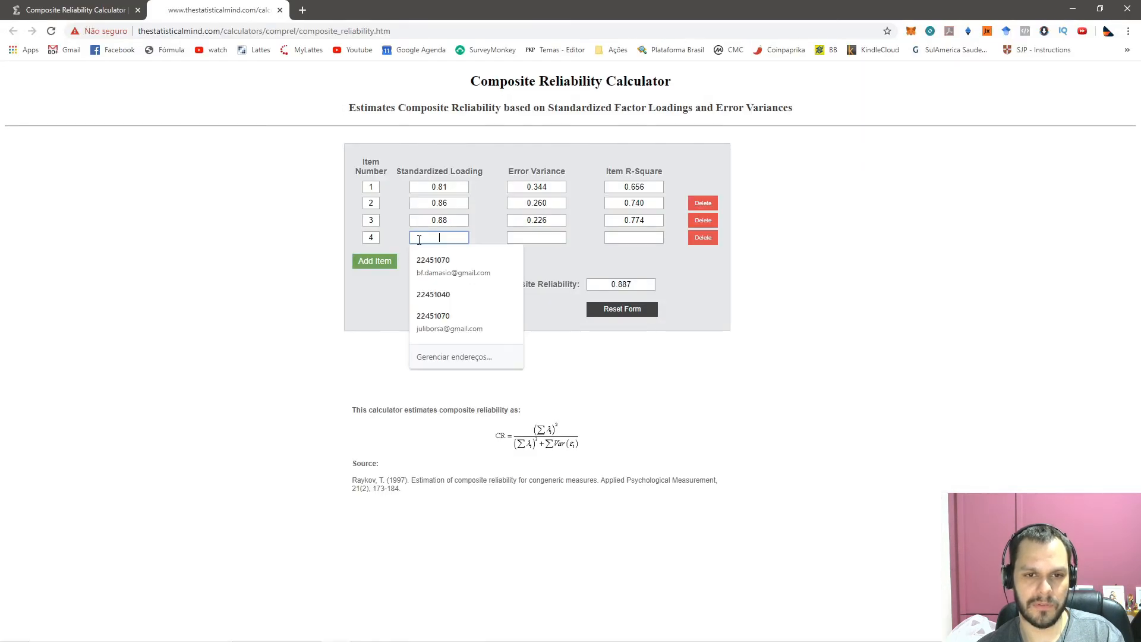
pyautogui.write('0.47')
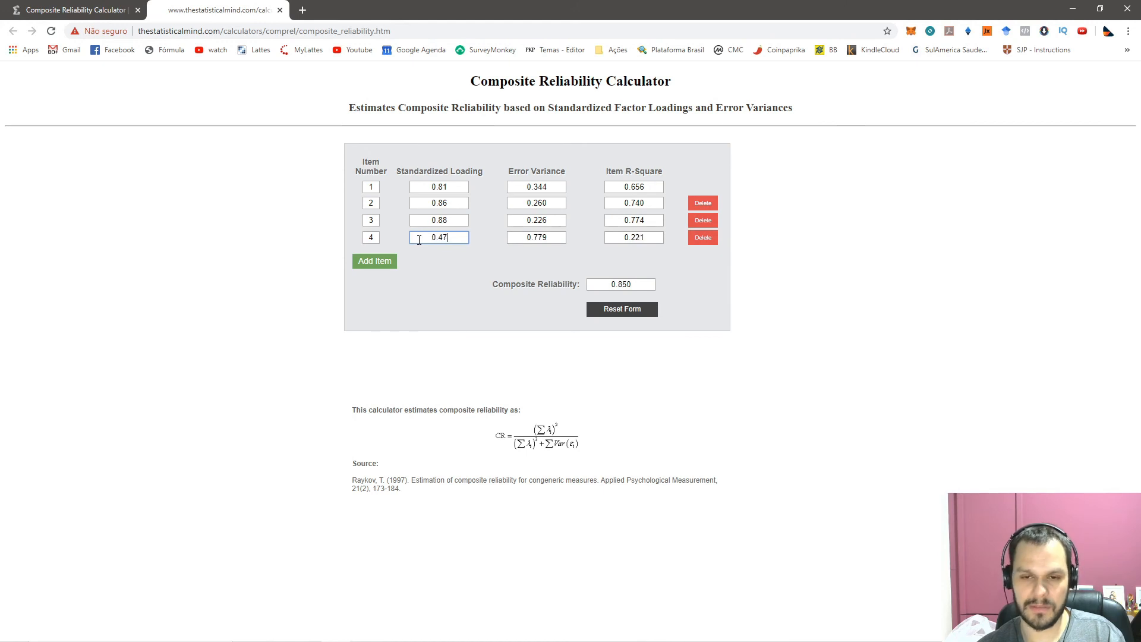
# Step: Add a fifth item to the calculator, look up Item 21's Extroversão loading in Word and enter 0.66 for it
pyautogui.click(375, 262)
pyautogui.hotkey('alt', 'Tab')
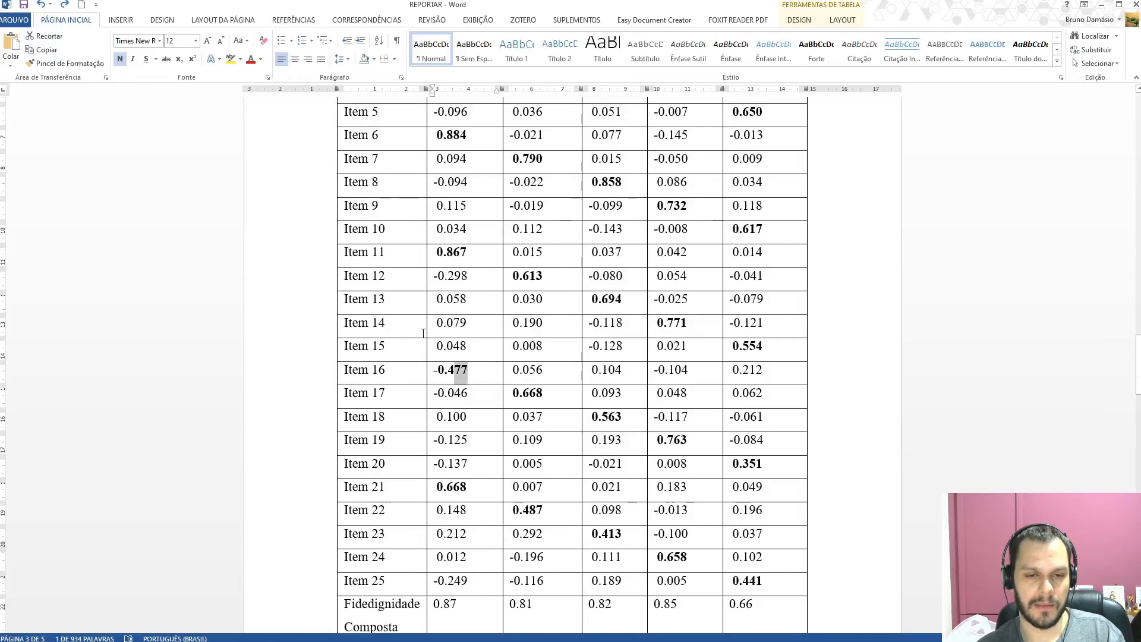
pyautogui.click(453, 331)
pyautogui.hotkey('alt', 'Tab')
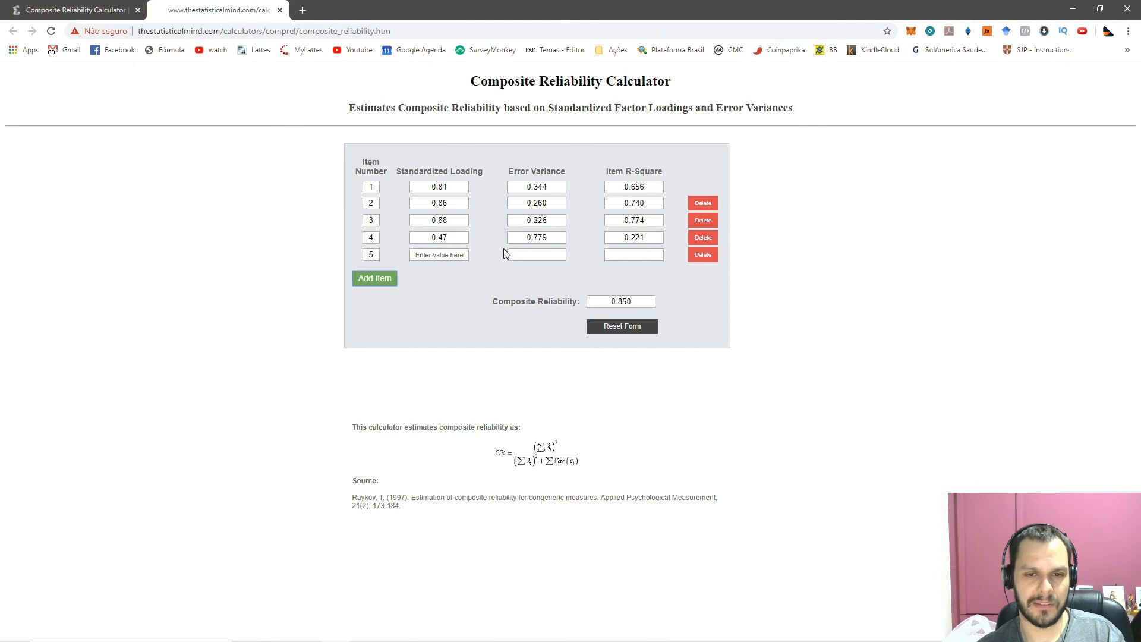
pyautogui.click(454, 258)
pyautogui.write('0')
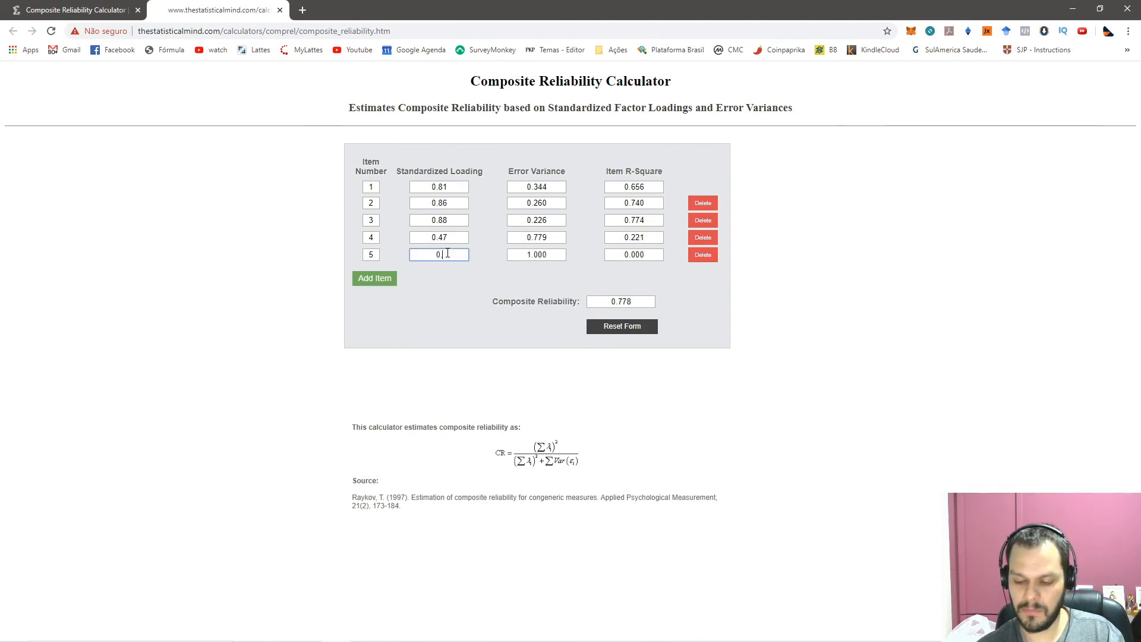
pyautogui.write('.66')
pyautogui.click(443, 278)
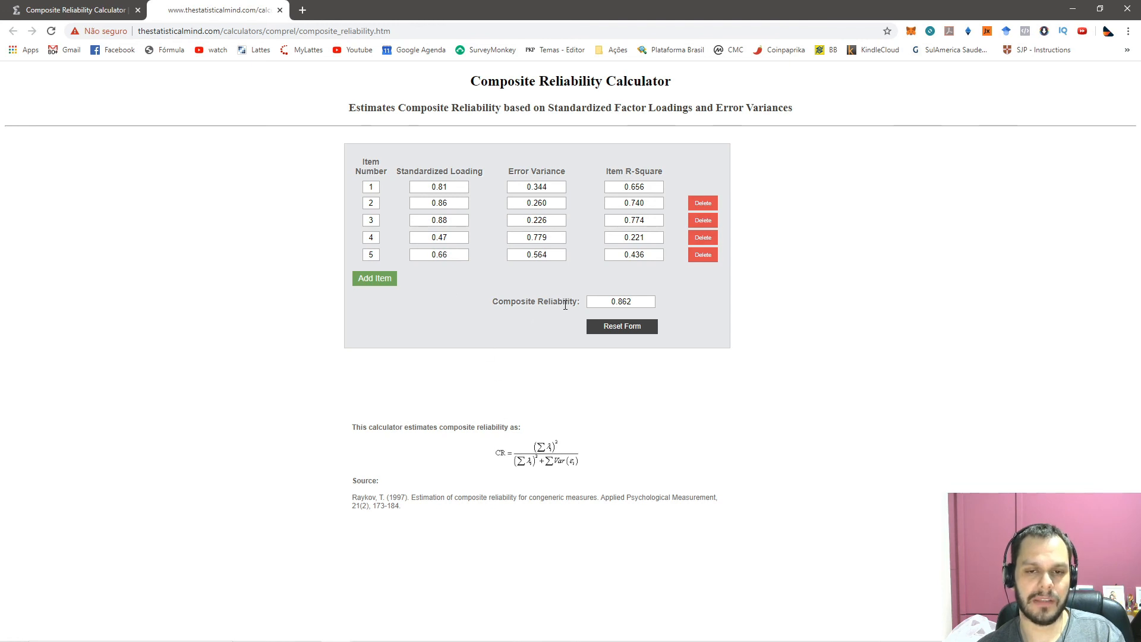
# Step: Compare the calculator's composite reliability with the Extroversão value in the Fidedignidade Composta row of Tabela 2 in Word
pyautogui.moveTo(611, 302); pyautogui.dragTo(644, 304)
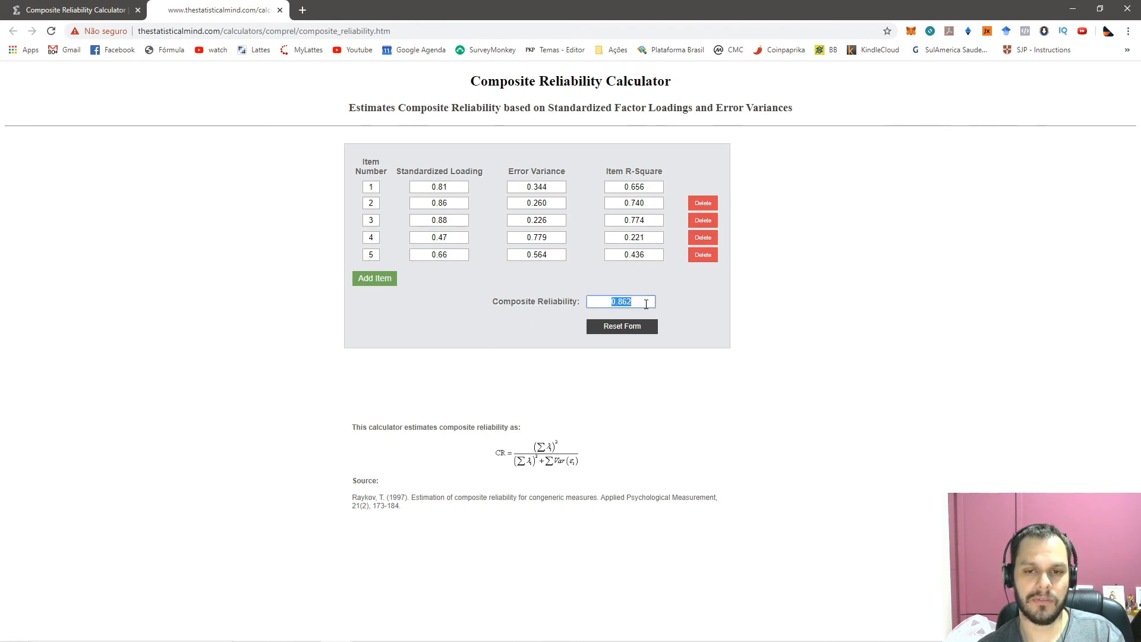
pyautogui.hotkey('alt', 'Tab')
pyautogui.click(453, 451)
pyautogui.moveTo(454, 451); pyautogui.dragTo(433, 449)
pyautogui.scroll(3, 444, 443)
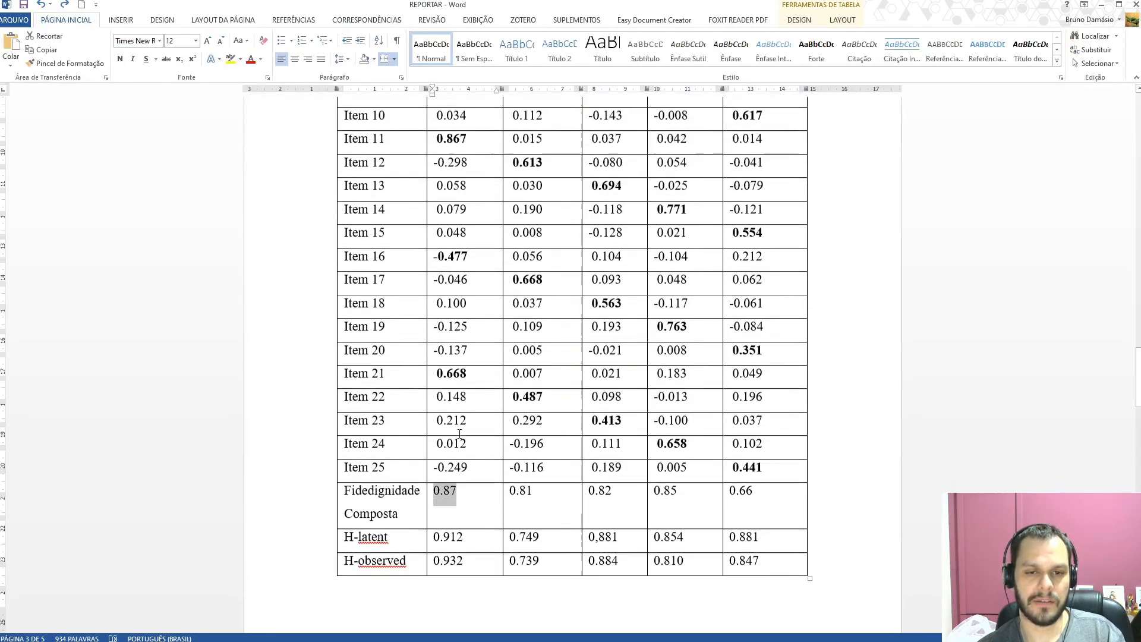
pyautogui.scroll(1, 466, 255)
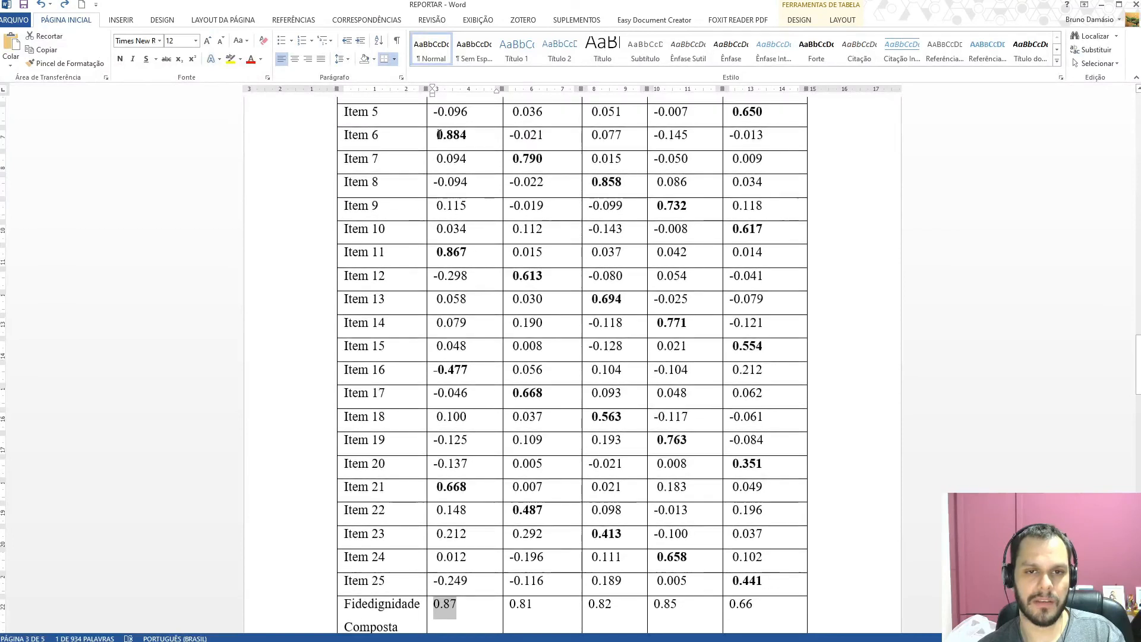
pyautogui.doubleClick(463, 134)
pyautogui.scroll(-3, 467, 493)
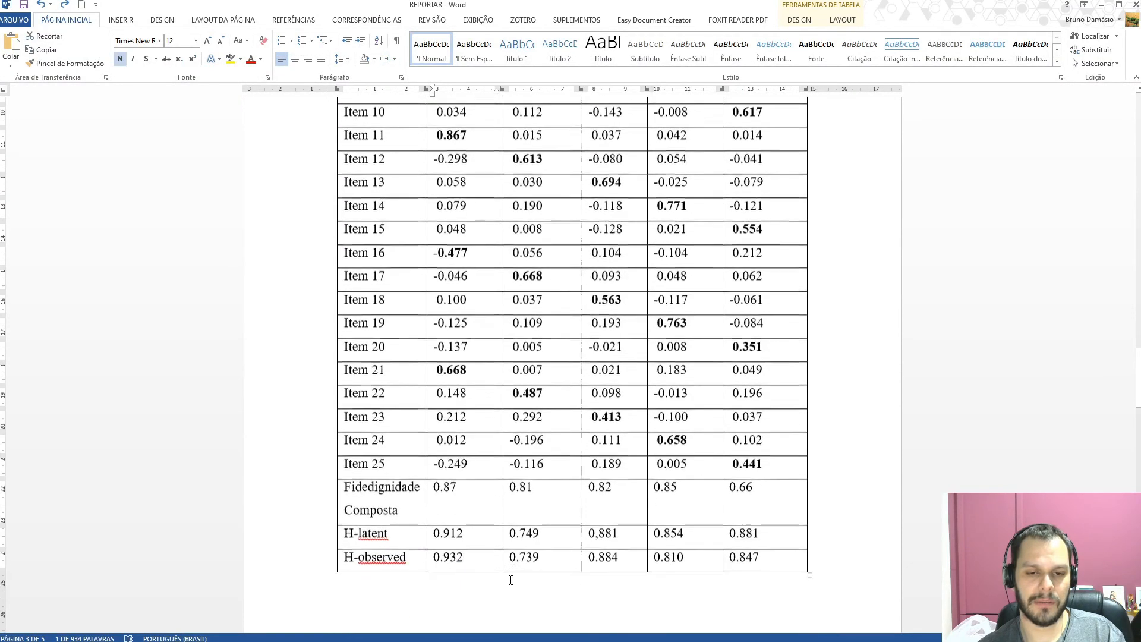
pyautogui.moveTo(467, 493); pyautogui.dragTo(442, 493)
pyautogui.click(469, 501)
pyautogui.hotkey('alt', 'Tab')
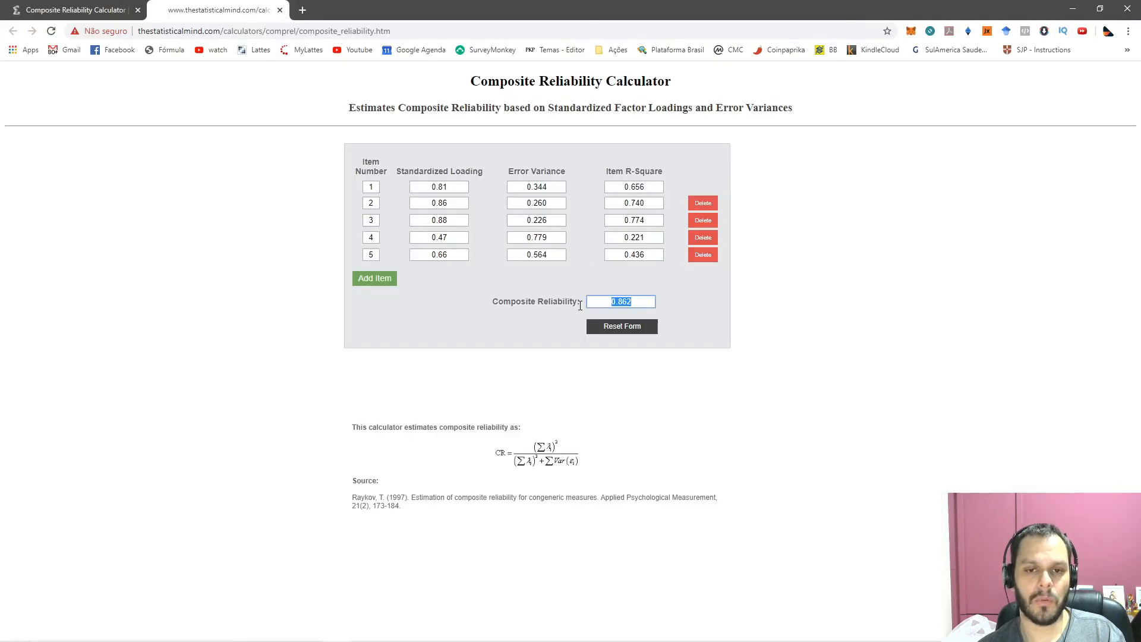
# Step: Review the Fidedignidade Composta row of Tabela 2 in Word and revisit the five standardized loadings in the online calculator
pyautogui.click(635, 301)
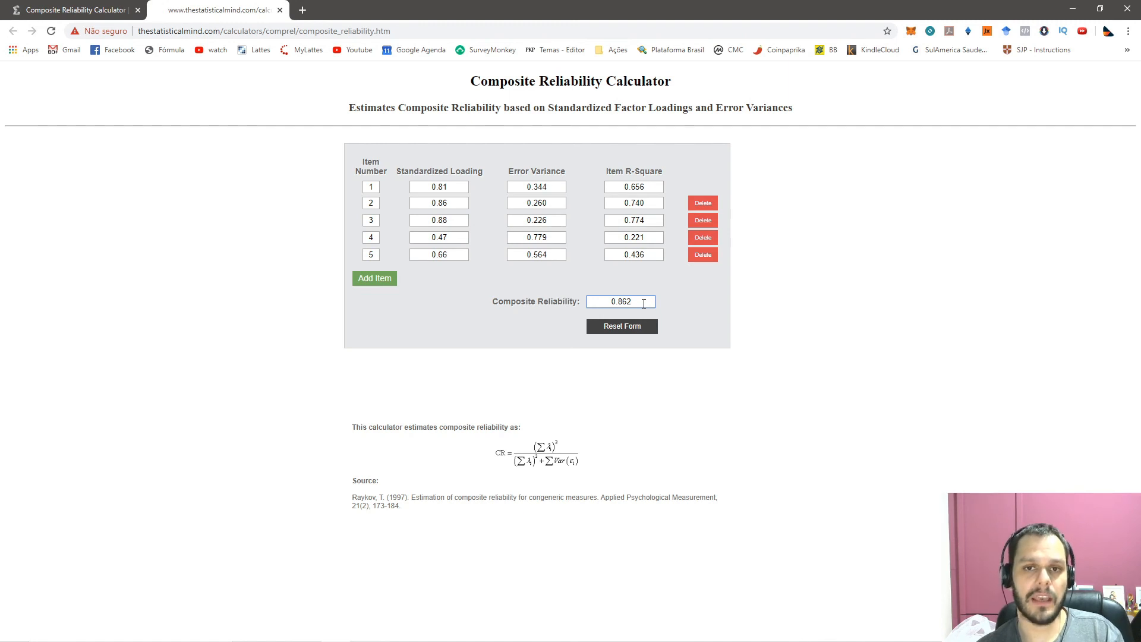
pyautogui.hotkey('alt', 'Tab')
pyautogui.scroll(-2, 399, 417)
pyautogui.moveTo(398, 417); pyautogui.dragTo(742, 431)
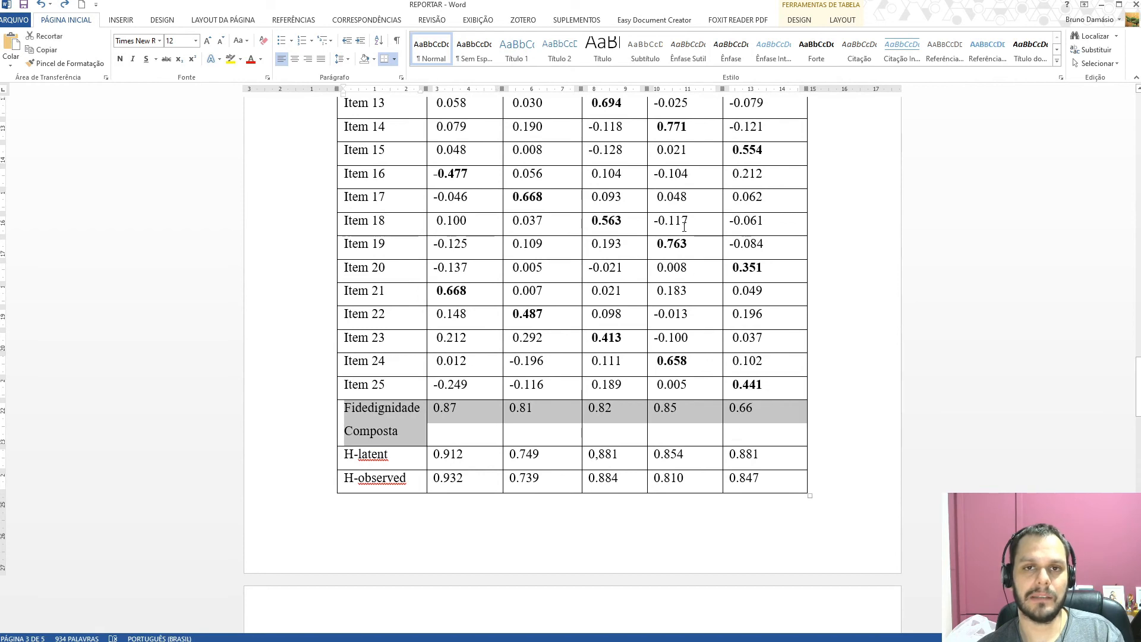
pyautogui.scroll(5, 661, 249)
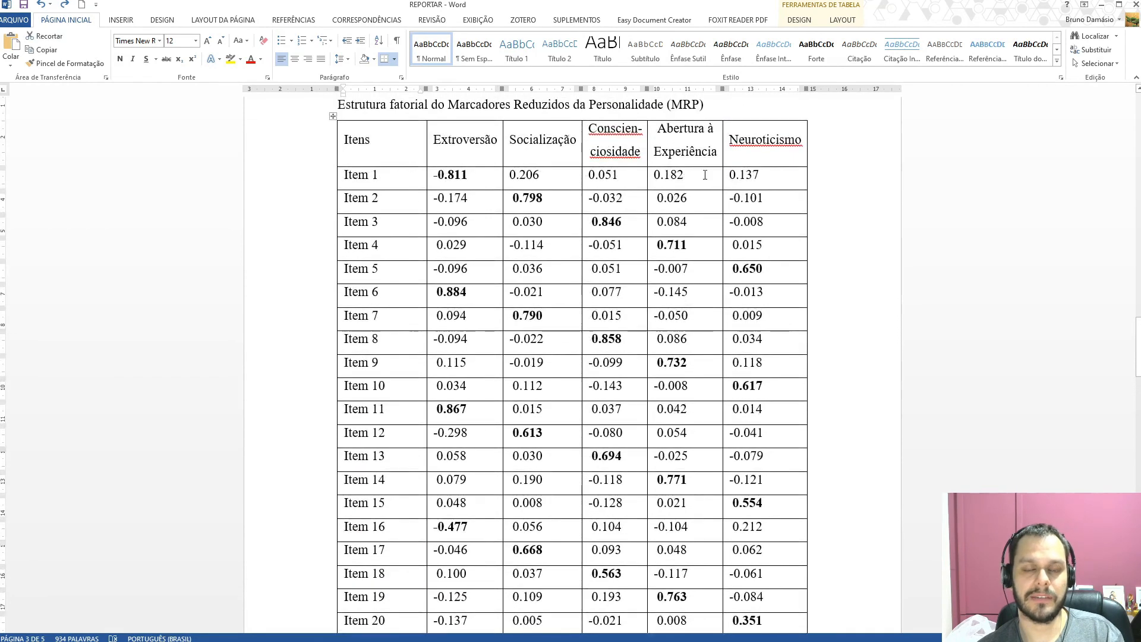
pyautogui.hotkey('alt', 'Tab')
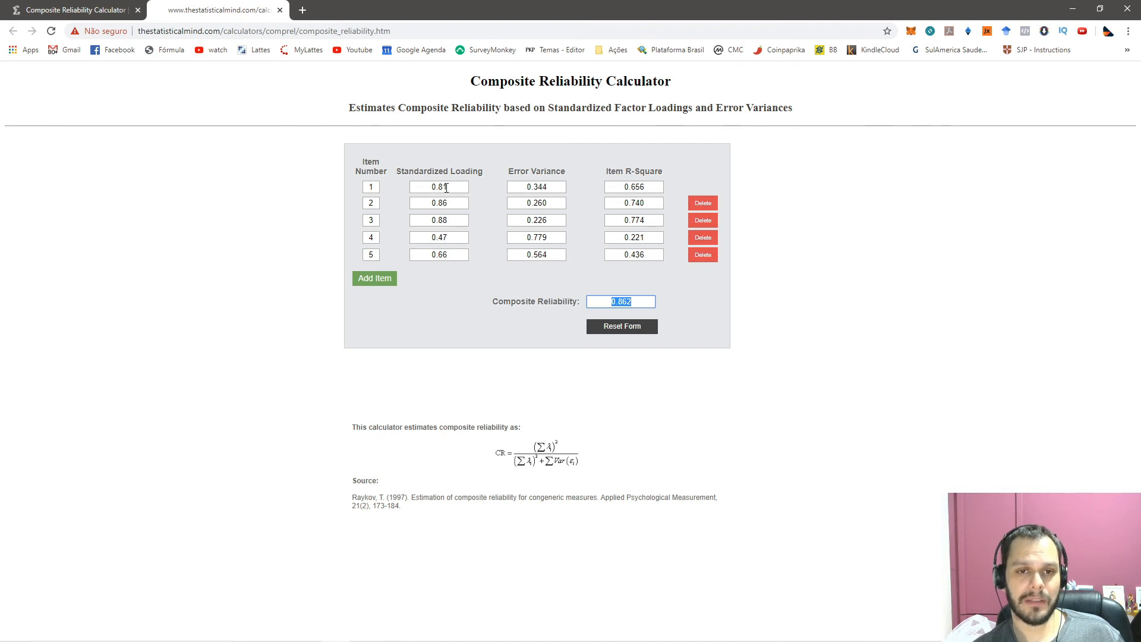
pyautogui.moveTo(430, 187); pyautogui.dragTo(454, 255)
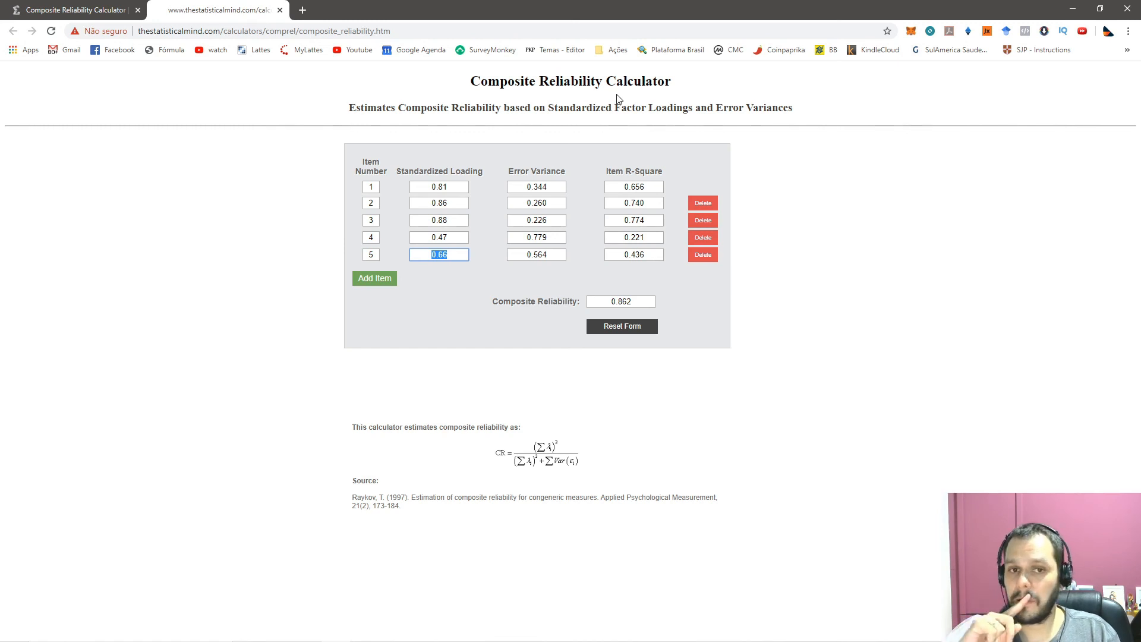
# Step: Return to the Word report and examine the H-latent and H-observed rows at the end of Tabela 2
pyautogui.hotkey('alt', 'Tab')
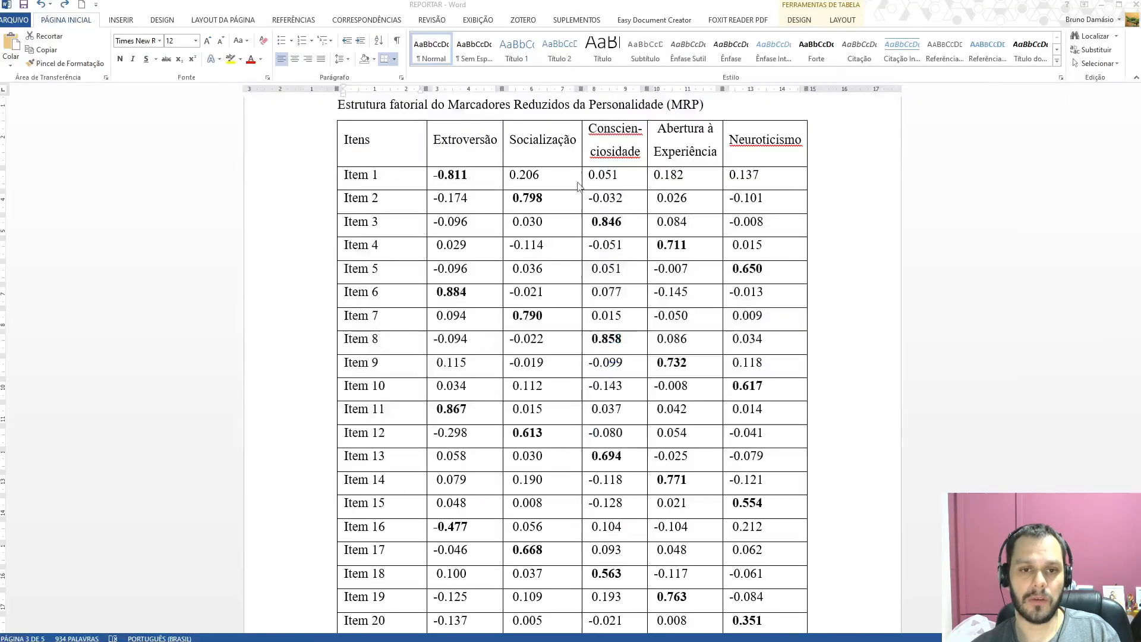
pyautogui.scroll(-6, 512, 339)
pyautogui.click(386, 269)
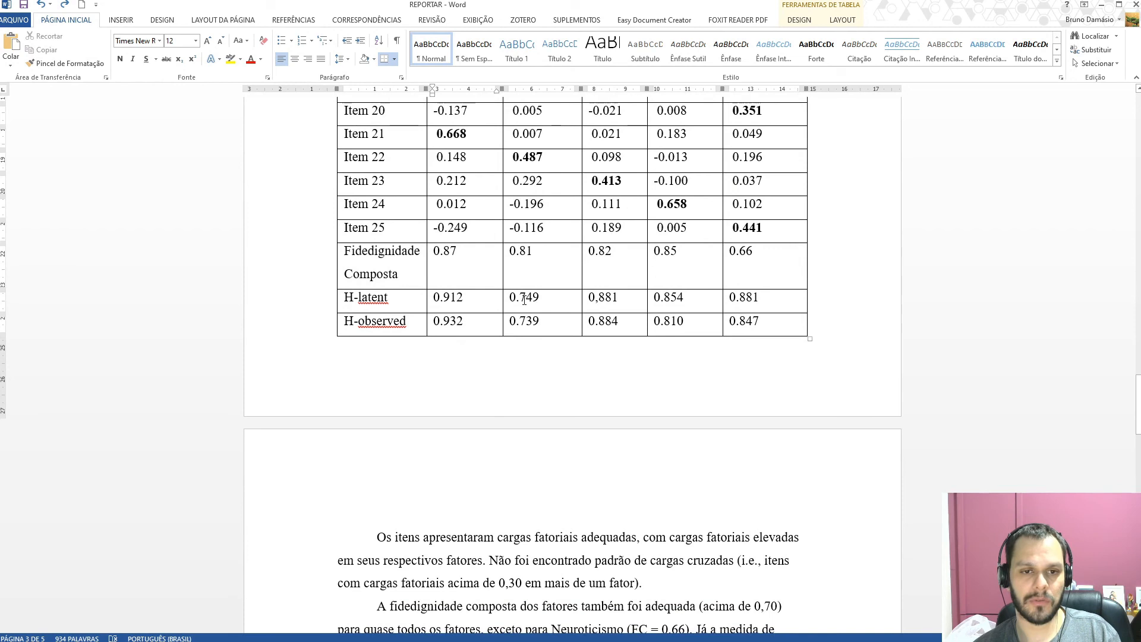
pyautogui.scroll(-2, 522, 298)
pyautogui.scroll(2, 416, 294)
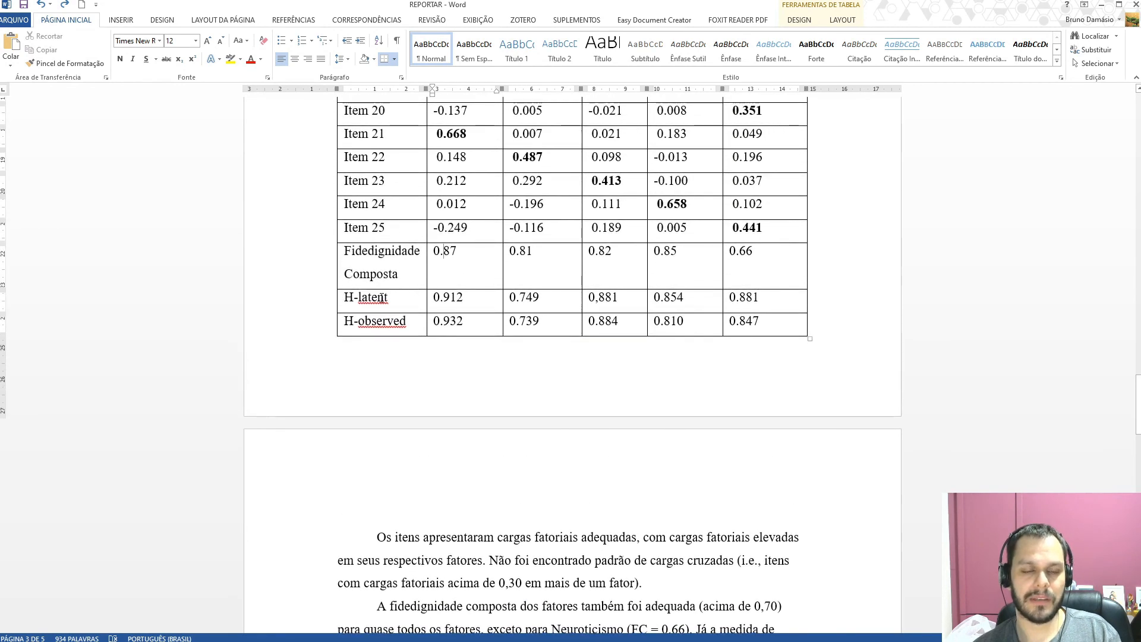
pyautogui.moveTo(348, 300)
pyautogui.mouseDown()
pyautogui.moveTo(380, 303)
pyautogui.moveTo(387, 324)
pyautogui.mouseUp()
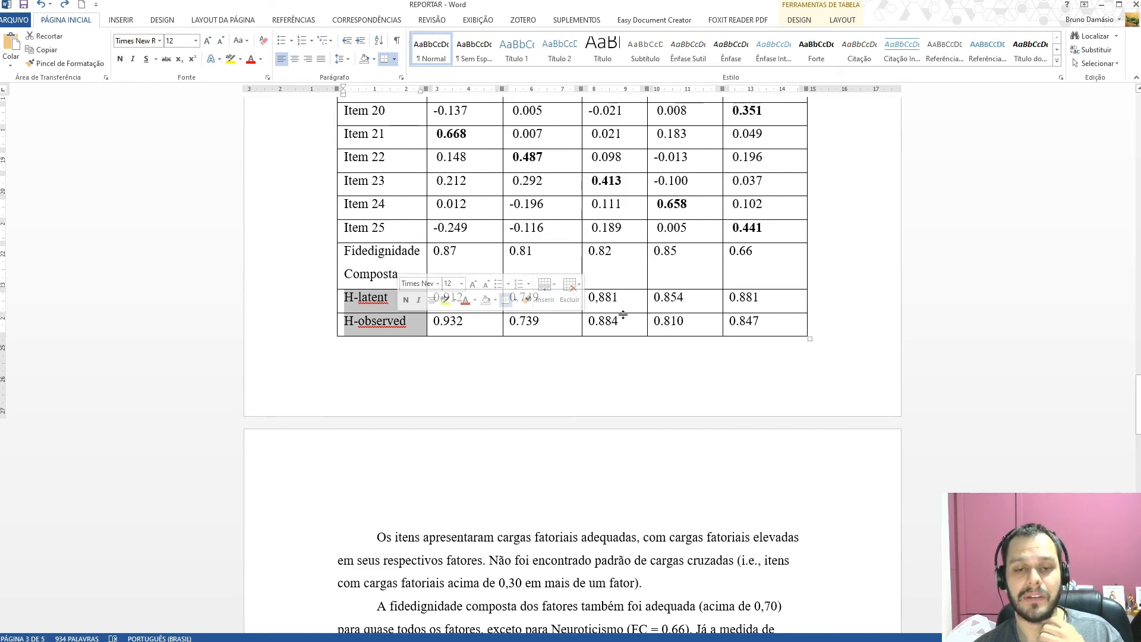
# Step: Read the paragraph after Tabela 2 on the adequacy of the factor loadings and the cross-loading criterion
pyautogui.scroll(-5, 760, 344)
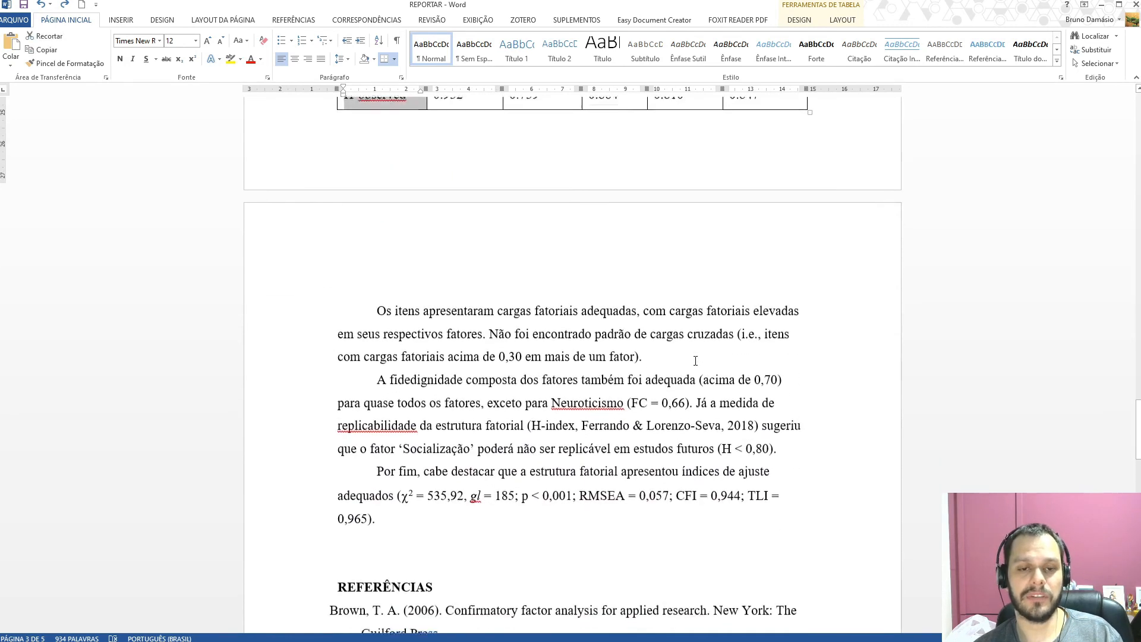
pyautogui.click(434, 327)
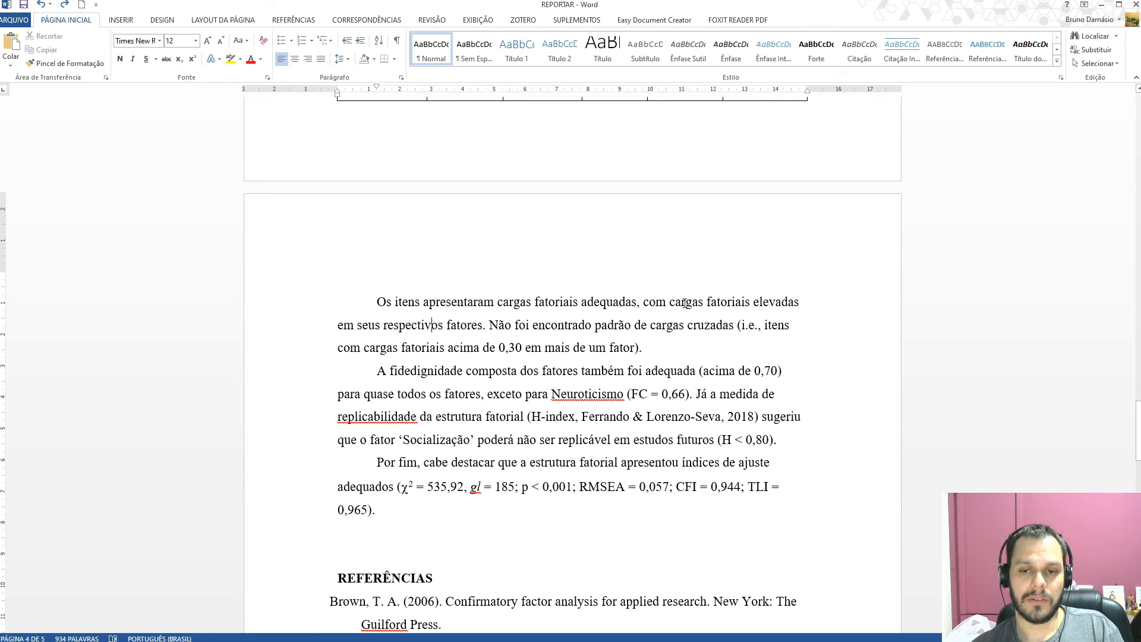
pyautogui.moveTo(752, 303); pyautogui.dragTo(642, 303)
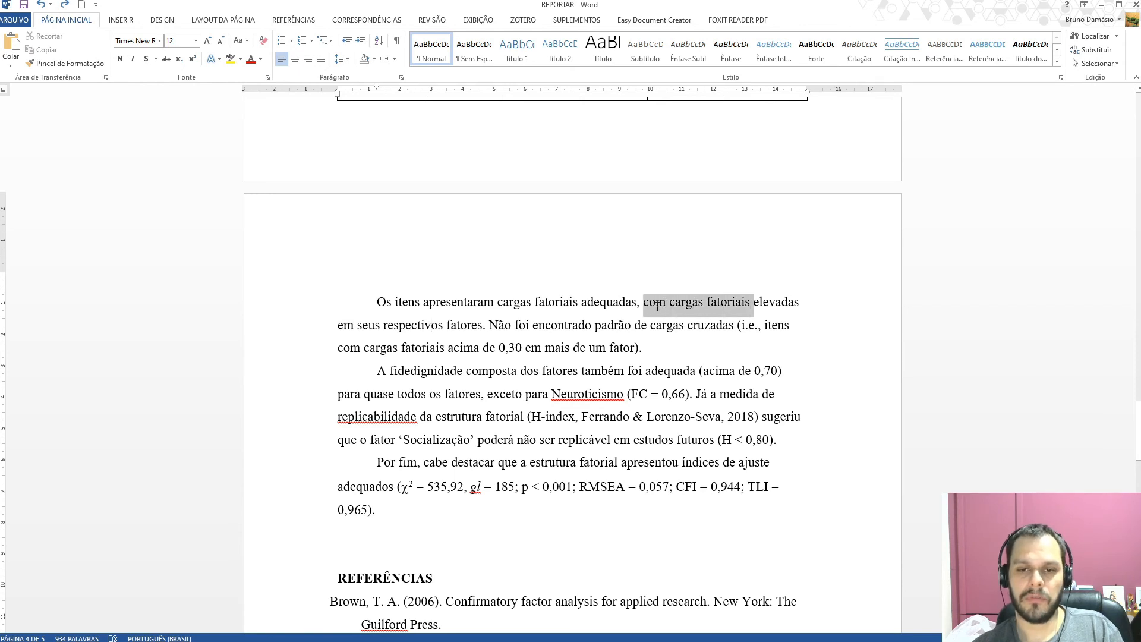
pyautogui.click(600, 303)
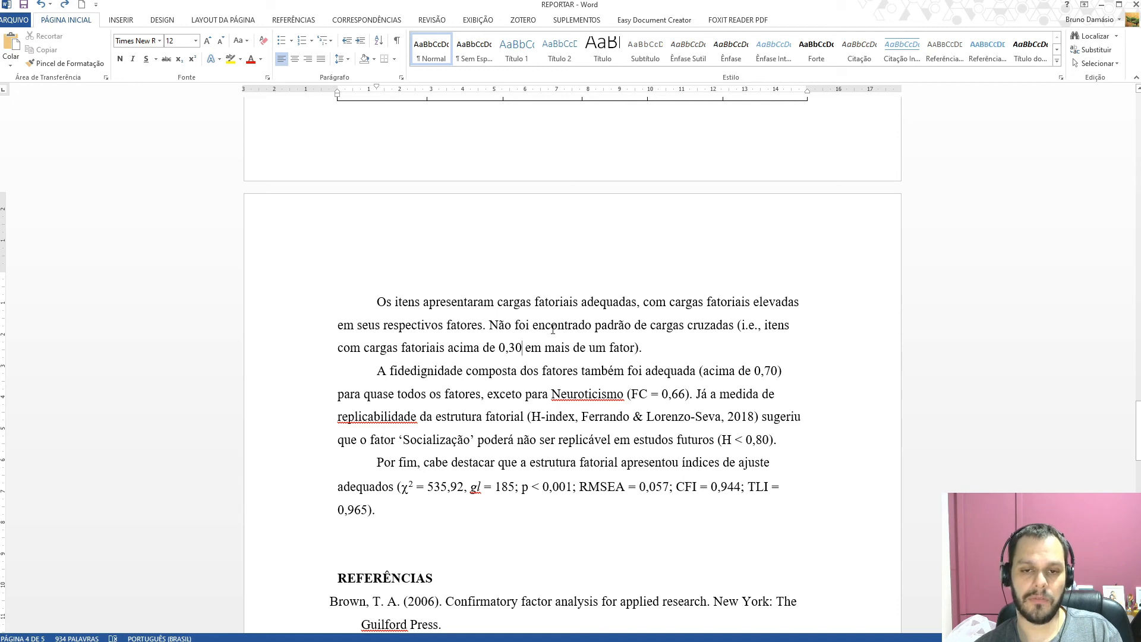
# Step: Examine the composite reliability sentence, highlighting its adequacy criterion and the FC value reported for Neuroticismo
pyautogui.scroll(-2, 710, 358)
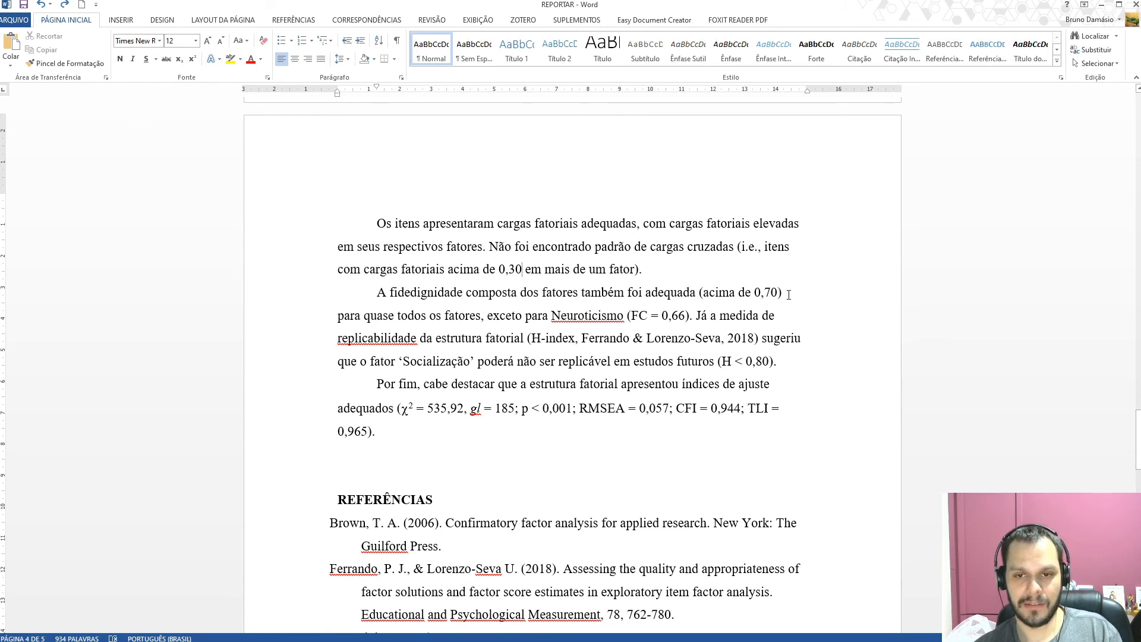
pyautogui.moveTo(781, 293); pyautogui.dragTo(657, 296)
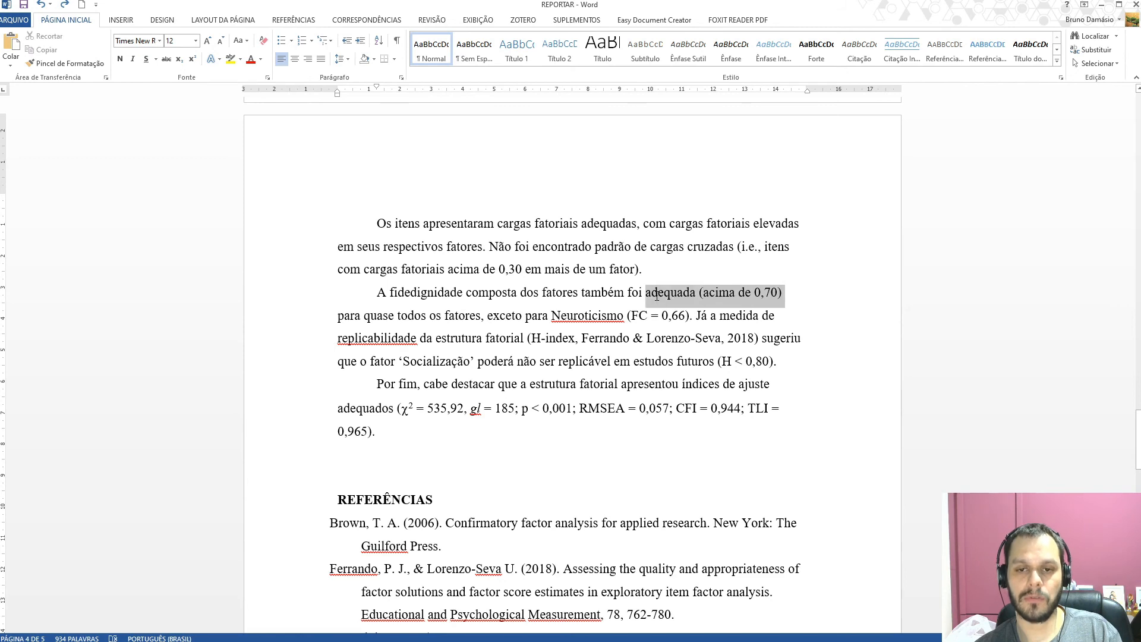
pyautogui.click(751, 293)
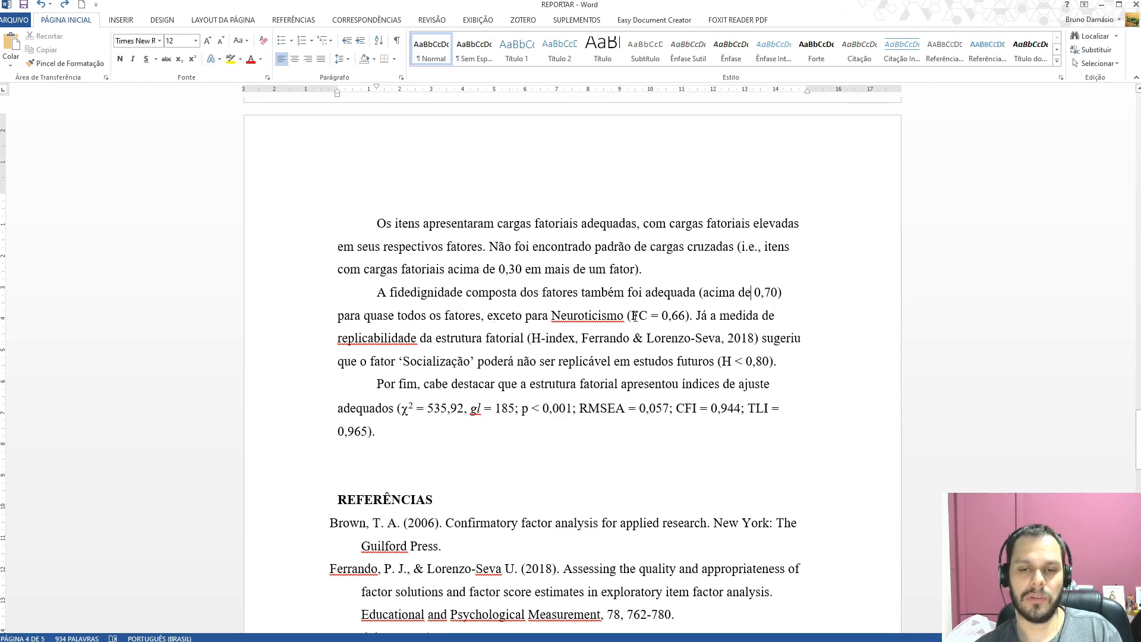
pyautogui.moveTo(631, 316); pyautogui.dragTo(640, 316)
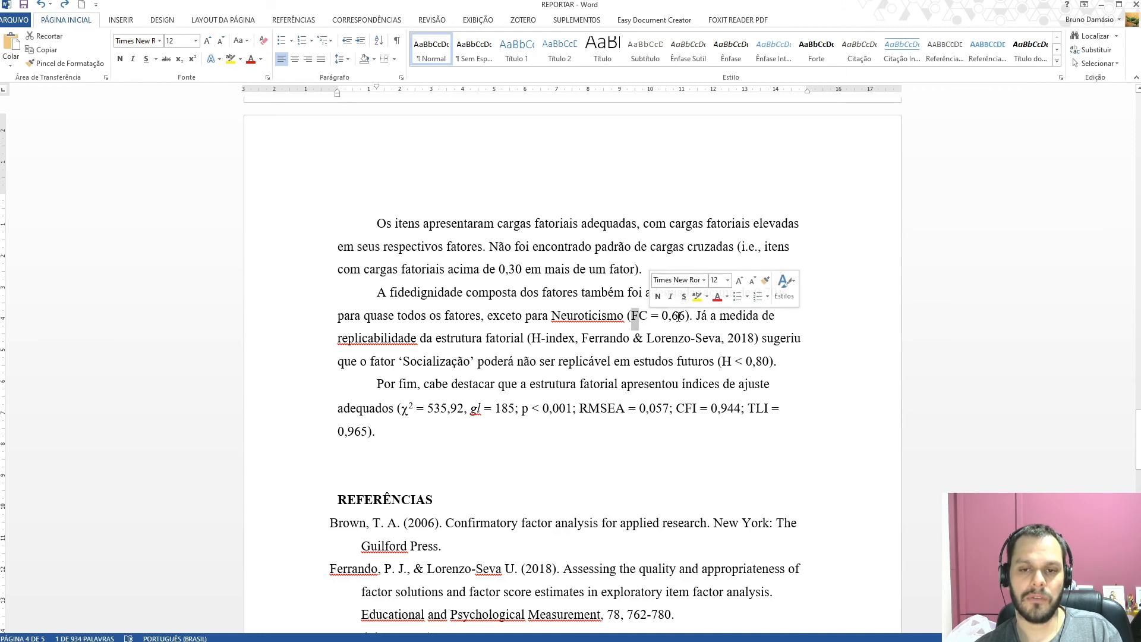
pyautogui.keyDown('shift'); pyautogui.click(685, 316); pyautogui.keyUp('shift')
pyautogui.scroll(1, 726, 375)
pyautogui.scroll(5, 726, 375)
pyautogui.moveTo(751, 295); pyautogui.dragTo(728, 295)
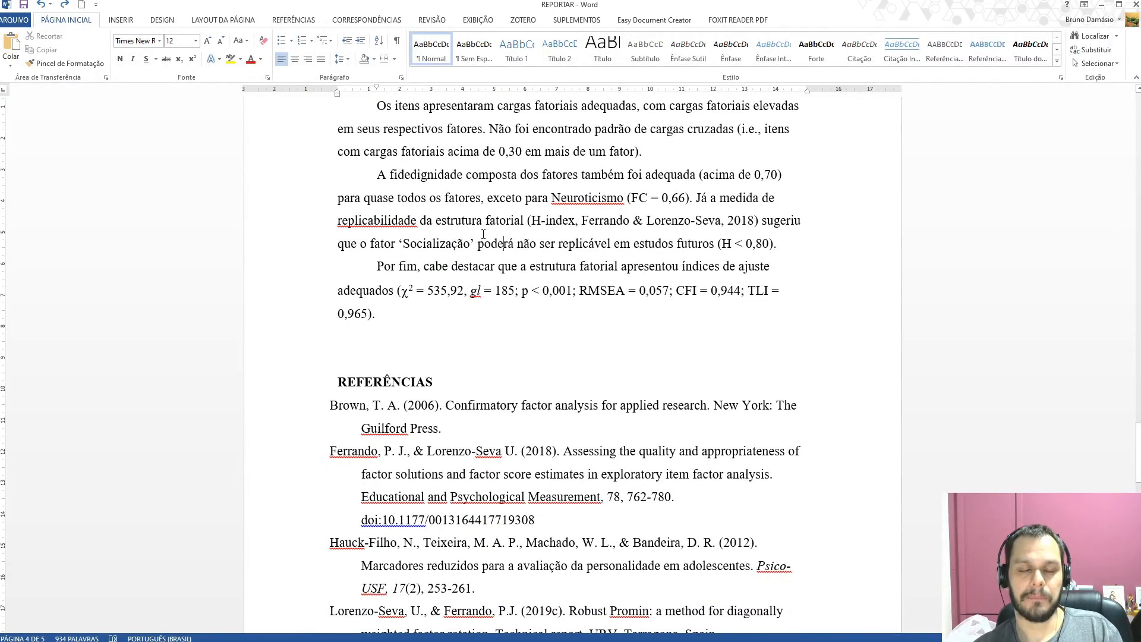
# Step: Examine the H-index replicability sentence, highlighting its cited source and the H cutoff given for Socialização
pyautogui.scroll(3, 483, 234)
pyautogui.moveTo(697, 275); pyautogui.dragTo(762, 276)
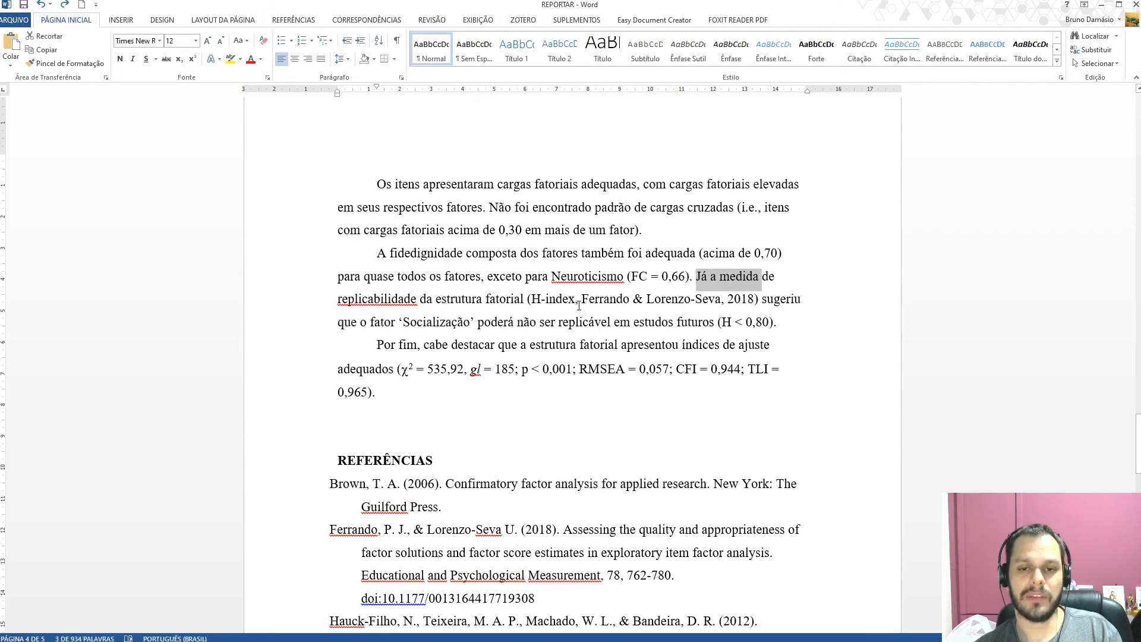
pyautogui.moveTo(585, 300); pyautogui.dragTo(755, 301)
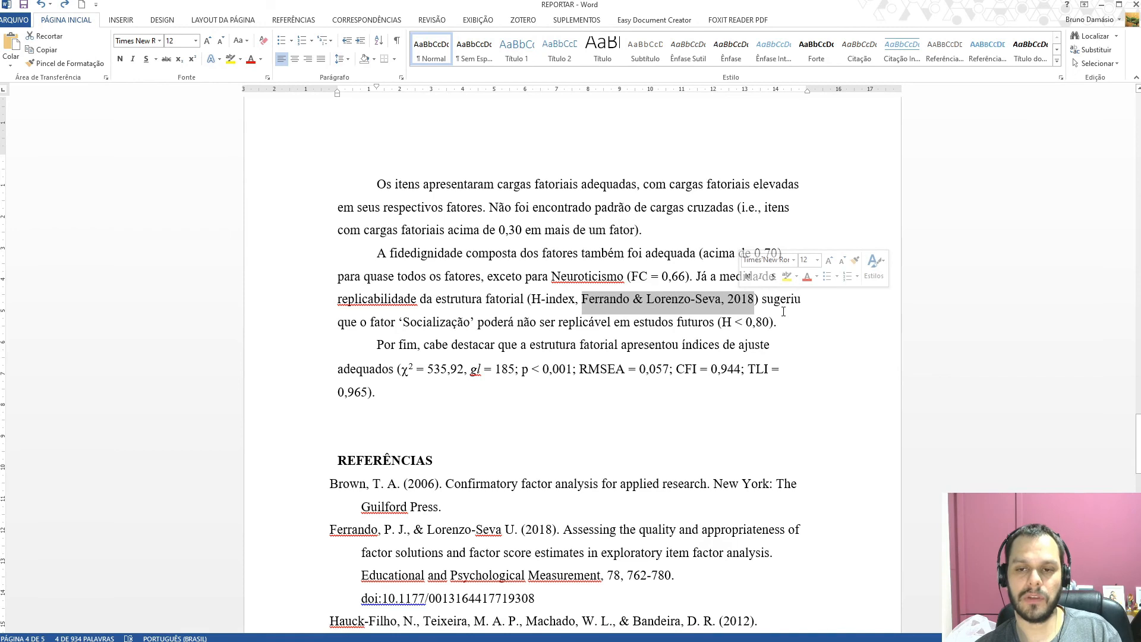
pyautogui.click(782, 311)
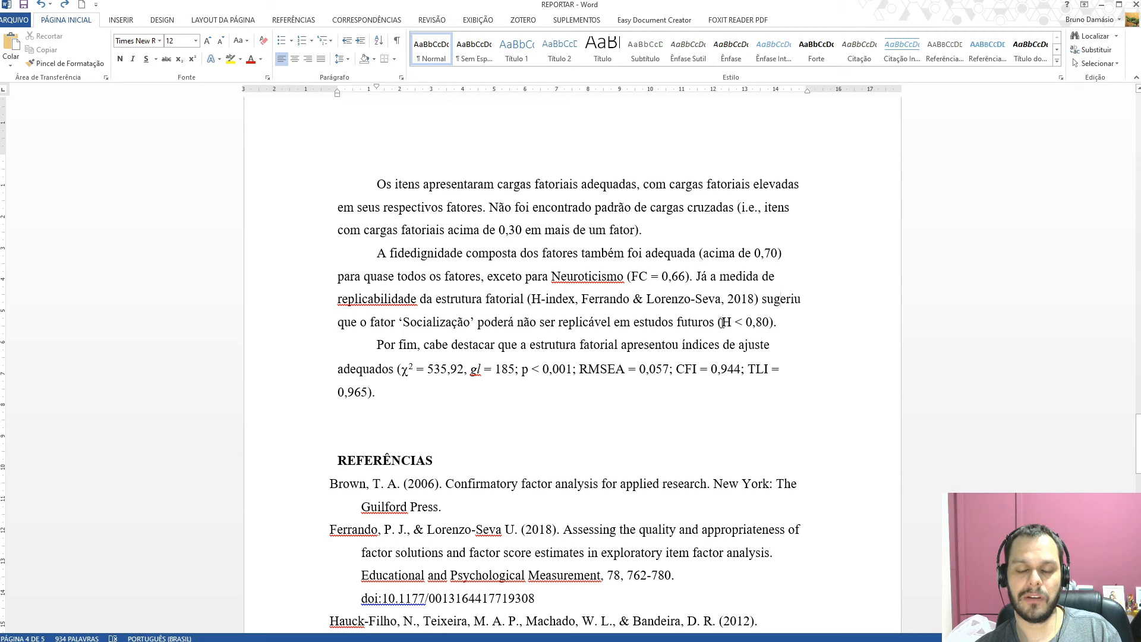
pyautogui.moveTo(736, 322)
pyautogui.mouseDown()
pyautogui.moveTo(766, 322)
pyautogui.moveTo(755, 320)
pyautogui.mouseUp()
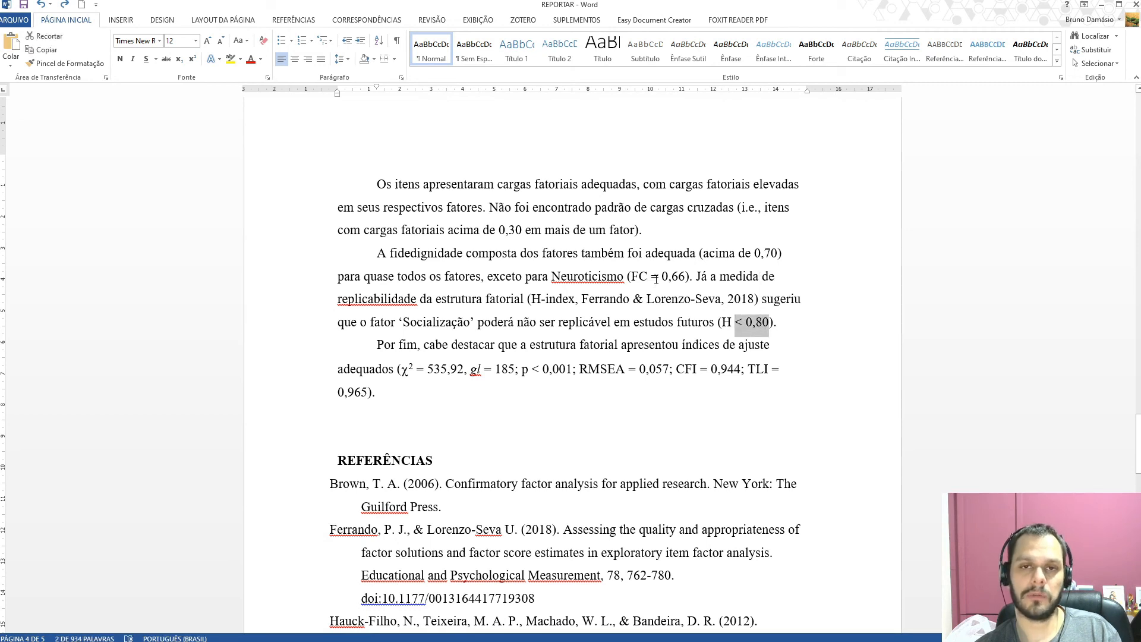
# Step: Check Socialização's H-latent and H-observed values in Tabela 2 against the replicability statement in the text
pyautogui.scroll(12, 671, 351)
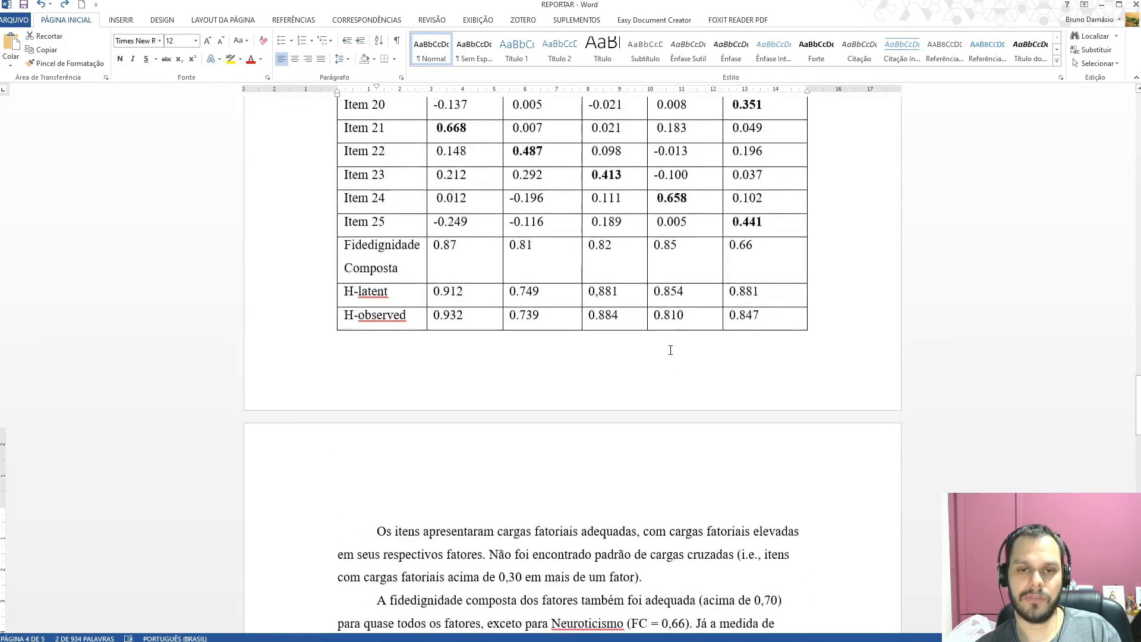
pyautogui.scroll(4, 668, 350)
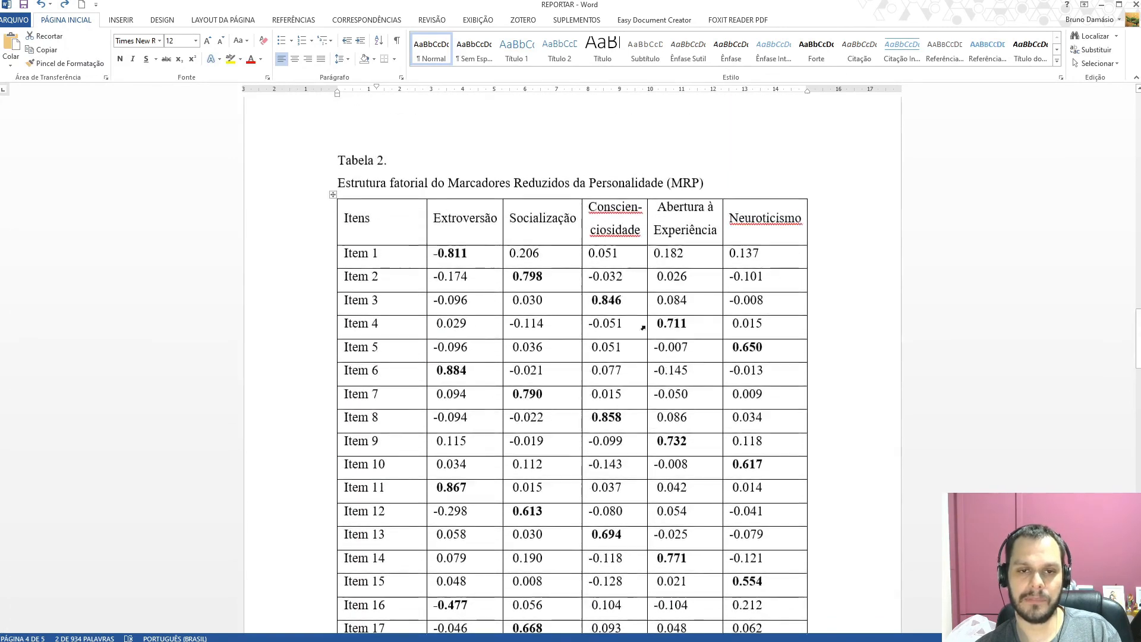
pyautogui.moveTo(509, 222); pyautogui.dragTo(575, 223)
pyautogui.scroll(-9, 553, 334)
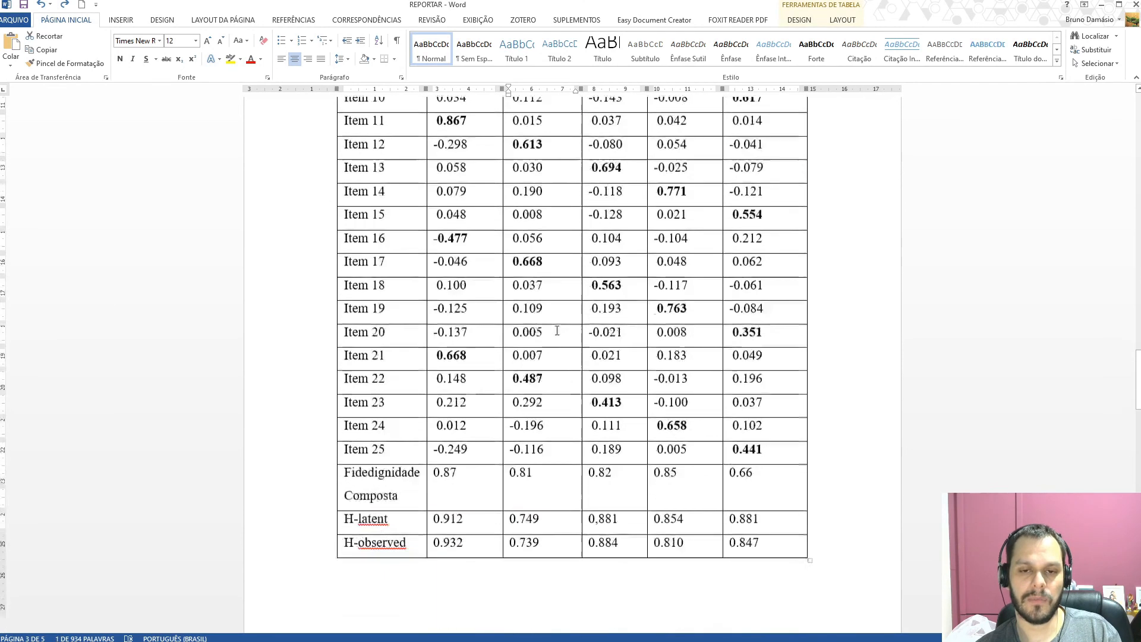
pyautogui.moveTo(510, 336); pyautogui.dragTo(545, 355)
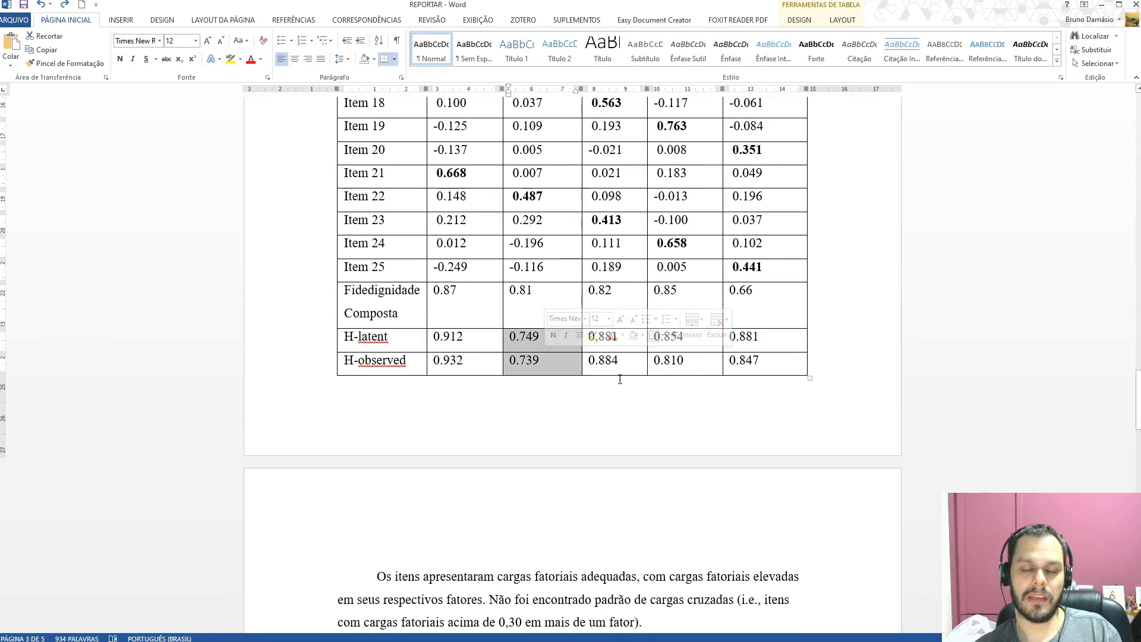
pyautogui.scroll(-6, 710, 322)
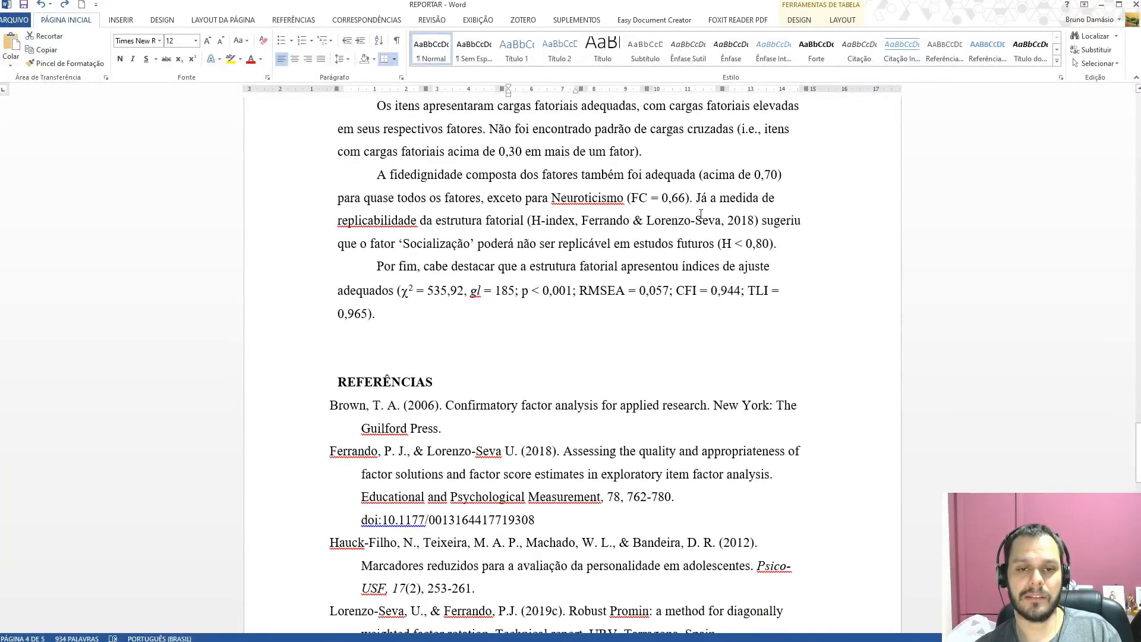
# Step: Compare the Socialização and Extroversão columns of Tabela 2, highlighting their headings and examining their item loadings
pyautogui.scroll(9, 697, 256)
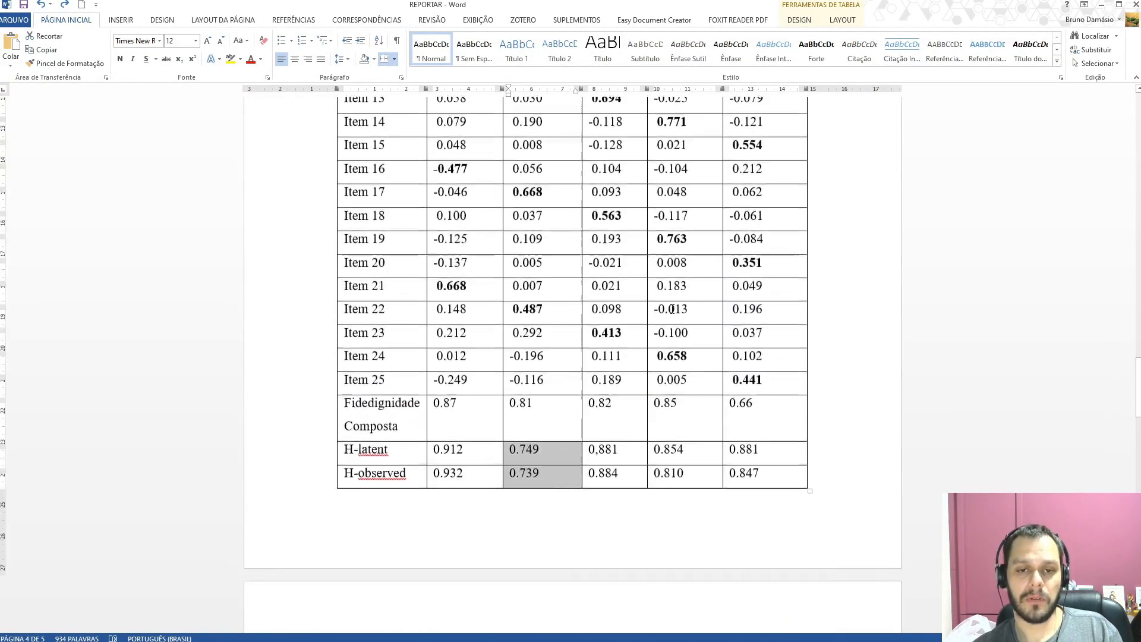
pyautogui.scroll(3, 671, 310)
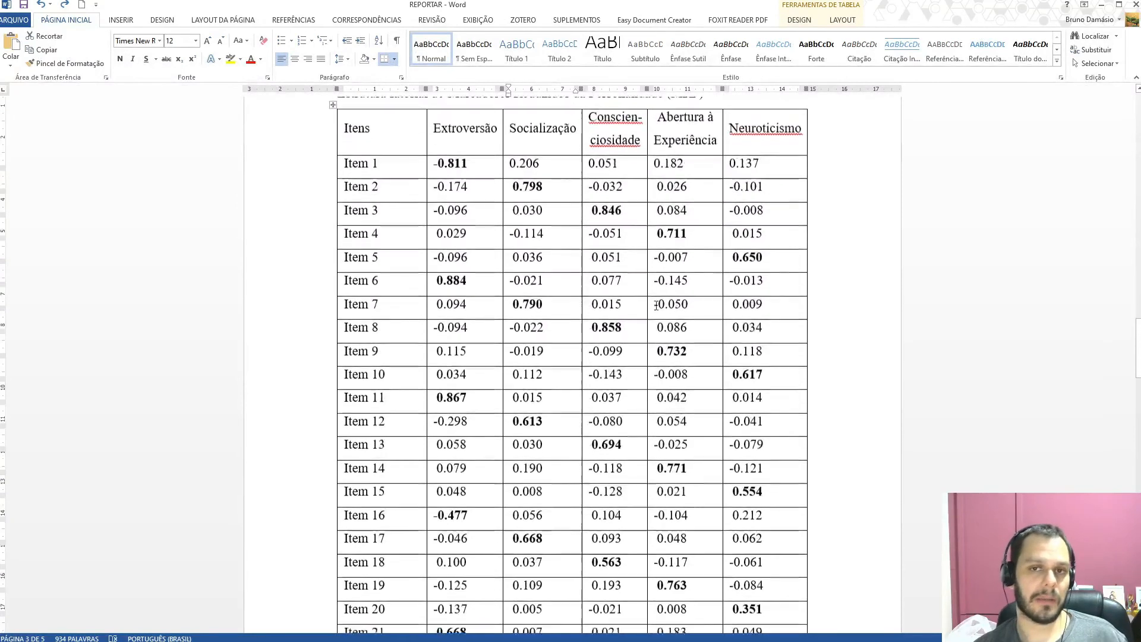
pyautogui.scroll(1, 656, 305)
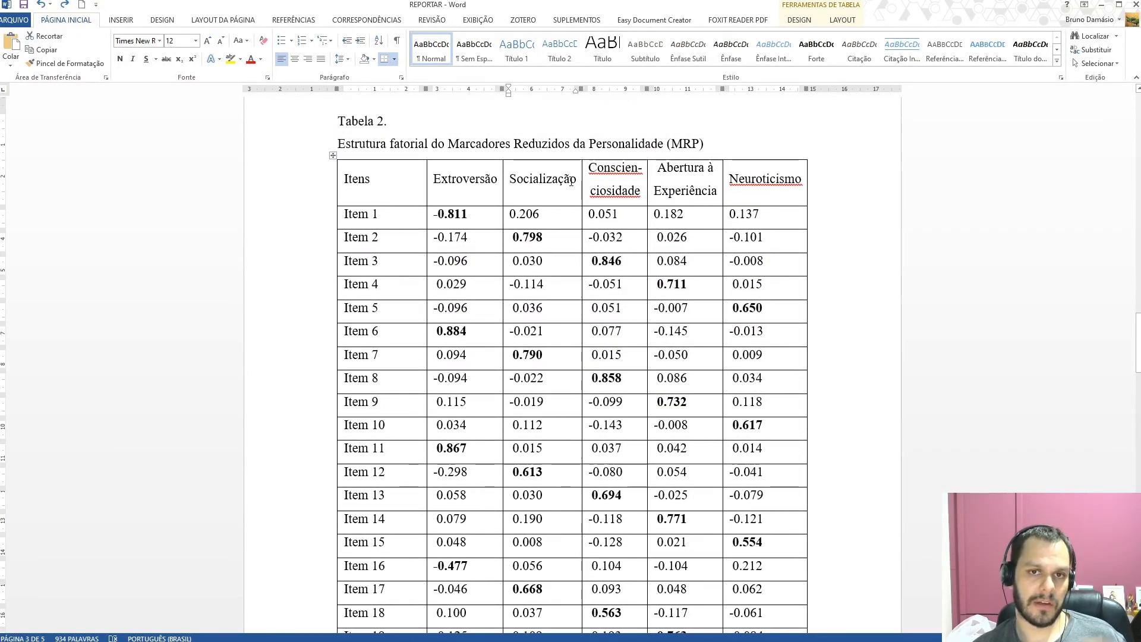
pyautogui.moveTo(576, 182); pyautogui.dragTo(513, 176)
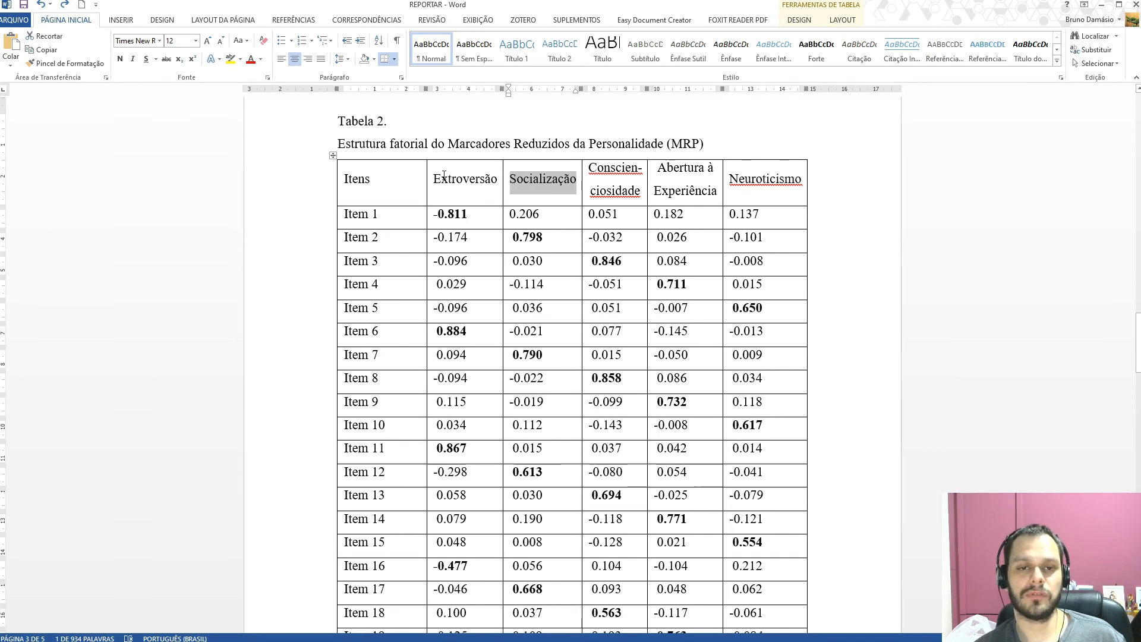
pyautogui.click(535, 181)
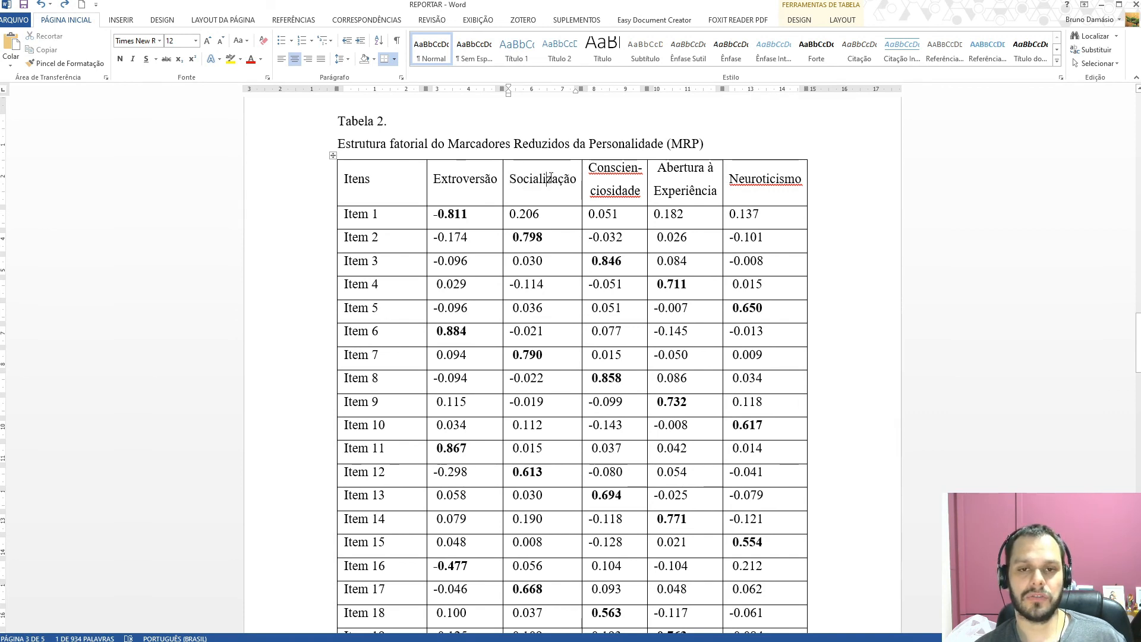
pyautogui.moveTo(564, 180); pyautogui.dragTo(487, 175)
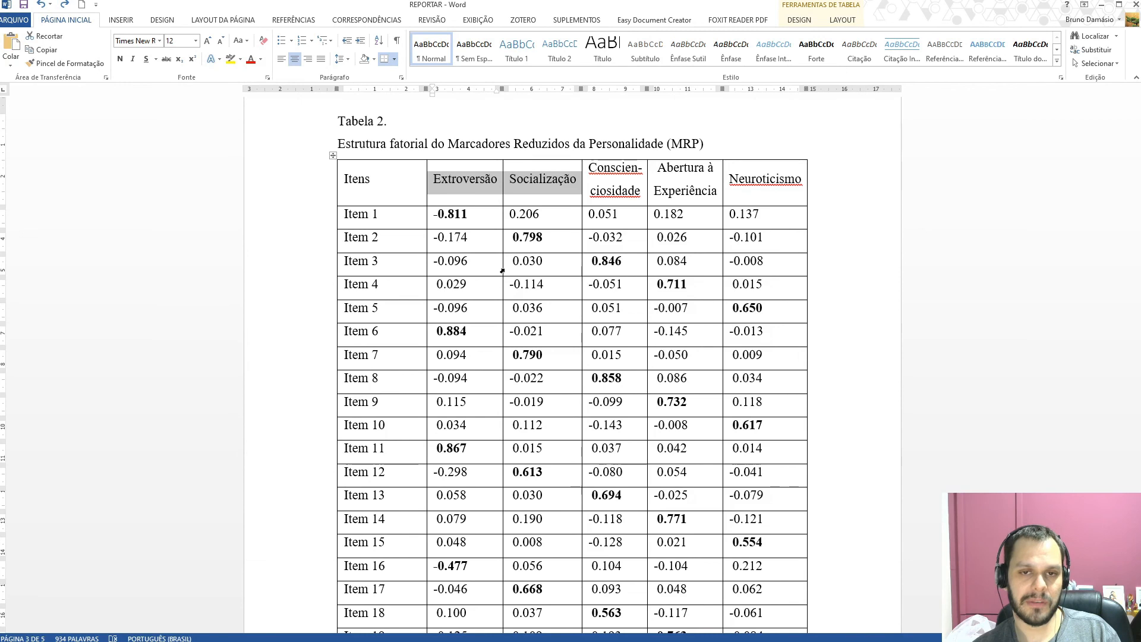
pyautogui.moveTo(534, 180); pyautogui.dragTo(505, 193)
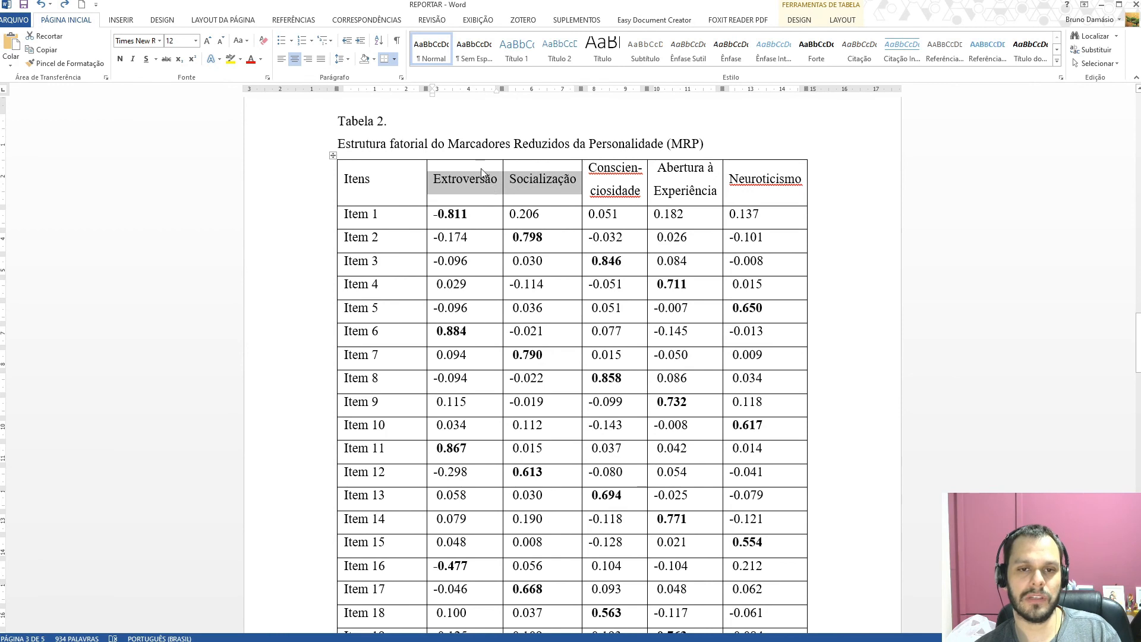
pyautogui.scroll(-10, 529, 336)
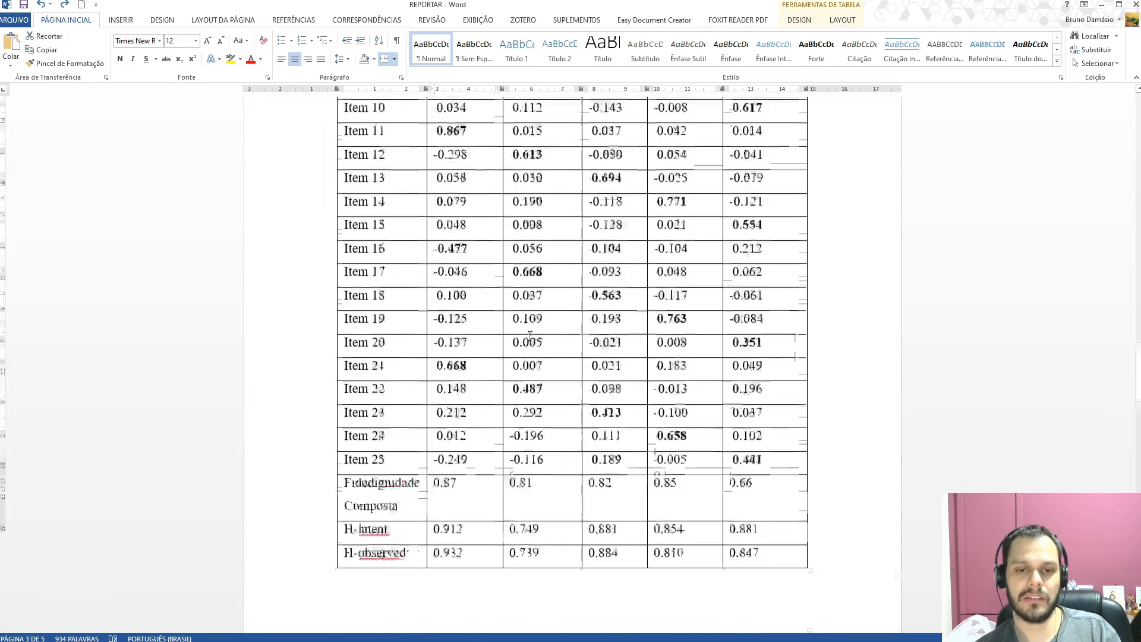
# Step: Examine the final fit-index sentence below Tabela 2, highlighting its chi-square value and degrees-of-freedom (gl) entry
pyautogui.scroll(-5, 530, 335)
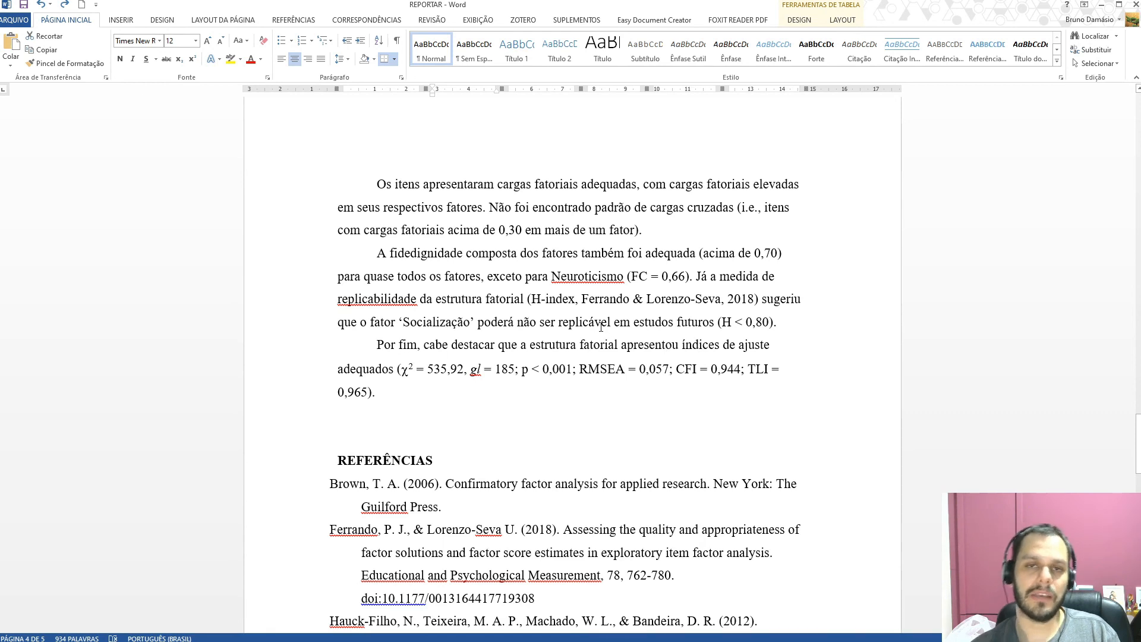
pyautogui.moveTo(404, 371); pyautogui.dragTo(447, 369)
pyautogui.click(412, 368)
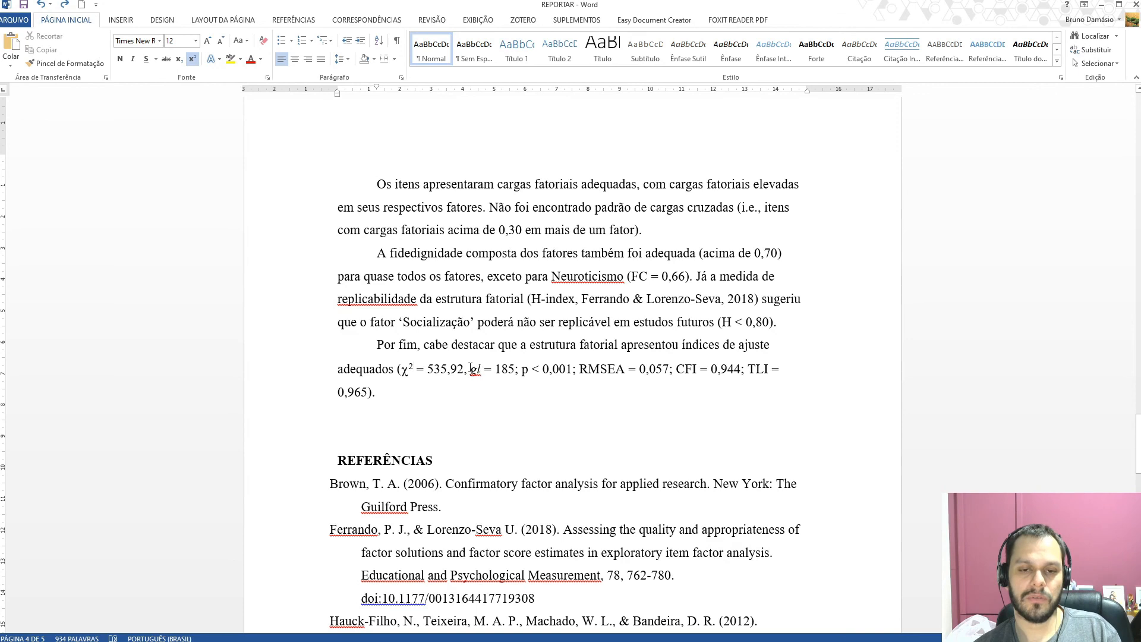
pyautogui.moveTo(474, 369); pyautogui.dragTo(519, 369)
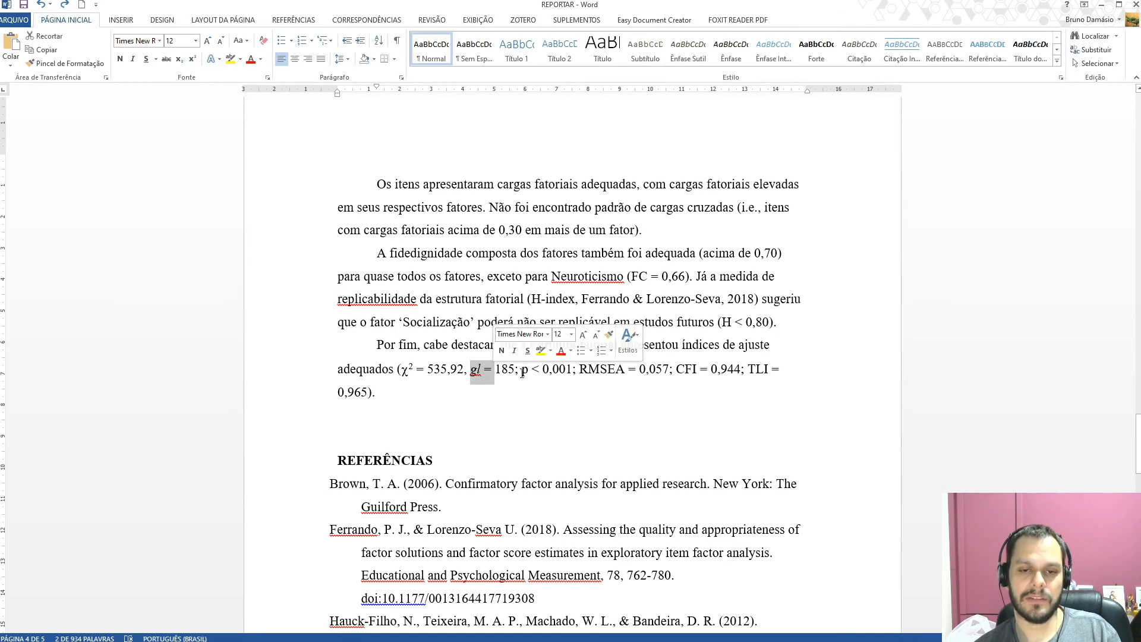
pyautogui.click(518, 369)
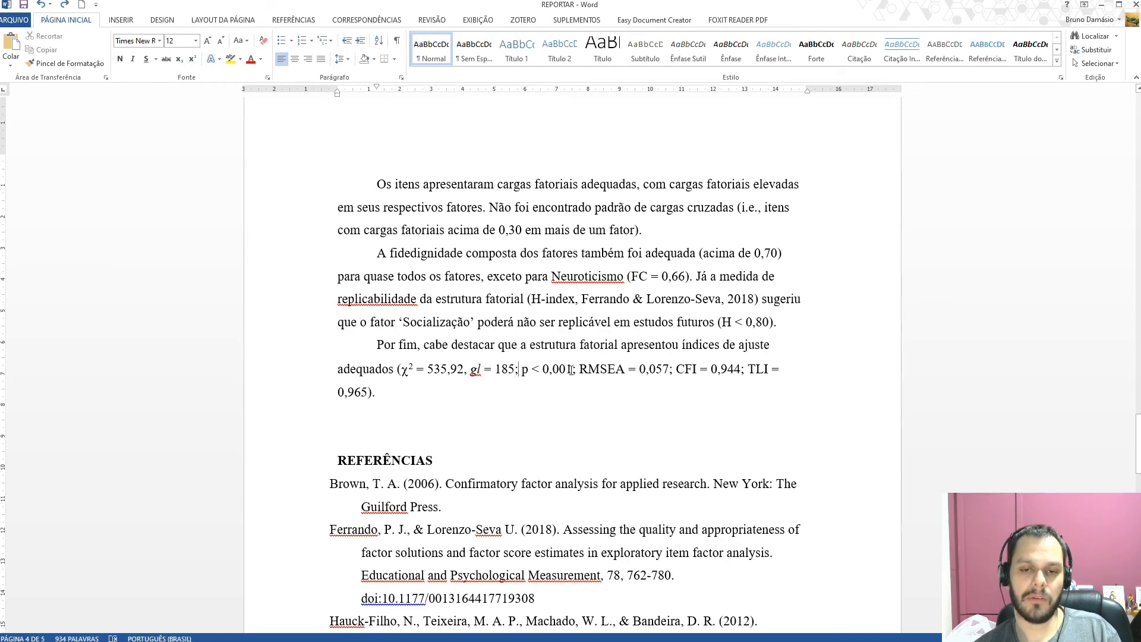
# Step: Review the complete chi-square result in the fit sentence, highlighting it from the chi-square symbol through the p value
pyautogui.moveTo(572, 369); pyautogui.dragTo(404, 369)
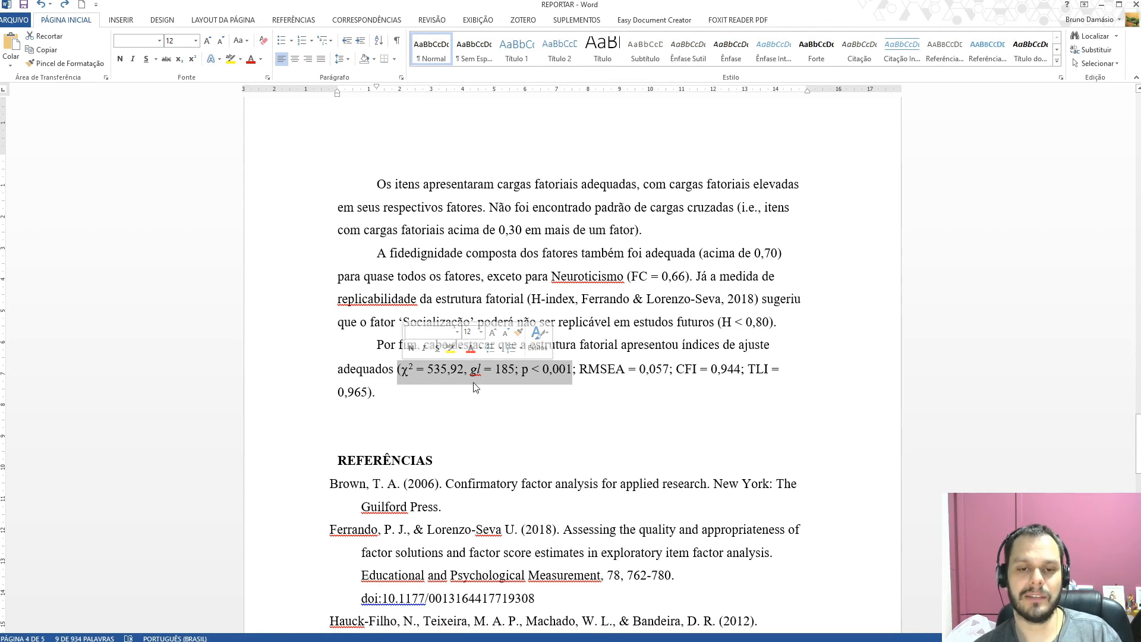
pyautogui.click(540, 372)
pyautogui.moveTo(572, 372); pyautogui.dragTo(424, 372)
pyautogui.click(541, 374)
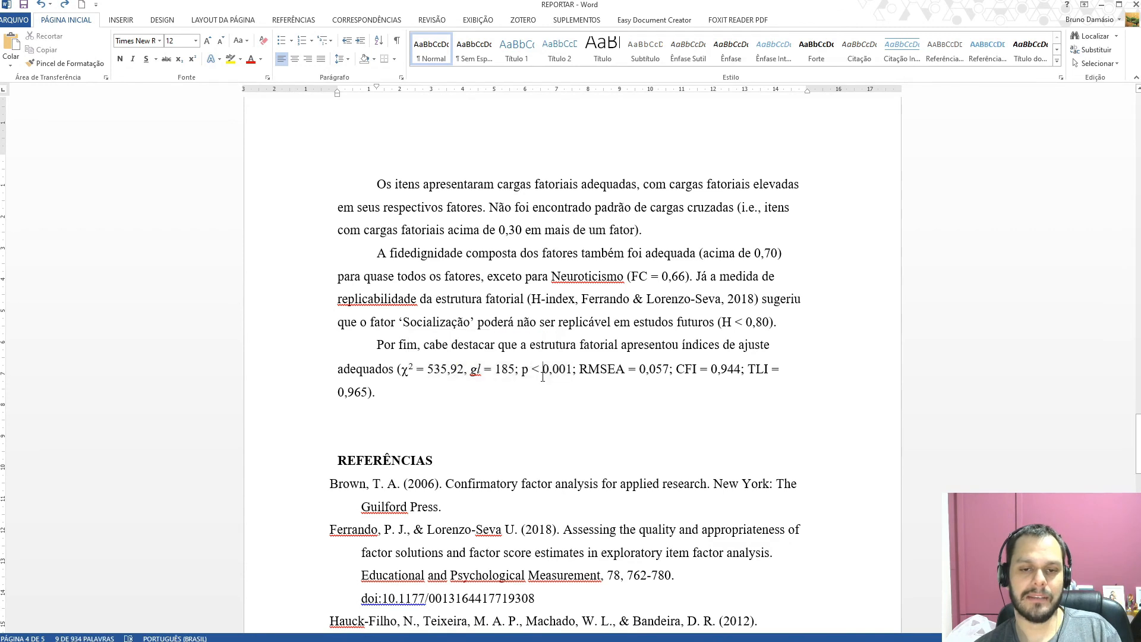
pyautogui.click(523, 369)
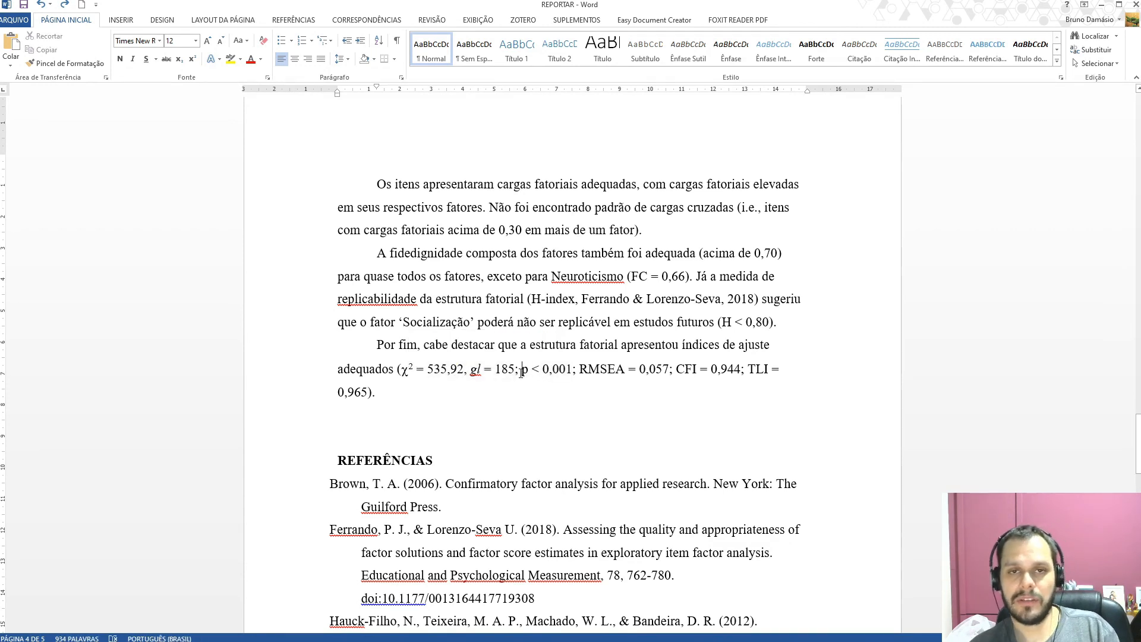
pyautogui.moveTo(577, 370); pyautogui.dragTo(404, 375)
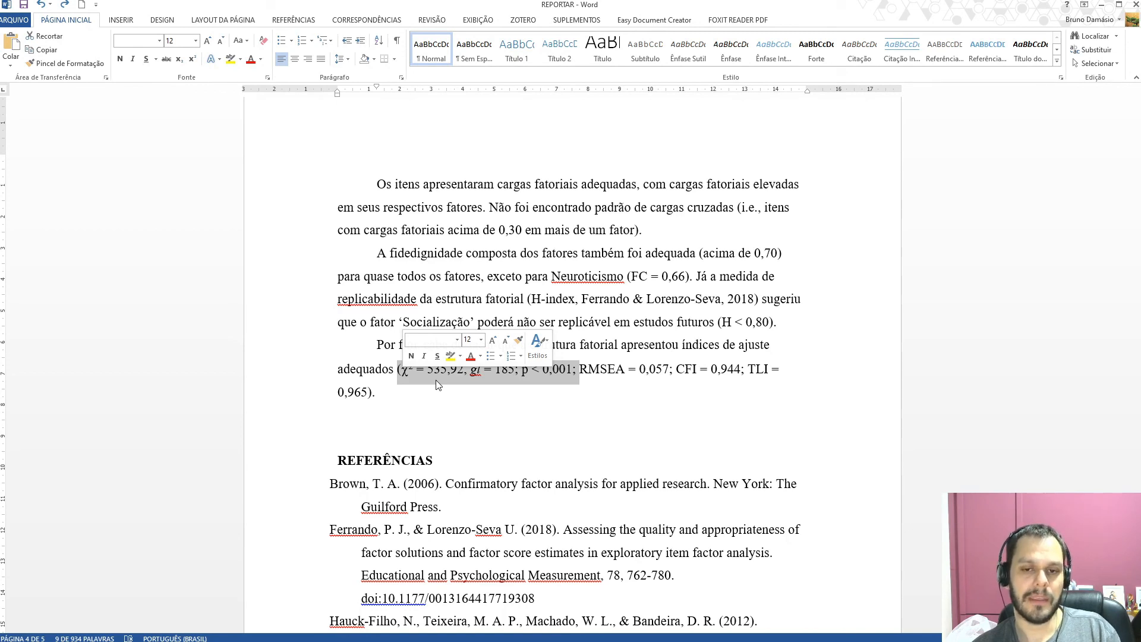
# Step: Examine the RMSEA, CFI and TLI values in the fit sentence, highlighting these indices and the full parenthetical
pyautogui.click(580, 369)
pyautogui.moveTo(582, 369); pyautogui.dragTo(764, 369)
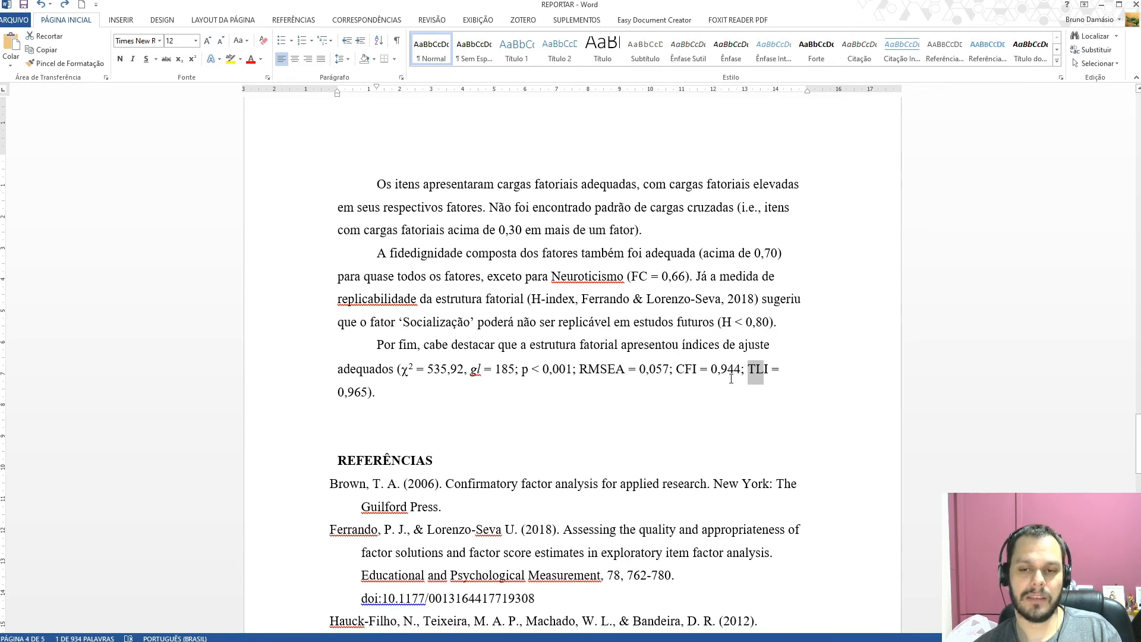
pyautogui.moveTo(594, 402); pyautogui.dragTo(399, 369)
pyautogui.click(481, 395)
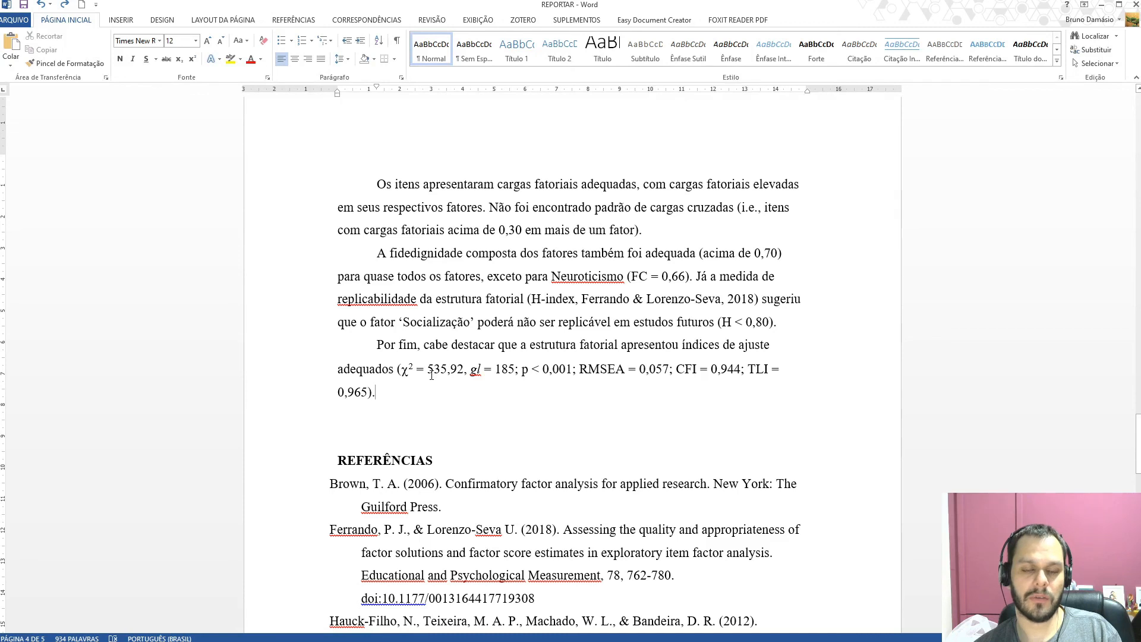
# Step: Review the REFERÊNCIAS list and skim the report's method, results and interpretation sections
pyautogui.scroll(-1, 432, 374)
pyautogui.scroll(-2, 466, 402)
pyautogui.scroll(-3, 469, 404)
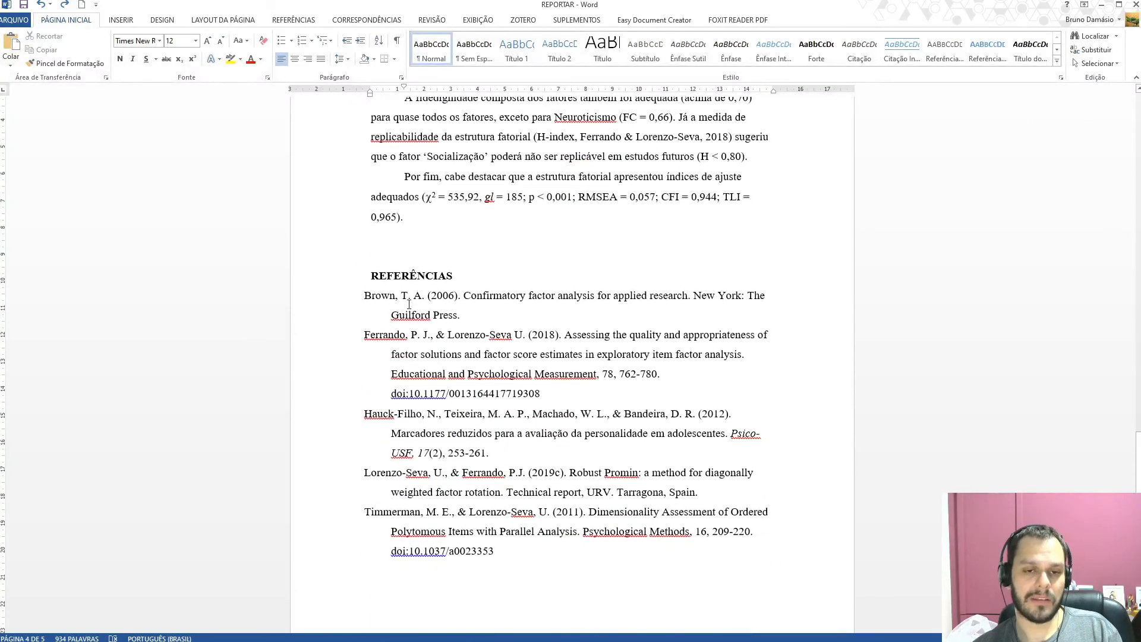
pyautogui.scroll(-4, 515, 395)
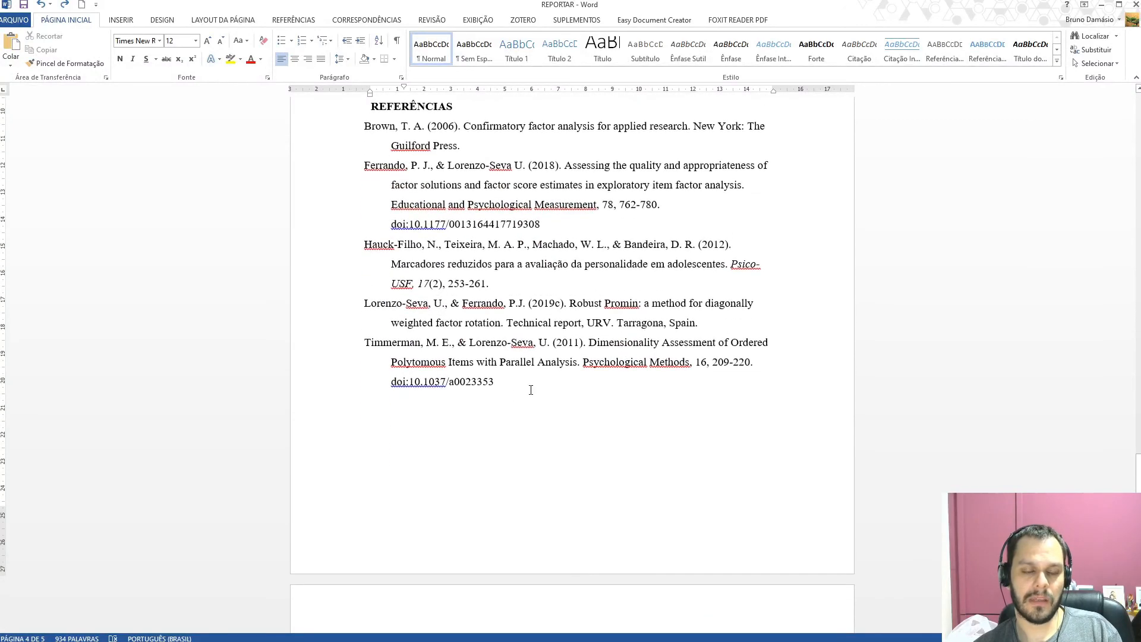
pyautogui.moveTo(1136, 473); pyautogui.dragTo(1104, 170)
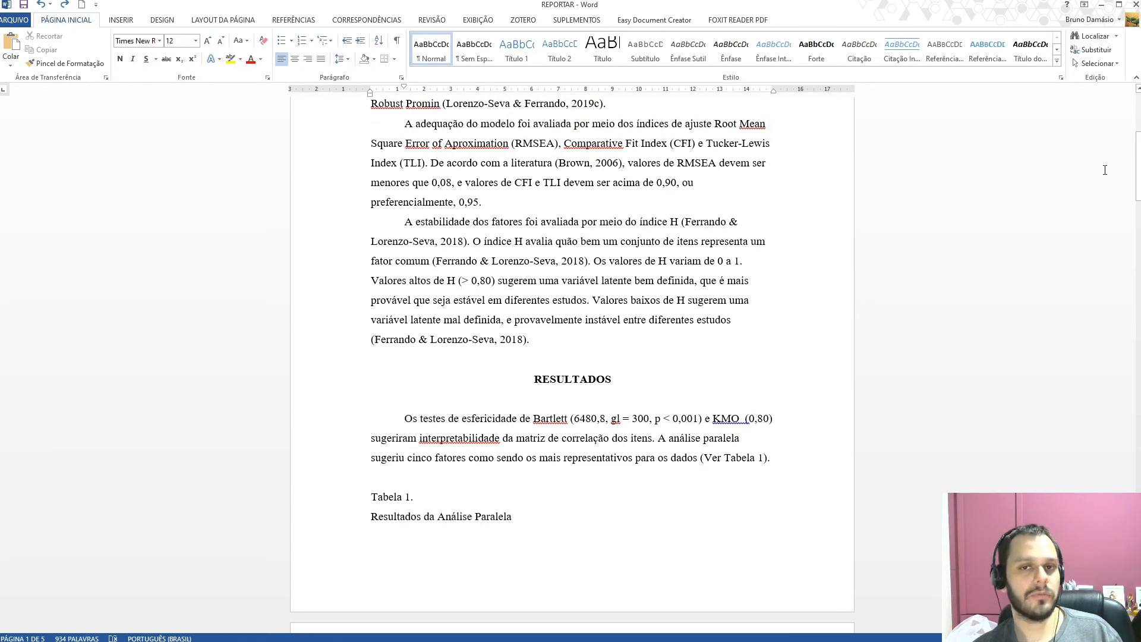
pyautogui.moveTo(1135, 144); pyautogui.dragTo(1105, 397)
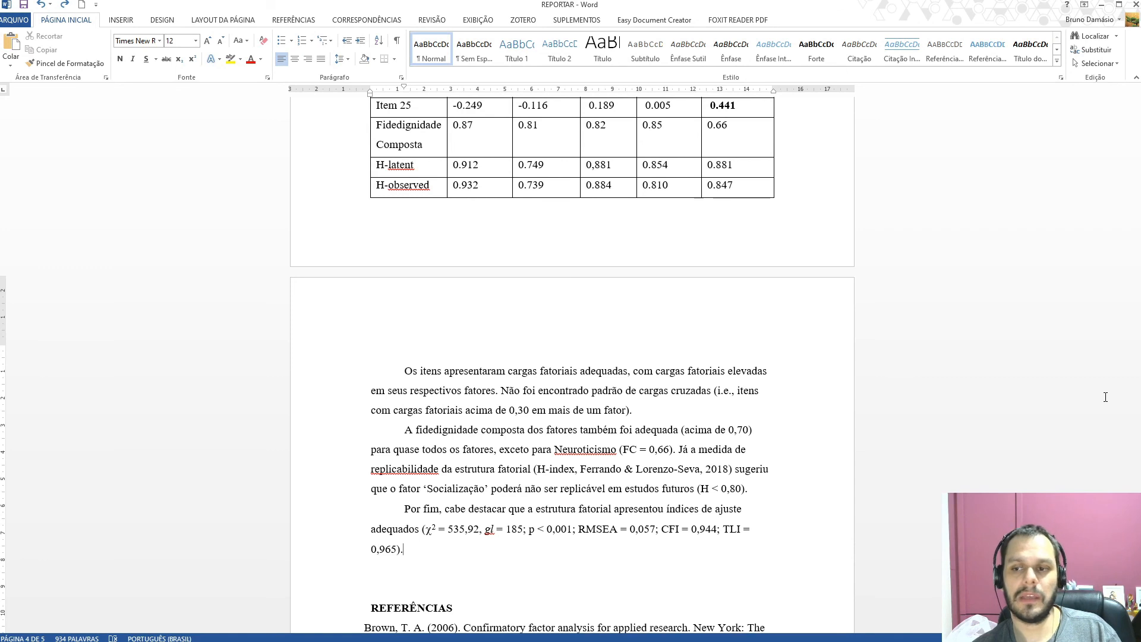
pyautogui.moveTo(1138, 416); pyautogui.dragTo(1139, 454)
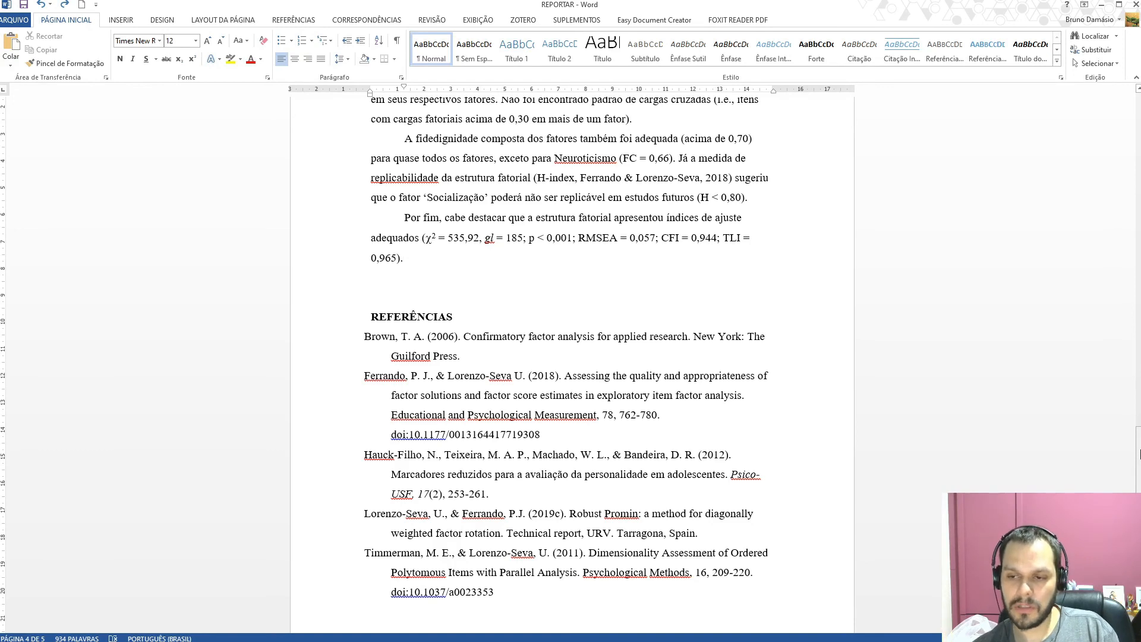
# Step: Examine the unidimensionality paragraph on the last page, highlighting the UniCo, ECV and MIREAL indicators and the whole paragraph
pyautogui.moveTo(1138, 477); pyautogui.dragTo(1139, 551)
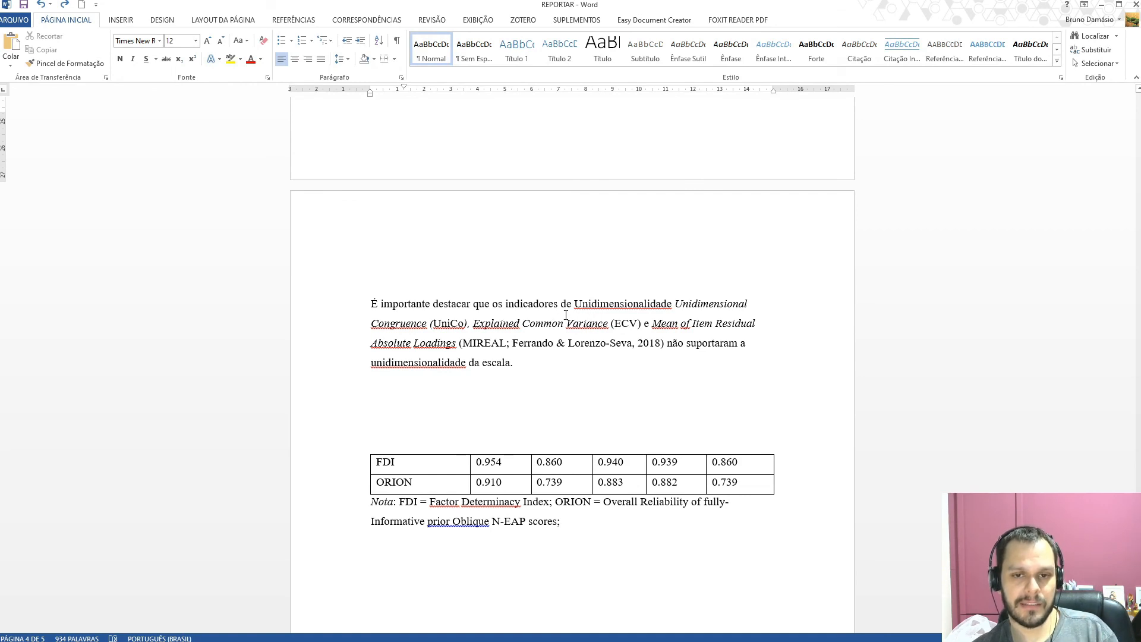
pyautogui.moveTo(442, 324); pyautogui.dragTo(458, 324)
pyautogui.moveTo(614, 324); pyautogui.dragTo(637, 323)
pyautogui.moveTo(464, 342); pyautogui.dragTo(507, 343)
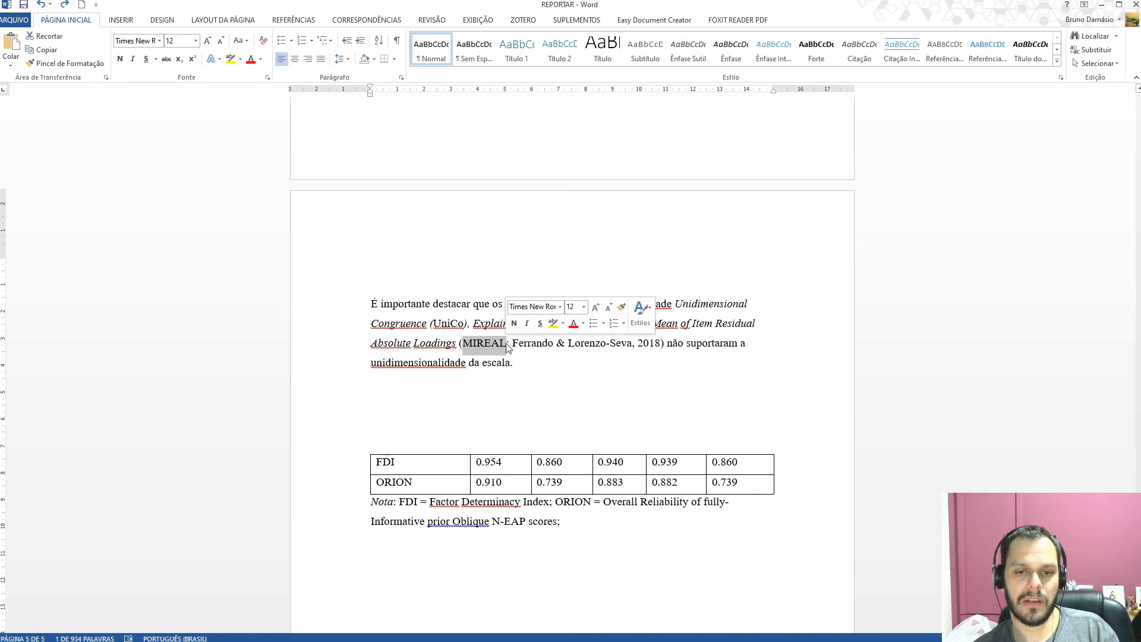
pyautogui.click(526, 363)
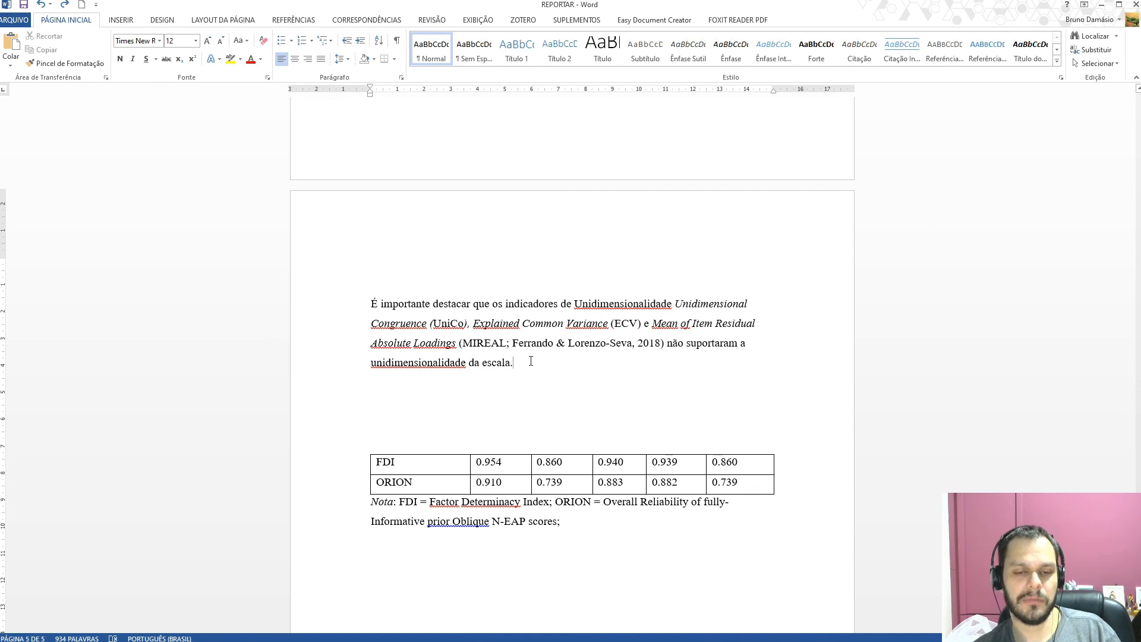
pyautogui.moveTo(522, 365); pyautogui.dragTo(371, 305)
pyautogui.click(453, 340)
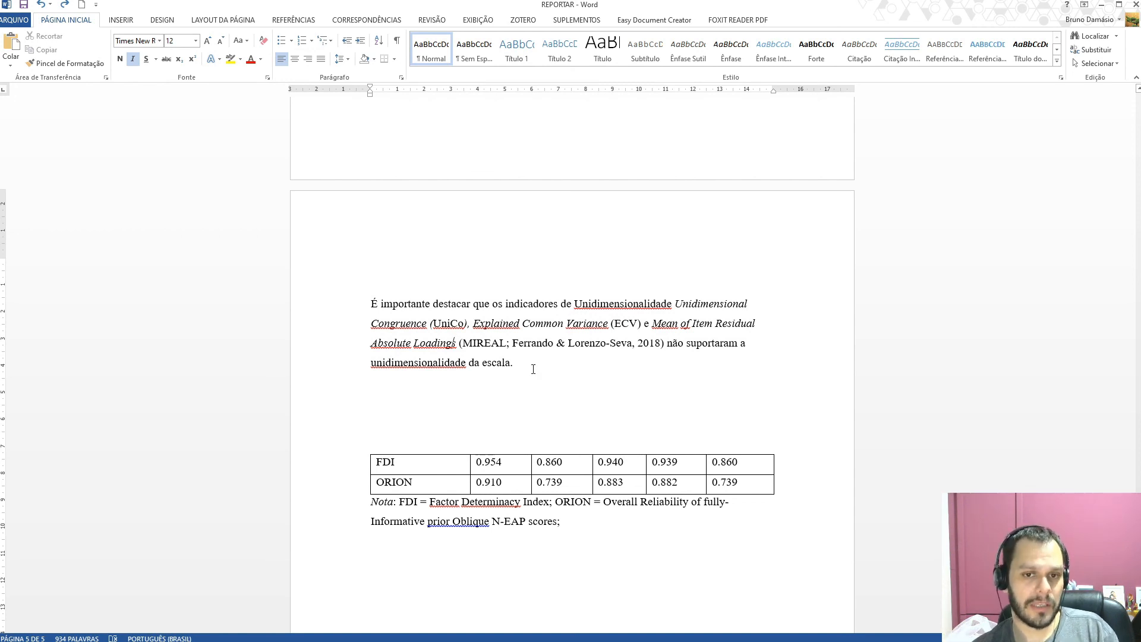
# Step: Delete the FDI and ORION table on the last page together with its explanatory note
pyautogui.moveTo(395, 425); pyautogui.dragTo(612, 547)
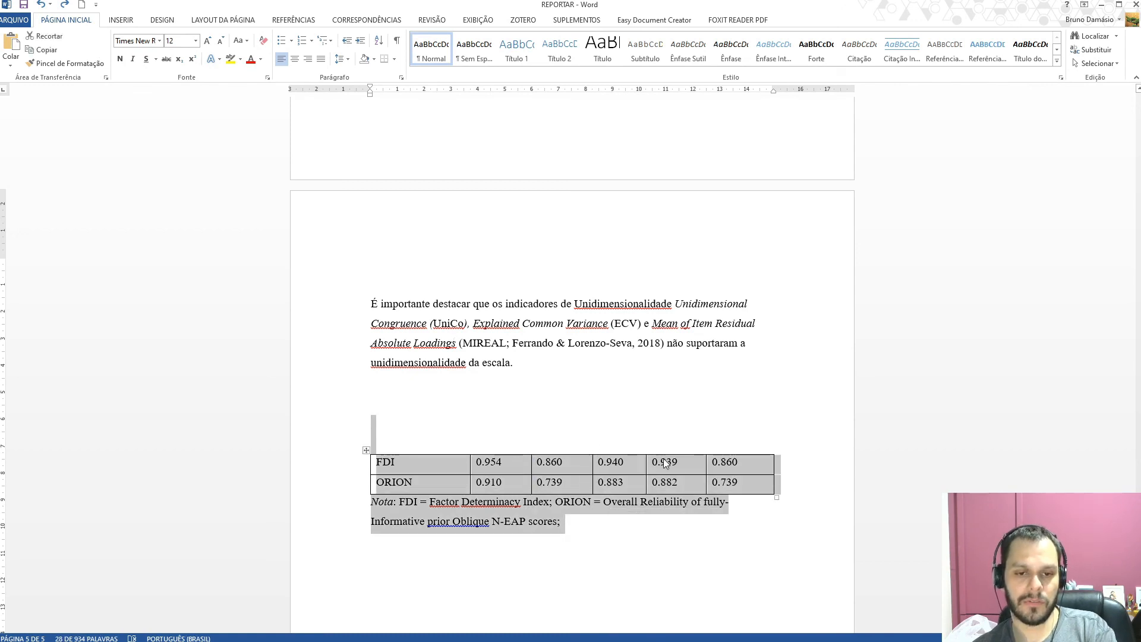
pyautogui.press('Delete')
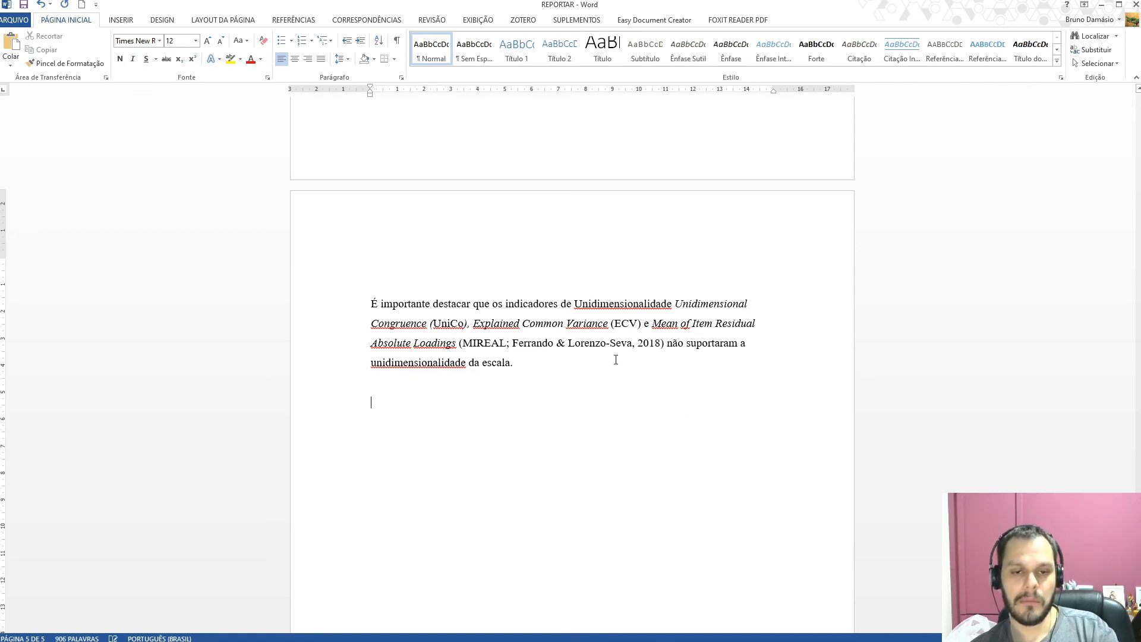
# Step: Reread the remaining unidimensionality paragraph on the last page, highlighting it in full
pyautogui.moveTo(547, 365); pyautogui.dragTo(372, 308)
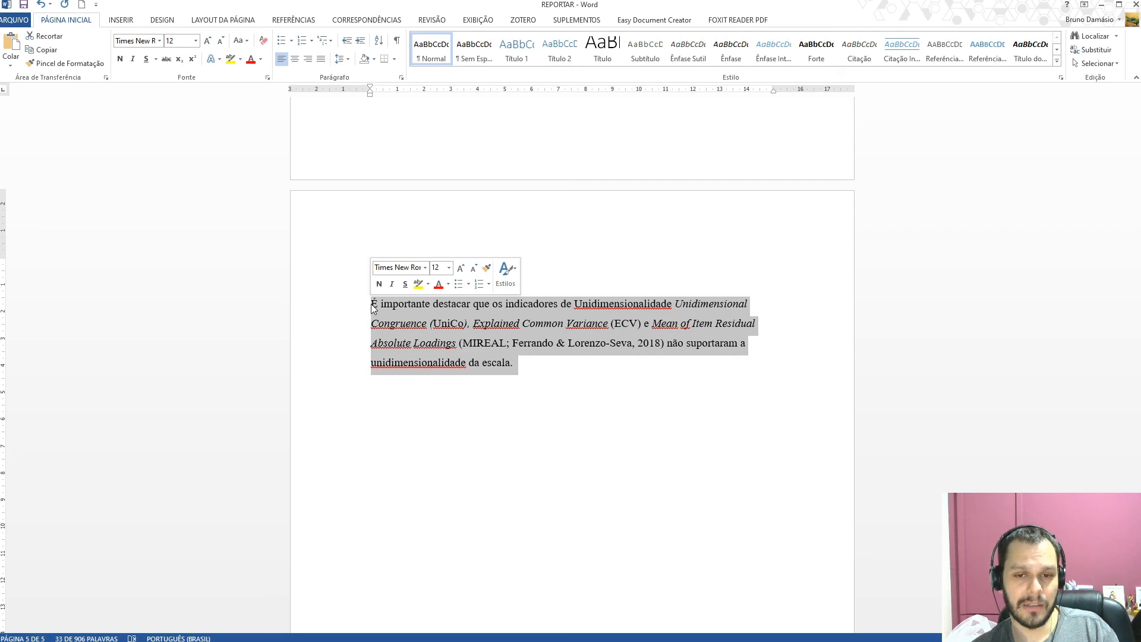
pyautogui.click(750, 361)
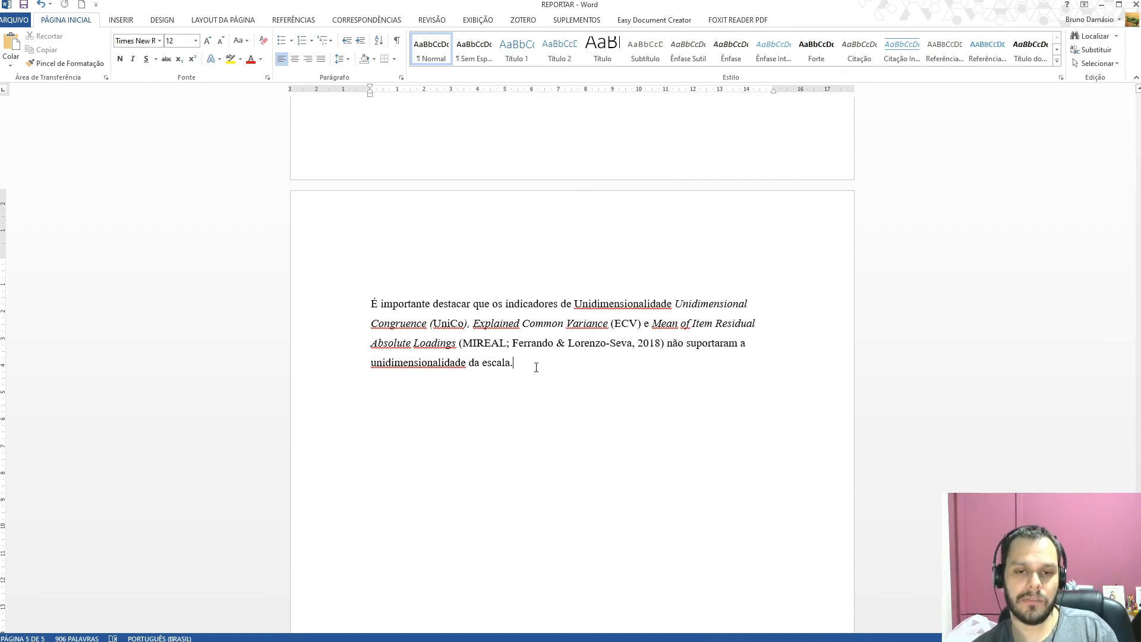
pyautogui.moveTo(522, 364); pyautogui.dragTo(370, 303)
pyautogui.click(517, 395)
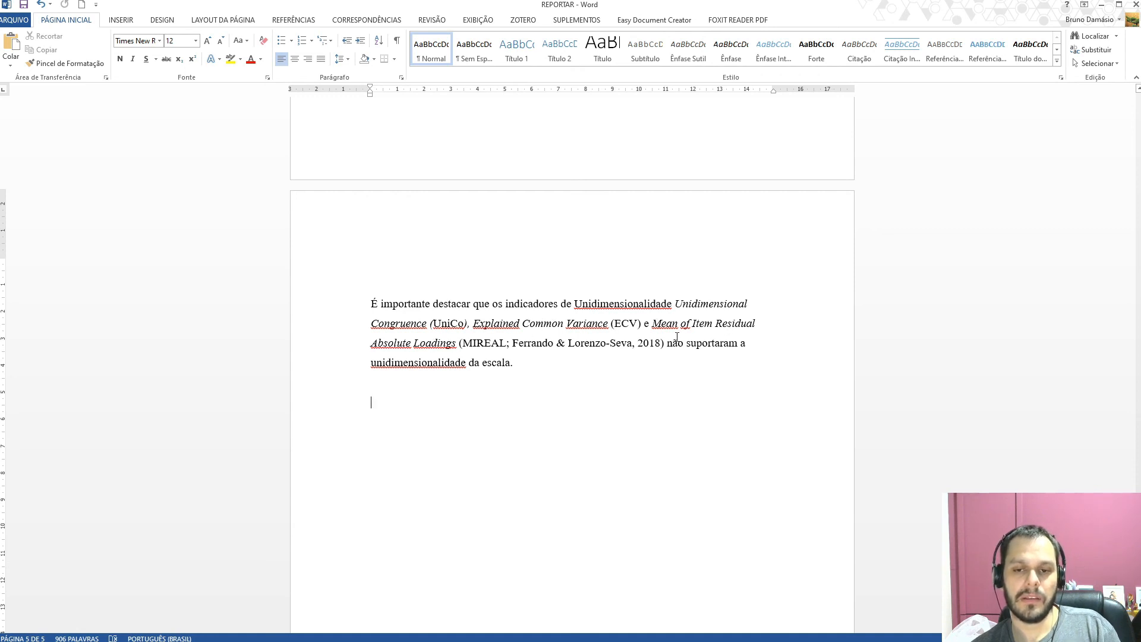
pyautogui.moveTo(535, 364); pyautogui.dragTo(367, 307)
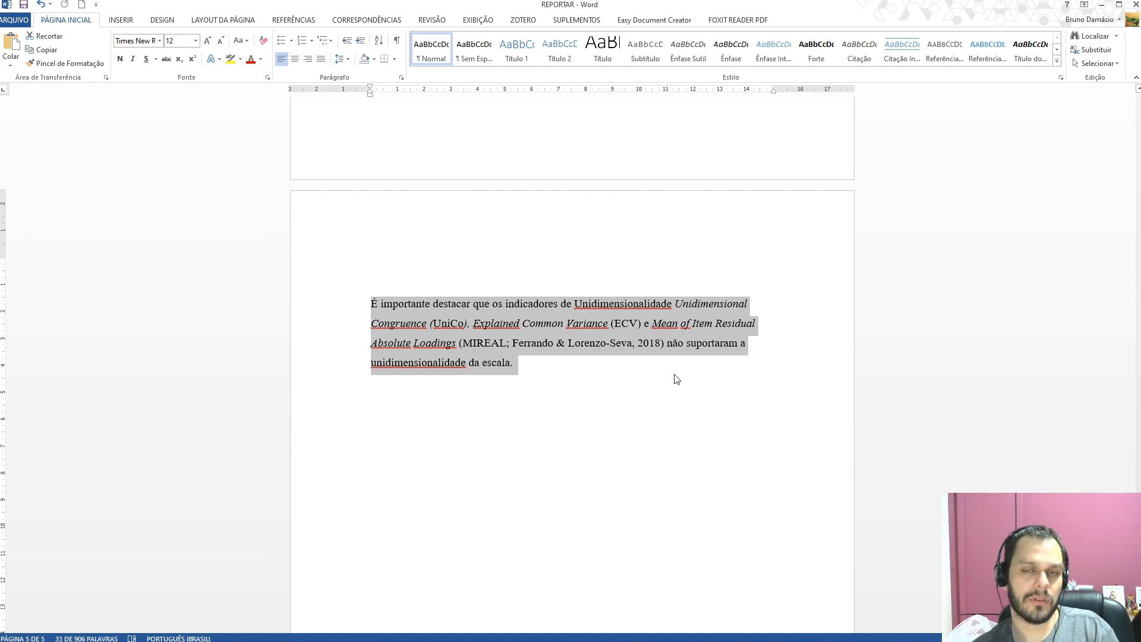
pyautogui.click(558, 369)
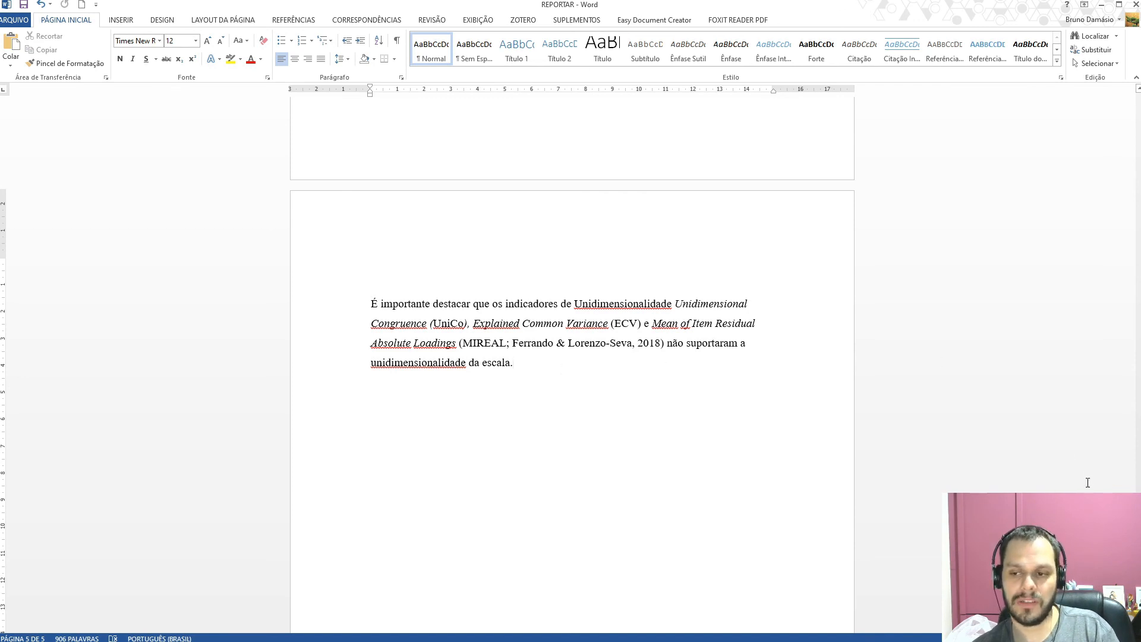
# Step: Delete the unidimensionality paragraph and remove the leftover page after the reference list
pyautogui.scroll(4, 538, 418)
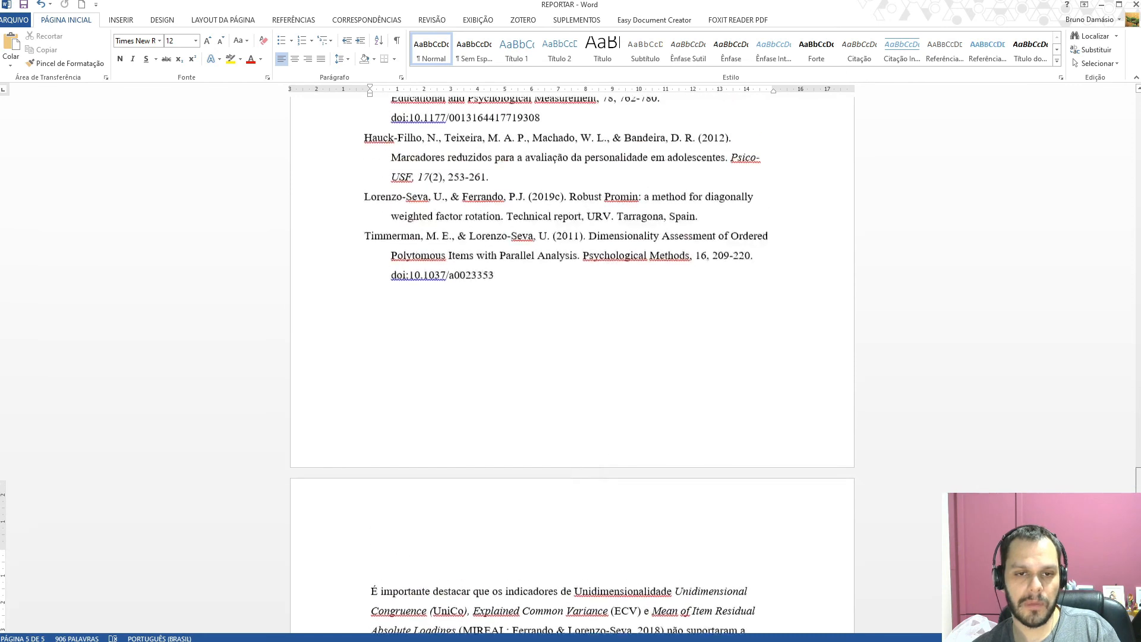
pyautogui.scroll(-3, 537, 418)
pyautogui.moveTo(552, 427); pyautogui.dragTo(339, 372)
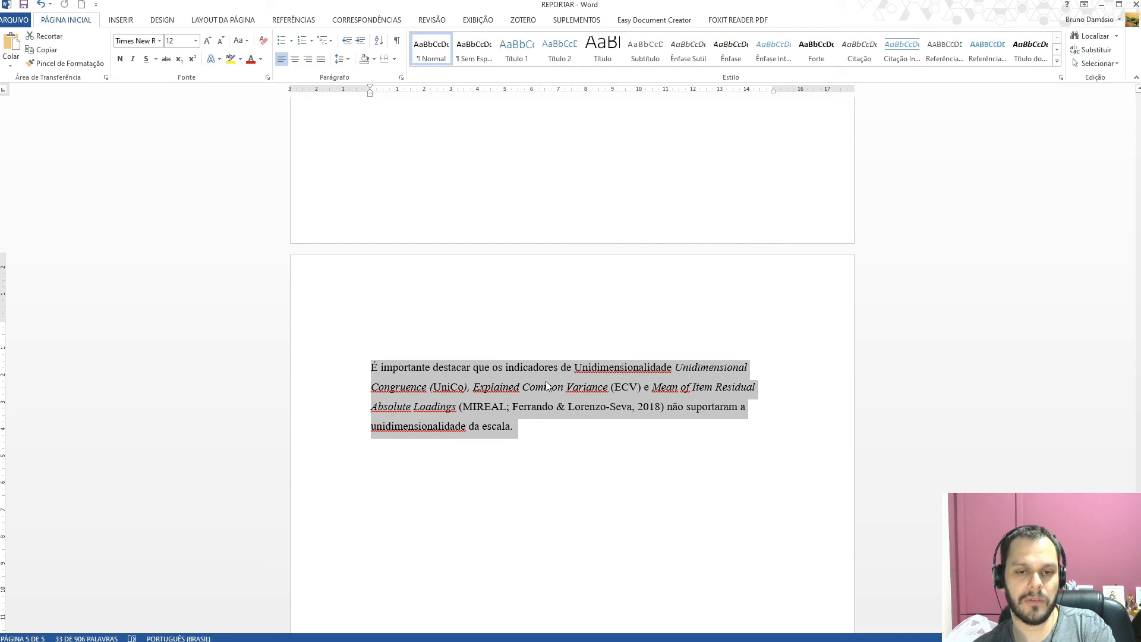
pyautogui.press('Delete')
pyautogui.scroll(4, 559, 345)
pyautogui.press('BackSpace')
pyautogui.scroll(3, 560, 328)
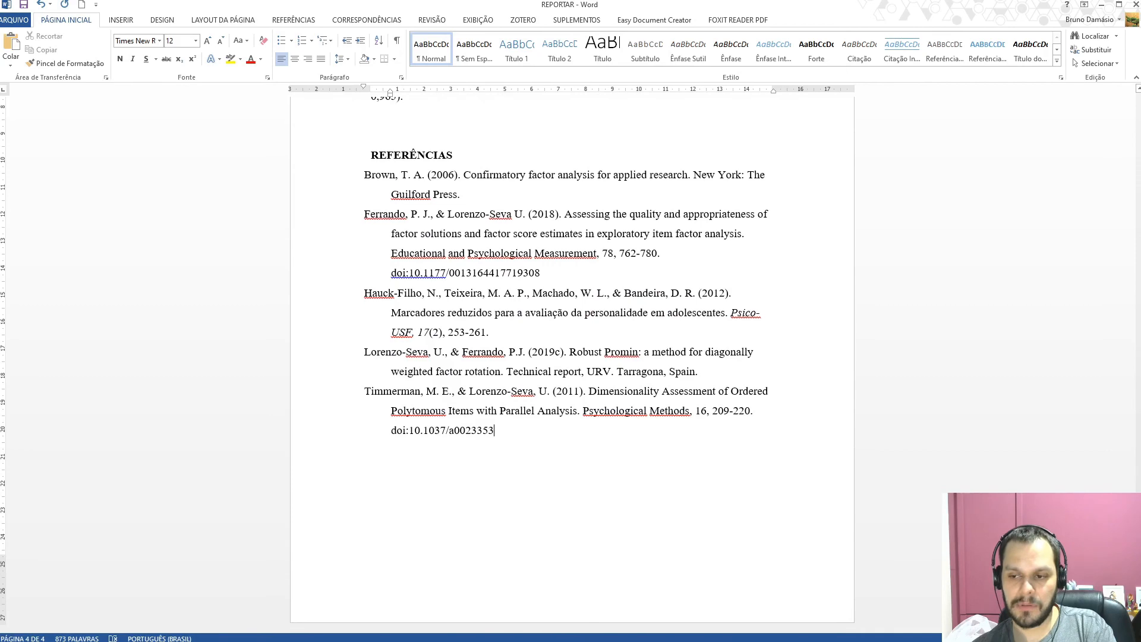
# Step: Review the MÉTODO section's citations, highlighting the source for Robust Promin rotation and the source for the H index
pyautogui.scroll(20, 1117, 317)
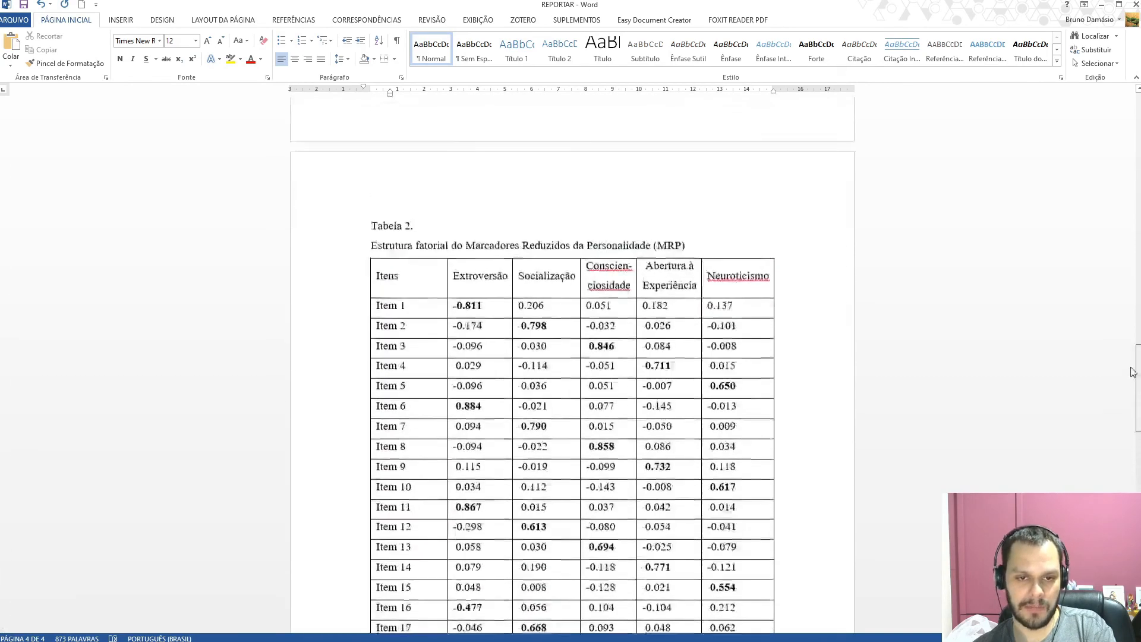
pyautogui.scroll(20, 1117, 317)
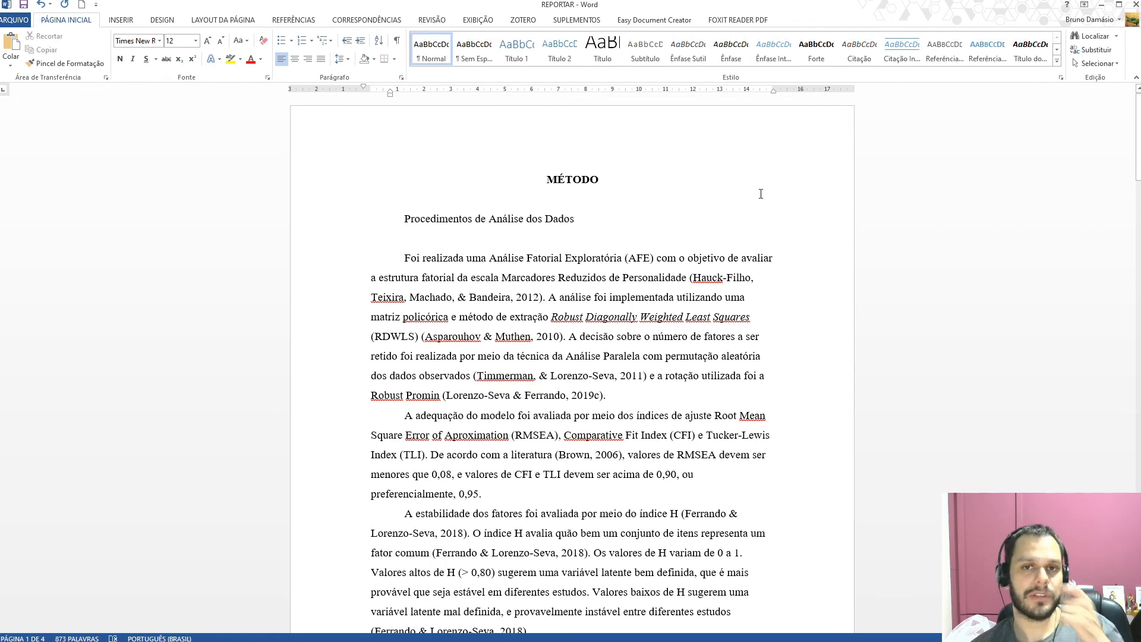
pyautogui.moveTo(1138, 140)
pyautogui.mouseDown()
pyautogui.moveTo(1138, 160)
pyautogui.moveTo(1137, 138)
pyautogui.mouseUp()
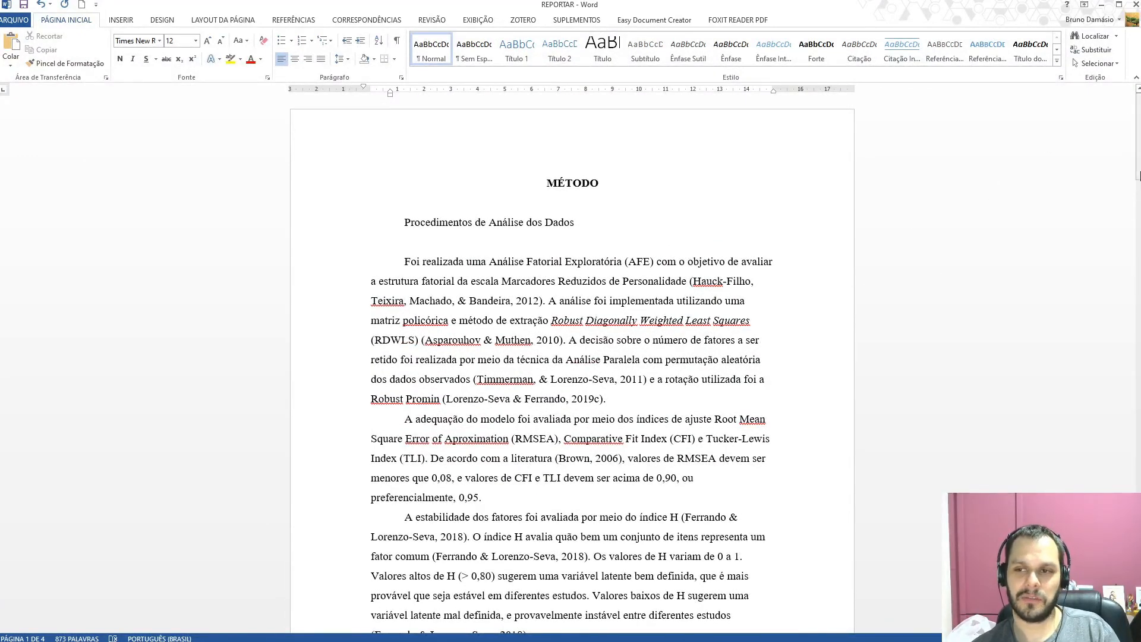
pyautogui.scroll(-3, 416, 333)
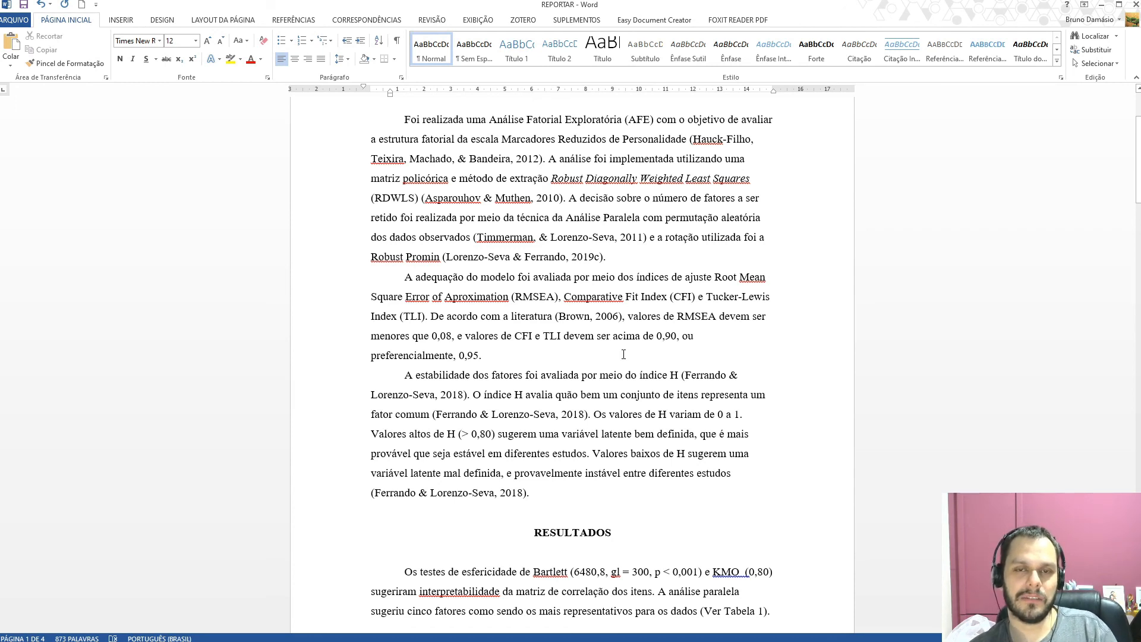
pyautogui.click(598, 256)
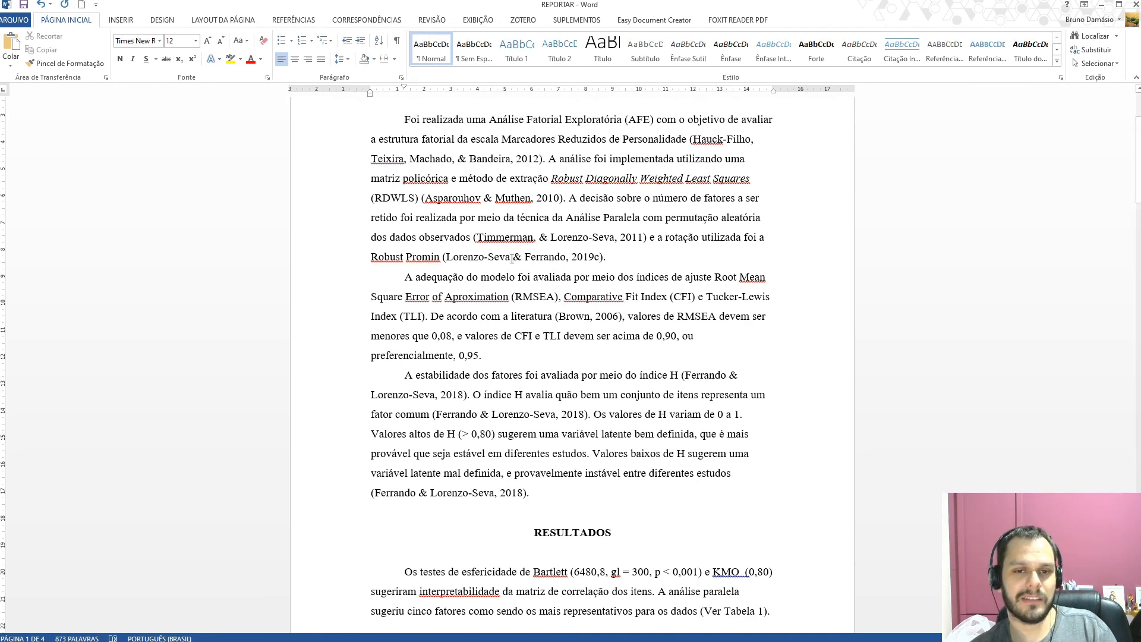
pyautogui.moveTo(442, 257); pyautogui.dragTo(609, 254)
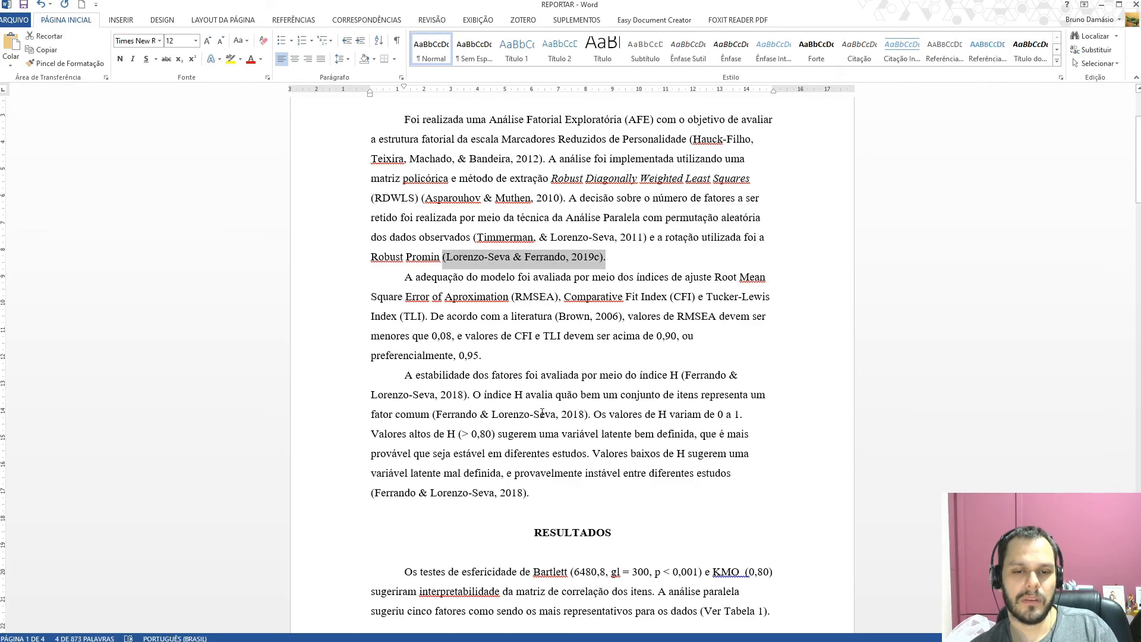
pyautogui.moveTo(592, 415); pyautogui.dragTo(433, 412)
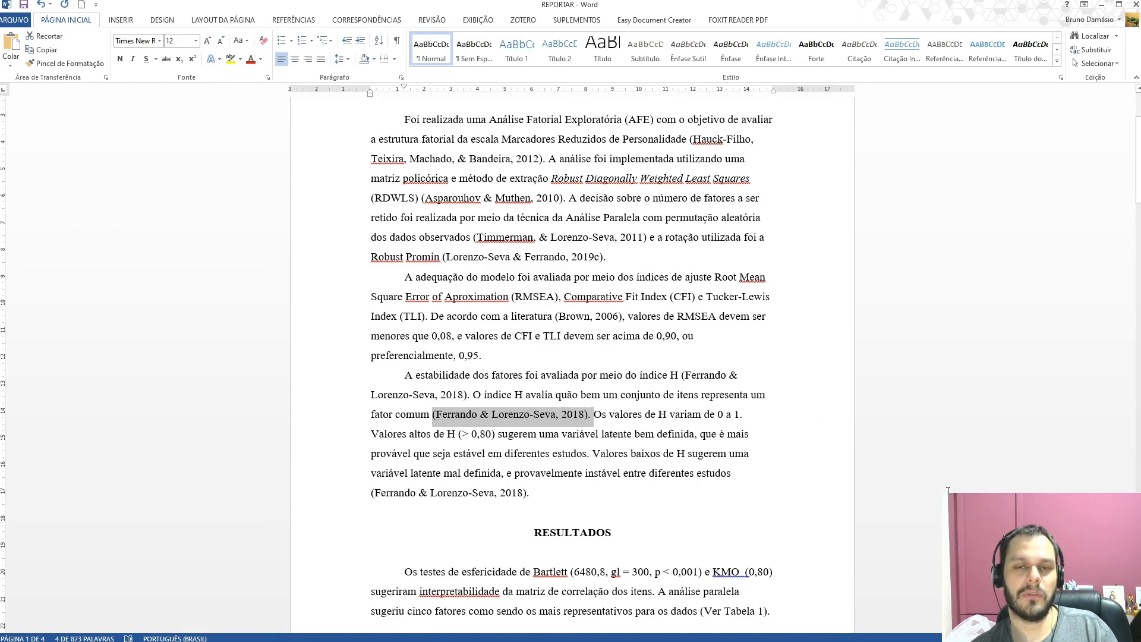